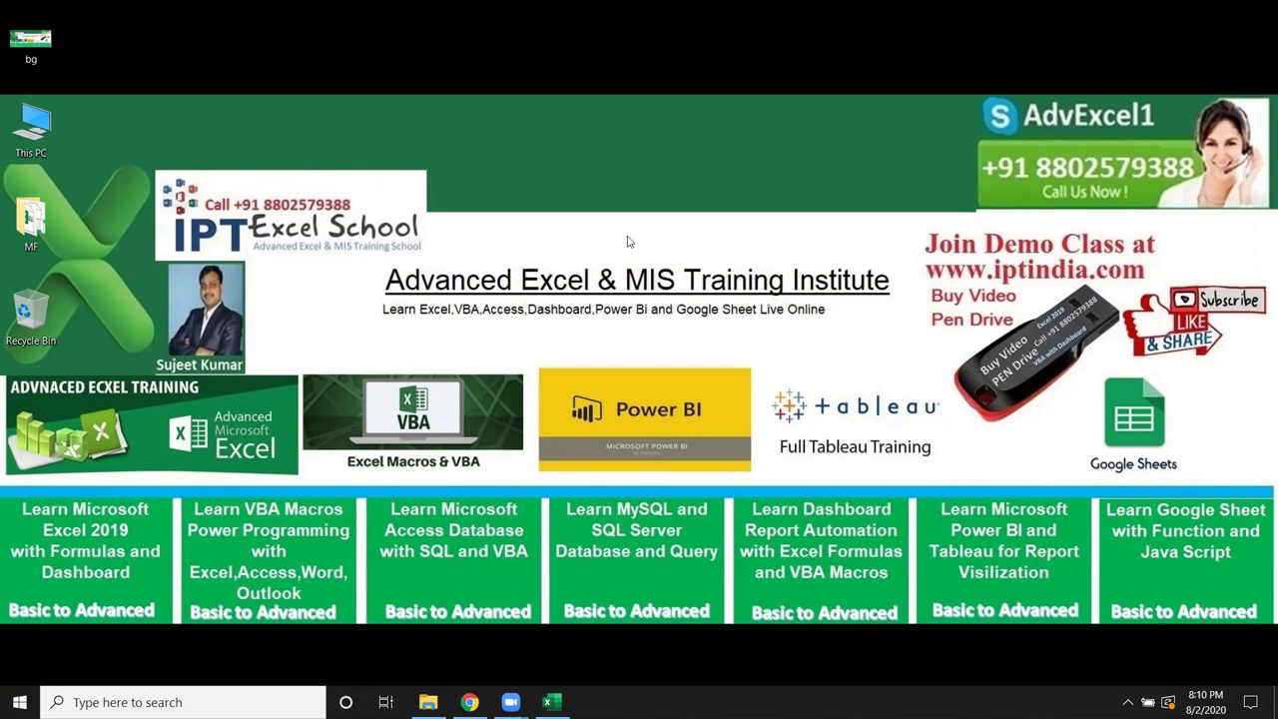
# Step: Bring up the iptindia.com training site in Chrome and scroll down to Courses Offered
pyautogui.moveTo(370, 257); pyautogui.dragTo(895, 338)
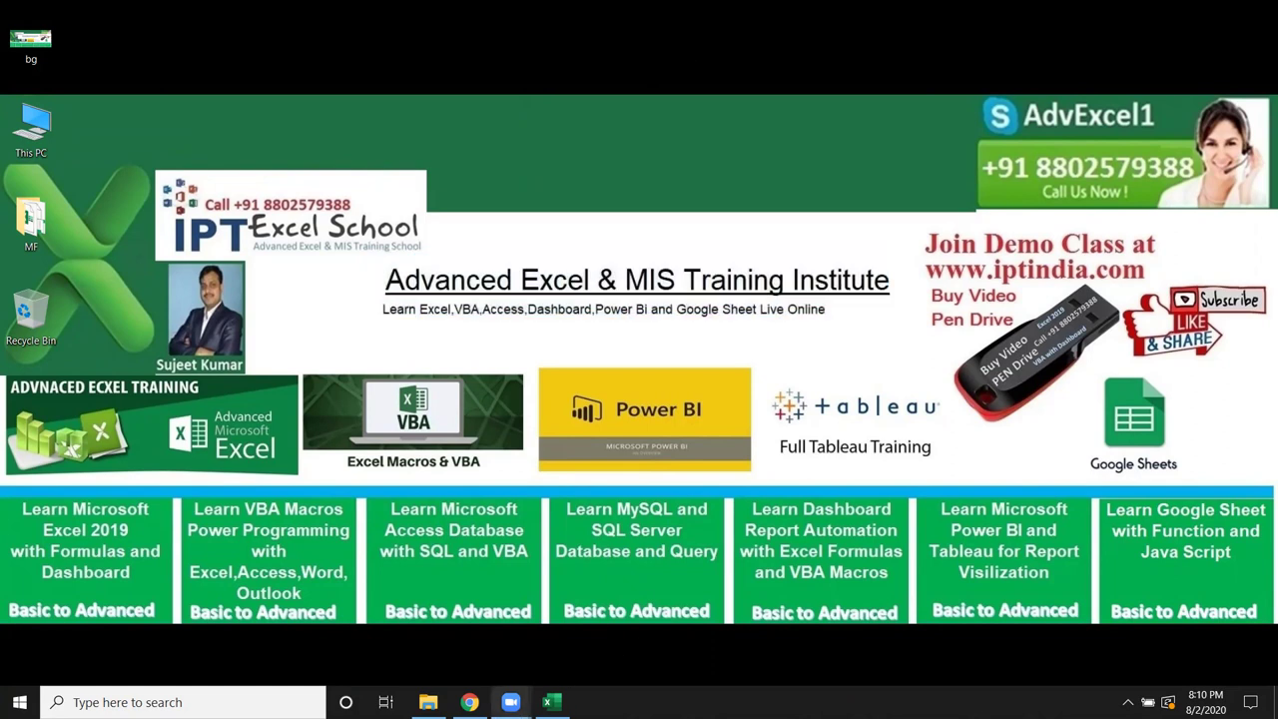
pyautogui.moveTo(470, 702)
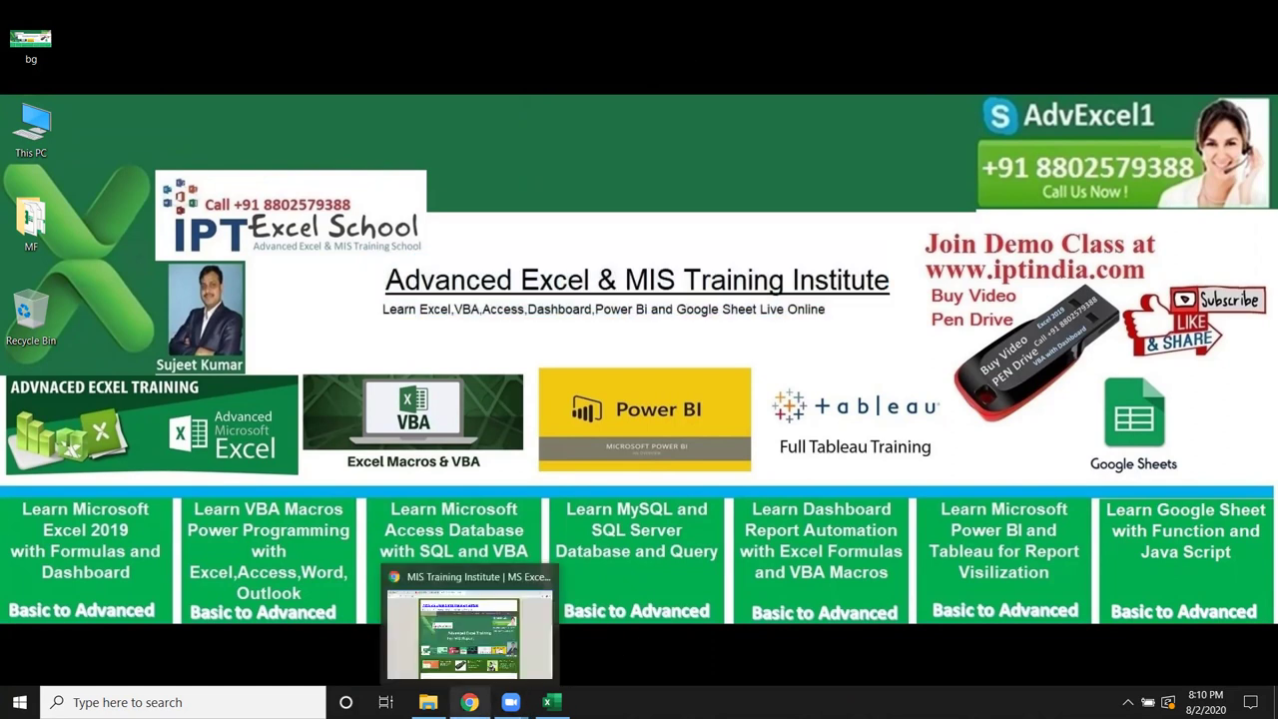
pyautogui.click(472, 639)
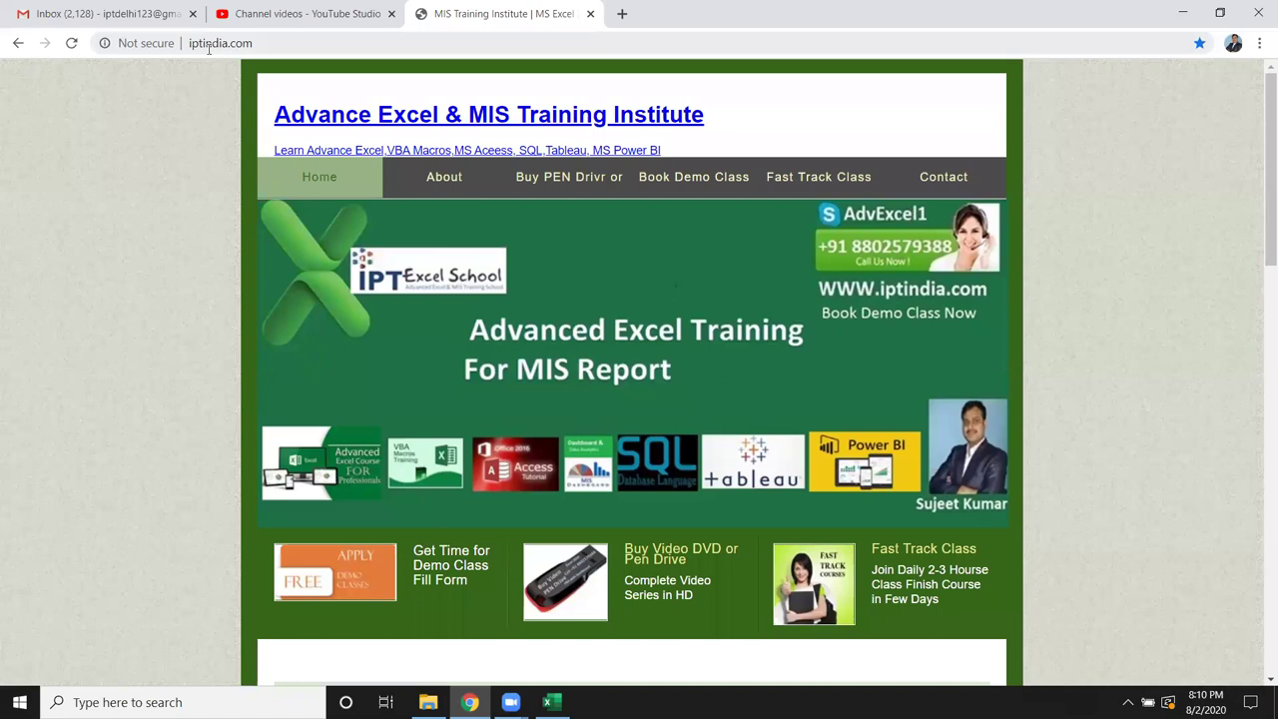
pyautogui.doubleClick(209, 48)
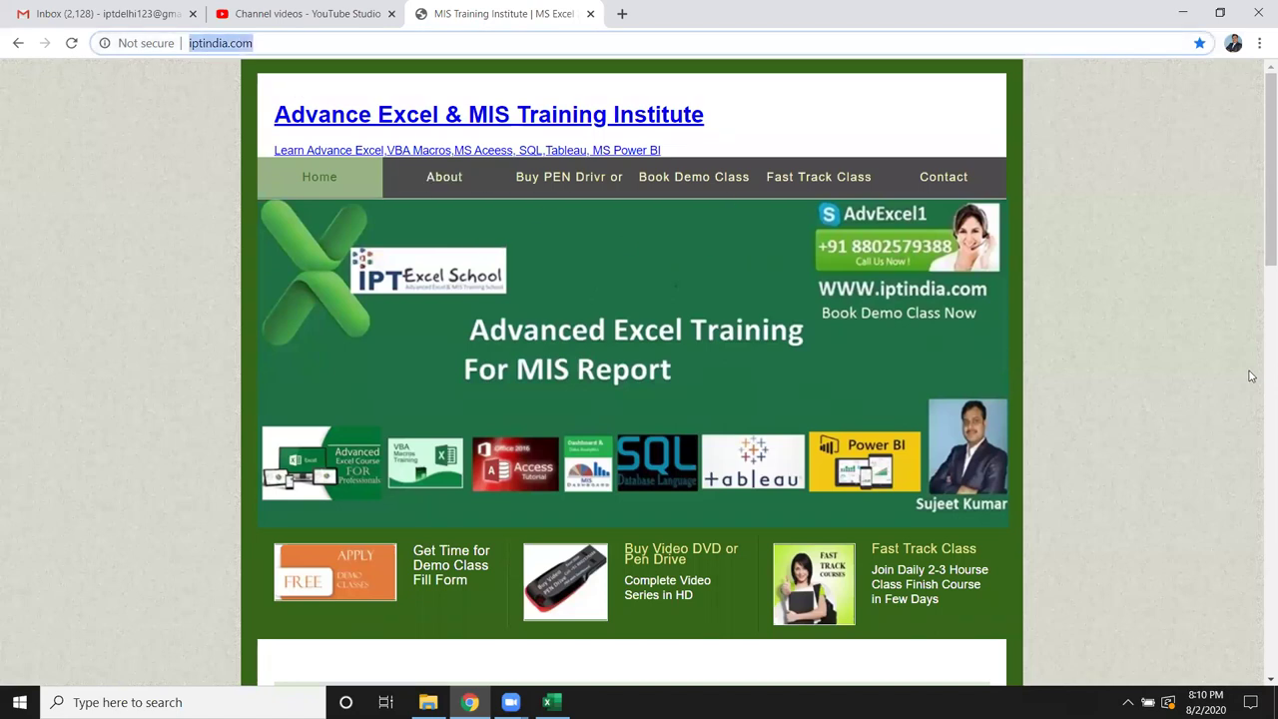
pyautogui.scroll(-2, 1238, 382)
pyautogui.scroll(-3, 1238, 382)
pyautogui.scroll(-1, 1218, 381)
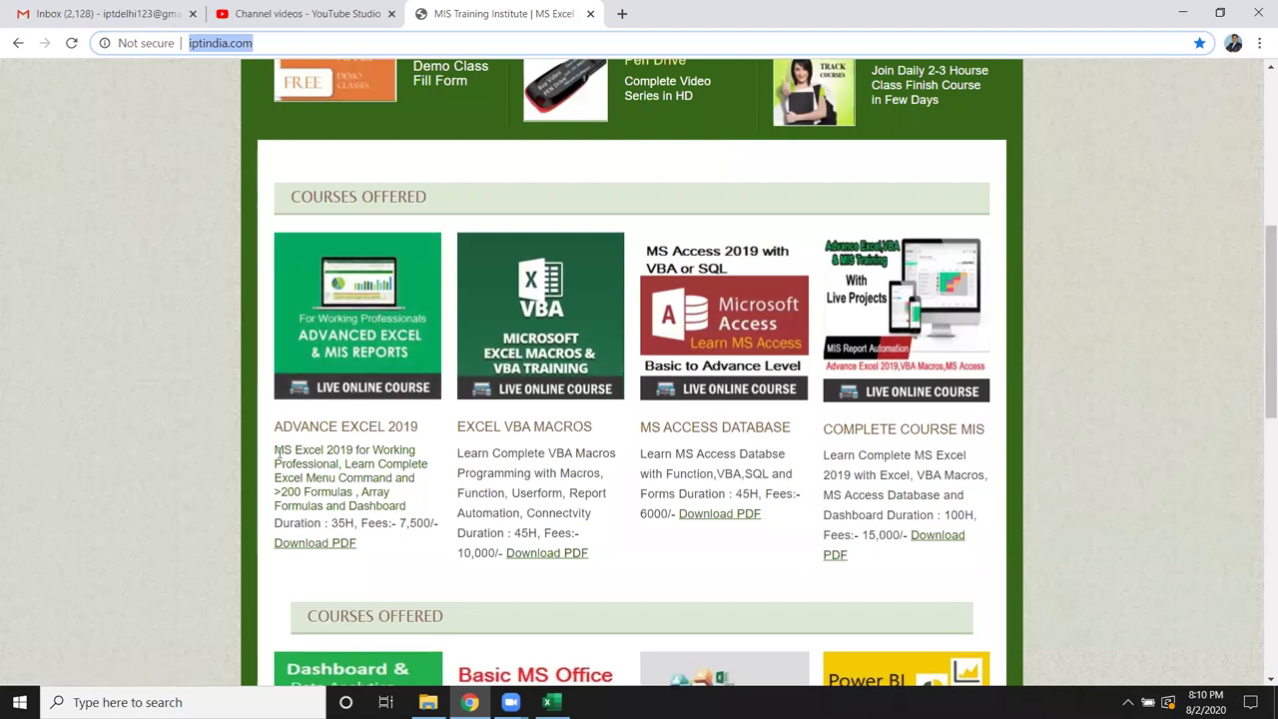
# Step: Highlight the ADVANCE EXCEL 2019 course description, then close the PDFConverterSearch ad tab
pyautogui.moveTo(275, 448); pyautogui.dragTo(434, 510)
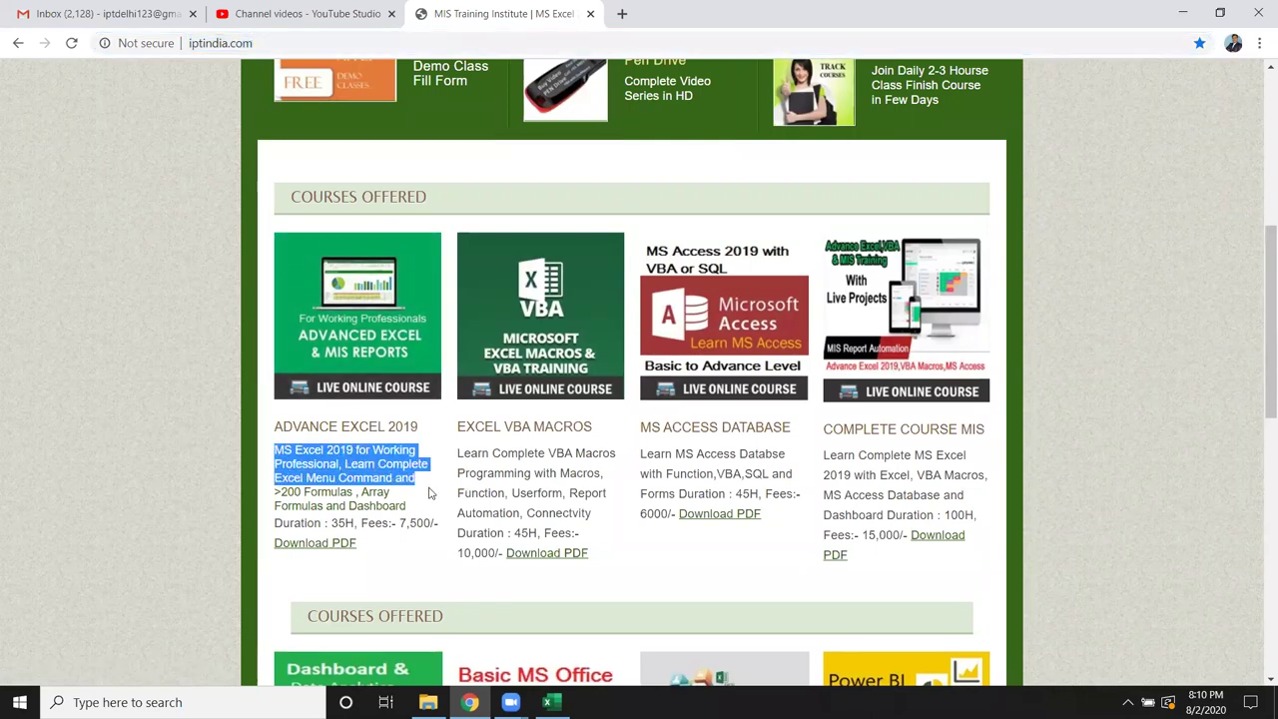
pyautogui.click(369, 479)
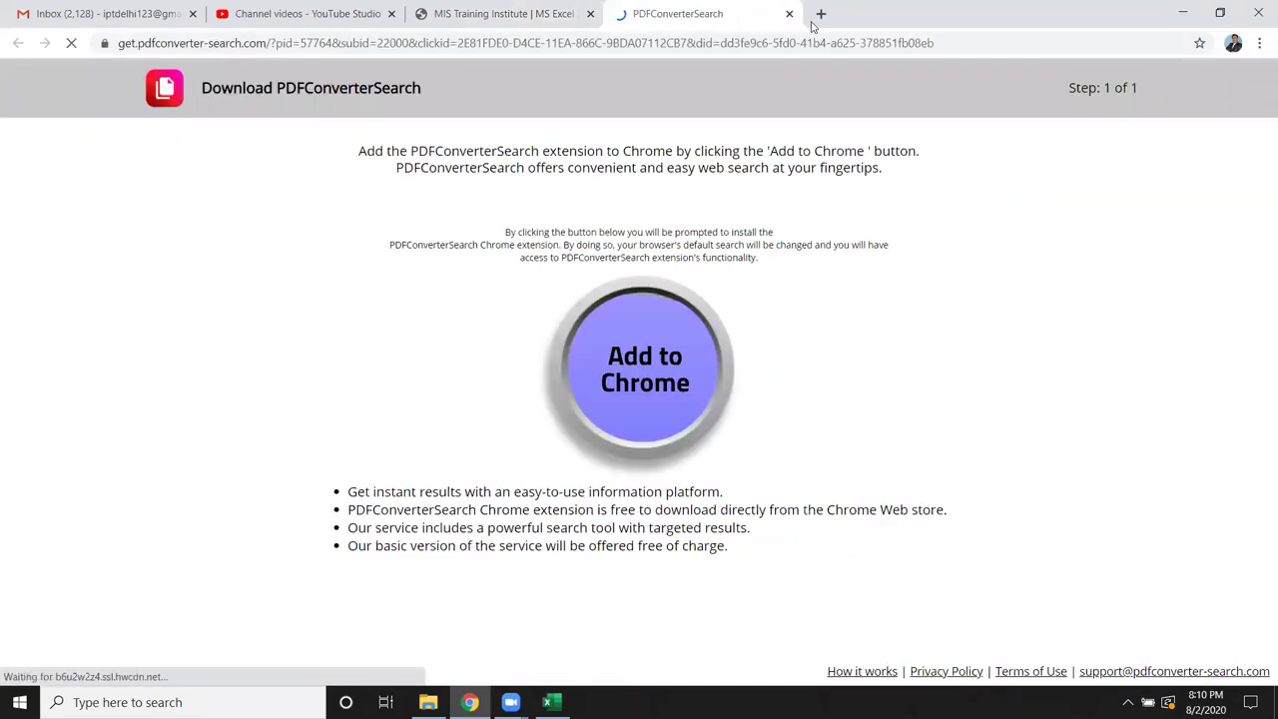
pyautogui.click(789, 13)
# Step: Launch Excel, start a blank workbook, and look over the Insert, Page Layout and Formulas ribbons
pyautogui.click(551, 702)
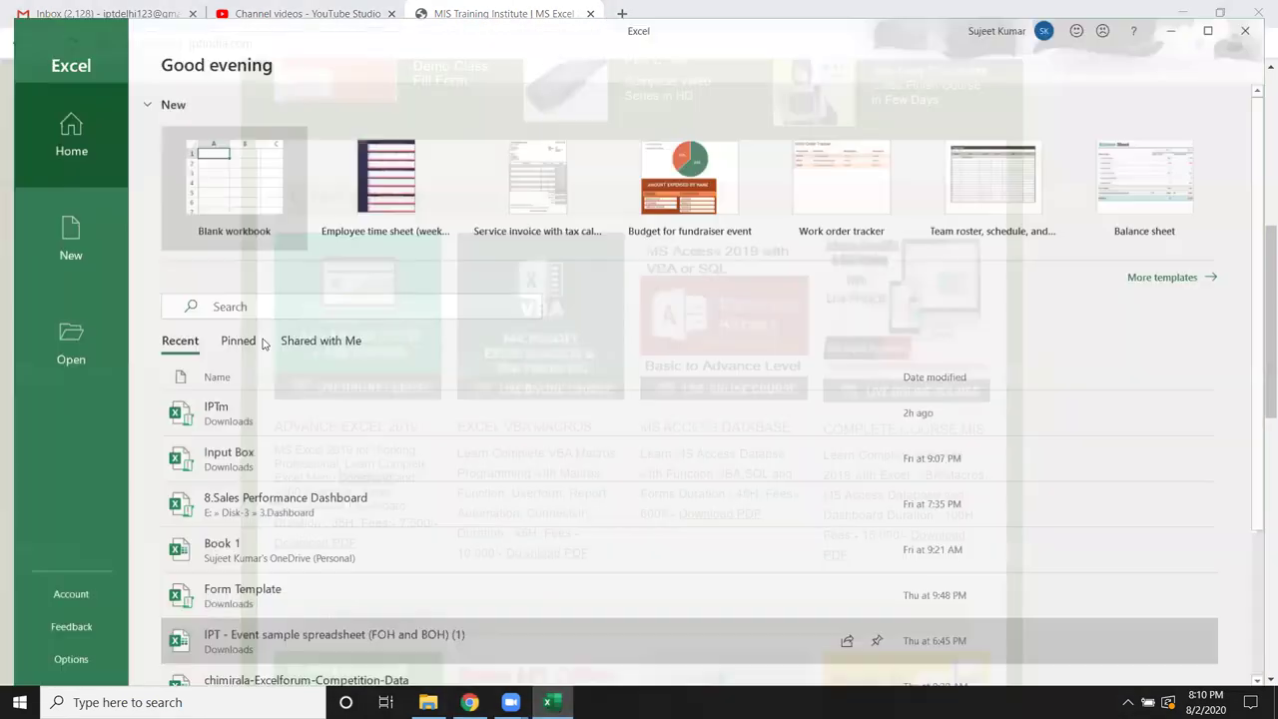
pyautogui.click(206, 150)
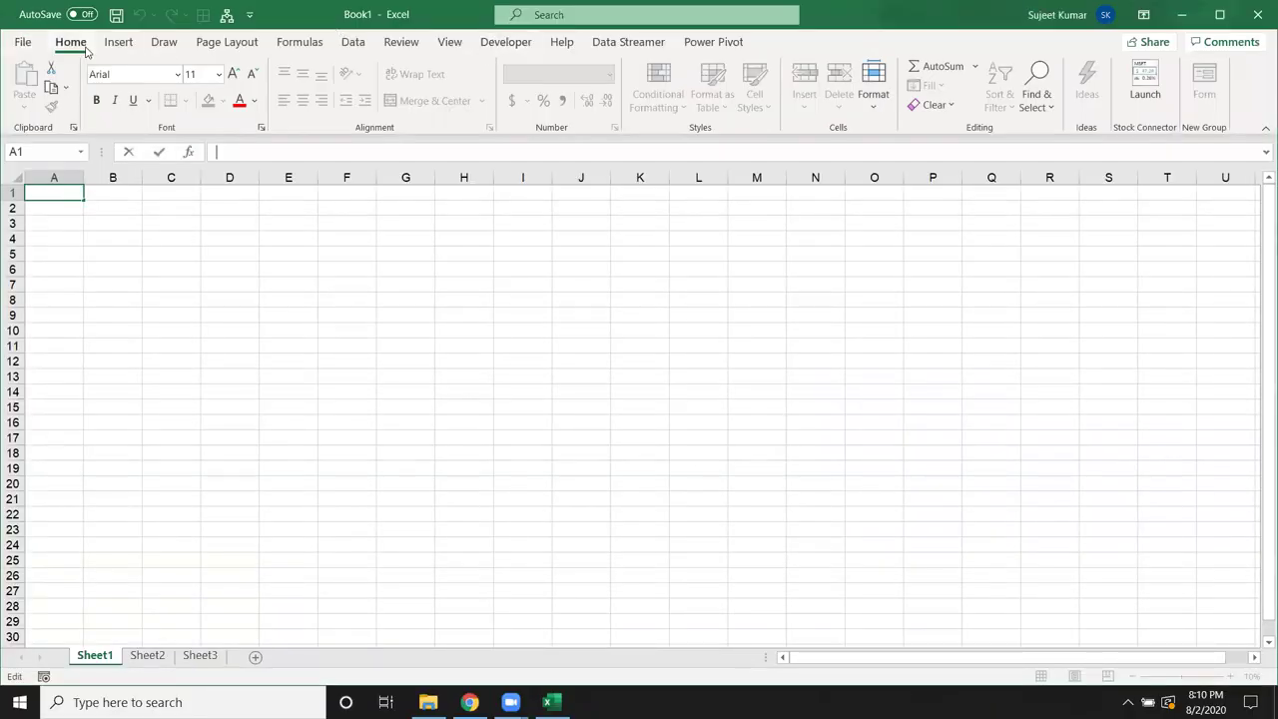
pyautogui.hotkey('alt', 'n')
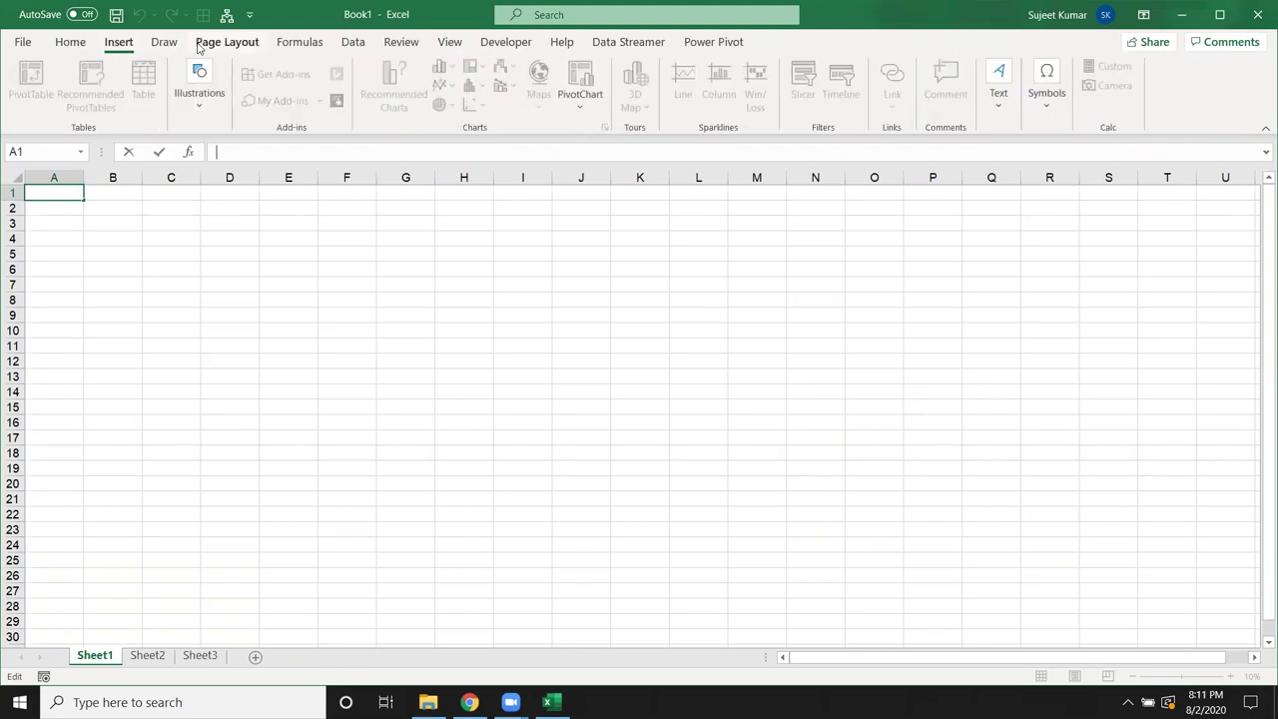
pyautogui.click(199, 43)
pyautogui.click(316, 48)
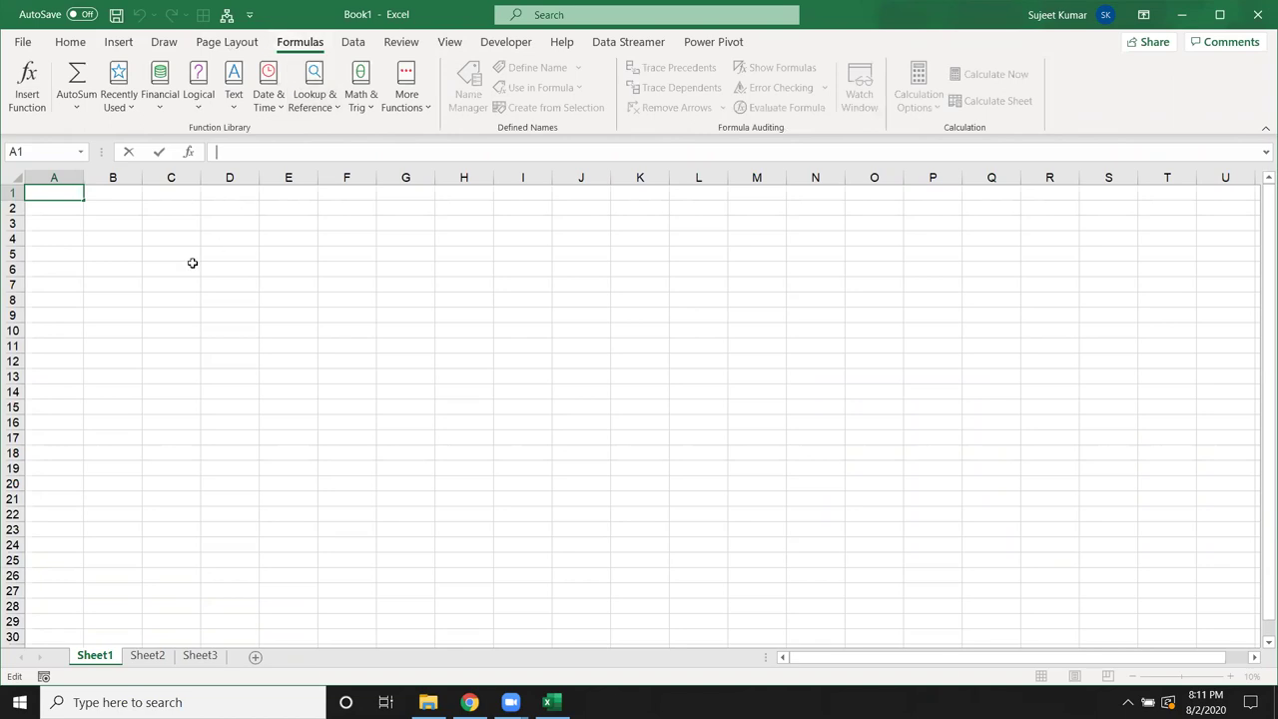
# Step: Enter >200 in cell C4 and select the range A3:D6 around it
pyautogui.doubleClick(164, 236)
pyautogui.write('>200')
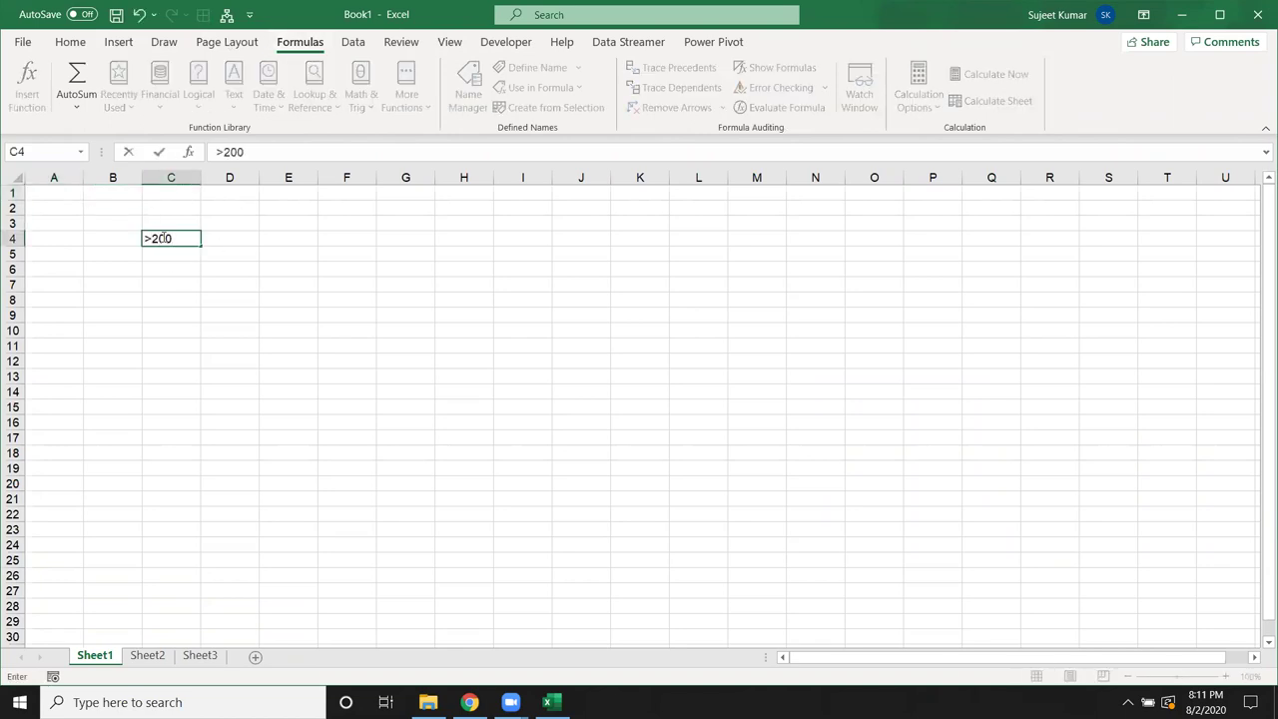
pyautogui.press('Return')
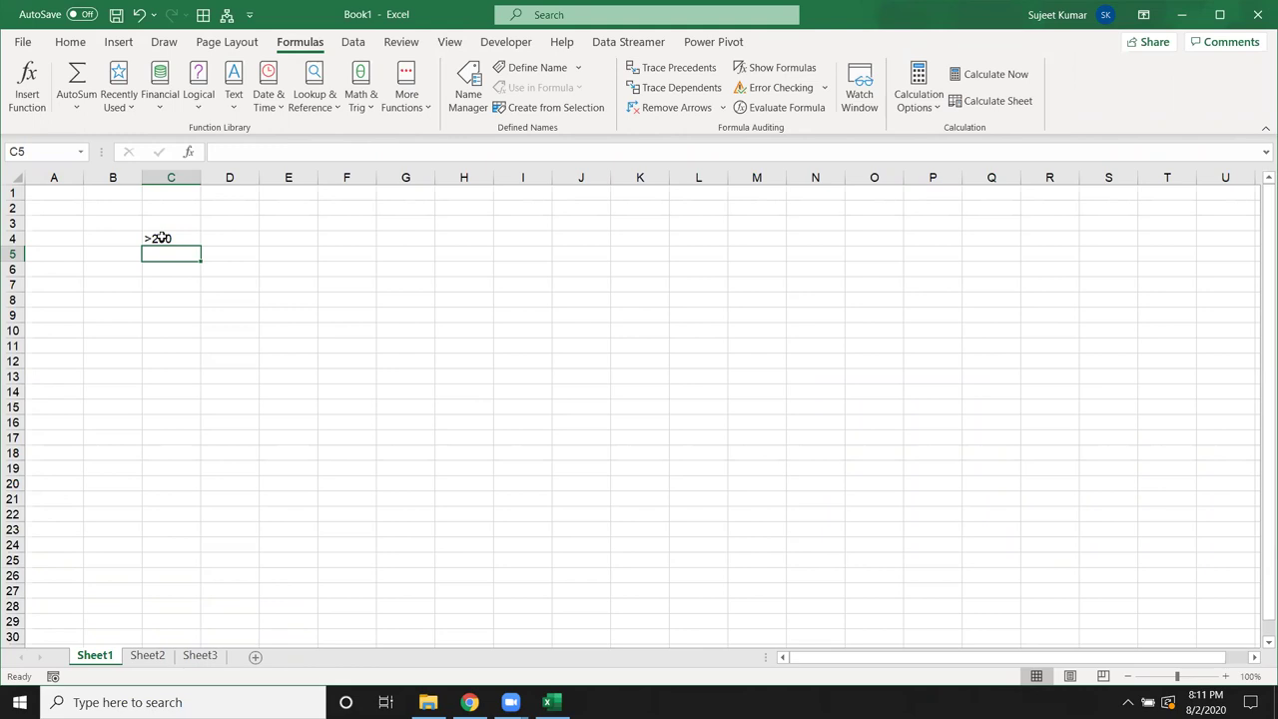
pyautogui.click(161, 240)
pyautogui.click(157, 248)
pyautogui.moveTo(60, 222); pyautogui.dragTo(215, 279)
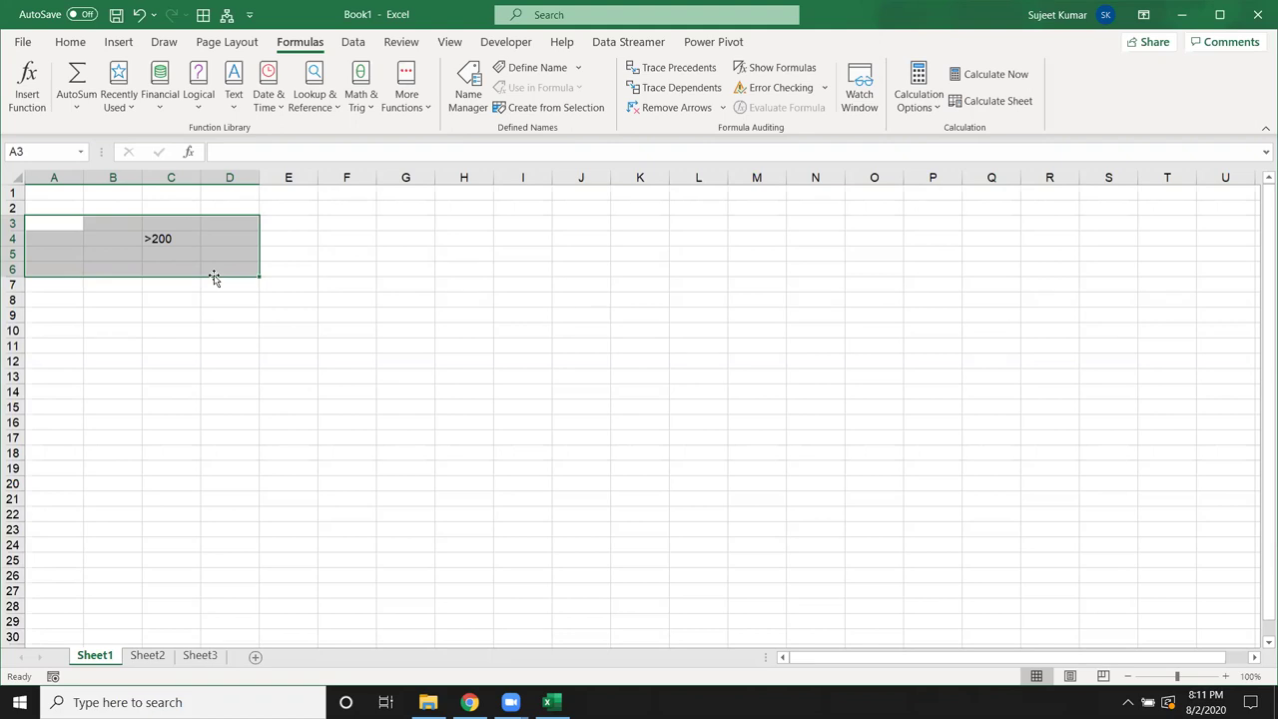
pyautogui.click(469, 702)
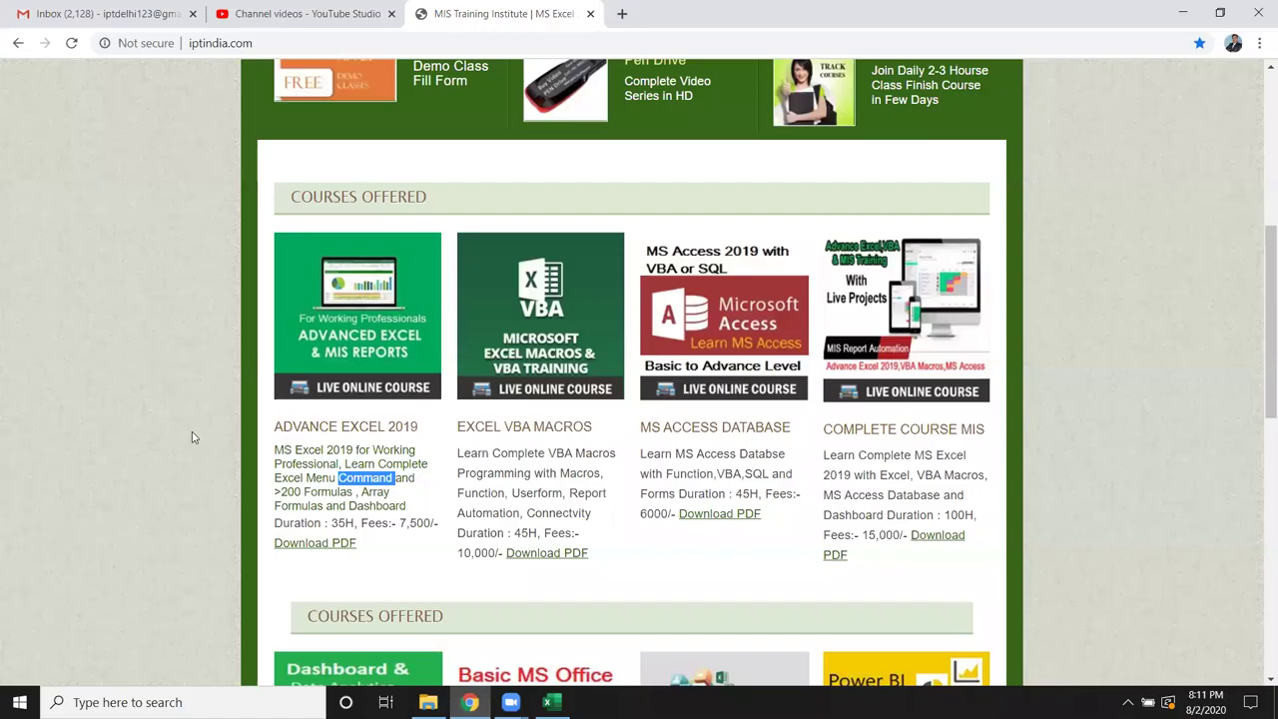
pyautogui.moveTo(273, 429)
pyautogui.mouseDown()
pyautogui.moveTo(401, 543)
pyautogui.moveTo(419, 511)
pyautogui.mouseUp()
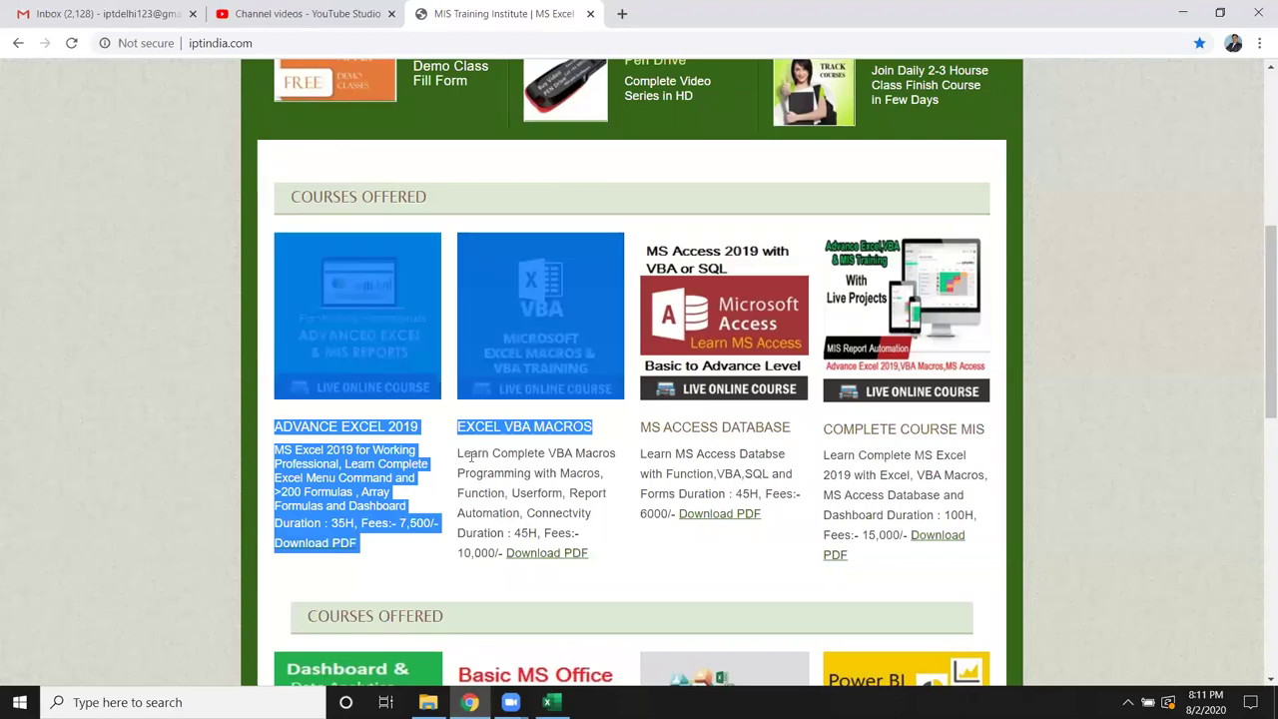
pyautogui.moveTo(449, 457); pyautogui.dragTo(499, 471)
pyautogui.click(409, 509)
pyautogui.moveTo(409, 509); pyautogui.dragTo(284, 437)
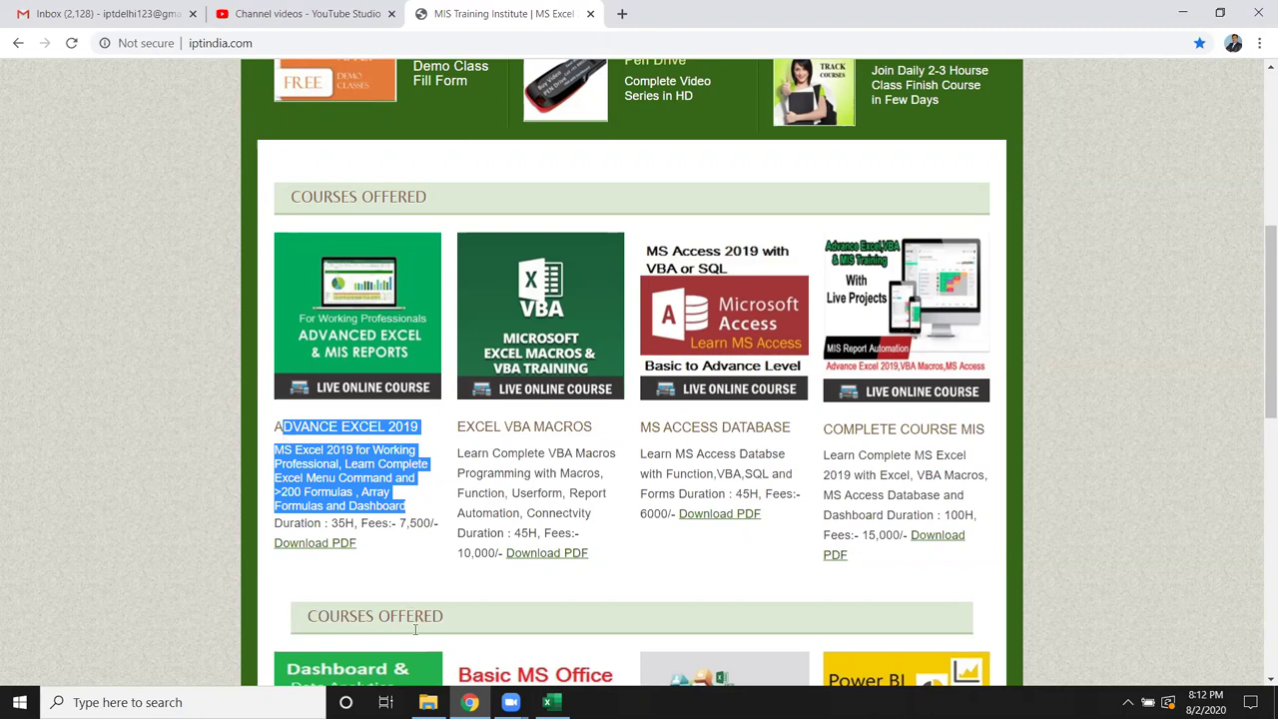
pyautogui.click(547, 702)
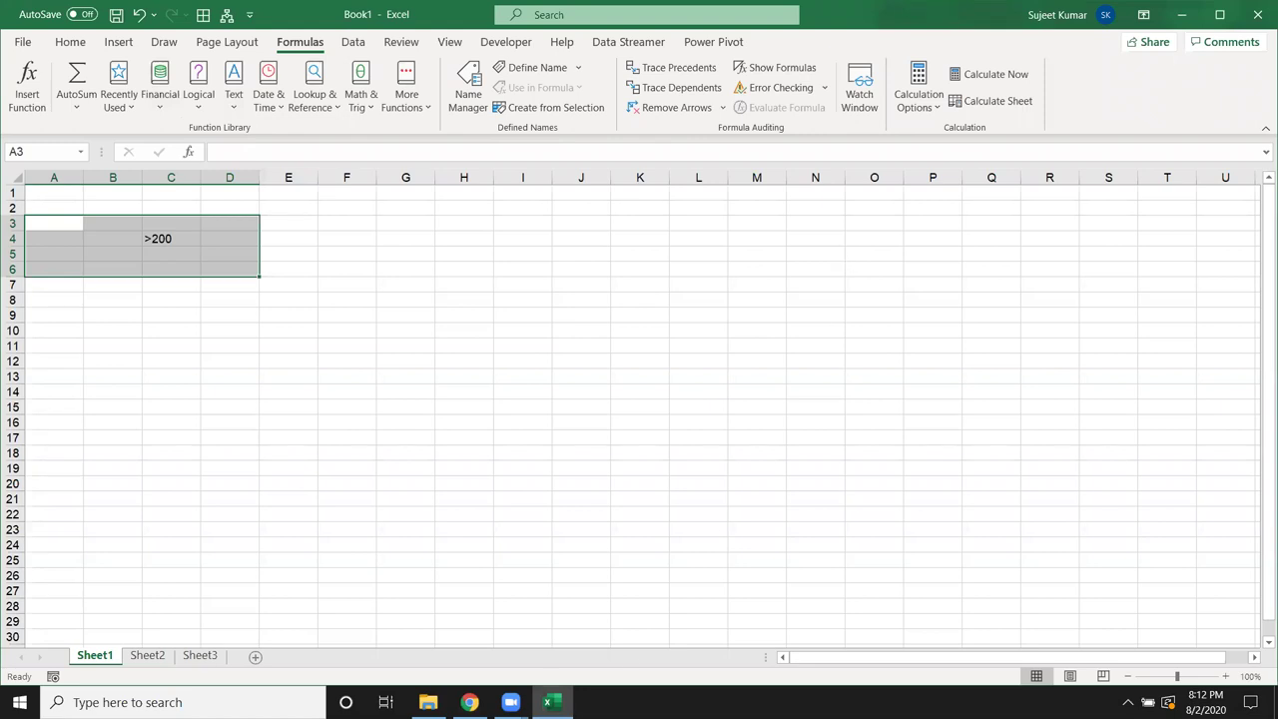
pyautogui.click(470, 702)
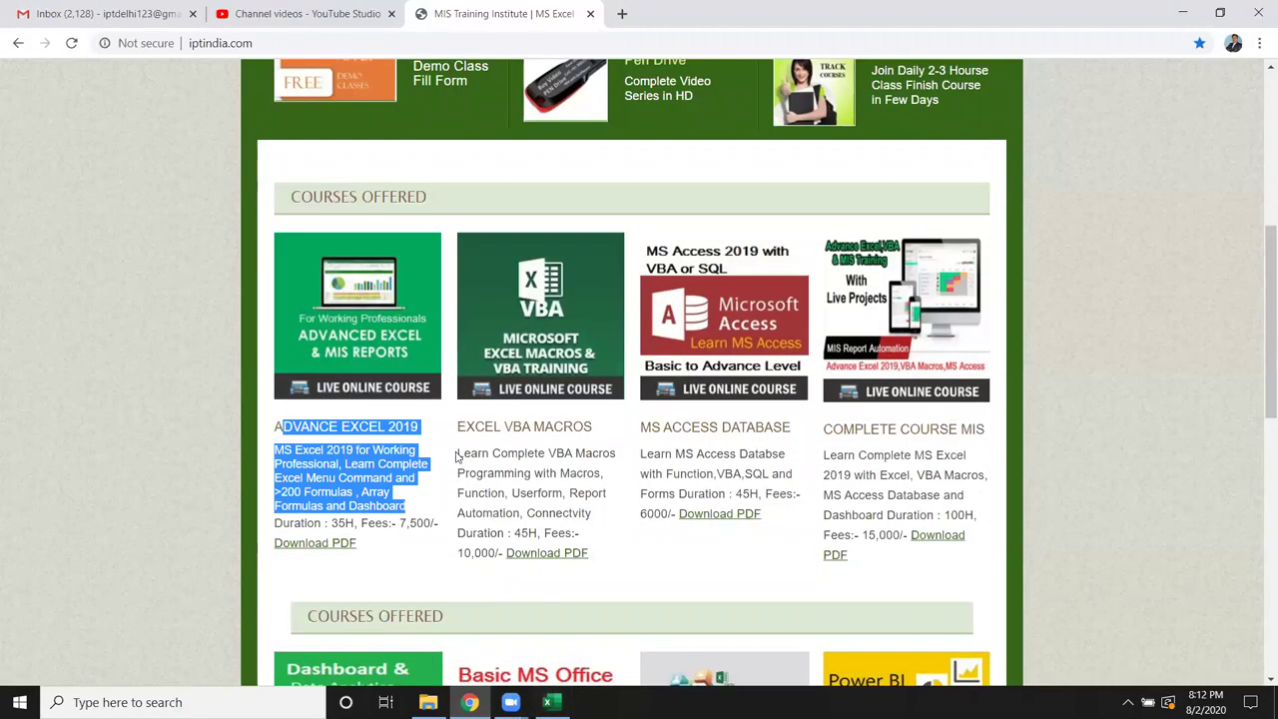
pyautogui.moveTo(457, 454); pyautogui.dragTo(517, 475)
pyautogui.click(517, 485)
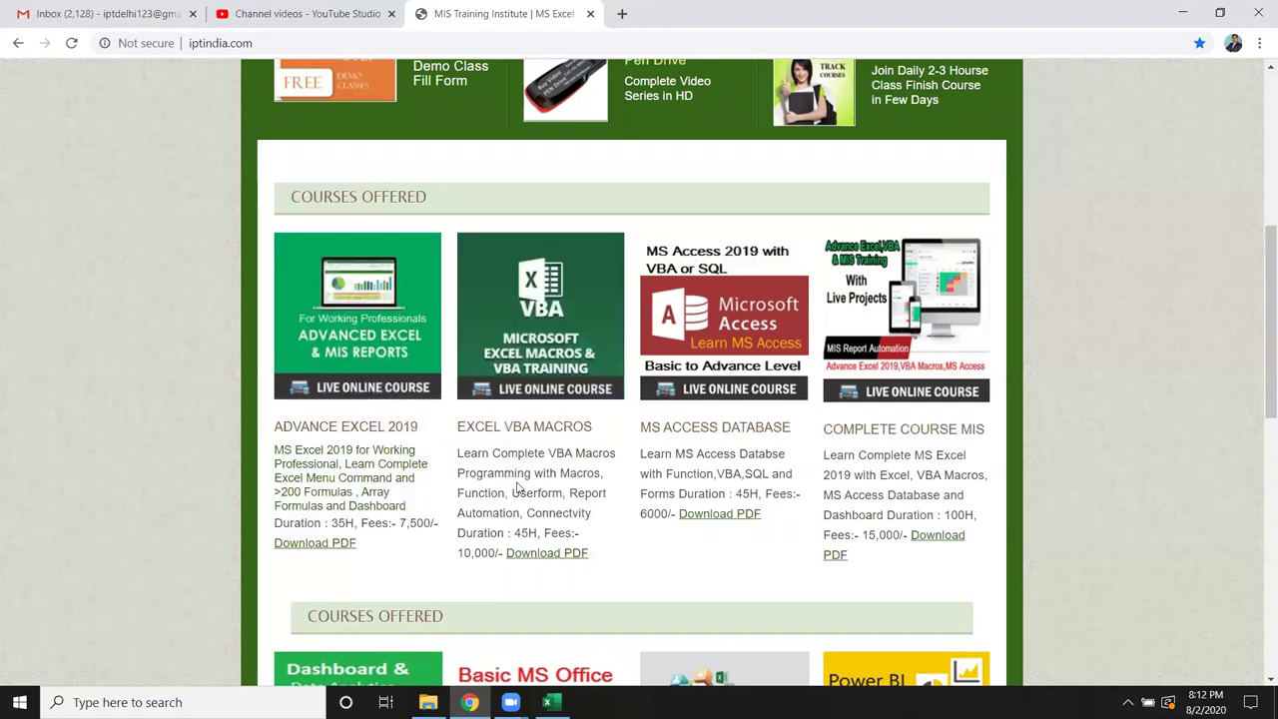
pyautogui.click(547, 702)
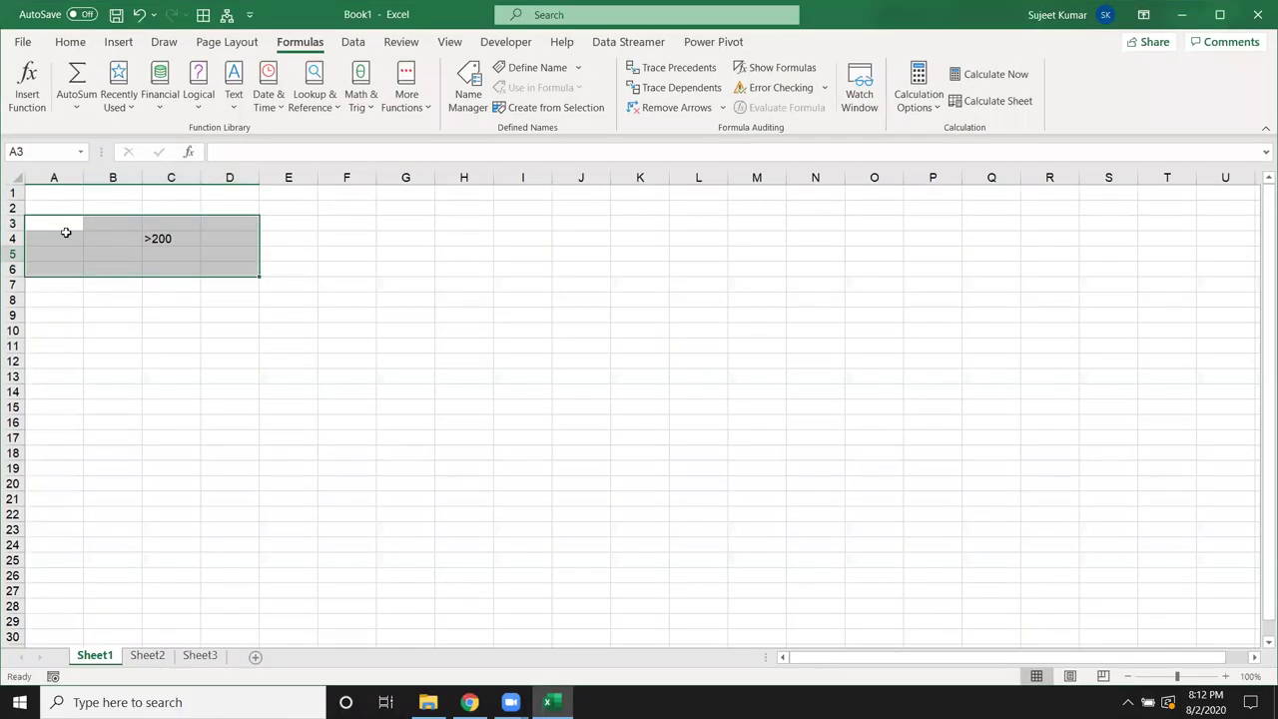
# Step: Open the IPTm workbook from the Recent list and show its FOH sheet
pyautogui.click(22, 41)
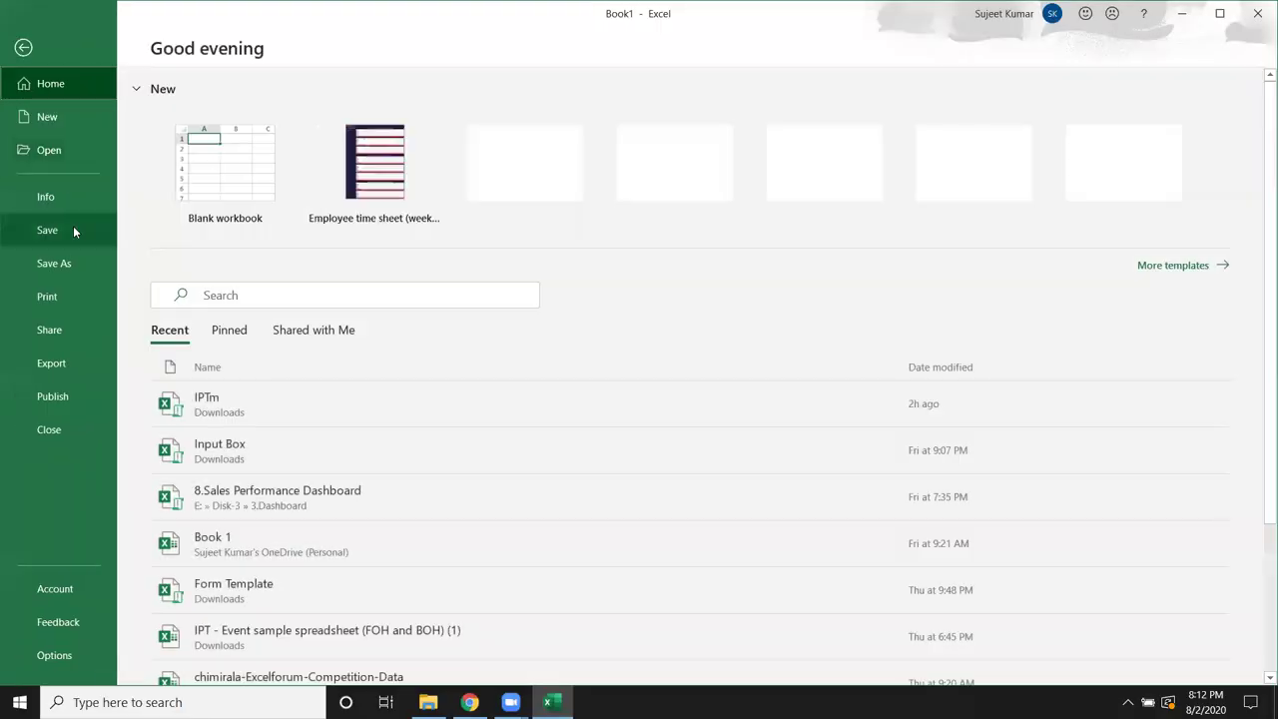
pyautogui.click(60, 155)
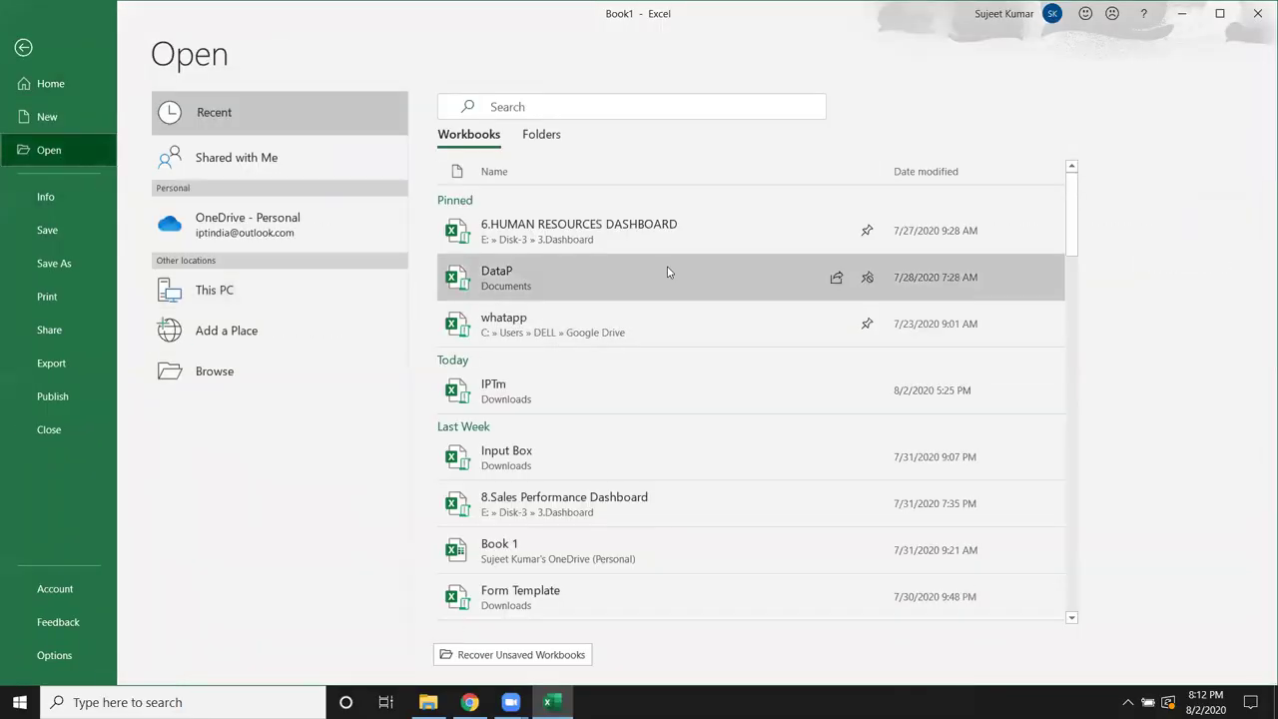
pyautogui.click(584, 397)
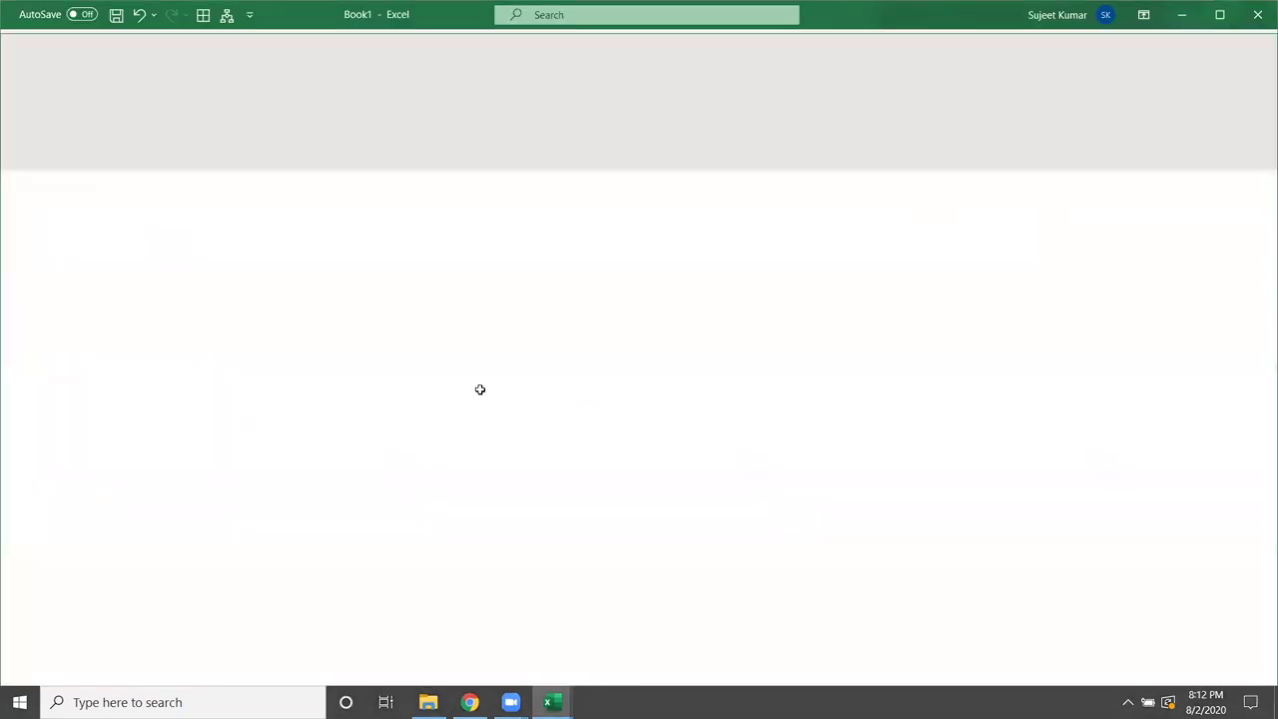
pyautogui.scroll(-4, 374, 609)
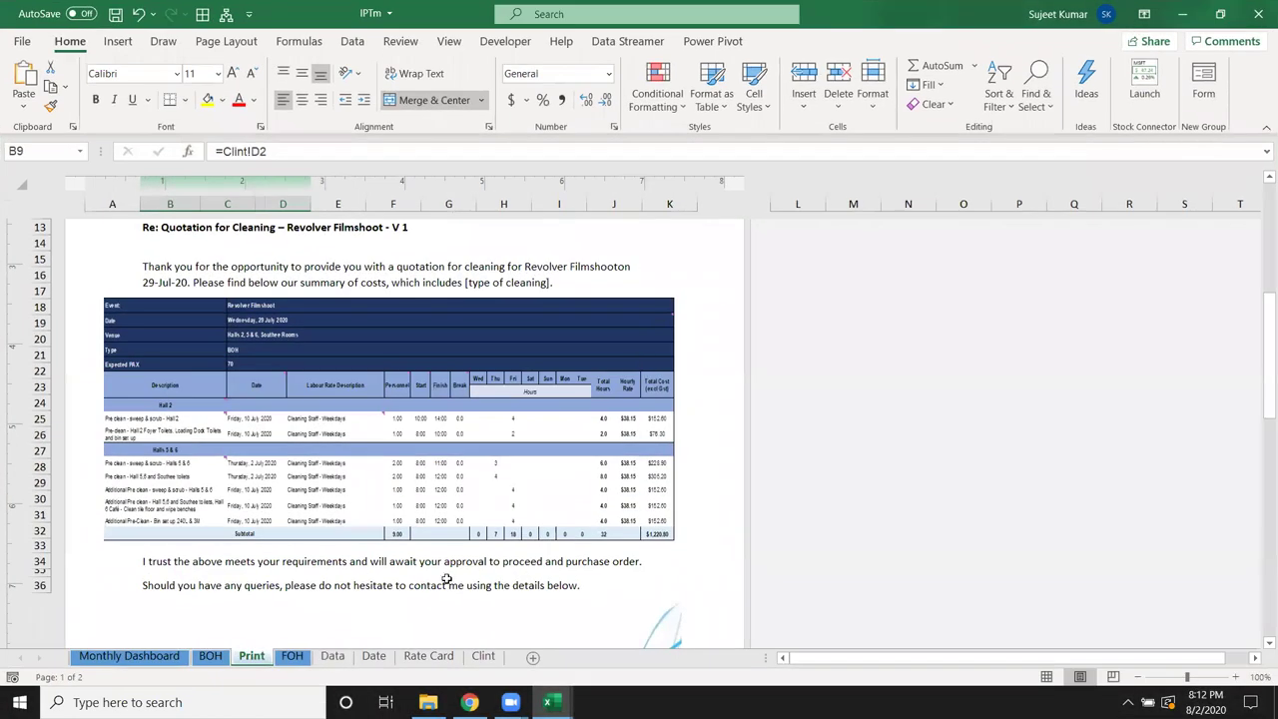
pyautogui.click(292, 658)
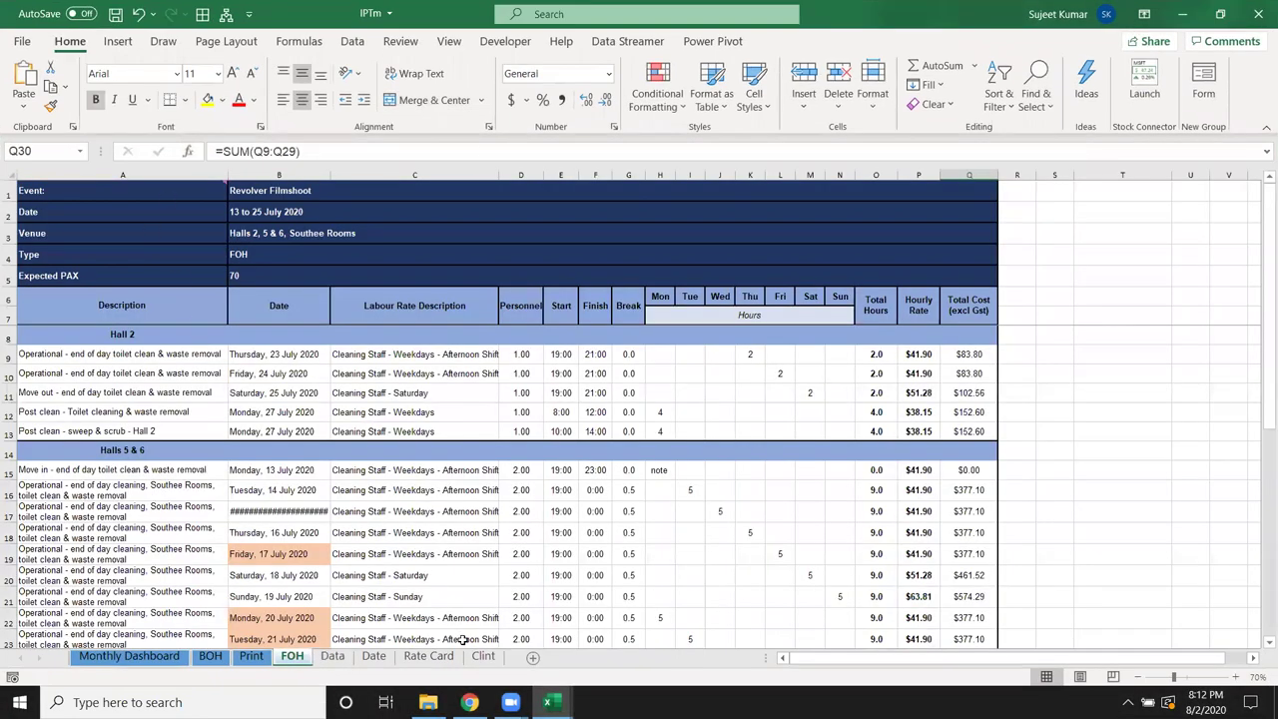
pyautogui.click(428, 702)
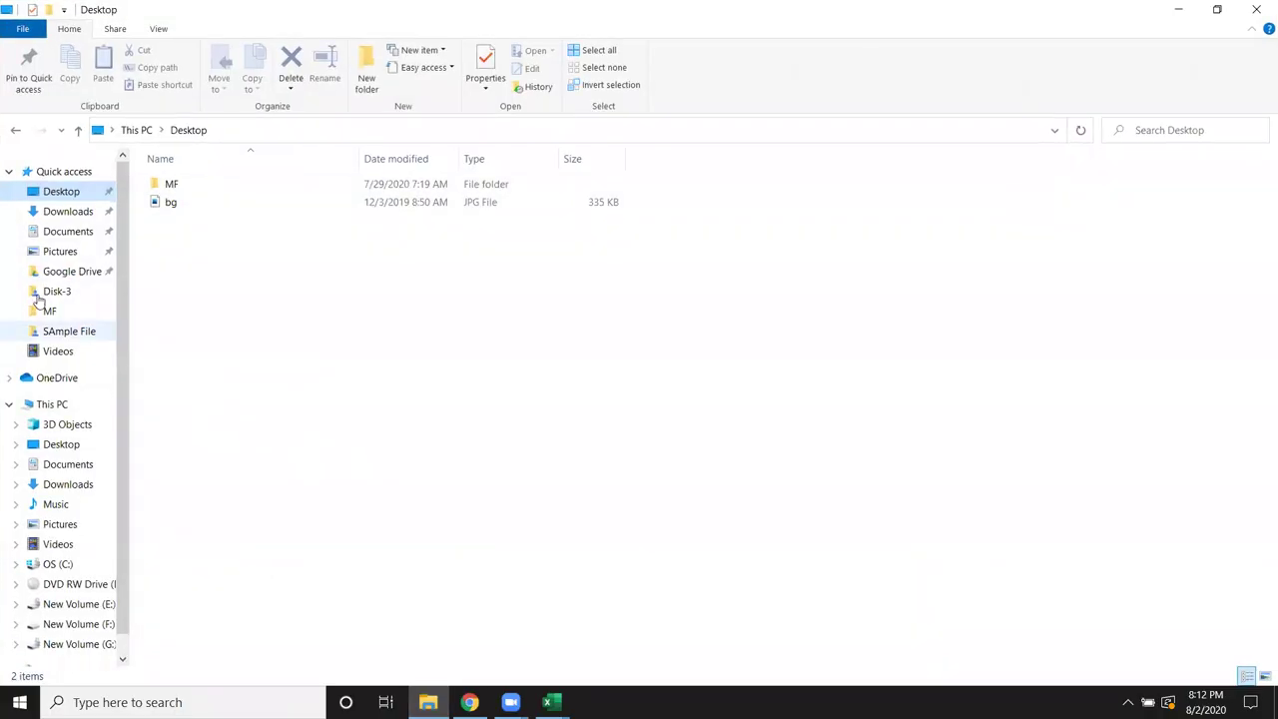
# Step: Open Revolver Filmshoot-1 from the Documents folder in Word
pyautogui.click(82, 464)
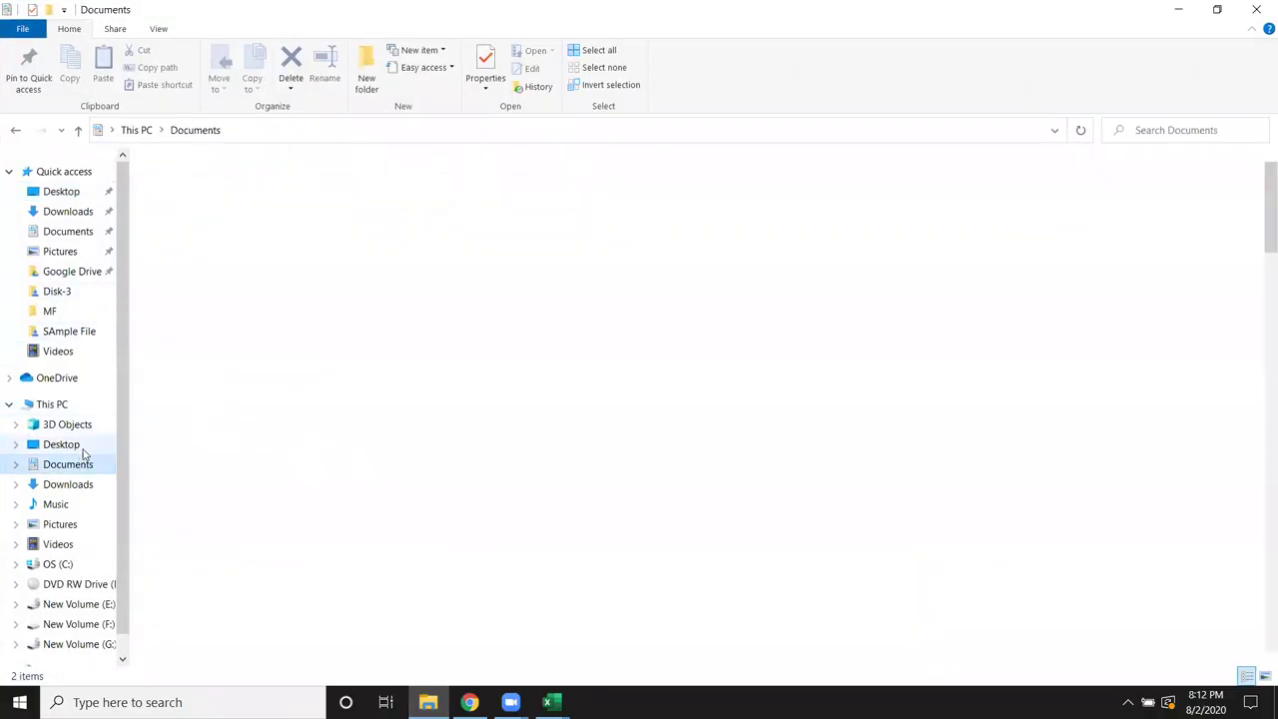
pyautogui.click(242, 185)
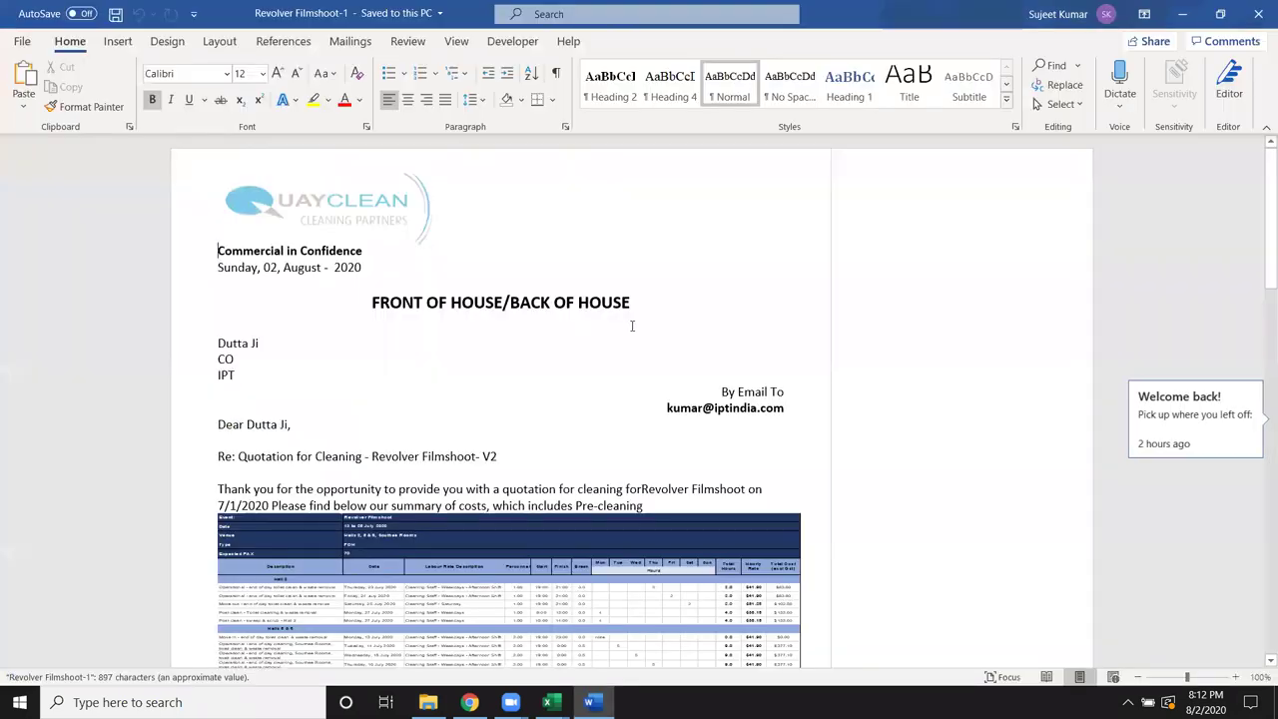
# Step: Scroll through the Revolver Filmshoot-1 quotation and check its greeting and subject lines
pyautogui.scroll(-3, 632, 324)
pyautogui.scroll(-3, 632, 324)
pyautogui.scroll(-5, 632, 326)
pyautogui.scroll(-3, 633, 327)
pyautogui.scroll(3, 633, 327)
pyautogui.scroll(4, 639, 330)
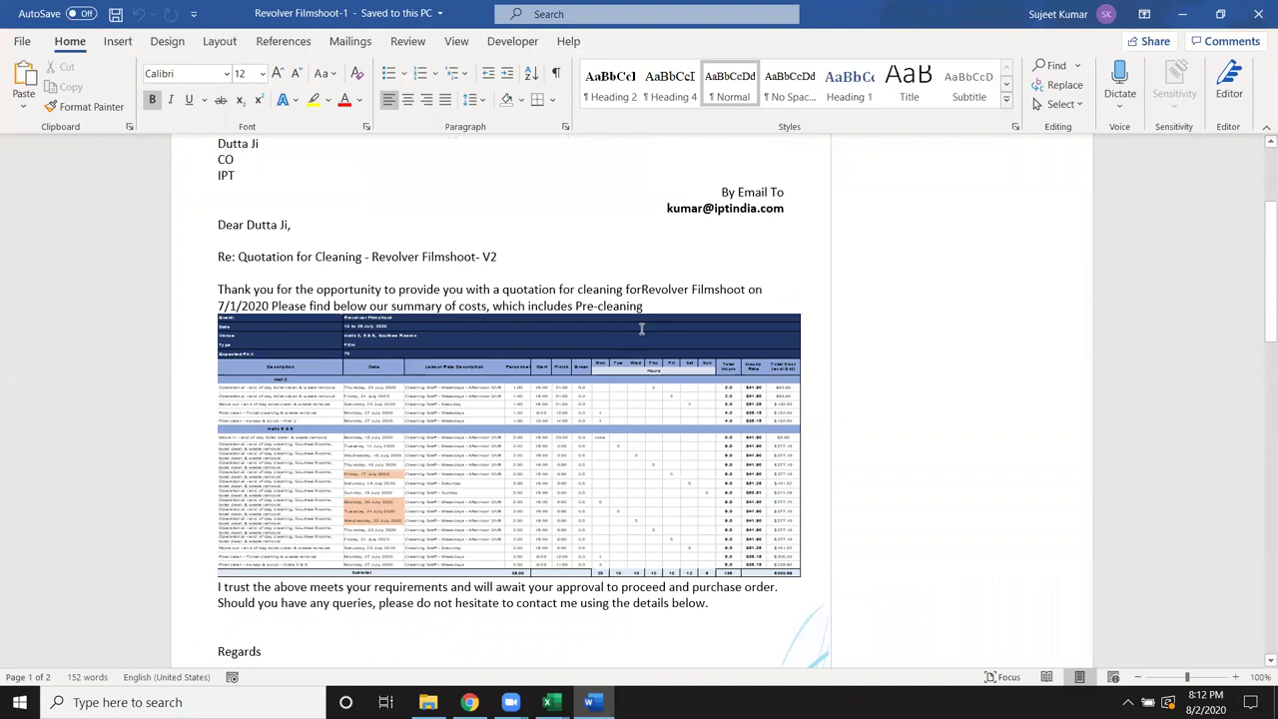
pyautogui.scroll(1, 640, 326)
pyautogui.scroll(3, 250, 204)
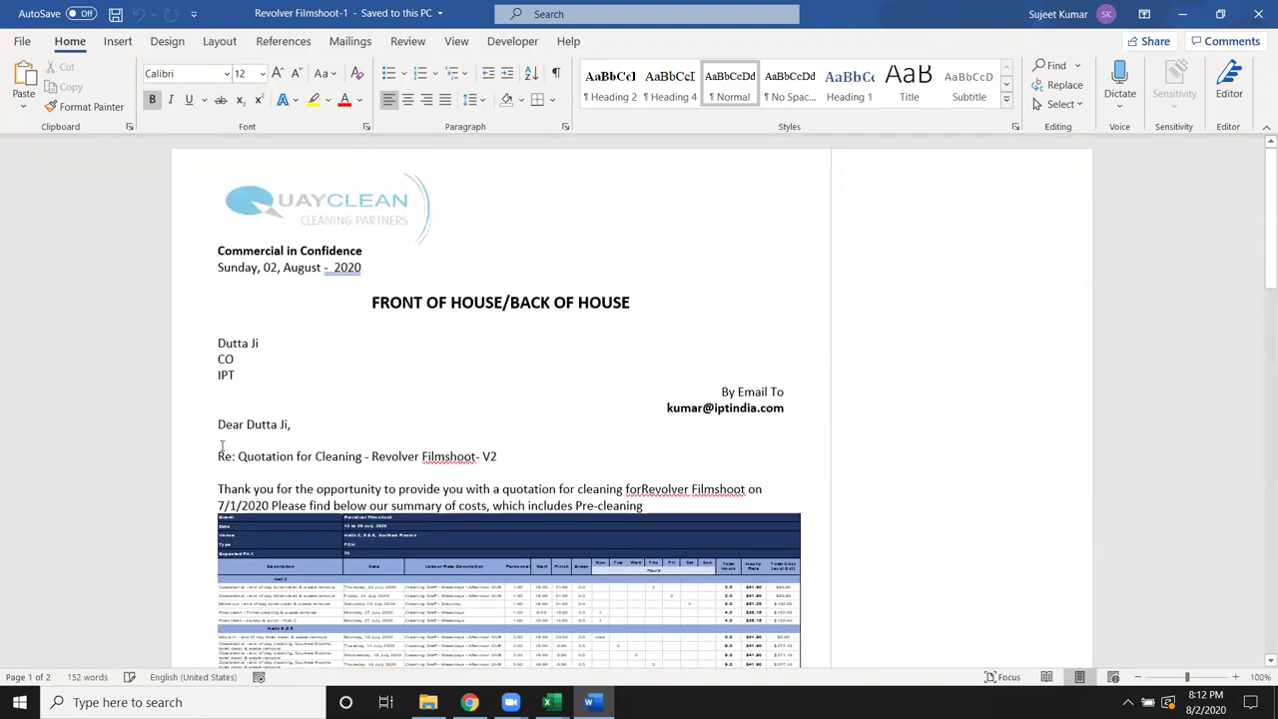
pyautogui.moveTo(215, 424); pyautogui.dragTo(496, 459)
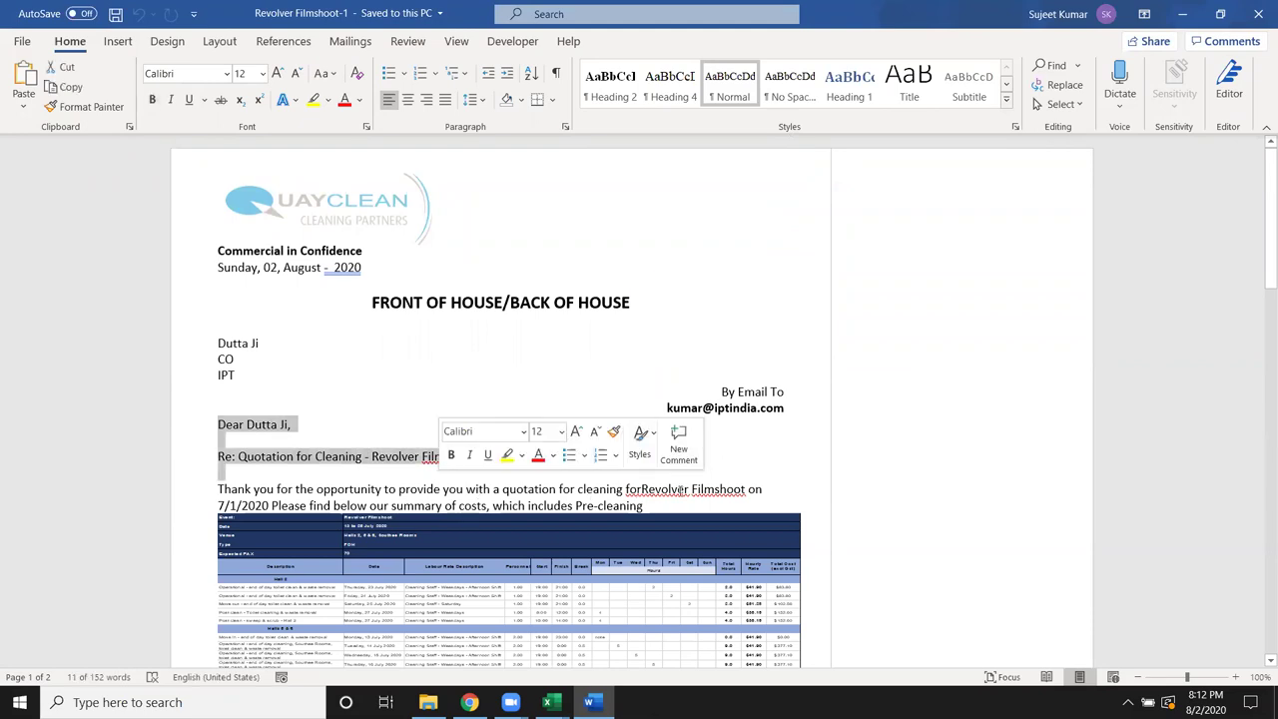
pyautogui.click(679, 489)
pyautogui.click(720, 490)
pyautogui.click(740, 413)
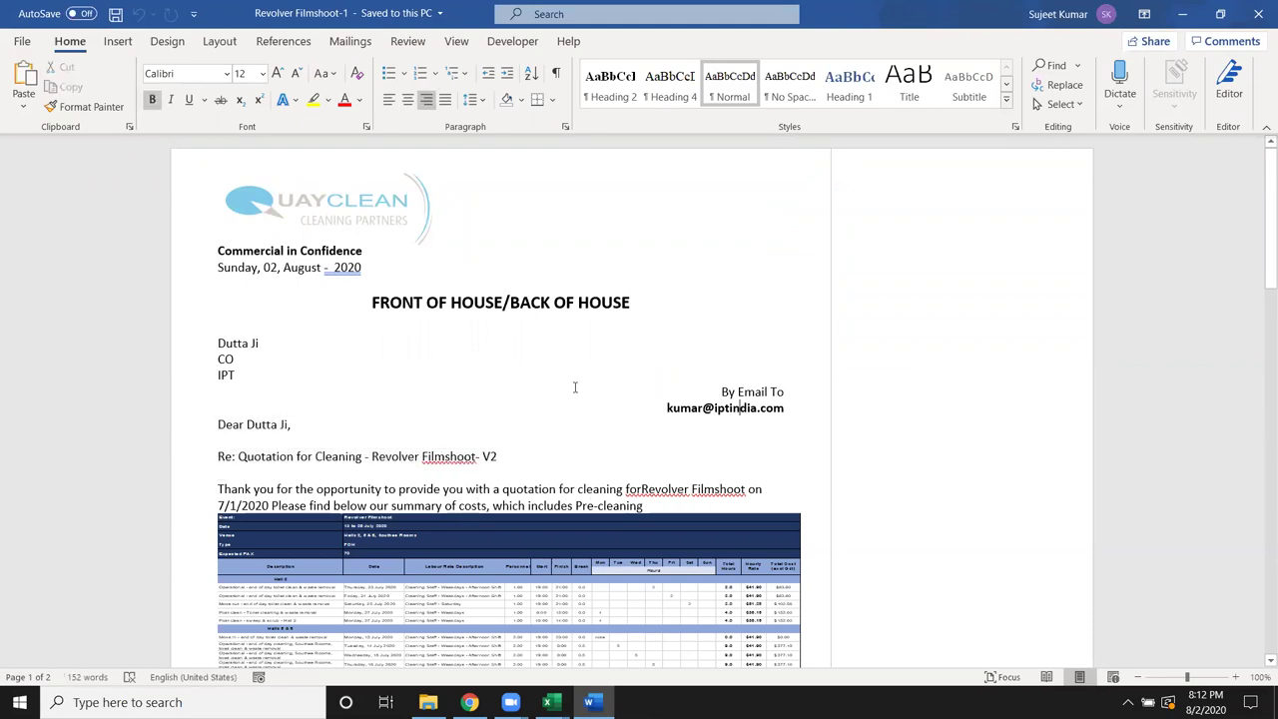
# Step: Review the cost table down to Regards, then close the quotation in Word
pyautogui.scroll(-2, 576, 388)
pyautogui.scroll(2, 422, 322)
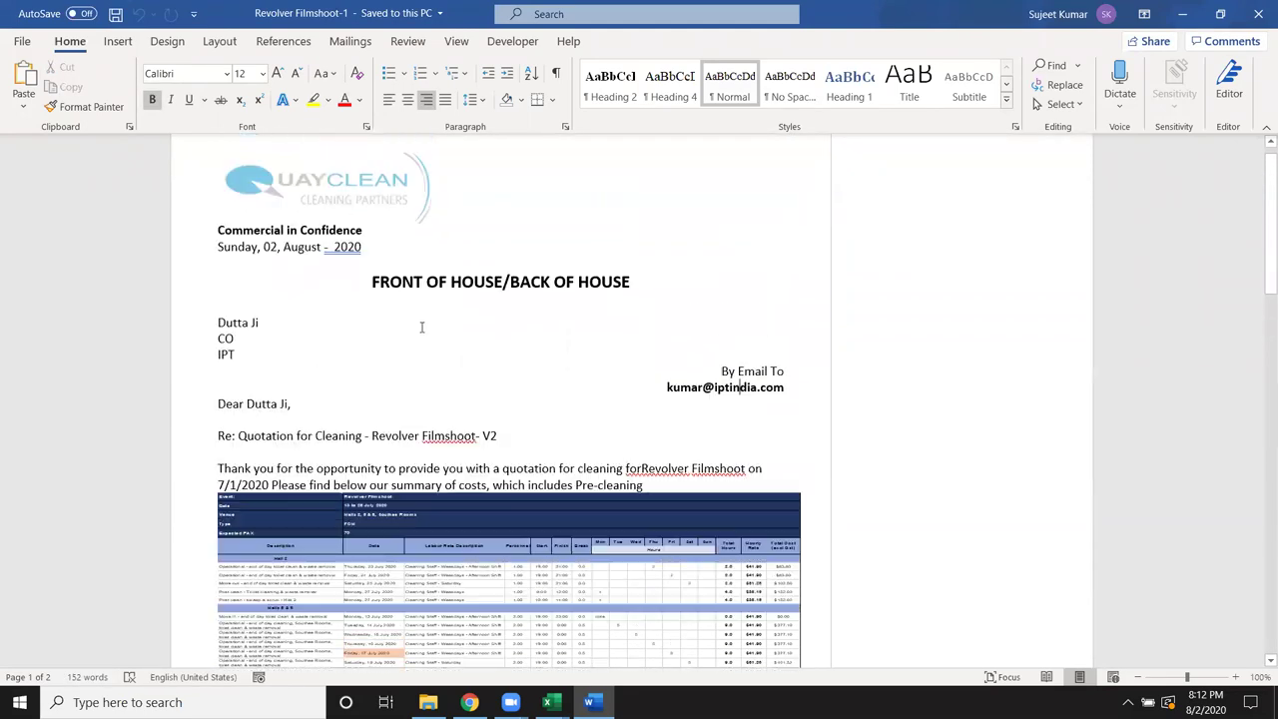
pyautogui.scroll(-5, 445, 357)
pyautogui.scroll(-2, 446, 358)
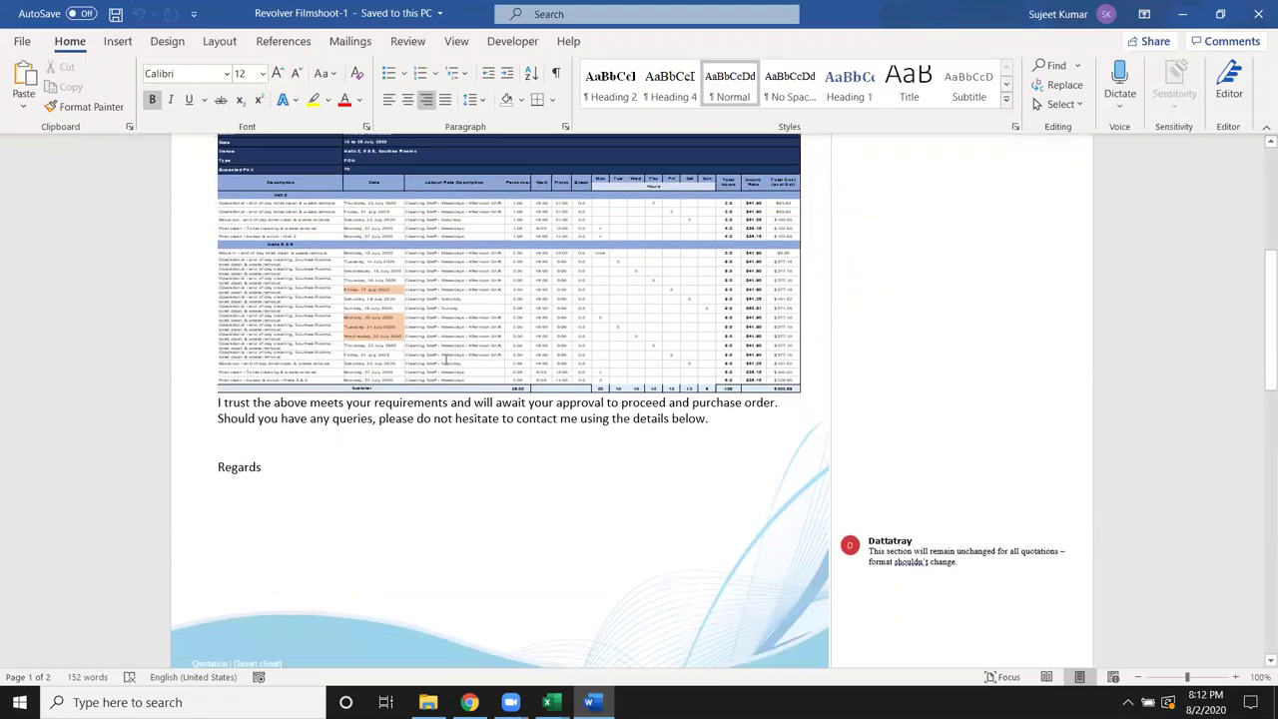
pyautogui.scroll(-2, 444, 360)
pyautogui.scroll(-3, 309, 350)
pyautogui.scroll(4, 346, 399)
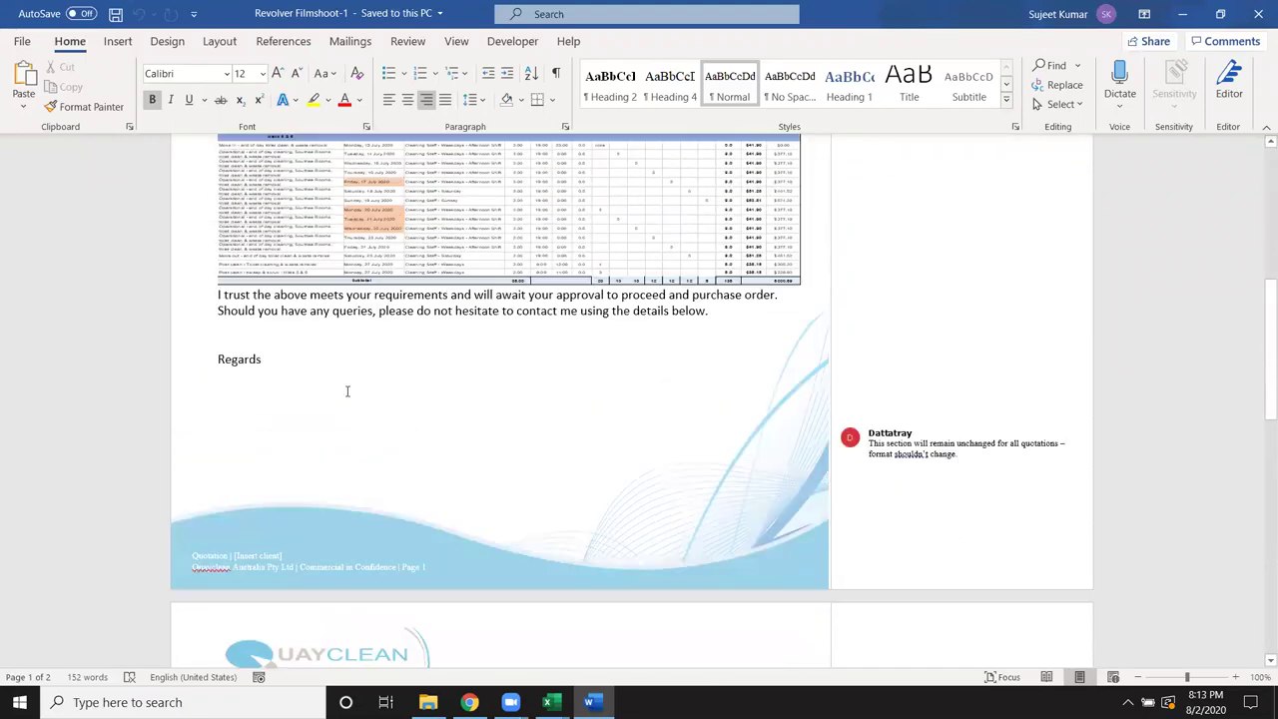
pyautogui.scroll(3, 606, 267)
pyautogui.scroll(5, 553, 259)
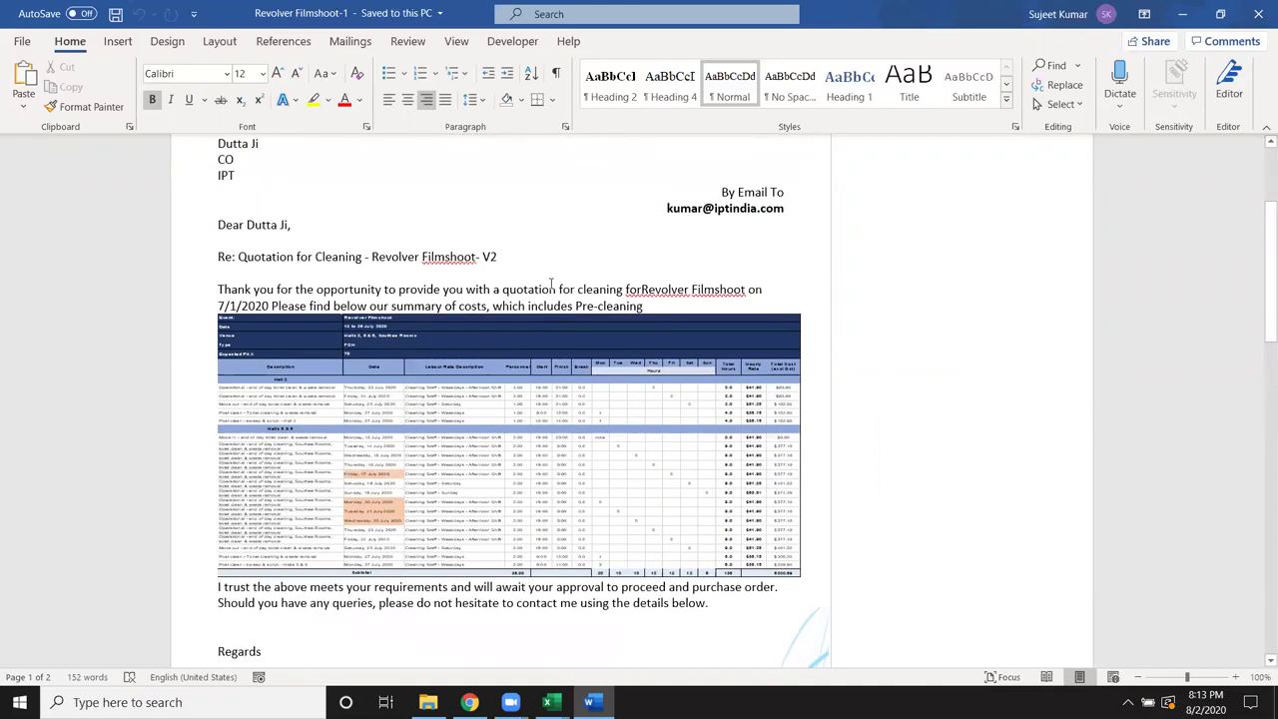
pyautogui.scroll(3, 552, 278)
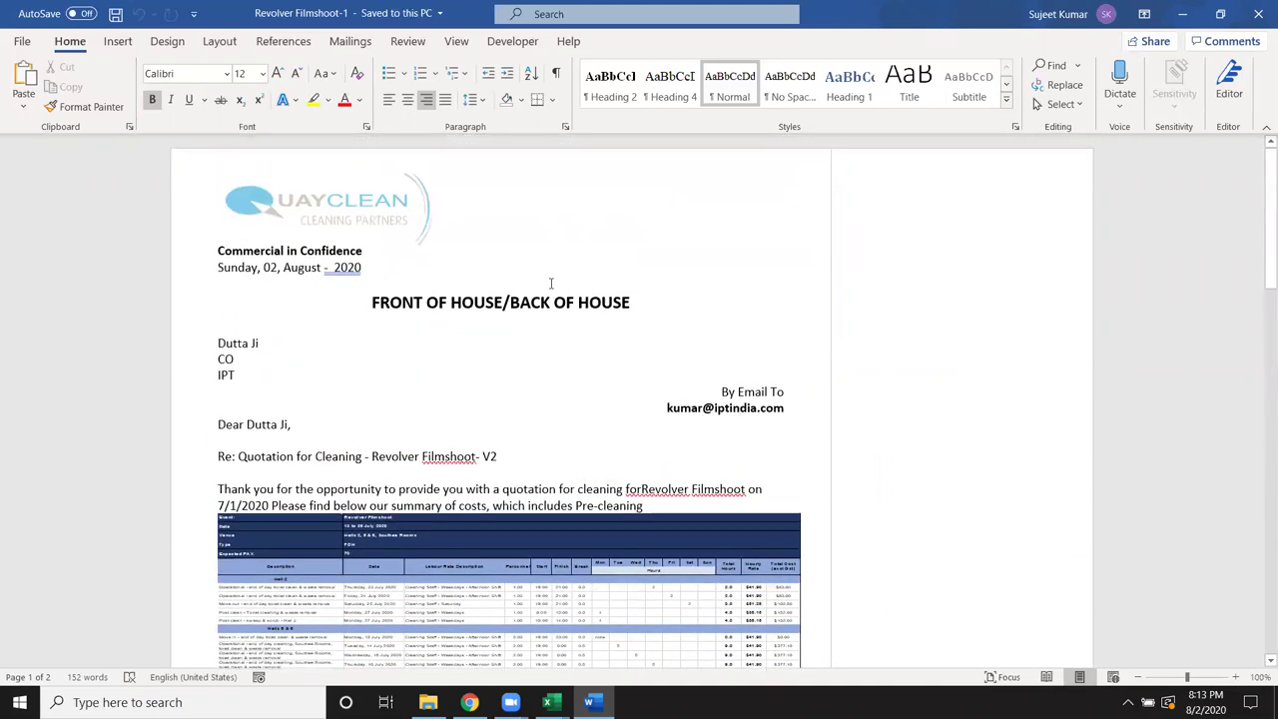
pyautogui.click(1258, 14)
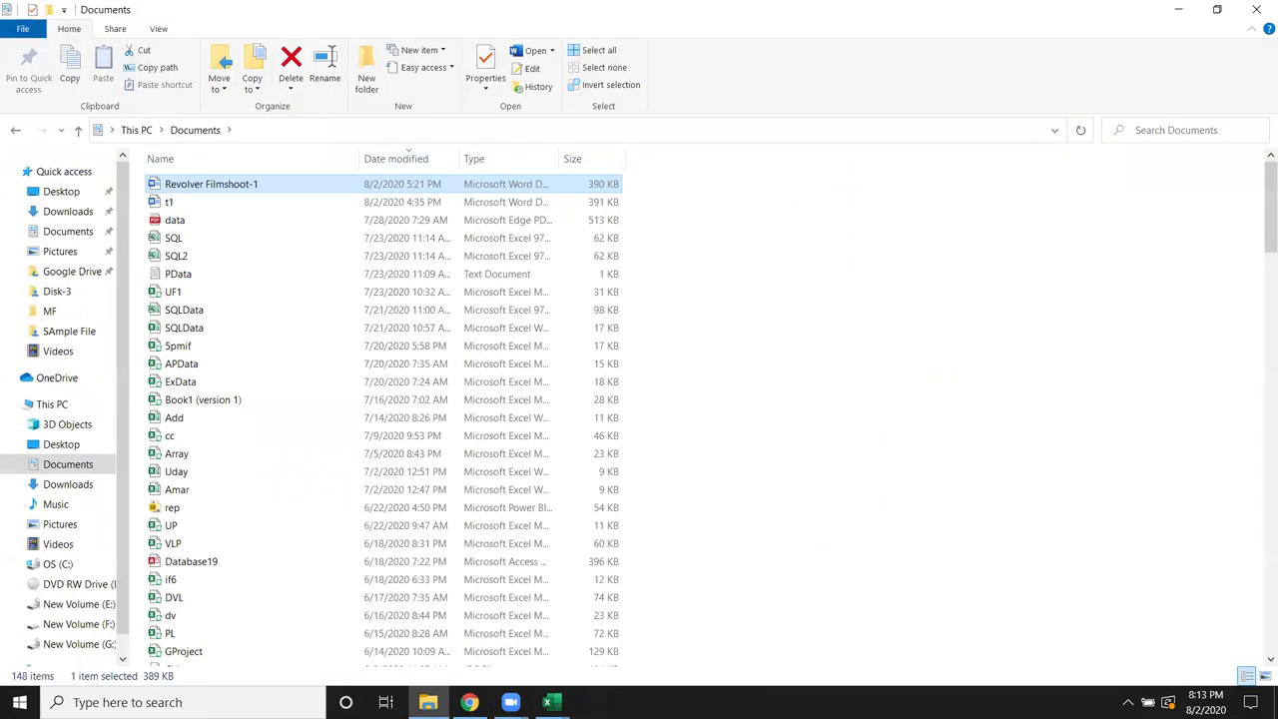
# Step: In IPTm, select the FOH table from the Event header in A1 through the Subtotal row
pyautogui.moveTo(547, 702)
pyautogui.click(639, 629)
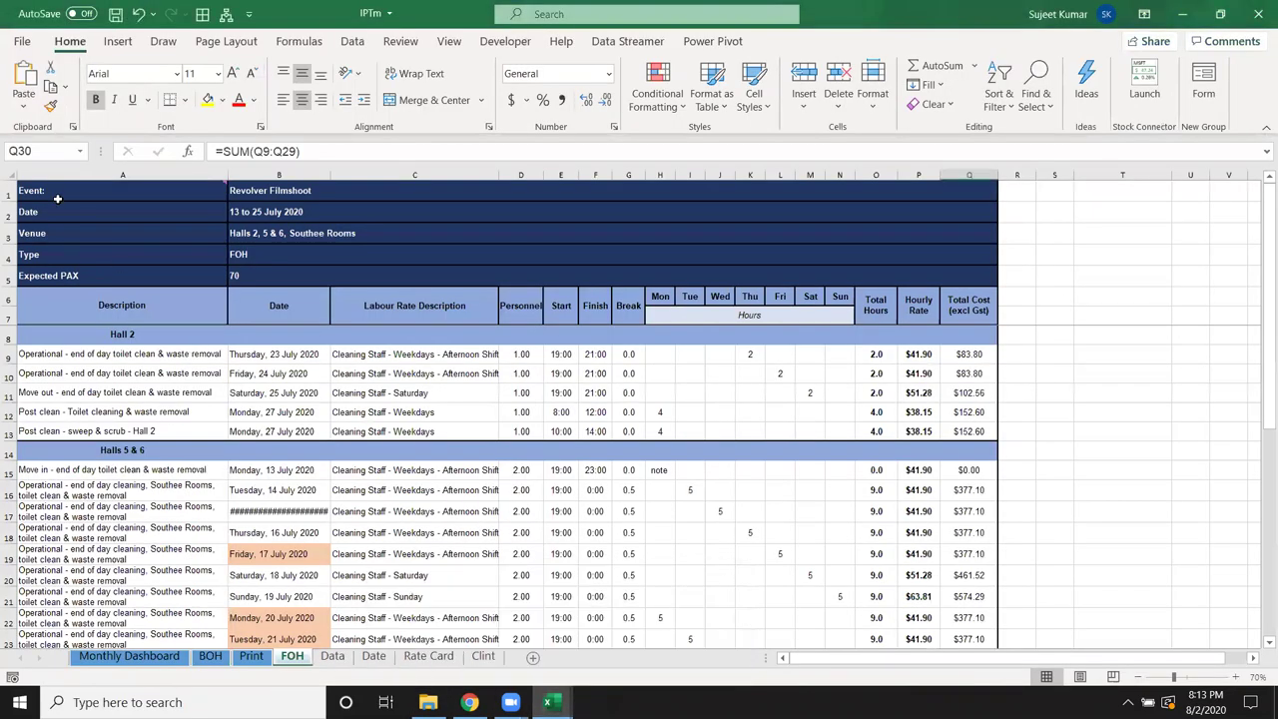
pyautogui.moveTo(55, 192); pyautogui.dragTo(476, 540)
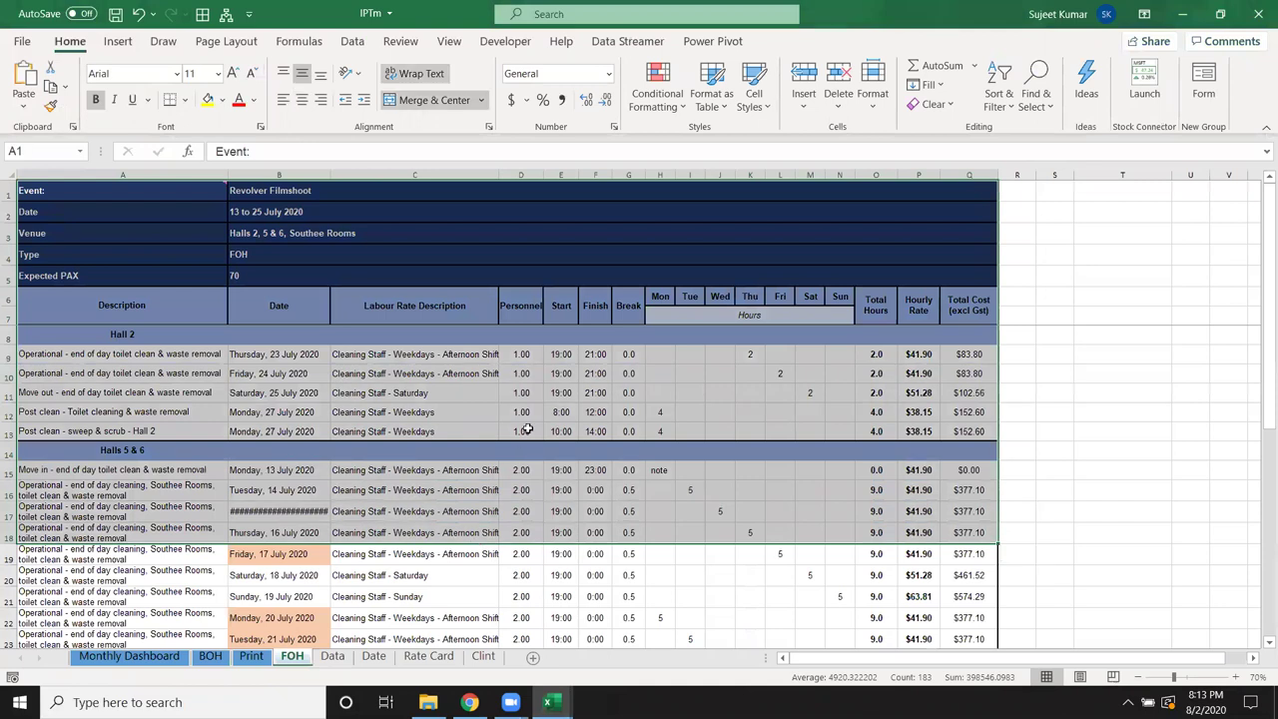
pyautogui.scroll(-3, 476, 540)
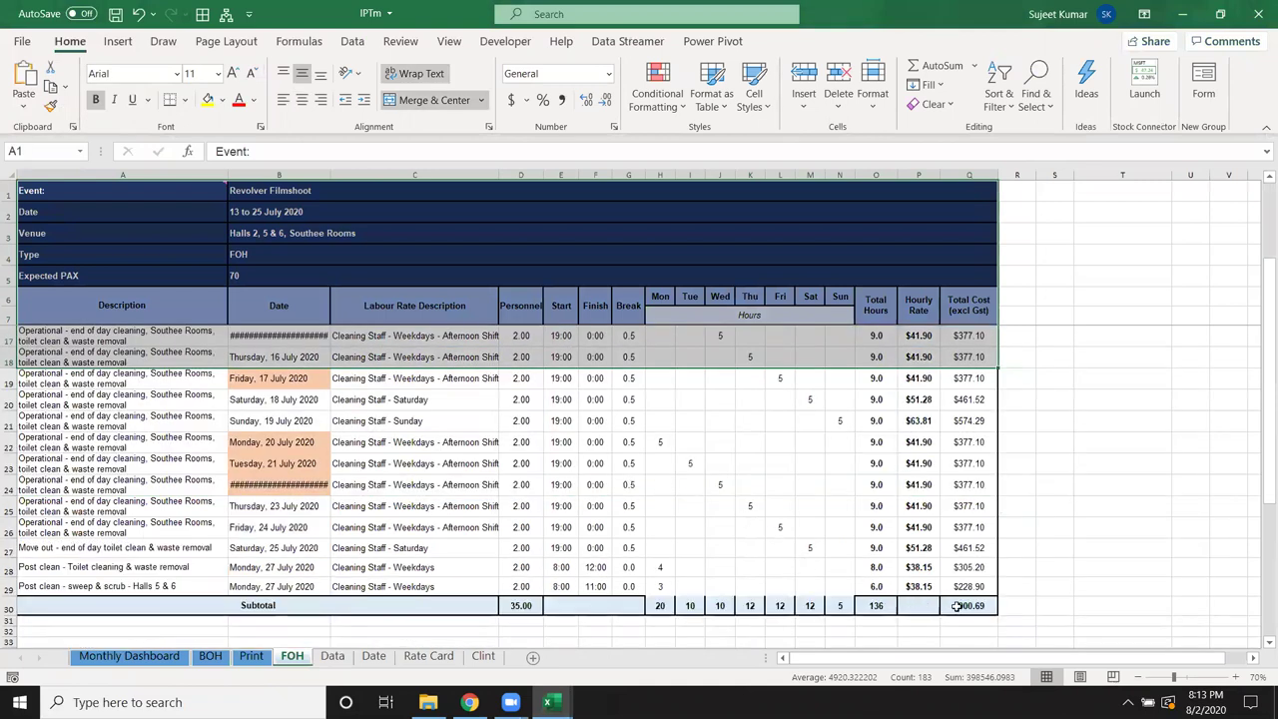
pyautogui.keyDown('shift'); pyautogui.click(947, 597); pyautogui.keyUp('shift')
pyautogui.scroll(3, 592, 328)
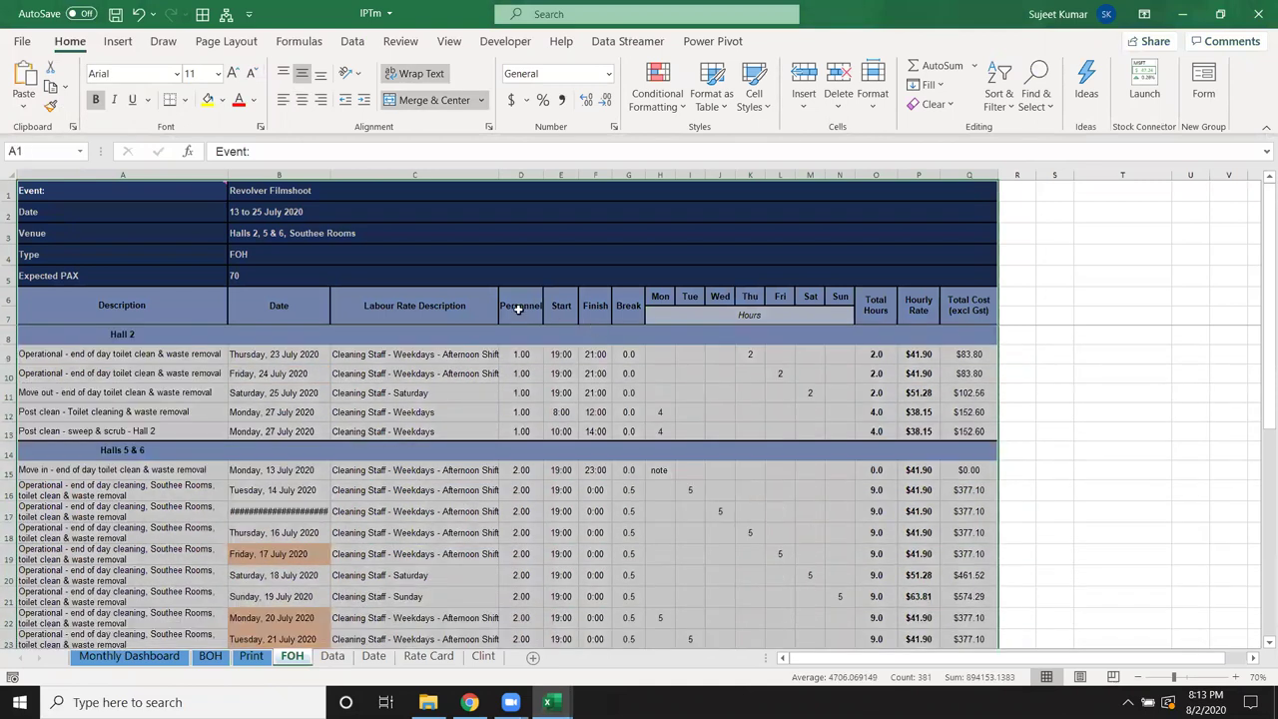
# Step: Run the 'word' macro from the Developer tab's Macros list, supplying the client name
pyautogui.click(505, 41)
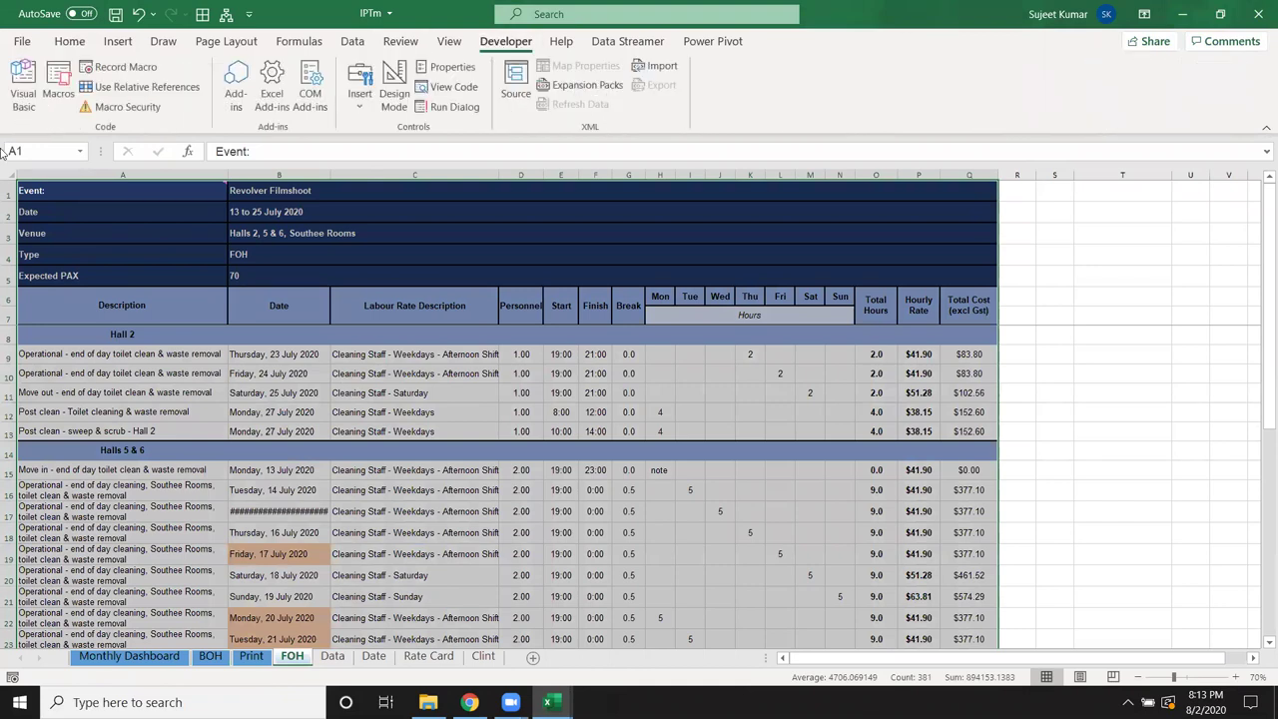
pyautogui.click(58, 82)
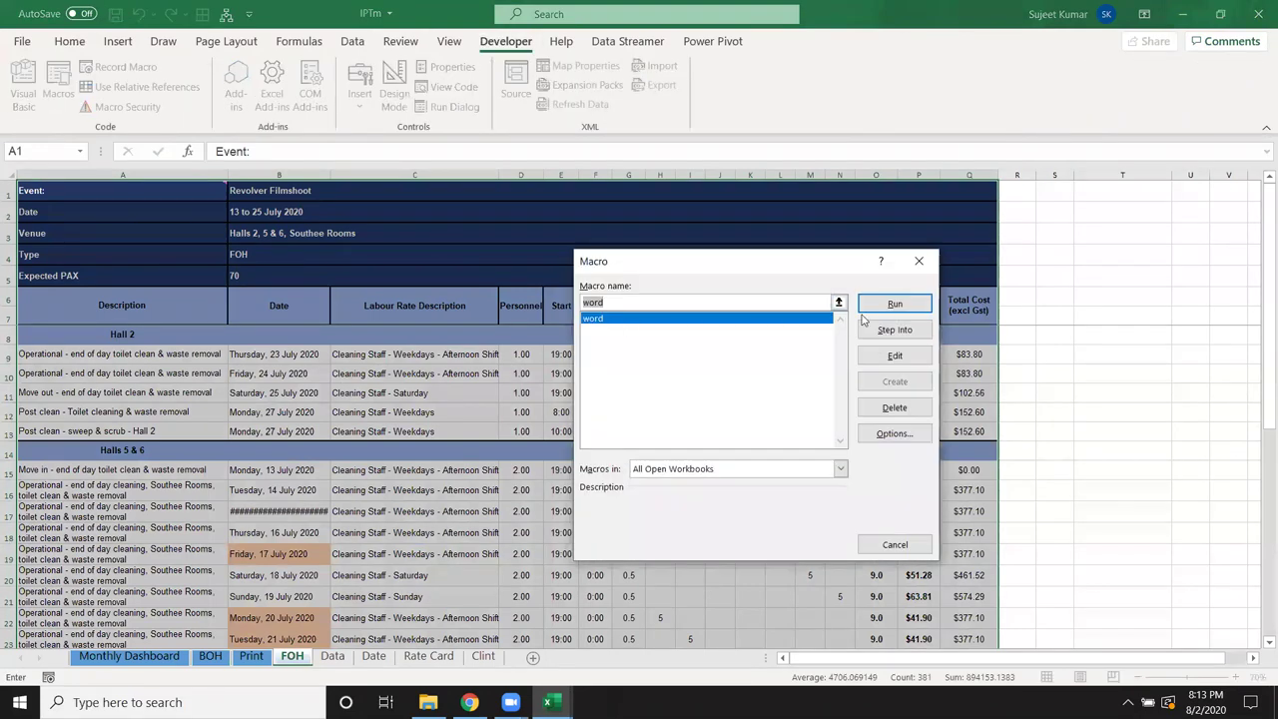
pyautogui.click(884, 305)
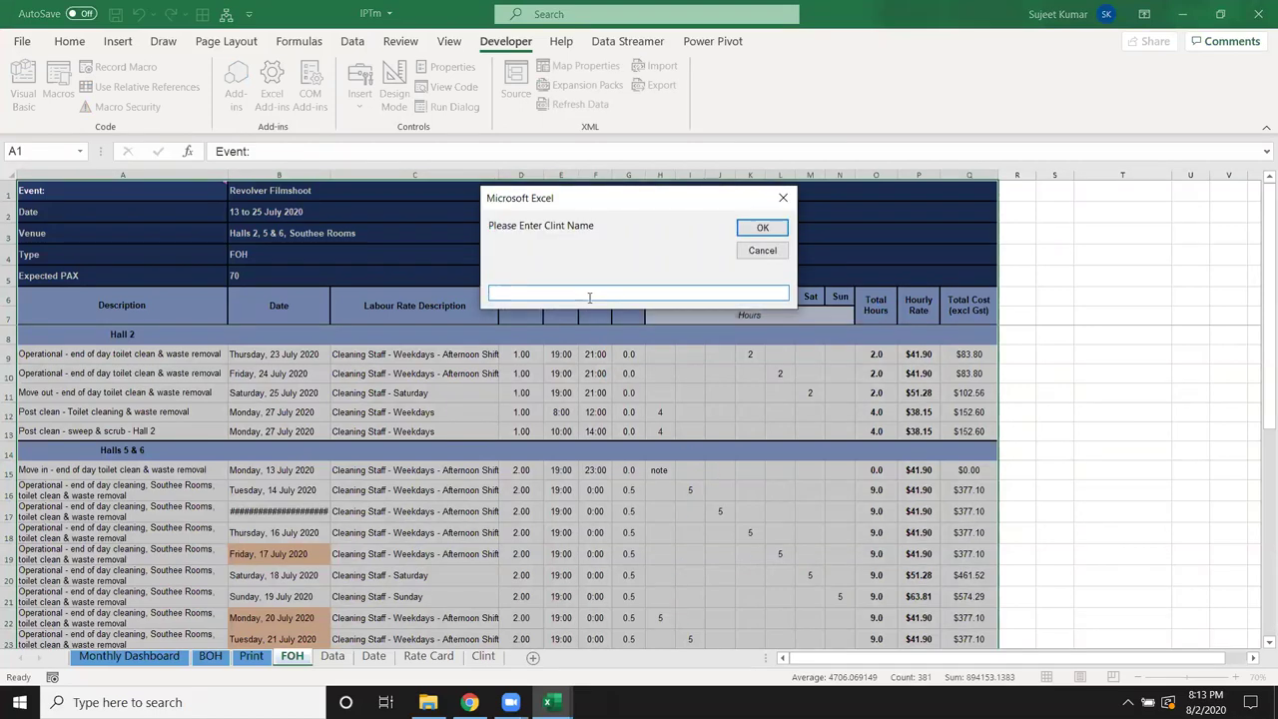
pyautogui.write('Su')
pyautogui.click(767, 228)
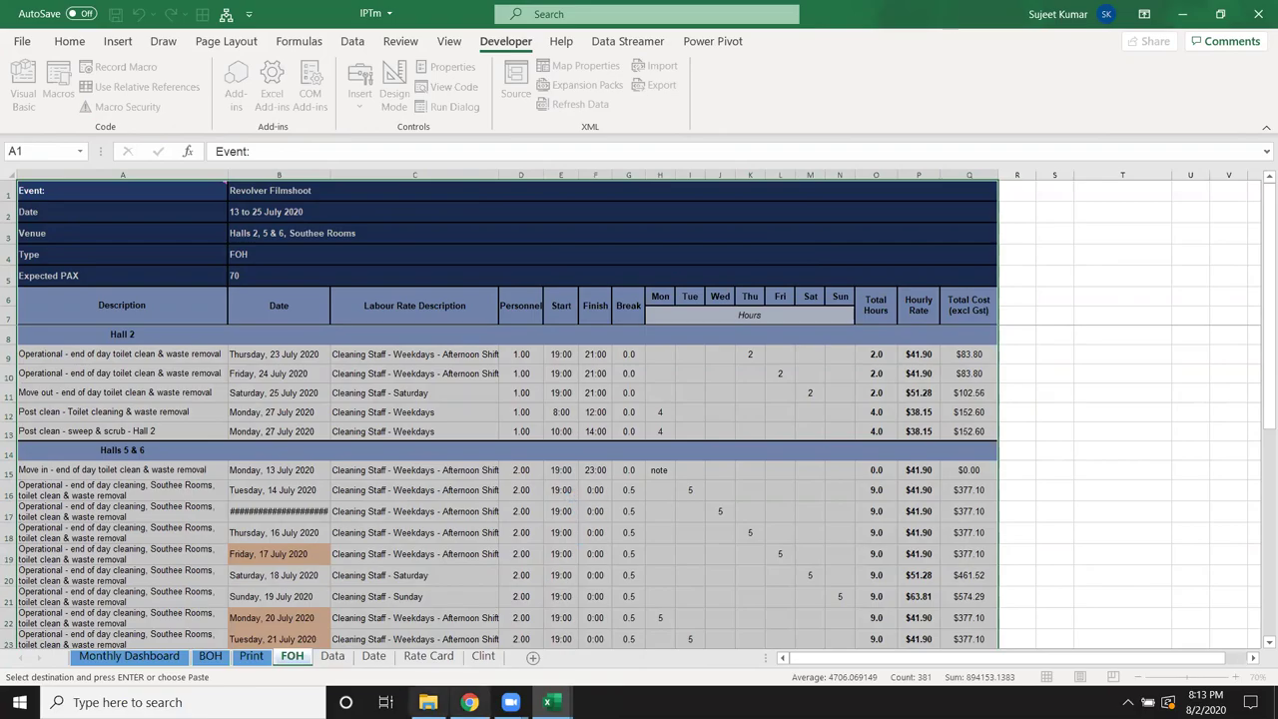
# Step: Switch between the Documents folder and the IPTm workbook while Word launches the new quotation
pyautogui.click(427, 702)
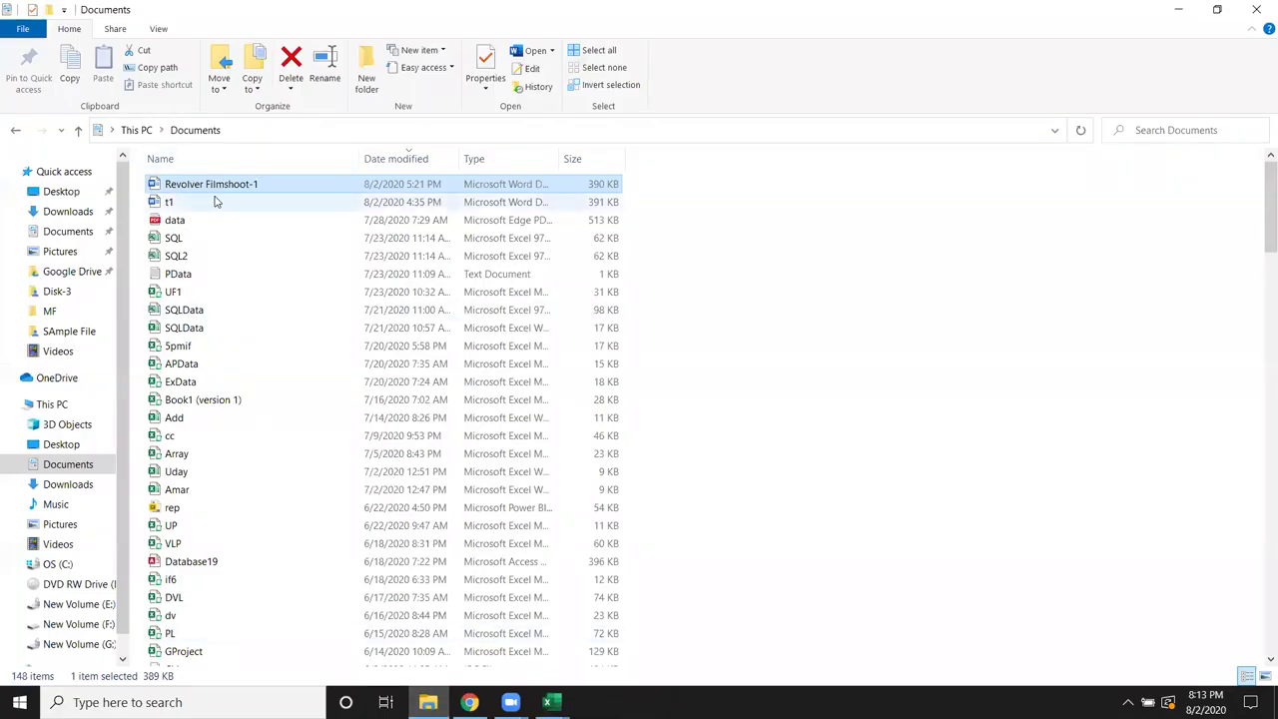
pyautogui.scroll(-4, 214, 200)
pyautogui.scroll(4, 214, 200)
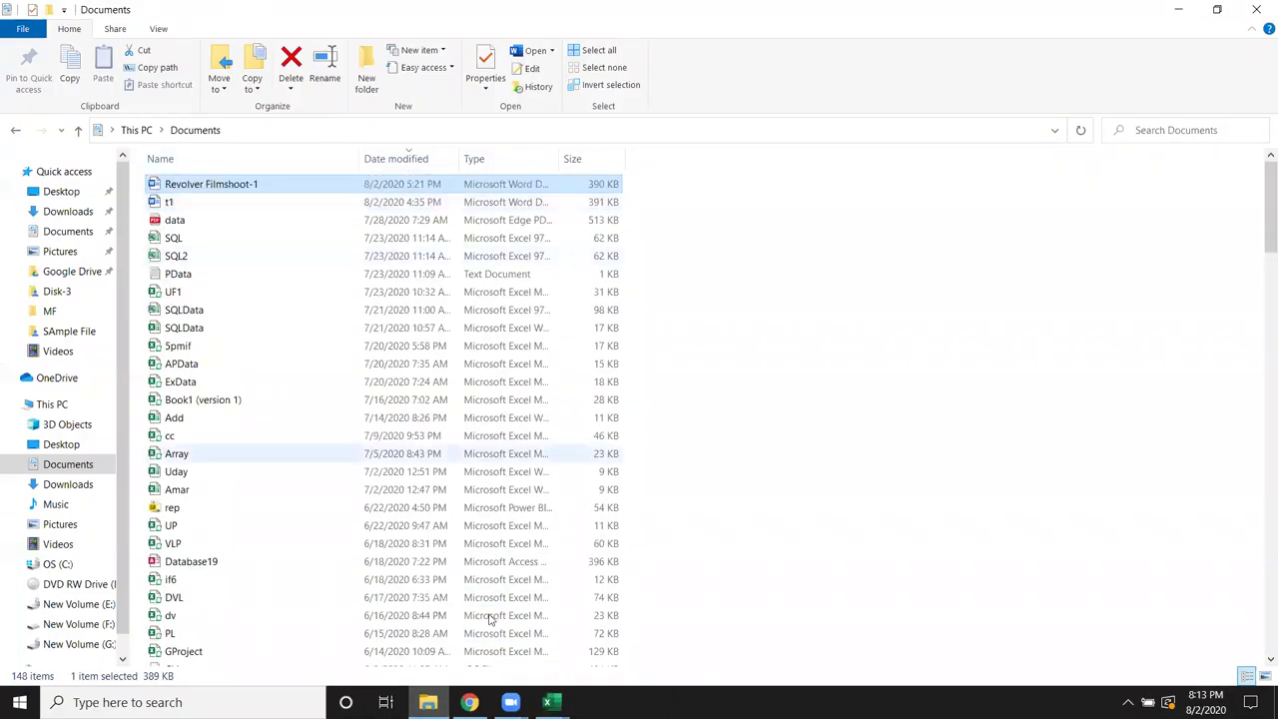
pyautogui.moveTo(547, 702)
pyautogui.click(559, 500)
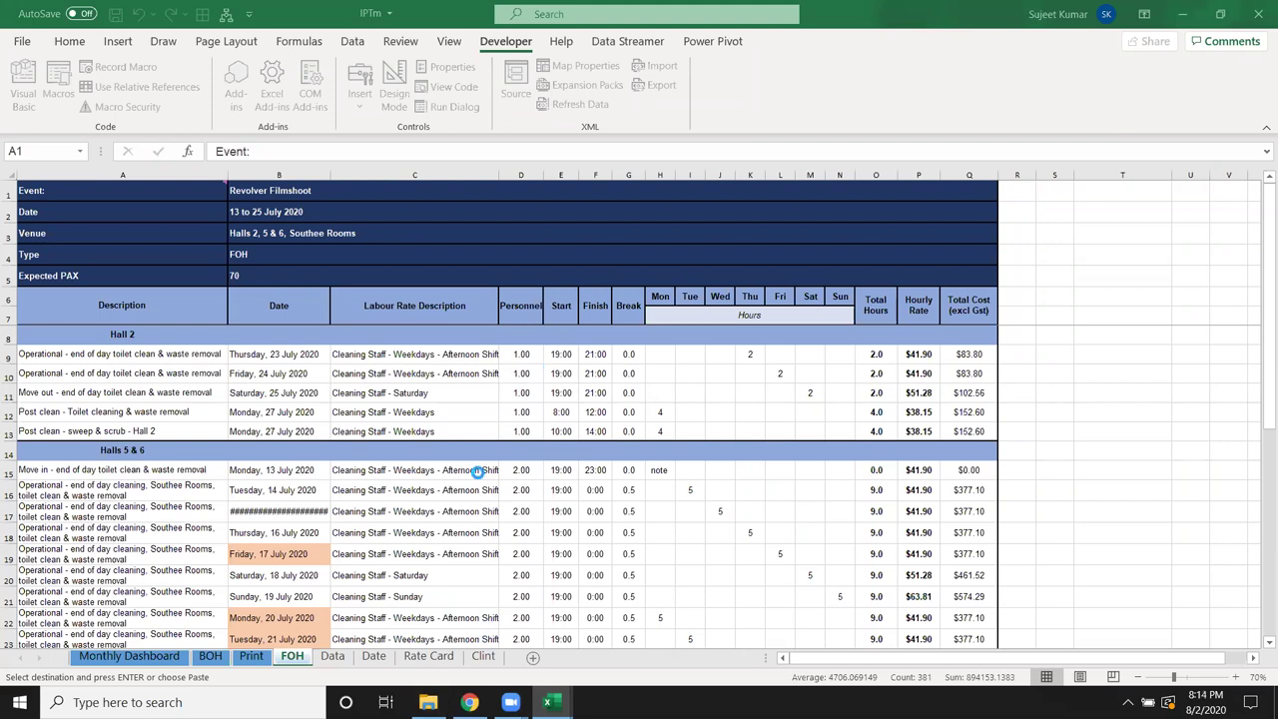
pyautogui.click(427, 702)
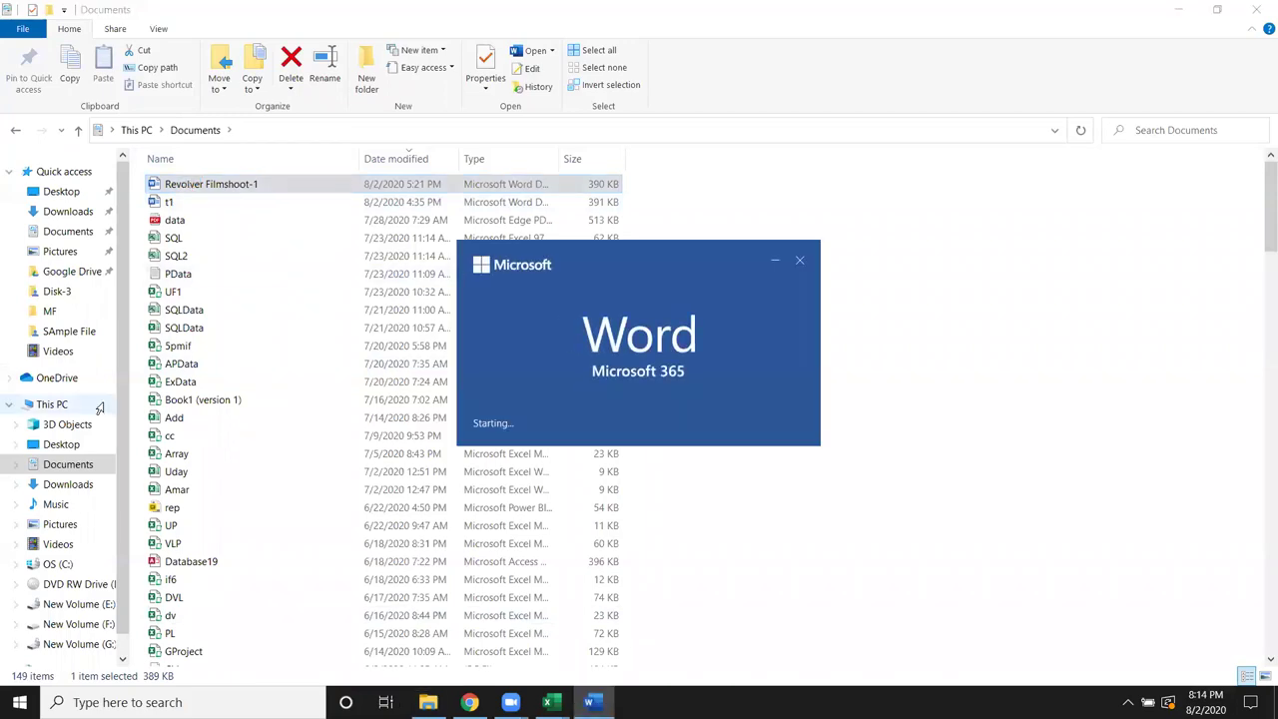
# Step: Scroll through both pages of the regenerated quotation to the signature and back, then close Word
pyautogui.scroll(-5, 550, 422)
pyautogui.scroll(-4, 549, 425)
pyautogui.scroll(-2, 549, 426)
pyautogui.scroll(-3, 548, 426)
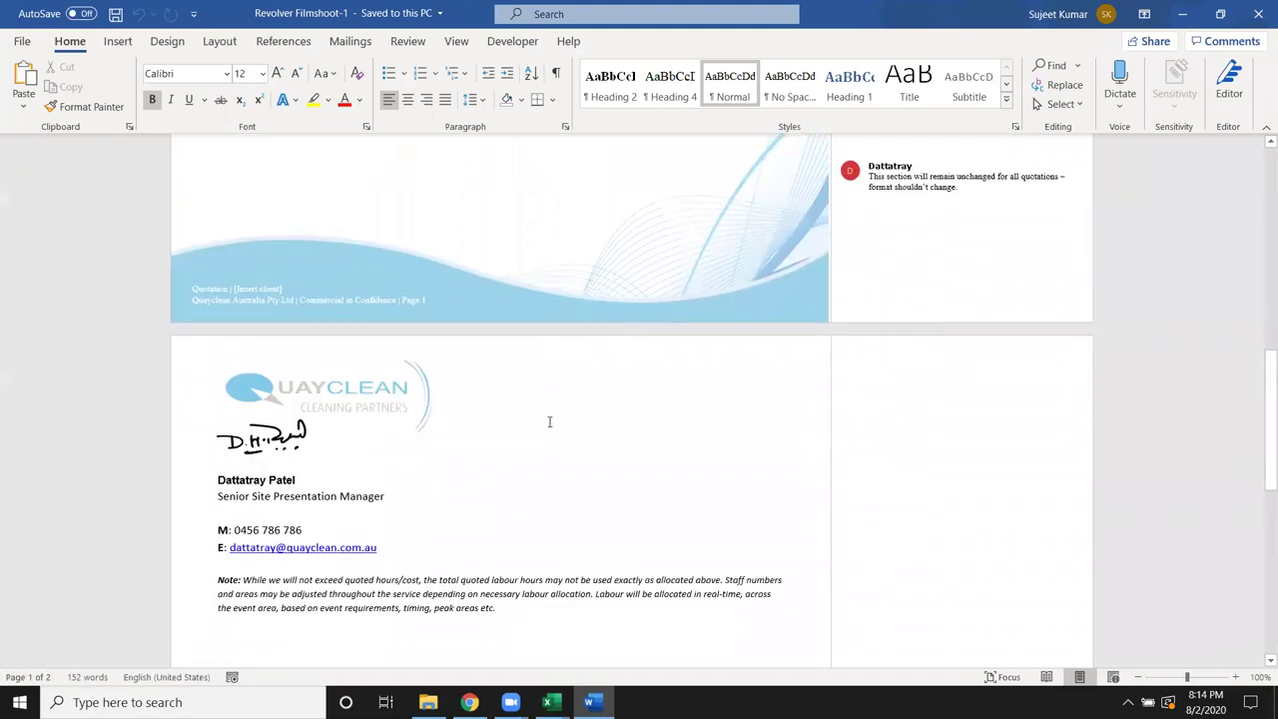
pyautogui.scroll(-4, 548, 426)
pyautogui.scroll(-3, 548, 426)
pyautogui.scroll(-4, 549, 426)
pyautogui.scroll(4, 549, 424)
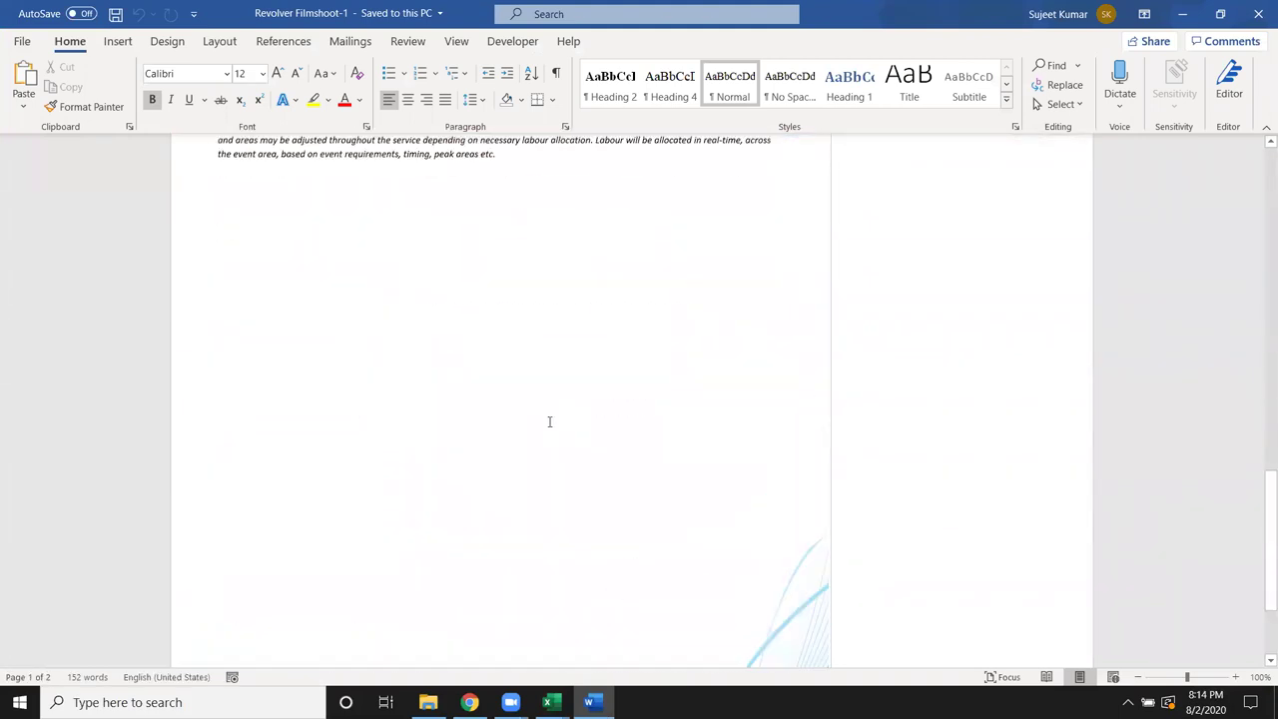
pyautogui.scroll(4, 549, 424)
pyautogui.scroll(4, 549, 424)
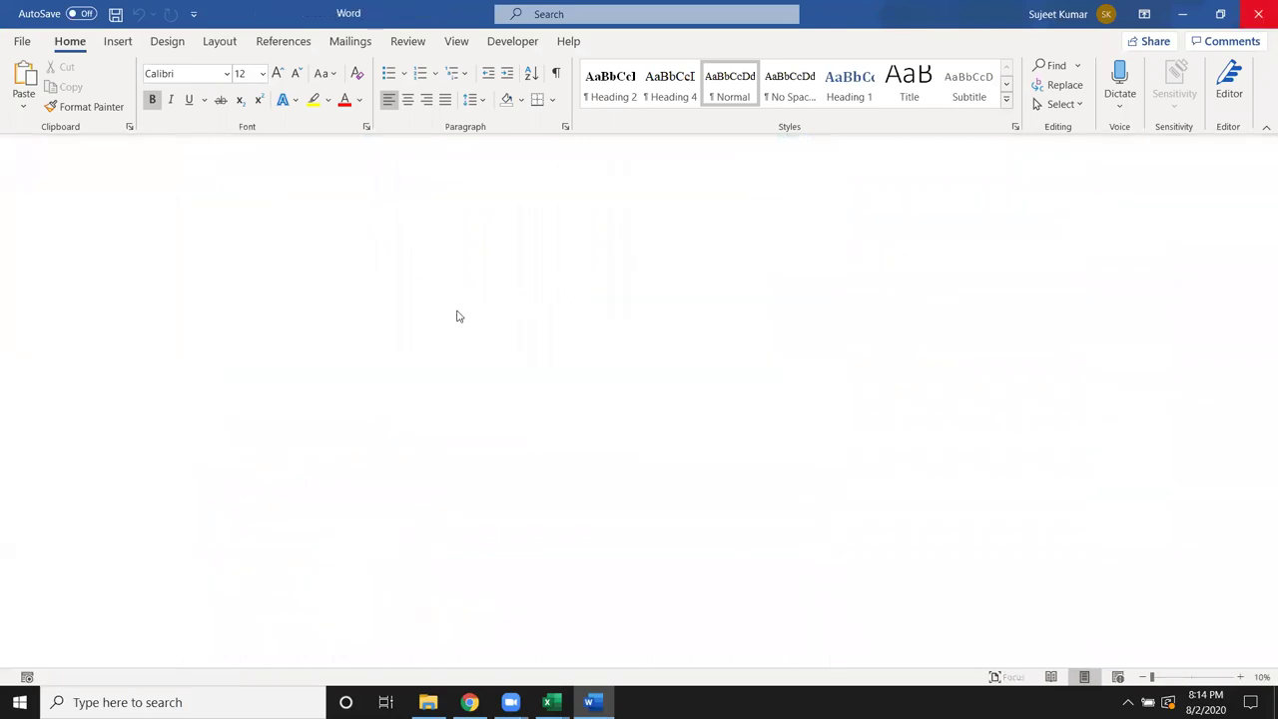
pyautogui.doubleClick(200, 191)
# Step: Delete Revolver Filmshoot-1 from Documents and bring the IPTm workbook back to the front
pyautogui.rightClick(198, 188)
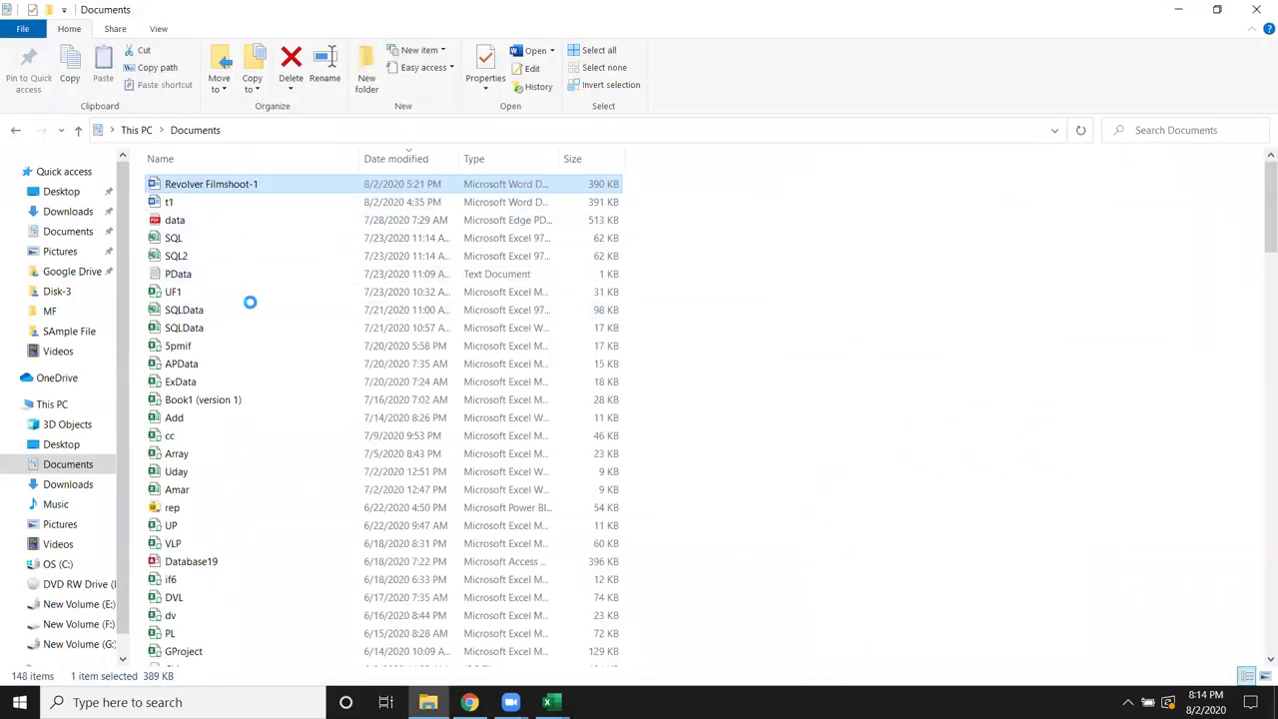
pyautogui.click(268, 549)
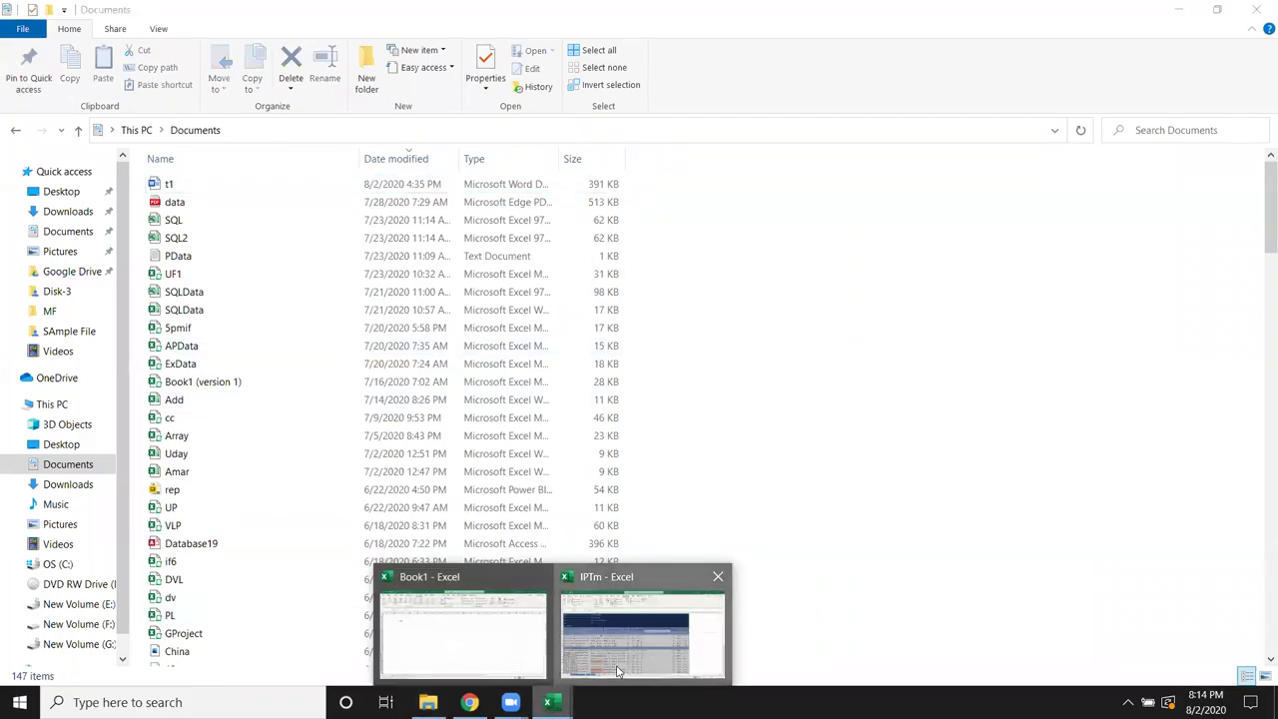
pyautogui.click(639, 619)
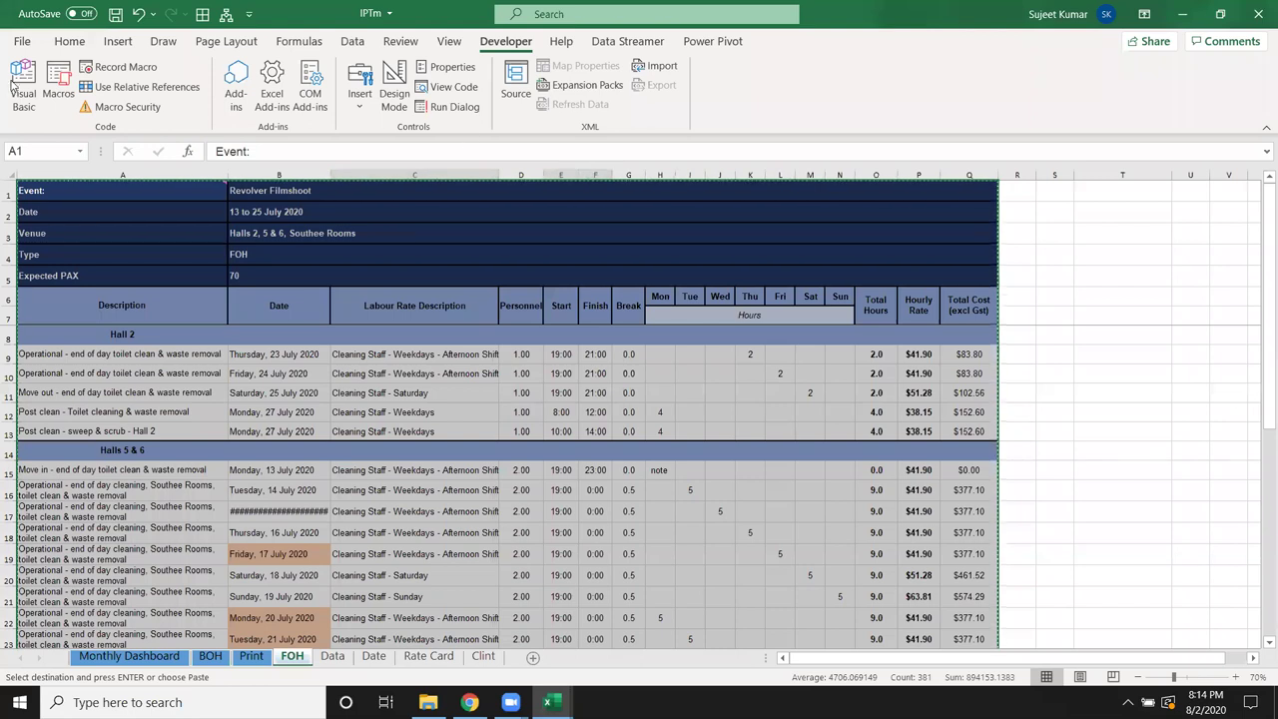
# Step: Rerun the word macro, then close IPTm without saving and reopen it from recent workbooks
pyautogui.click(215, 151)
pyautogui.hotkey('alt', 'F8')
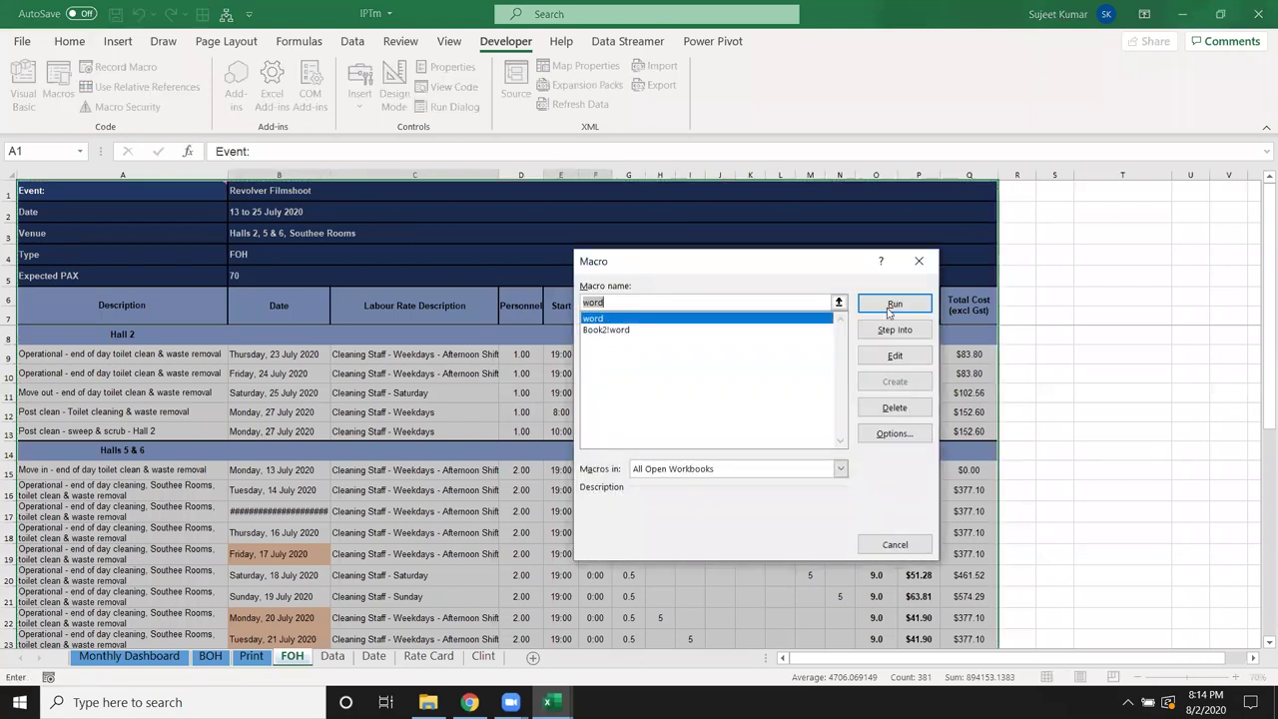
pyautogui.click(918, 261)
pyautogui.click(1258, 14)
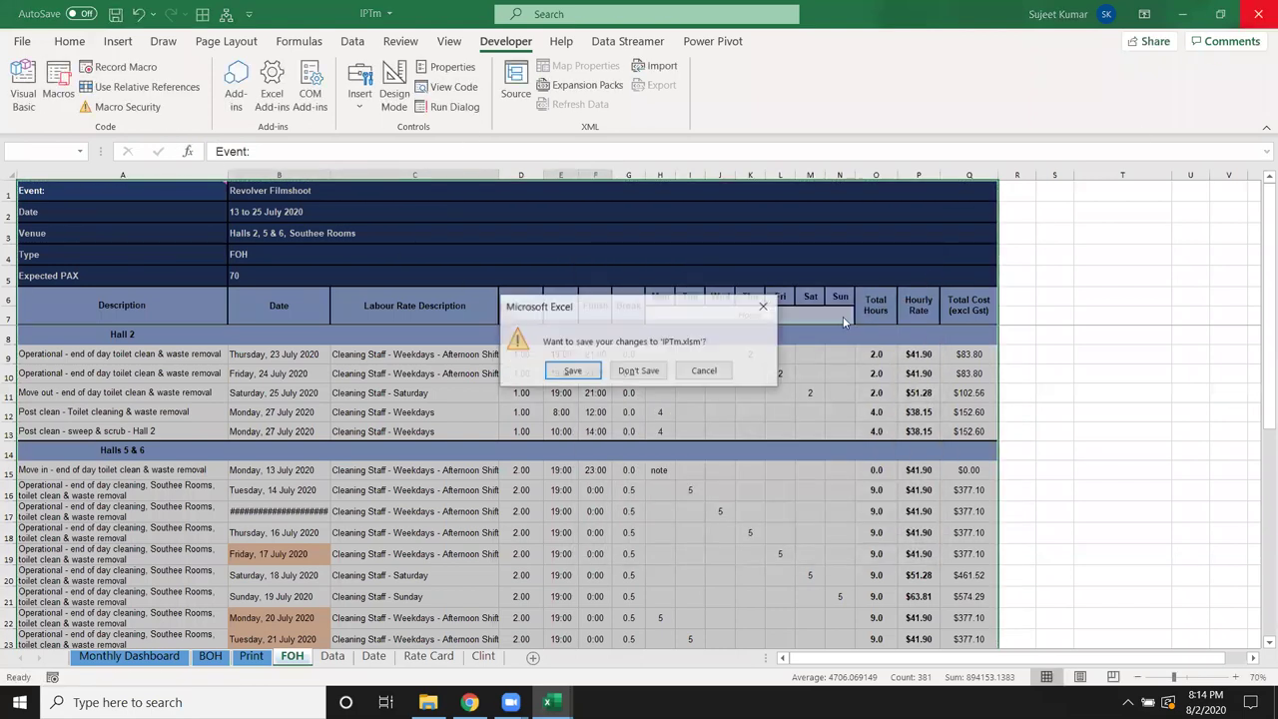
pyautogui.click(638, 370)
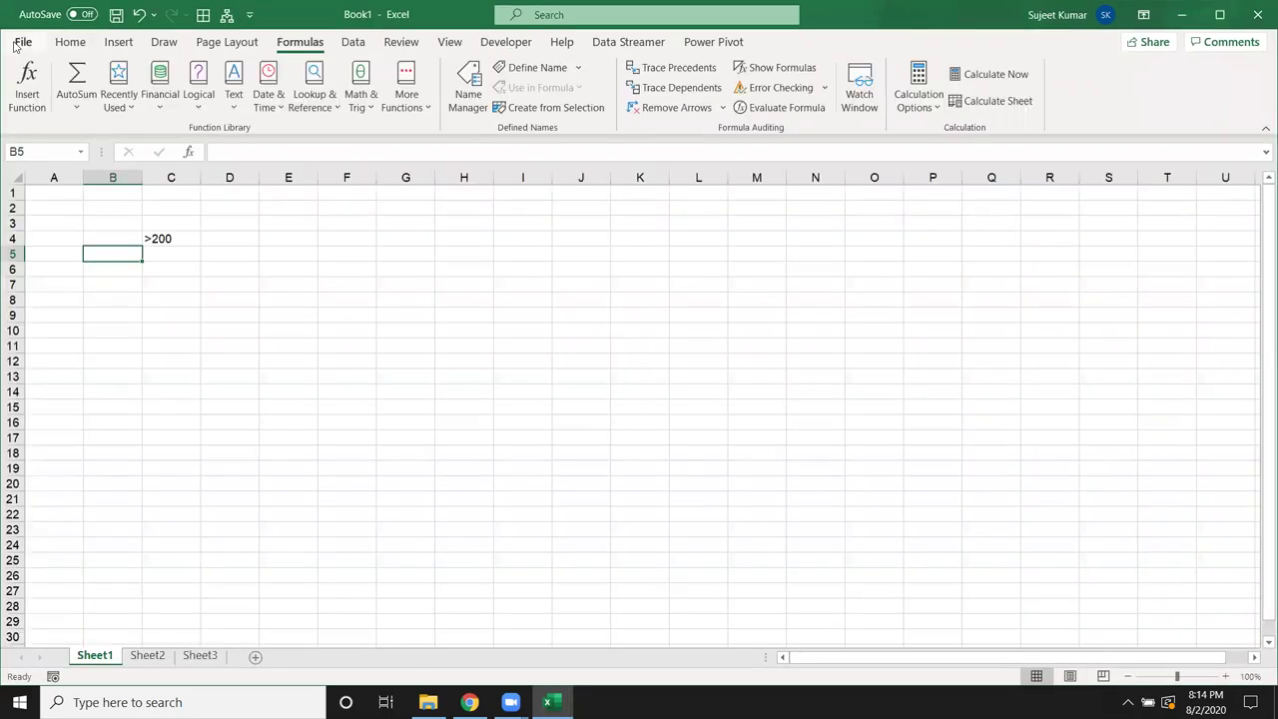
pyautogui.click(18, 43)
pyautogui.click(48, 147)
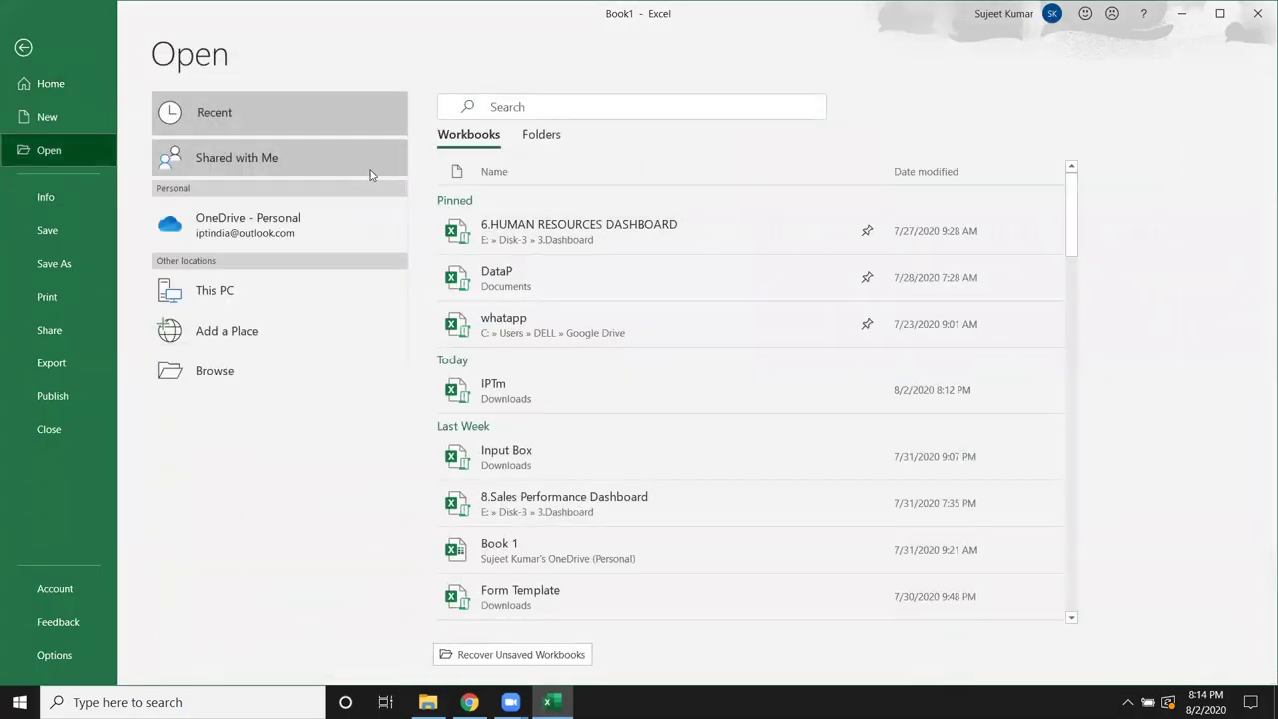
pyautogui.click(517, 397)
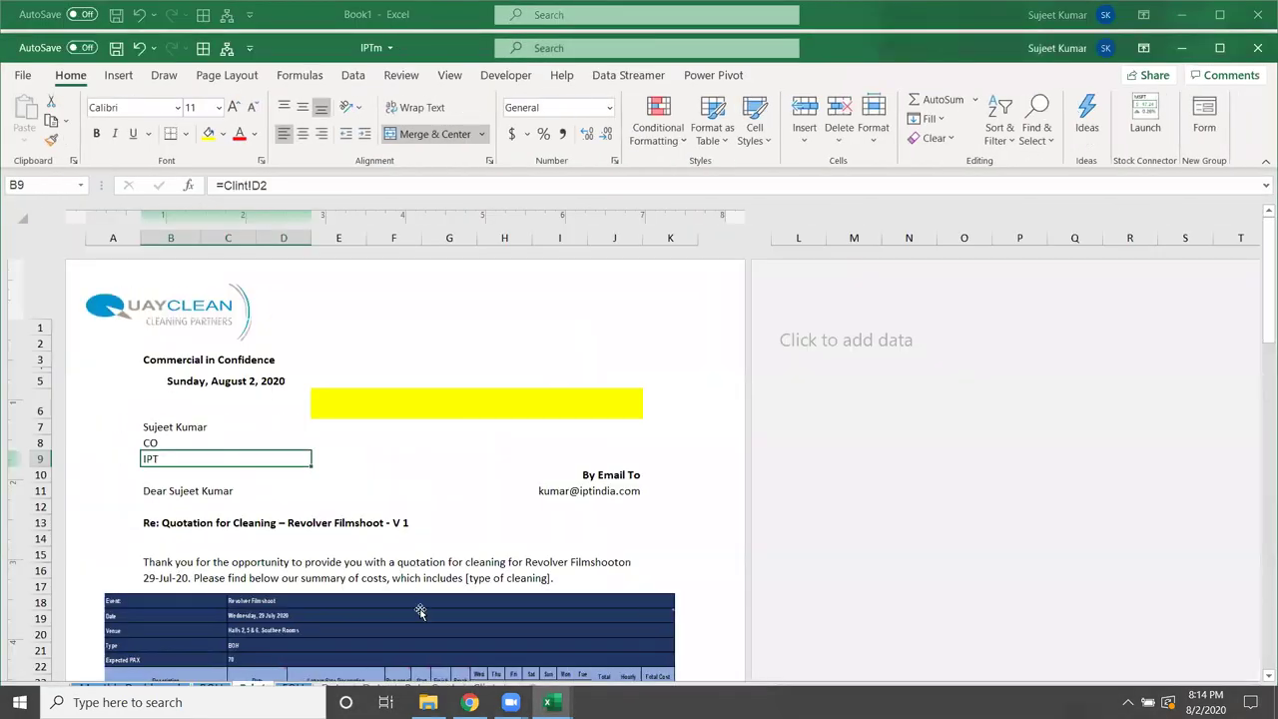
# Step: Maximize IPTm, go to the FOH sheet, select the labour table A1:Q30 and show Developer commands
pyautogui.click(1219, 48)
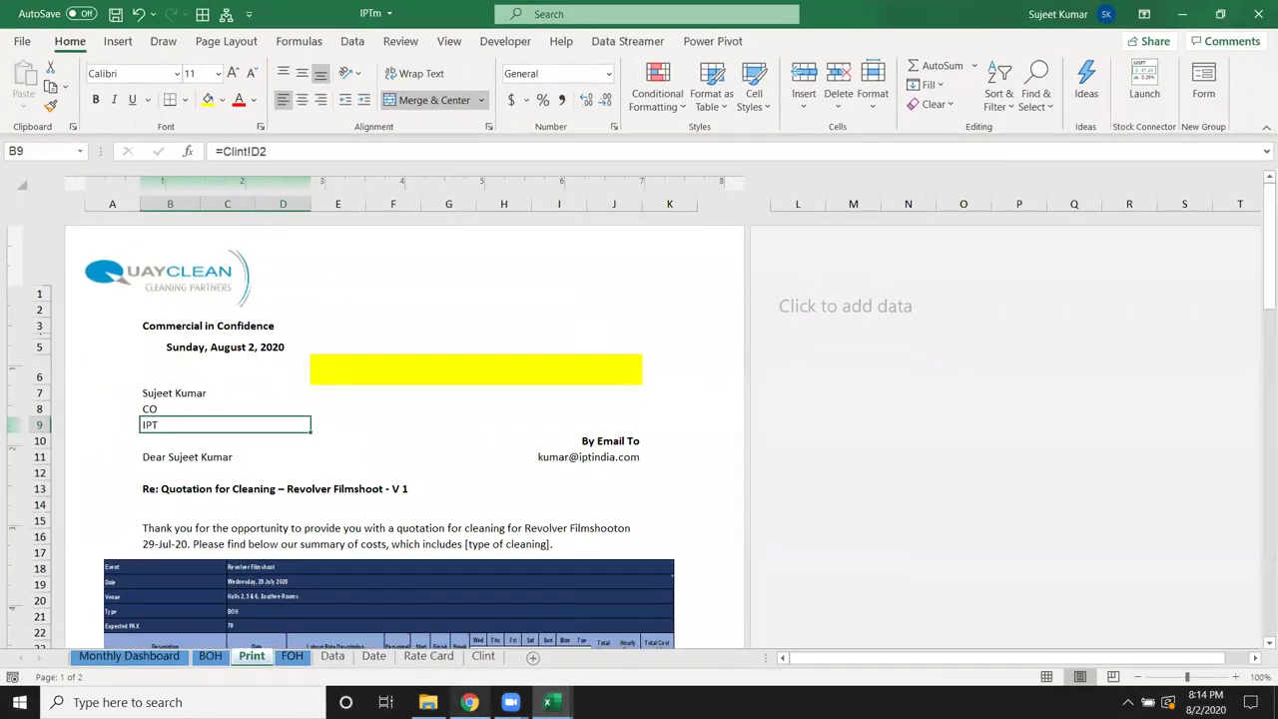
pyautogui.click(344, 657)
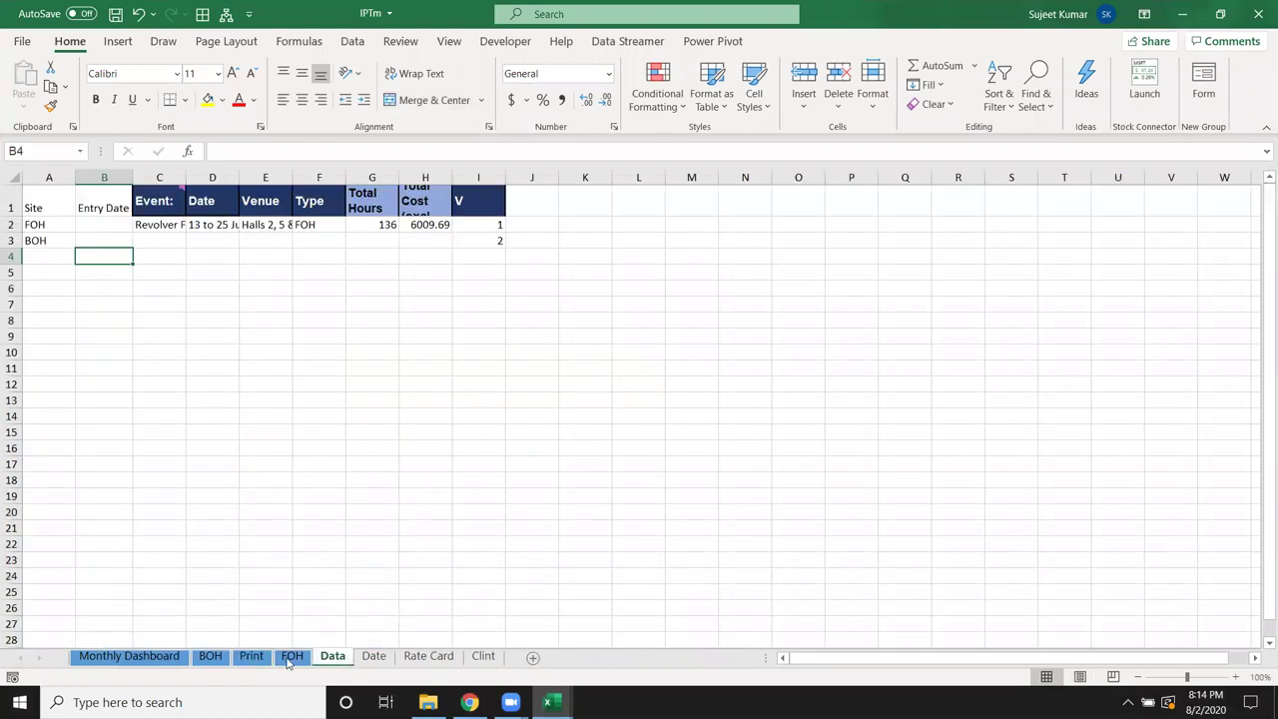
pyautogui.click(290, 657)
pyautogui.click(62, 193)
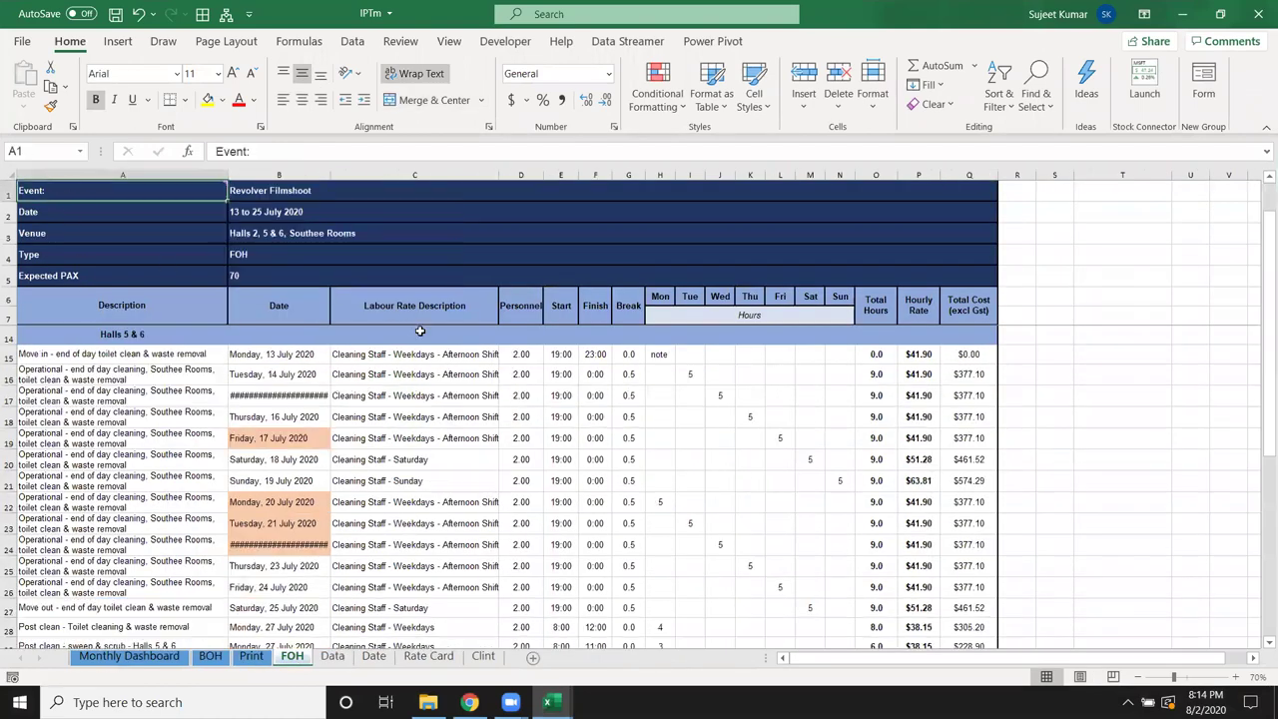
pyautogui.scroll(-3, 419, 331)
pyautogui.keyDown('shift'); pyautogui.click(967, 478); pyautogui.keyUp('shift')
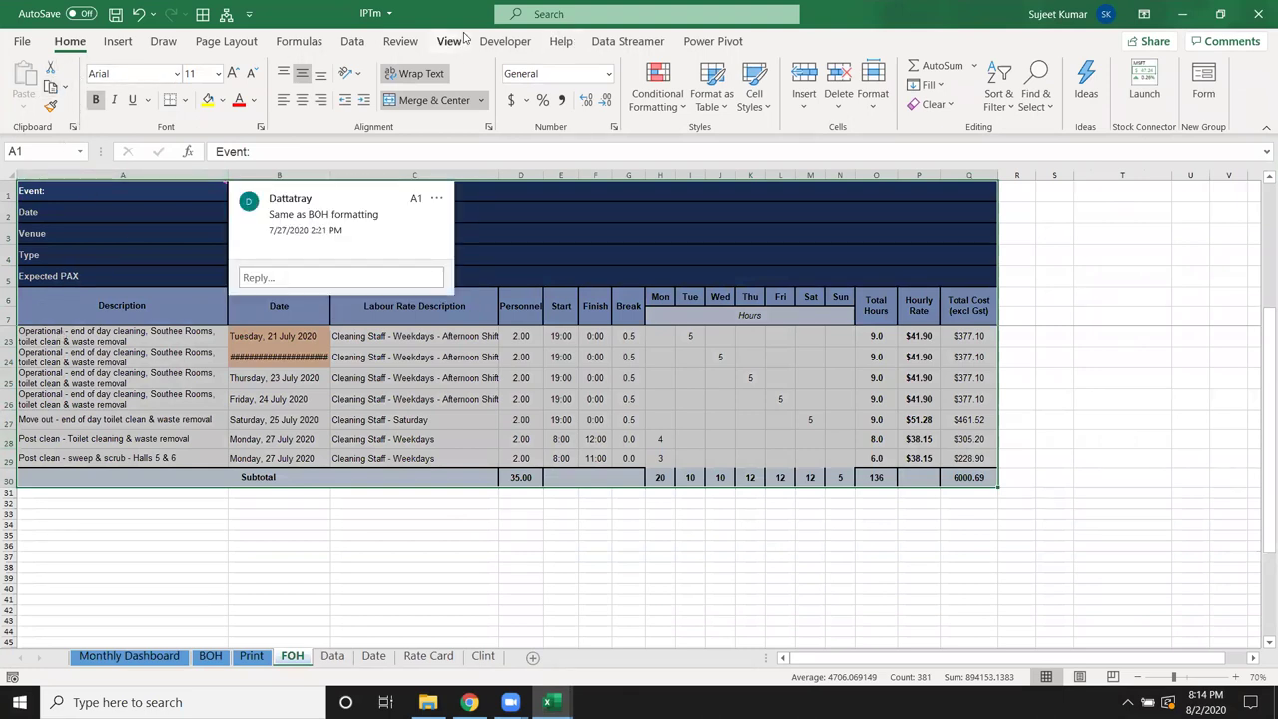
pyautogui.click(505, 41)
# Step: Run the word macro from the Macro dialog and confirm the client's name in the prompt
pyautogui.click(58, 82)
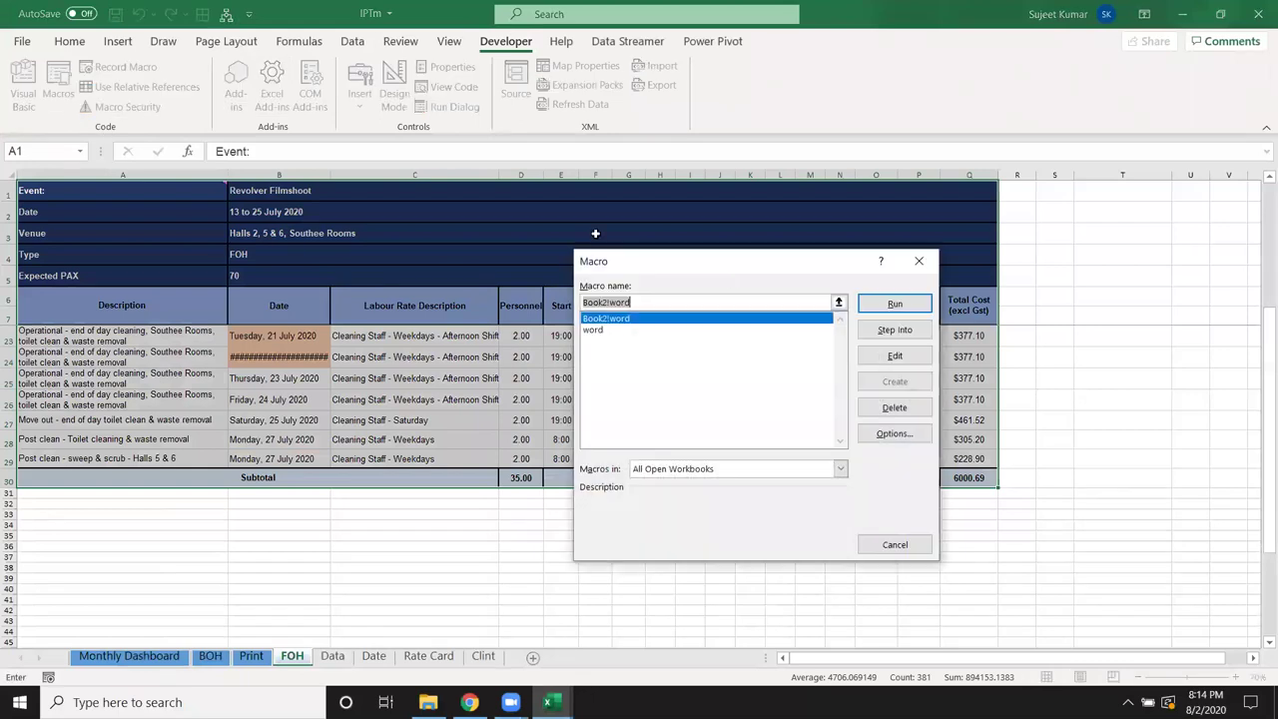
pyautogui.click(619, 331)
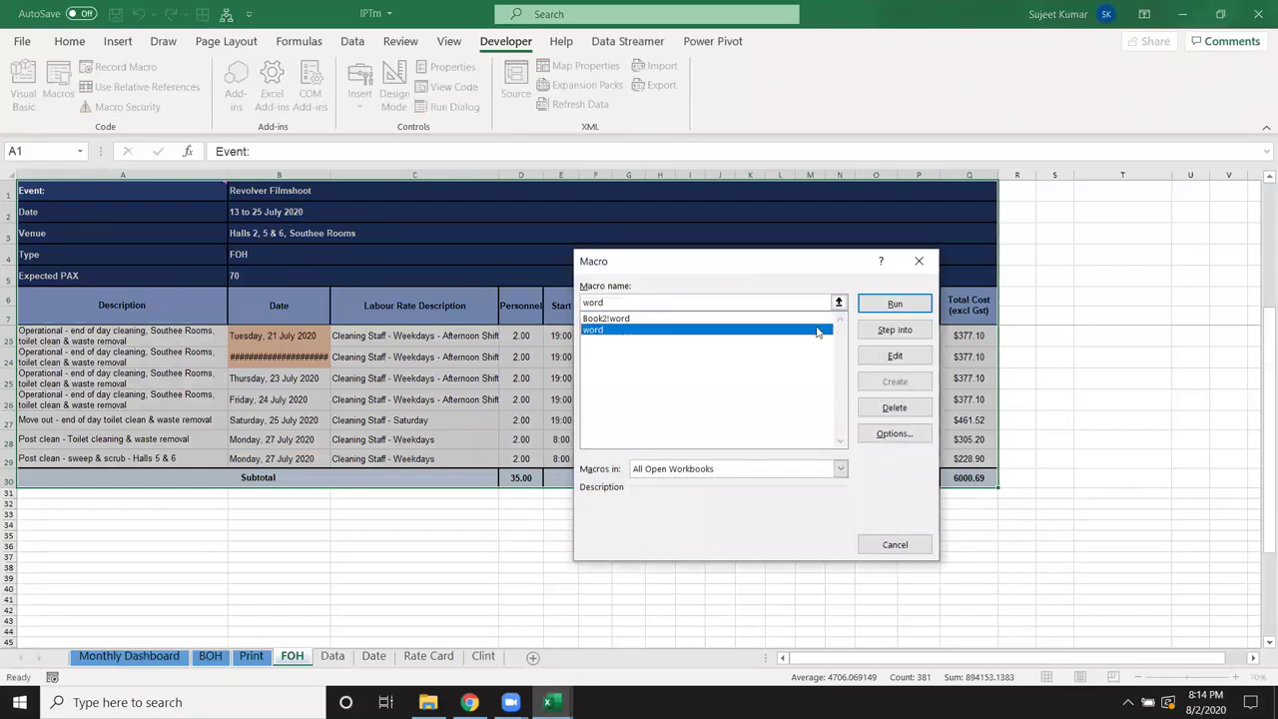
pyautogui.click(909, 304)
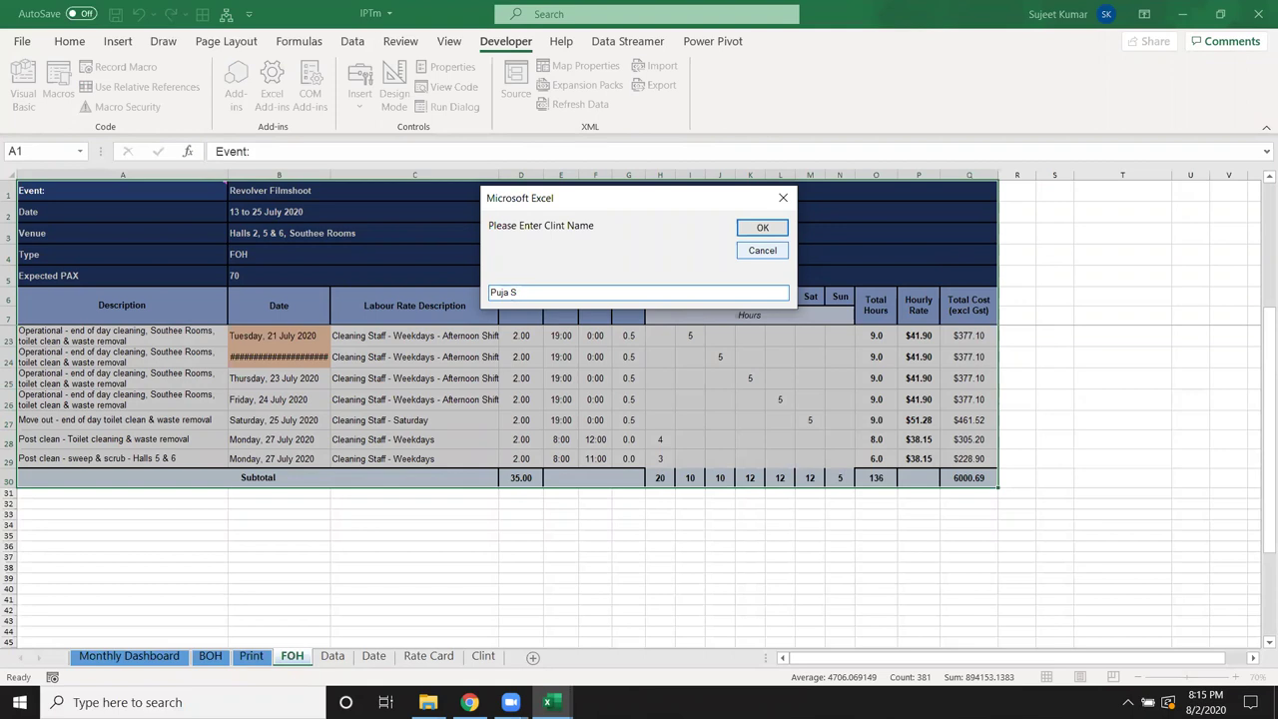
pyautogui.click(773, 231)
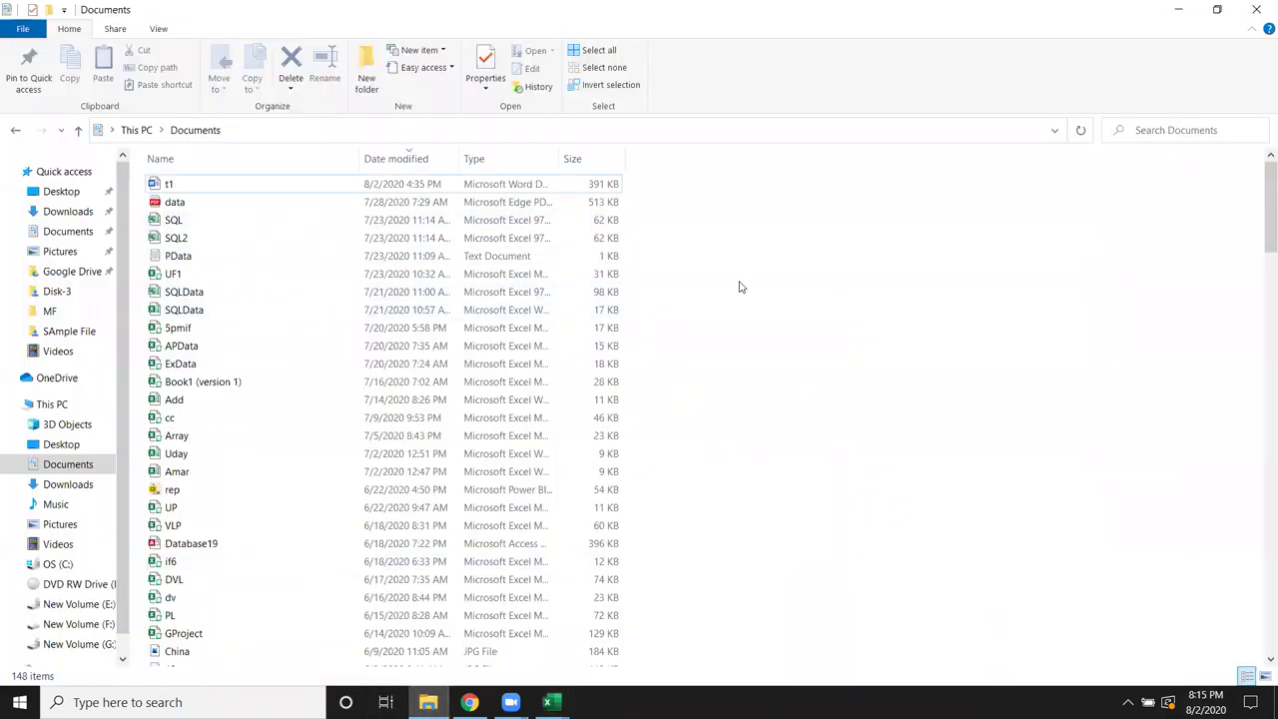
# Step: Refresh the Documents folder and open the new Revolver Filmshoot-1 quotation in Word
pyautogui.rightClick(739, 286)
pyautogui.click(777, 345)
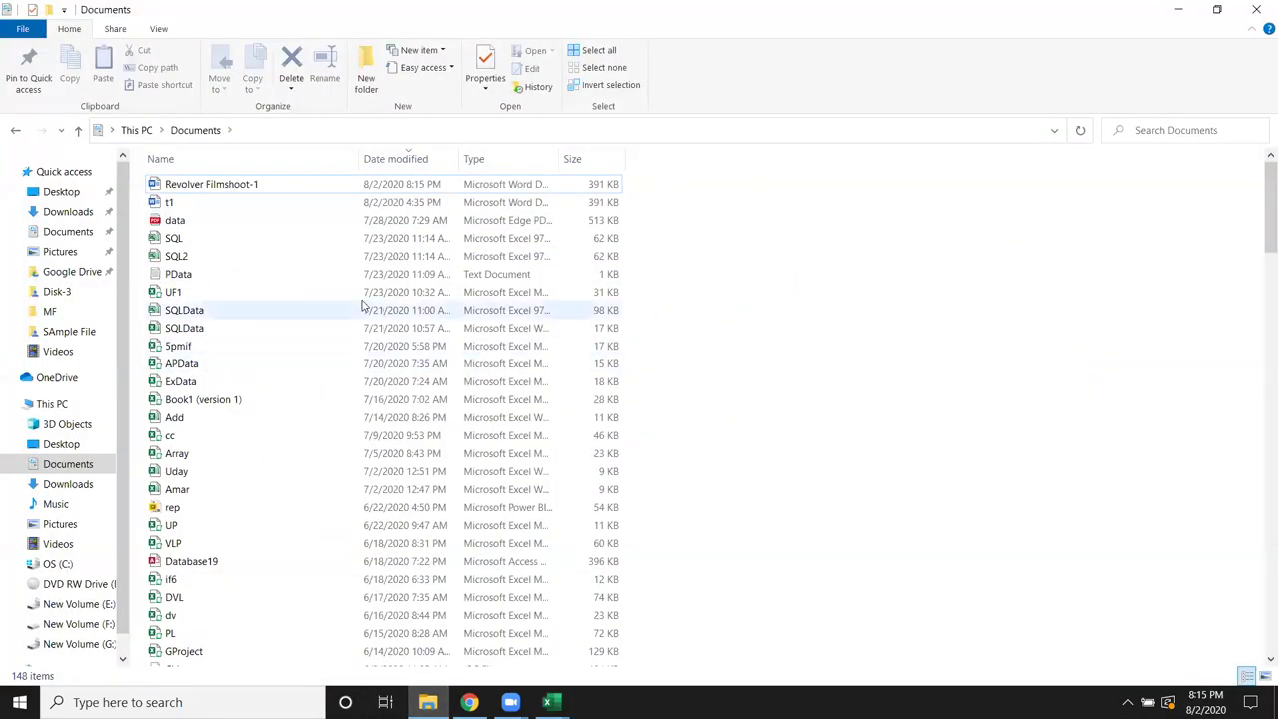
pyautogui.doubleClick(269, 185)
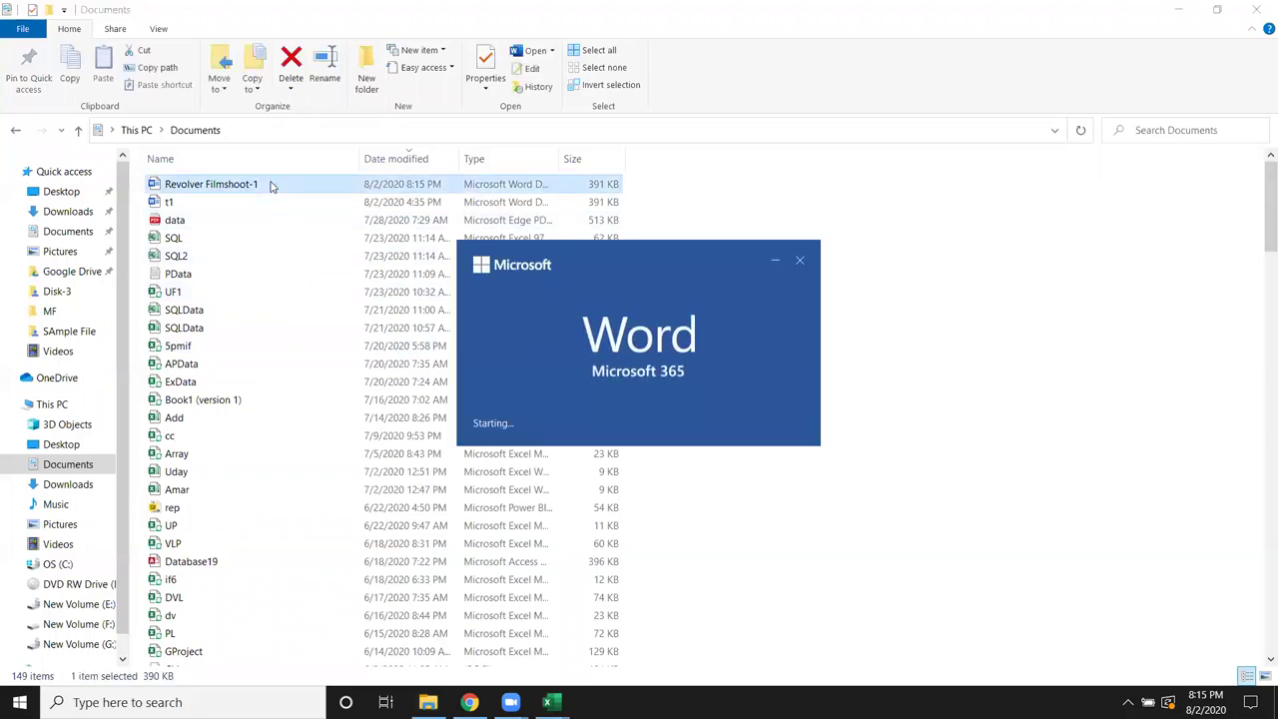
# Step: Scroll through the Revolver Filmshoot-1 quotation and close Word
pyautogui.scroll(-3, 551, 428)
pyautogui.scroll(-5, 553, 430)
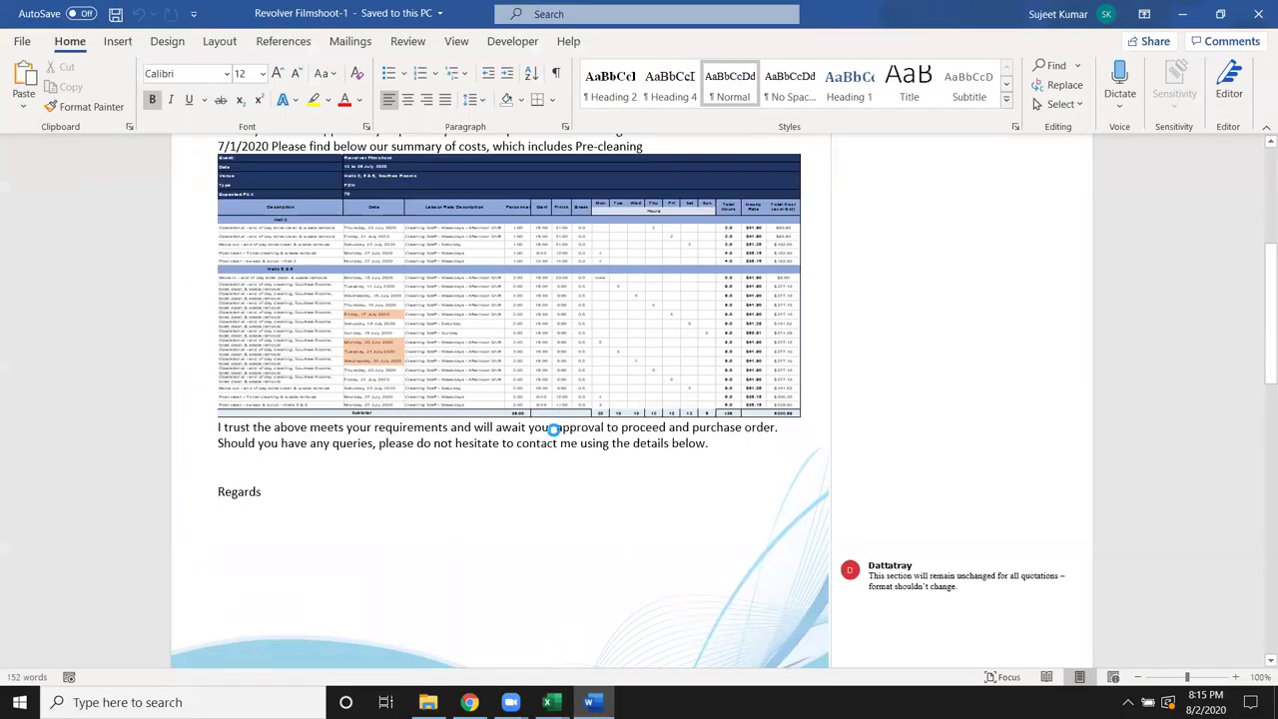
pyautogui.scroll(-3, 553, 429)
pyautogui.scroll(-3, 554, 430)
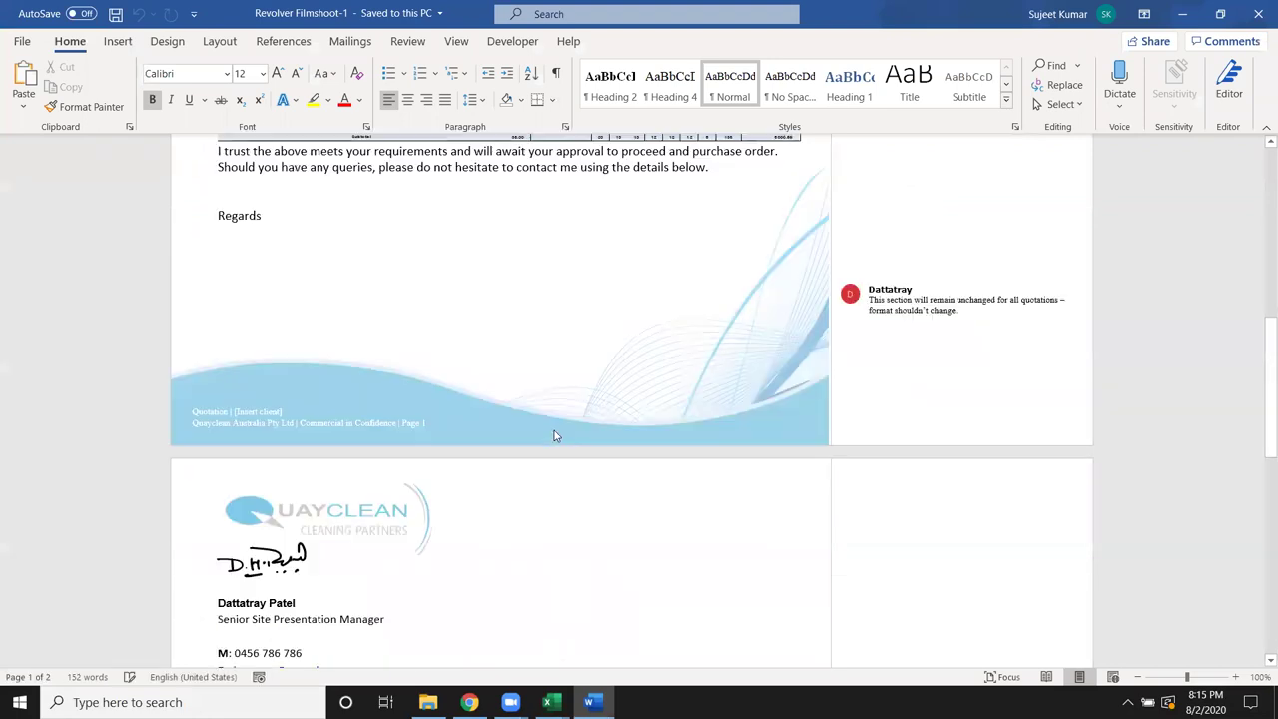
pyautogui.scroll(-3, 633, 456)
pyautogui.scroll(3, 633, 448)
pyautogui.scroll(7, 632, 449)
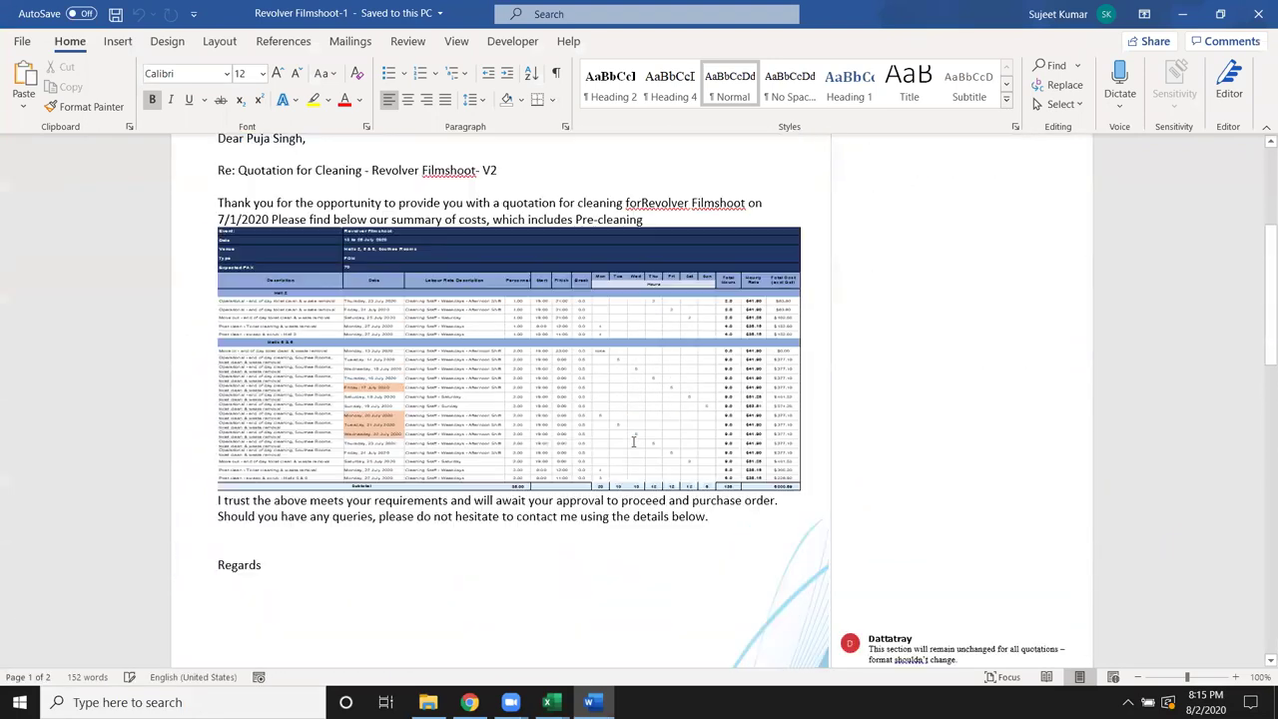
pyautogui.scroll(8, 632, 449)
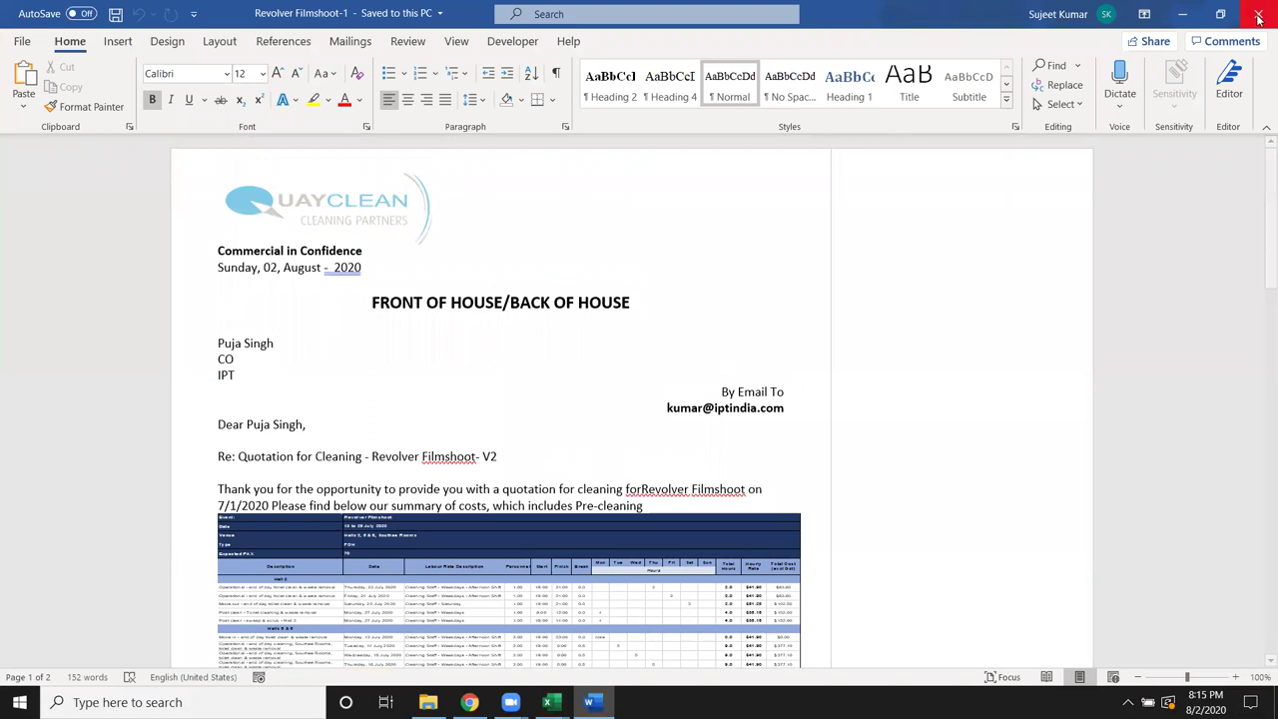
pyautogui.click(1256, 14)
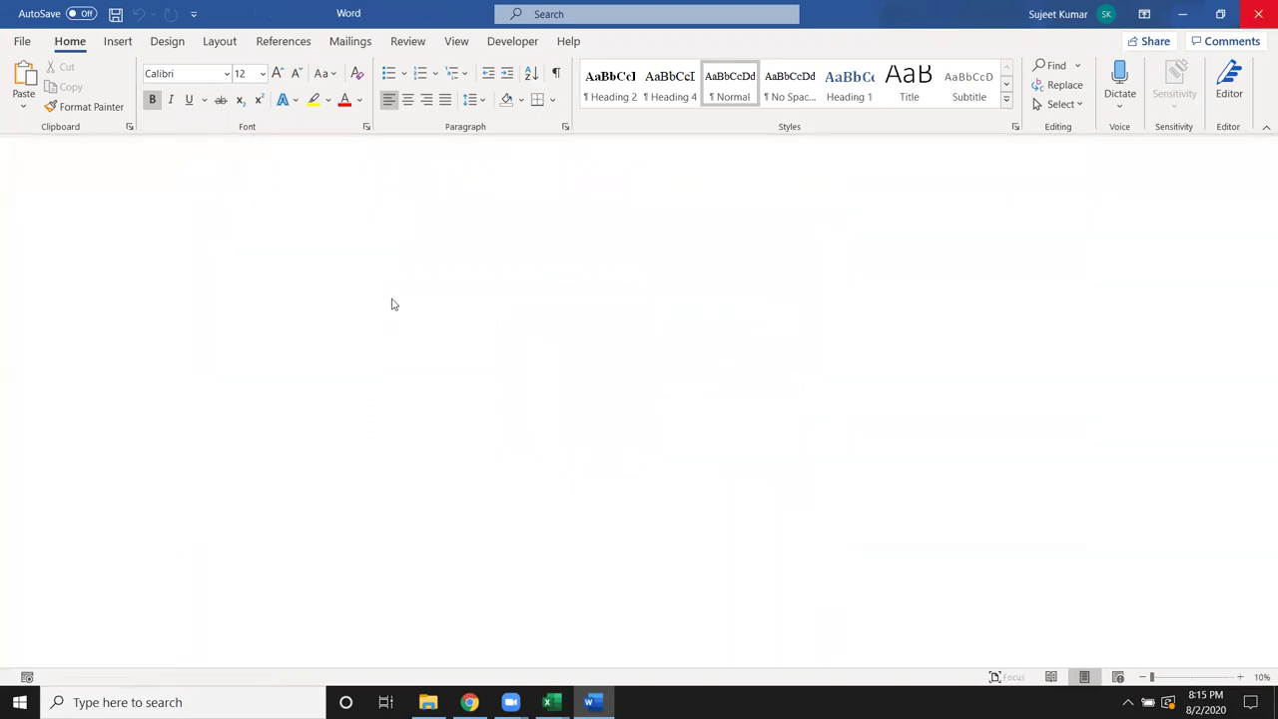
# Step: Close File Explorer and IPTm without saving or keeping clipboard data, but keep Book1 open
pyautogui.click(1256, 14)
pyautogui.click(1258, 14)
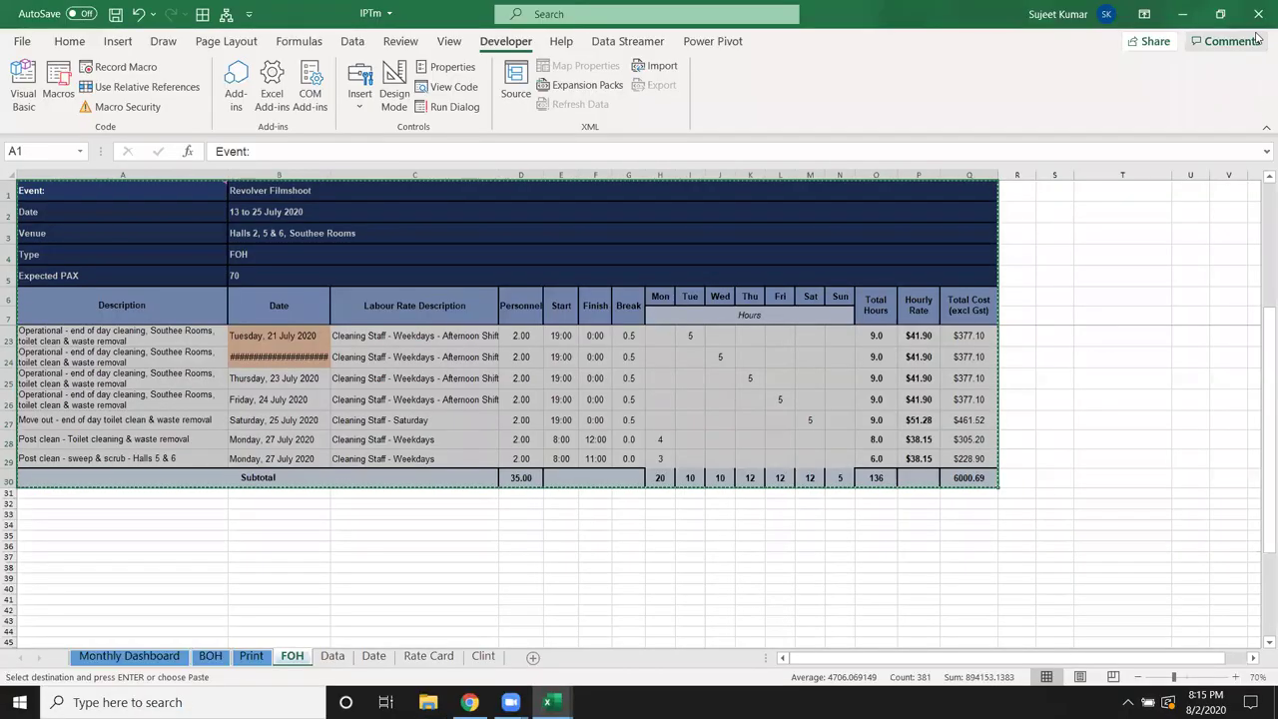
pyautogui.click(638, 370)
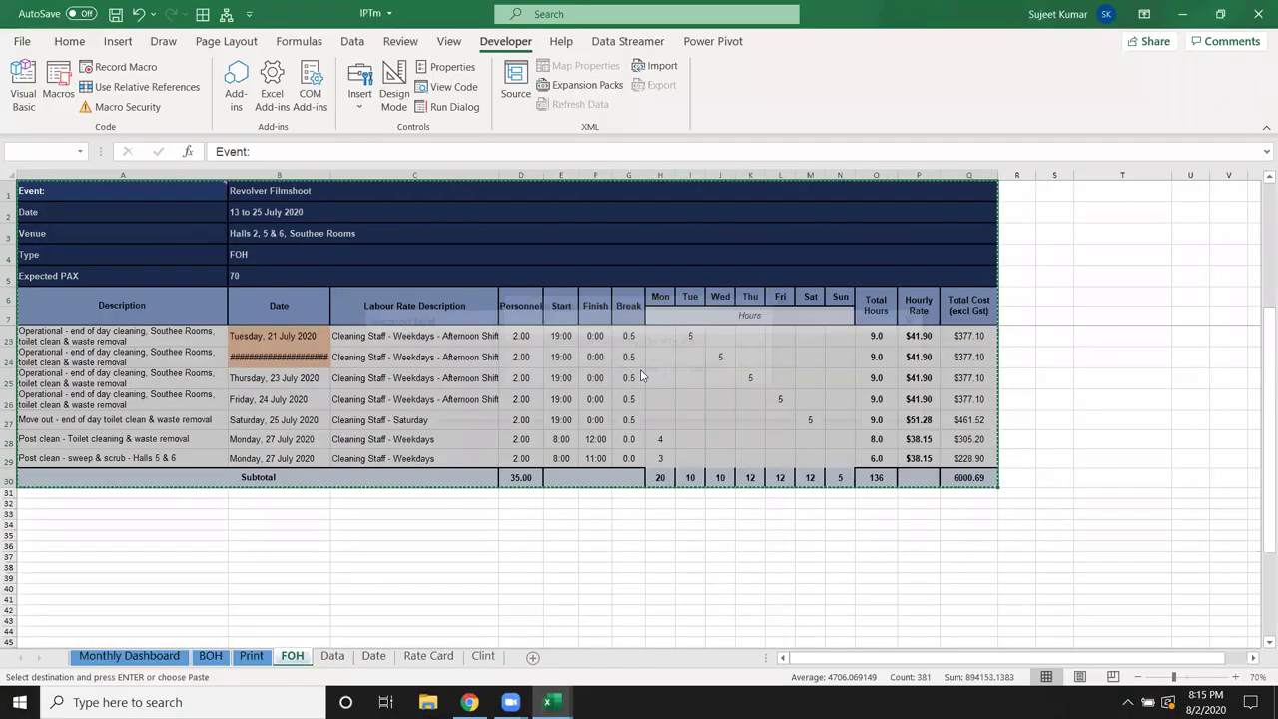
pyautogui.click(638, 409)
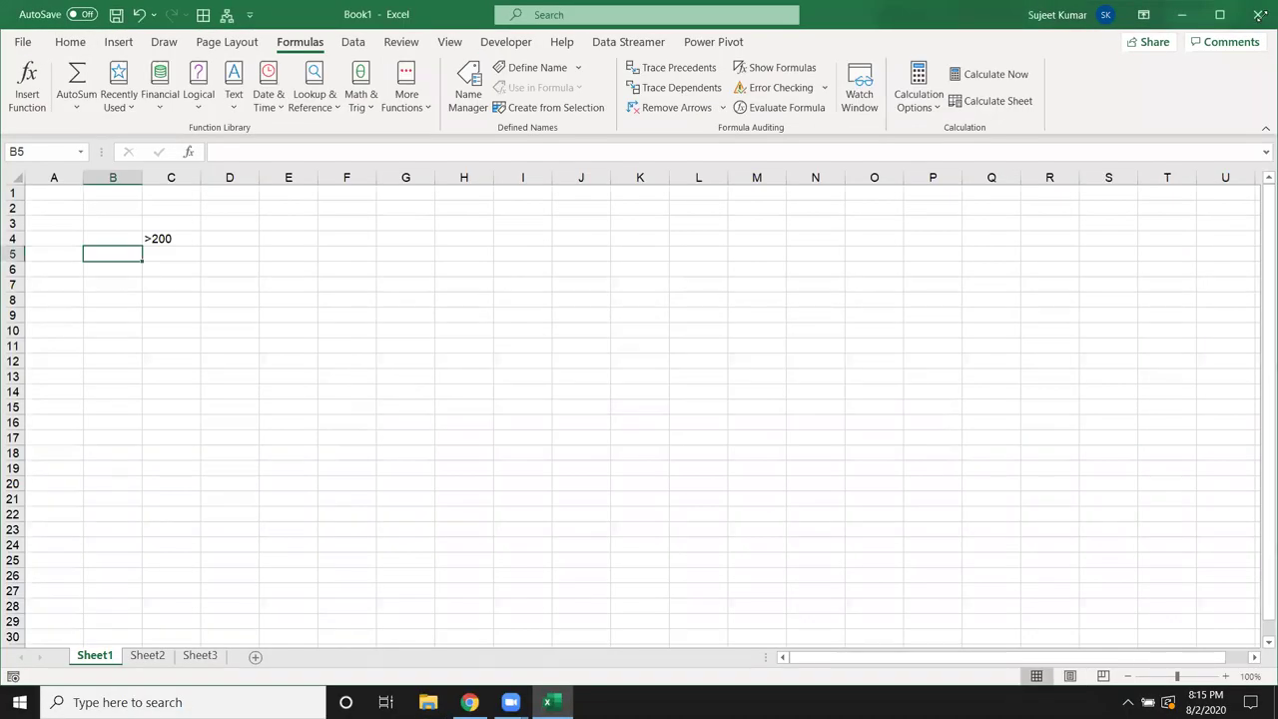
pyautogui.click(1258, 14)
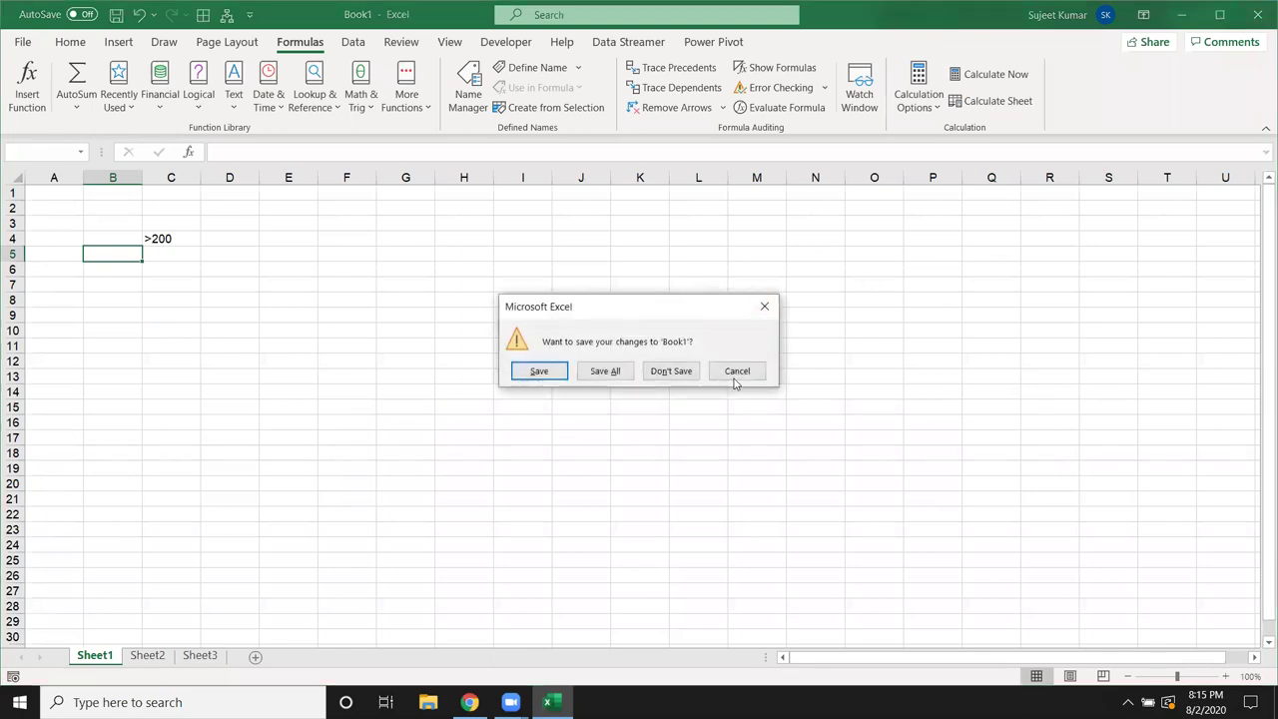
pyautogui.click(736, 374)
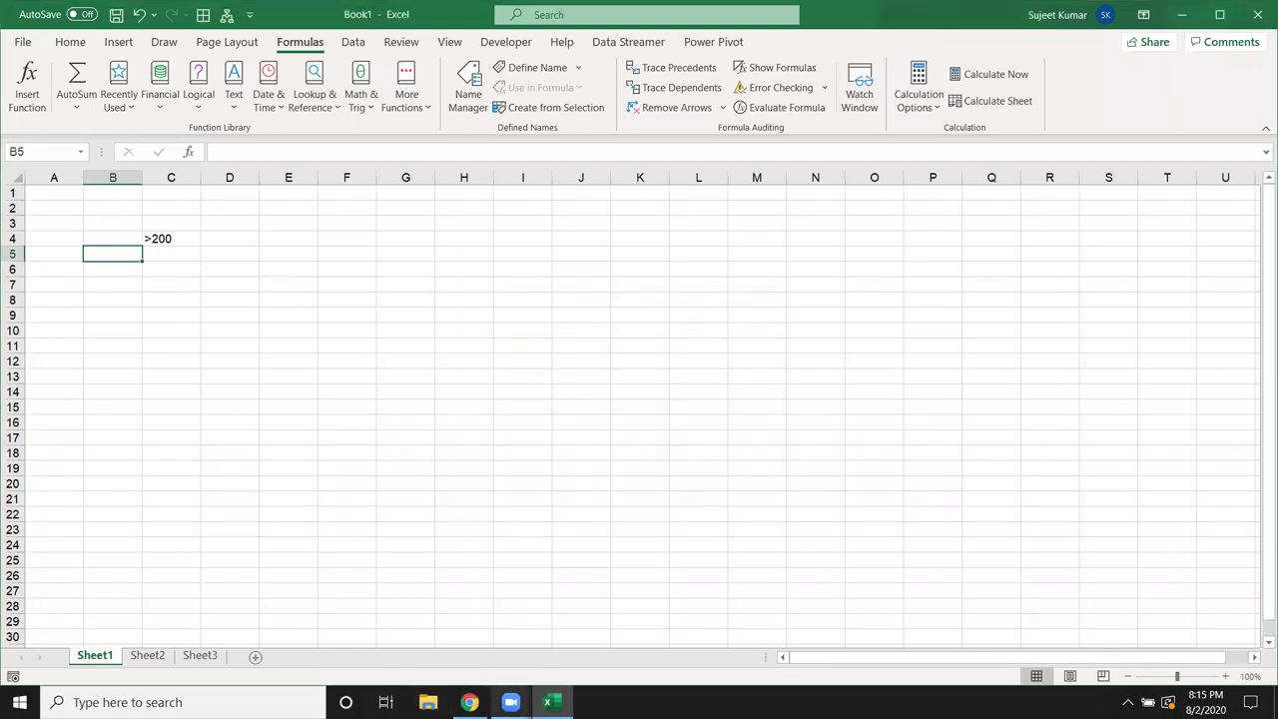
# Step: In Chrome, highlight the course descriptions on iptindia.com and open the Complete Course MIS page
pyautogui.click(469, 702)
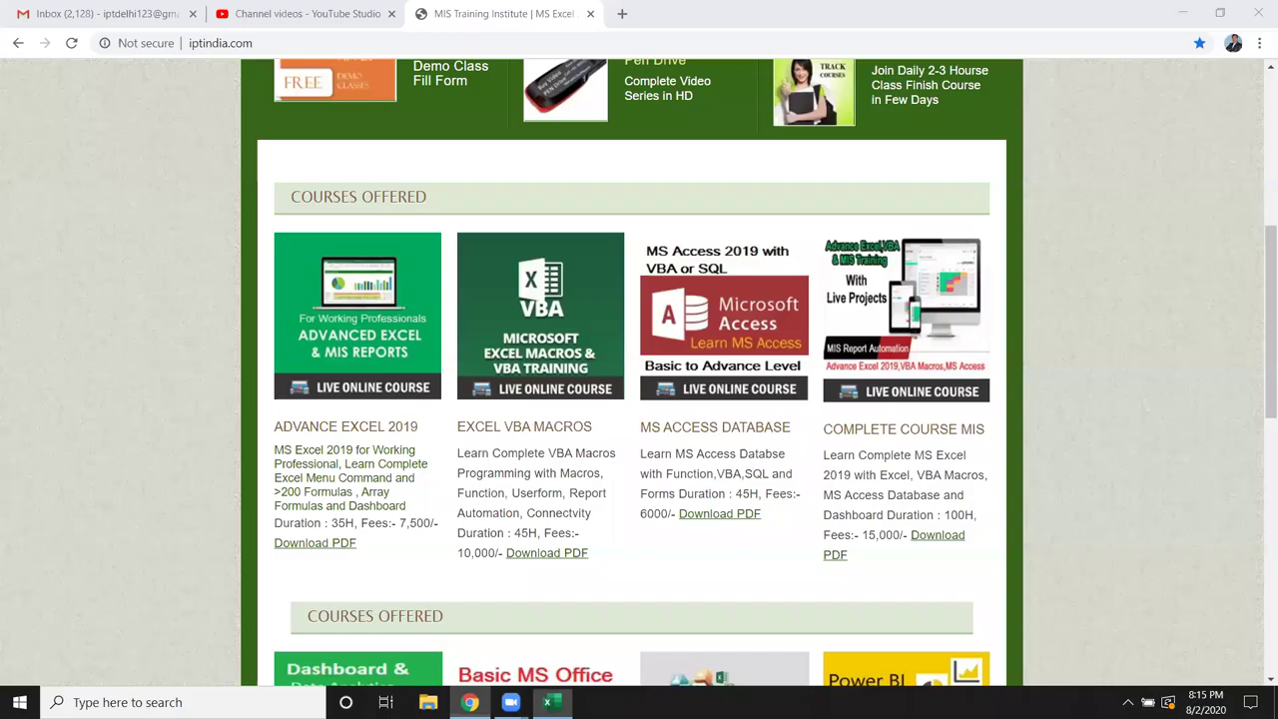
pyautogui.moveTo(458, 453); pyautogui.dragTo(596, 520)
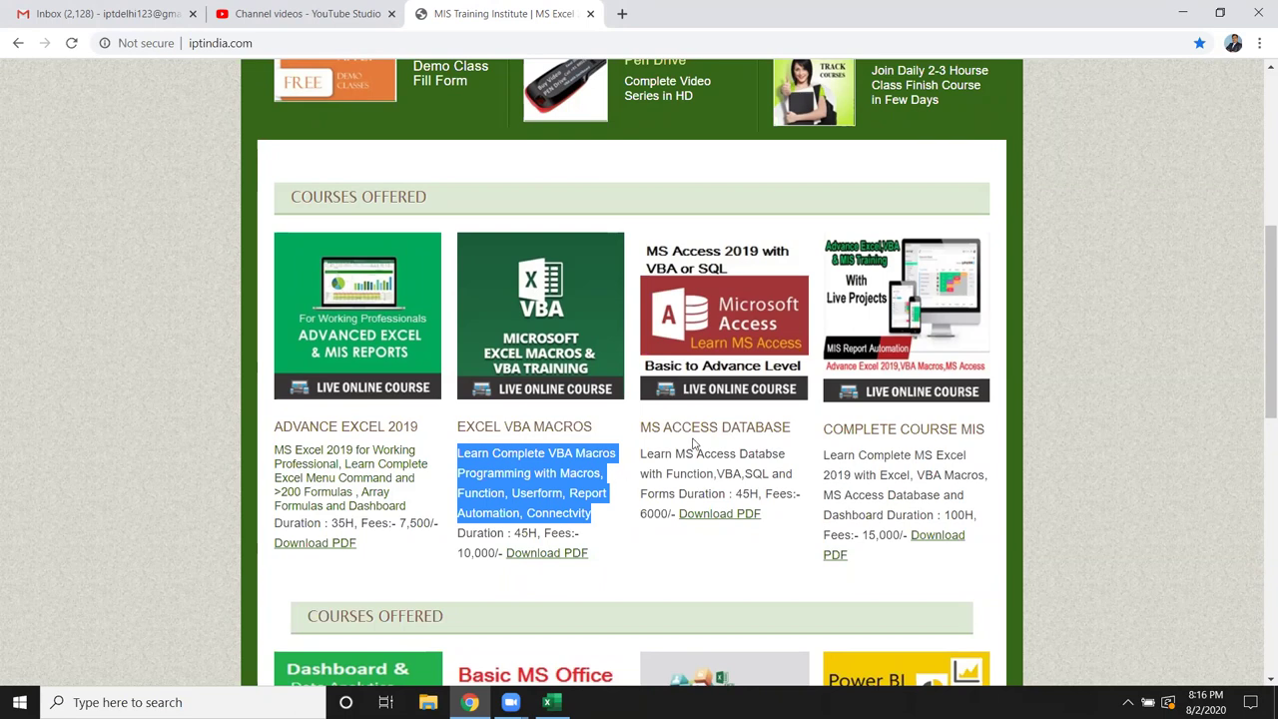
pyautogui.moveTo(637, 454)
pyautogui.mouseDown()
pyautogui.moveTo(789, 492)
pyautogui.moveTo(789, 477)
pyautogui.mouseUp()
pyautogui.click(662, 466)
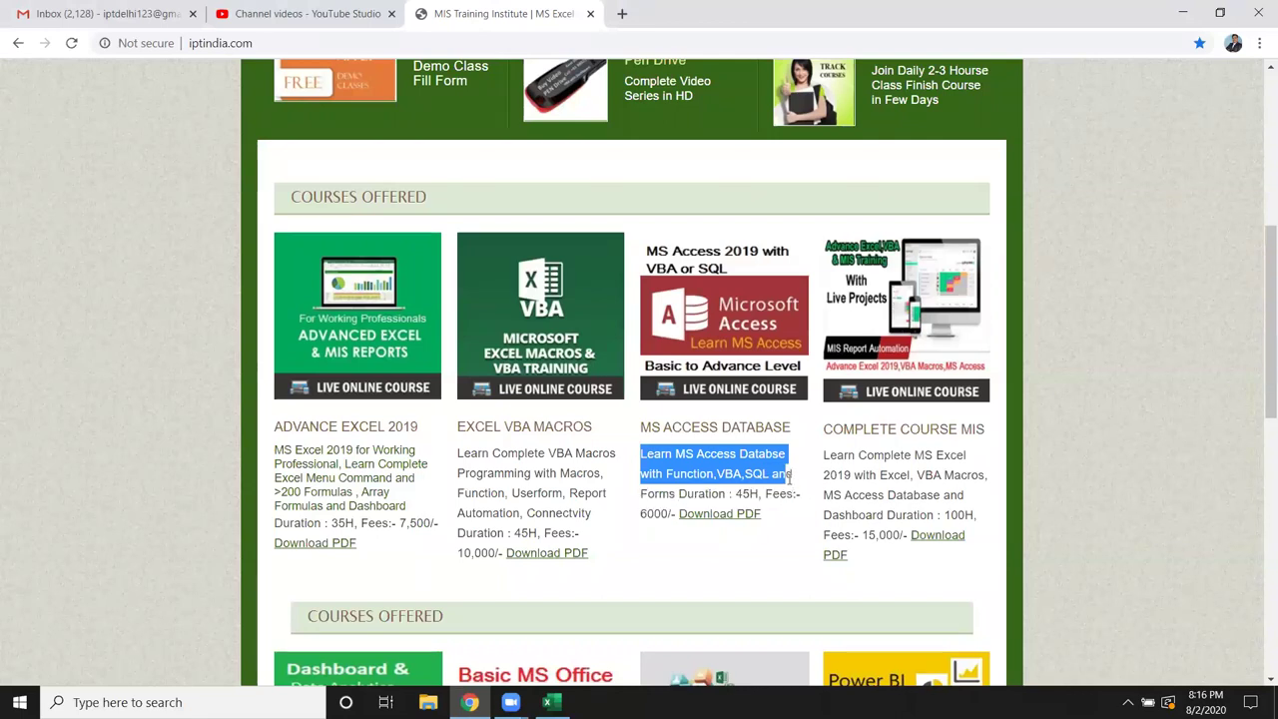
pyautogui.click(371, 451)
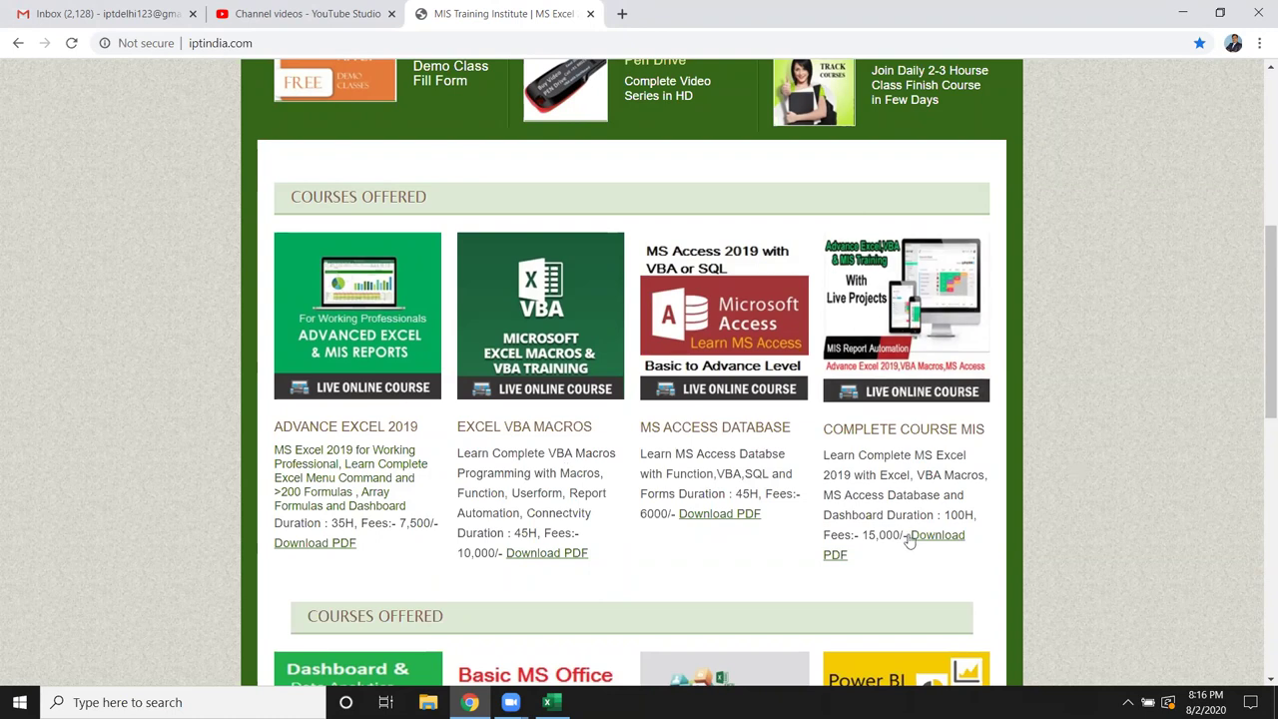
pyautogui.moveTo(826, 454); pyautogui.dragTo(971, 528)
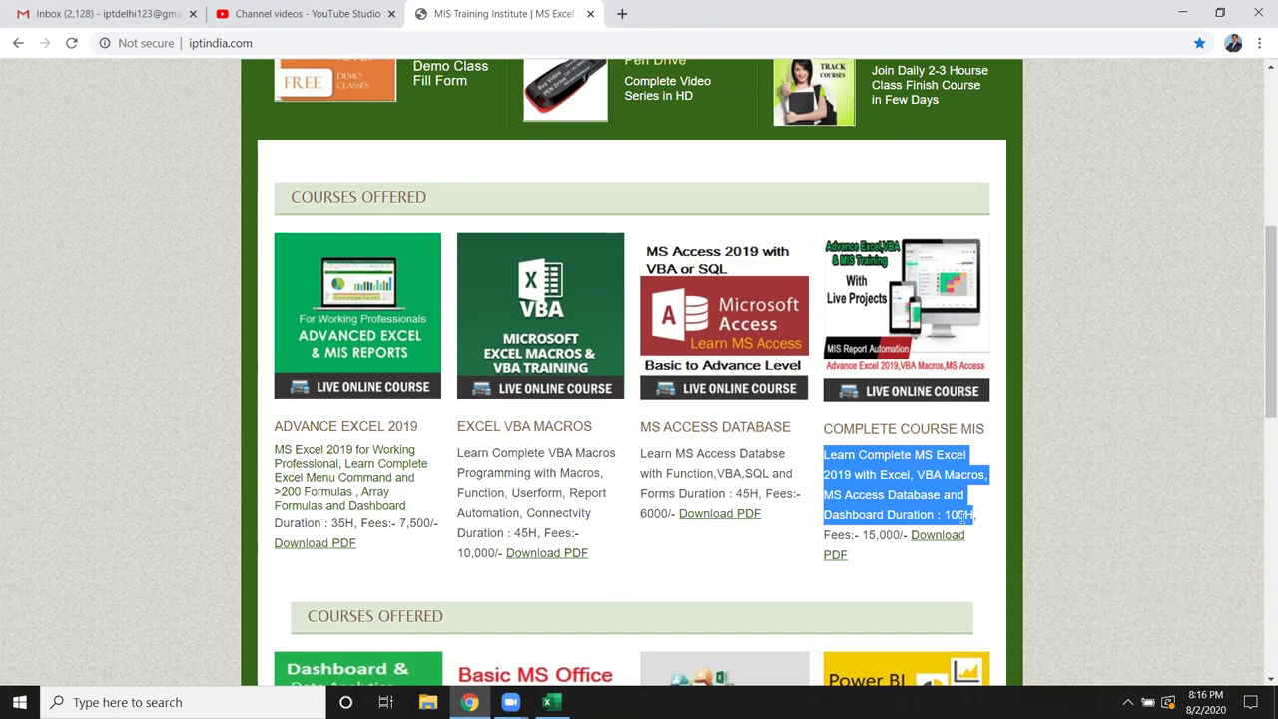
pyautogui.click(885, 366)
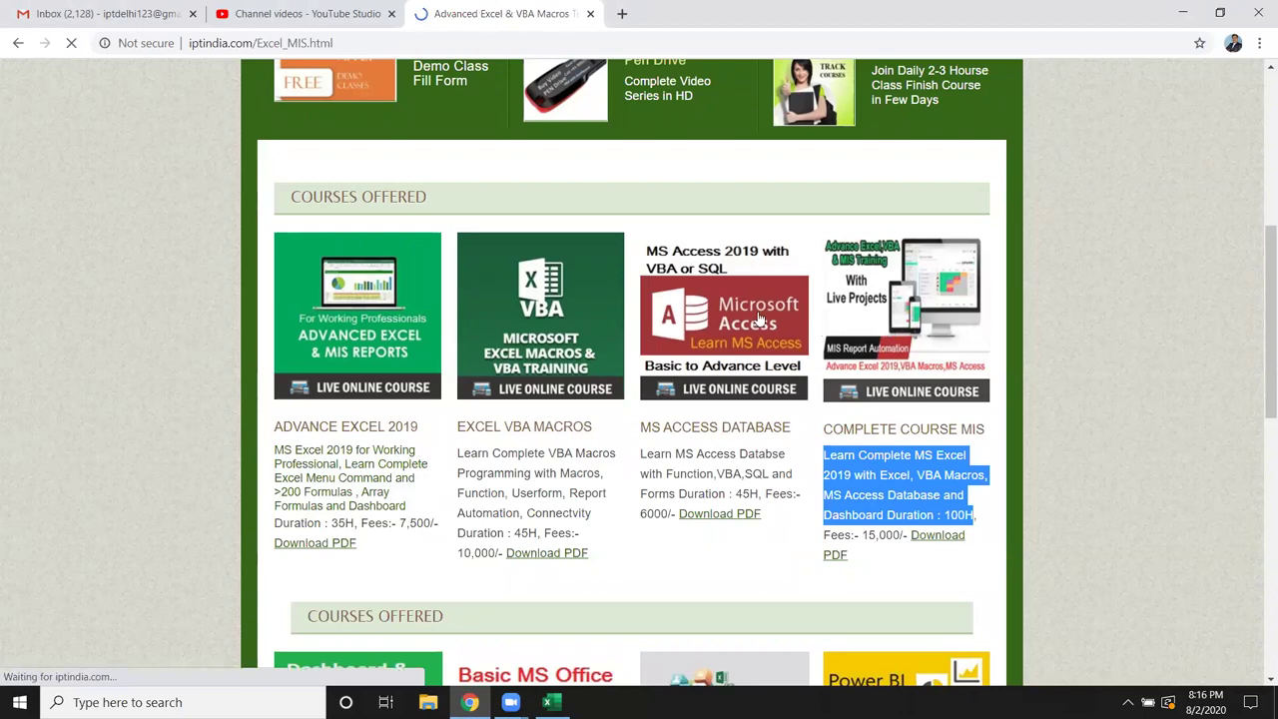
# Step: Browse the Excel_MIS course page, highlighting 'Class Video' and 'Free Re-Joining' and closing a popup ad tab
pyautogui.scroll(-4, 664, 404)
pyautogui.scroll(-5, 660, 404)
pyautogui.scroll(-3, 662, 400)
pyautogui.scroll(-5, 667, 389)
pyautogui.scroll(4, 667, 384)
pyautogui.scroll(5, 663, 389)
pyautogui.scroll(2, 664, 389)
pyautogui.scroll(4, 664, 391)
pyautogui.scroll(-10, 665, 386)
pyautogui.scroll(-8, 673, 389)
pyautogui.scroll(-8, 677, 384)
pyautogui.scroll(-6, 683, 377)
pyautogui.scroll(-6, 685, 373)
pyautogui.scroll(10, 688, 371)
pyautogui.scroll(-3, 688, 372)
pyautogui.scroll(-3, 688, 370)
pyautogui.scroll(3, 688, 366)
pyautogui.scroll(1, 686, 365)
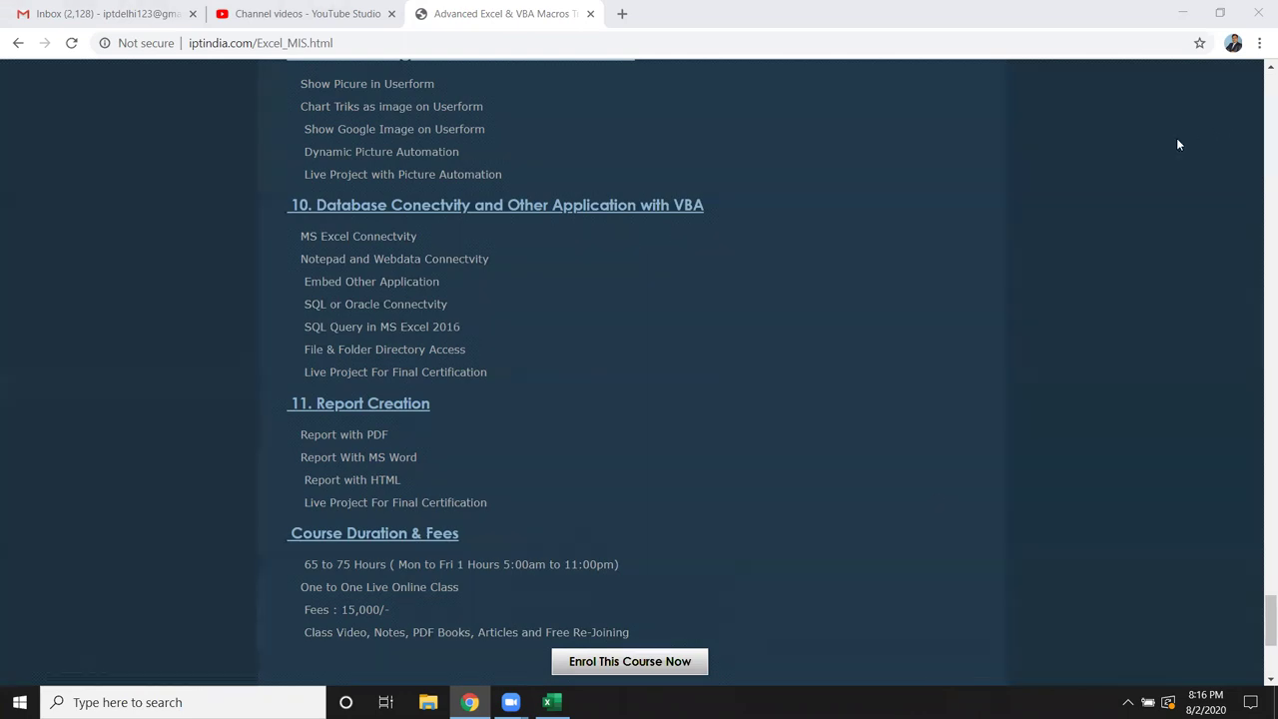
pyautogui.scroll(-3, 422, 491)
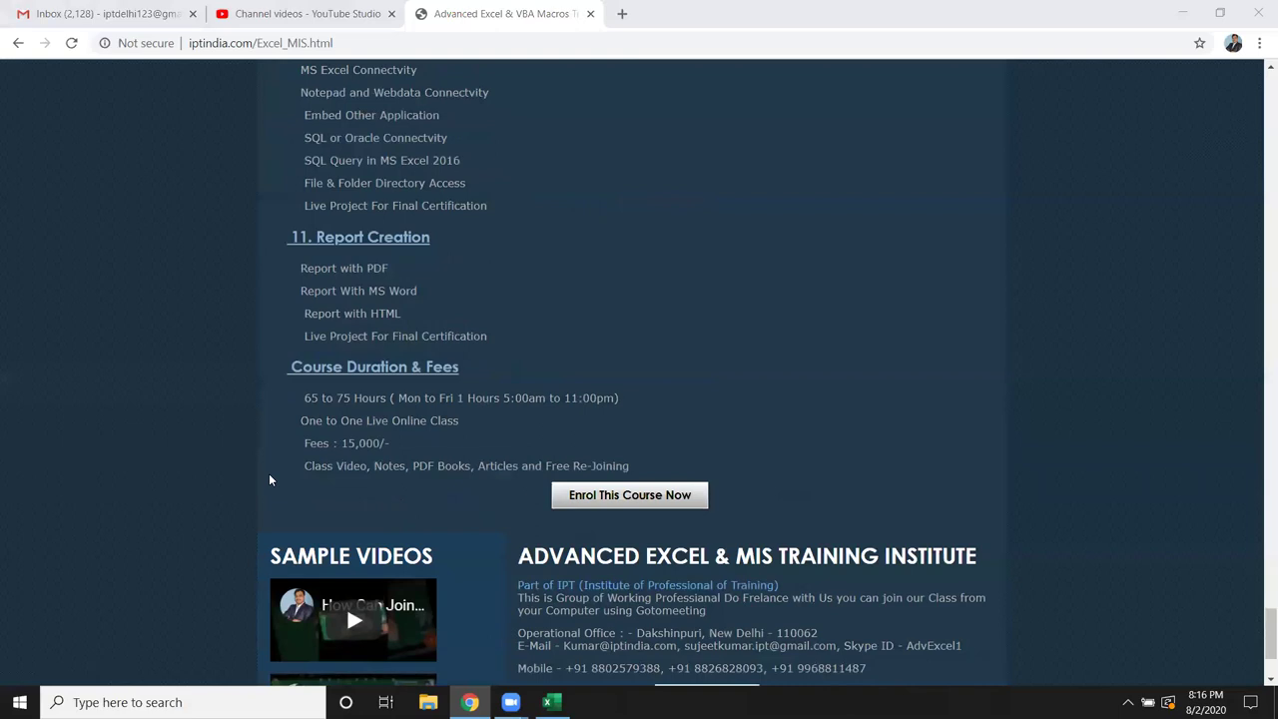
pyautogui.moveTo(308, 470); pyautogui.dragTo(380, 470)
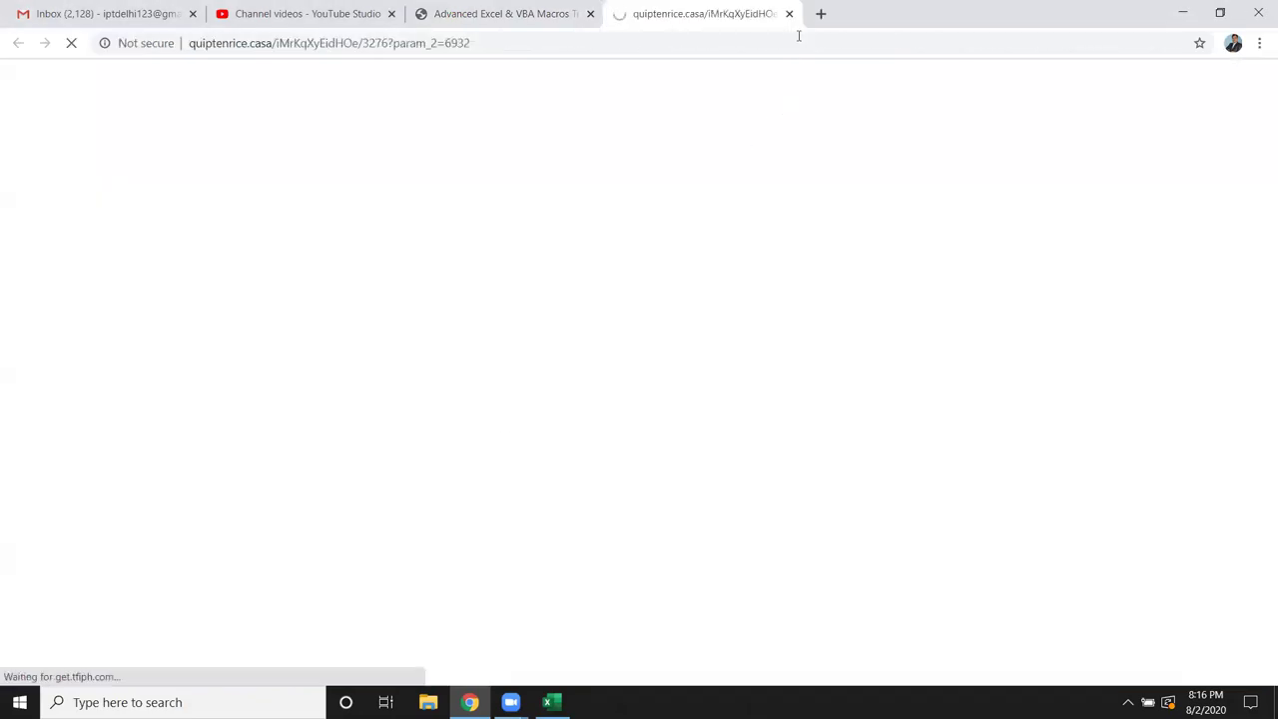
pyautogui.click(789, 13)
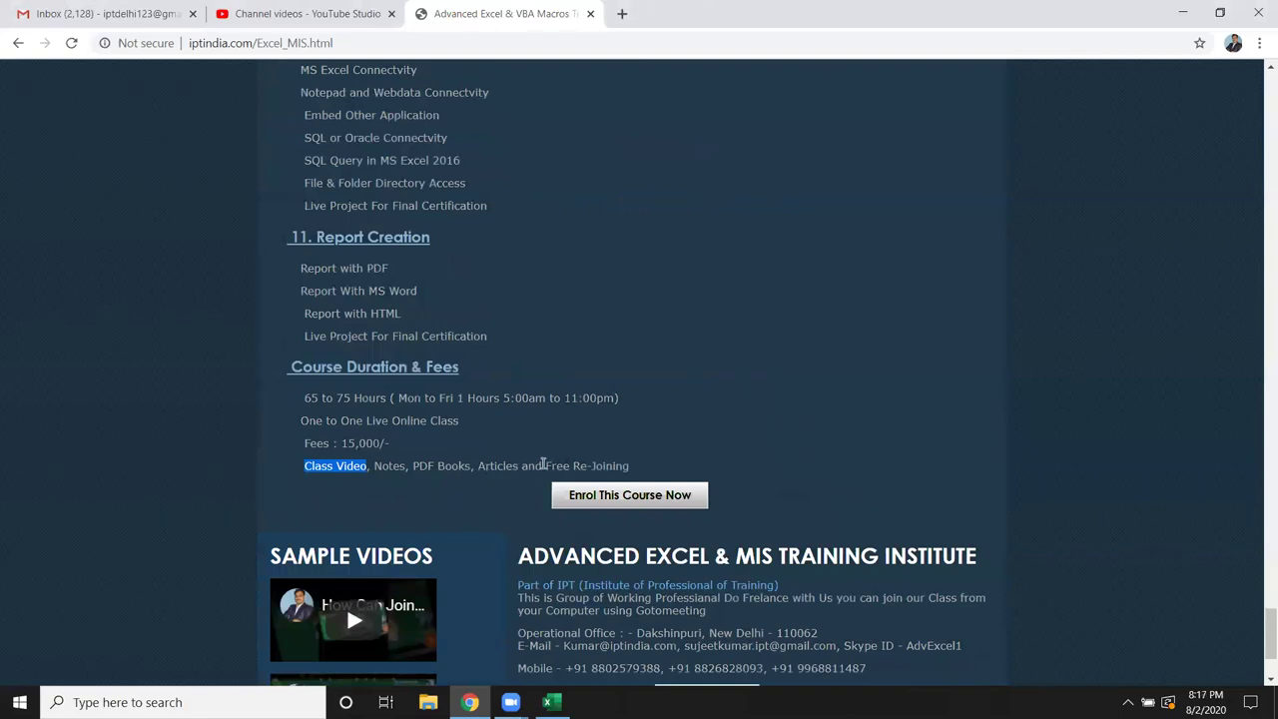
pyautogui.moveTo(544, 465); pyautogui.dragTo(646, 467)
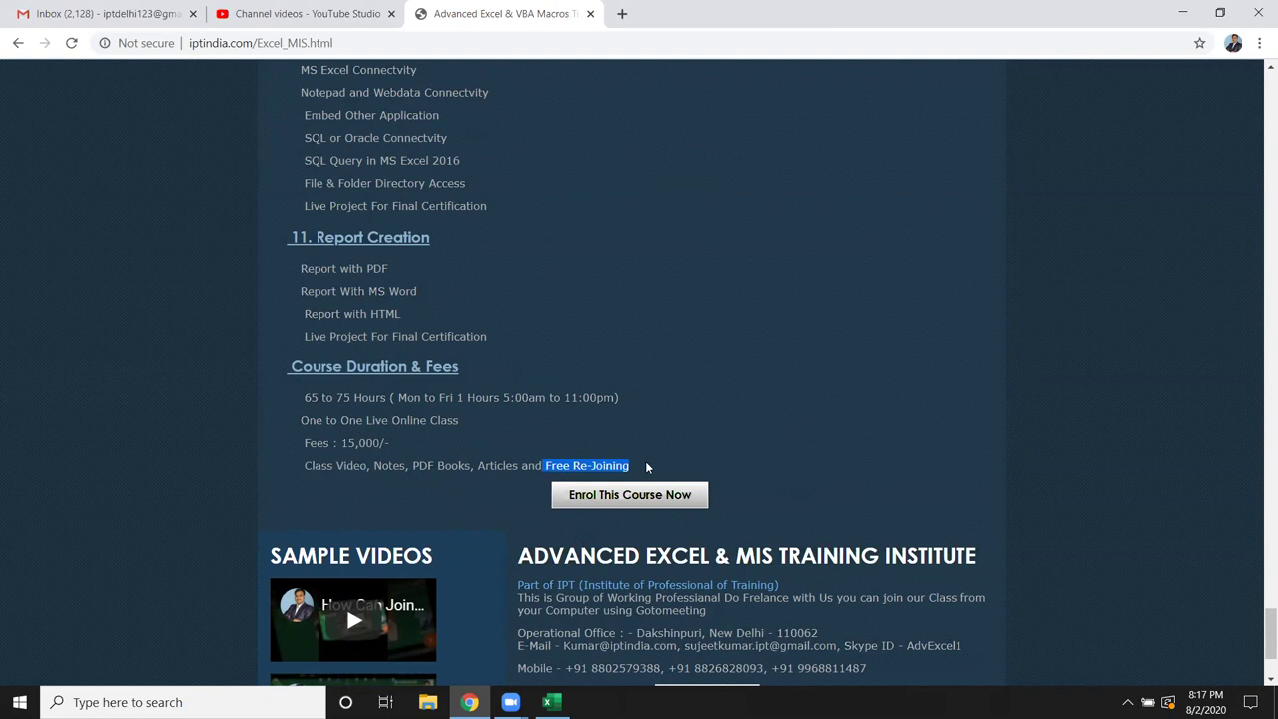
pyautogui.click(613, 445)
# Step: Scroll back up to the page's top header banner
pyautogui.scroll(3, 612, 443)
pyautogui.scroll(8, 604, 445)
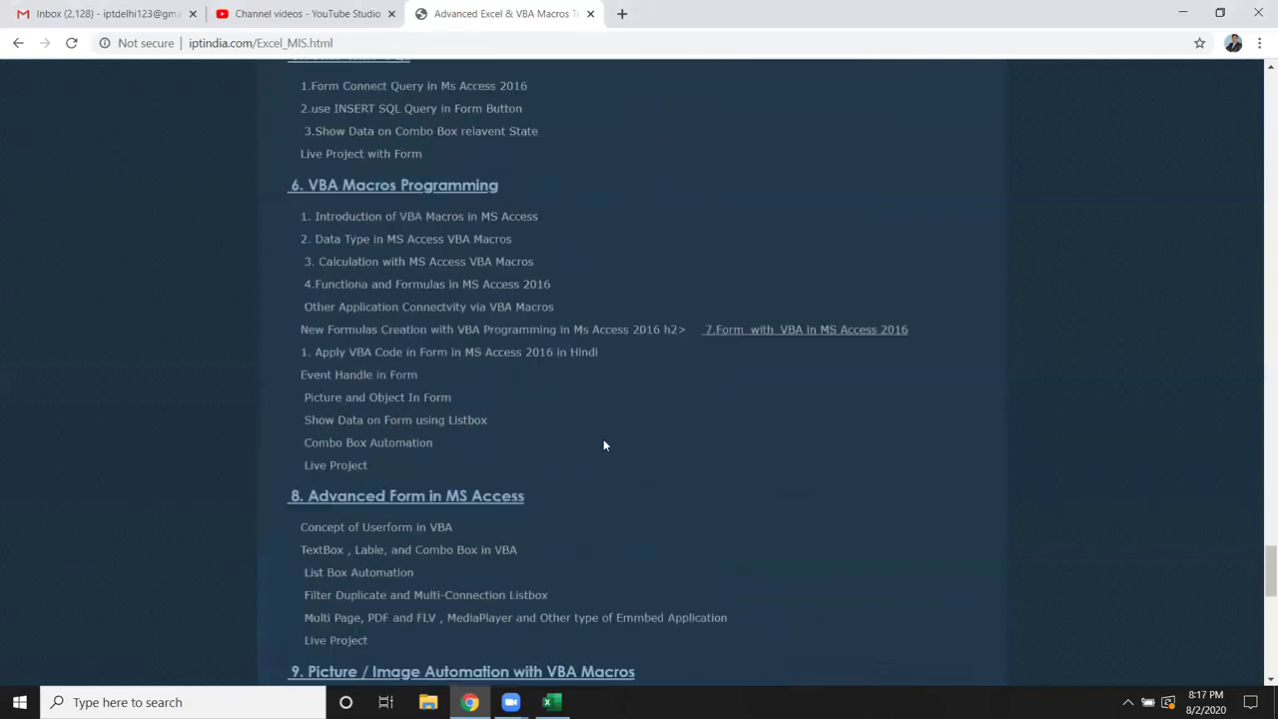
pyautogui.scroll(4, 604, 445)
pyautogui.scroll(3, 603, 446)
pyautogui.scroll(5, 603, 445)
pyautogui.scroll(4, 603, 445)
pyautogui.scroll(5, 603, 446)
pyautogui.scroll(4, 603, 445)
pyautogui.scroll(4, 603, 446)
pyautogui.scroll(5, 603, 445)
pyautogui.scroll(5, 603, 445)
pyautogui.scroll(2, 603, 445)
pyautogui.scroll(4, 603, 446)
pyautogui.scroll(5, 603, 446)
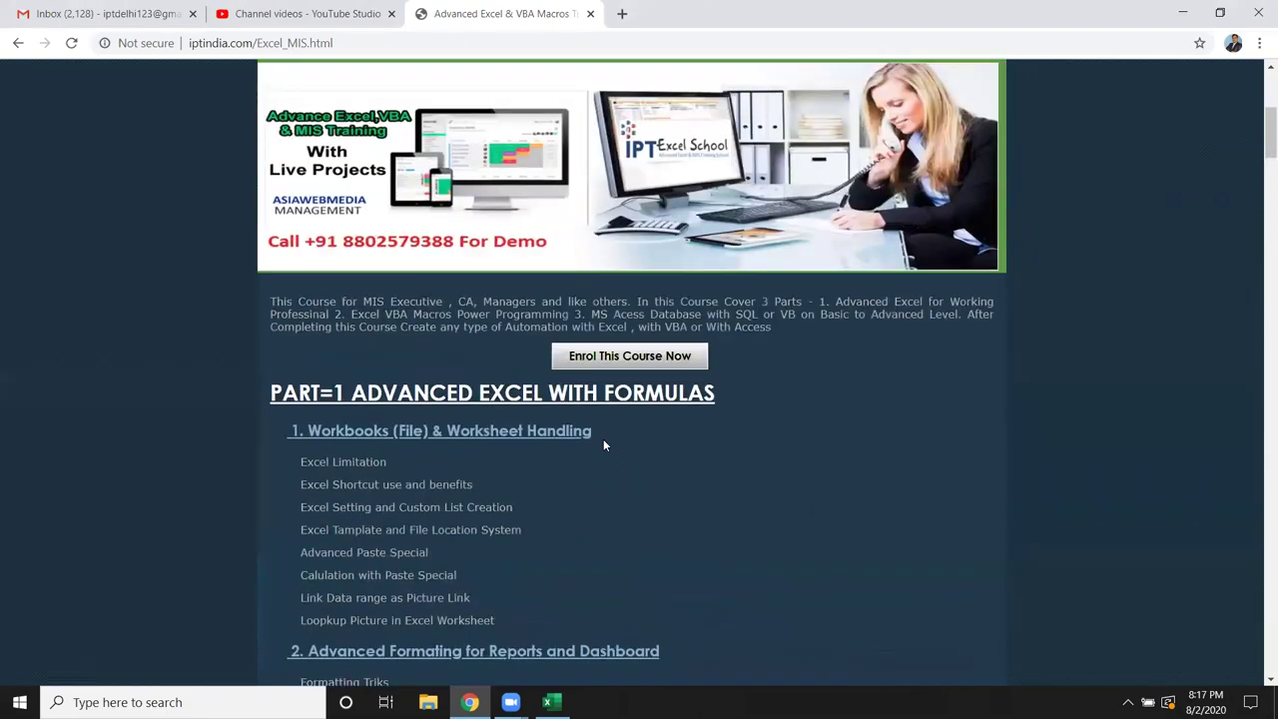
pyautogui.scroll(3, 603, 445)
pyautogui.scroll(2, 603, 445)
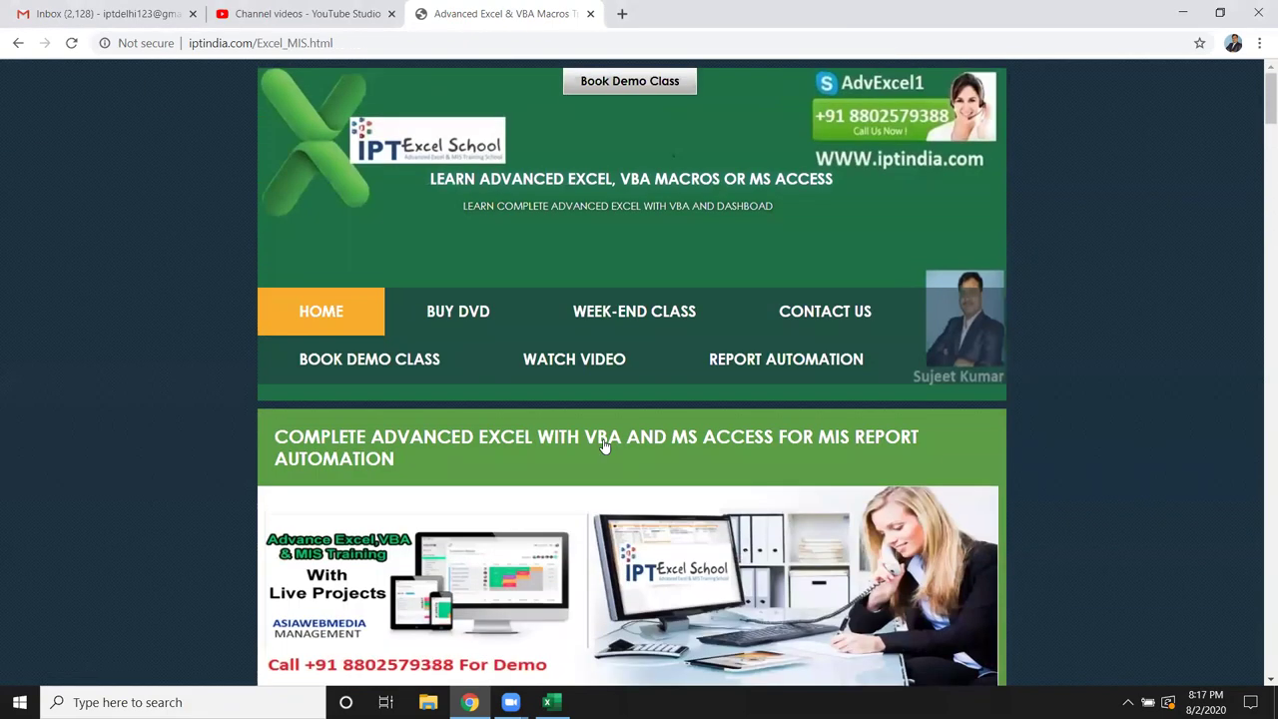
# Step: Show the desktop and refresh it
pyautogui.press('super+d')
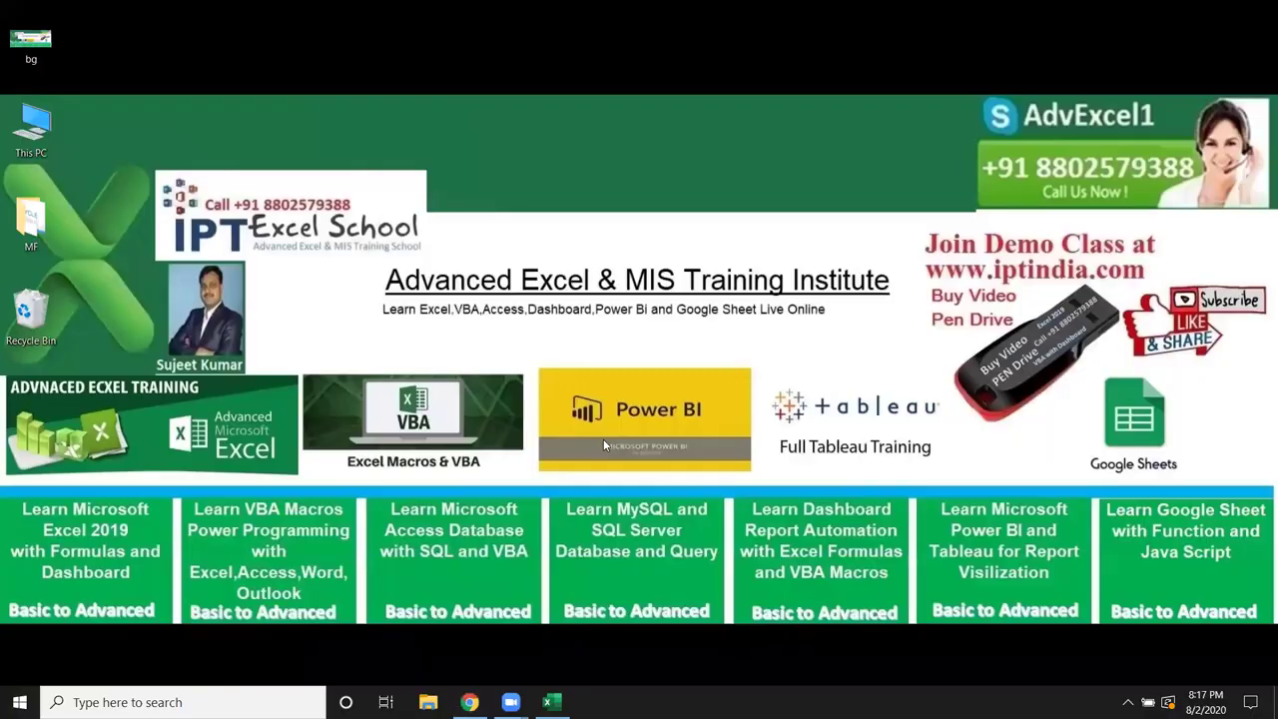
pyautogui.rightClick(603, 197)
pyautogui.click(644, 247)
# Step: In Book1's Sheet1, clear the >200 entry from B3:C5 and select D2
pyautogui.click(560, 701)
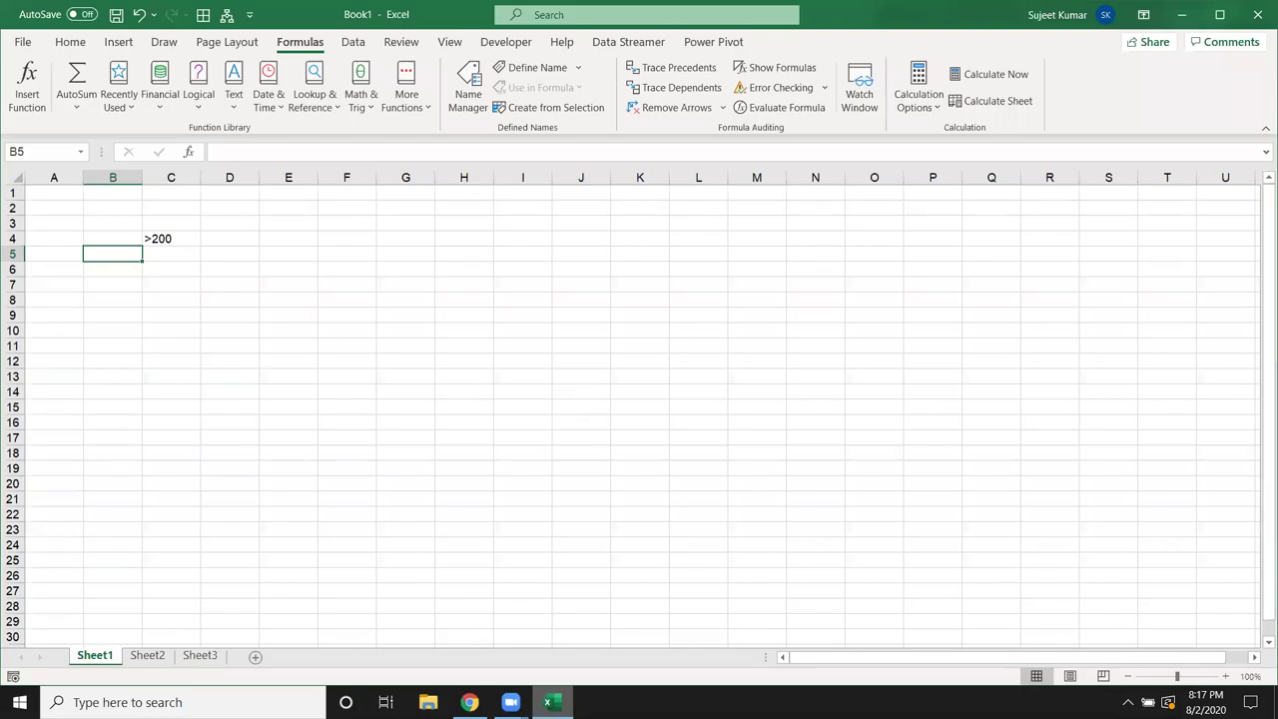
pyautogui.click(380, 374)
pyautogui.moveTo(114, 220); pyautogui.dragTo(200, 254)
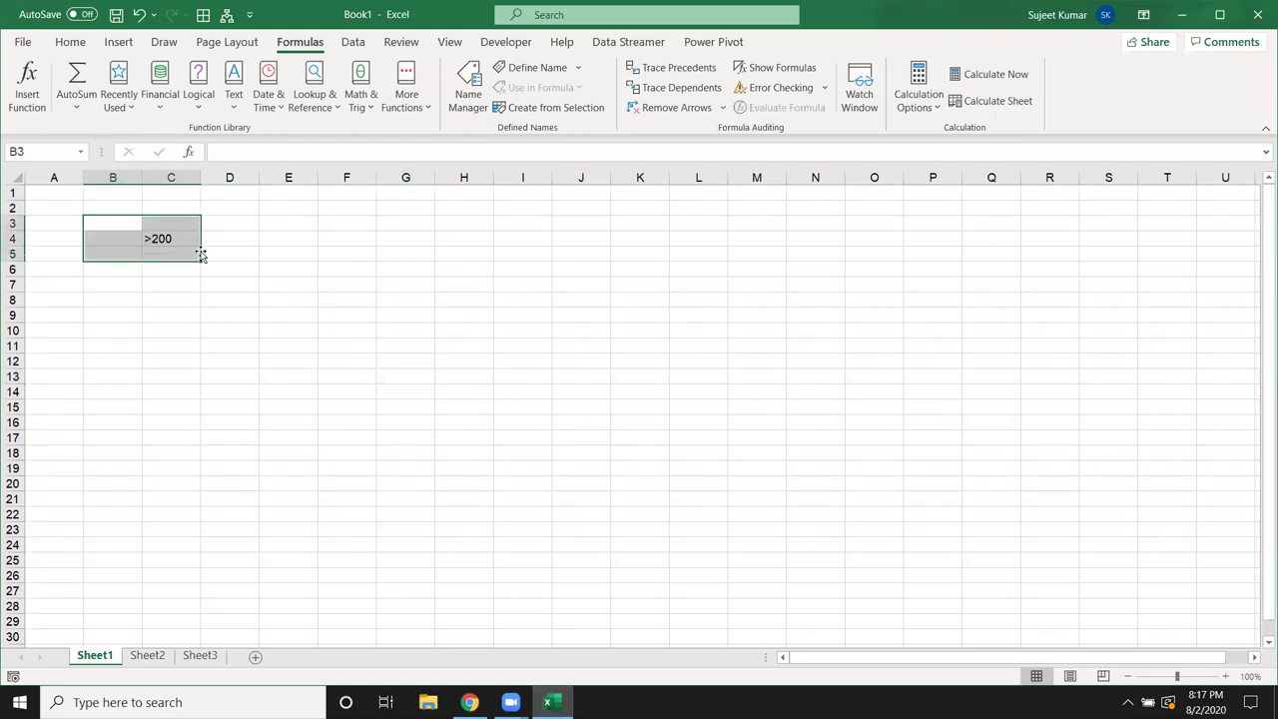
pyautogui.press('Delete')
pyautogui.click(70, 42)
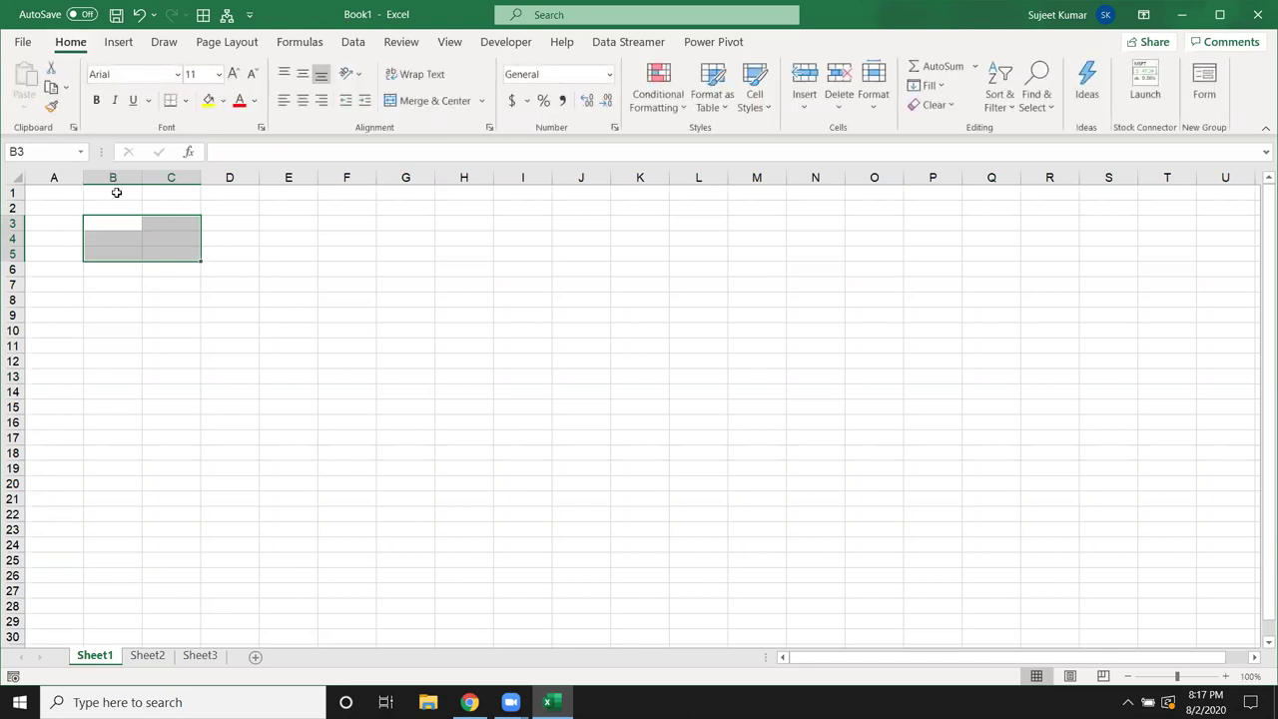
pyautogui.click(245, 210)
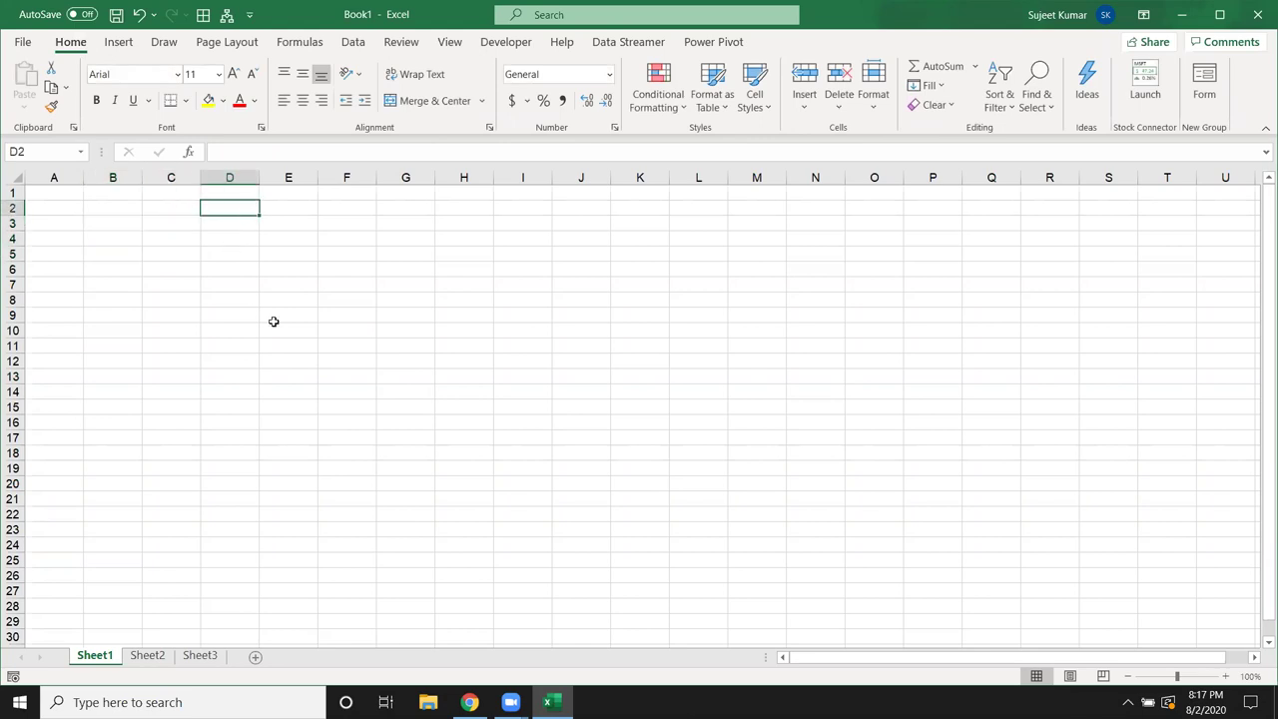
# Step: Launch Excel via Windows search for 'exce', then open File Explorer from the taskbar
pyautogui.click(190, 702)
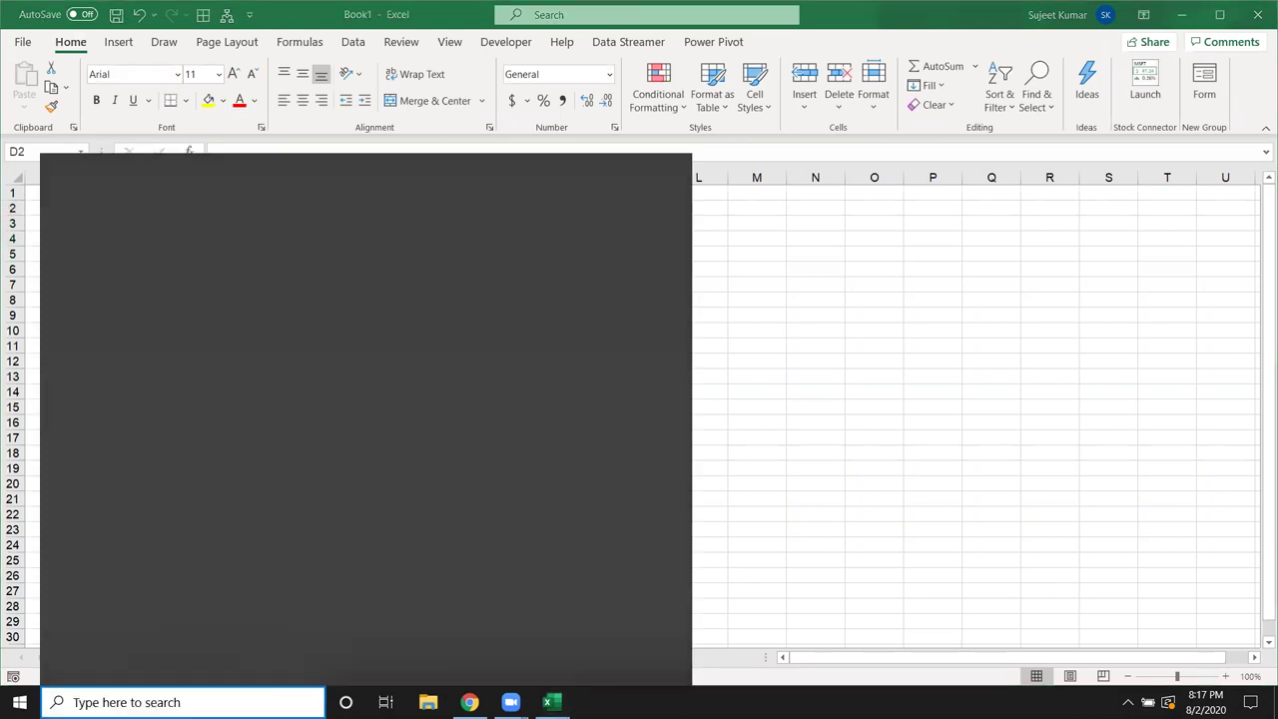
pyautogui.click(1128, 702)
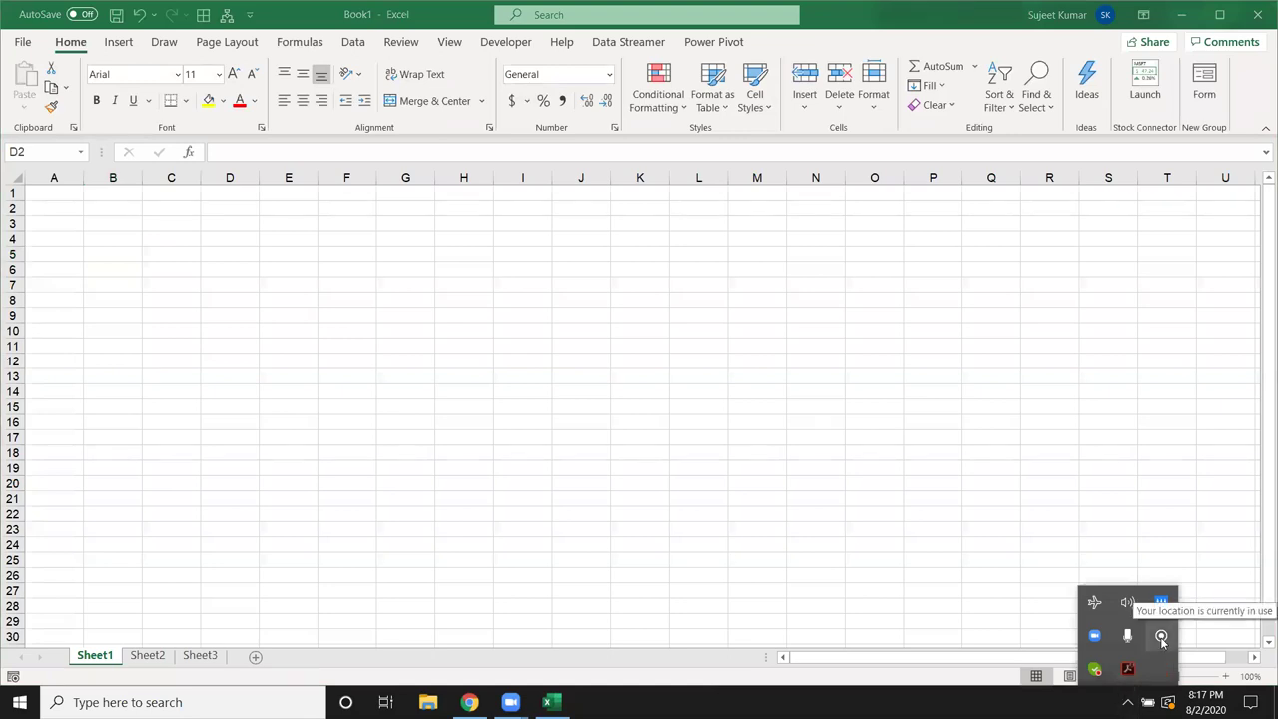
pyautogui.click(833, 516)
pyautogui.press('super+s')
pyautogui.write('exce')
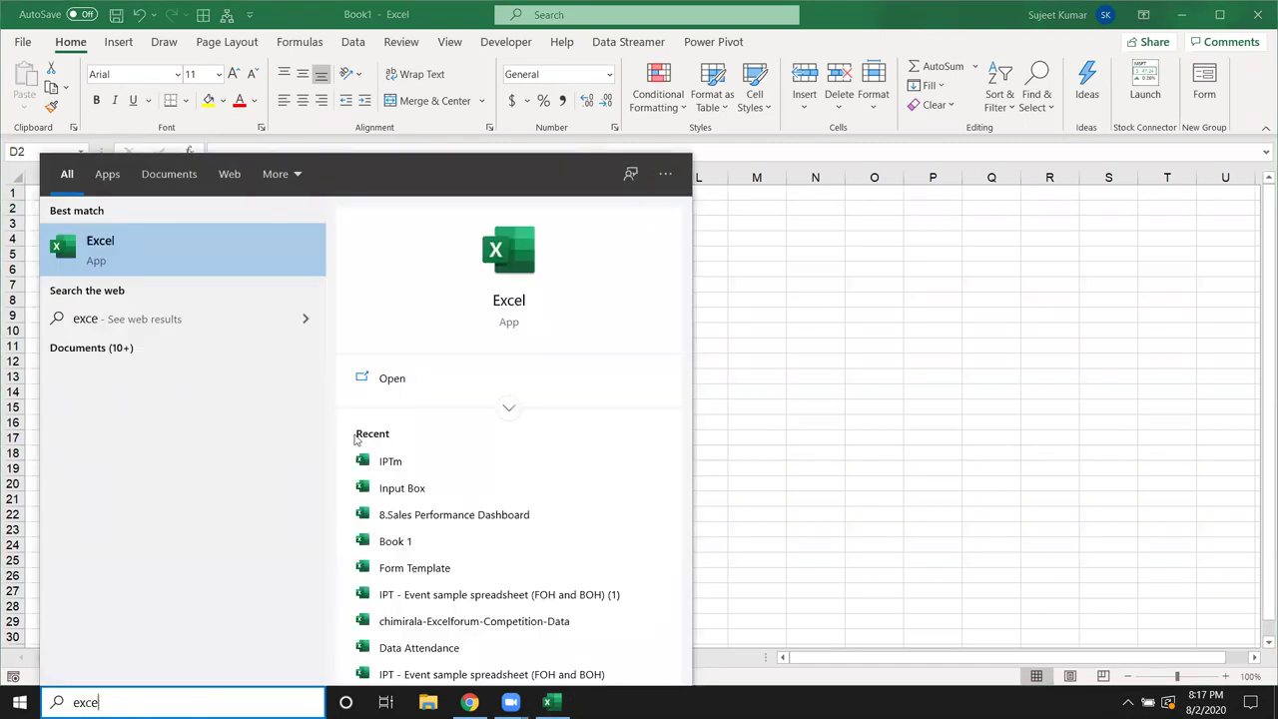
pyautogui.click(505, 262)
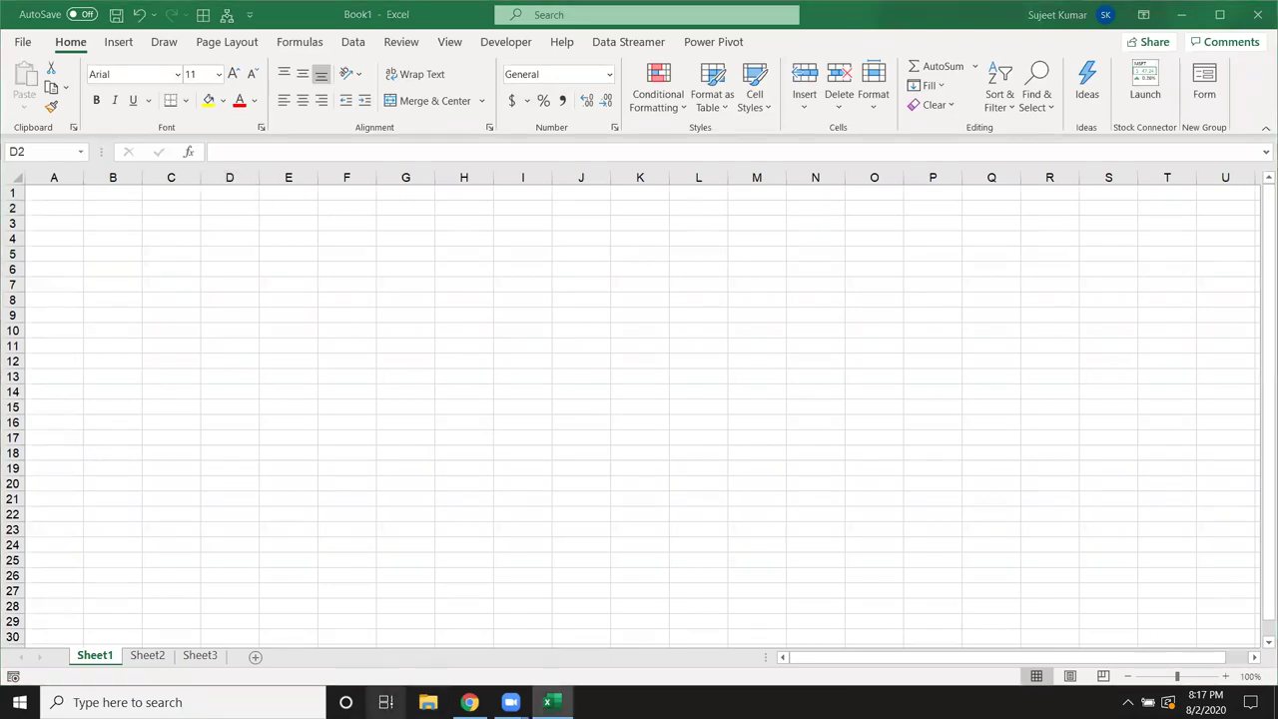
pyautogui.click(427, 702)
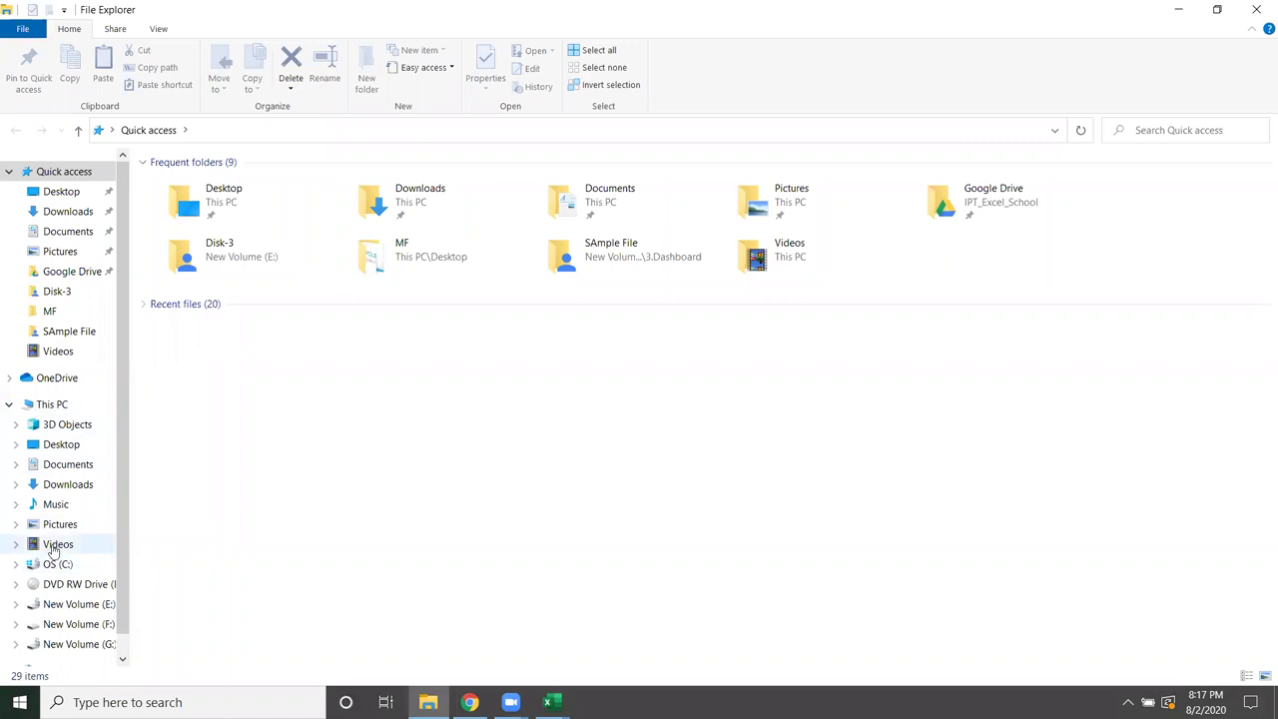
# Step: Select Videos under This PC to list its 70 recordings and folders
pyautogui.click(55, 546)
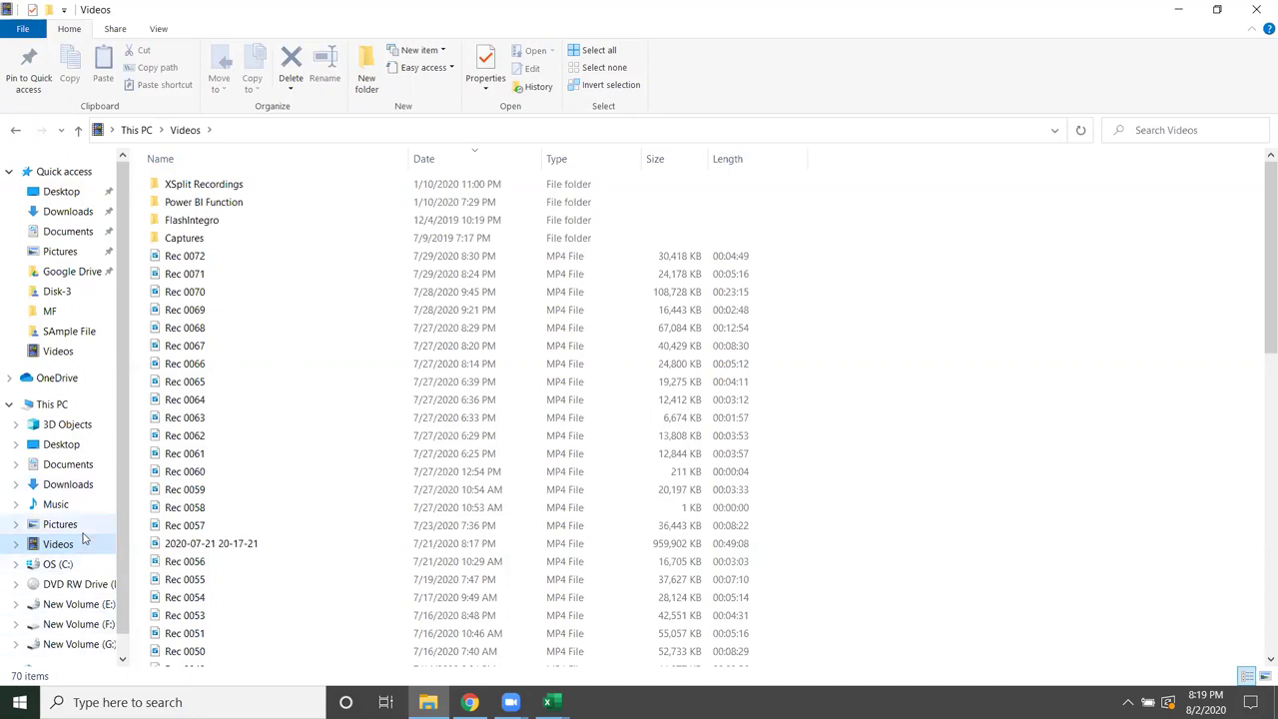
# Step: Navigate via Documents and Downloads to Disk-3, then open 3.Dashboard > 1.Manufacturing Dashboard
pyautogui.click(78, 465)
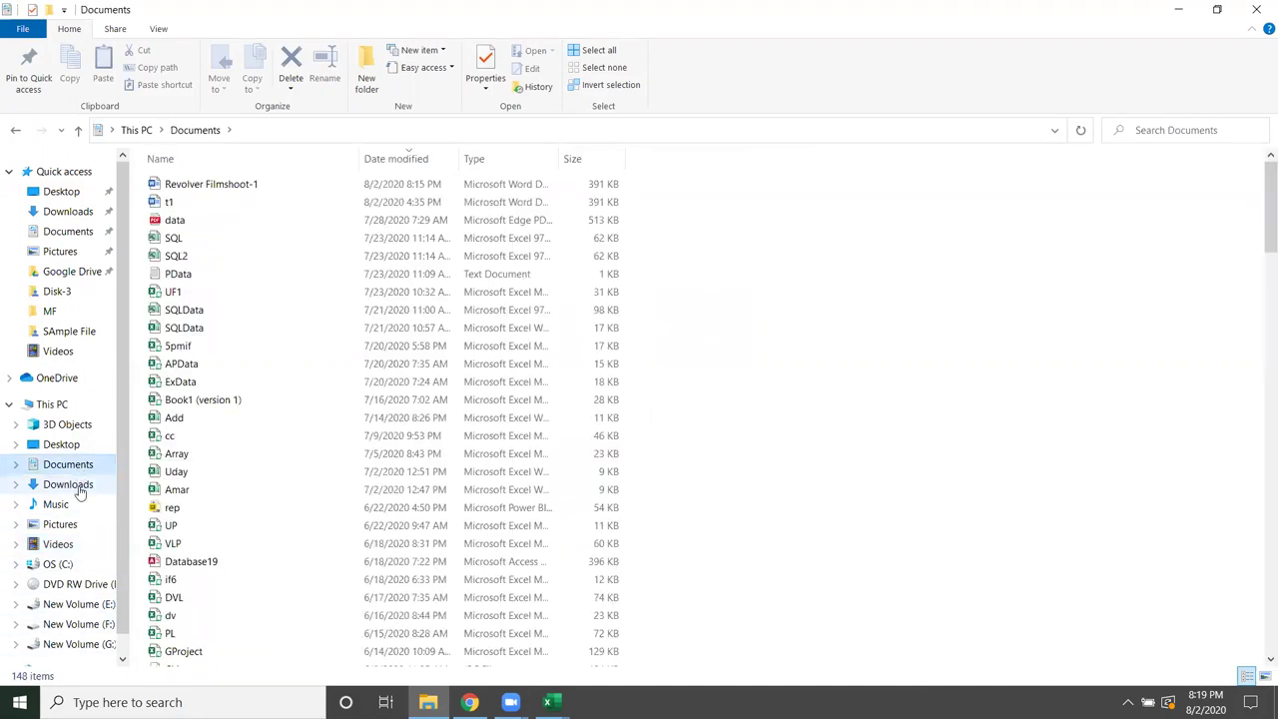
pyautogui.click(70, 486)
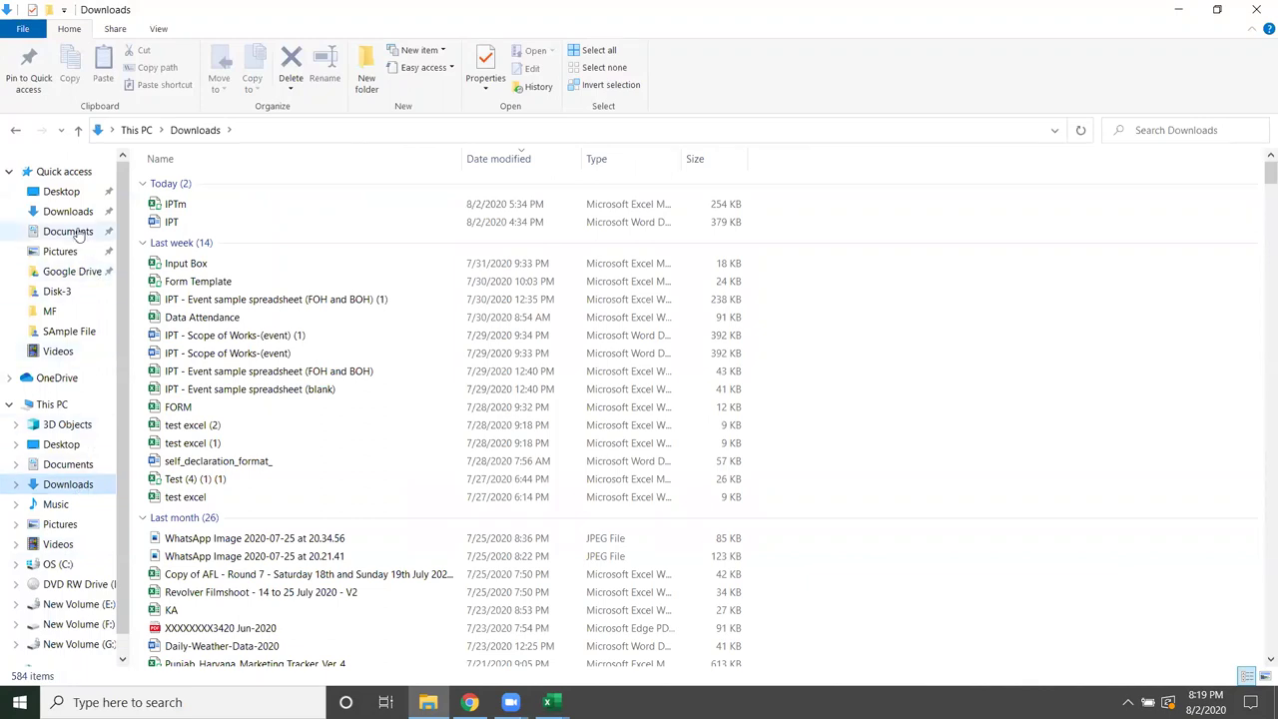
pyautogui.click(64, 295)
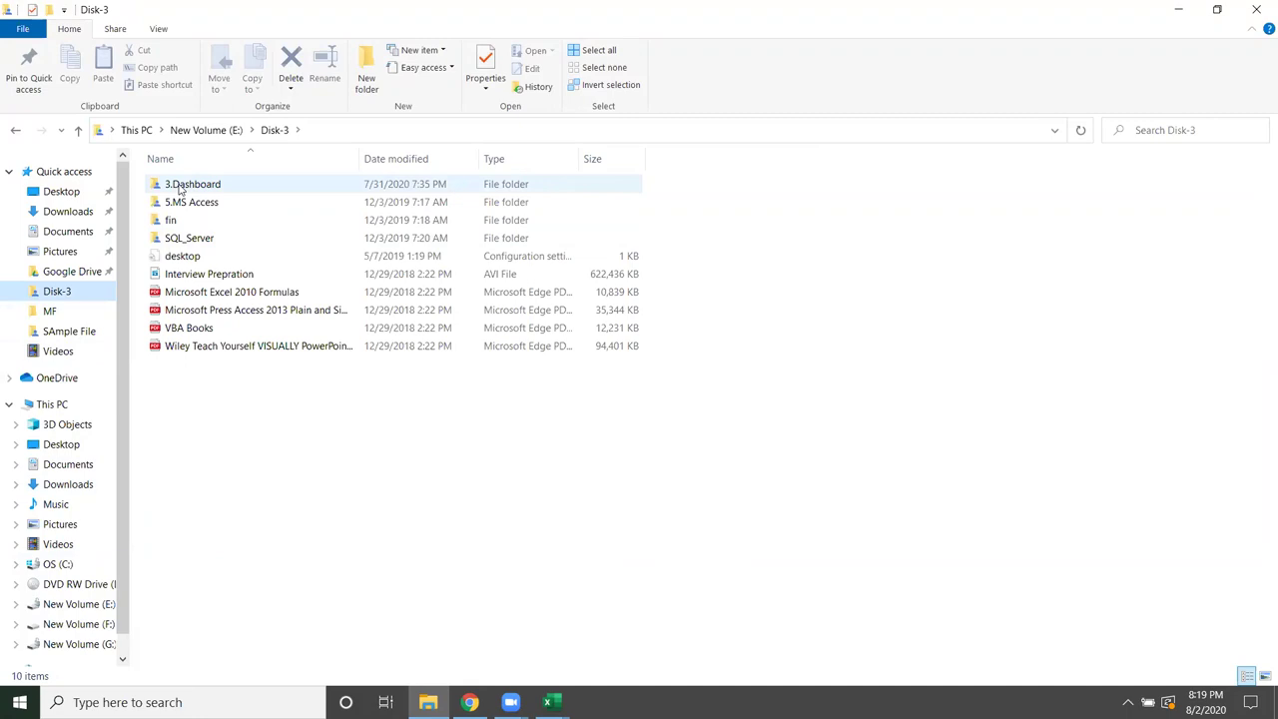
pyautogui.doubleClick(181, 190)
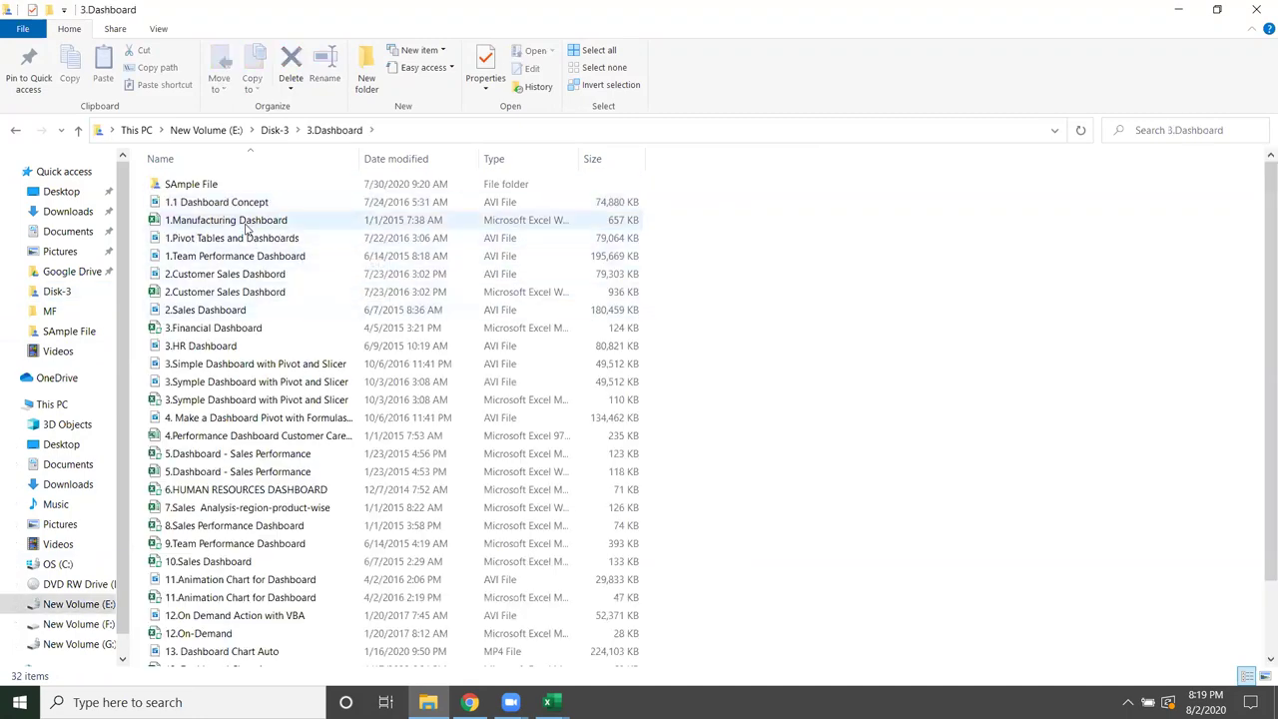
pyautogui.doubleClick(245, 223)
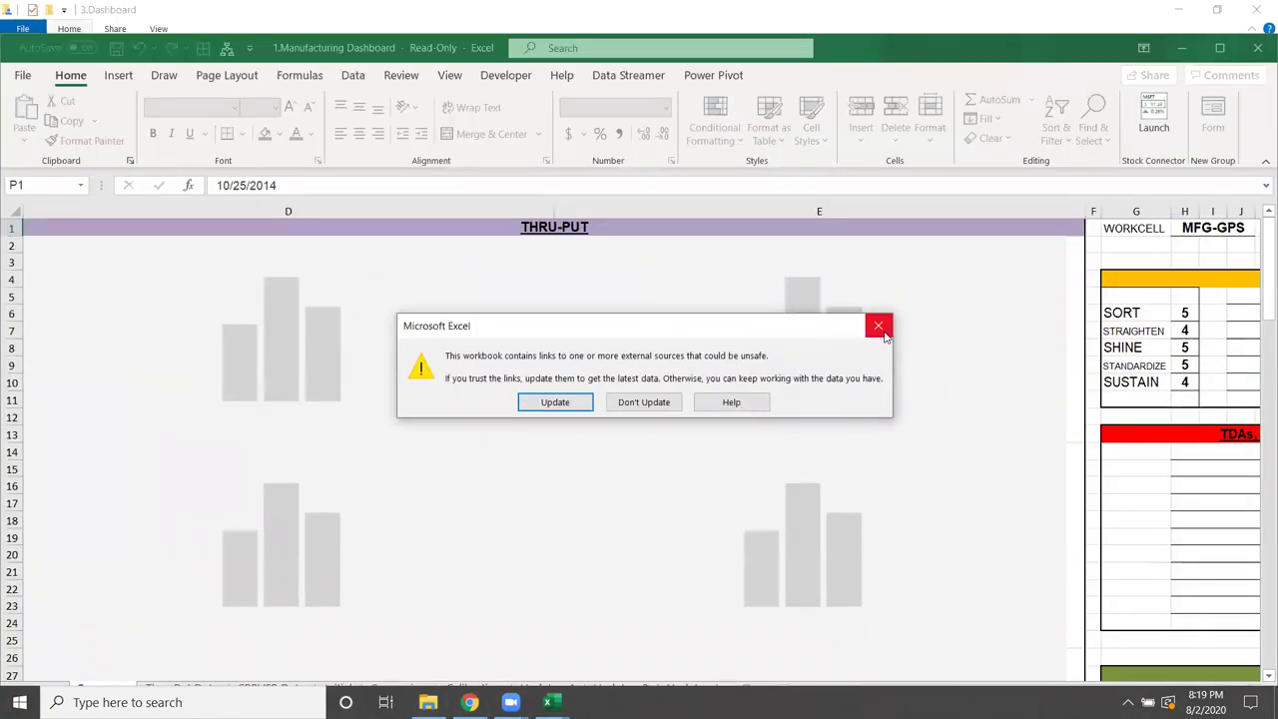
# Step: Skip updating links, scan the Manufacturing Dashboard charts, close it, and open 3.Financial Dashboard
pyautogui.click(879, 327)
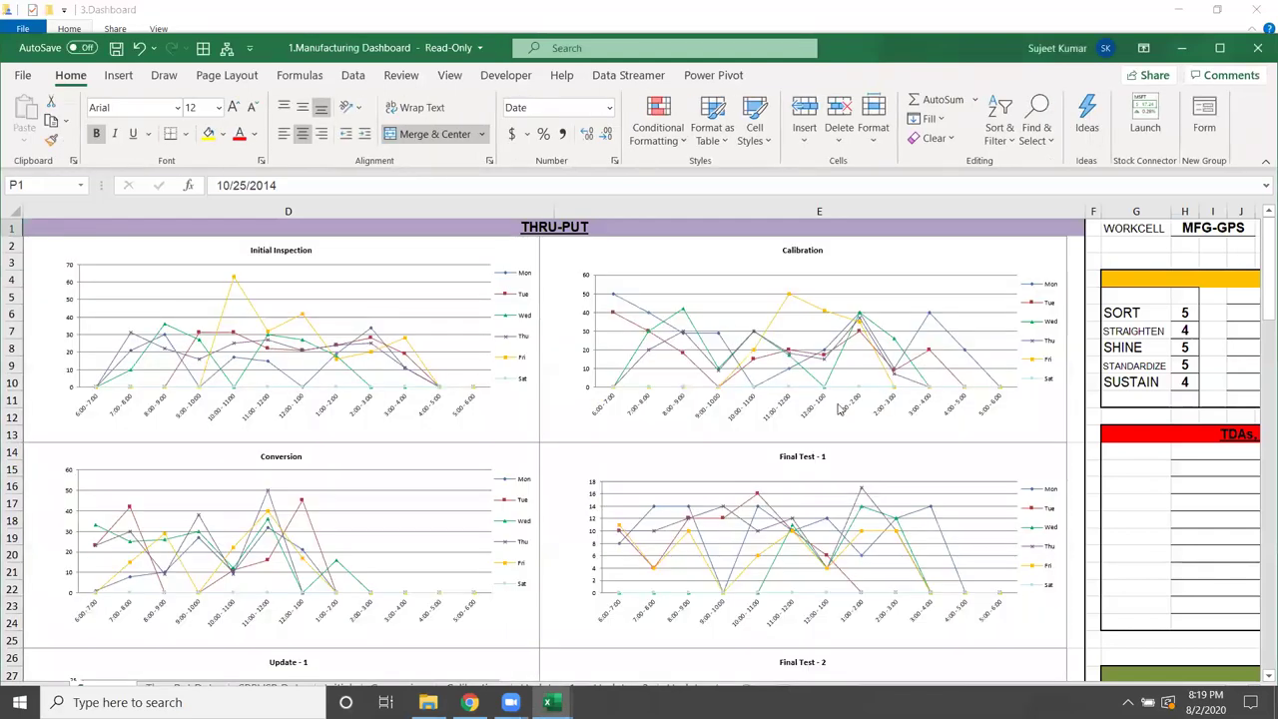
pyautogui.scroll(-4, 934, 365)
pyautogui.scroll(-3, 935, 363)
pyautogui.scroll(-1, 935, 364)
pyautogui.scroll(4, 936, 364)
pyautogui.scroll(4, 936, 364)
pyautogui.click(1257, 50)
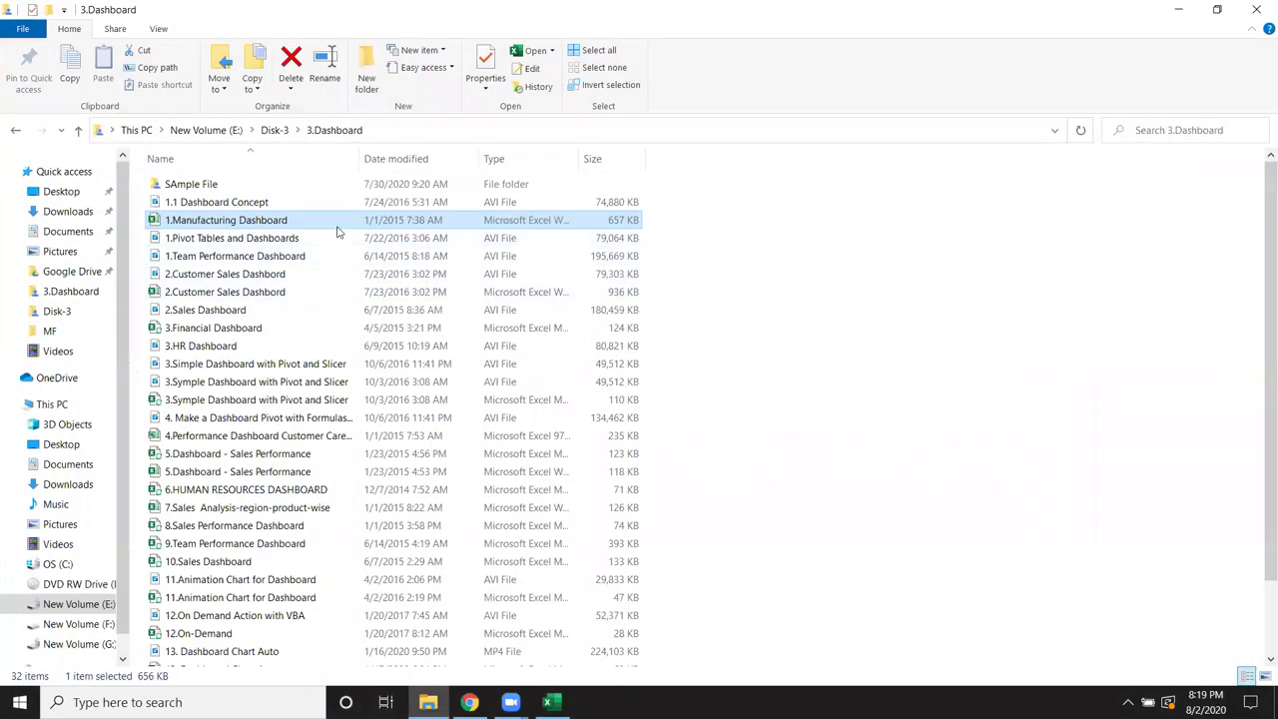
pyautogui.doubleClick(303, 330)
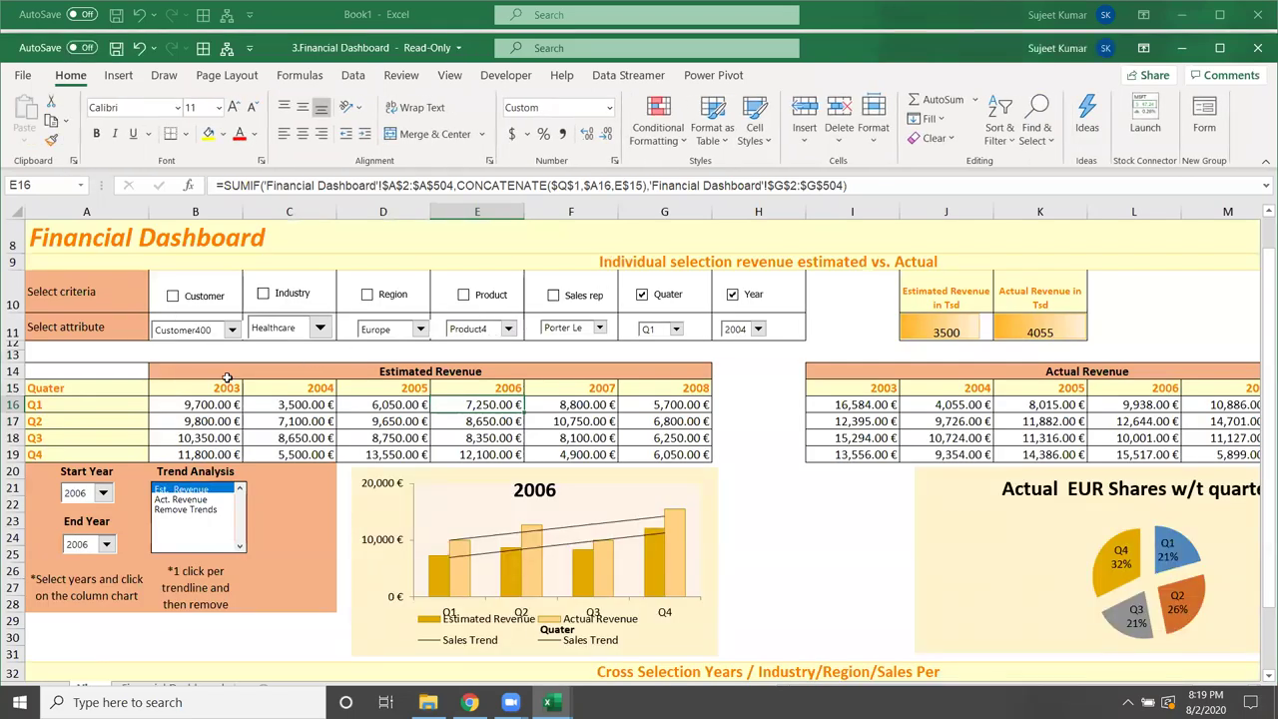
# Step: Try the Customer401/Customer405, region and Q2 quarter filters, then clear them all
pyautogui.click(172, 297)
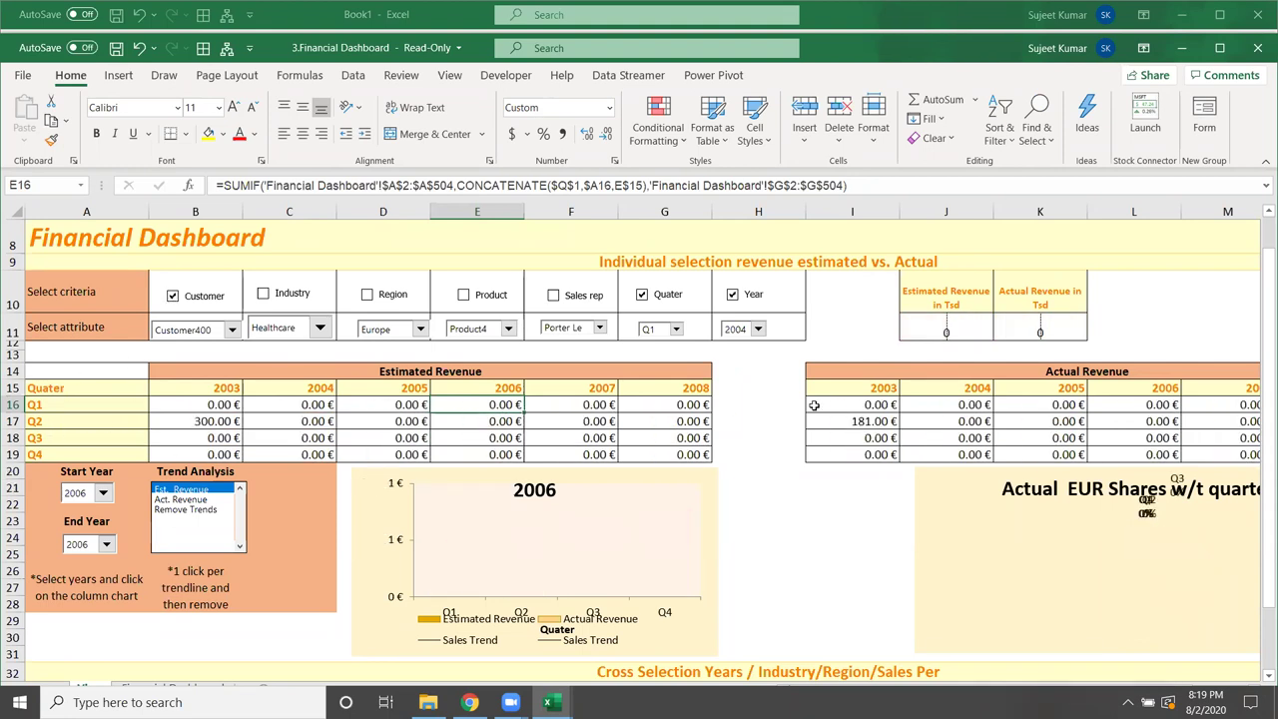
pyautogui.click(197, 333)
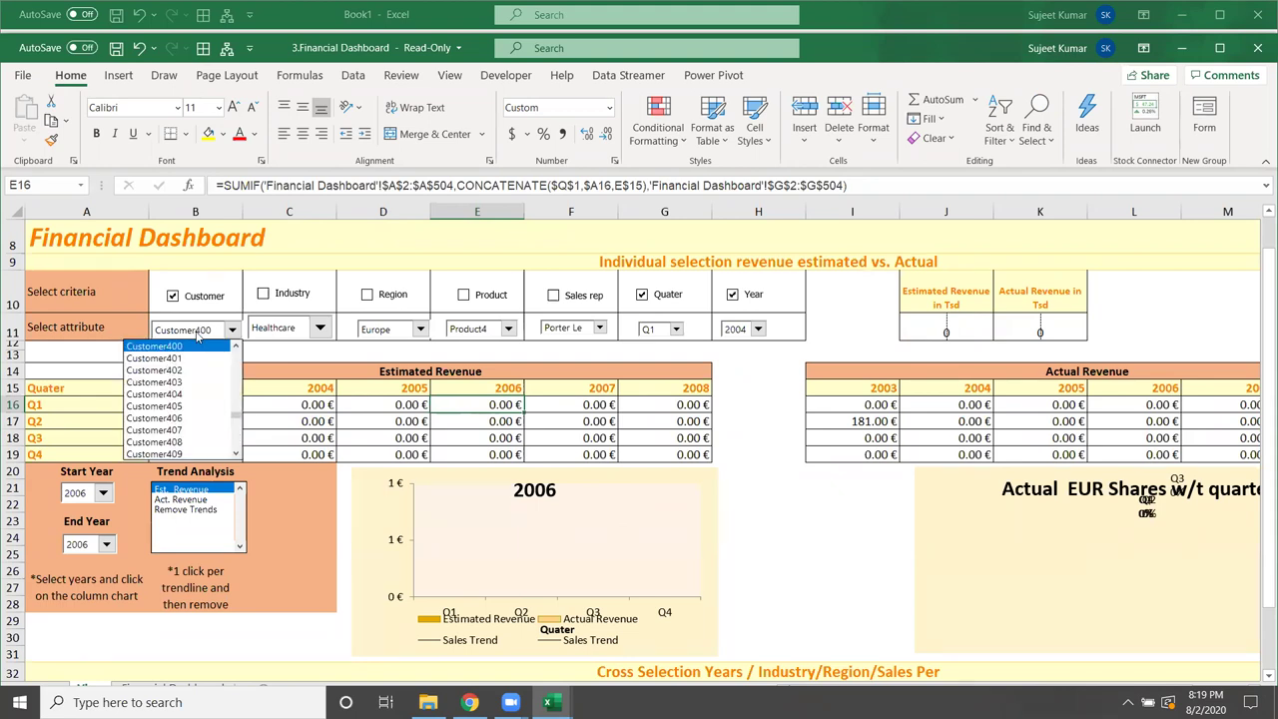
pyautogui.click(189, 359)
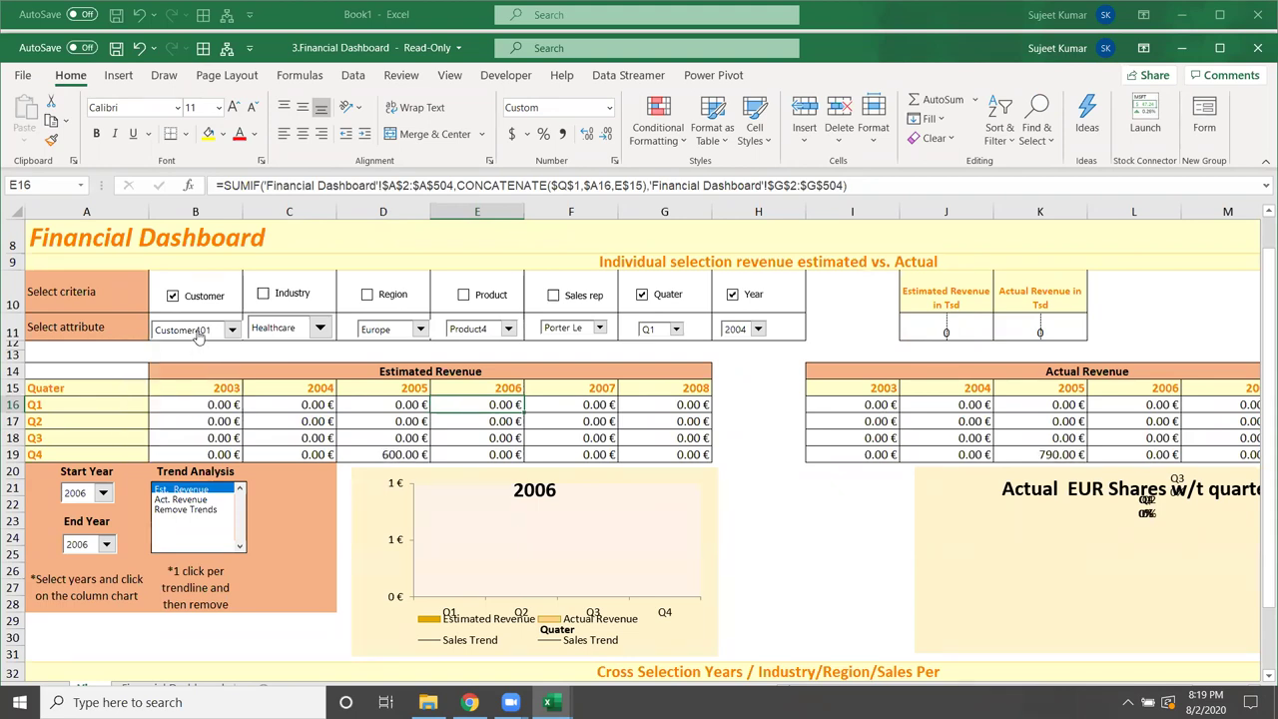
pyautogui.click(197, 334)
pyautogui.click(188, 394)
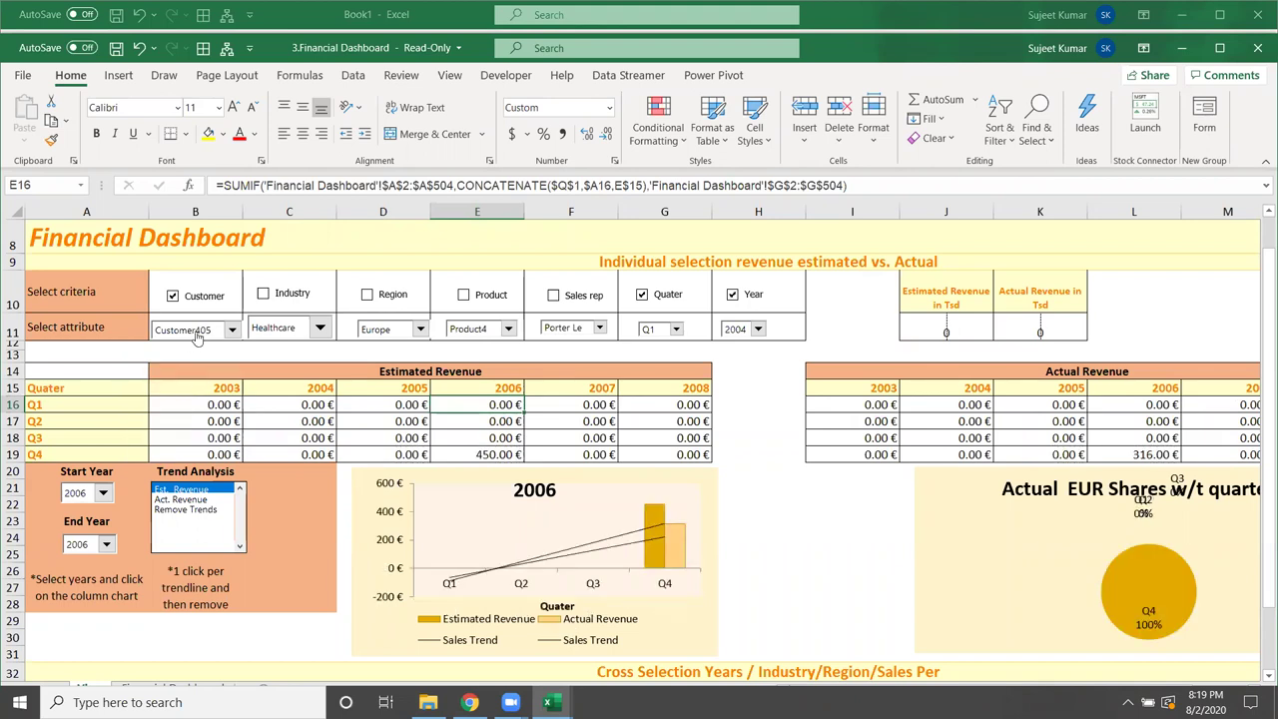
pyautogui.click(367, 296)
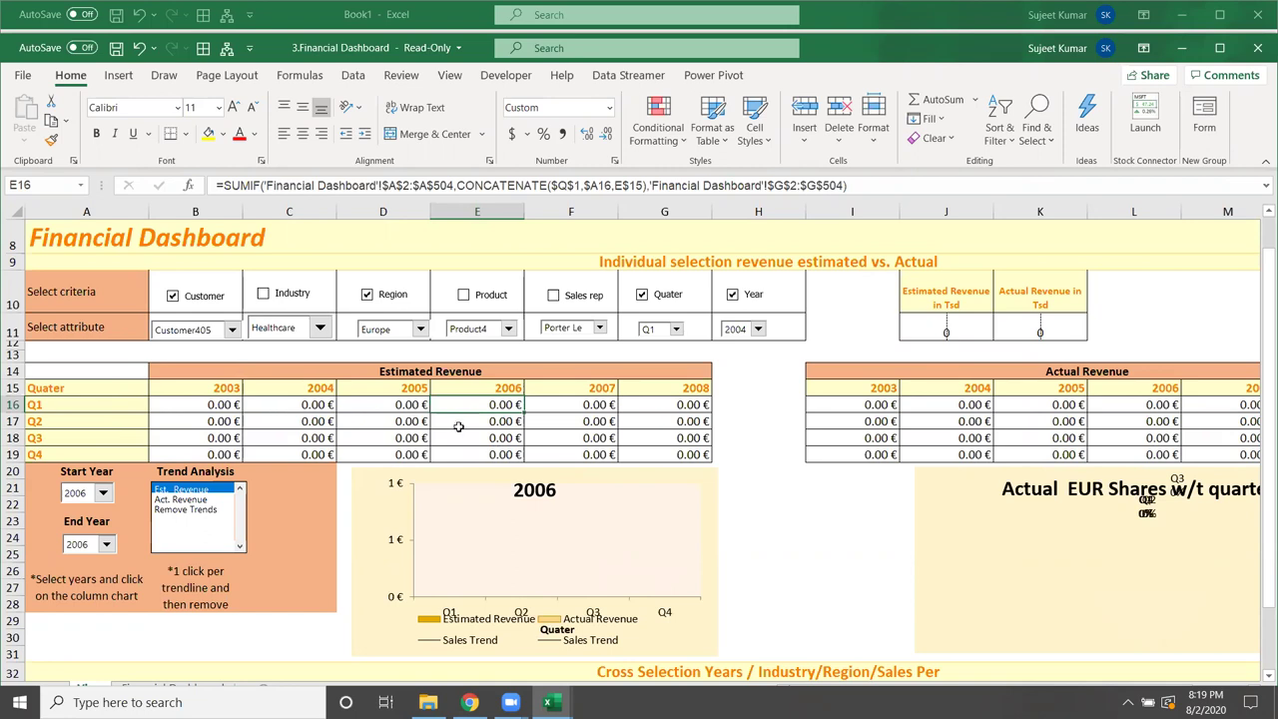
pyautogui.click(659, 330)
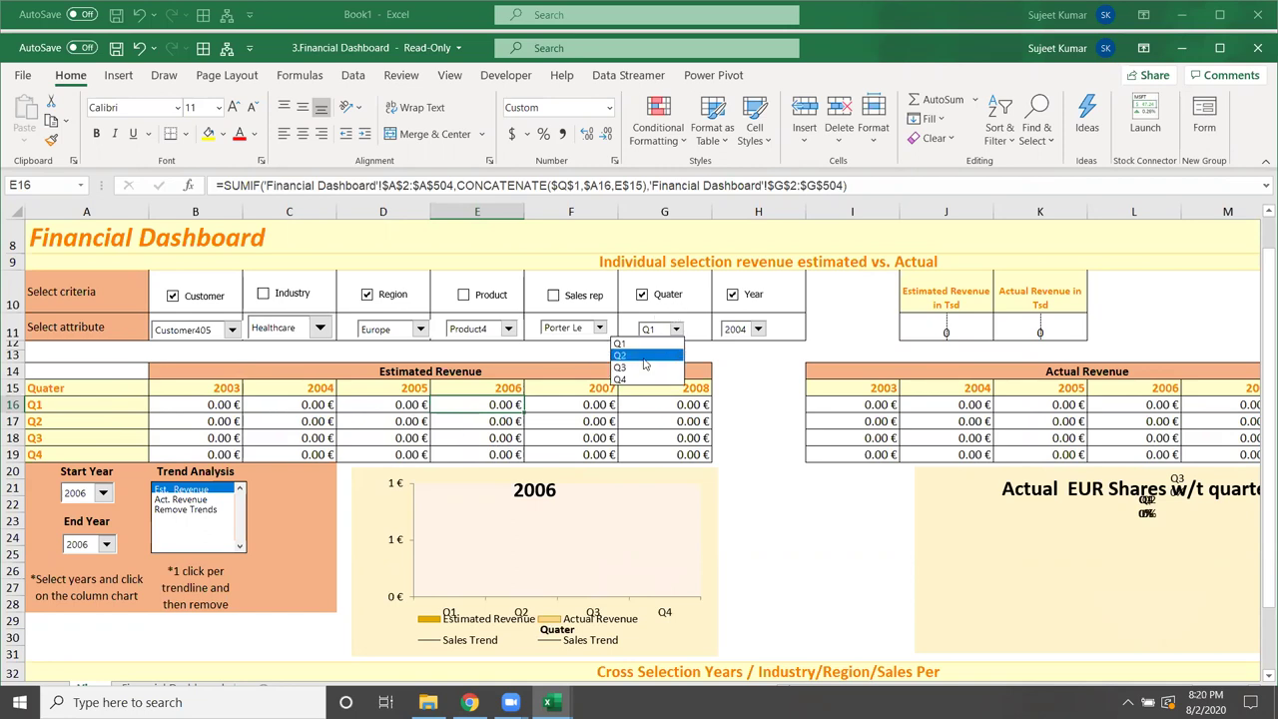
pyautogui.click(644, 360)
pyautogui.click(644, 298)
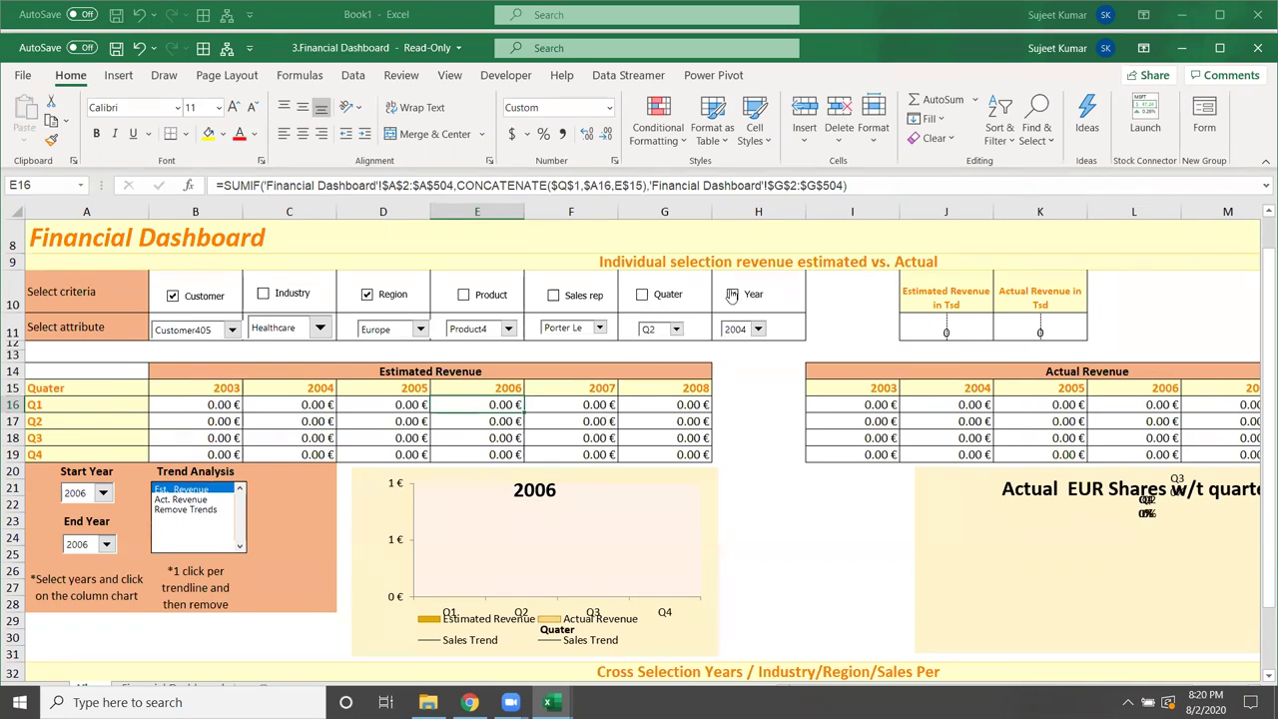
pyautogui.click(365, 295)
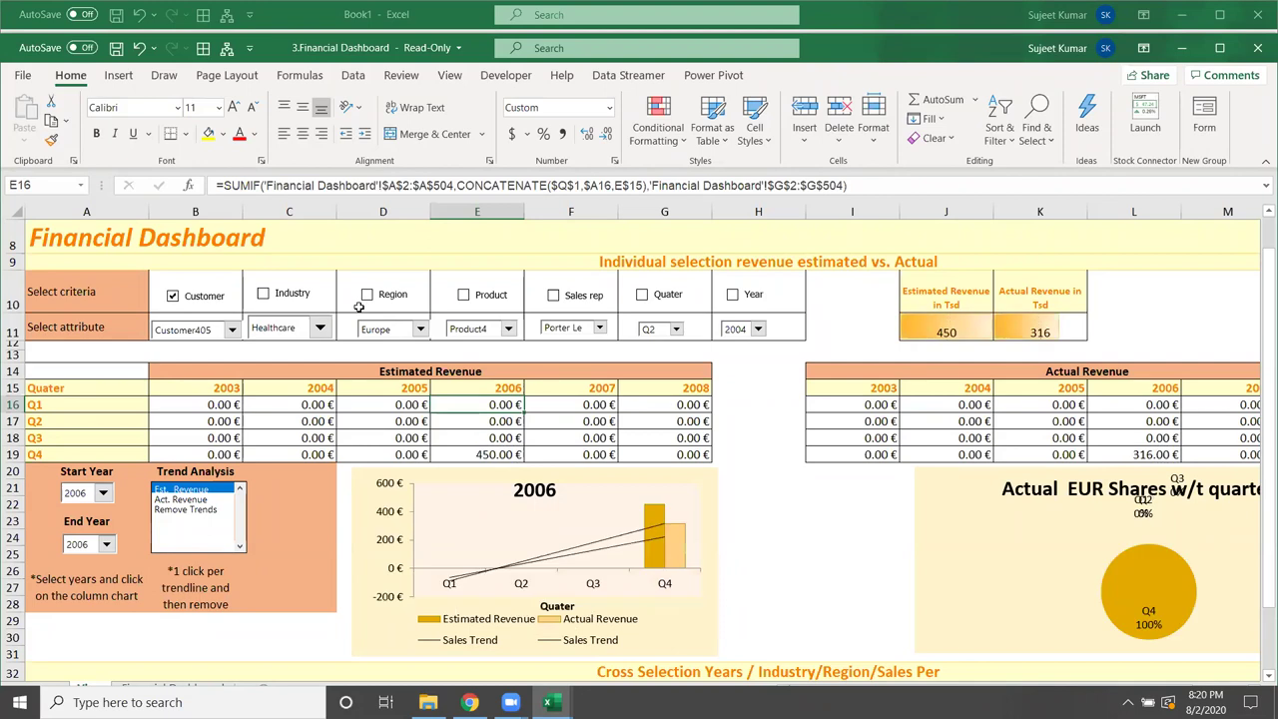
pyautogui.click(173, 296)
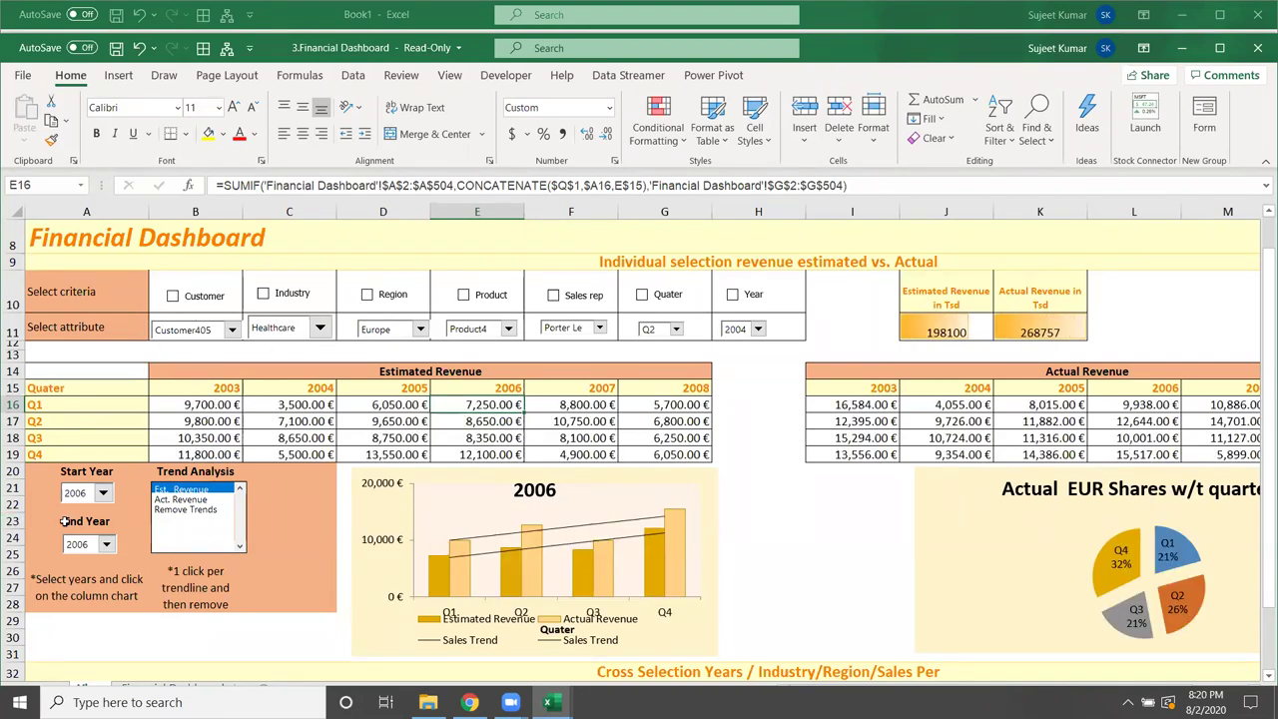
# Step: Set the dashboard year range to 2003–2008 and show the Act. Revenue trend
pyautogui.click(90, 500)
pyautogui.click(60, 509)
pyautogui.click(85, 546)
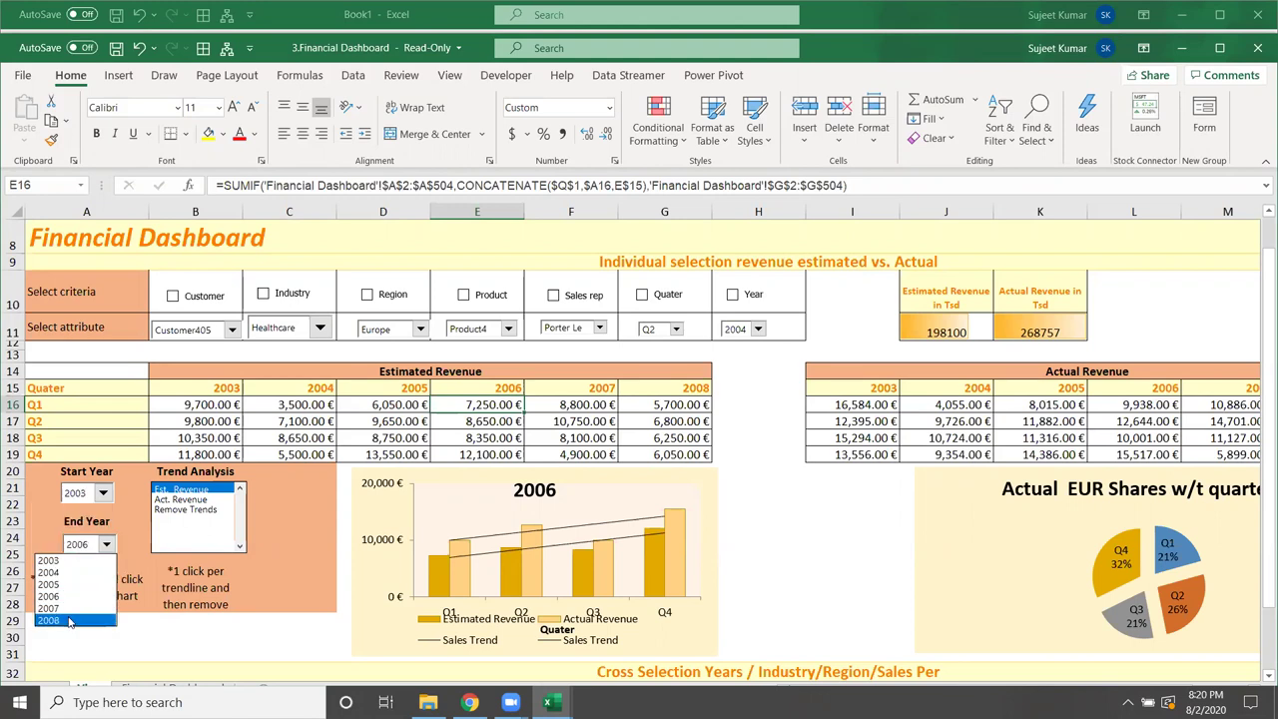
pyautogui.click(66, 599)
pyautogui.click(180, 500)
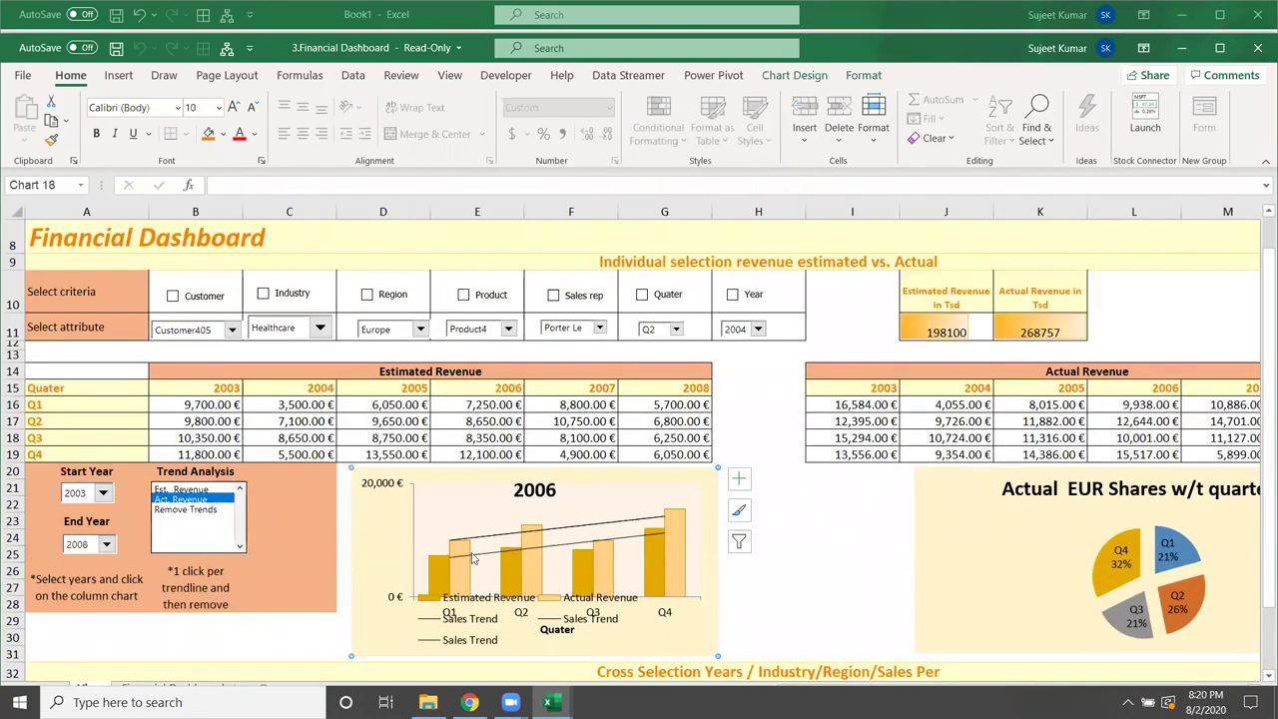
pyautogui.scroll(-4, 942, 599)
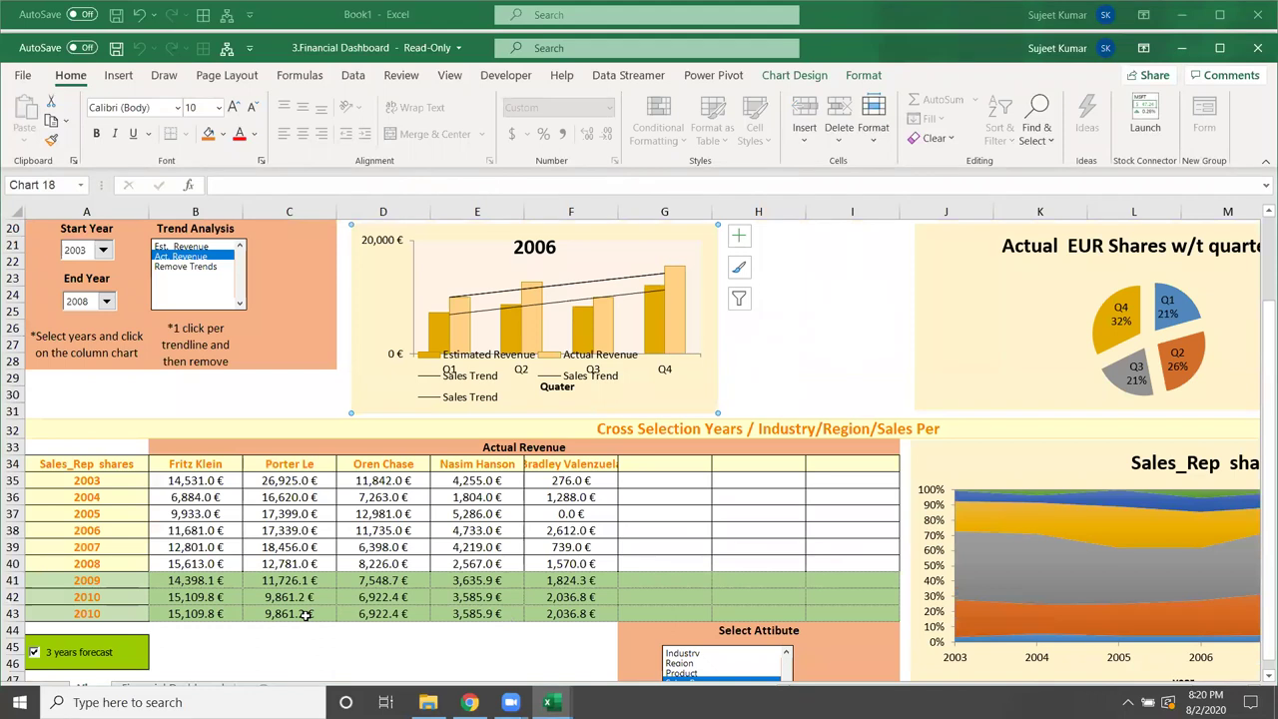
pyautogui.scroll(-1, 305, 614)
pyautogui.scroll(-1, 305, 614)
pyautogui.scroll(4, 974, 644)
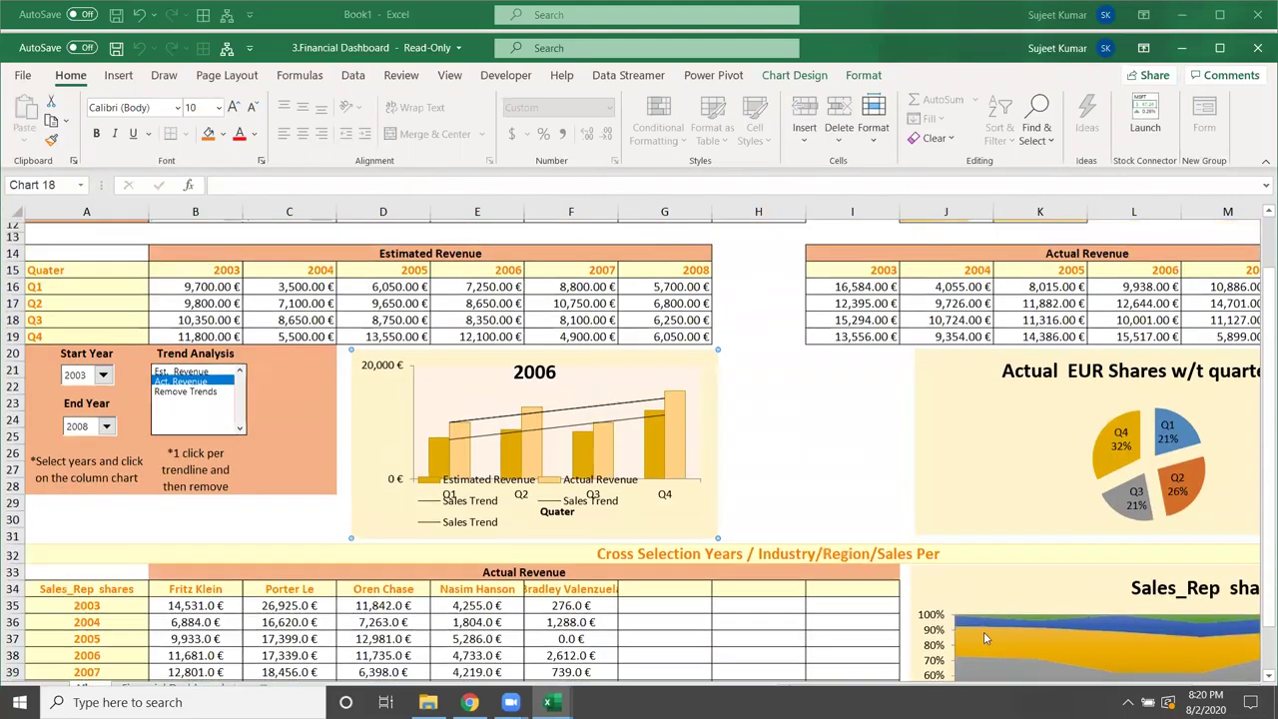
pyautogui.scroll(1, 983, 631)
# Step: Close the Financial Dashboard without saving and return to the 3.Dashboard folder
pyautogui.click(1257, 48)
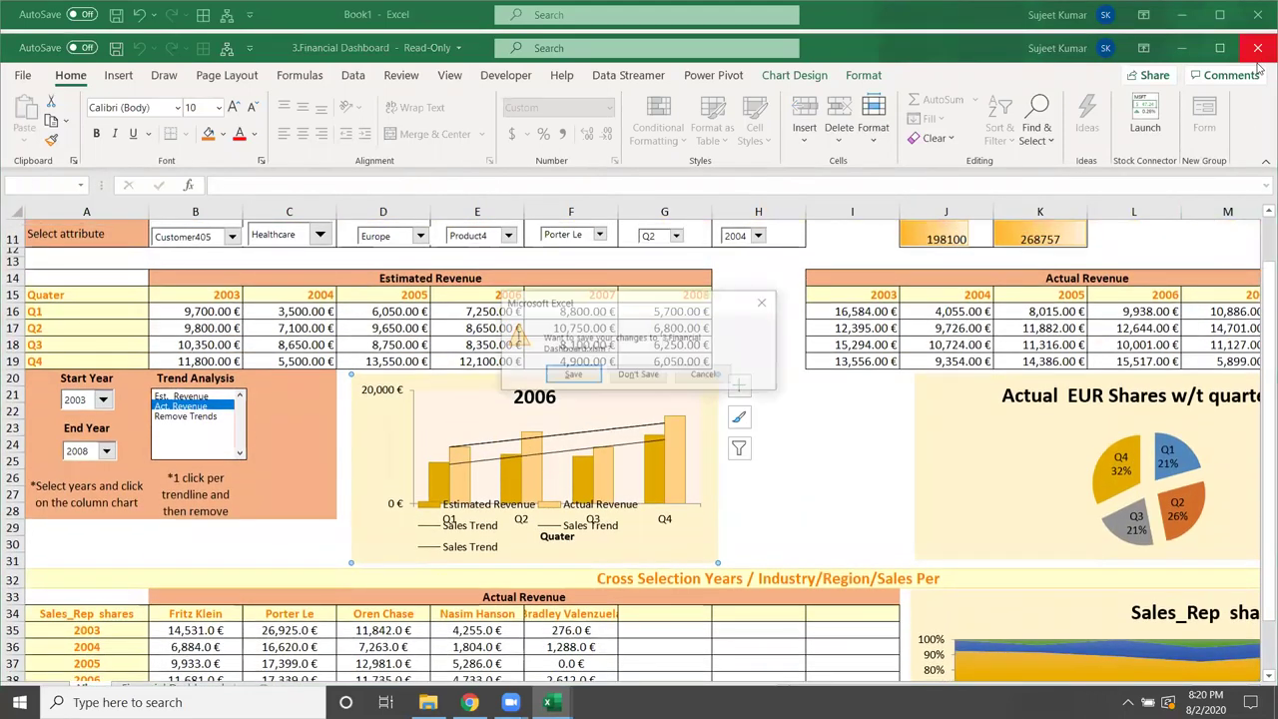
pyautogui.click(620, 372)
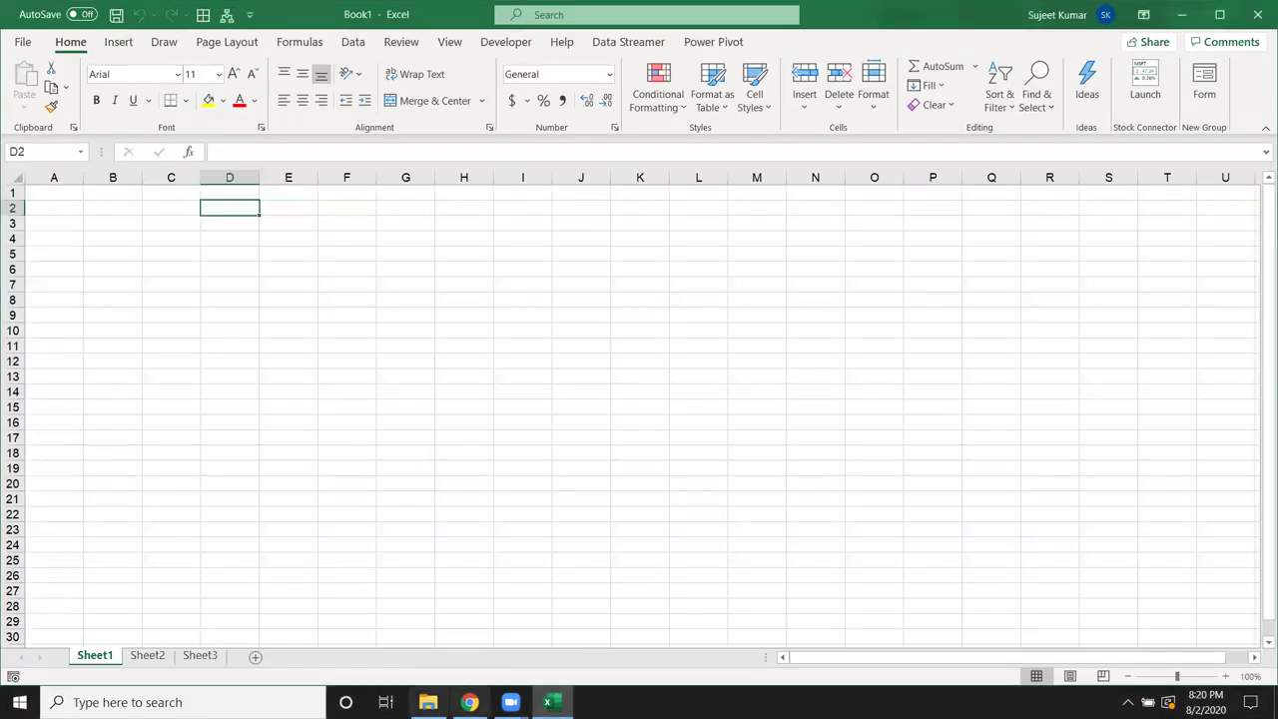
pyautogui.click(427, 702)
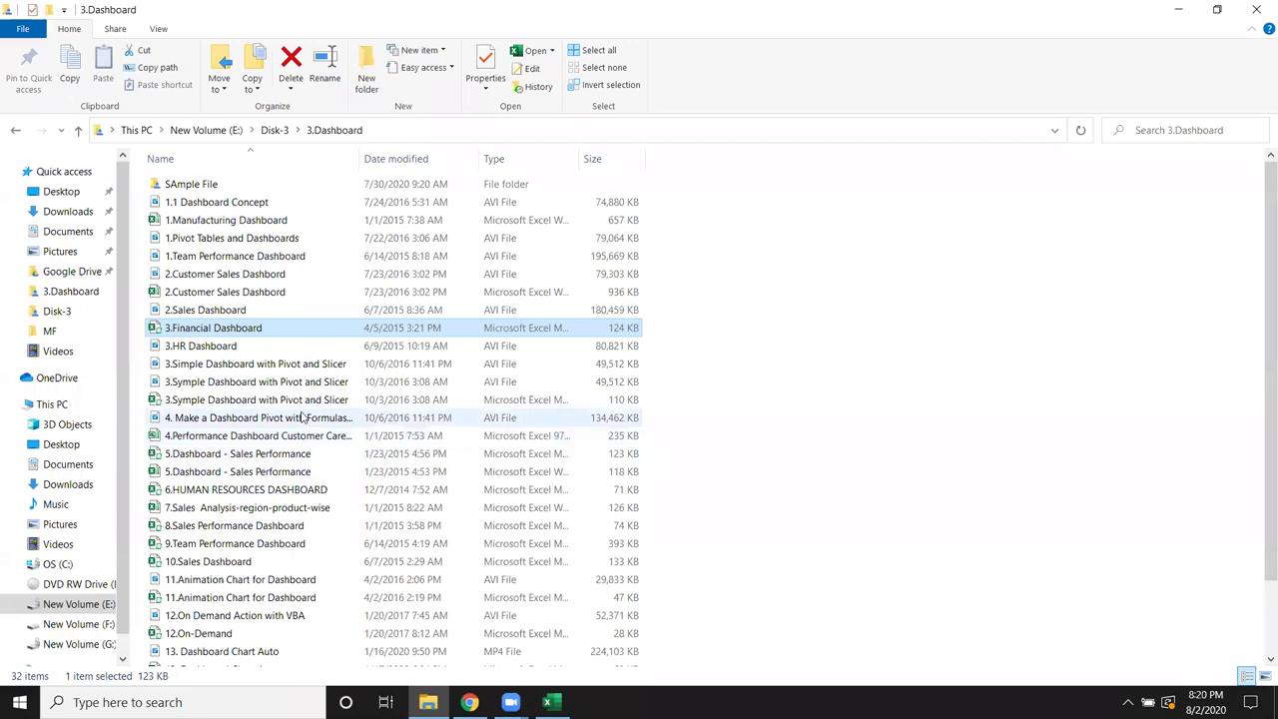
# Step: Open the 3.Symple Dashboard with Pivot and Slicer workbook from the 3.Dashboard folder
pyautogui.click(297, 402)
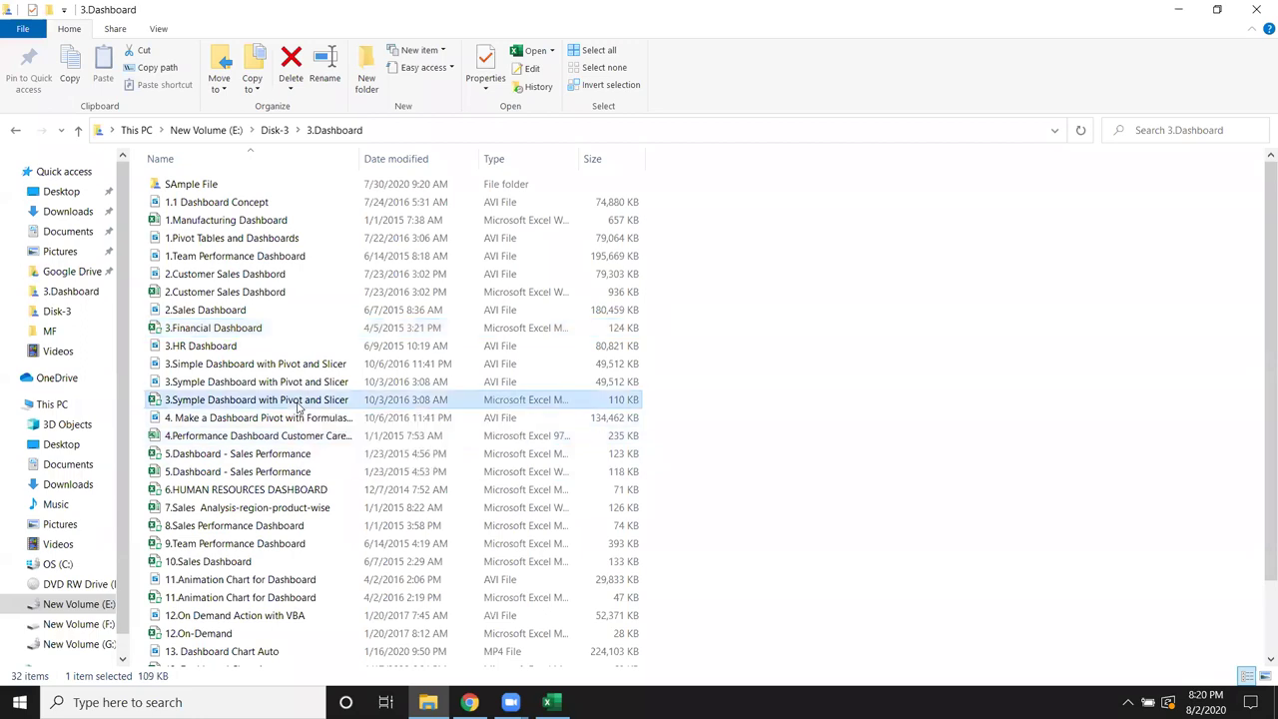
pyautogui.doubleClick(298, 401)
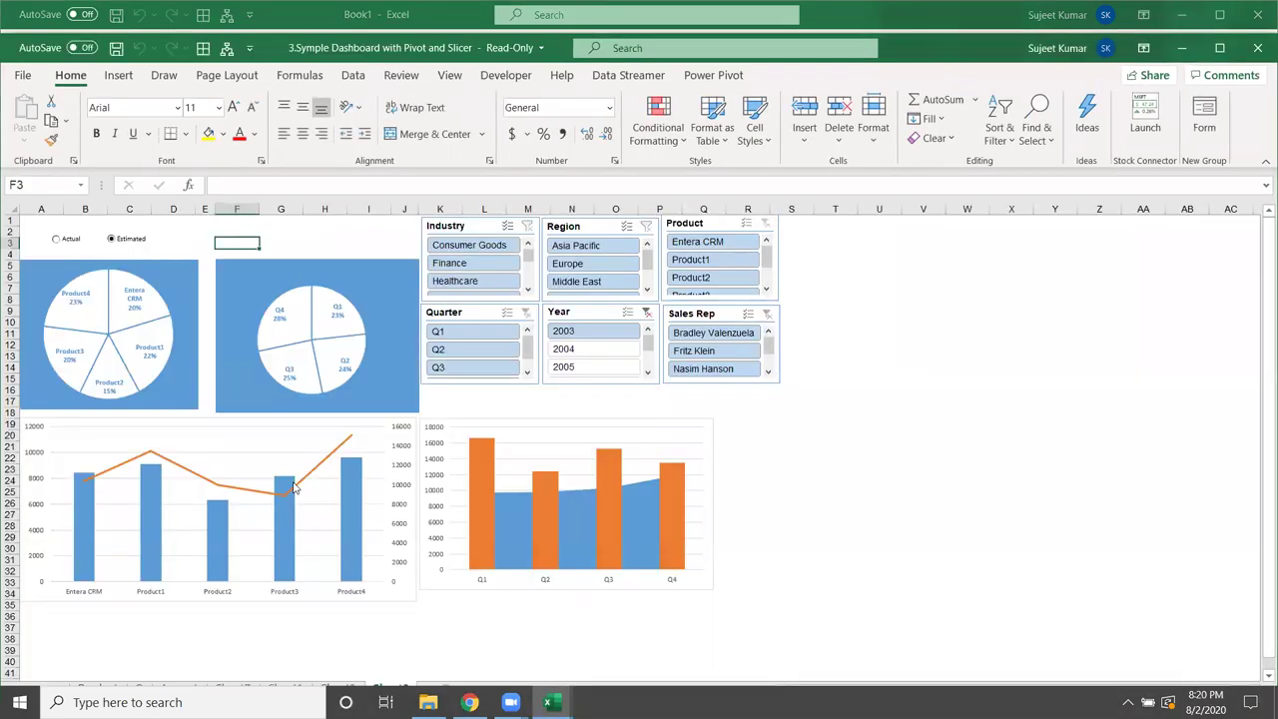
# Step: Toggle Actual/Estimated revenue, then filter the slicers to Finance and North America
pyautogui.click(60, 237)
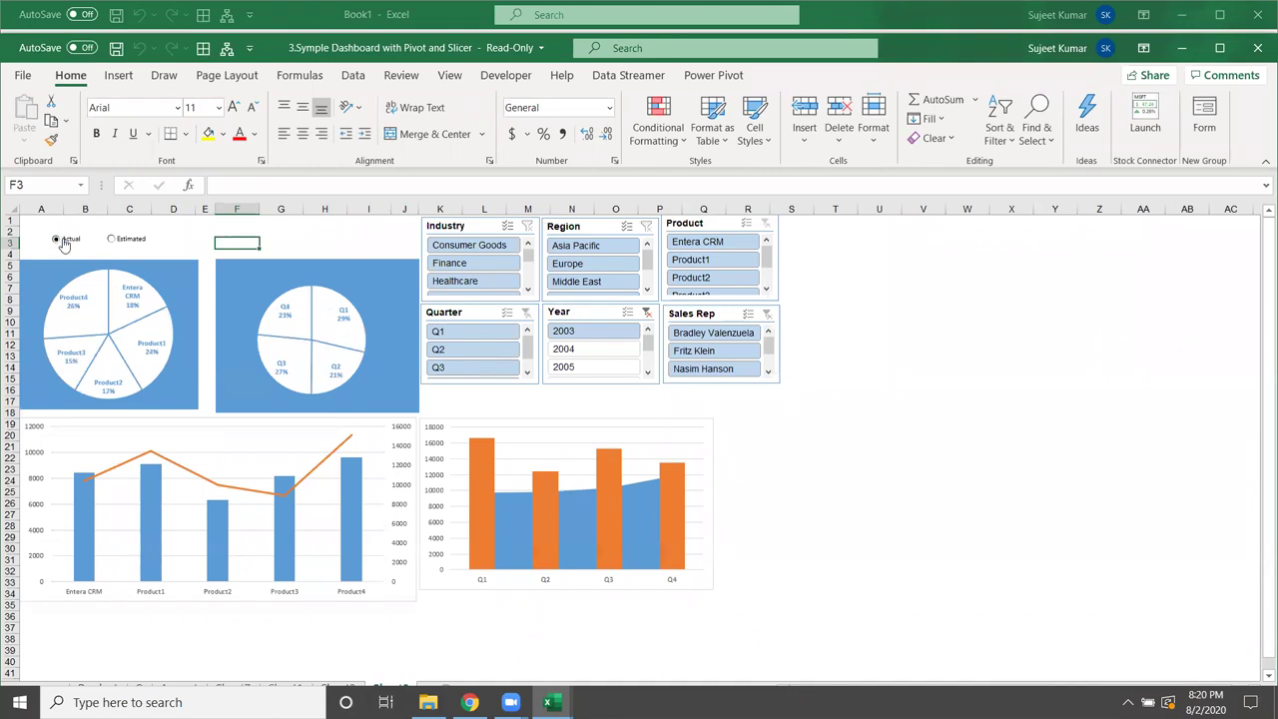
pyautogui.click(133, 239)
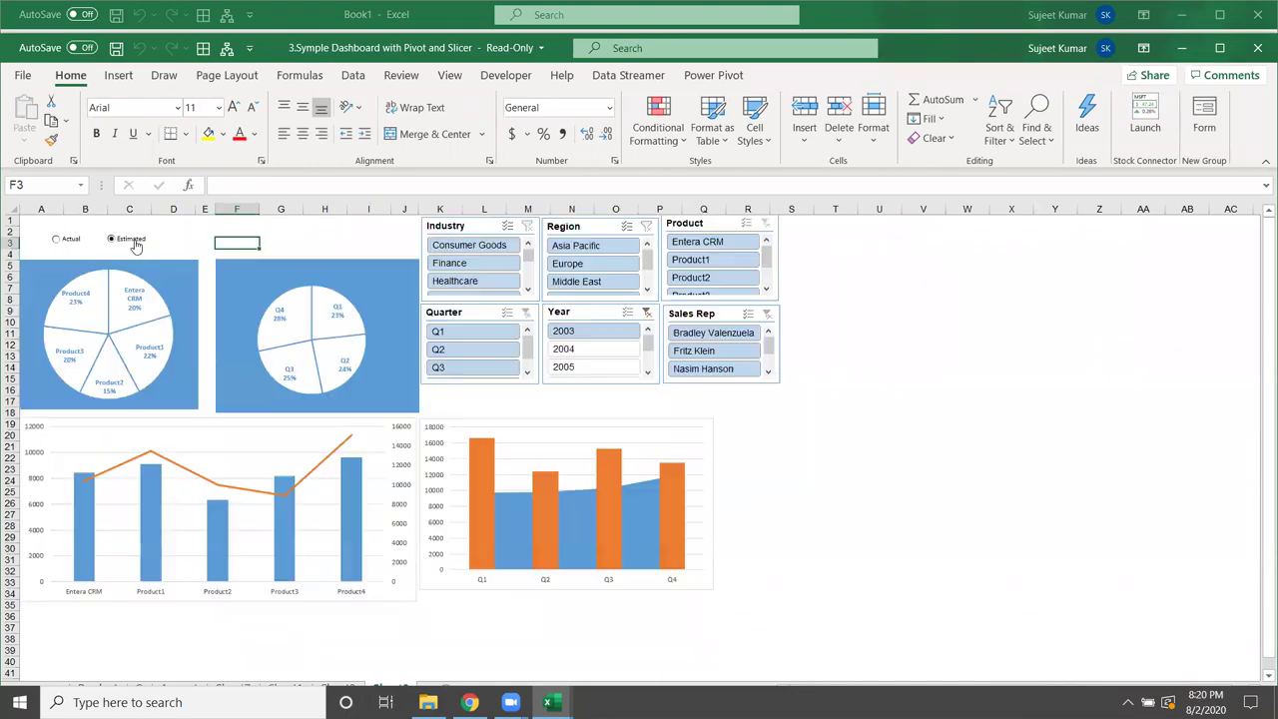
pyautogui.click(451, 281)
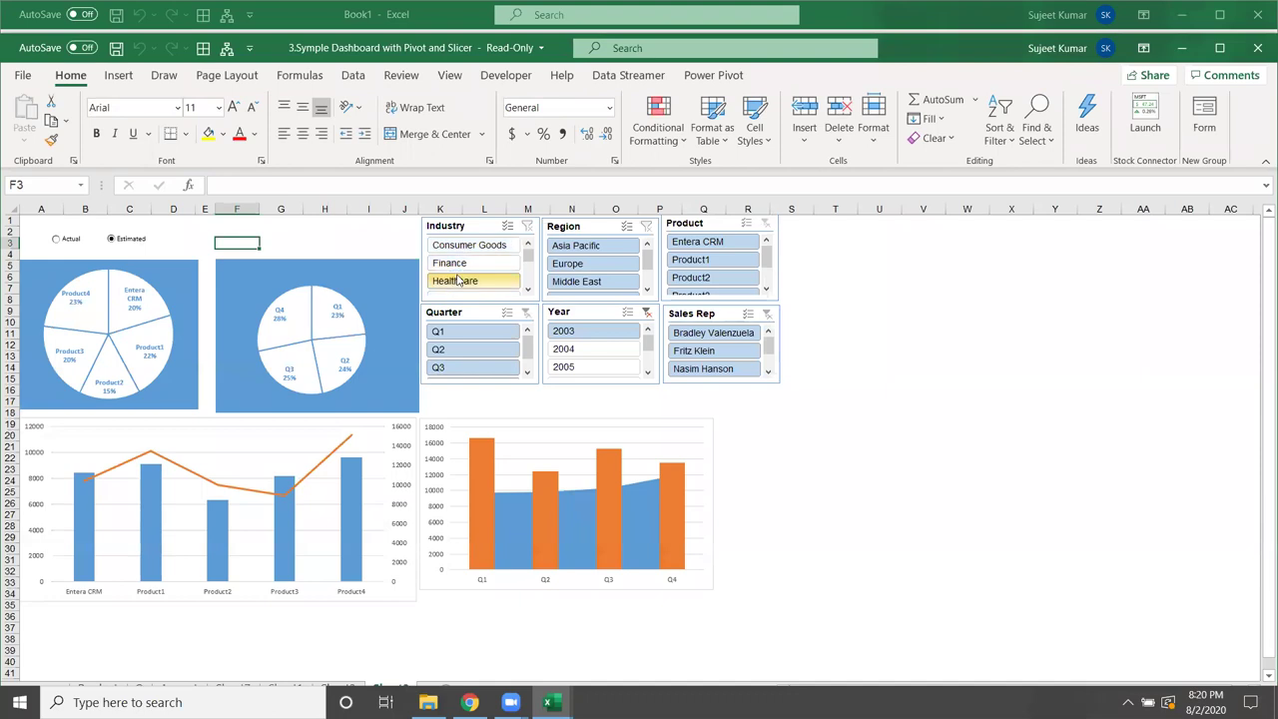
pyautogui.click(454, 262)
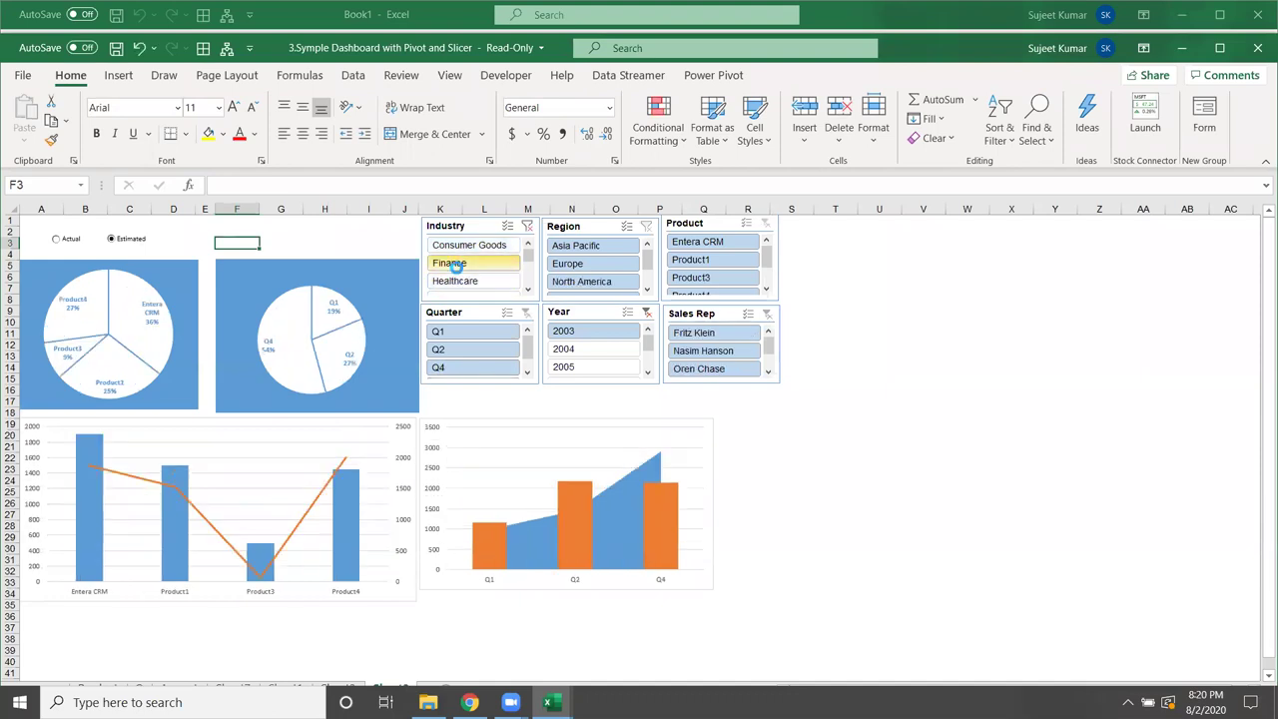
pyautogui.click(596, 281)
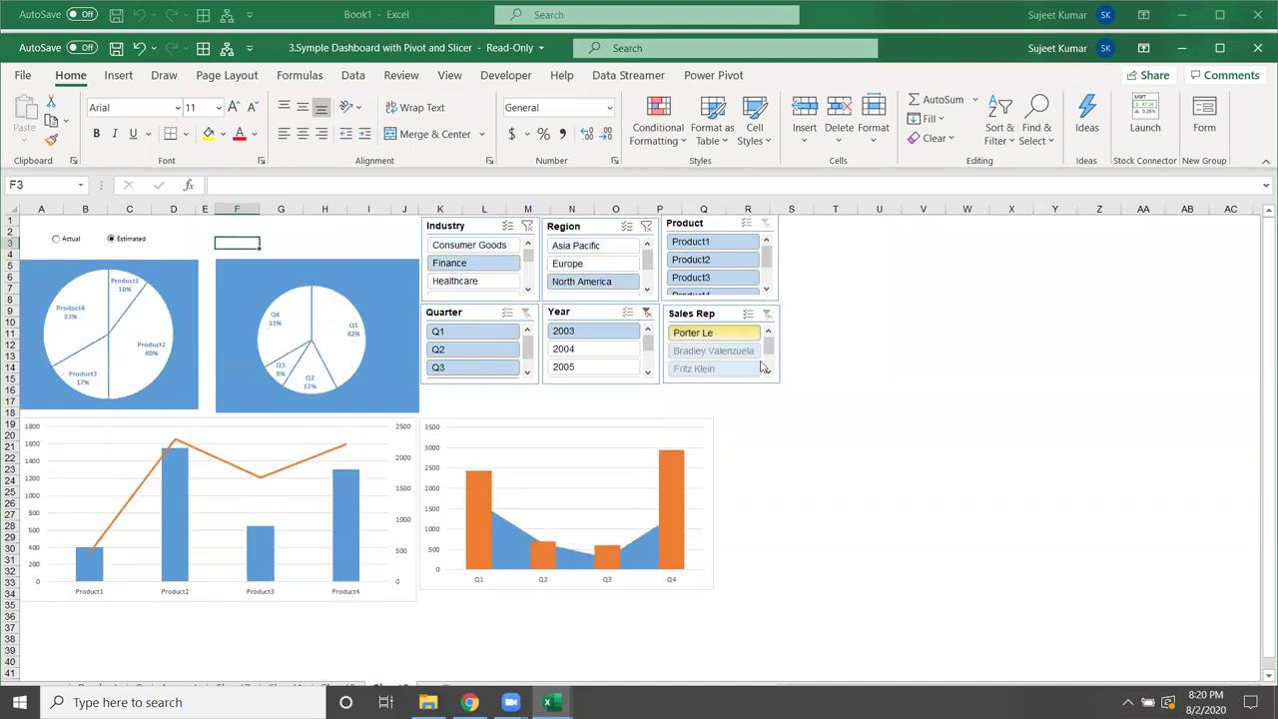
pyautogui.scroll(-3, 893, 466)
pyautogui.scroll(-3, 422, 537)
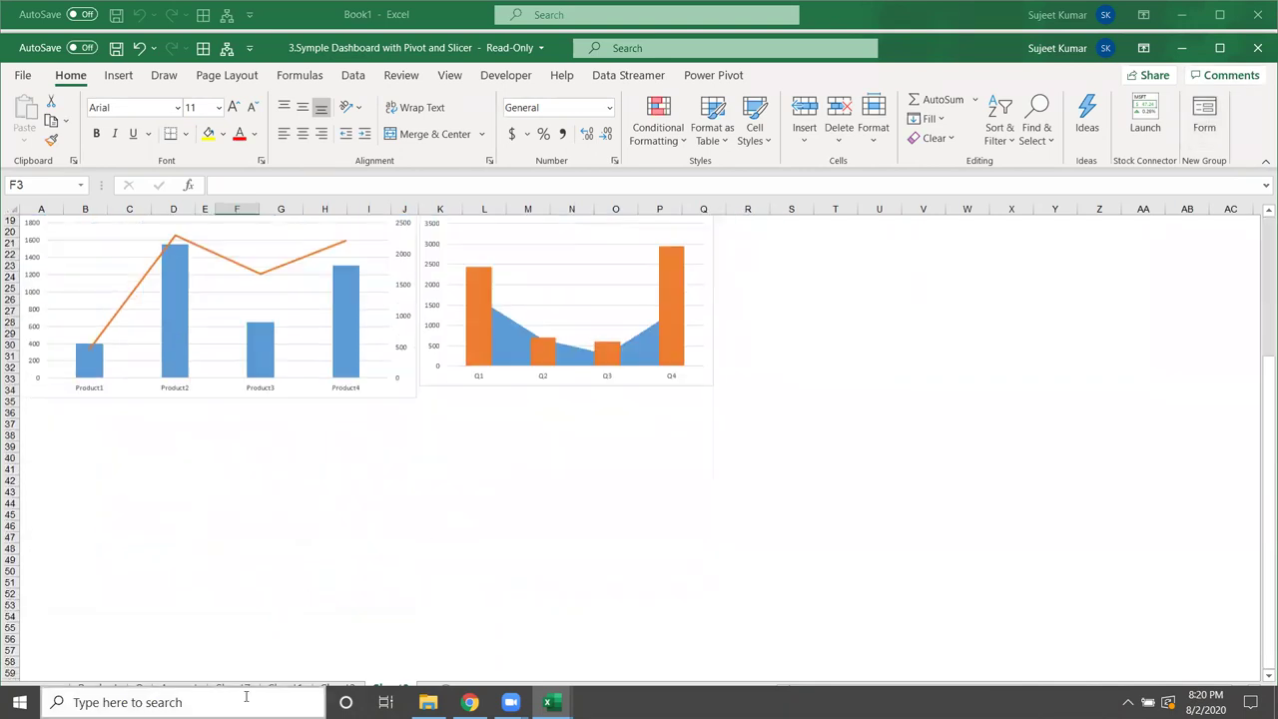
# Step: Maximize the workbook and browse Sheet2, Sheet1, Sheet7, Acvsest and Product sheets
pyautogui.click(1219, 48)
pyautogui.click(337, 656)
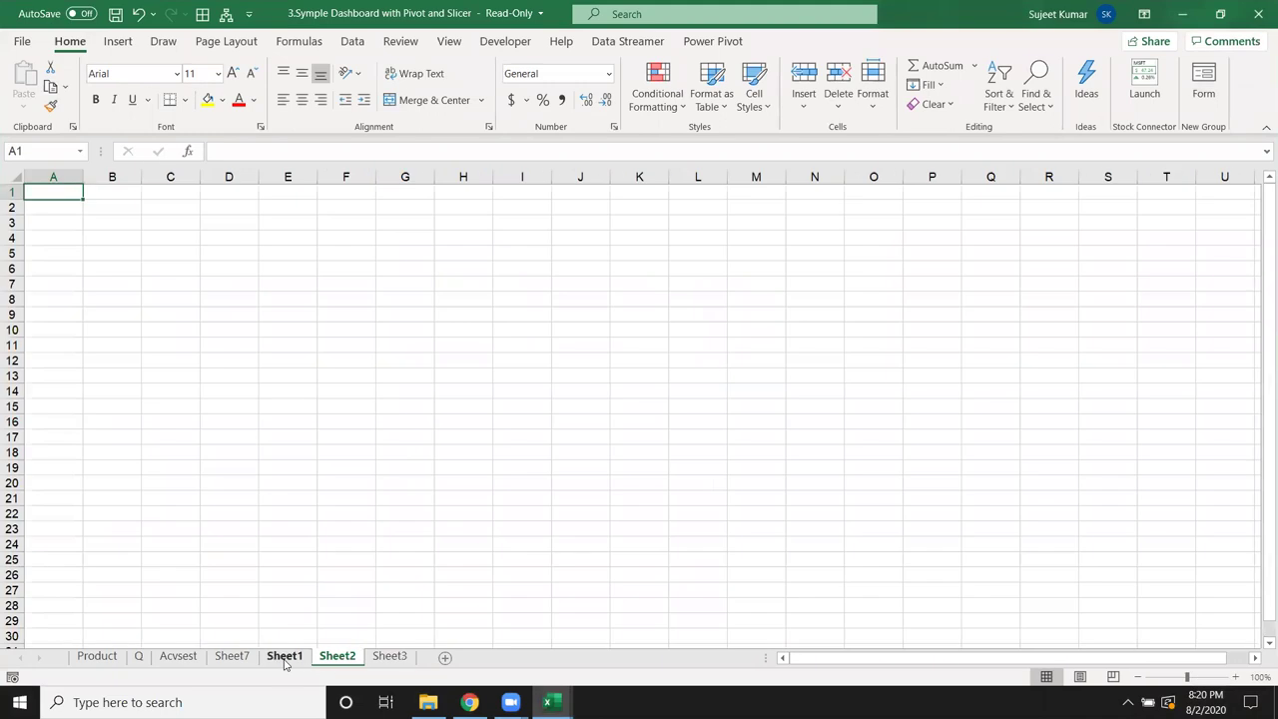
pyautogui.click(284, 656)
pyautogui.click(245, 659)
pyautogui.click(200, 656)
pyautogui.click(211, 656)
pyautogui.click(202, 656)
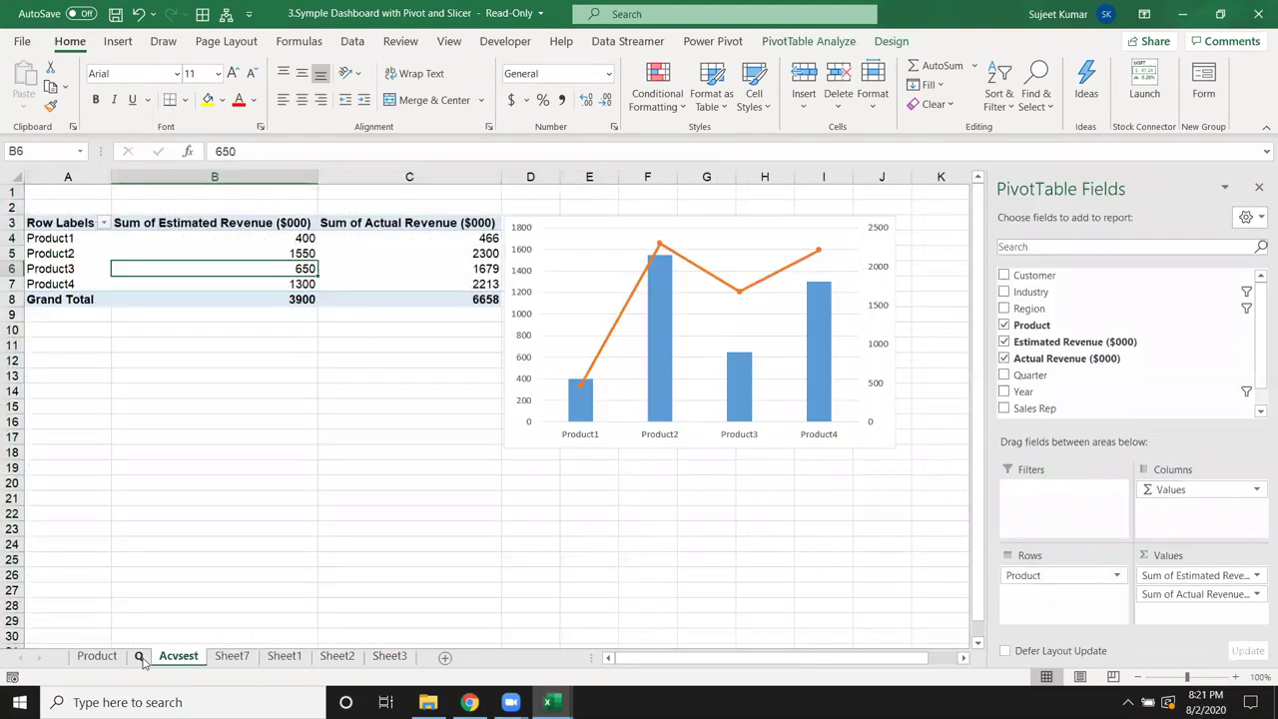
pyautogui.click(97, 656)
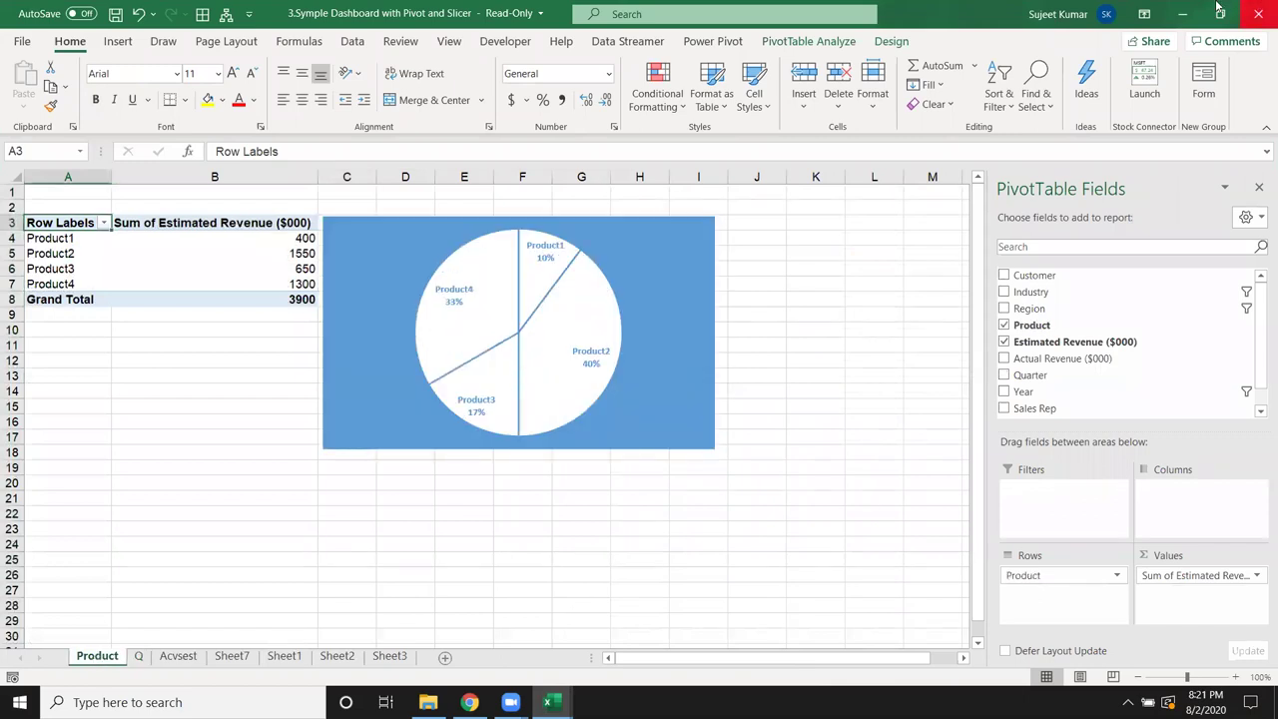
# Step: Close the pivot dashboard without saving and return to the 3.Dashboard folder
pyautogui.click(1258, 14)
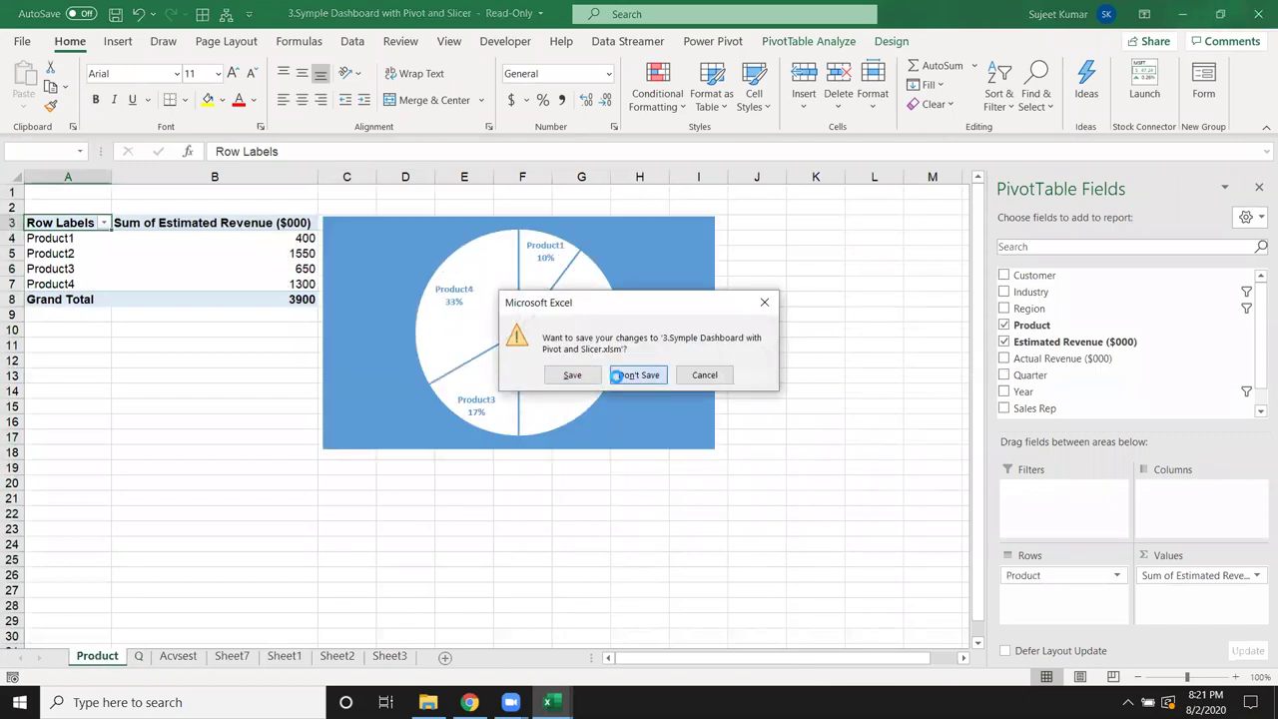
pyautogui.click(616, 375)
pyautogui.click(427, 702)
# Step: Scroll down to 6.HUMAN RESOURCES DASHBOARD and open it
pyautogui.scroll(-2, 230, 464)
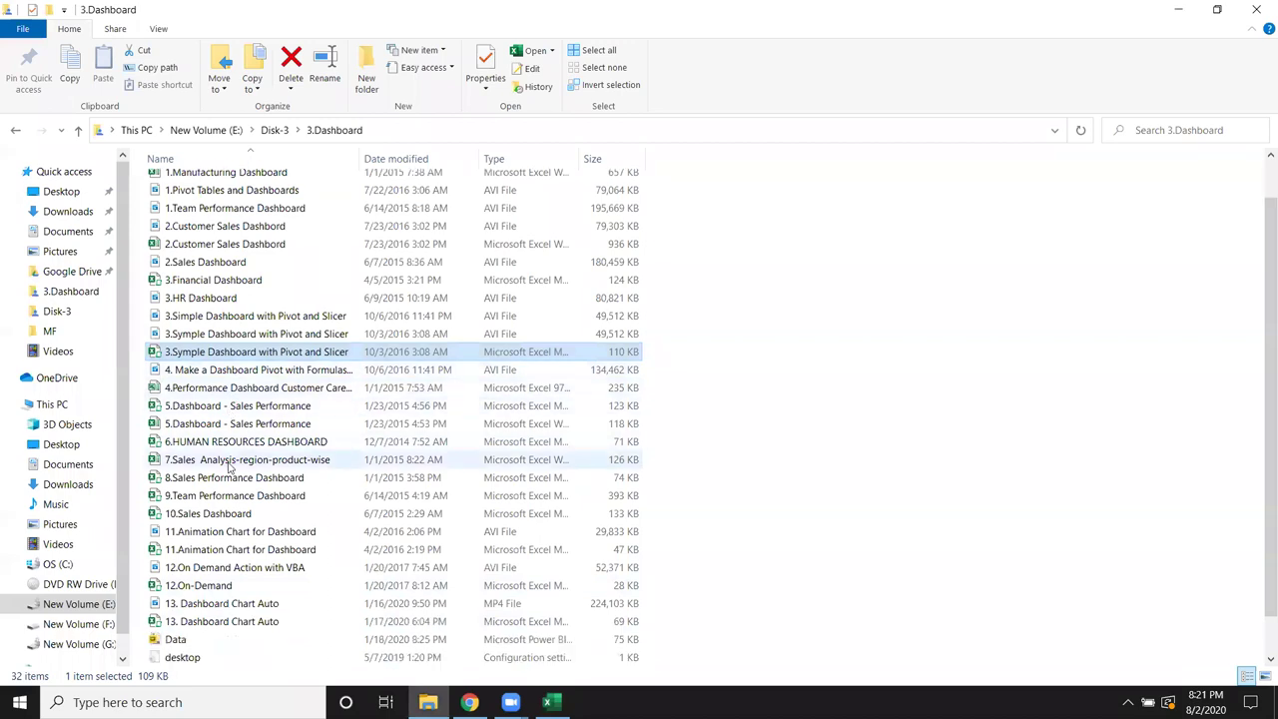
pyautogui.scroll(-1, 230, 464)
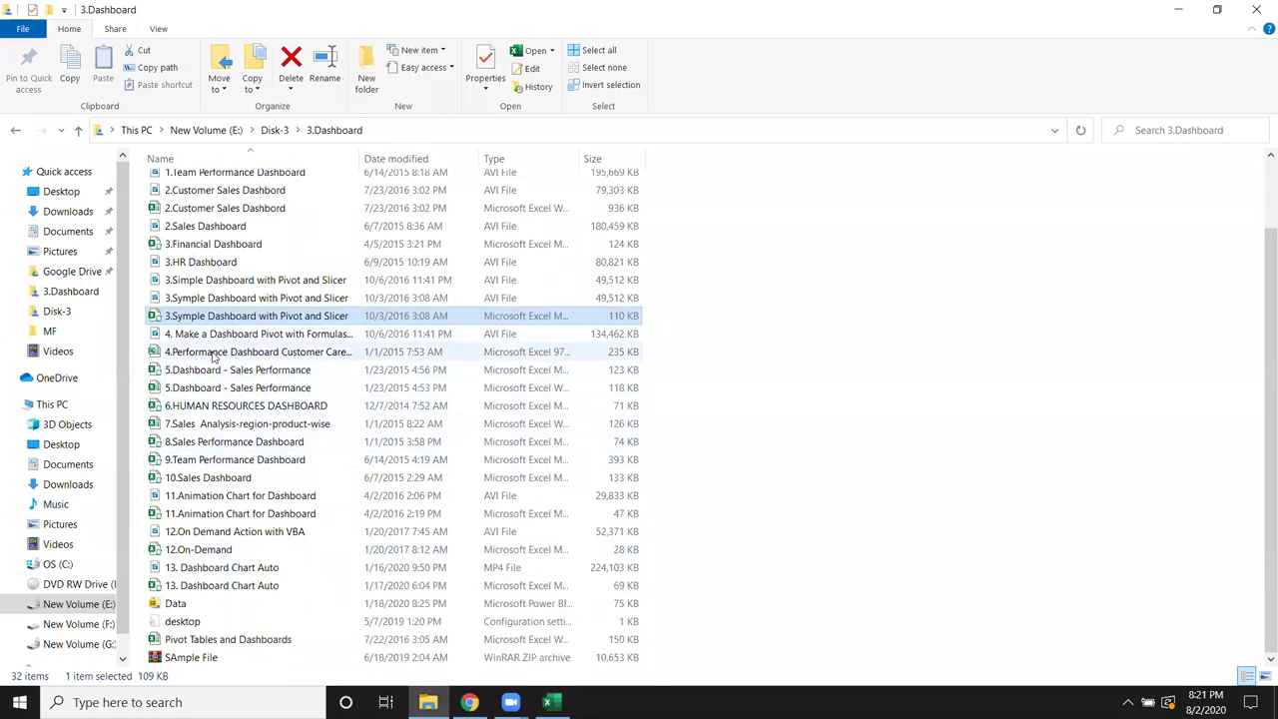
pyautogui.click(217, 407)
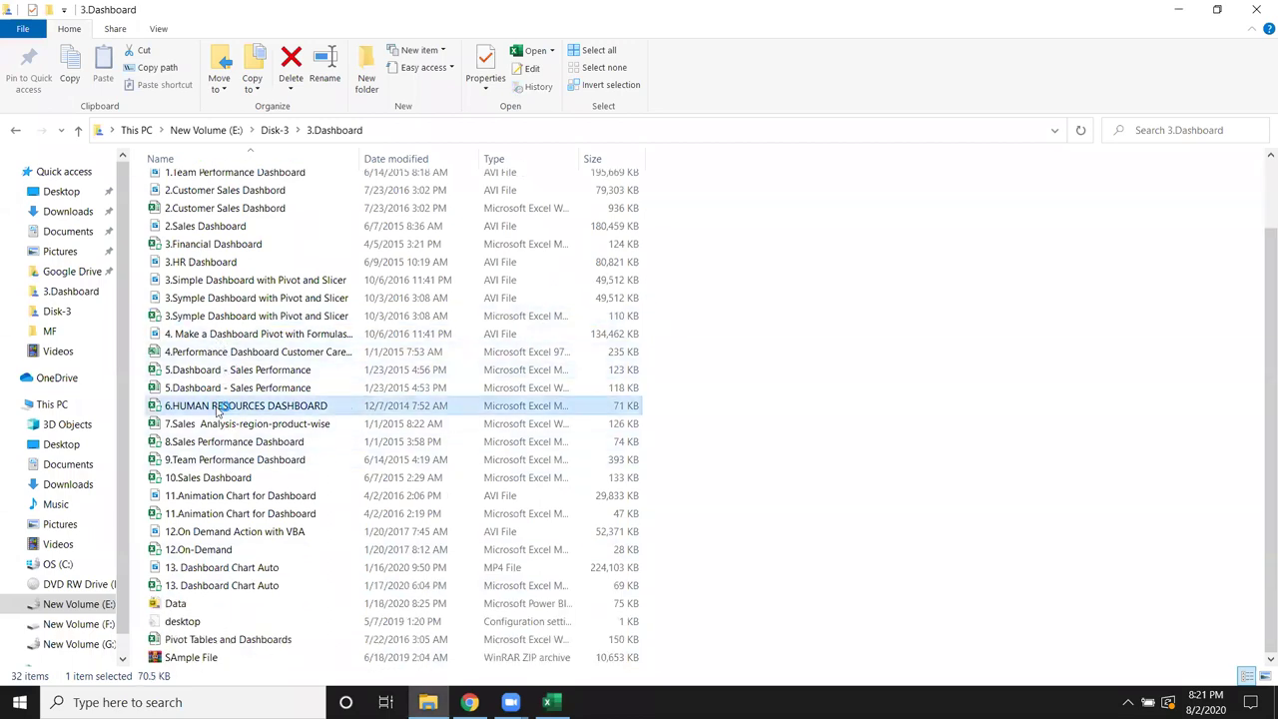
pyautogui.doubleClick(217, 407)
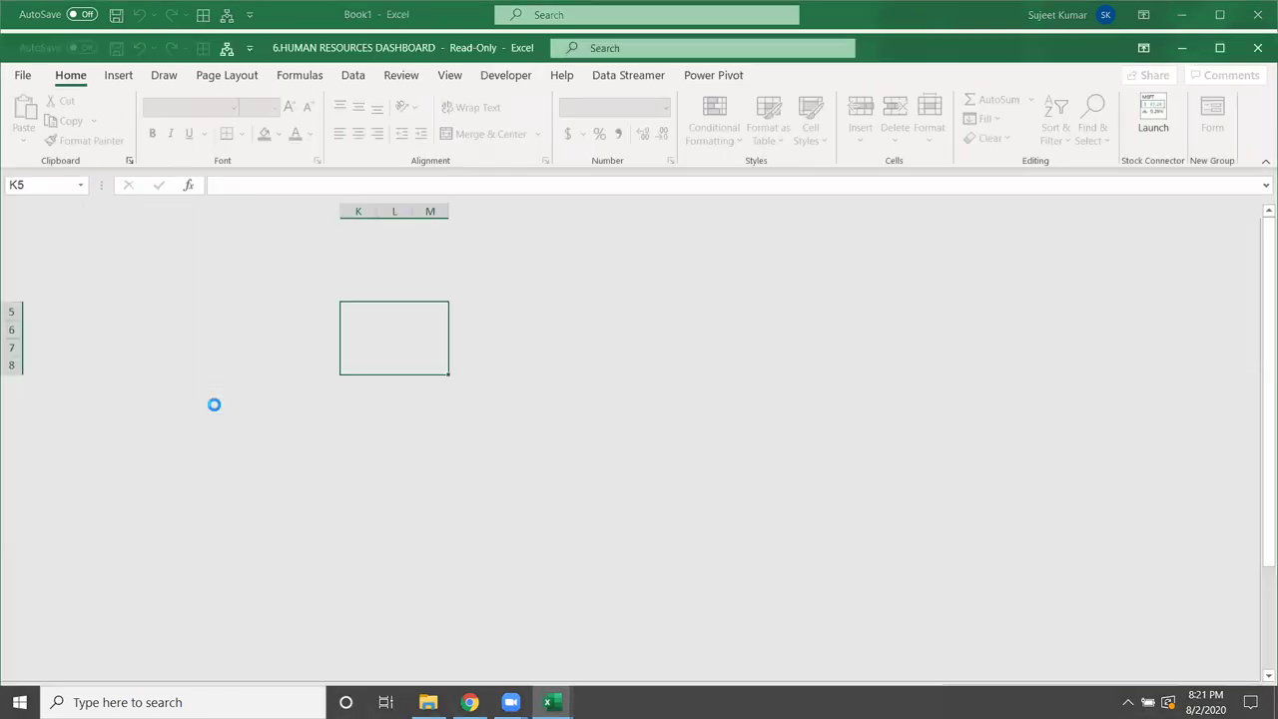
# Step: Maximize the HR dashboard window and zoom out to 62% to fit it on screen
pyautogui.scroll(-6, 368, 307)
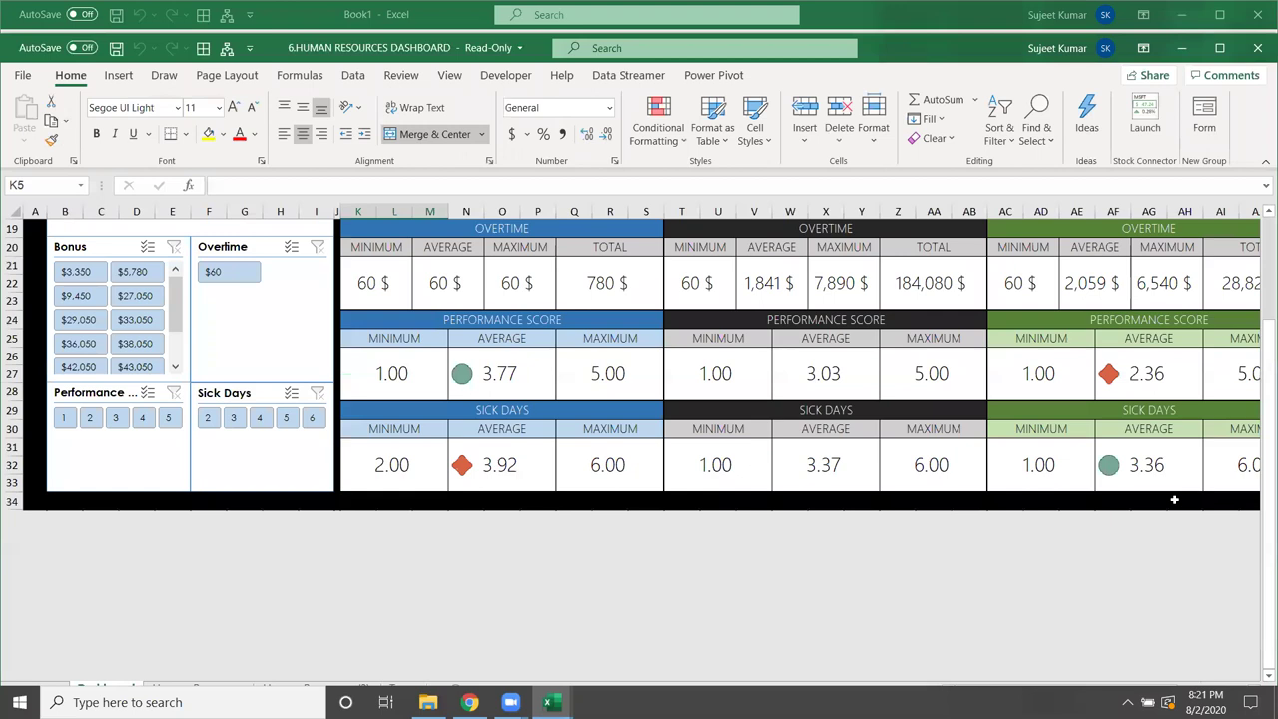
pyautogui.click(1222, 51)
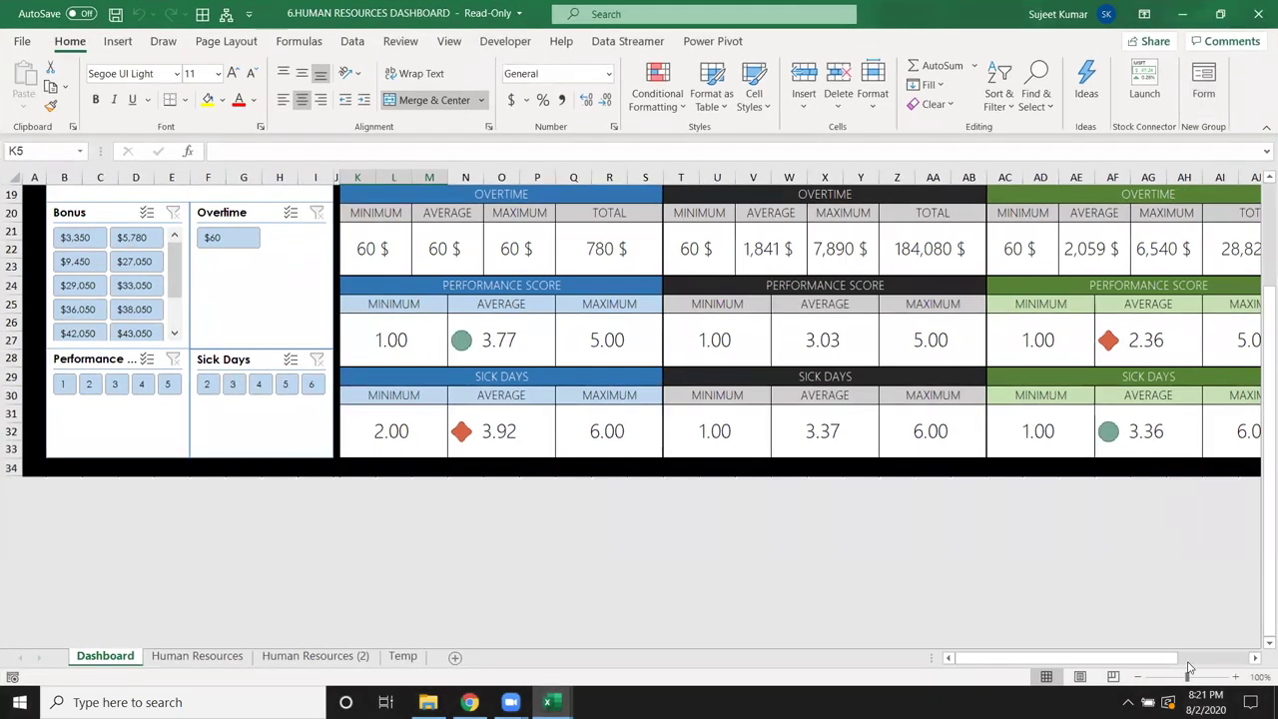
pyautogui.moveTo(1169, 677); pyautogui.dragTo(1170, 678)
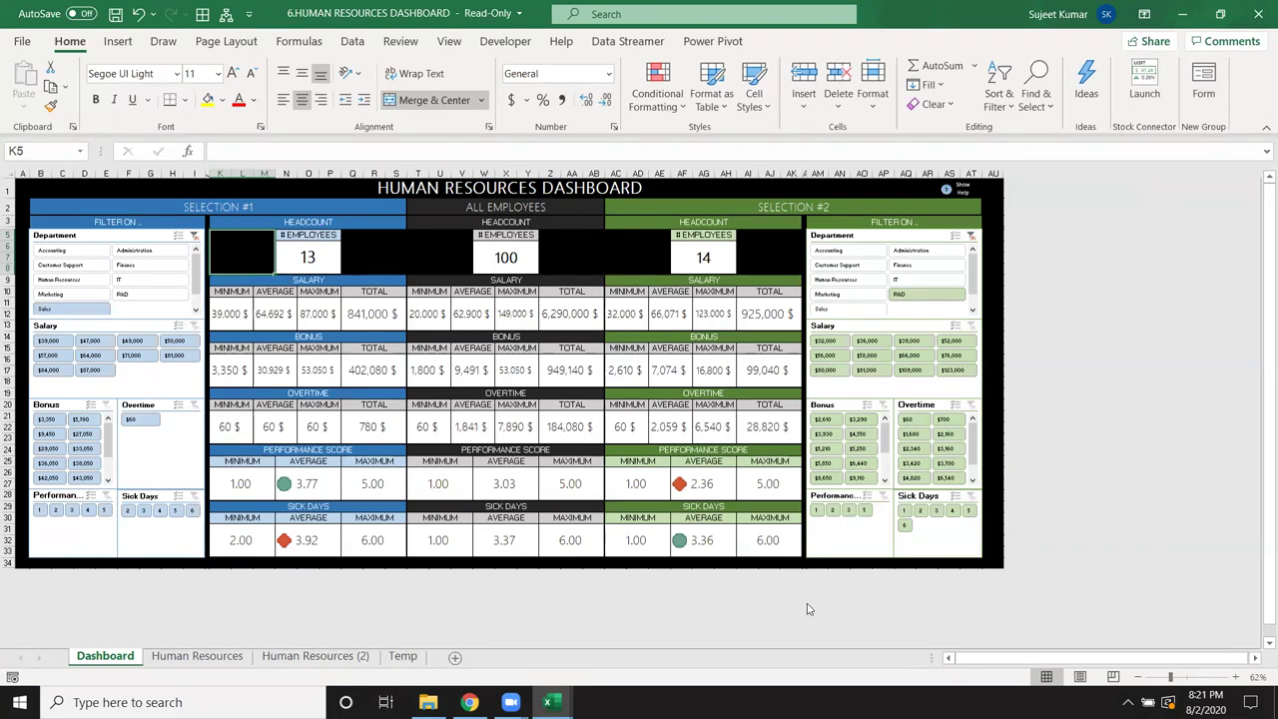
# Step: Close the HR dashboard, return Book1 to A1, minimize Excel and close the 3.Dashboard folder
pyautogui.click(1258, 20)
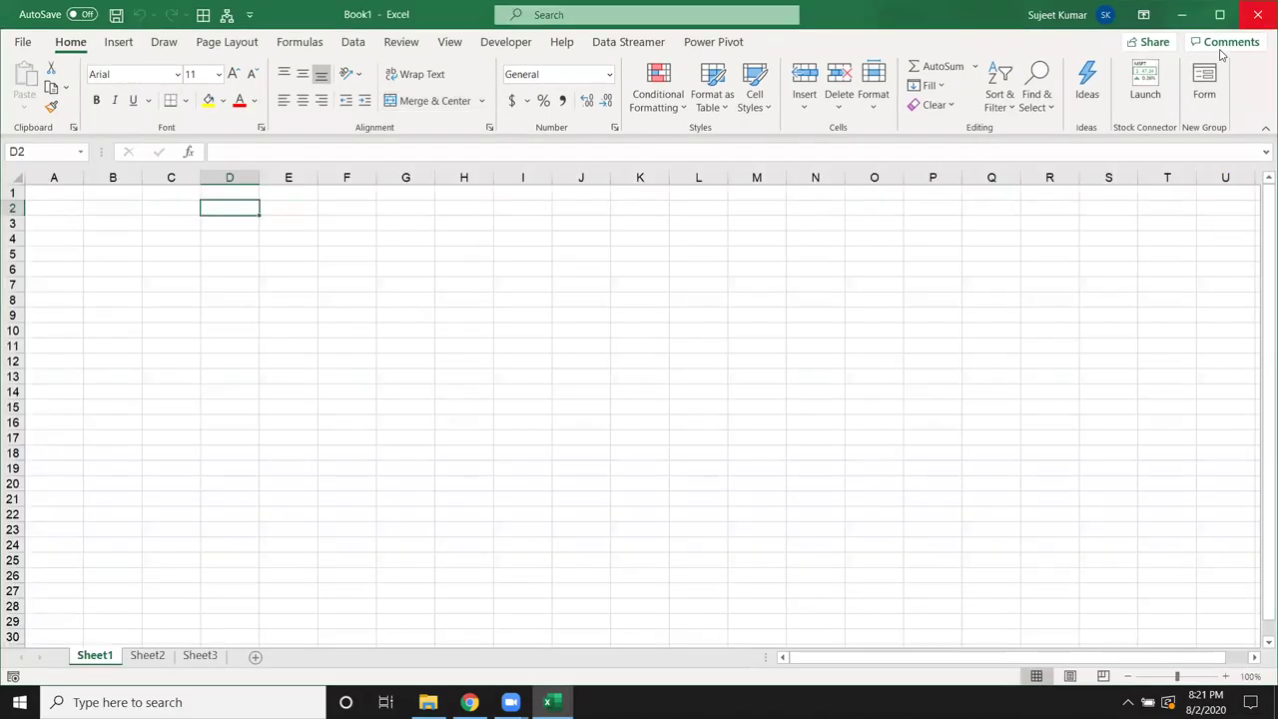
pyautogui.moveTo(239, 298); pyautogui.dragTo(240, 285)
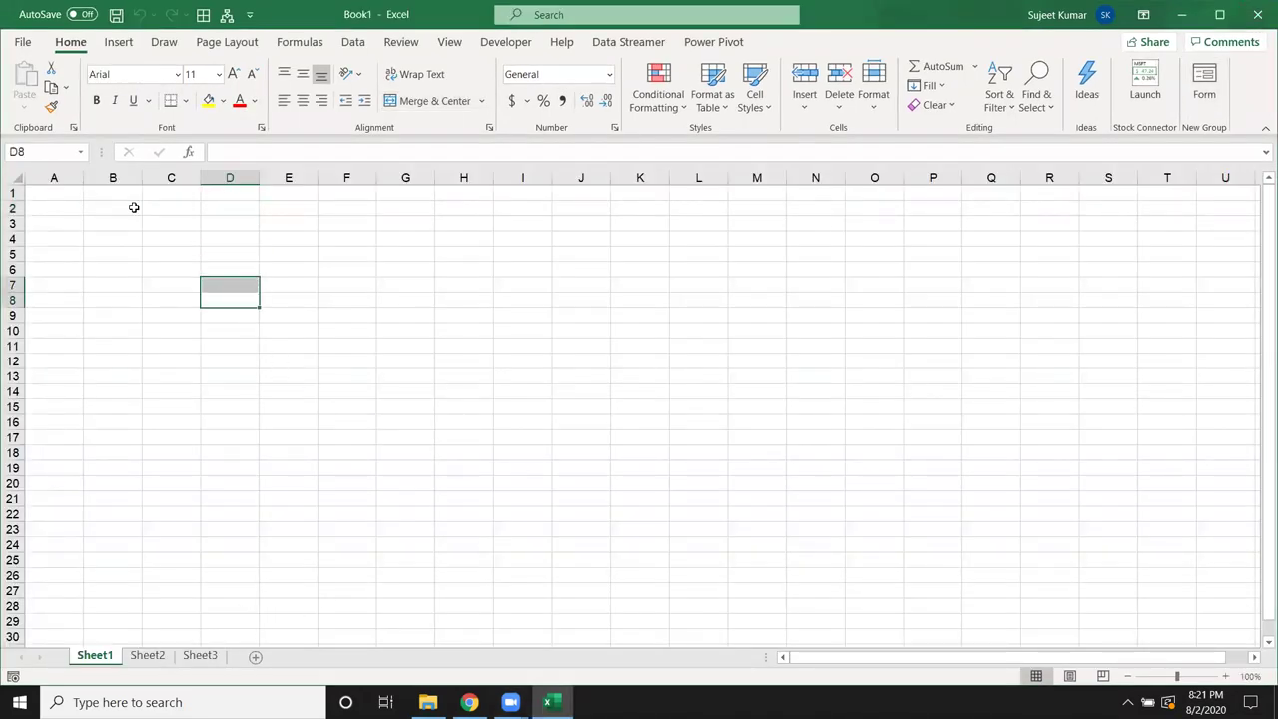
pyautogui.hotkey('ctrl', 'Home')
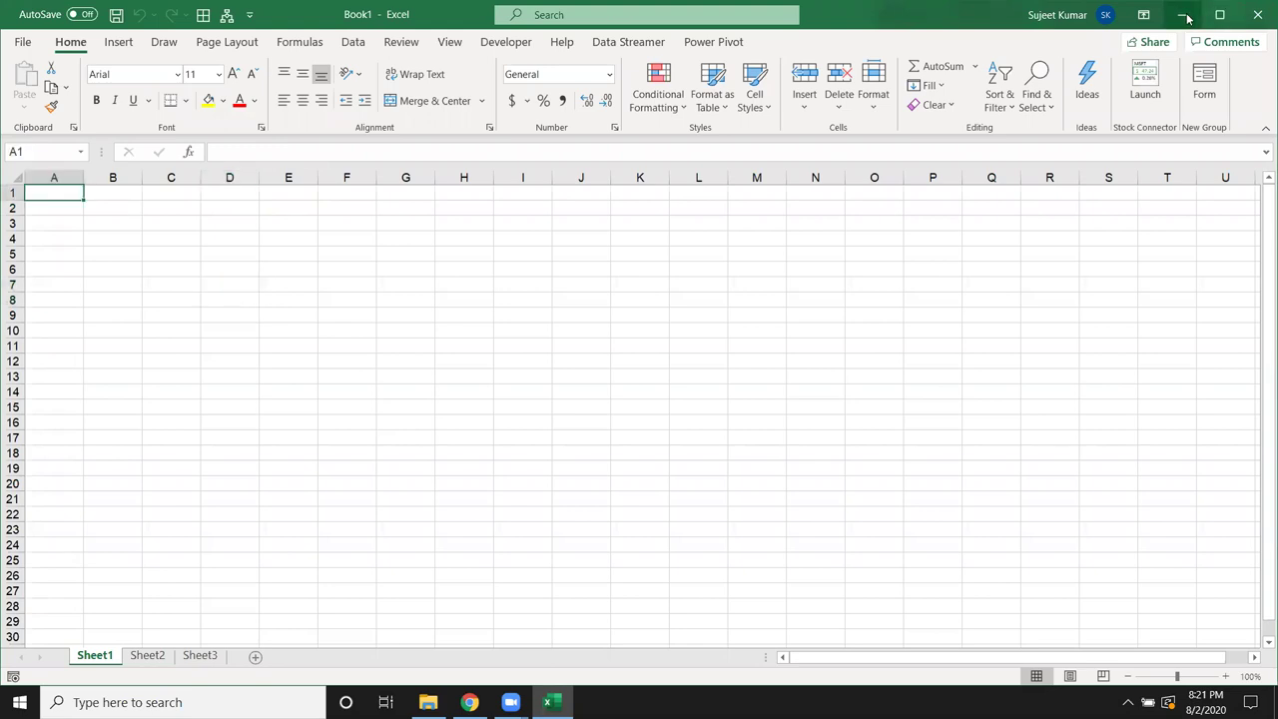
pyautogui.click(1181, 14)
pyautogui.click(1257, 10)
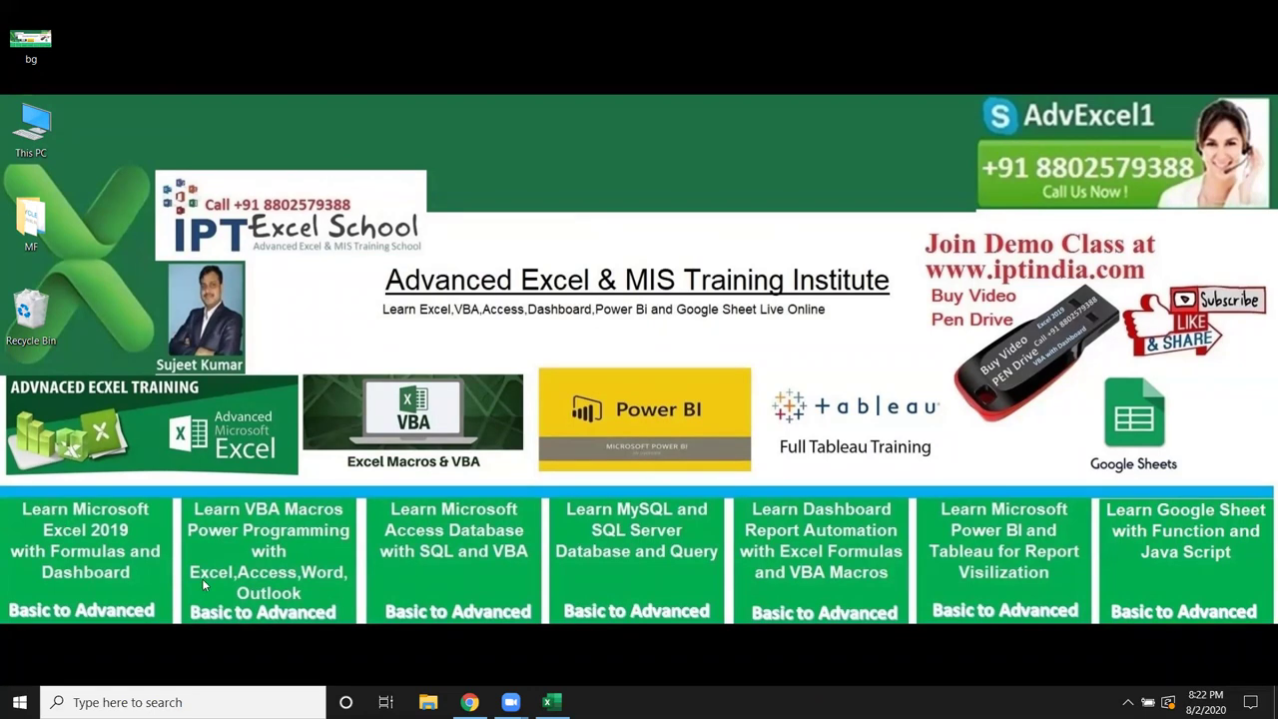
# Step: Return to the iptindia page in Chrome, go back to the home page and dismiss its popup
pyautogui.click(470, 702)
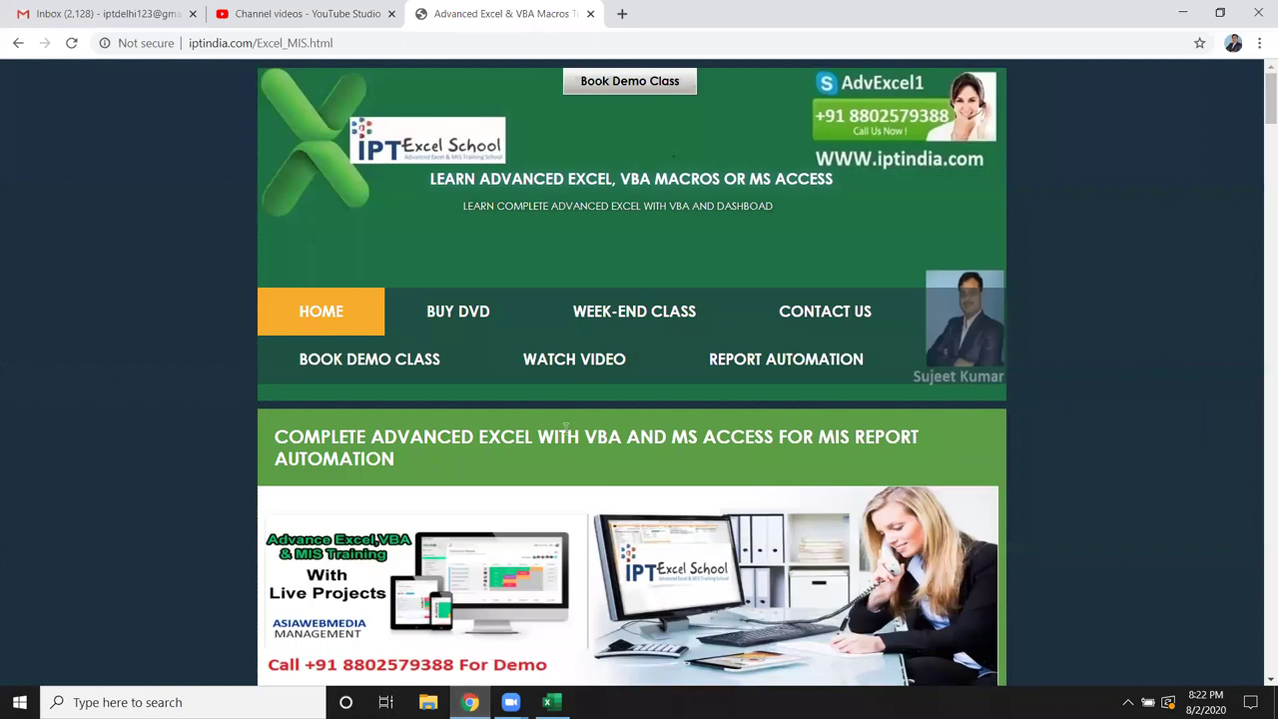
pyautogui.scroll(-3, 568, 429)
pyautogui.scroll(3, 568, 429)
pyautogui.scroll(-2, 702, 333)
pyautogui.scroll(-1, 702, 333)
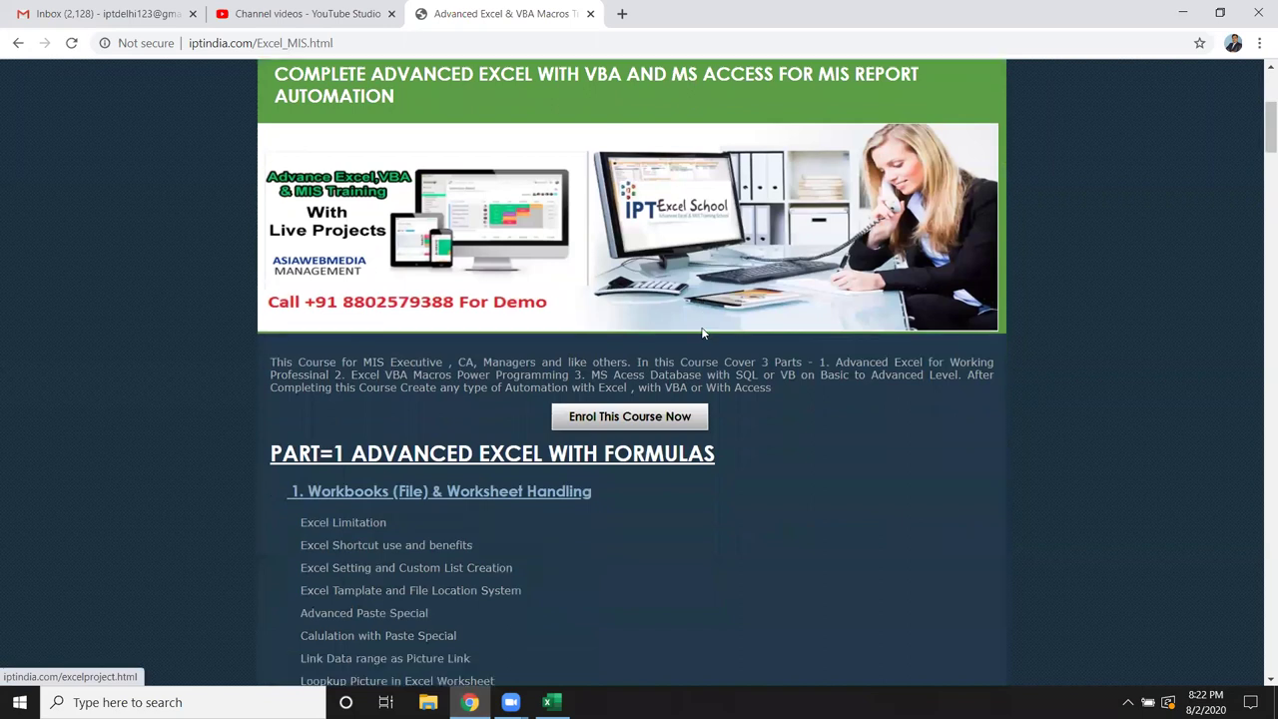
pyautogui.scroll(-3, 702, 334)
pyautogui.scroll(3, 701, 334)
pyautogui.scroll(3, 702, 333)
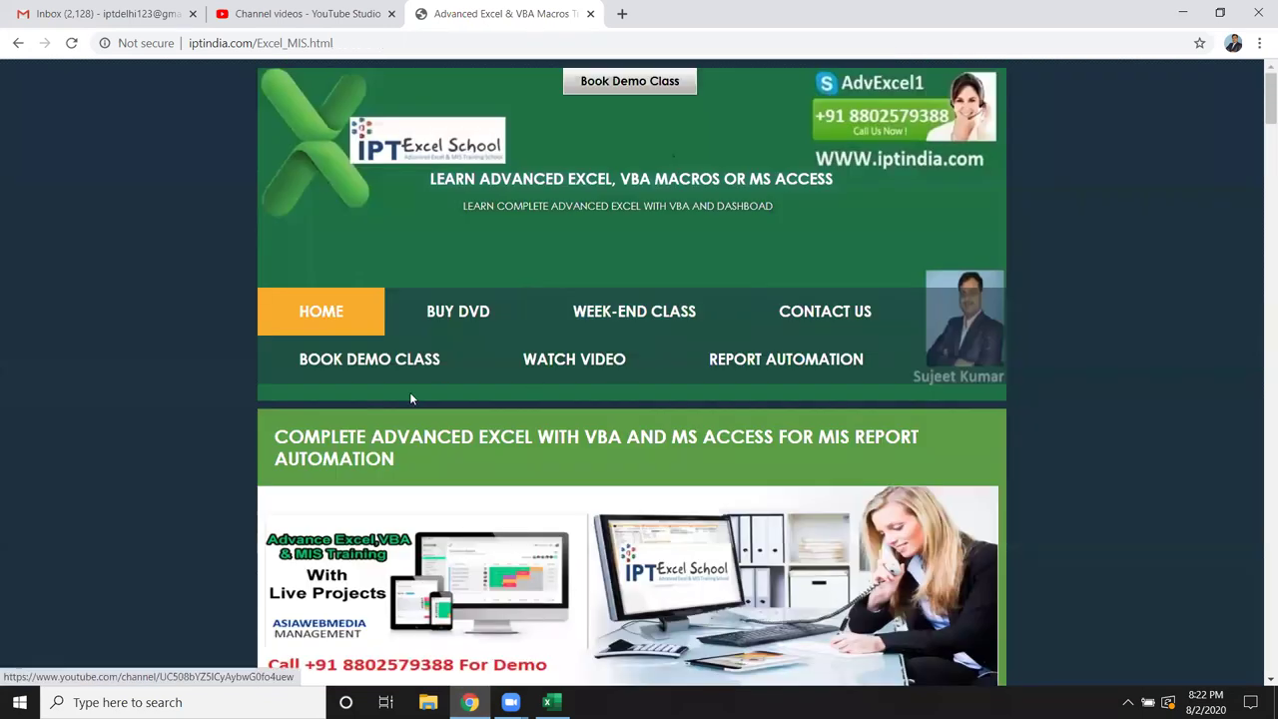
pyautogui.scroll(-1, 670, 336)
pyautogui.scroll(-2, 669, 337)
pyautogui.scroll(2, 670, 337)
pyautogui.scroll(-2, 664, 337)
pyautogui.scroll(2, 654, 339)
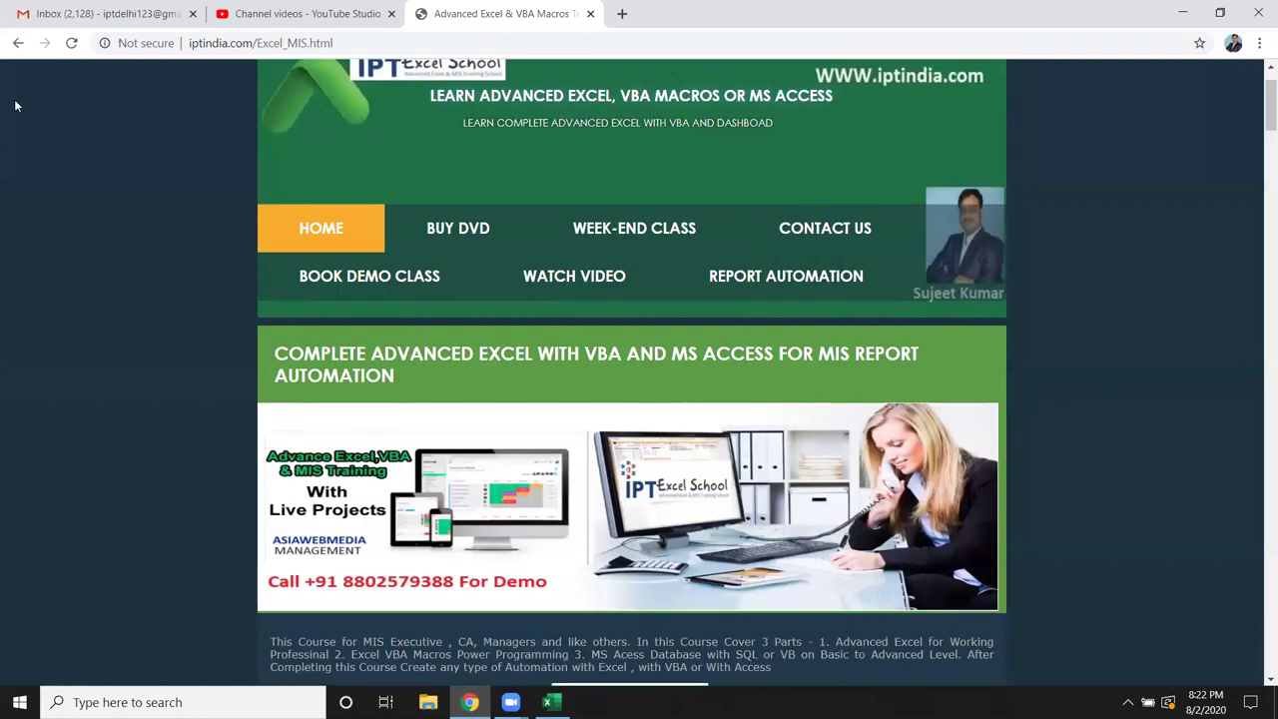
pyautogui.click(18, 43)
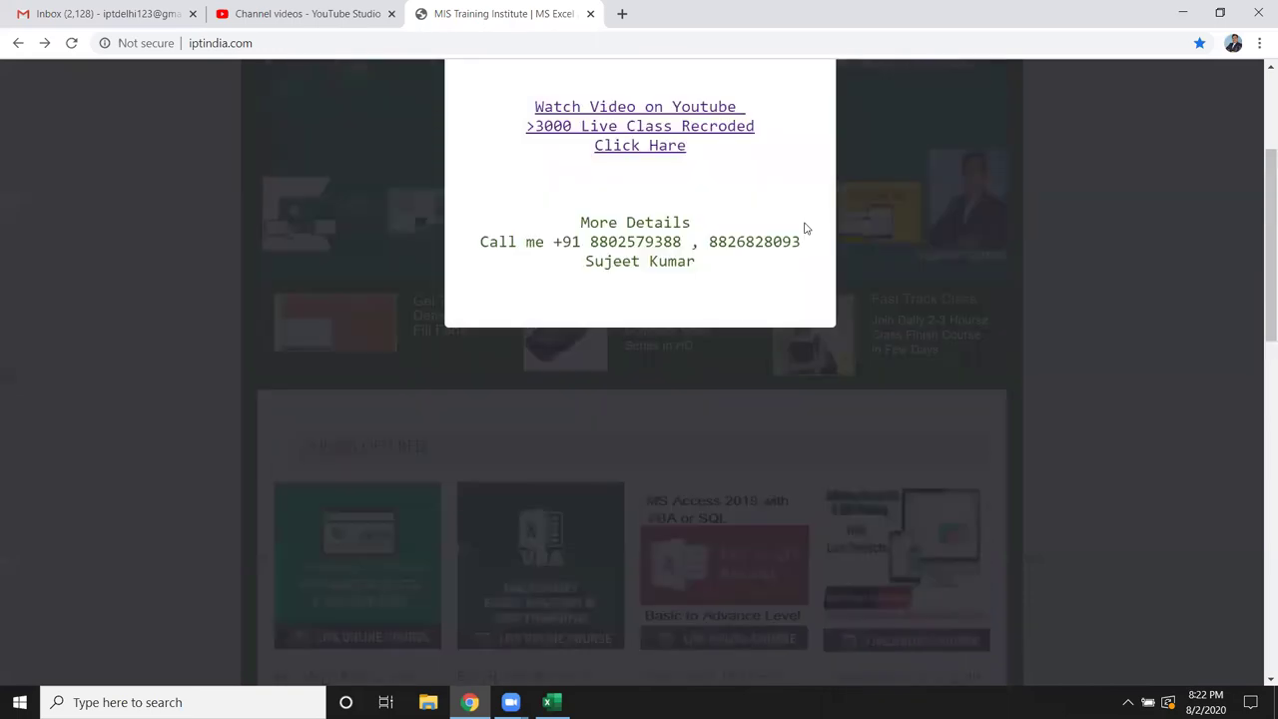
pyautogui.scroll(3, 805, 229)
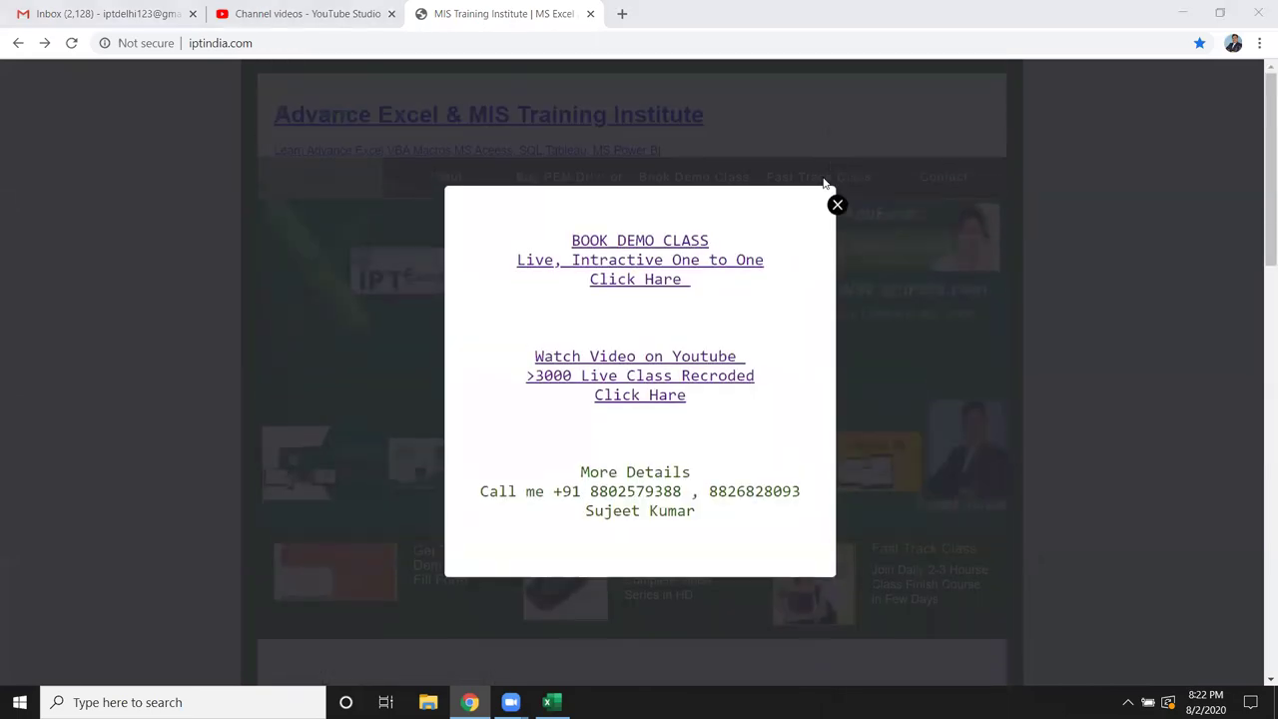
pyautogui.click(837, 204)
pyautogui.scroll(-3, 335, 533)
# Step: Open the Advanced Excel Formulas course page and review its syllabus and fees
pyautogui.click(337, 516)
pyautogui.scroll(-3, 392, 402)
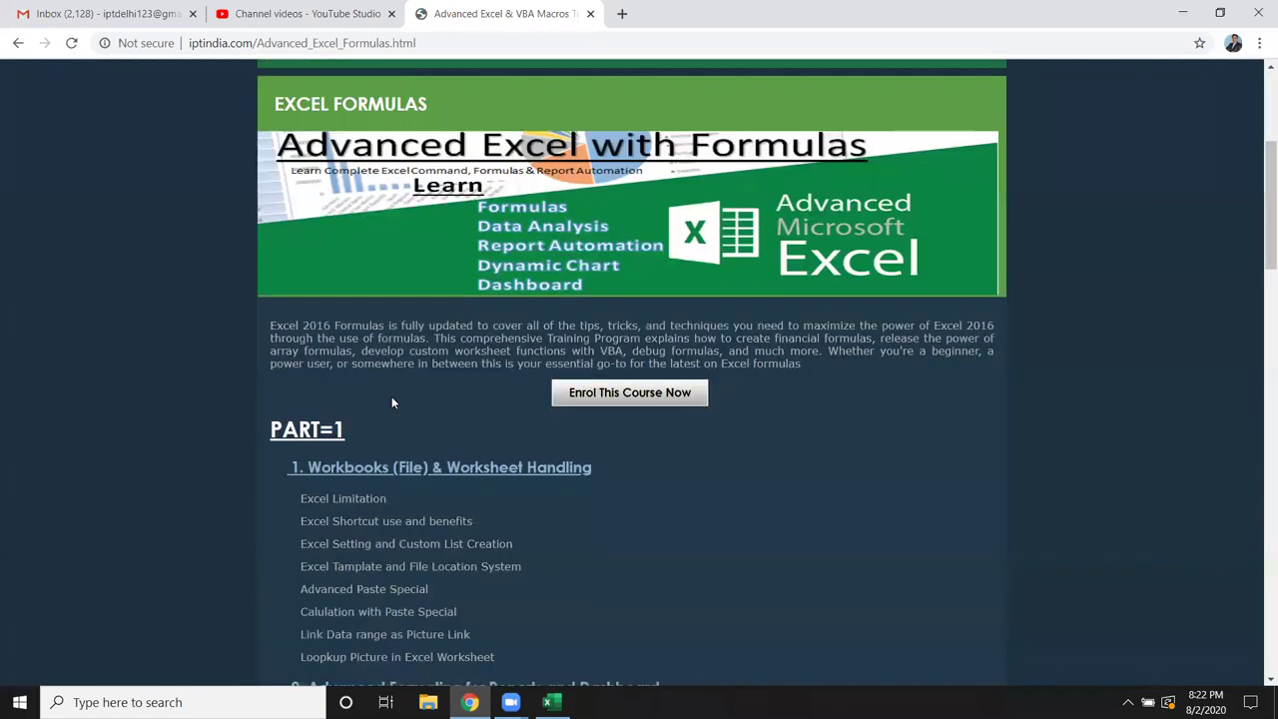
pyautogui.scroll(-1, 392, 401)
pyautogui.scroll(-2, 392, 401)
pyautogui.scroll(-2, 392, 401)
pyautogui.scroll(-3, 391, 396)
pyautogui.scroll(-1, 392, 401)
pyautogui.scroll(-2, 391, 401)
pyautogui.scroll(-2, 391, 399)
pyautogui.scroll(-3, 392, 399)
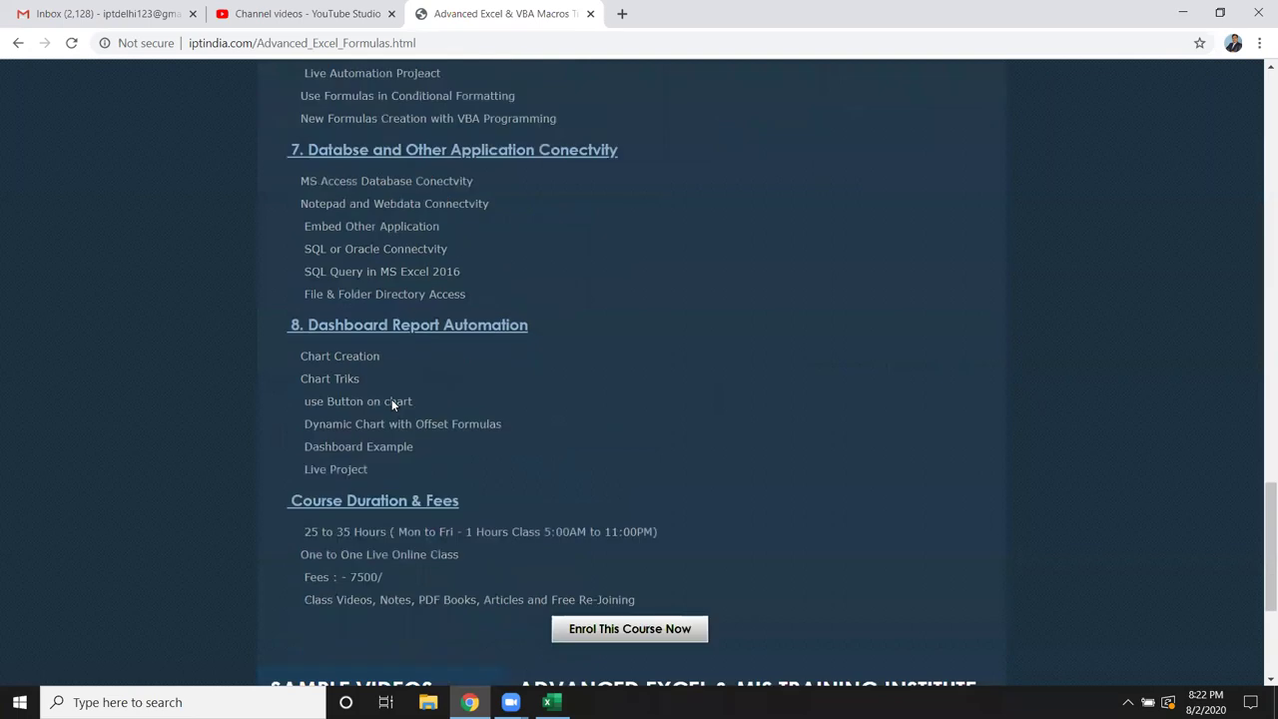
pyautogui.scroll(-2, 476, 410)
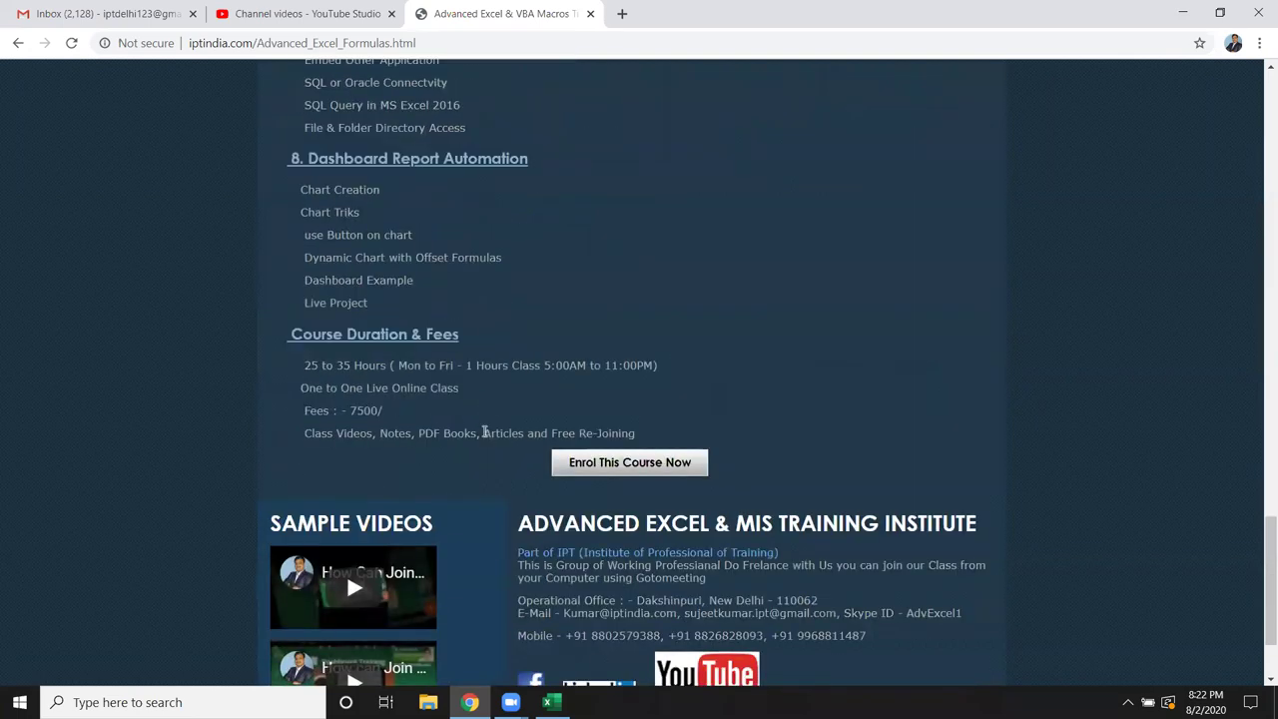
pyautogui.scroll(3, 526, 427)
pyautogui.scroll(5, 525, 426)
pyautogui.scroll(4, 525, 426)
pyautogui.scroll(5, 528, 426)
pyautogui.scroll(3, 527, 426)
pyautogui.scroll(3, 527, 424)
pyautogui.scroll(-3, 527, 422)
pyautogui.scroll(-2, 527, 427)
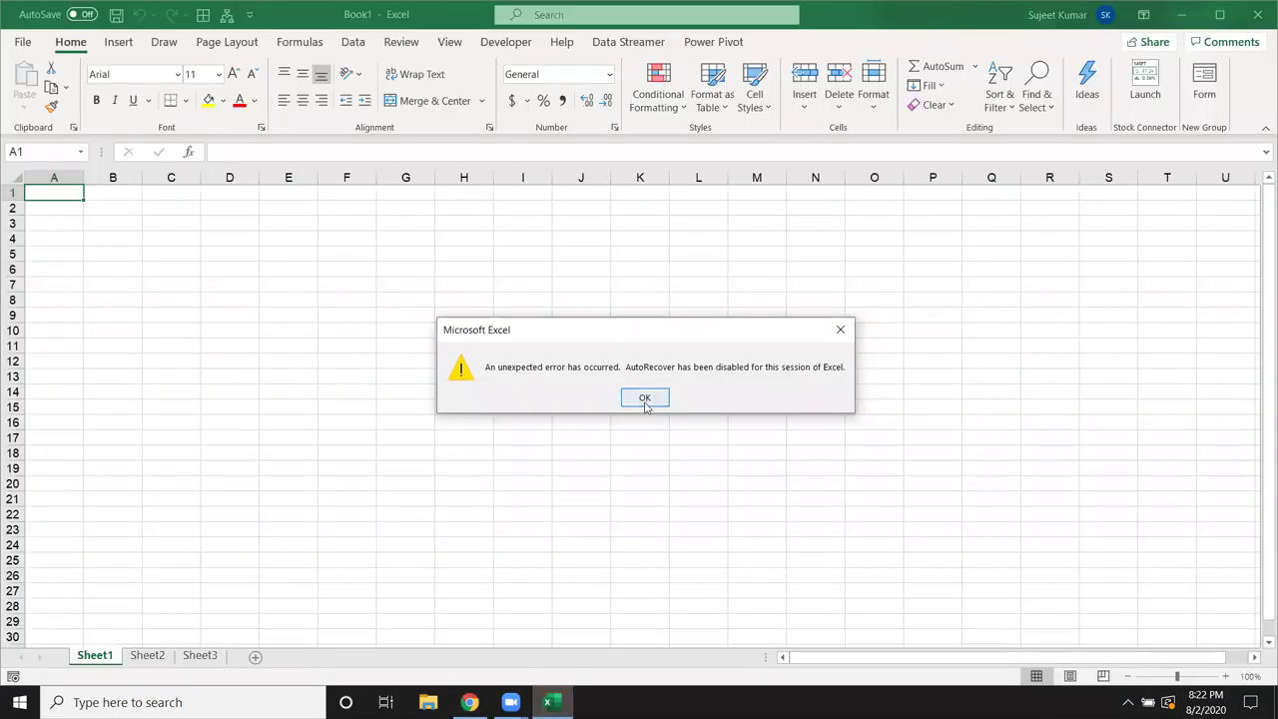
# Step: Dismiss the AutoRecover error message and select cell A3 in Book1
pyautogui.click(645, 399)
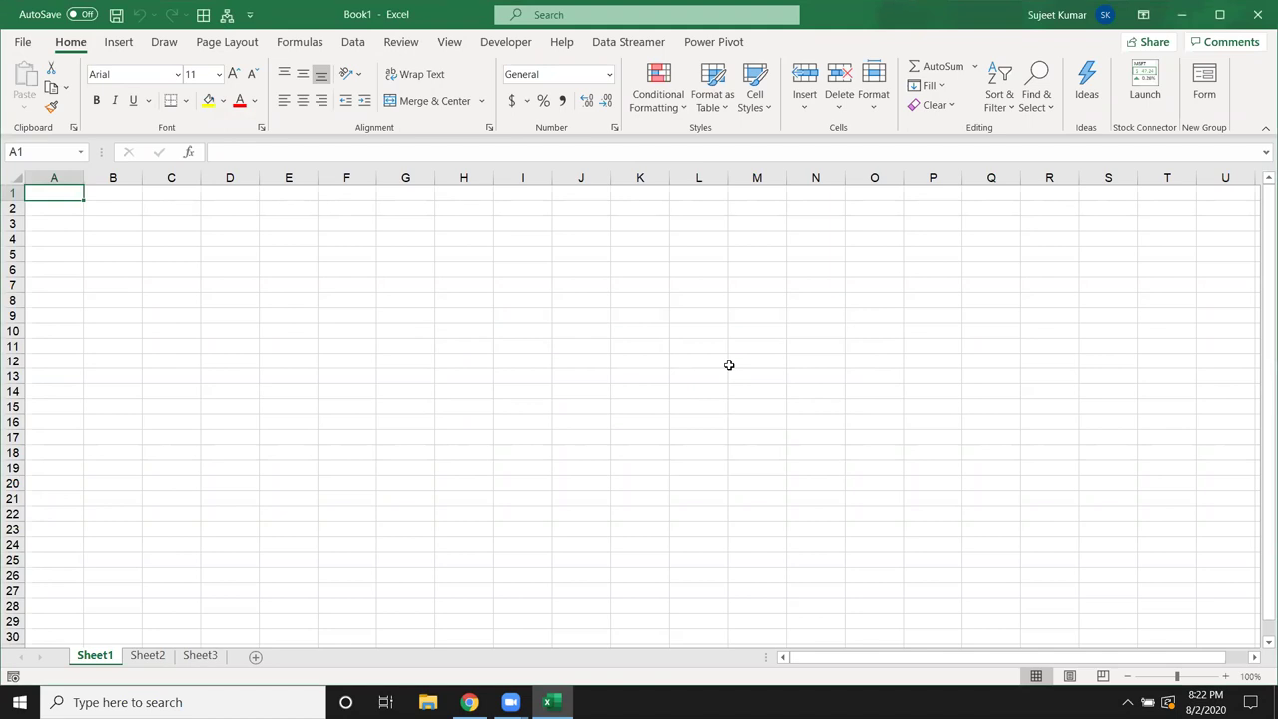
pyautogui.click(82, 228)
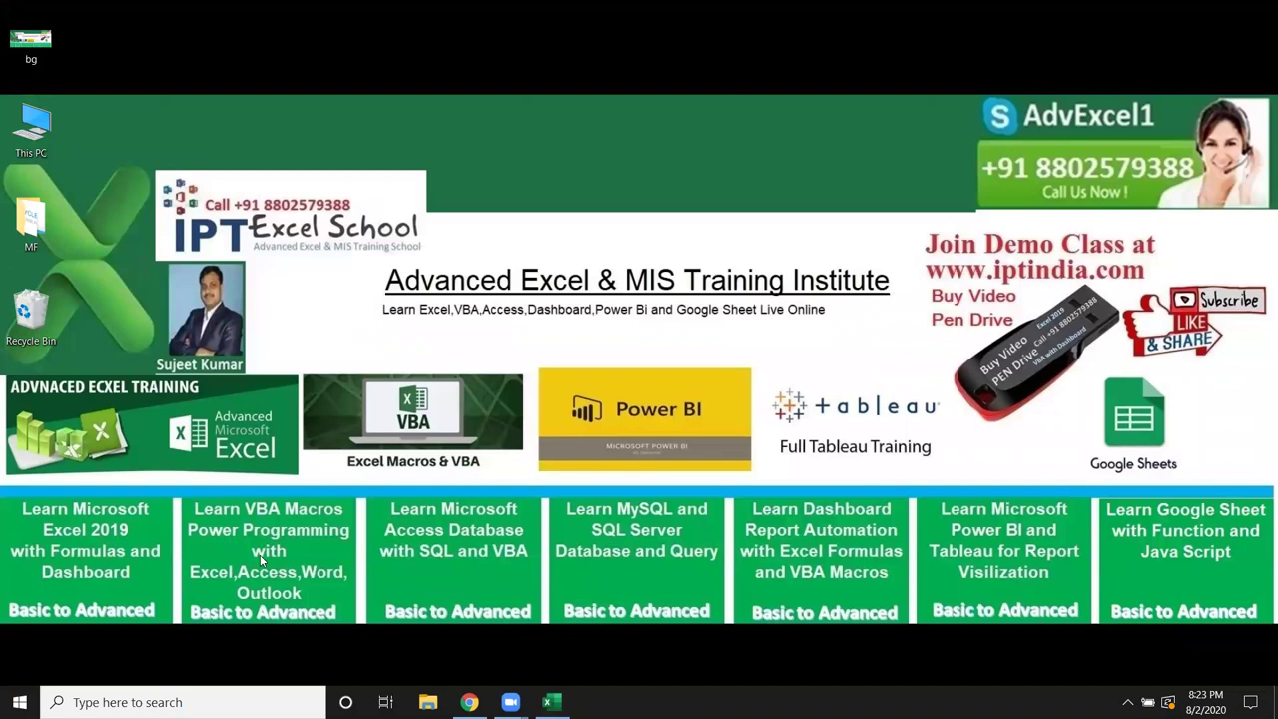
# Step: Launch Screen Recorder by searching 'scre' and start a new recording
pyautogui.press('super+s')
pyautogui.write('scre')
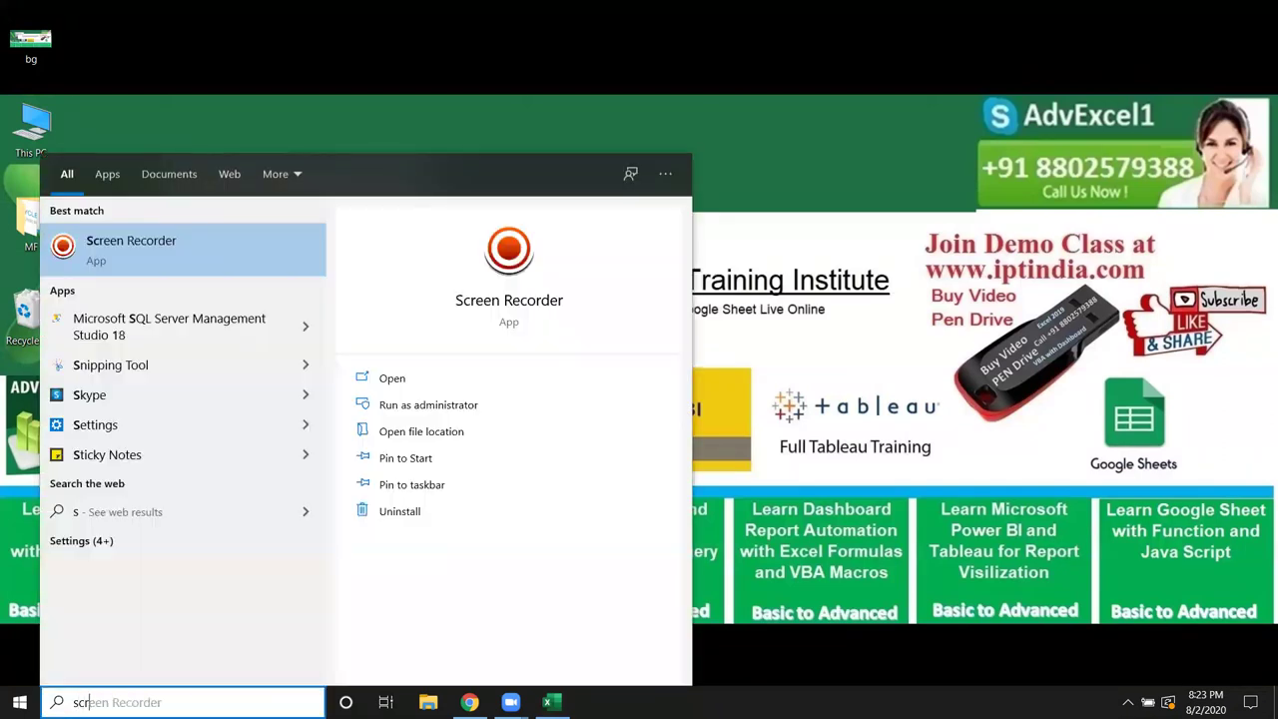
pyautogui.click(506, 300)
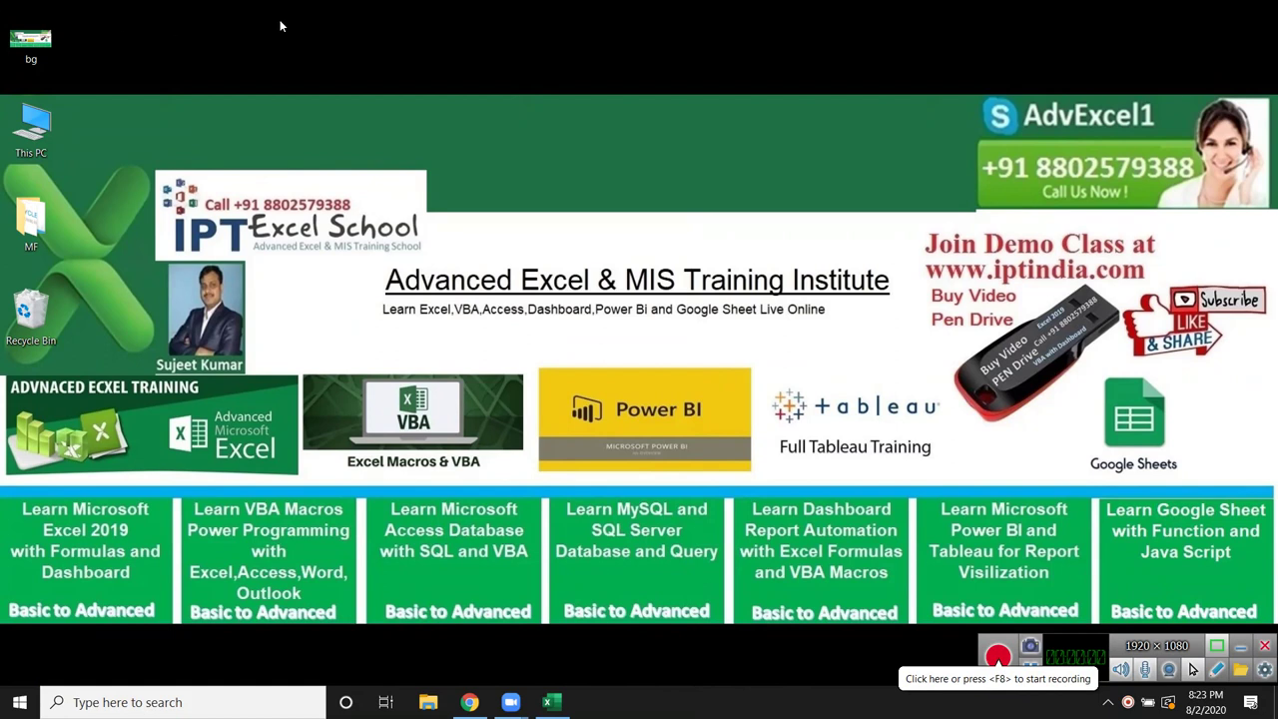
pyautogui.click(997, 656)
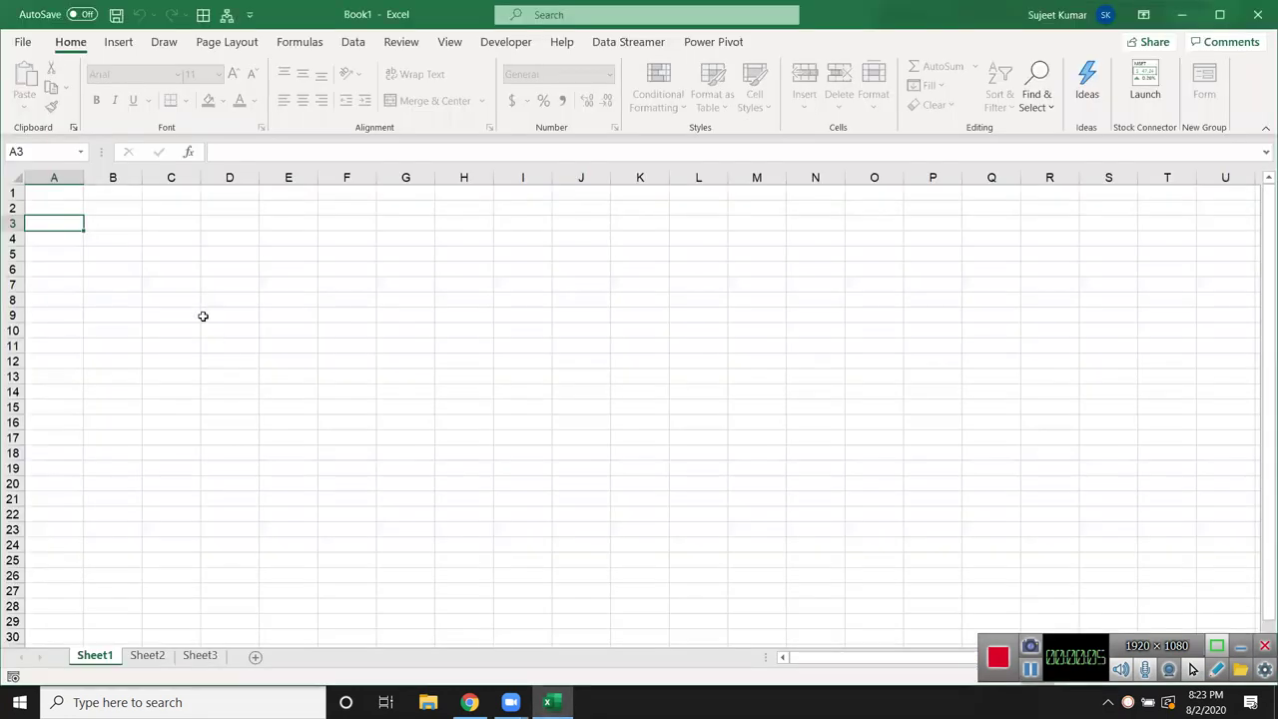
# Step: Enter JAN in B3 and AutoFill the months down to DEC in B14
pyautogui.click(137, 220)
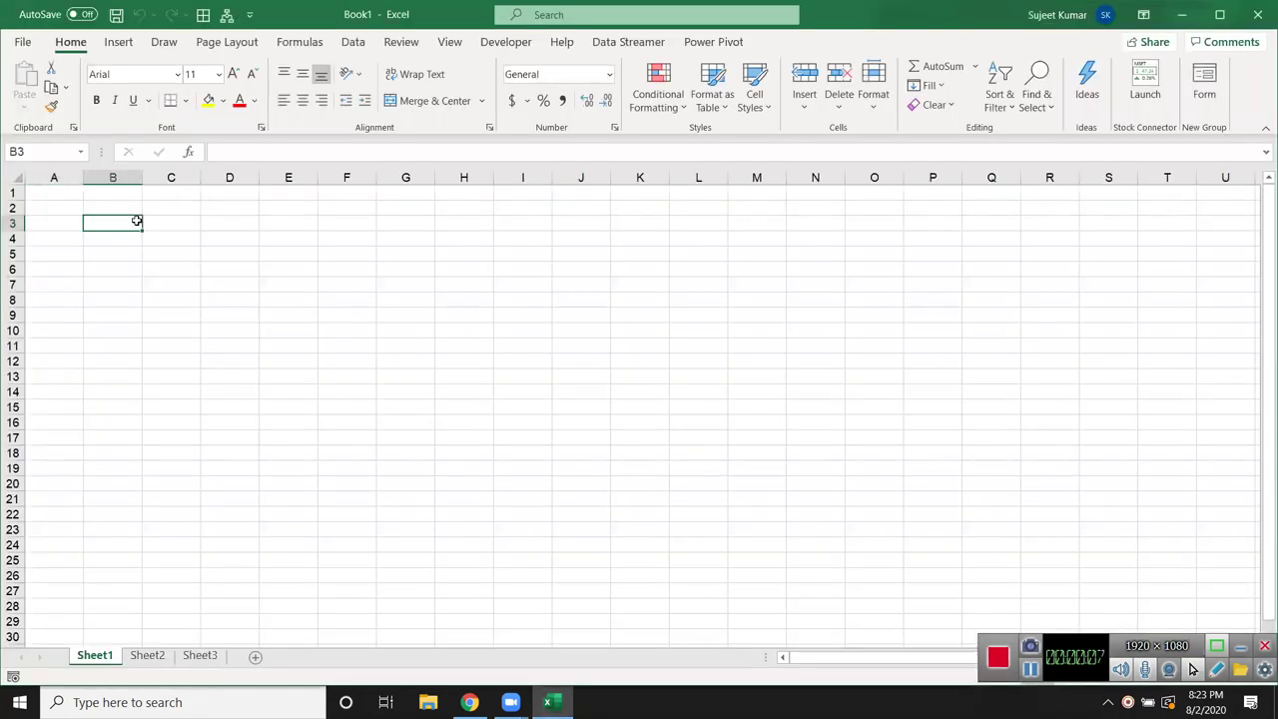
pyautogui.write('J')
pyautogui.press('Escape')
pyautogui.write('JNA')
pyautogui.press('BackSpace')
pyautogui.press('BackSpace')
pyautogui.press('BackSpace')
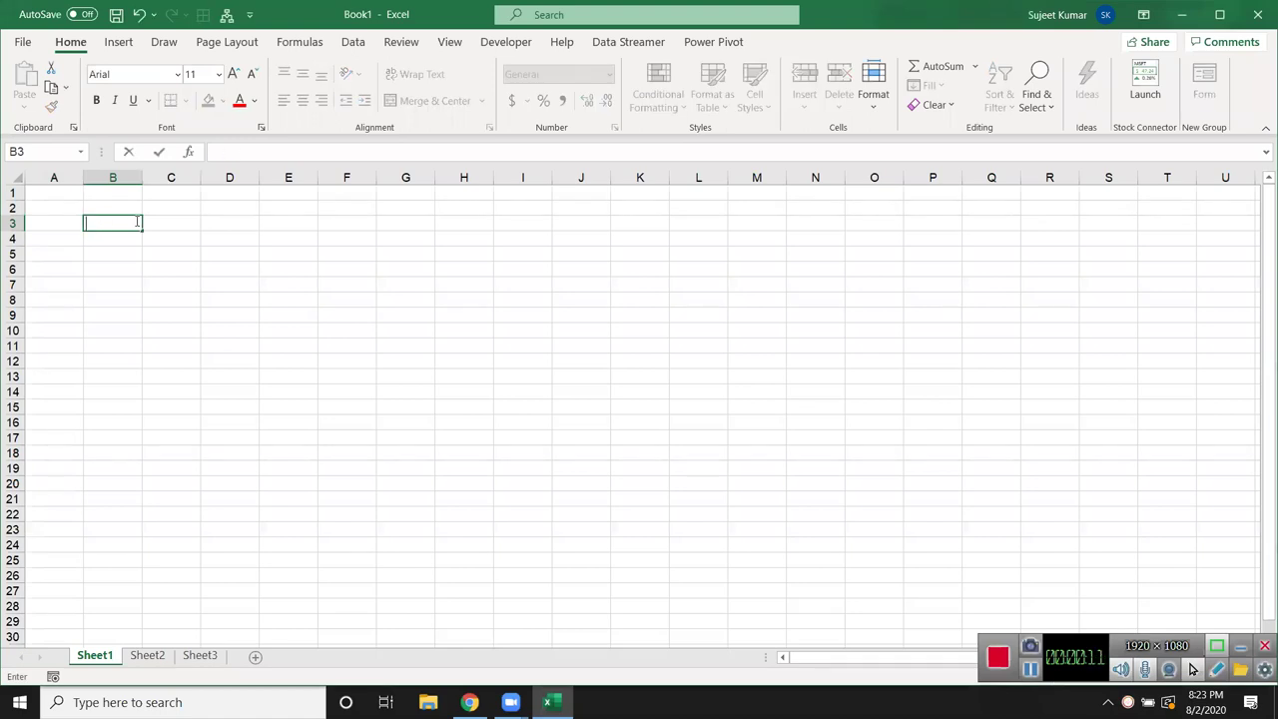
pyautogui.write('J')
pyautogui.press('BackSpace')
pyautogui.write('AN')
pyautogui.press('Return')
pyautogui.click(131, 221)
pyautogui.moveTo(145, 229); pyautogui.dragTo(150, 407)
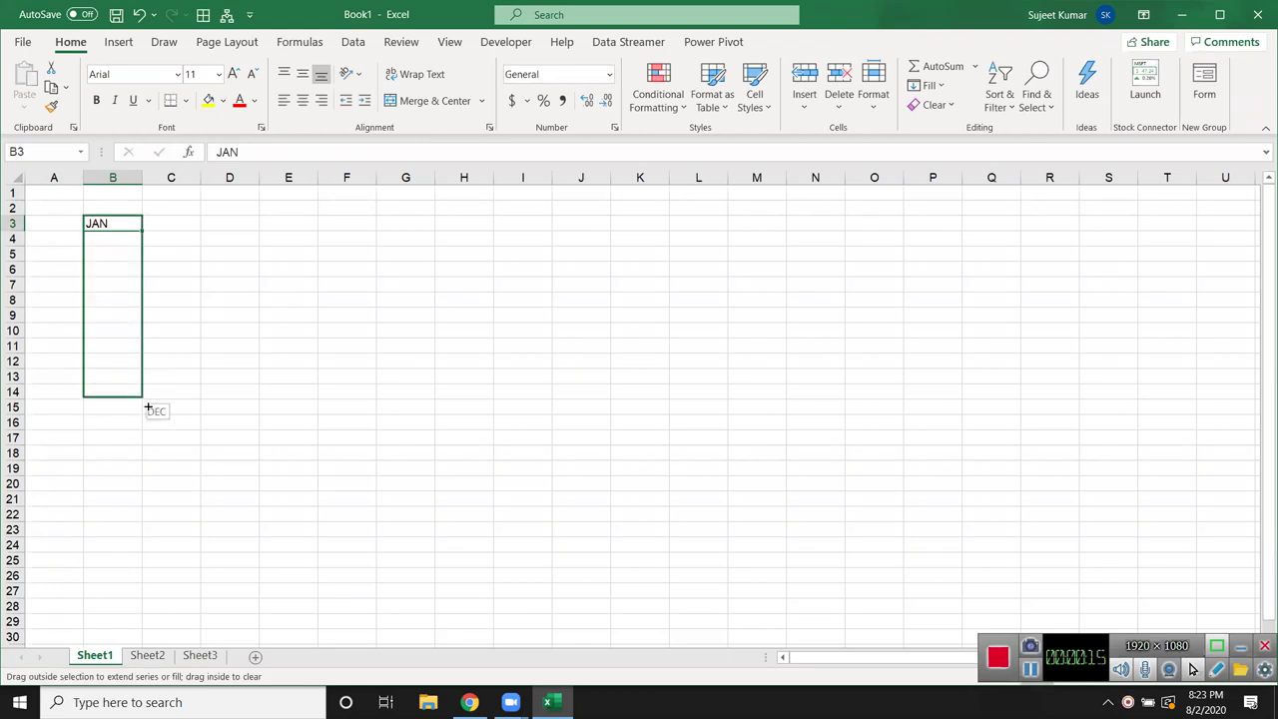
pyautogui.scroll(4, 150, 407)
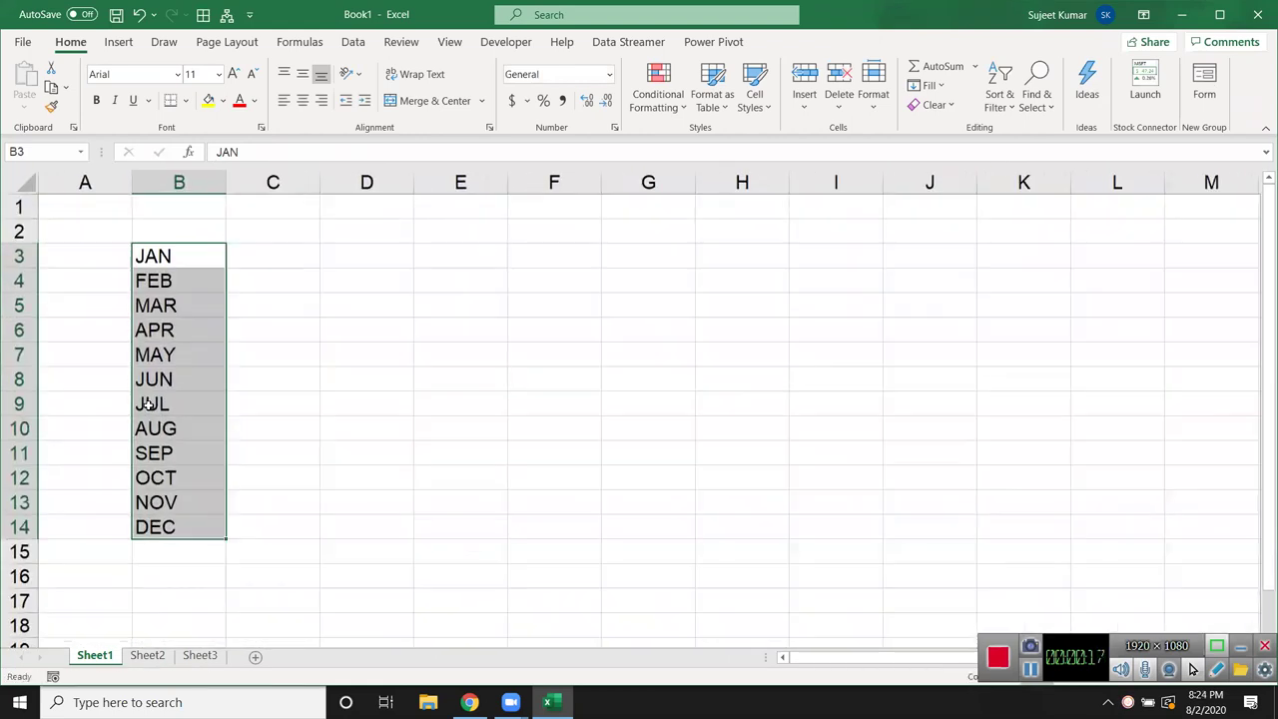
# Step: Enter Sun in C3 and AutoFill the weekday names down to C14
pyautogui.click(257, 258)
pyautogui.write('Sun')
pyautogui.click(260, 321)
pyautogui.click(293, 253)
pyautogui.moveTo(320, 267)
pyautogui.mouseDown()
pyautogui.moveTo(286, 453)
pyautogui.moveTo(254, 530)
pyautogui.mouseUp()
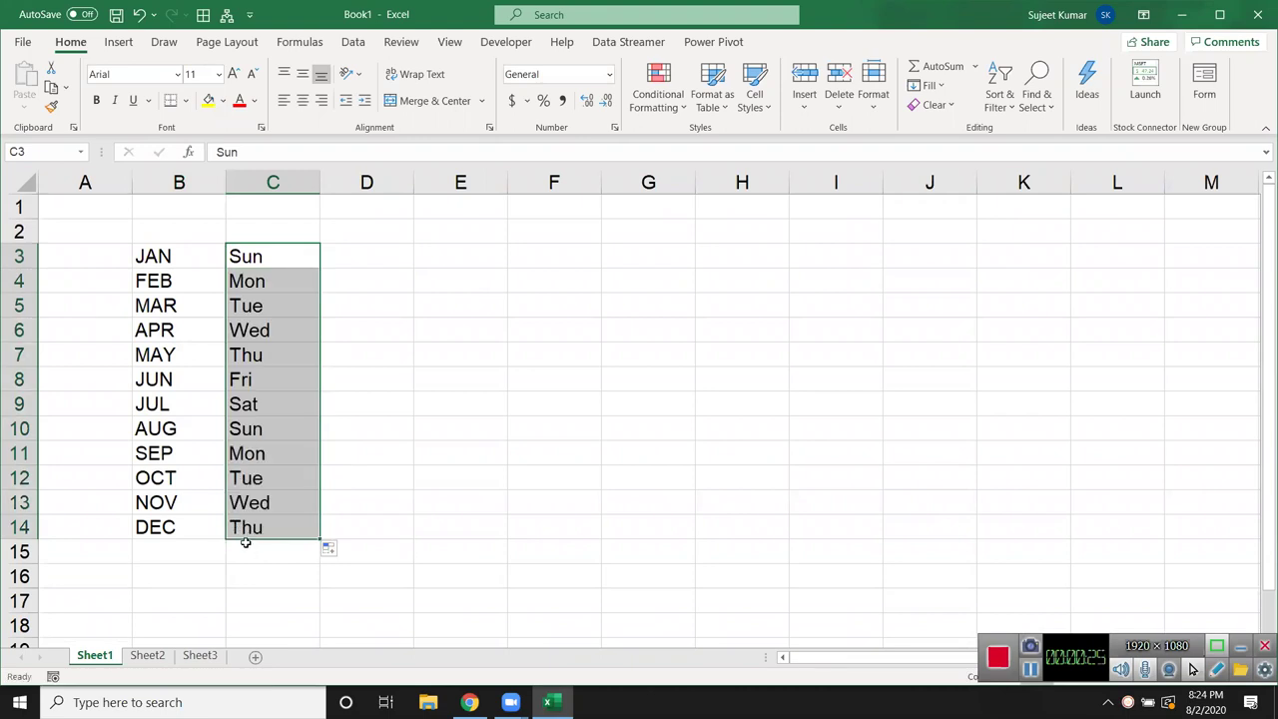
# Step: Enter Puja in D3 and AutoFill down to D14 with the custom name series through Uday
pyautogui.click(374, 259)
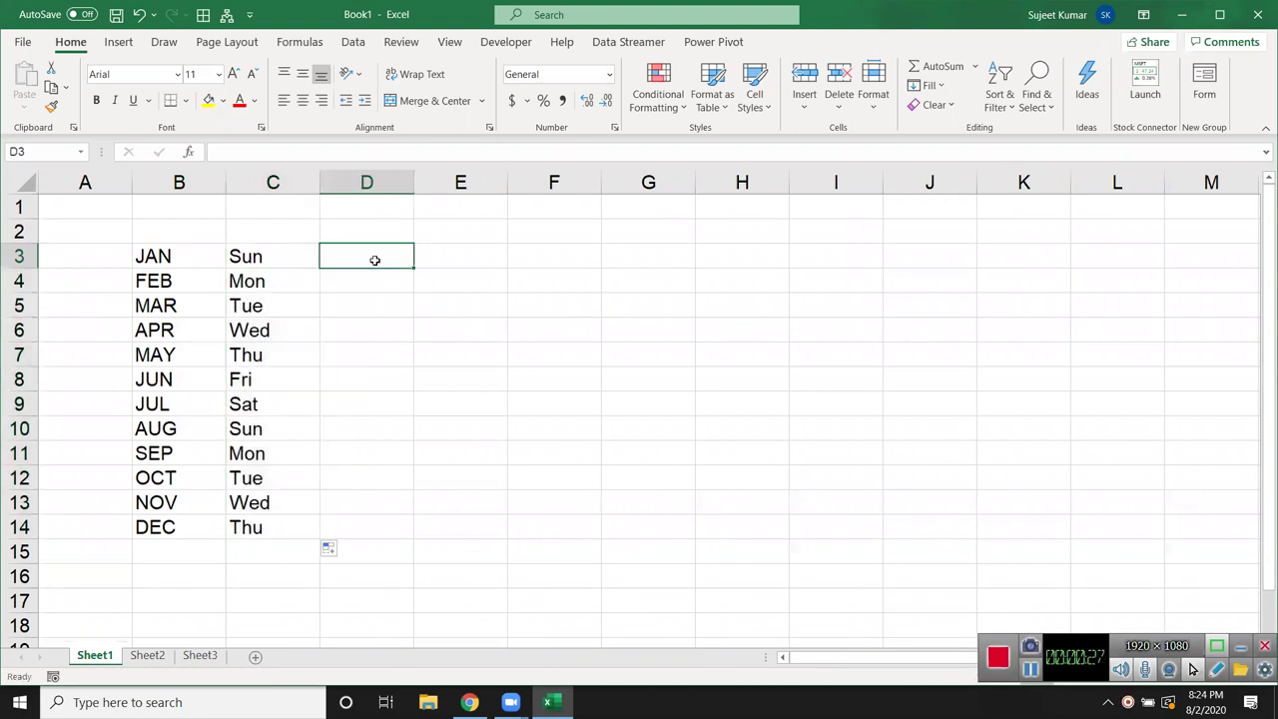
pyautogui.write('Puja')
pyautogui.press('Return')
pyautogui.press('Return')
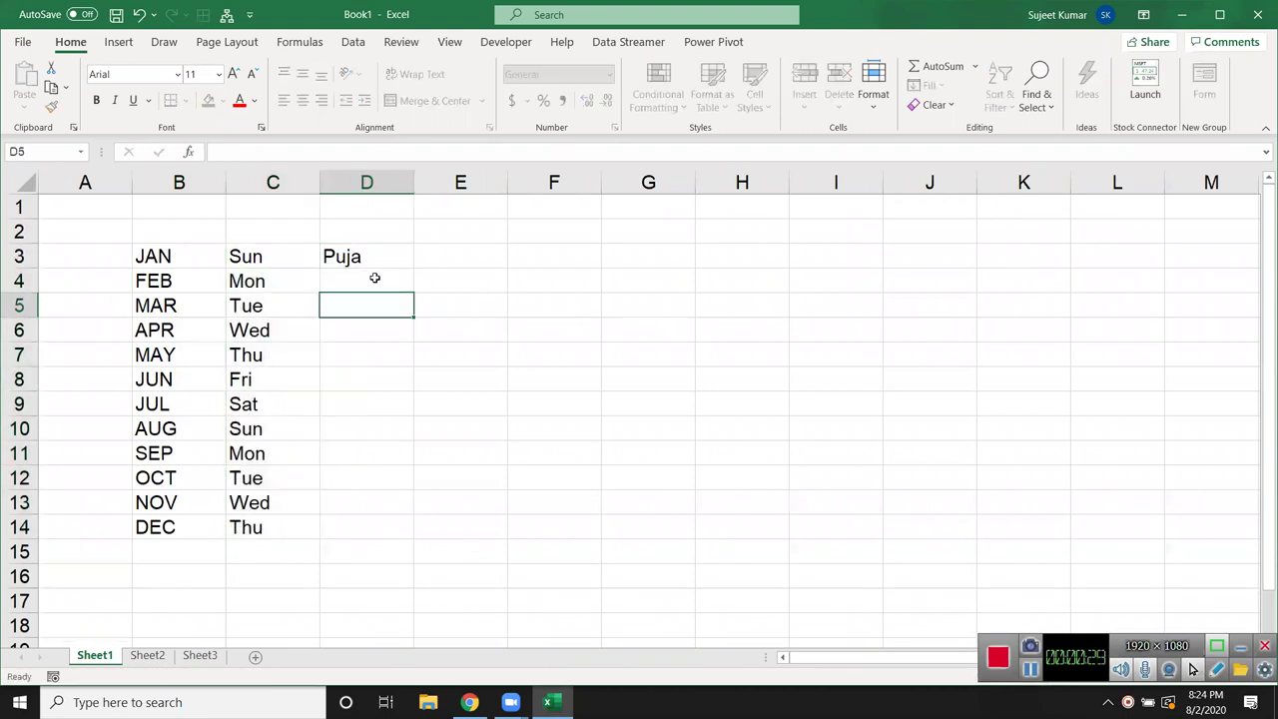
pyautogui.press('Up')
pyautogui.press('Up')
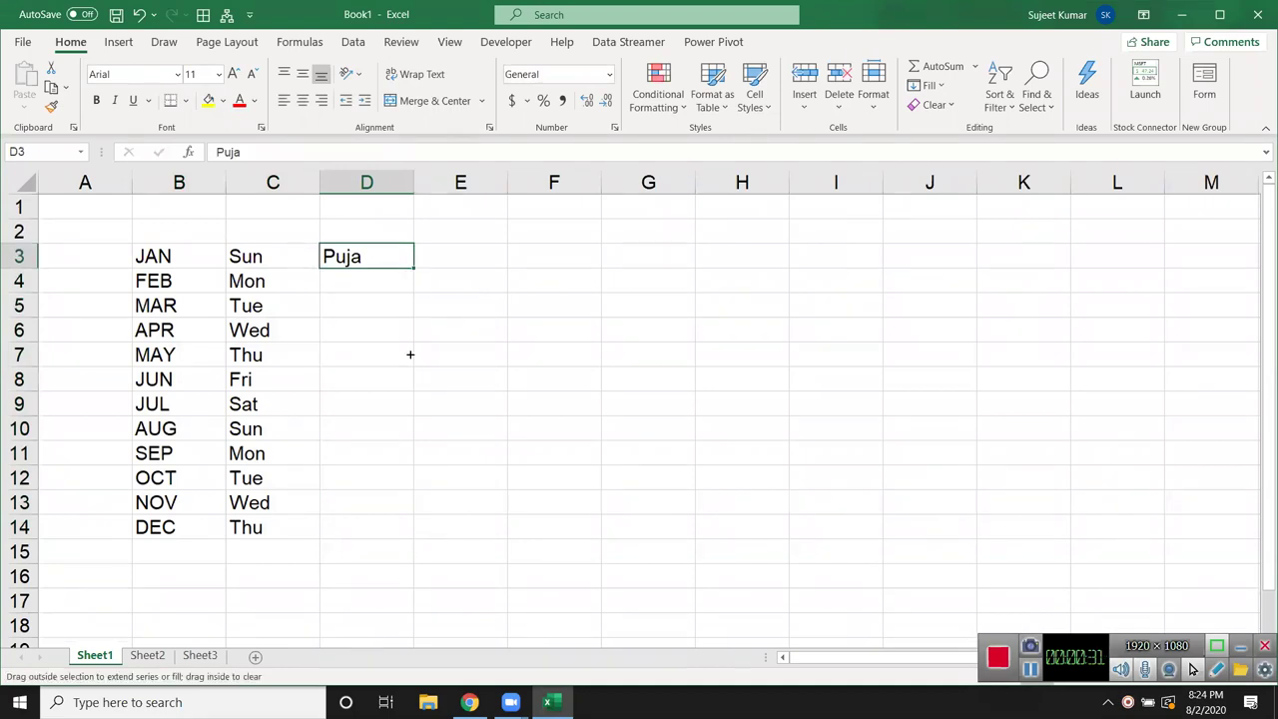
pyautogui.moveTo(409, 355); pyautogui.dragTo(387, 530)
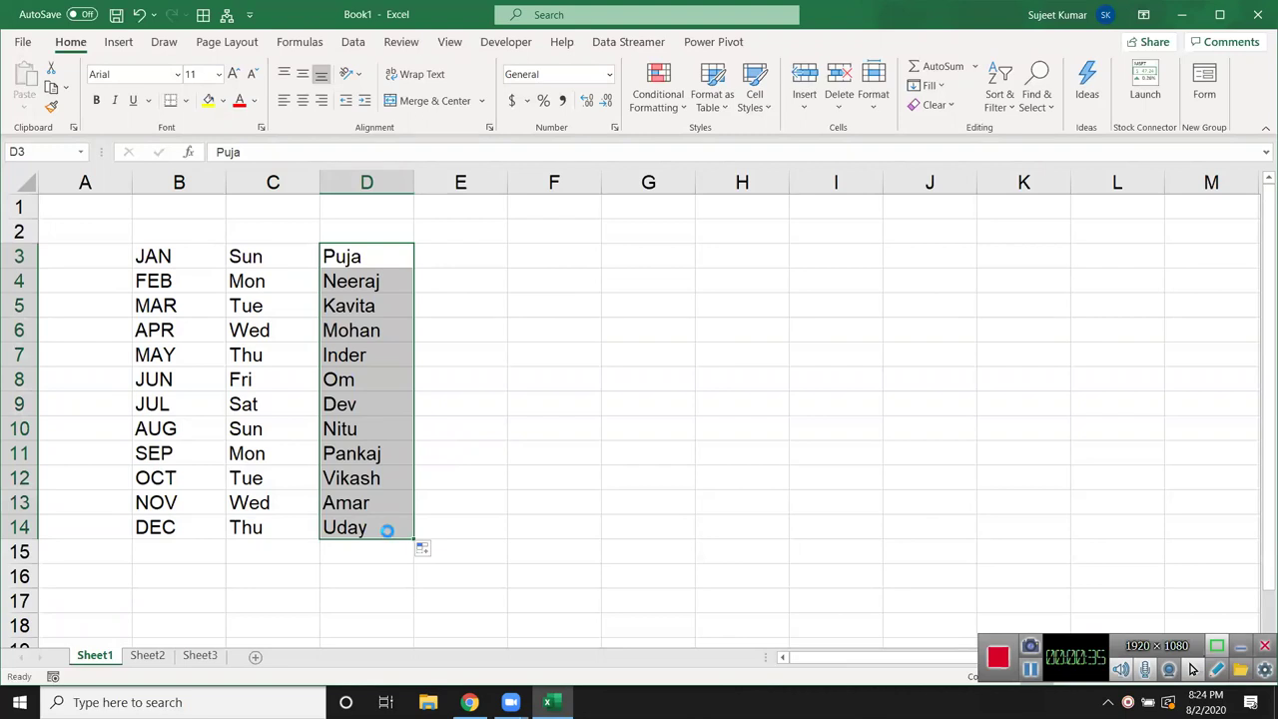
# Step: Compare by copying Puja down with Ctrl+D, undo it to restore the series, and select B3
pyautogui.hotkey('ctrl', 'd')
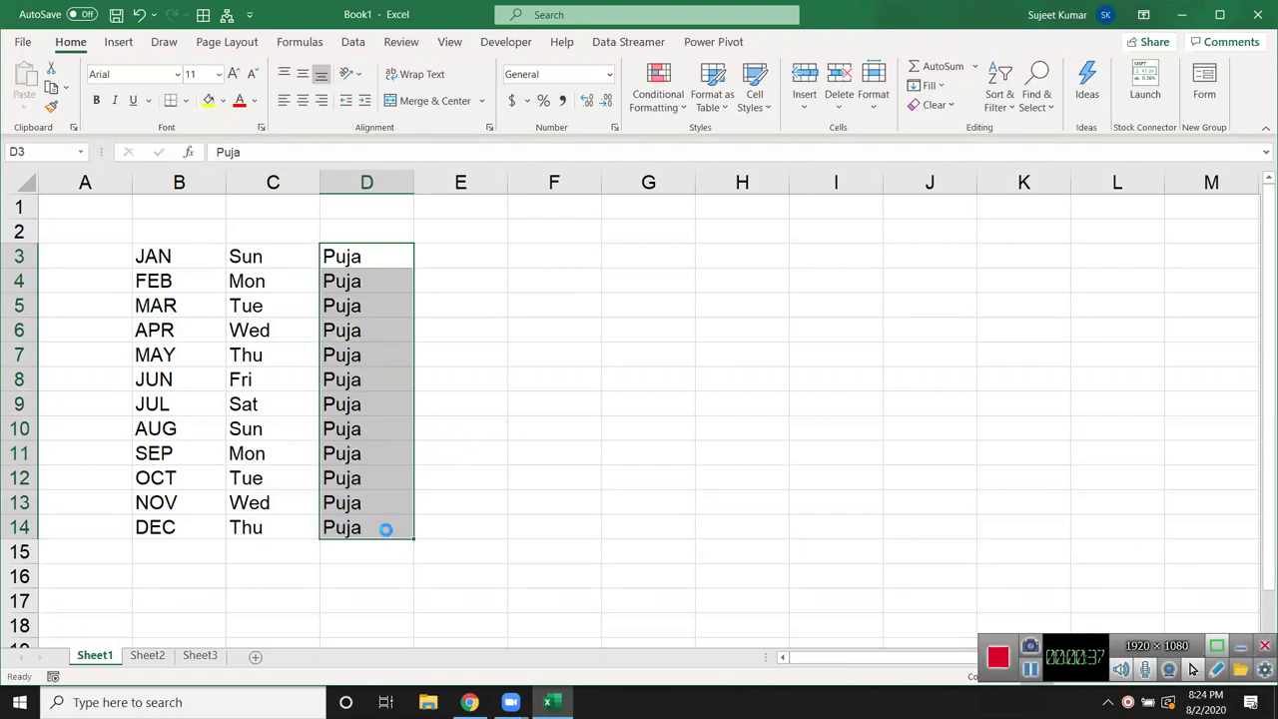
pyautogui.hotkey('ctrl', 'z')
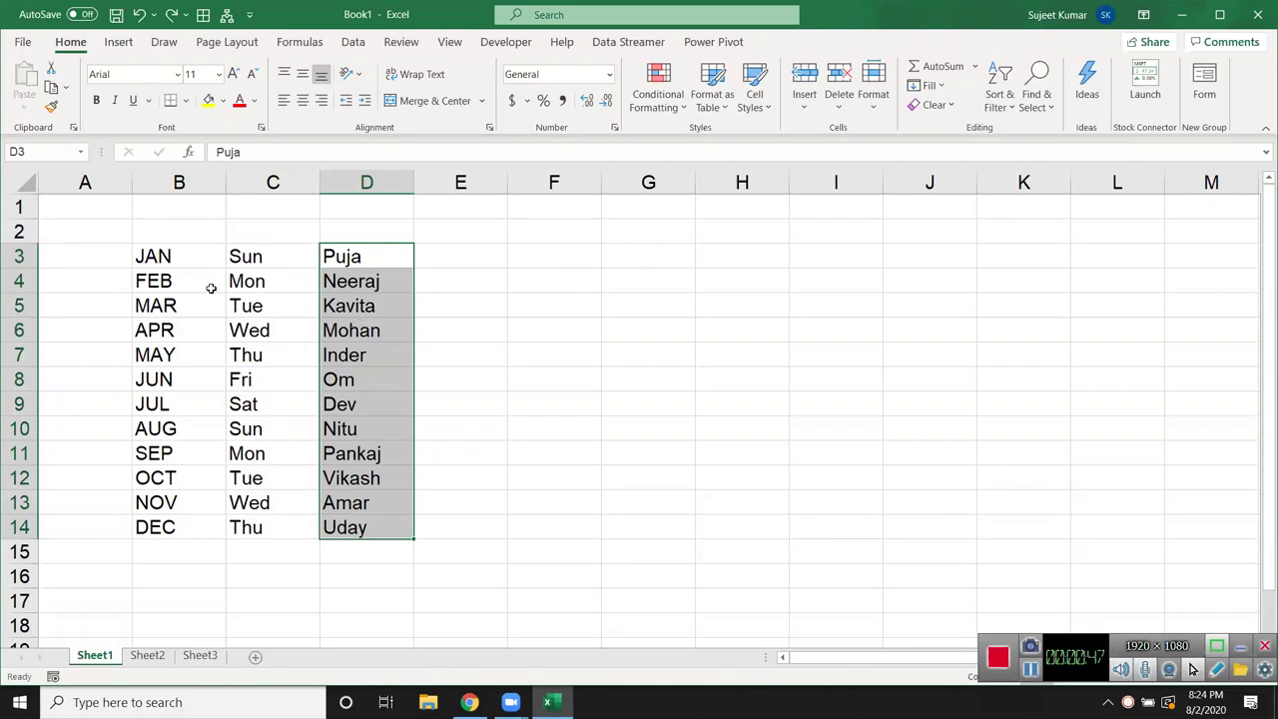
pyautogui.click(152, 256)
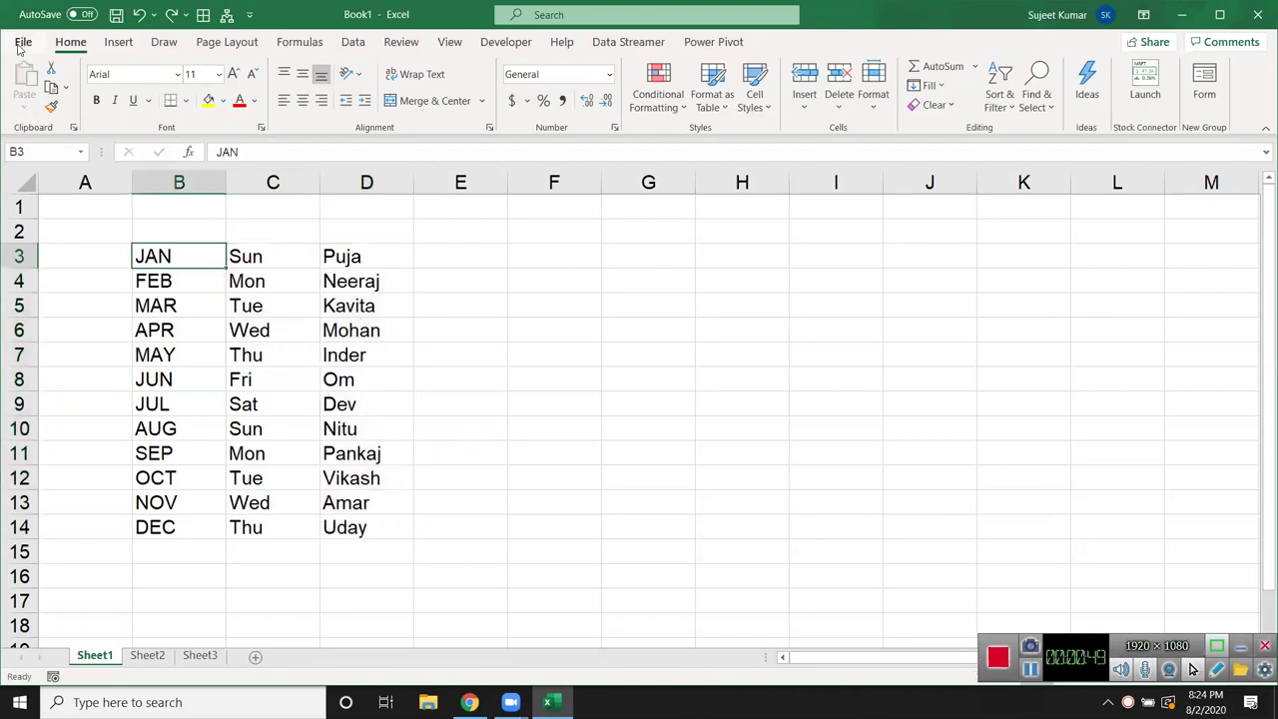
# Step: Open the Excel Options window from the File backstage view
pyautogui.click(22, 42)
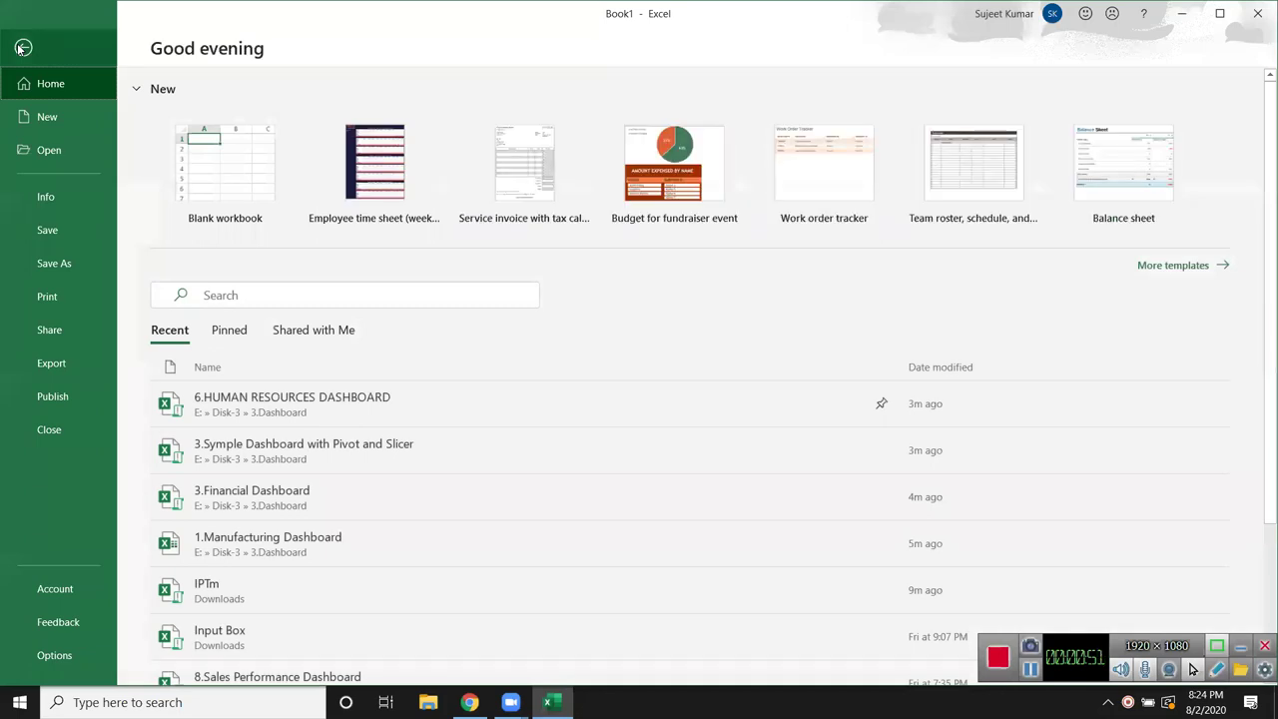
pyautogui.click(54, 659)
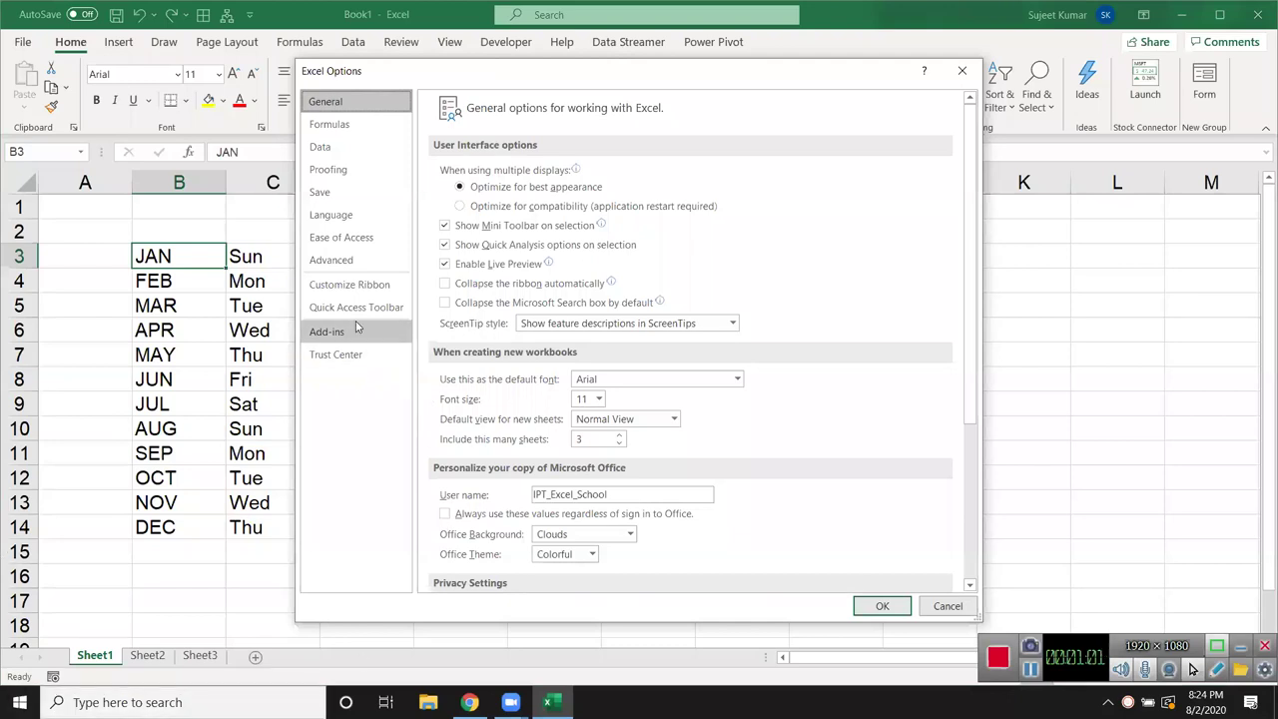
pyautogui.click(333, 262)
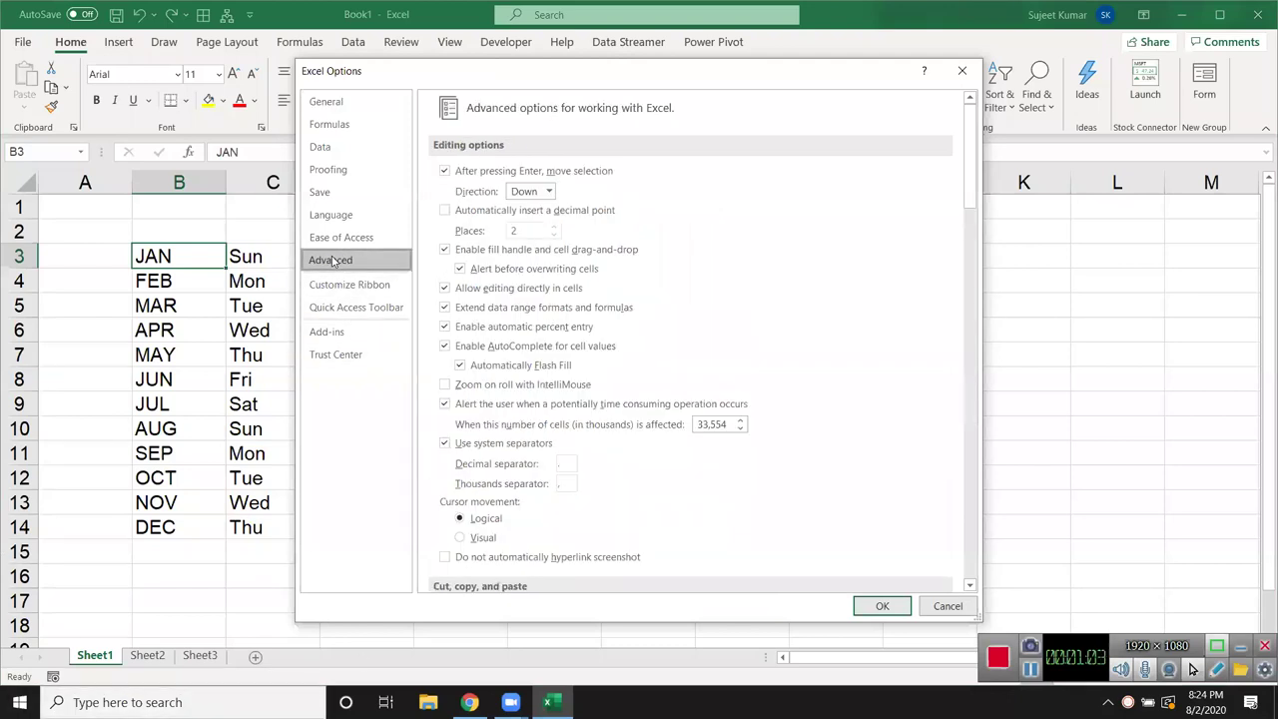
pyautogui.click(343, 104)
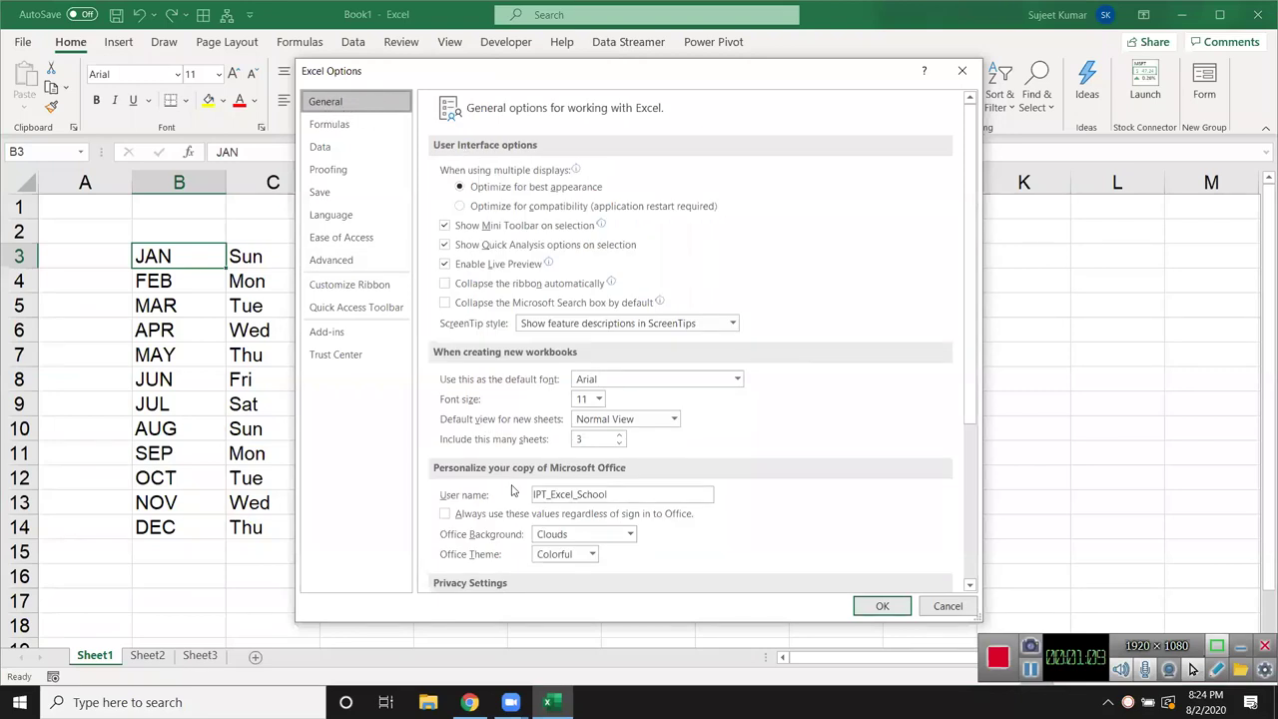
# Step: Show the Advanced settings and scroll to the General section with Edit Custom Lists
pyautogui.scroll(-2, 519, 490)
pyautogui.scroll(-3, 519, 490)
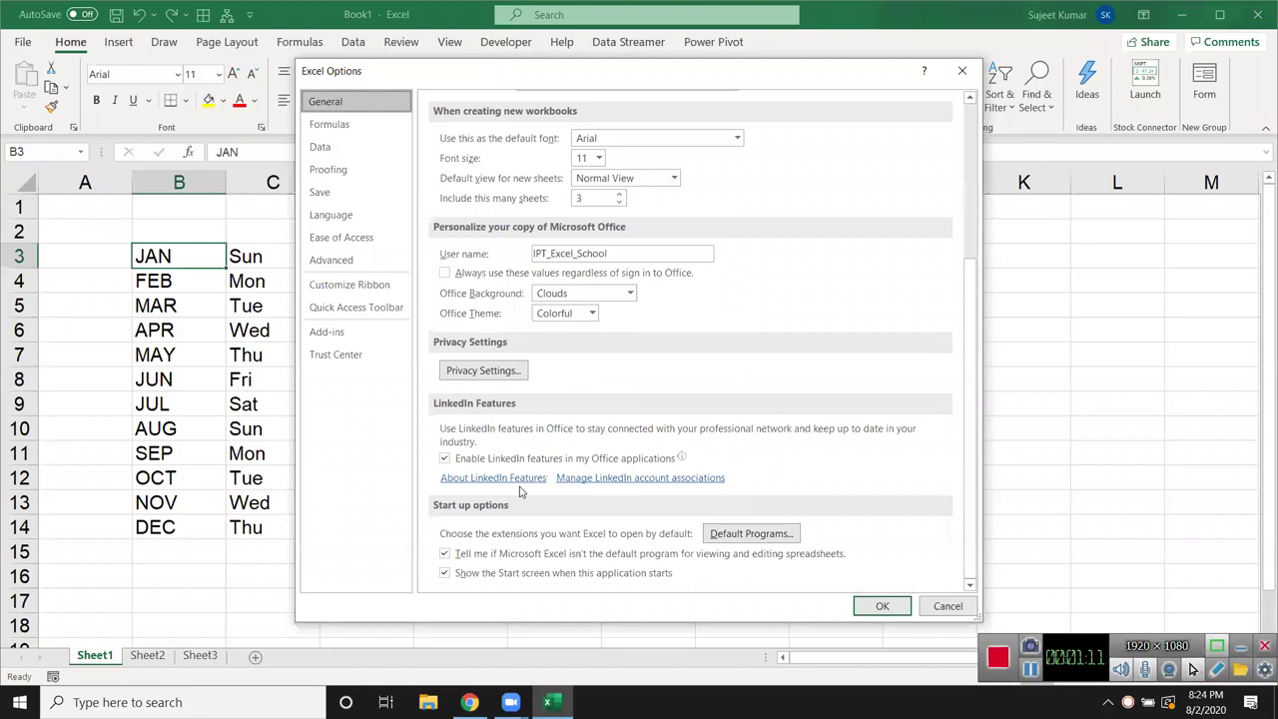
pyautogui.scroll(3, 519, 491)
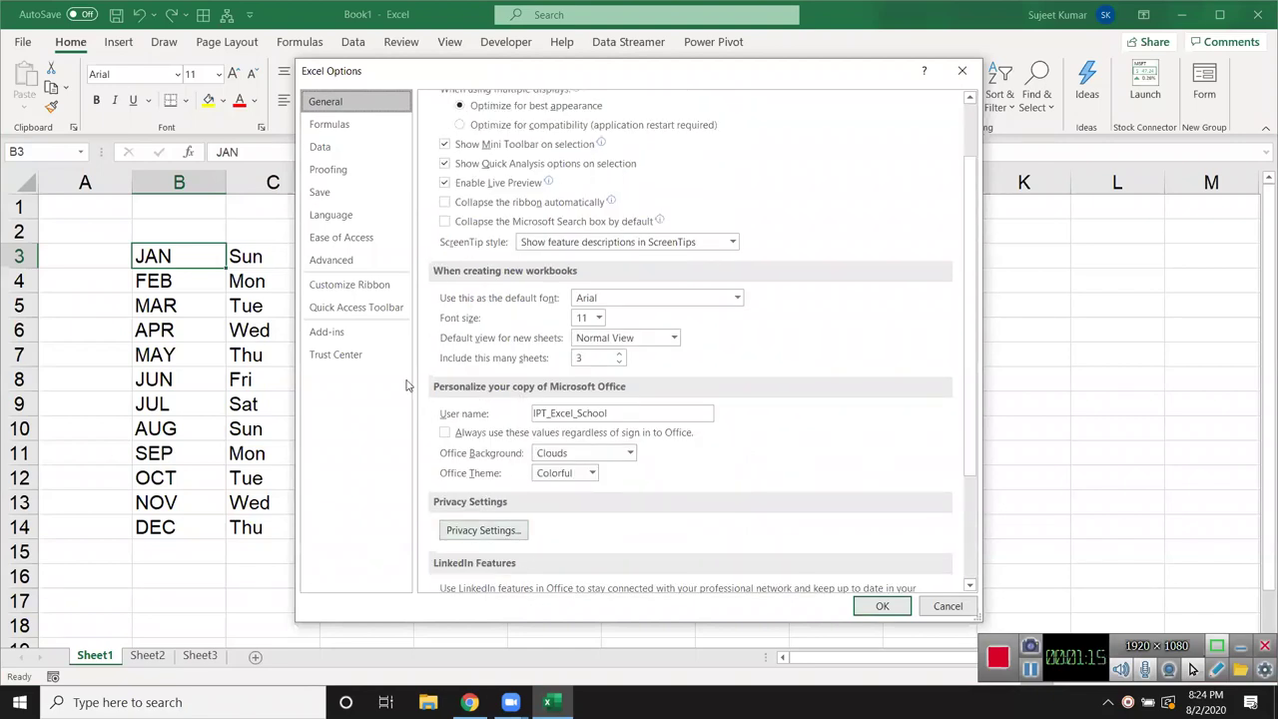
pyautogui.click(339, 259)
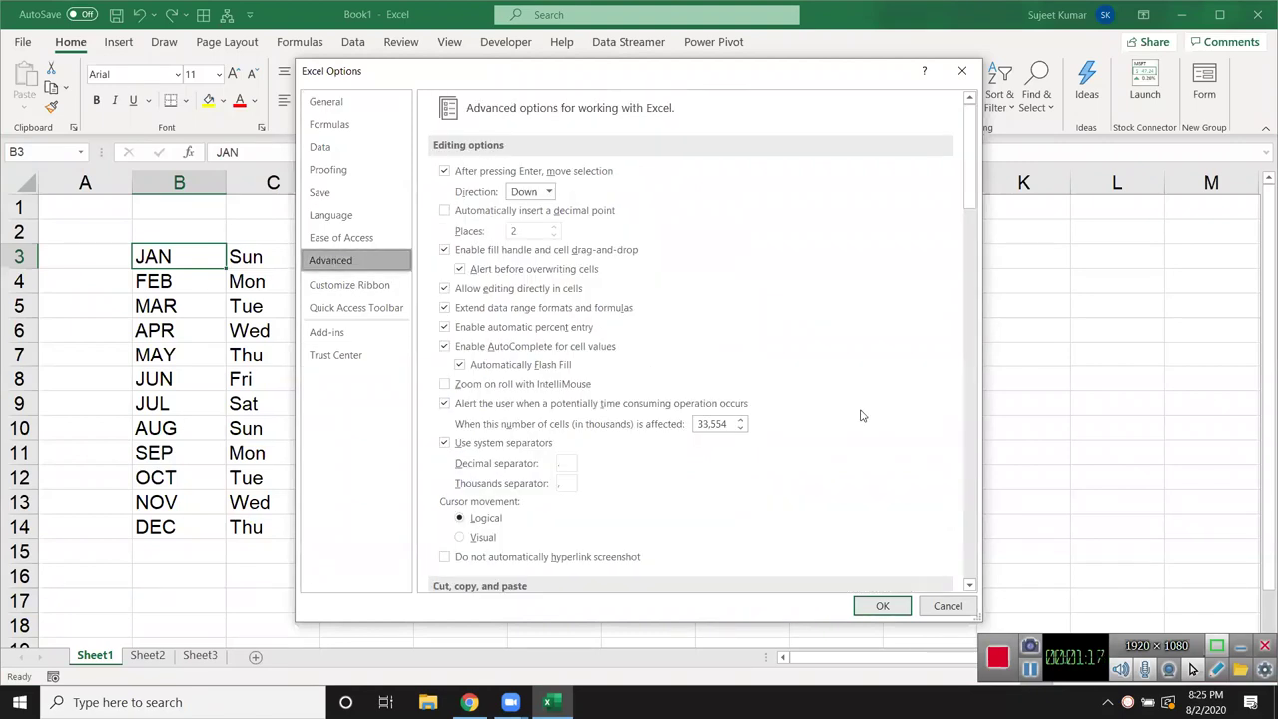
pyautogui.scroll(-5, 864, 416)
pyautogui.scroll(-10, 879, 404)
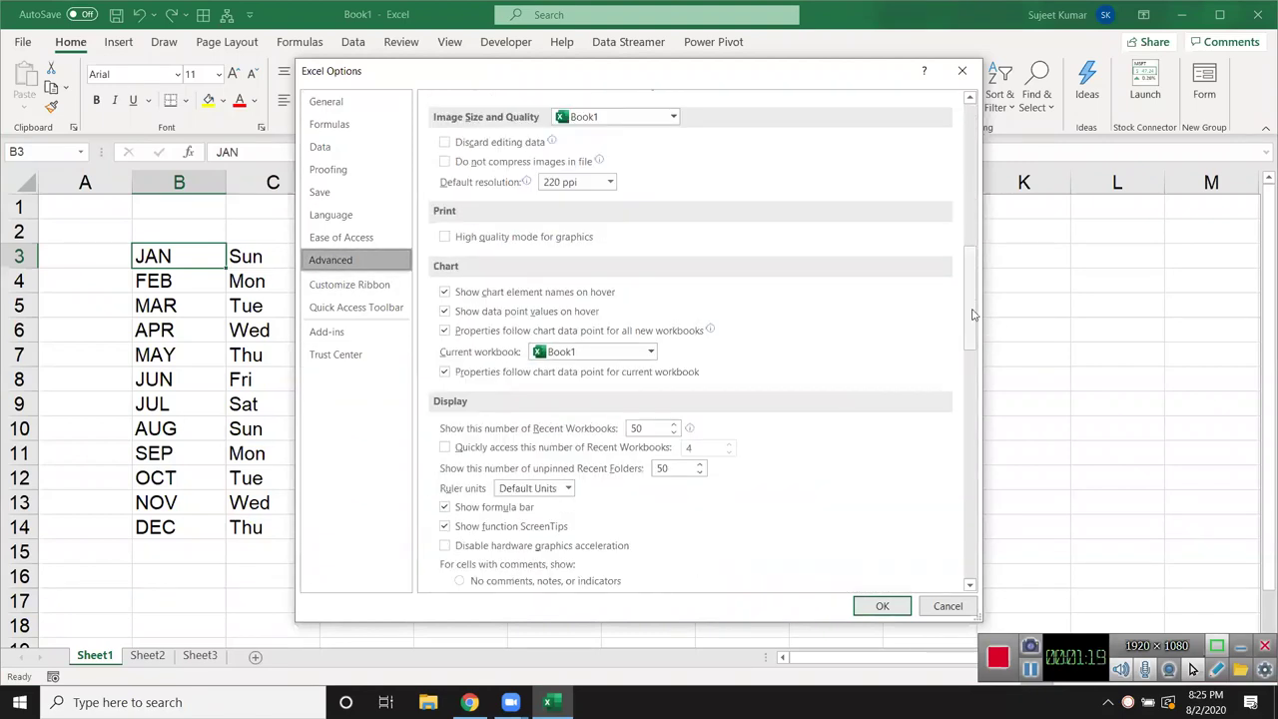
pyautogui.moveTo(969, 314); pyautogui.dragTo(796, 526)
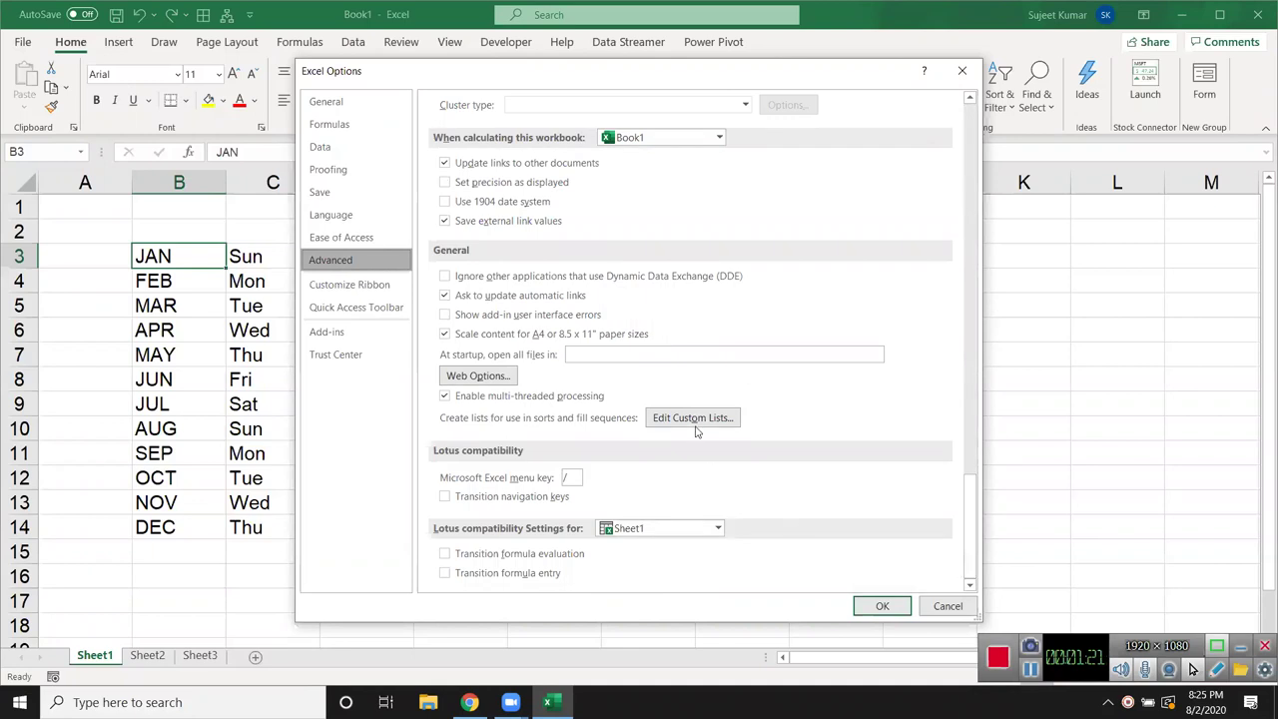
pyautogui.click(693, 417)
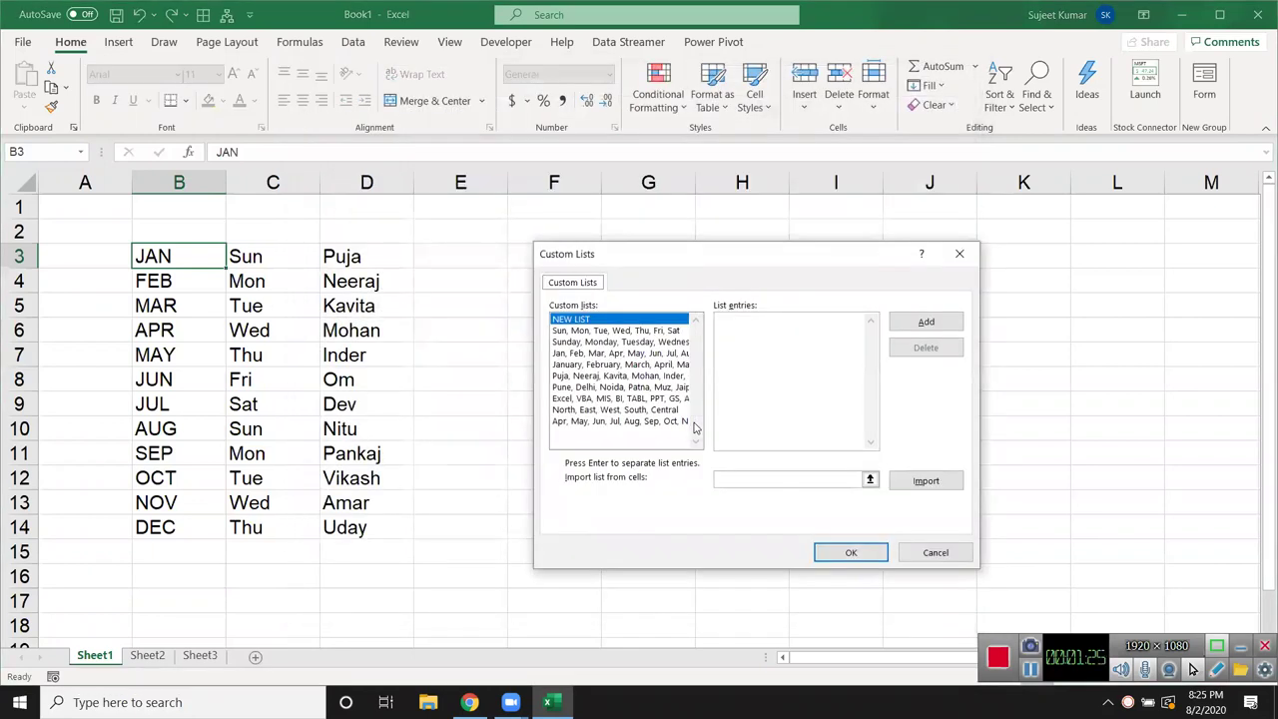
pyautogui.click(734, 340)
pyautogui.click(671, 376)
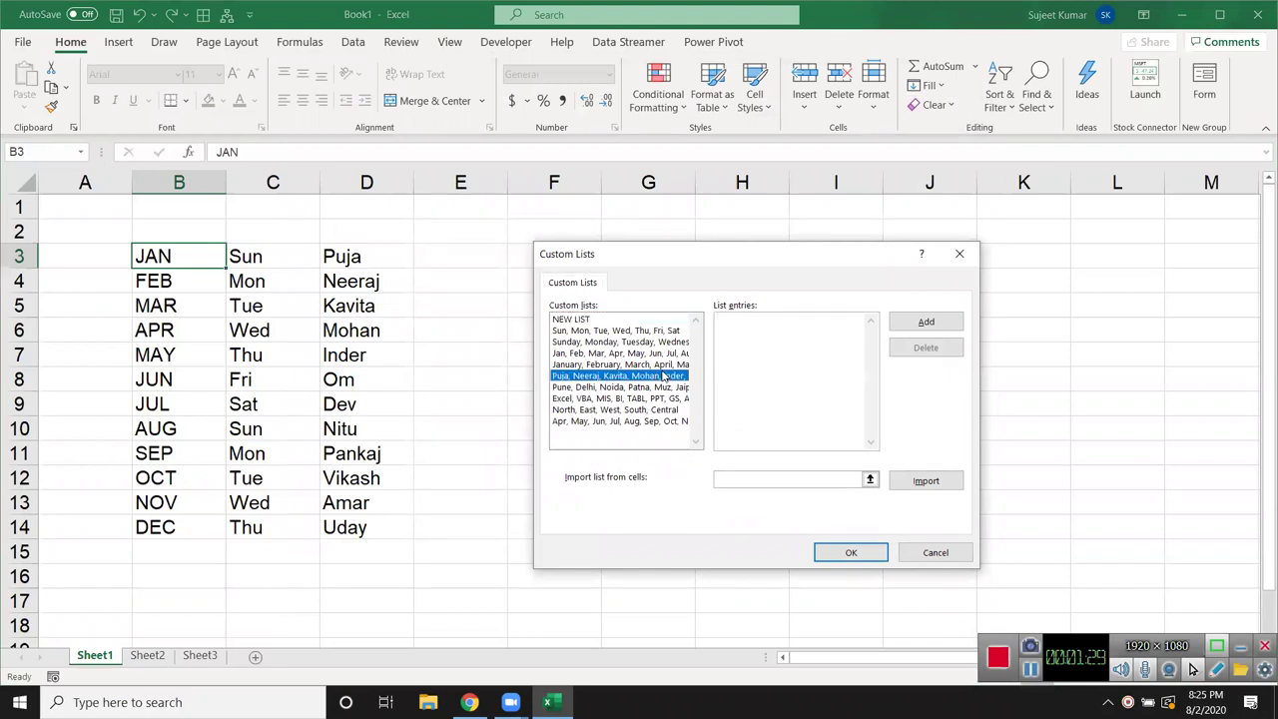
pyautogui.press('Down')
pyautogui.press('Down')
pyautogui.press('Down')
pyautogui.press('Down')
pyautogui.press('Down')
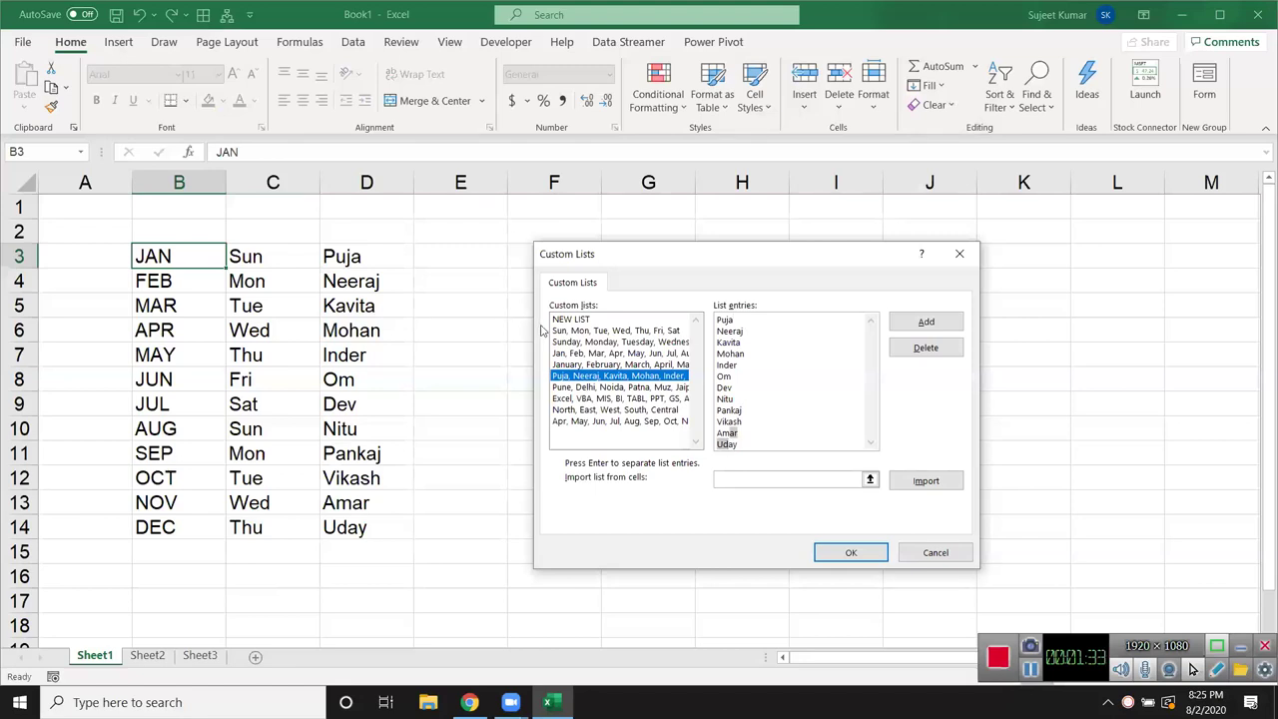
pyautogui.click(583, 320)
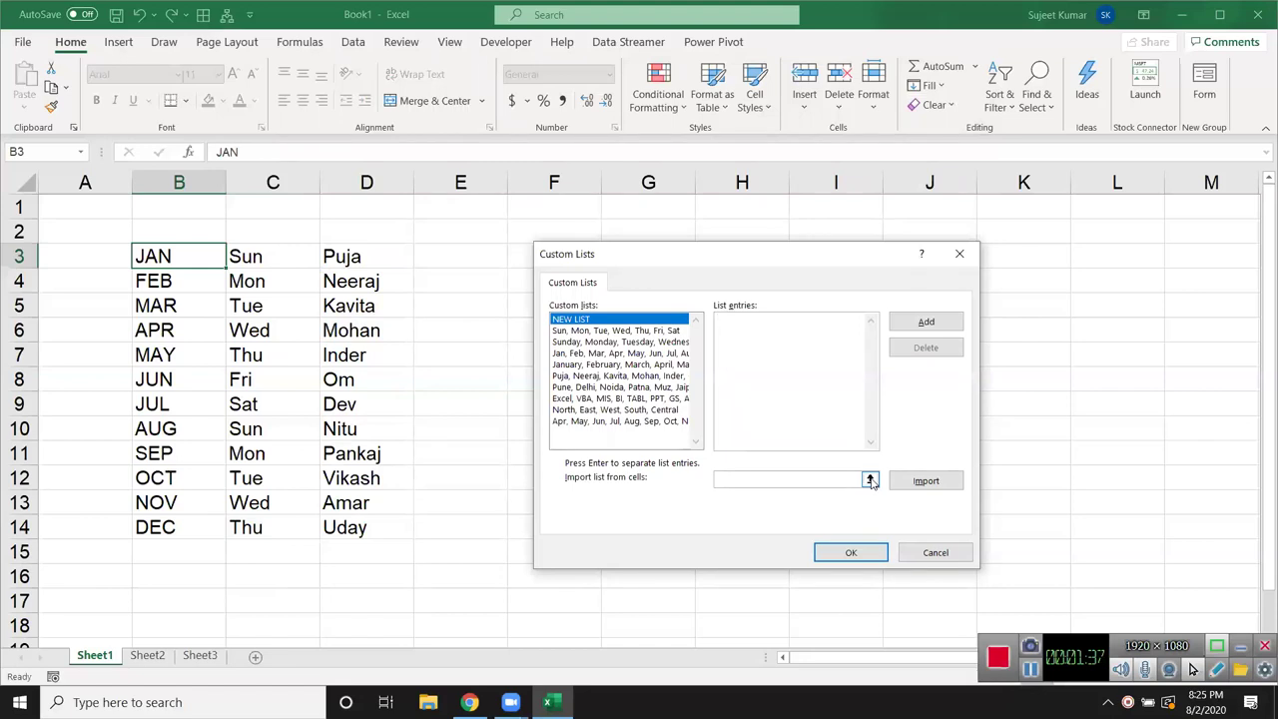
pyautogui.click(869, 481)
pyautogui.moveTo(485, 325)
pyautogui.mouseDown()
pyautogui.moveTo(787, 486)
pyautogui.moveTo(880, 501)
pyautogui.mouseUp()
pyautogui.click(970, 275)
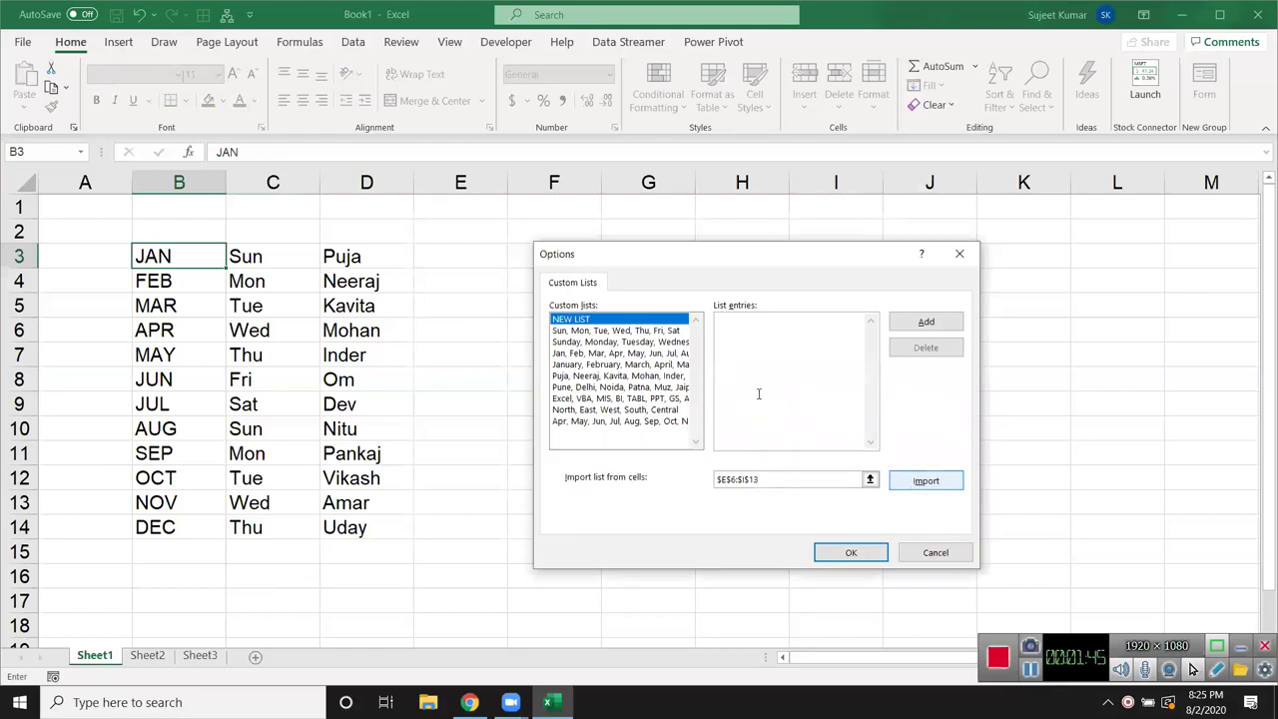
pyautogui.click(589, 387)
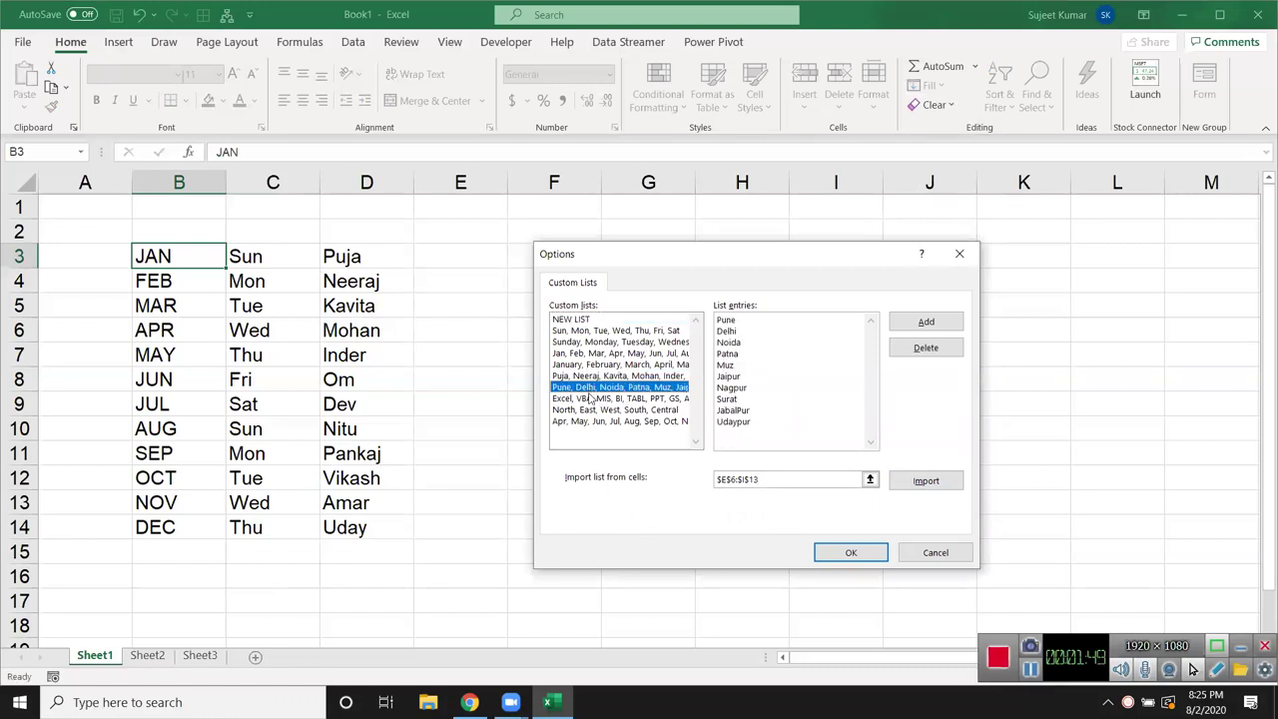
pyautogui.click(592, 399)
pyautogui.click(589, 410)
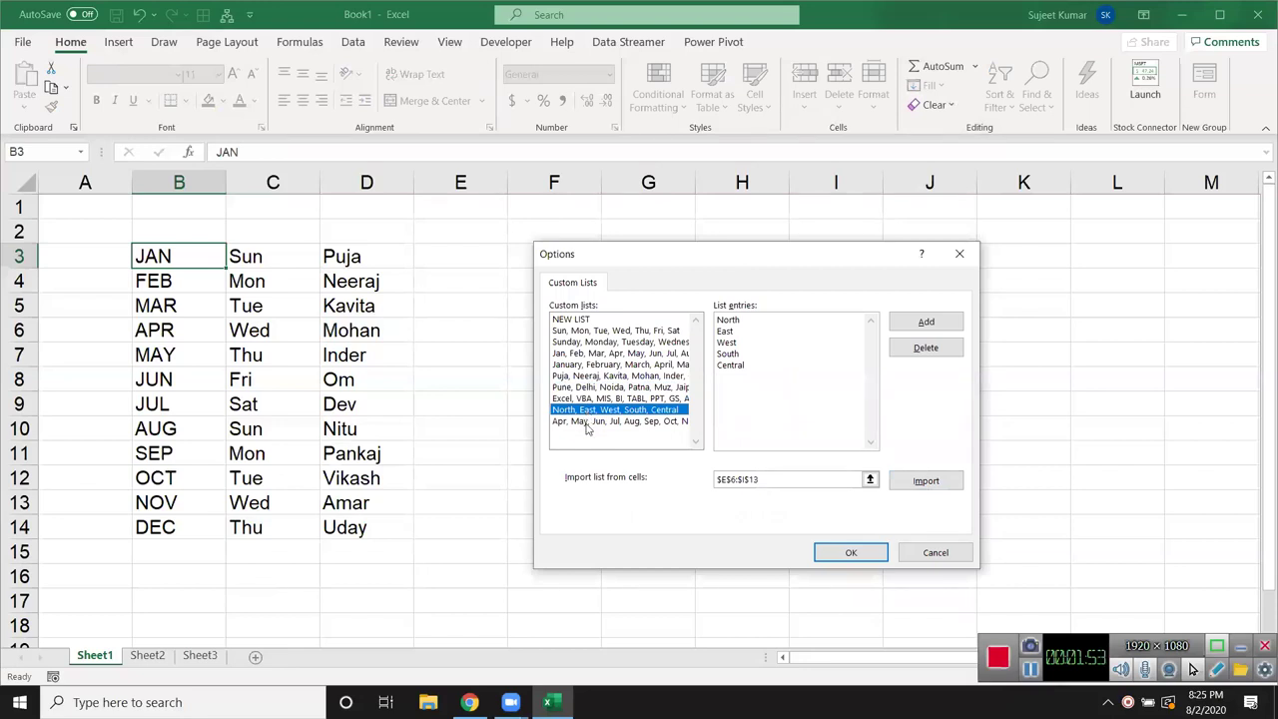
pyautogui.click(588, 422)
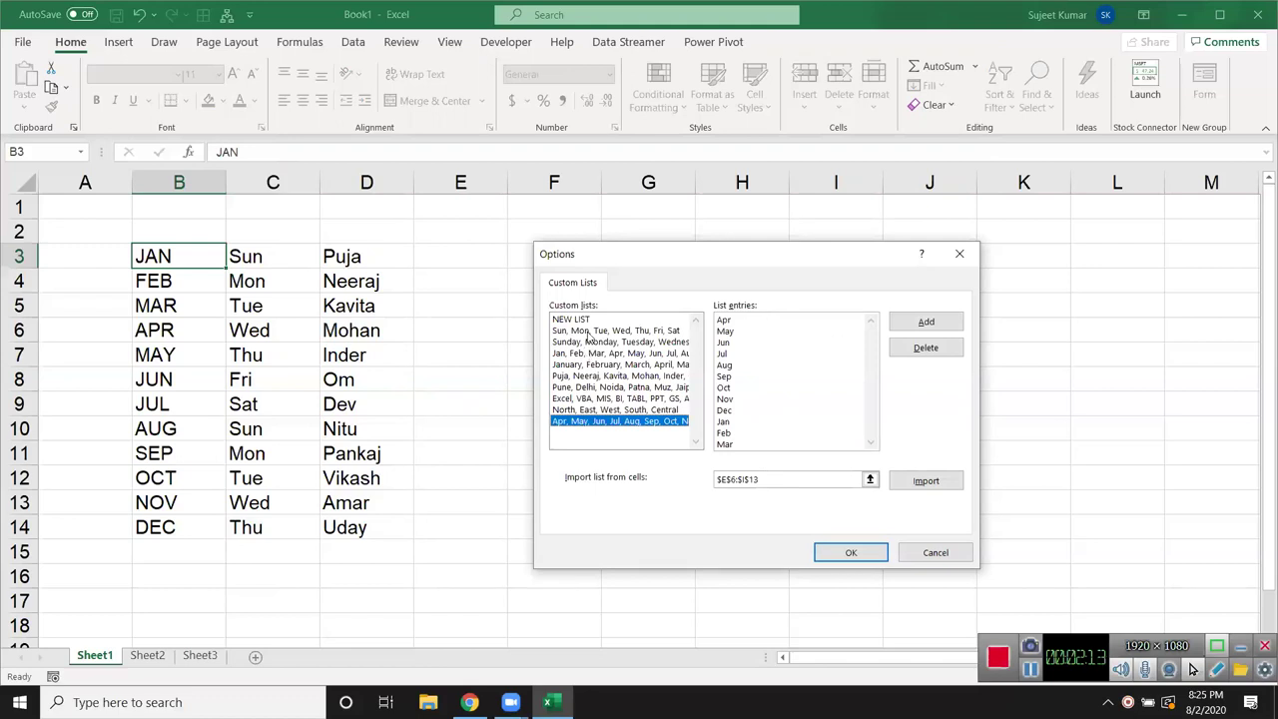
pyautogui.click(589, 400)
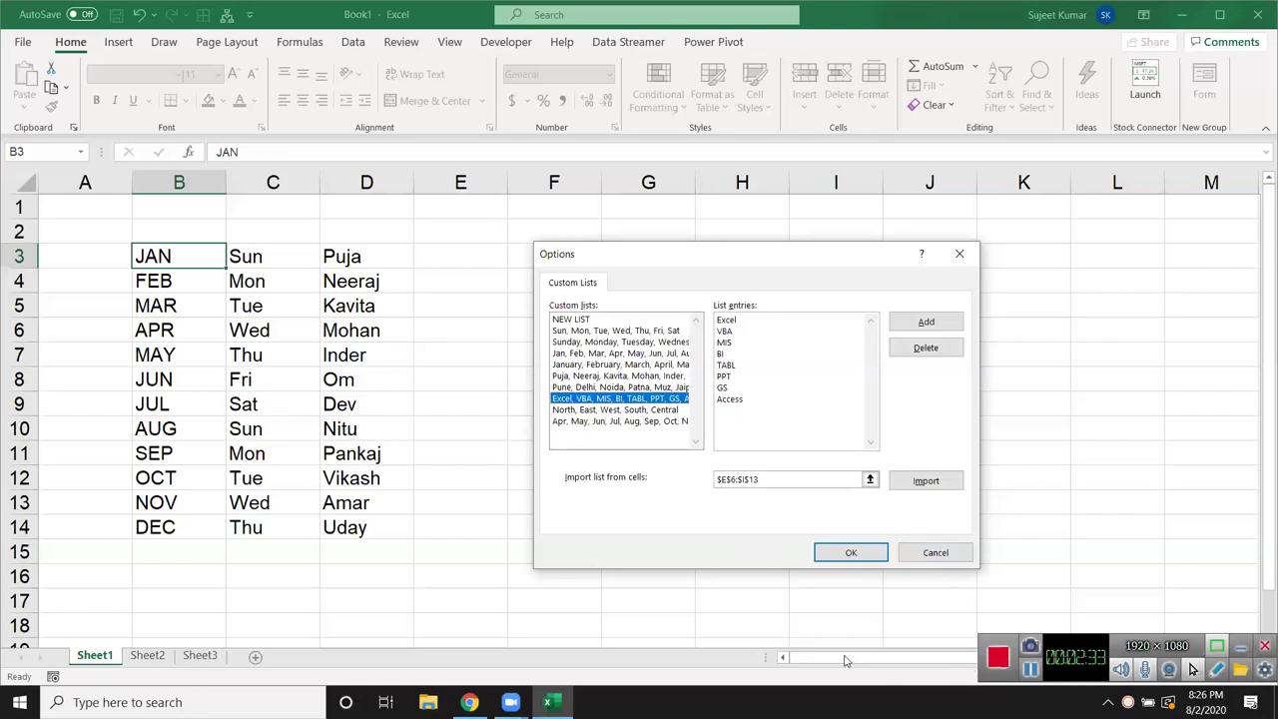
pyautogui.click(928, 554)
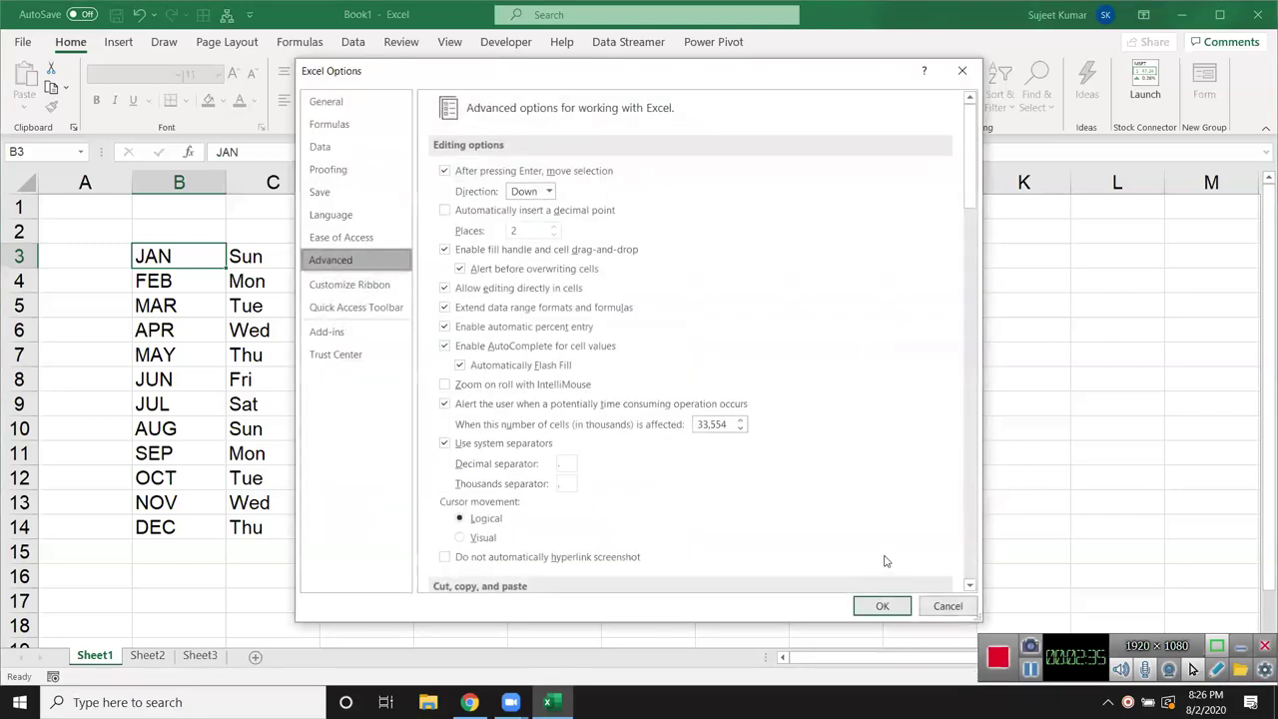
# Step: Cancel the Excel Options dialog without changes to return to the Book1 worksheet
pyautogui.click(948, 606)
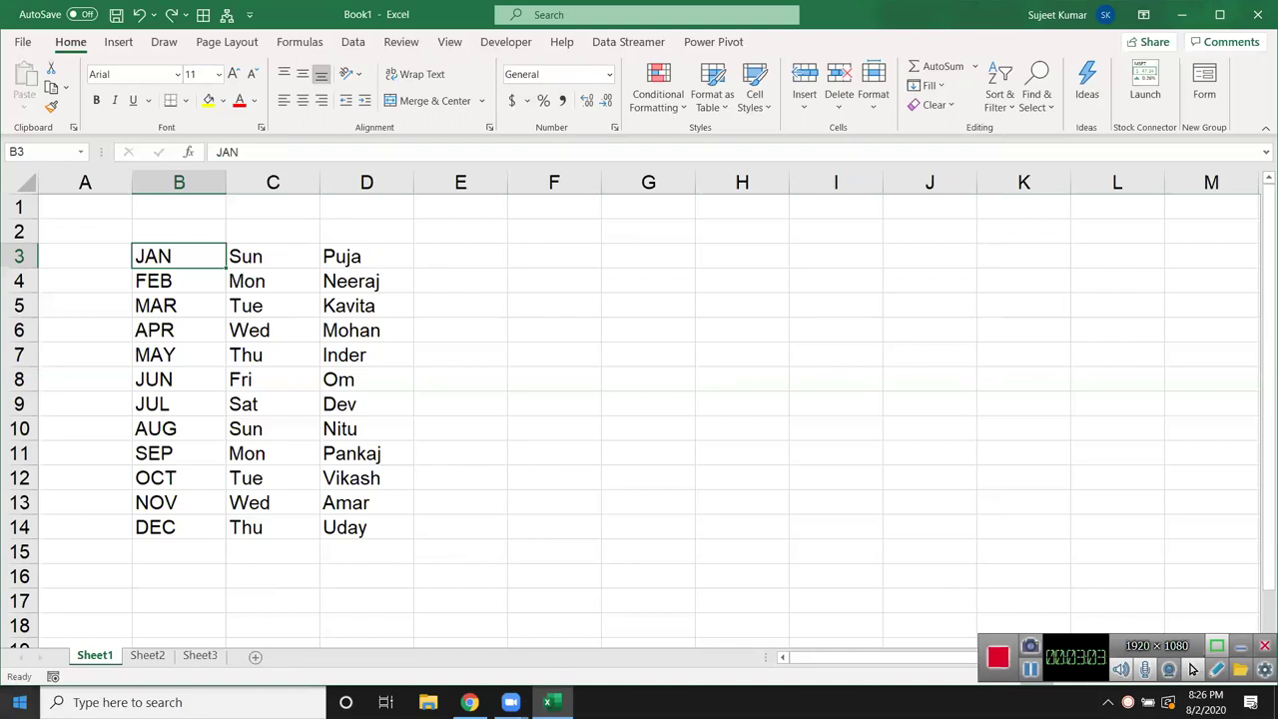
# Step: Select B3:D14 and clear the month, weekday and name lists
pyautogui.moveTo(92, 233); pyautogui.dragTo(442, 629)
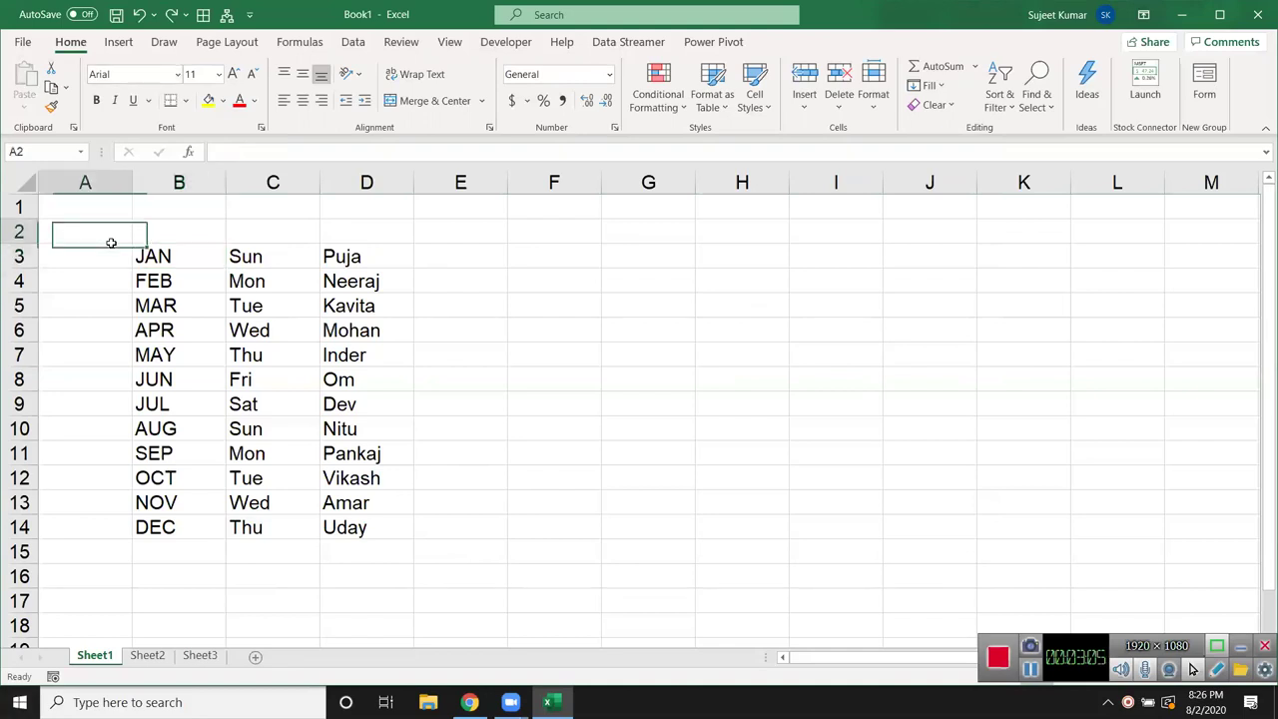
pyautogui.moveTo(438, 562); pyautogui.dragTo(434, 530)
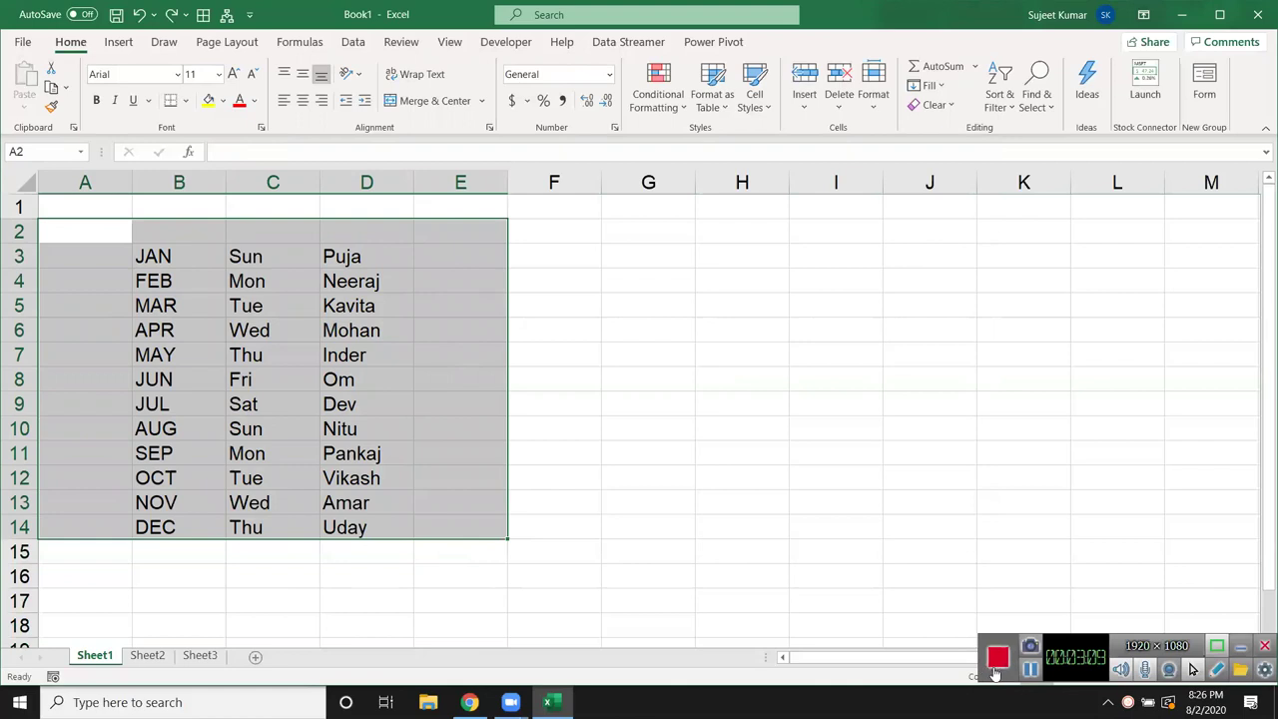
pyautogui.click(987, 667)
pyautogui.click(403, 523)
pyautogui.moveTo(378, 524); pyautogui.dragTo(143, 265)
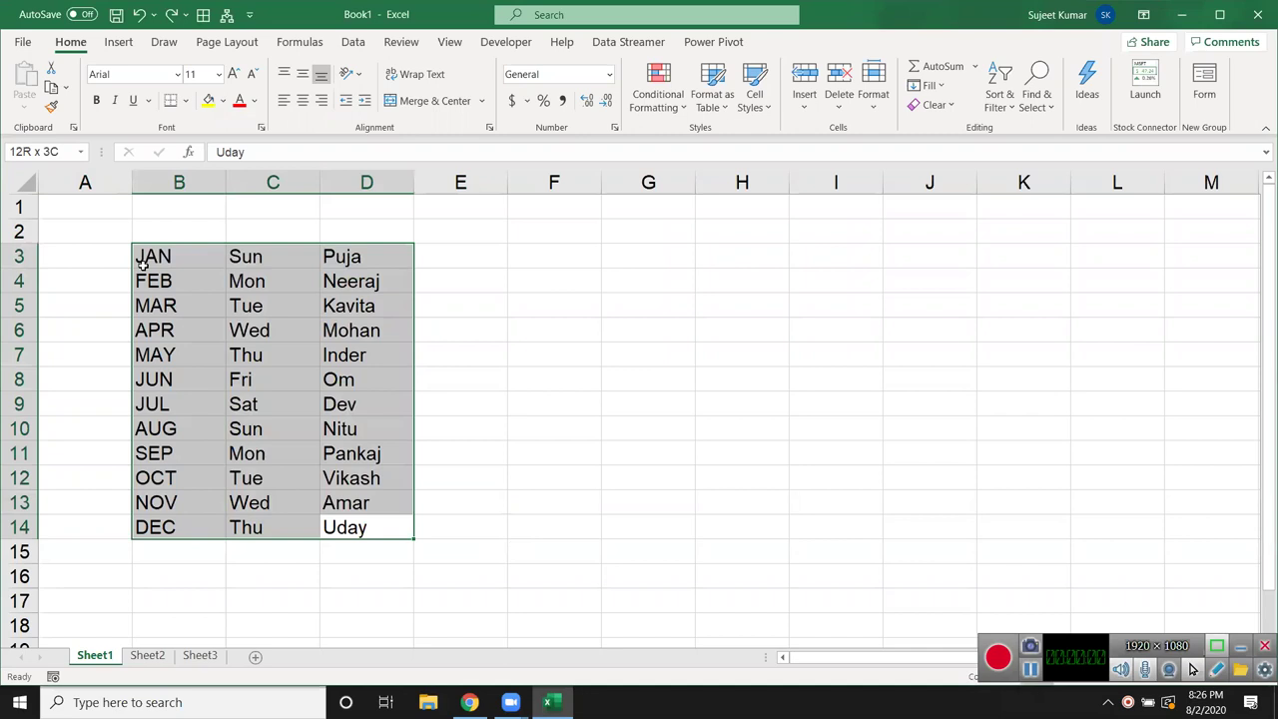
pyautogui.press('Delete')
pyautogui.click(83, 275)
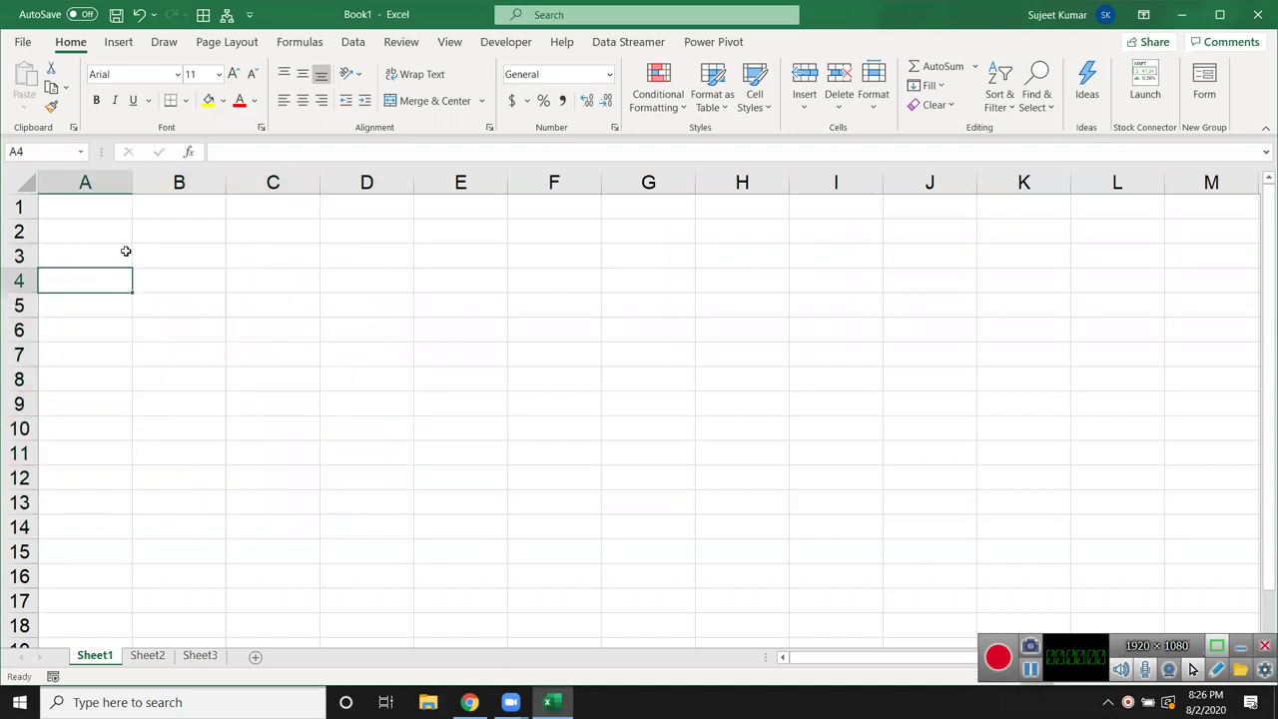
pyautogui.click(110, 227)
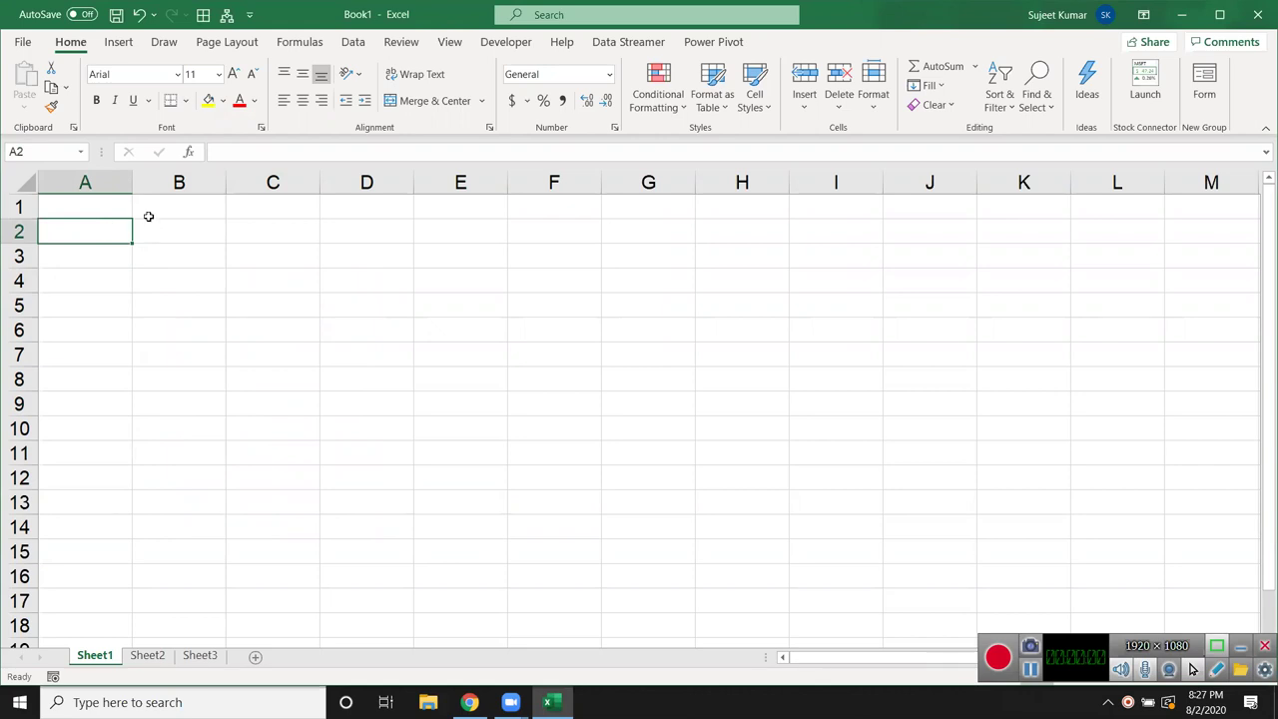
# Step: Switch to Chrome and close the Advanced Excel course tab
pyautogui.click(24, 45)
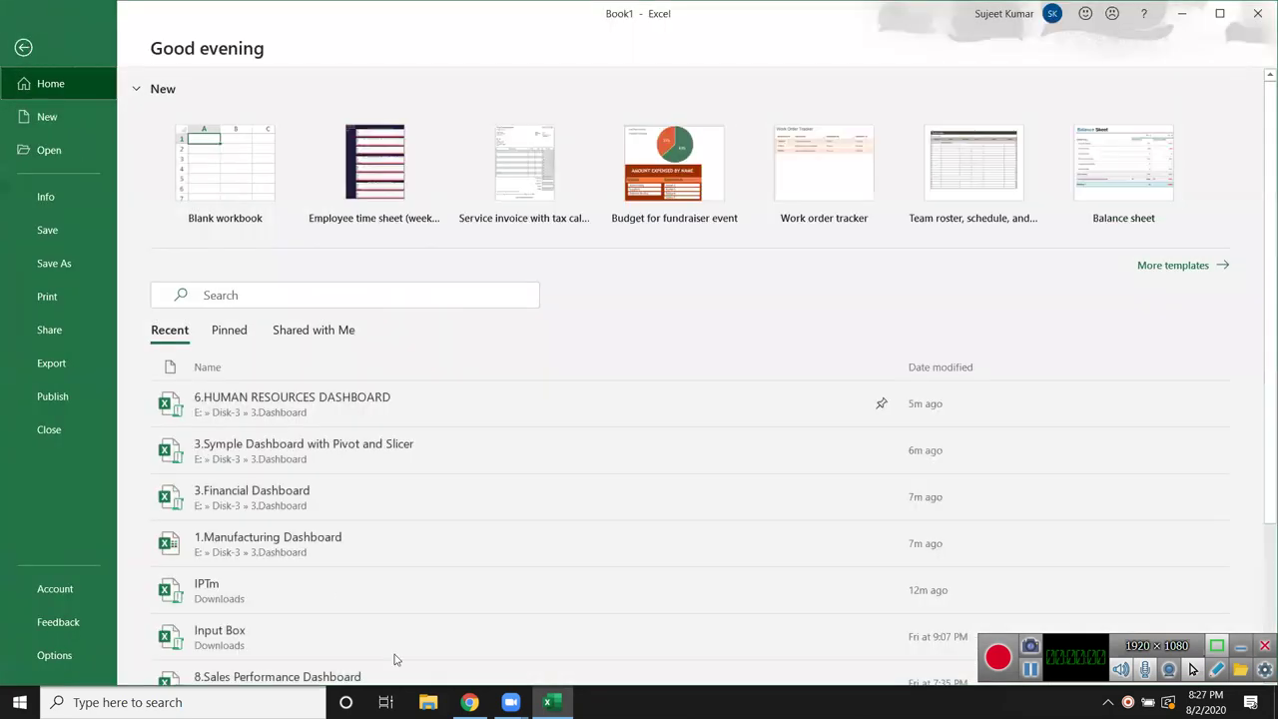
pyautogui.click(469, 702)
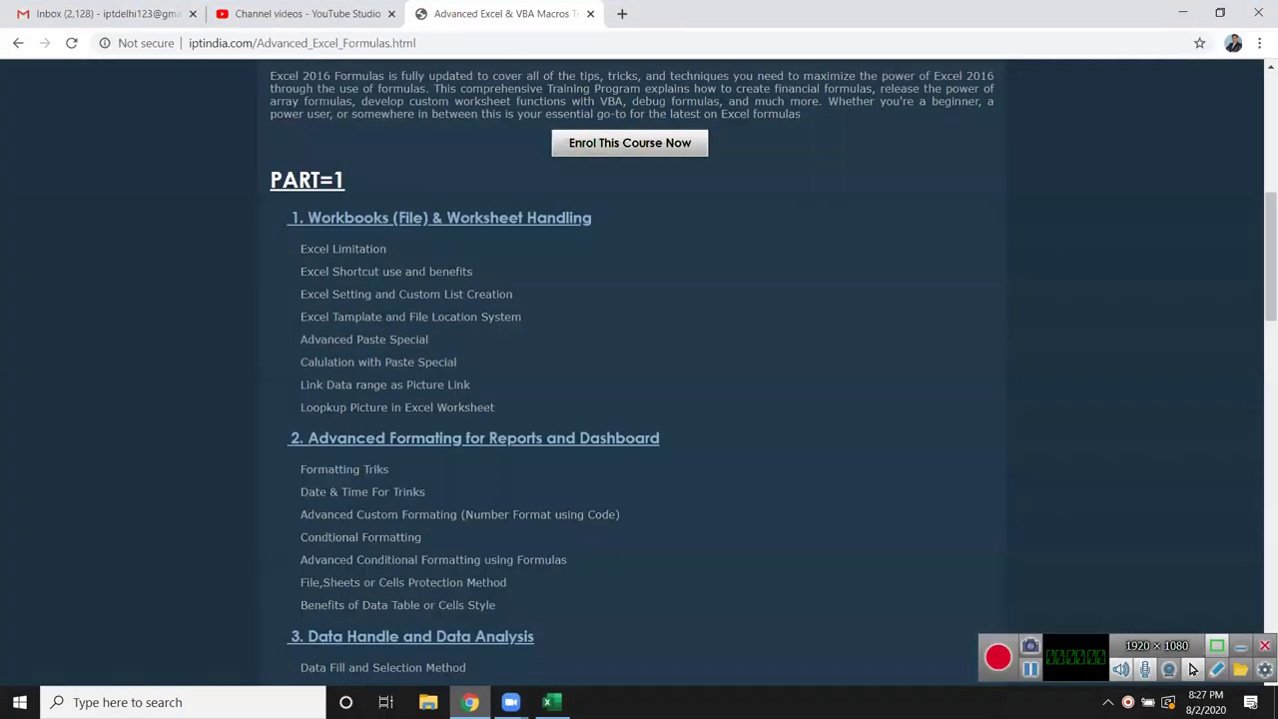
pyautogui.click(593, 13)
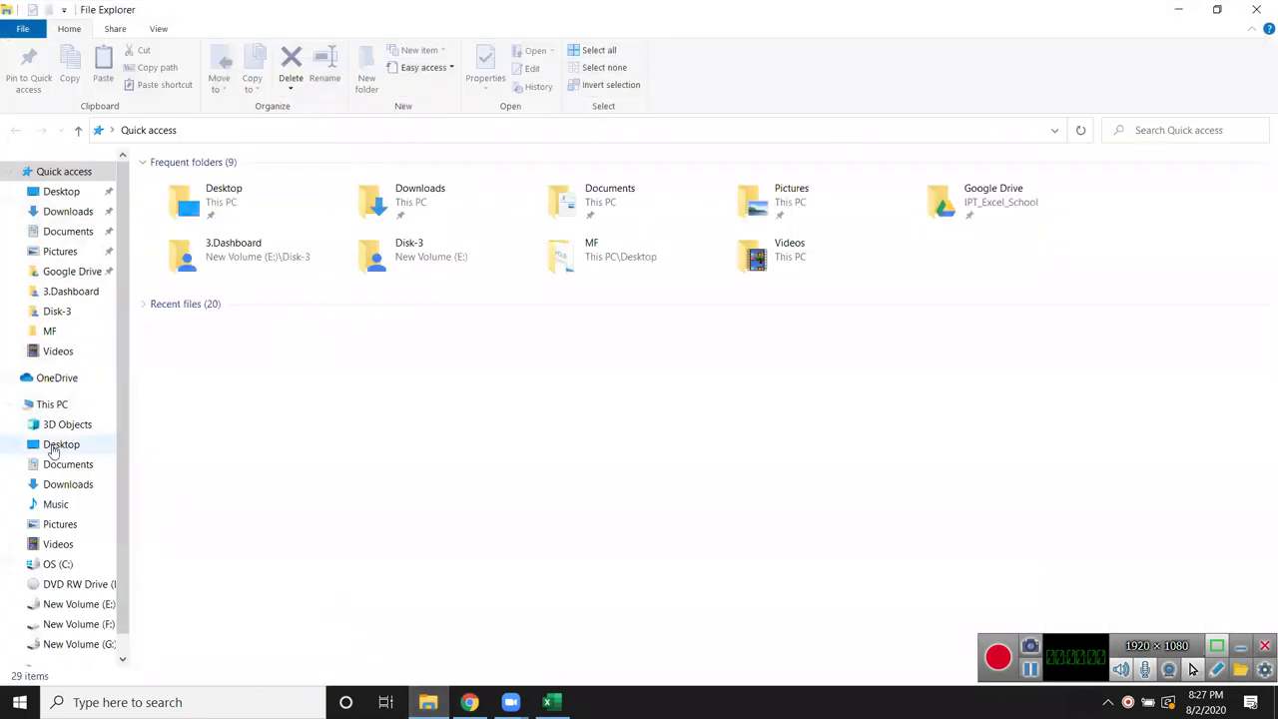
# Step: Go to the Downloads folder and open the Data Attendance workbook
pyautogui.click(61, 484)
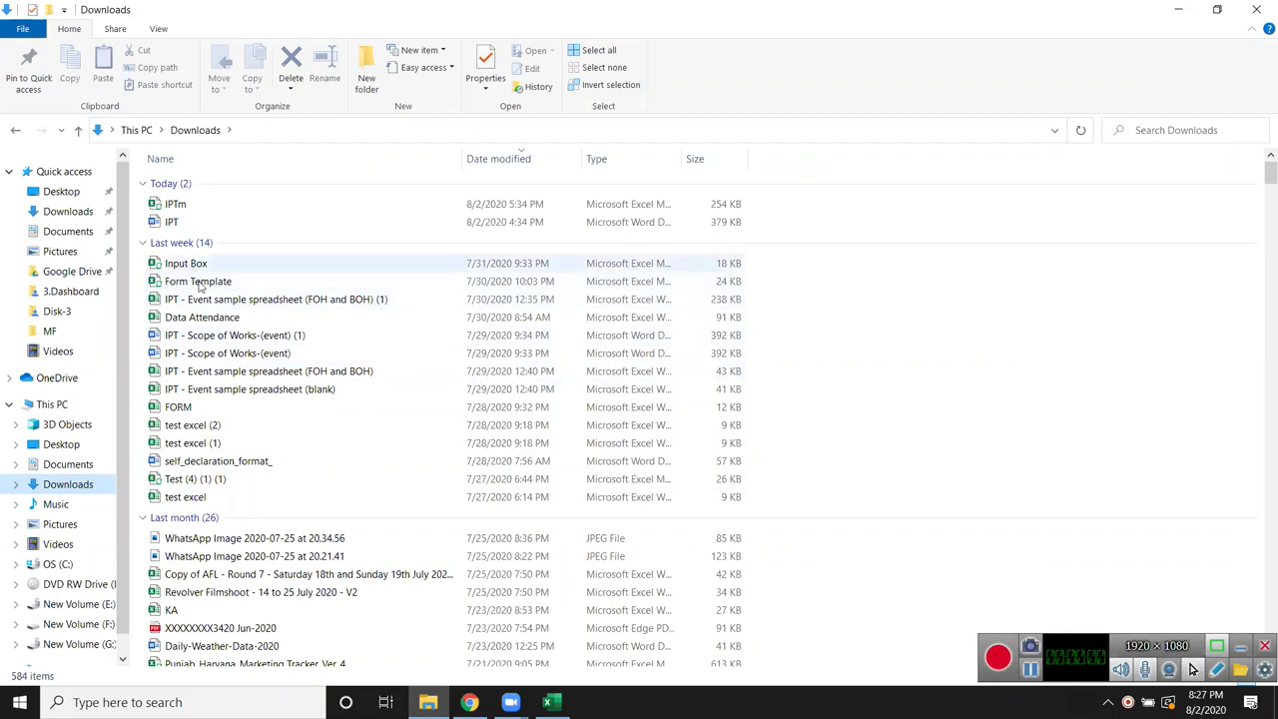
pyautogui.click(208, 318)
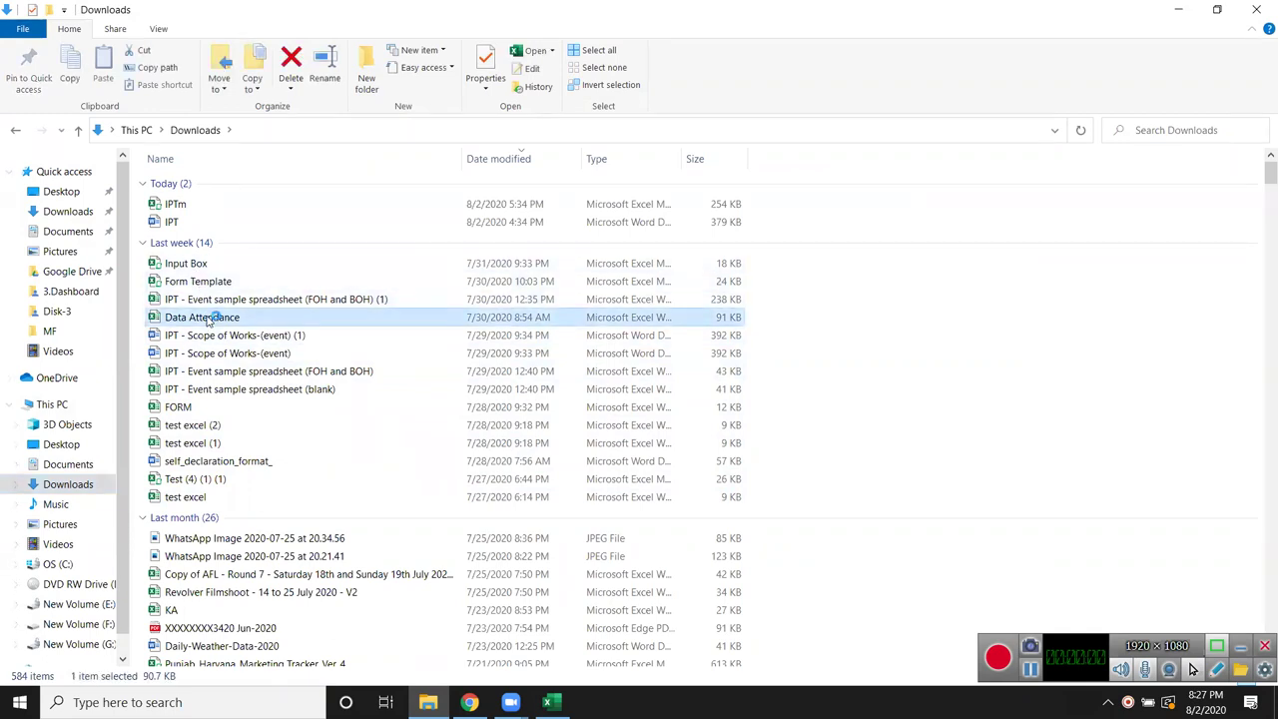
pyautogui.doubleClick(208, 317)
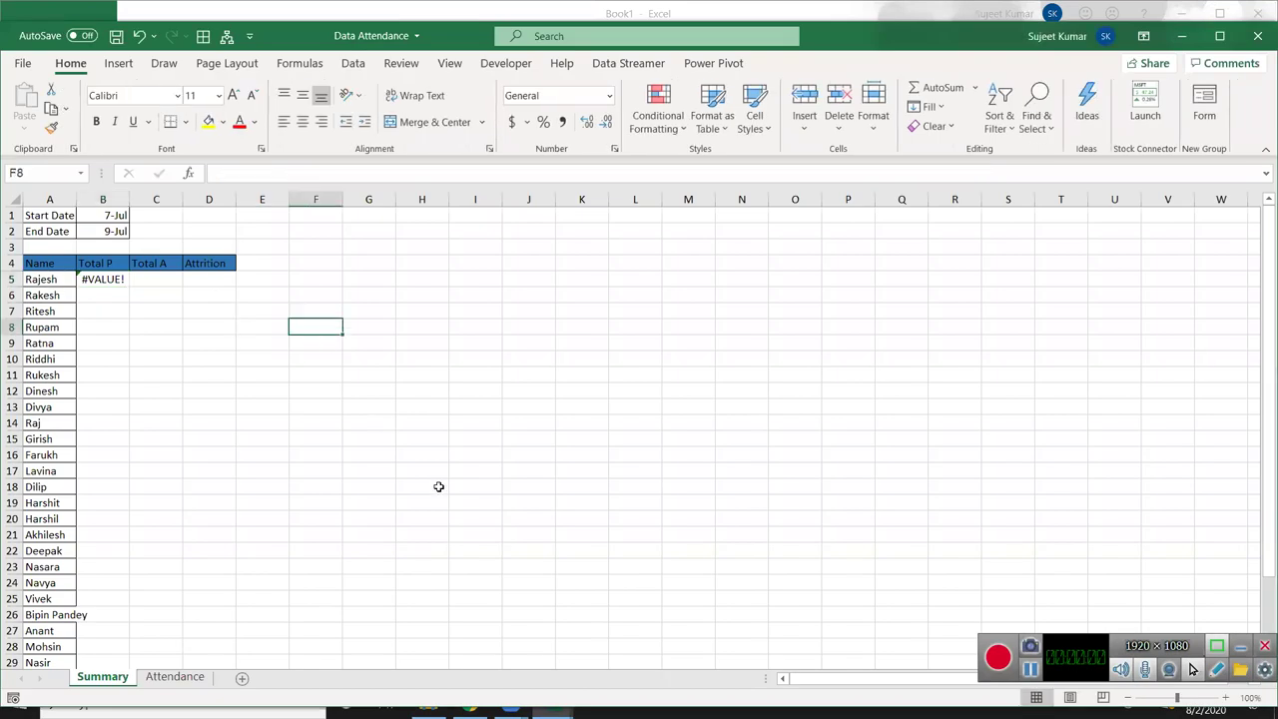
# Step: On the Summary sheet, drag the B/C header border to widen the Total P column slightly
pyautogui.click(1010, 669)
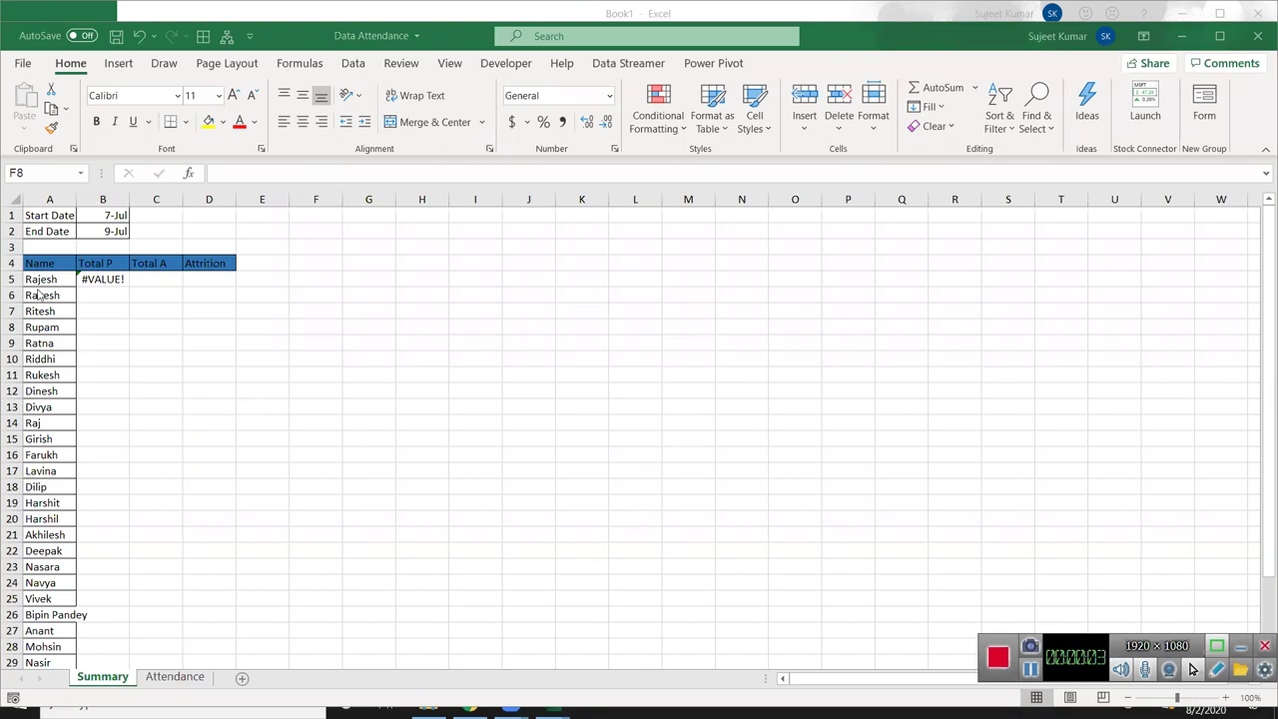
pyautogui.click(47, 281)
pyautogui.scroll(-1, 157, 467)
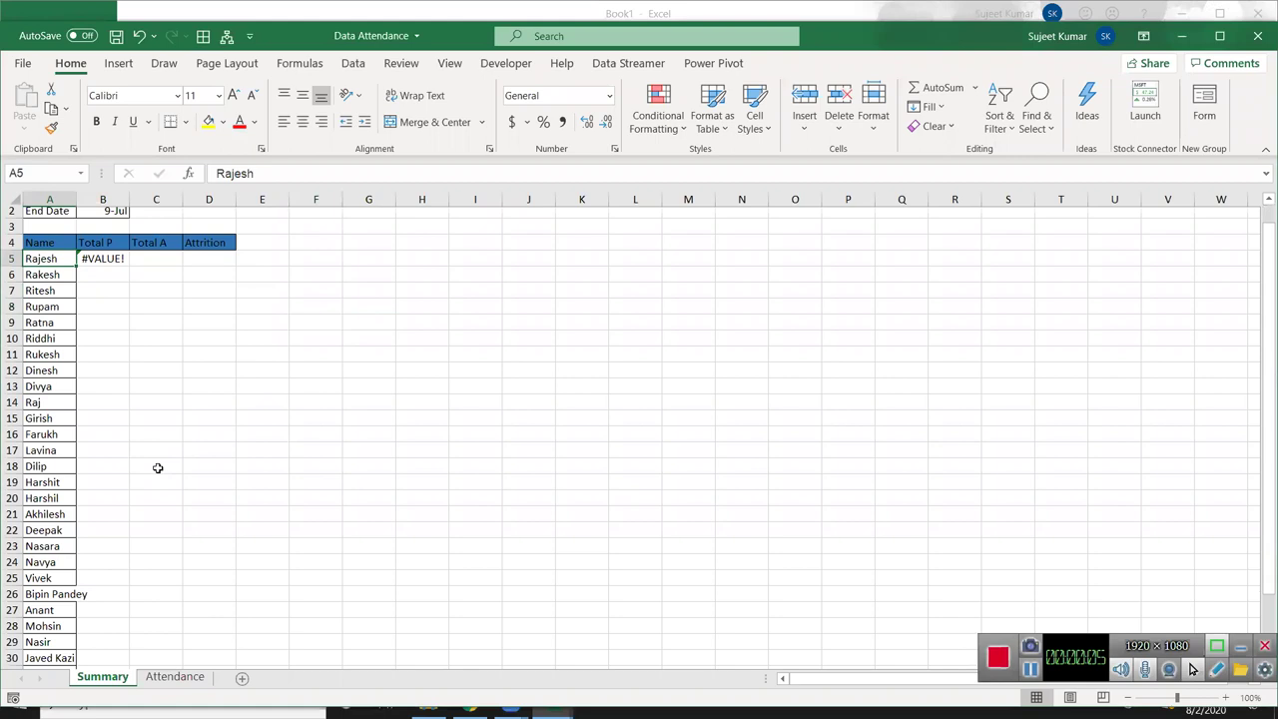
pyautogui.scroll(1, 156, 466)
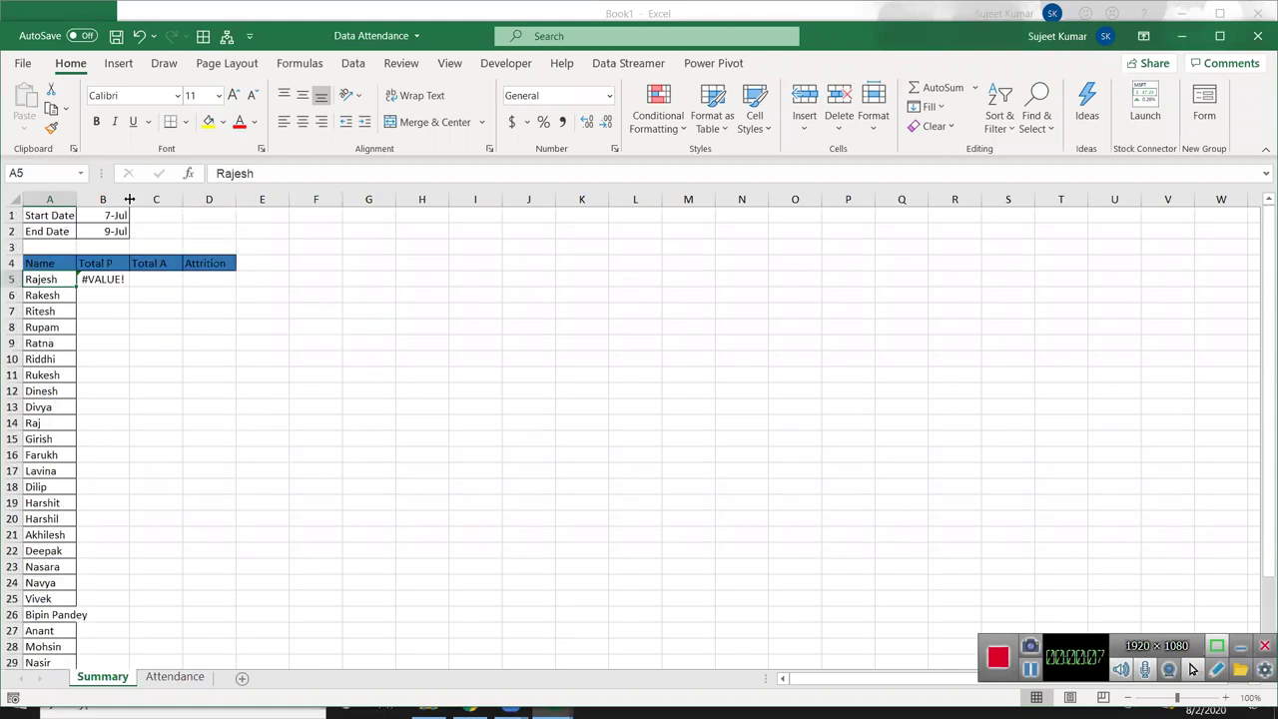
pyautogui.moveTo(129, 200); pyautogui.dragTo(134, 200)
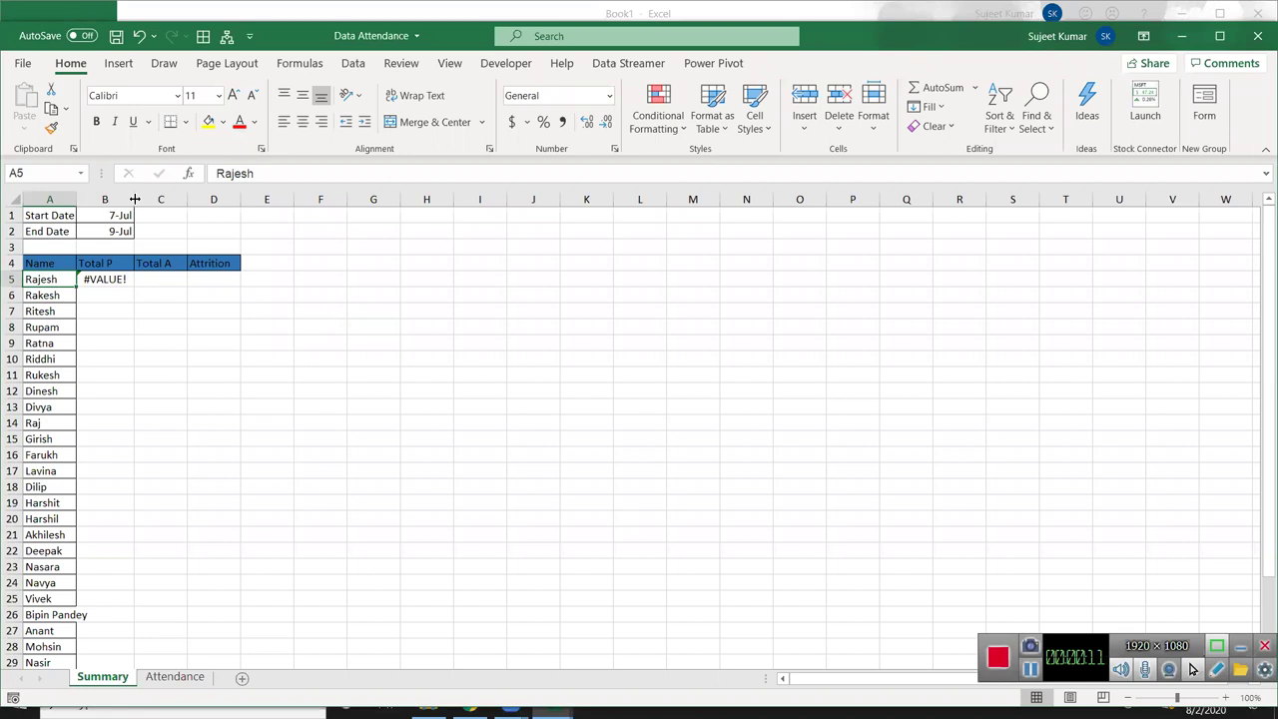
pyautogui.click(139, 308)
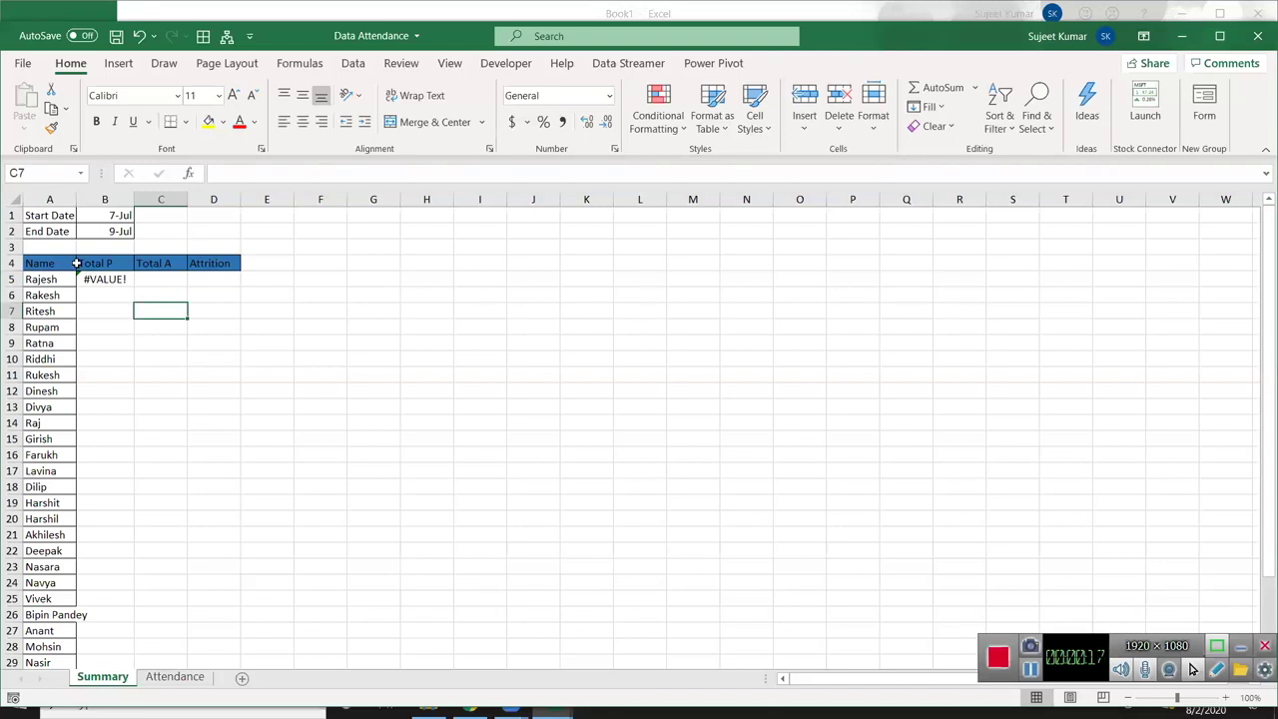
# Step: Review the Attendance sheet's Employee ID column and attendance entries for dates 08 to 11
pyautogui.click(176, 678)
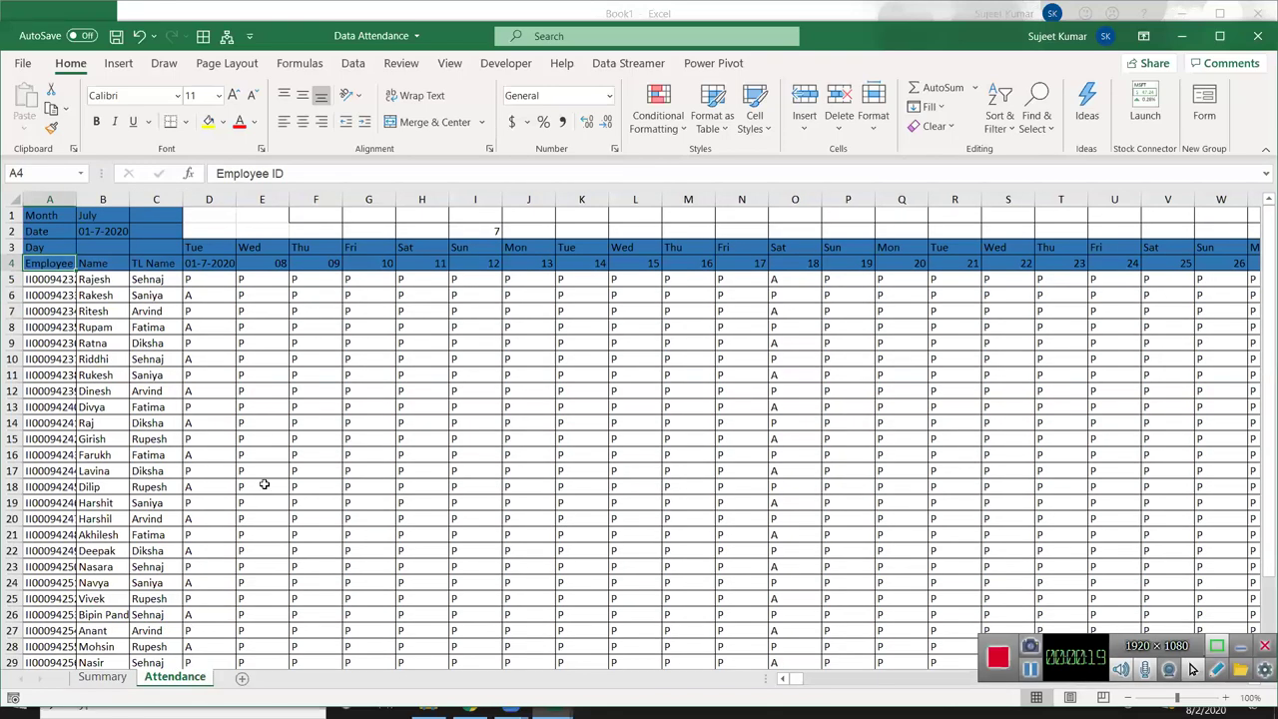
pyautogui.scroll(-8, 263, 475)
pyautogui.scroll(8, 264, 475)
pyautogui.scroll(1, 264, 475)
pyautogui.click(50, 197)
pyautogui.click(261, 358)
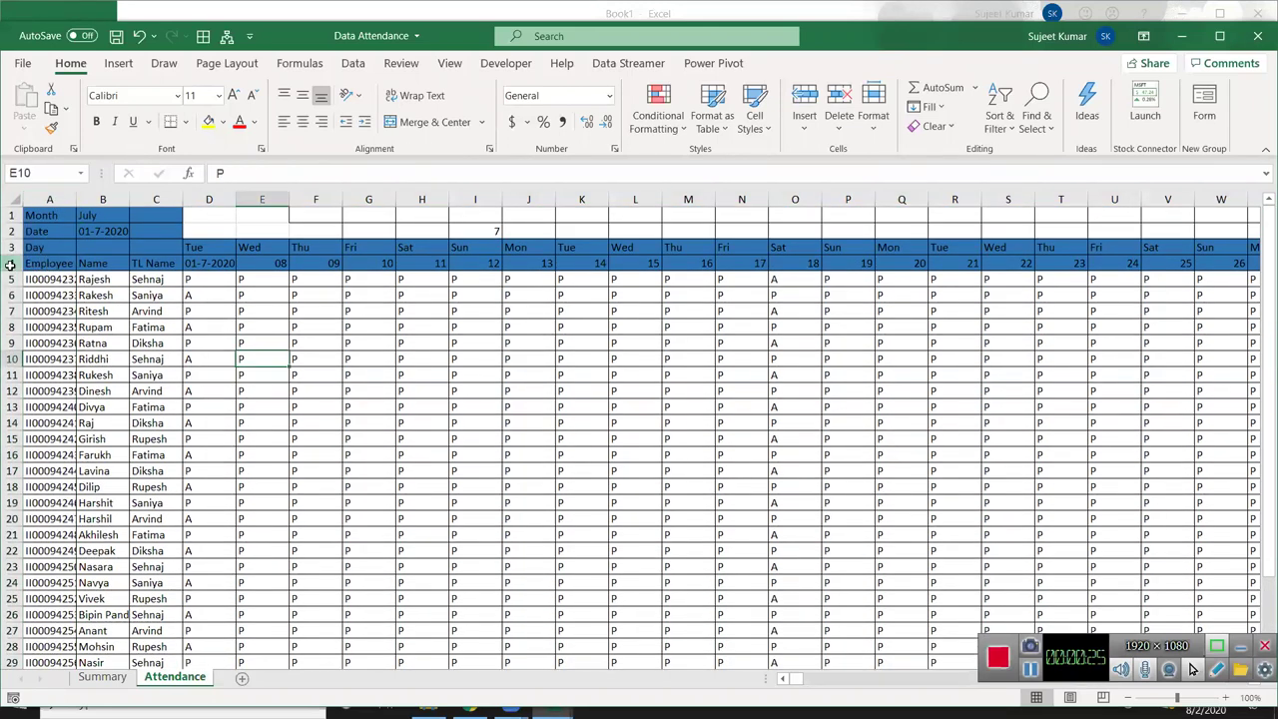
pyautogui.click(10, 263)
pyautogui.moveTo(267, 329); pyautogui.dragTo(439, 455)
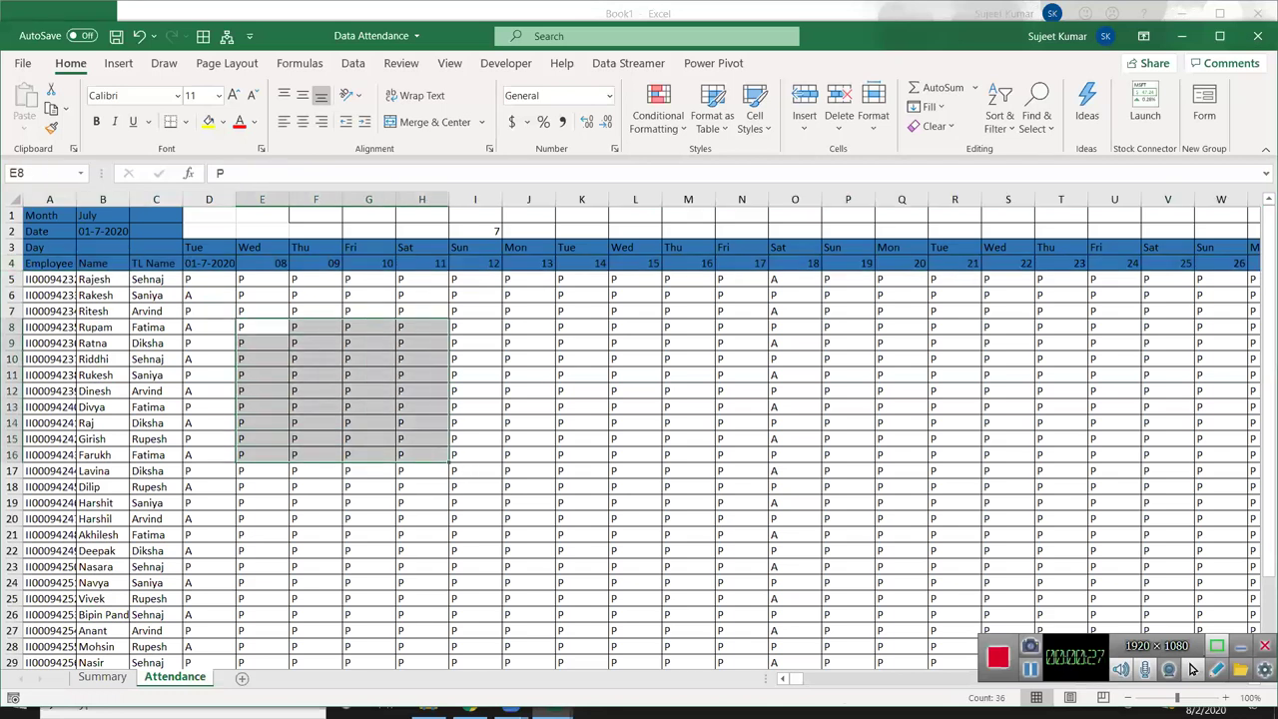
pyautogui.click(815, 682)
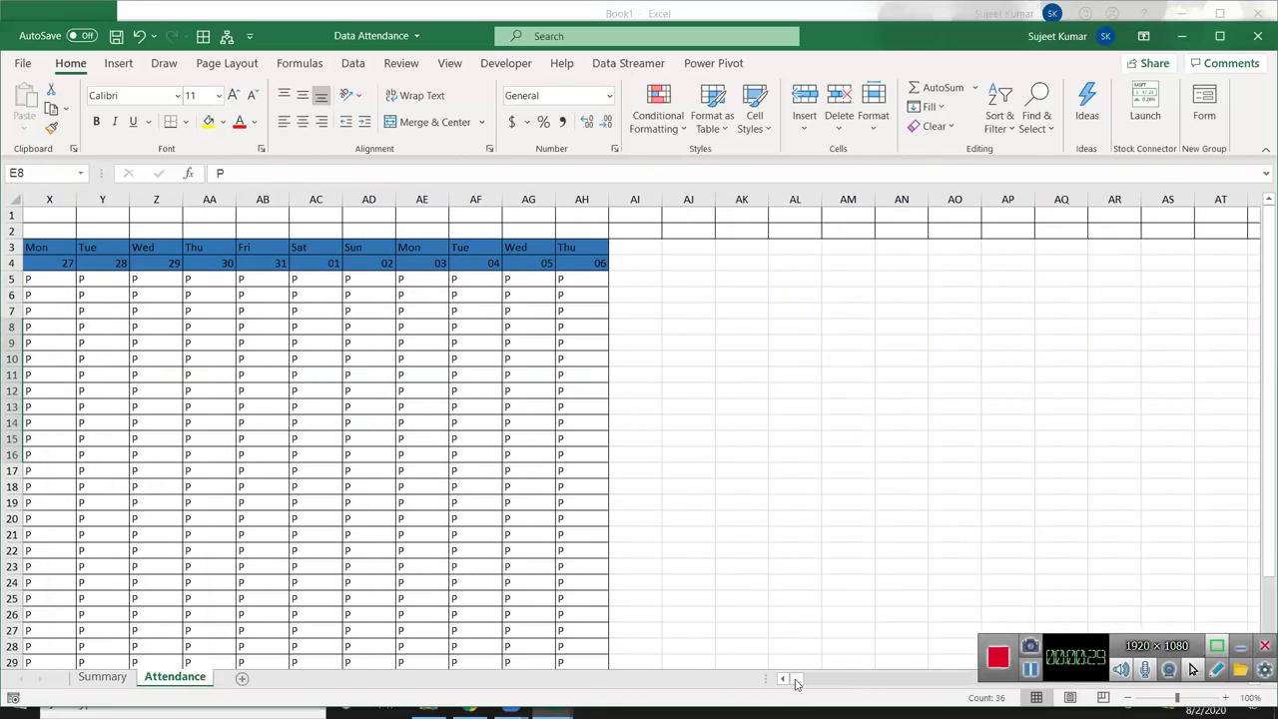
pyautogui.click(785, 679)
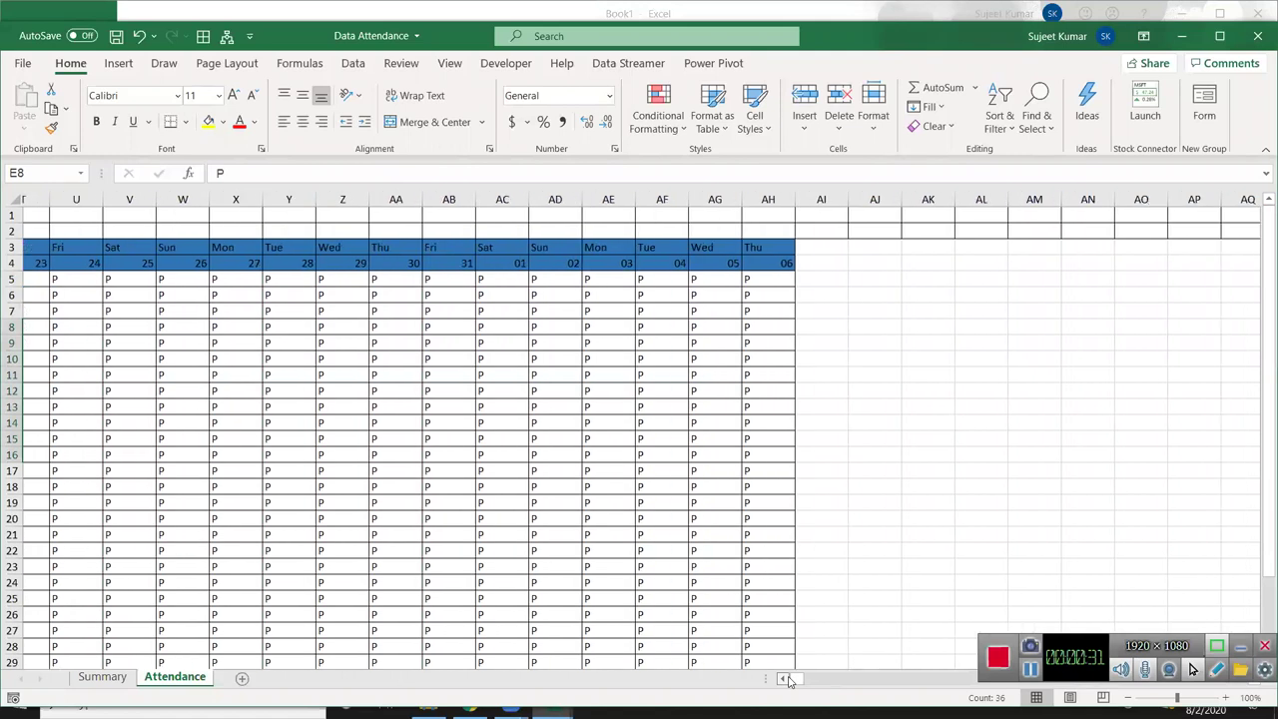
pyautogui.click(785, 679)
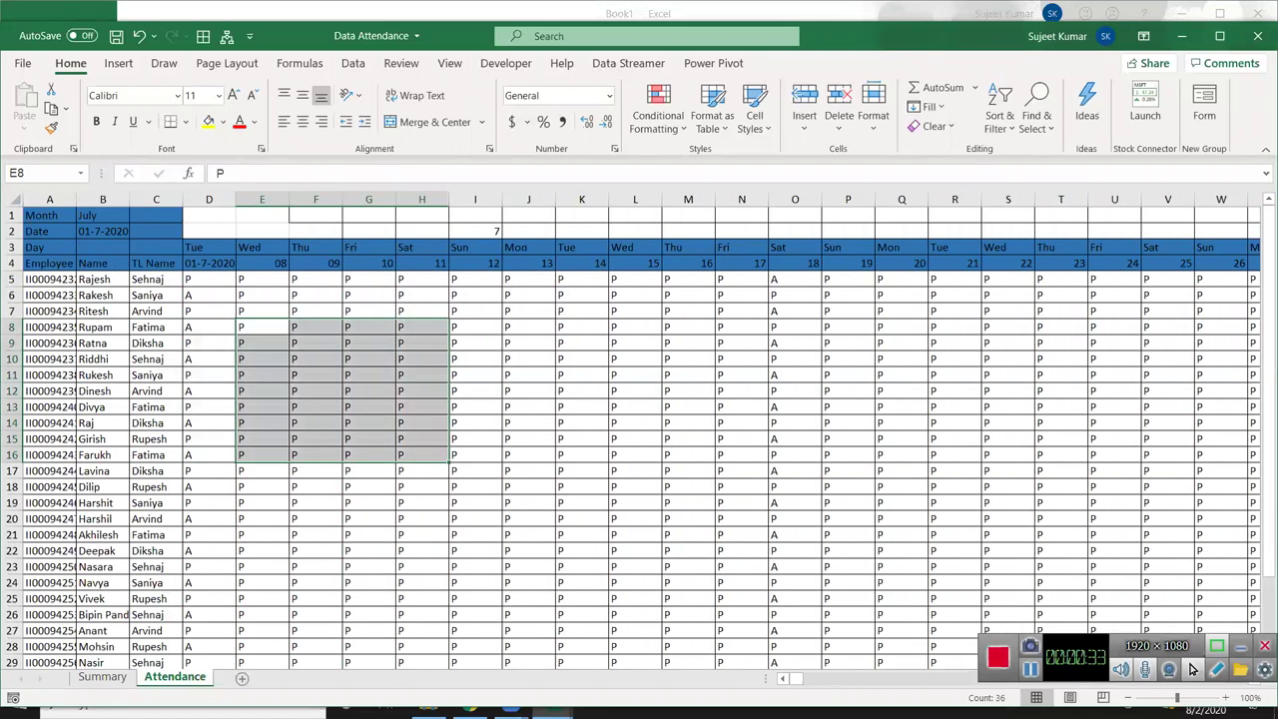
# Step: On Summary, check the Start and End Date values and select column A
pyautogui.click(101, 677)
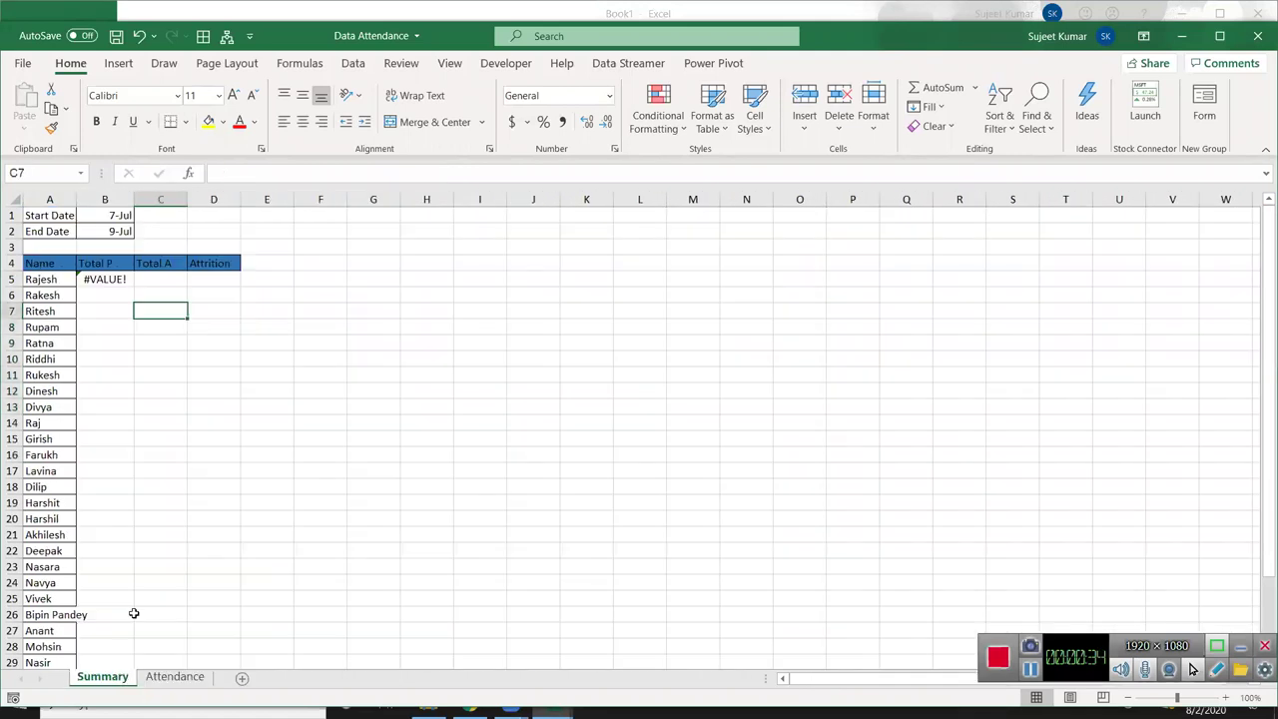
pyautogui.click(120, 218)
pyautogui.click(118, 230)
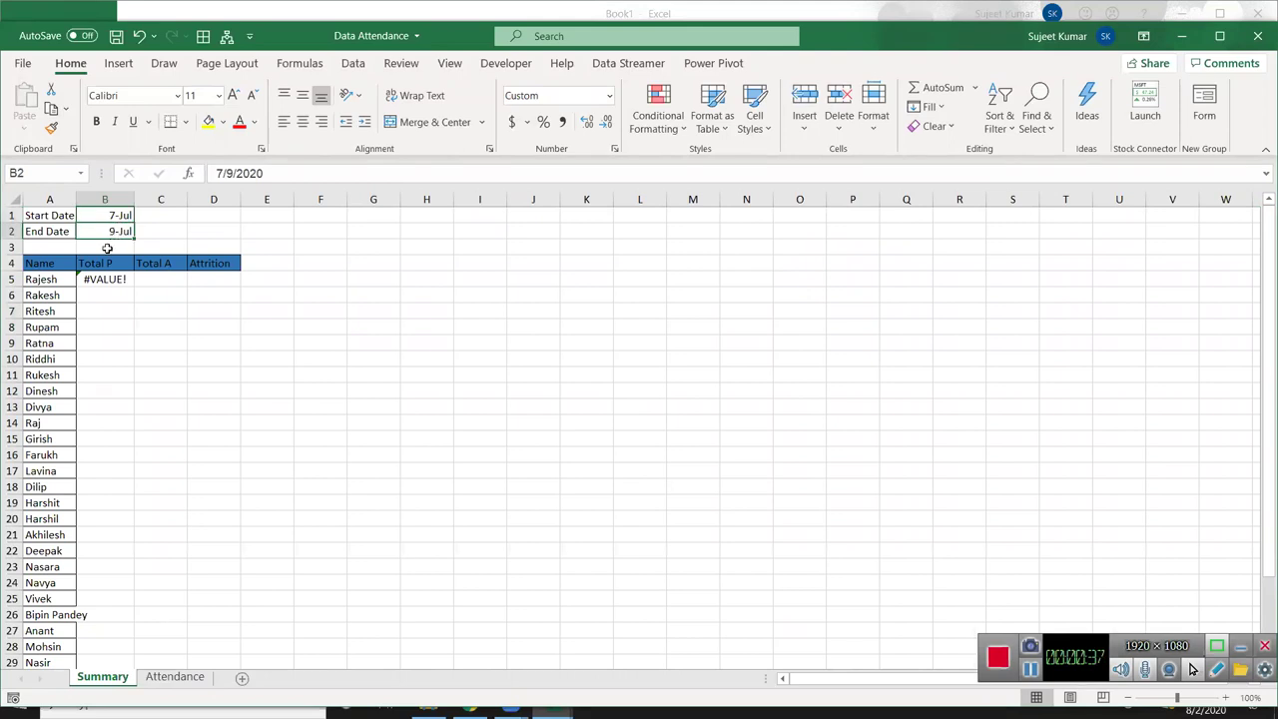
pyautogui.moveTo(42, 268); pyautogui.dragTo(40, 440)
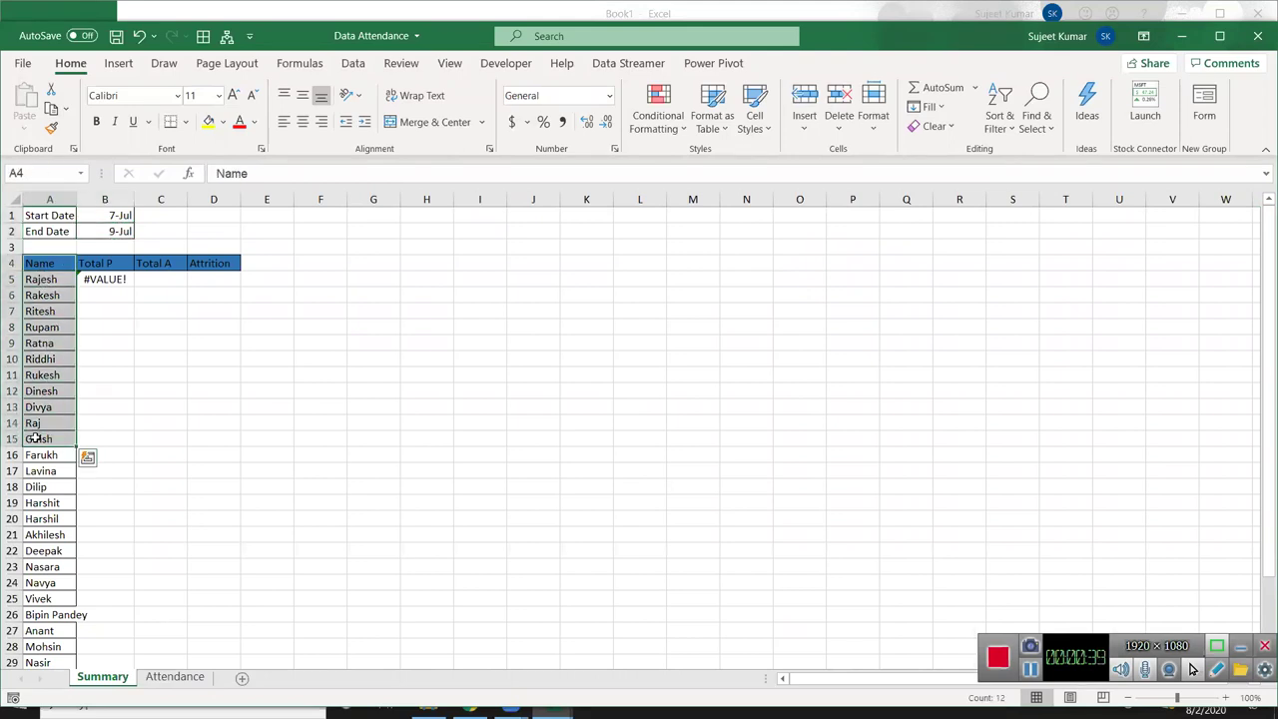
pyautogui.scroll(-5, 50, 569)
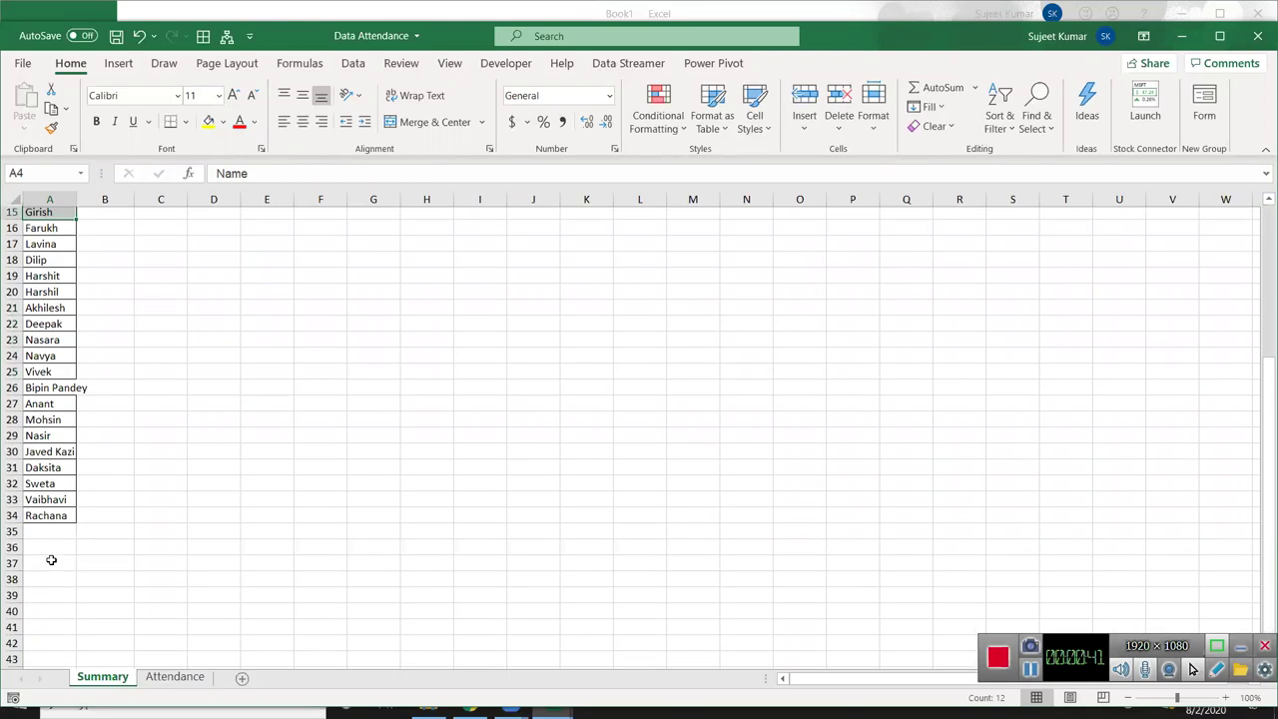
pyautogui.scroll(5, 51, 561)
pyautogui.click(40, 200)
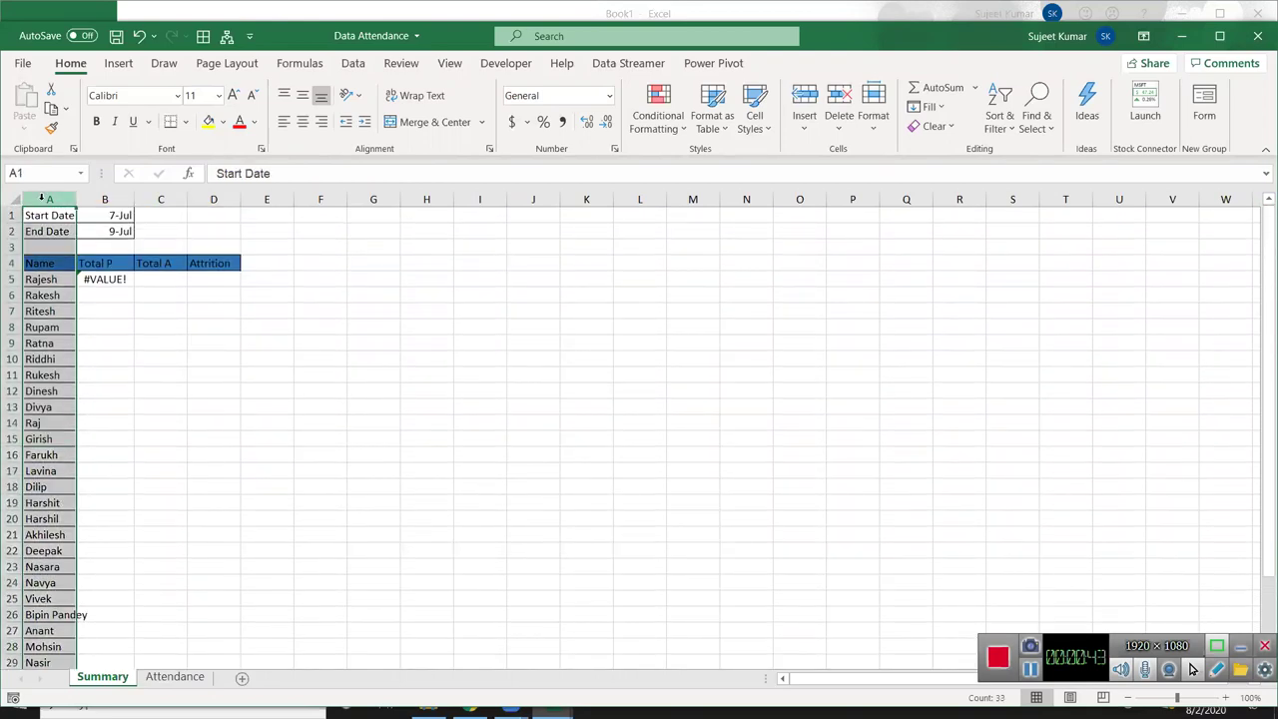
# Step: Insert a blank column A on Summary and copy the 30 employee IDs from Attendance
pyautogui.hotkey('ctrl', 'shift', '+')
pyautogui.click(93, 279)
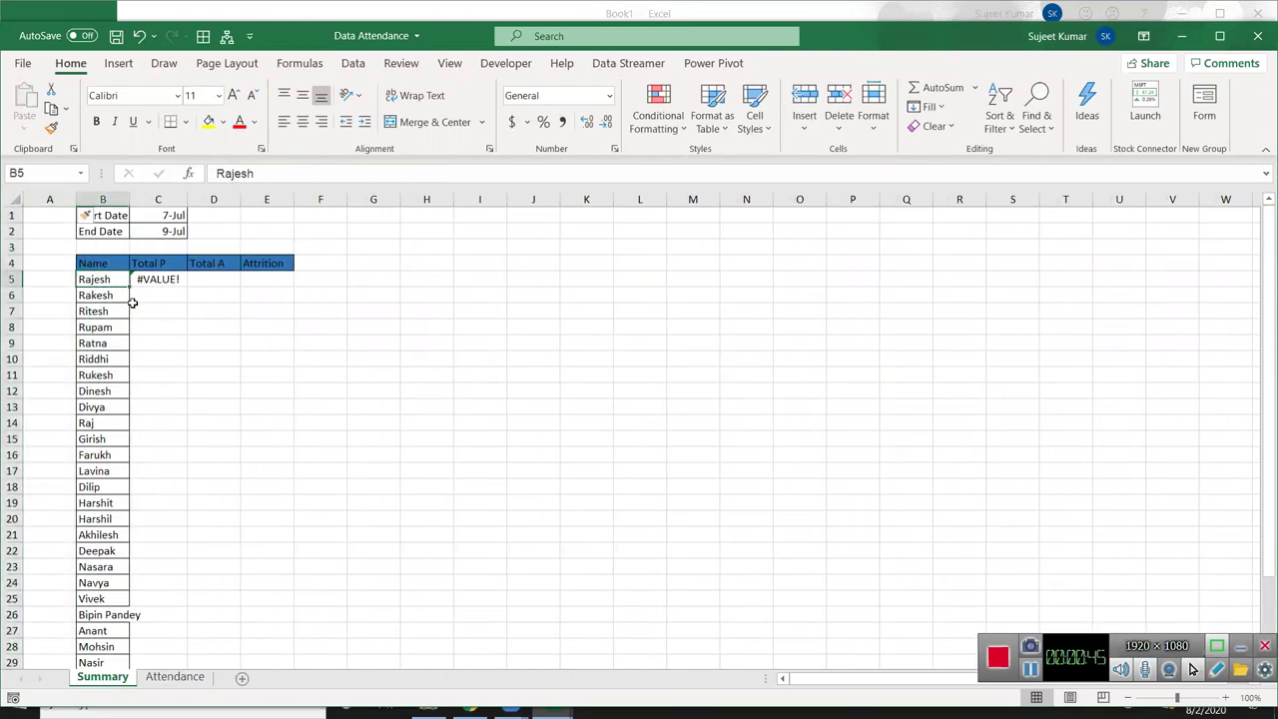
pyautogui.click(175, 677)
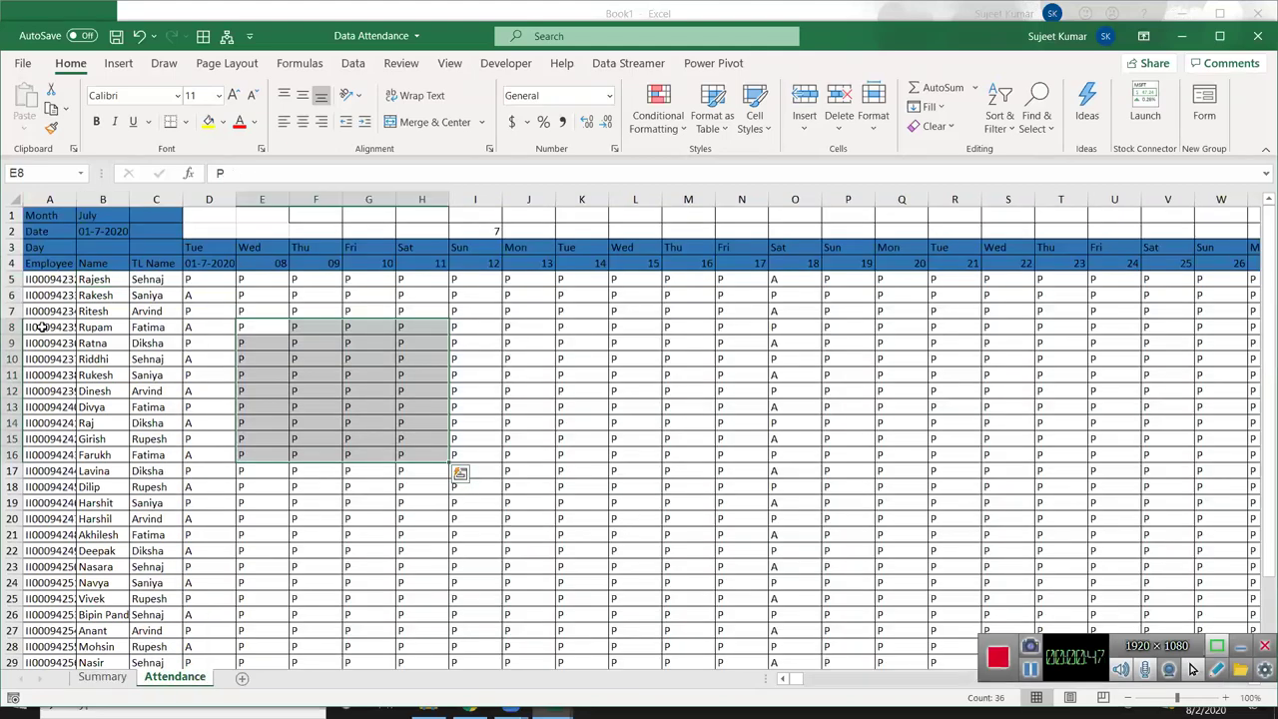
pyautogui.click(30, 264)
pyautogui.click(44, 281)
pyautogui.scroll(-10, 68, 486)
pyautogui.scroll(4, 64, 480)
pyautogui.keyDown('shift'); pyautogui.click(55, 456); pyautogui.keyUp('shift')
pyautogui.hotkey('ctrl', 'c')
# Step: Paste the IDs into A5 on Summary, cancel the copy marquee, and select the Start/End Dates
pyautogui.click(102, 677)
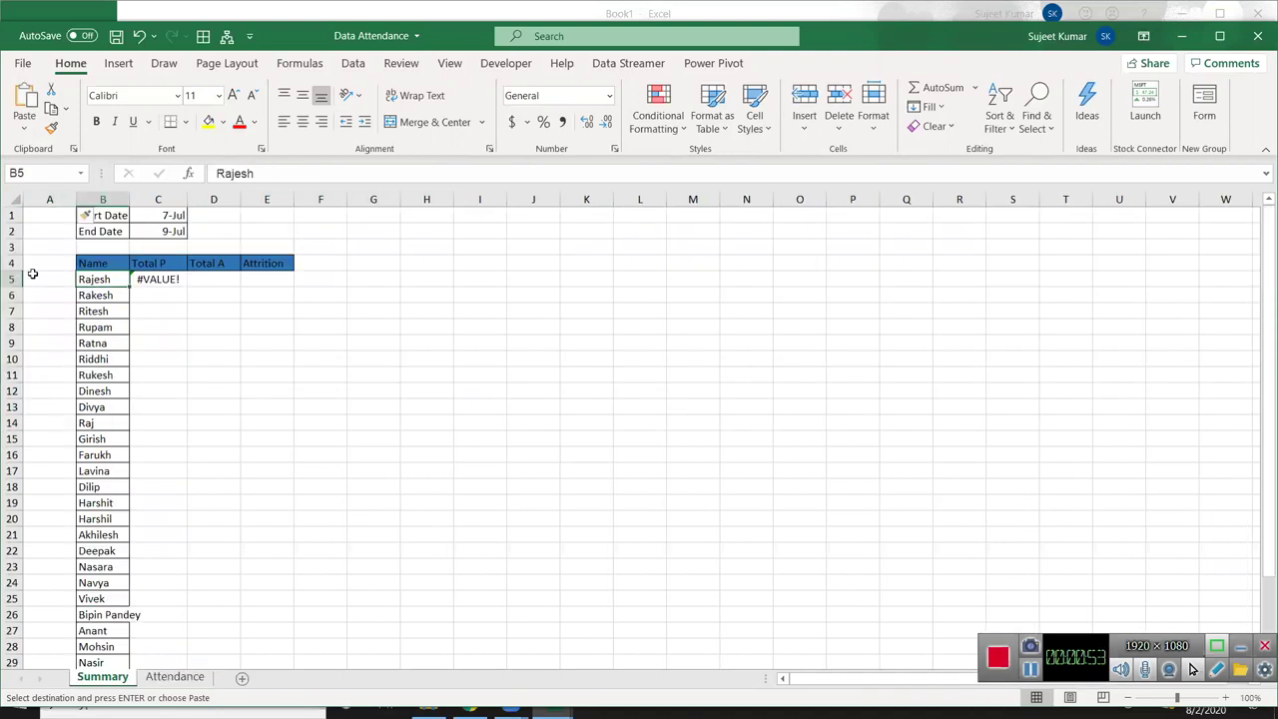
pyautogui.click(33, 275)
pyautogui.hotkey('ctrl', 'v')
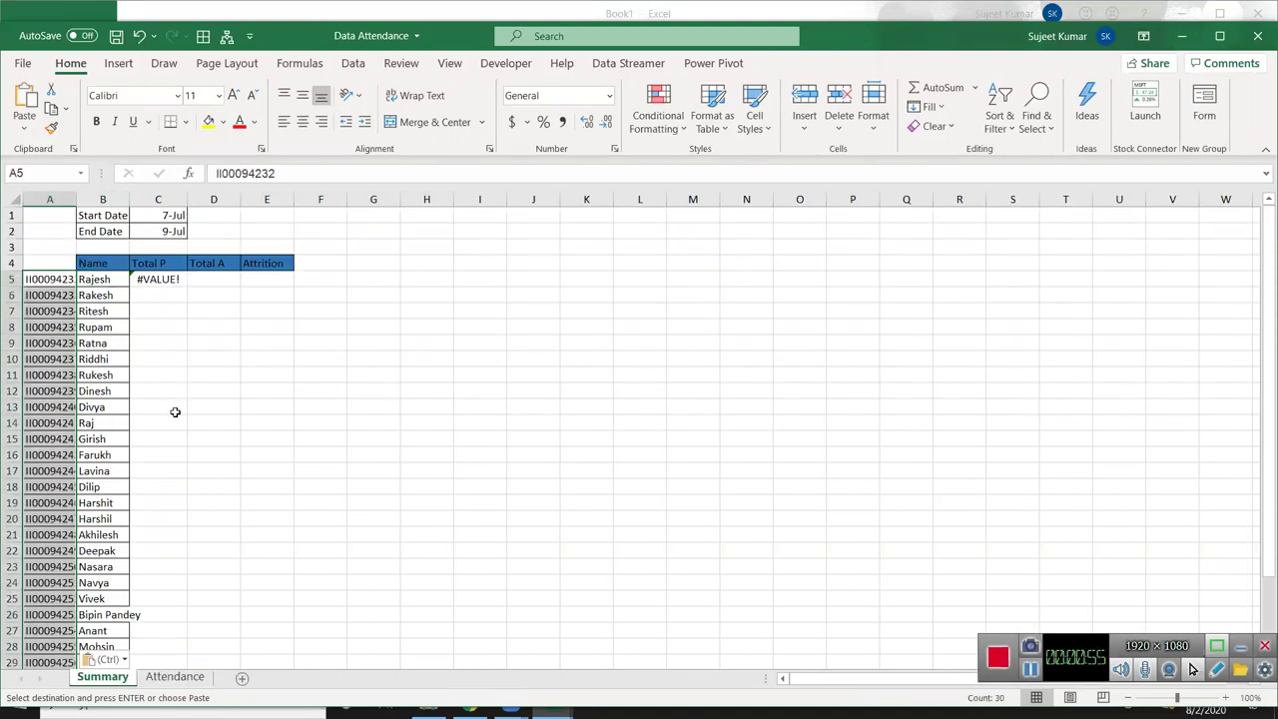
pyautogui.click(162, 676)
pyautogui.scroll(4, 102, 487)
pyautogui.scroll(2, 101, 486)
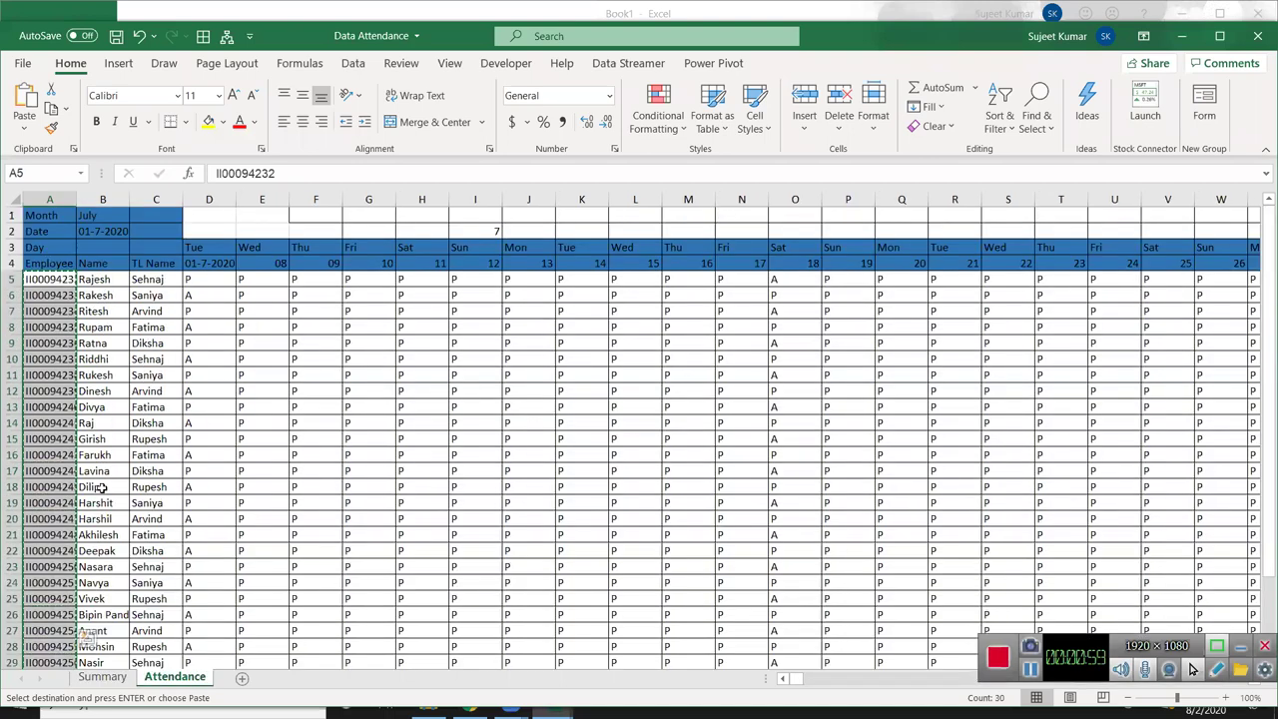
pyautogui.press('Escape')
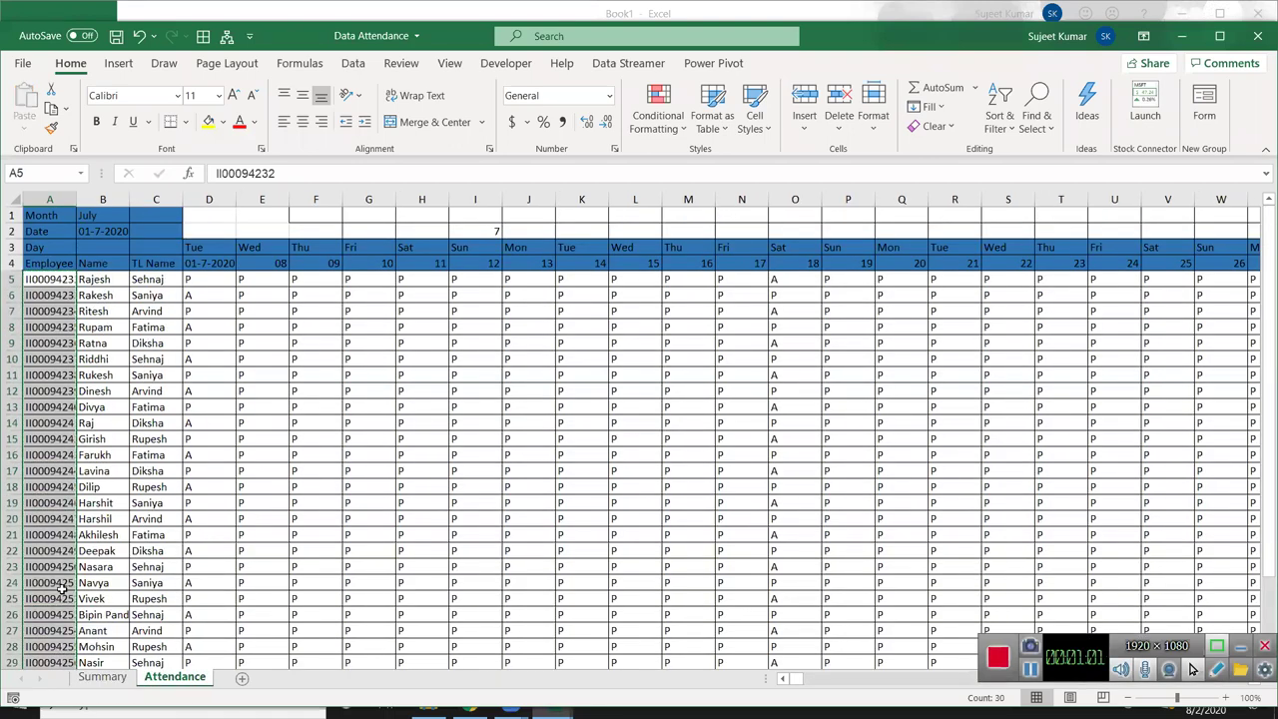
pyautogui.click(103, 677)
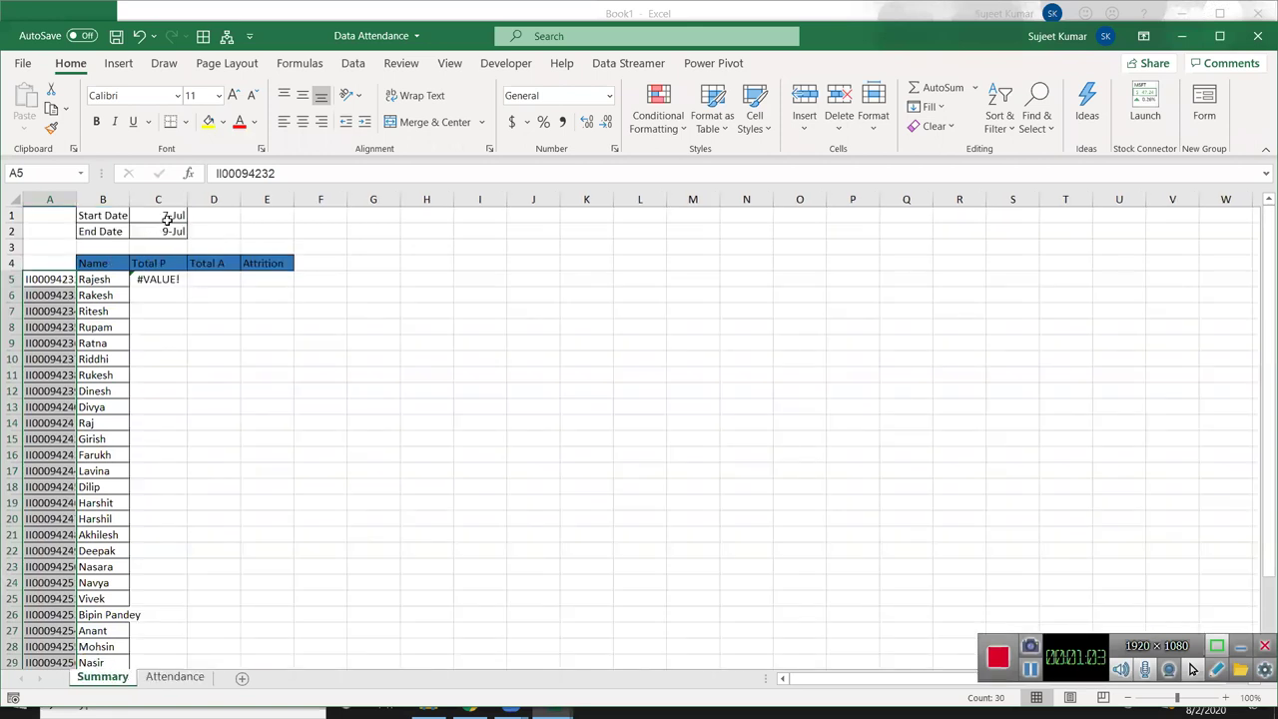
pyautogui.moveTo(168, 216); pyautogui.dragTo(168, 231)
pyautogui.click(160, 279)
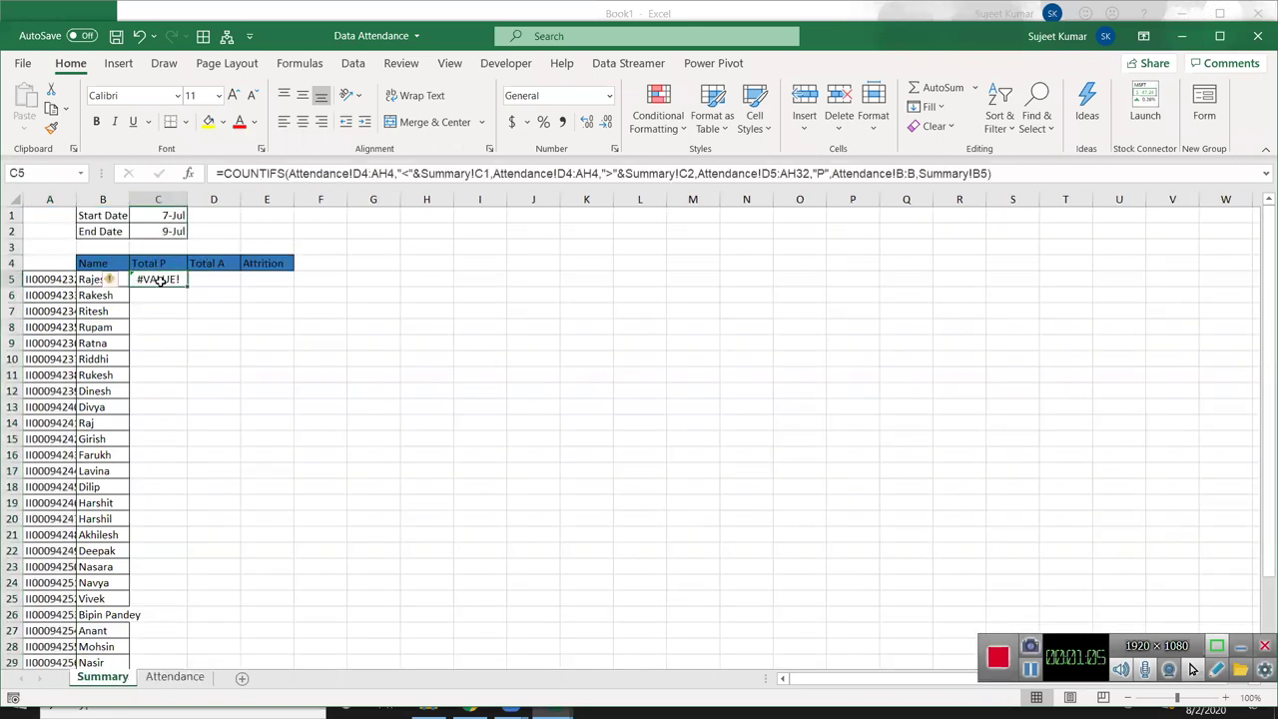
pyautogui.click(220, 282)
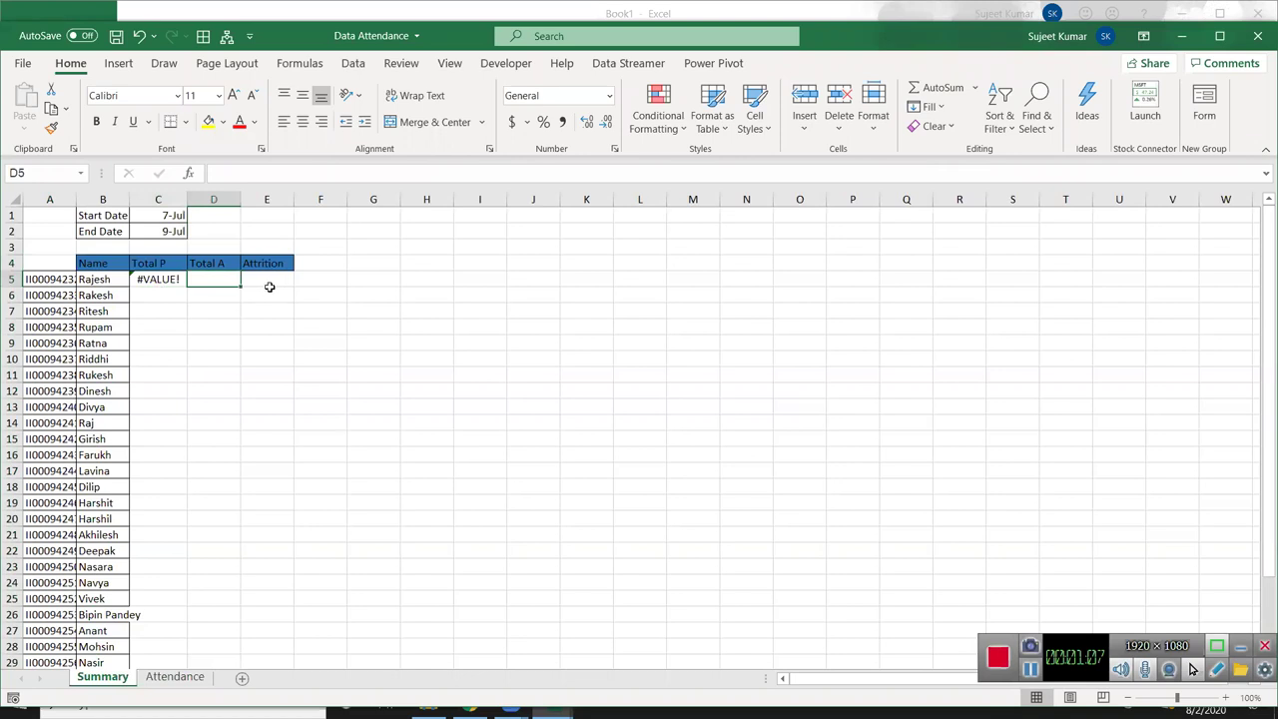
pyautogui.click(187, 679)
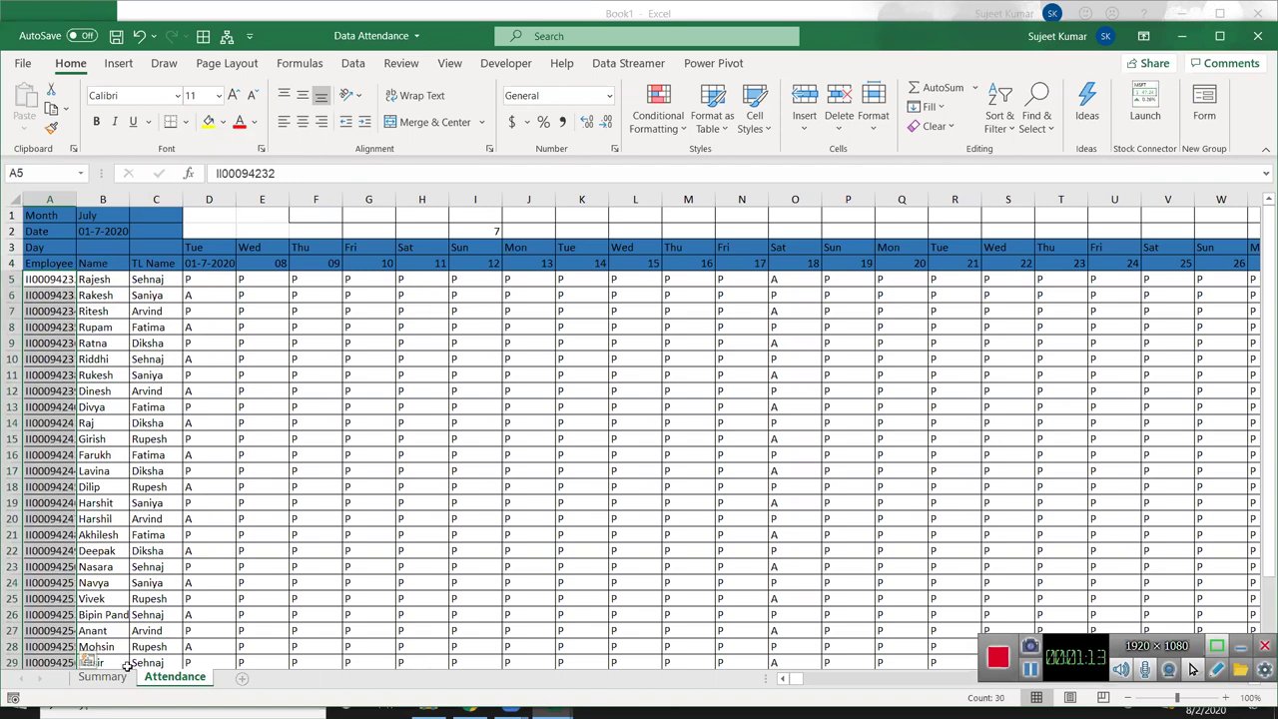
pyautogui.click(102, 677)
pyautogui.click(269, 262)
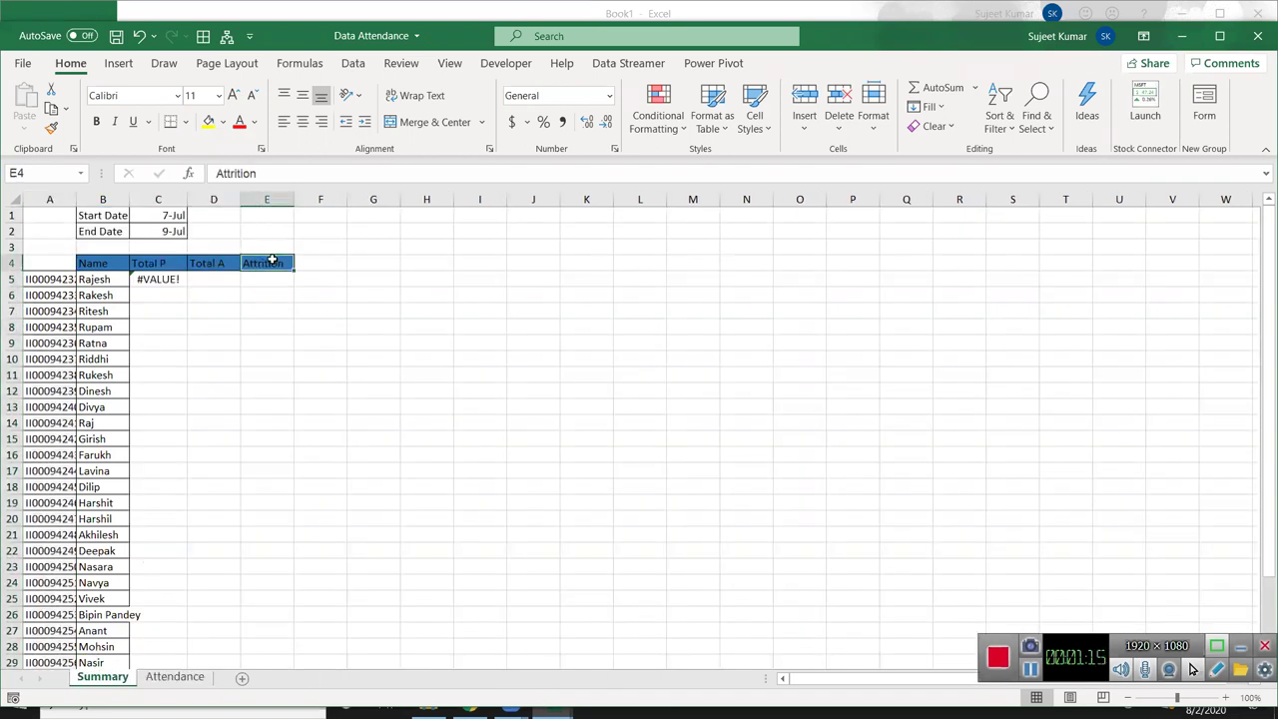
pyautogui.click(300, 275)
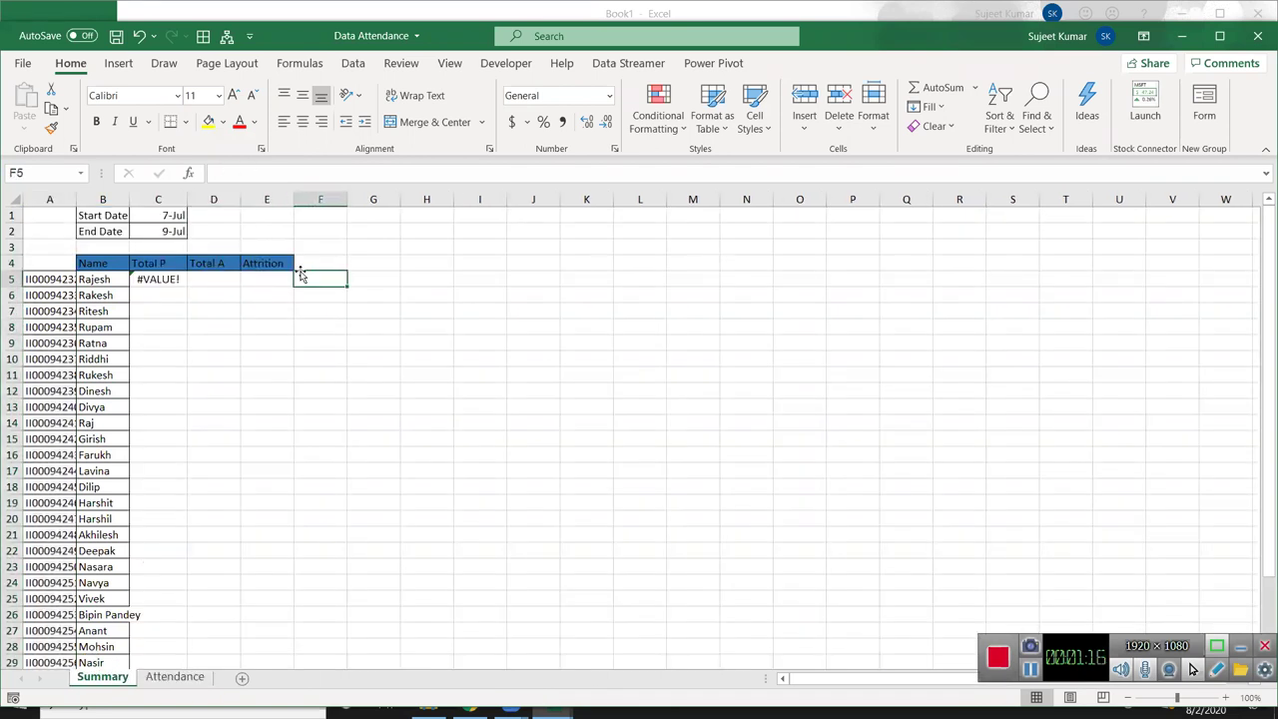
pyautogui.click(167, 277)
pyautogui.click(219, 283)
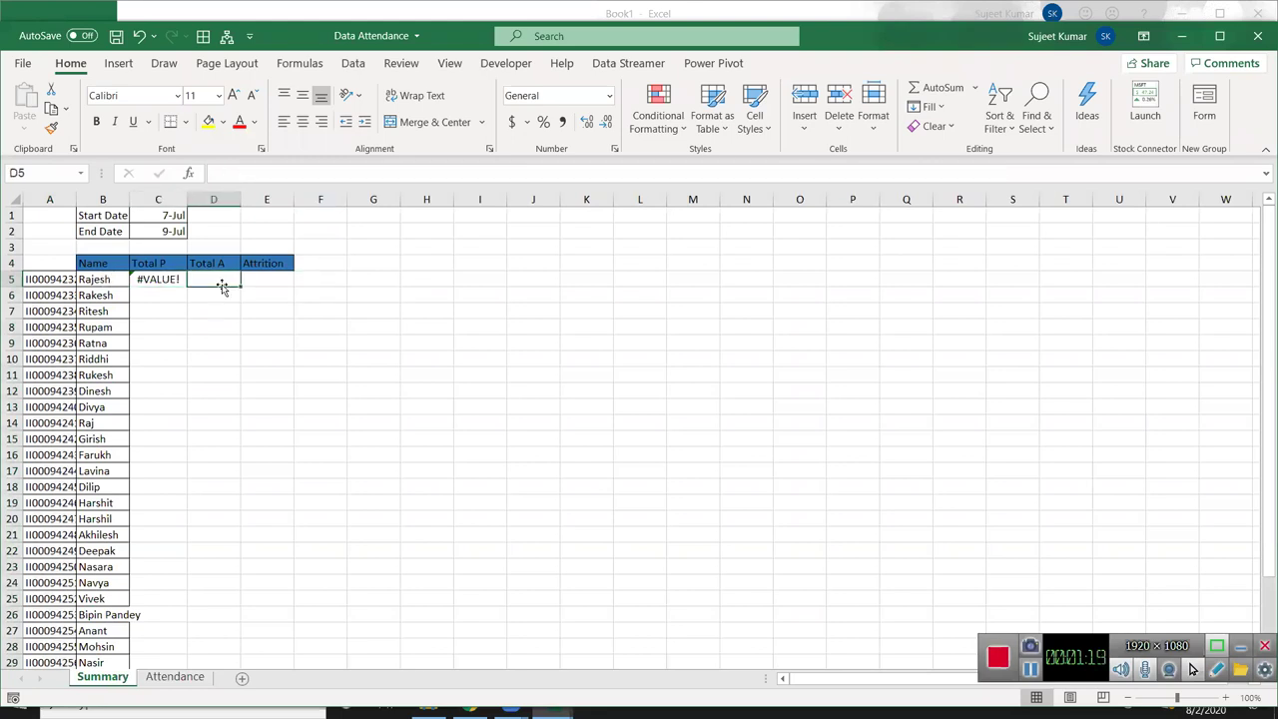
pyautogui.doubleClick(156, 280)
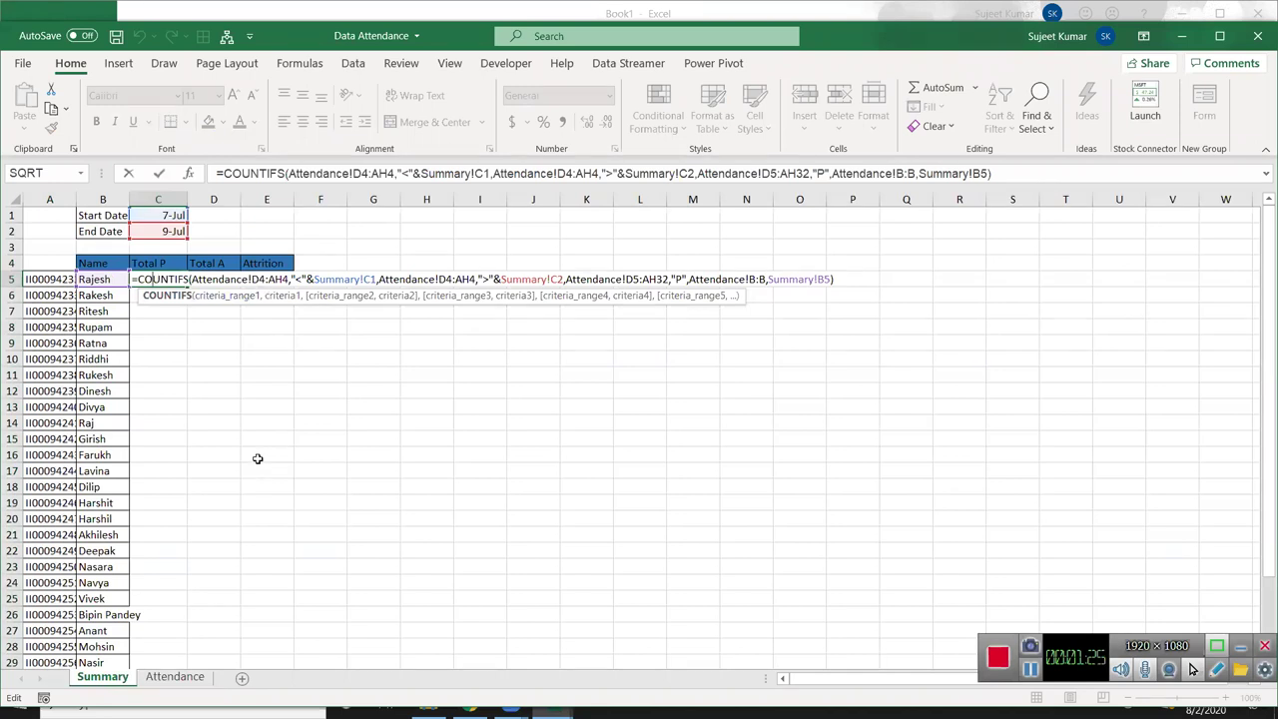
pyautogui.press('Escape')
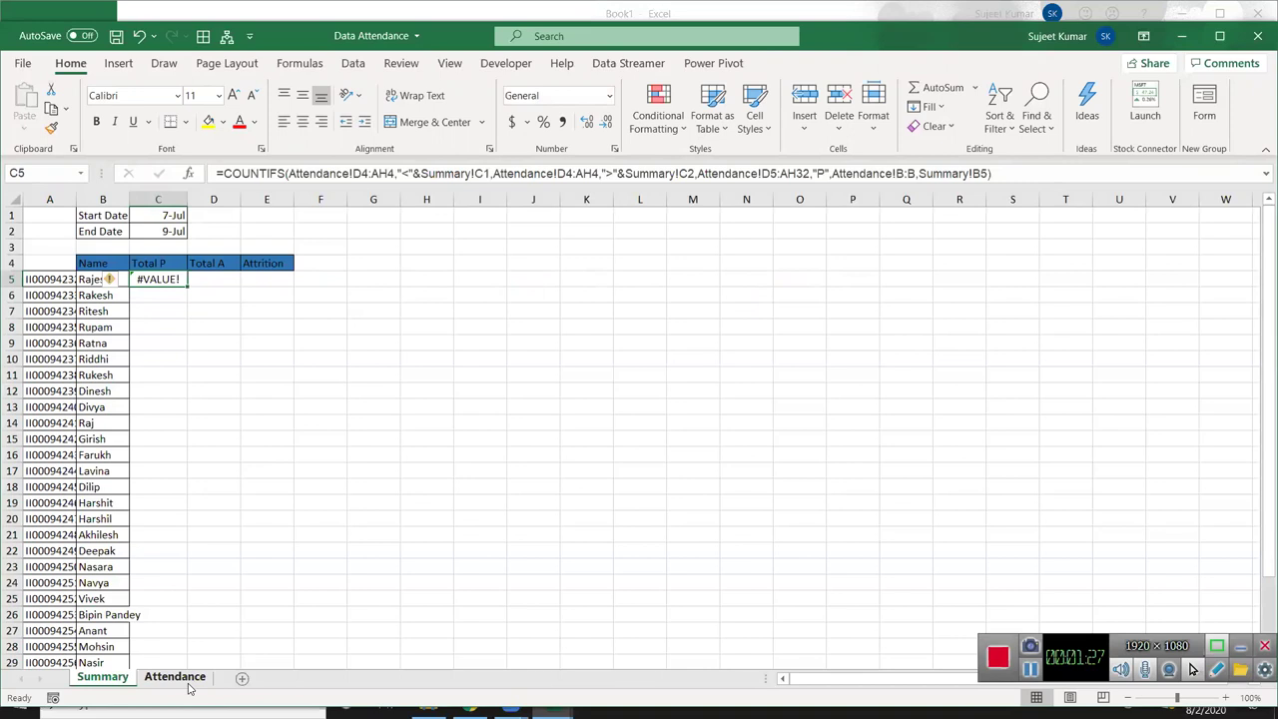
pyautogui.click(192, 679)
pyautogui.click(11, 246)
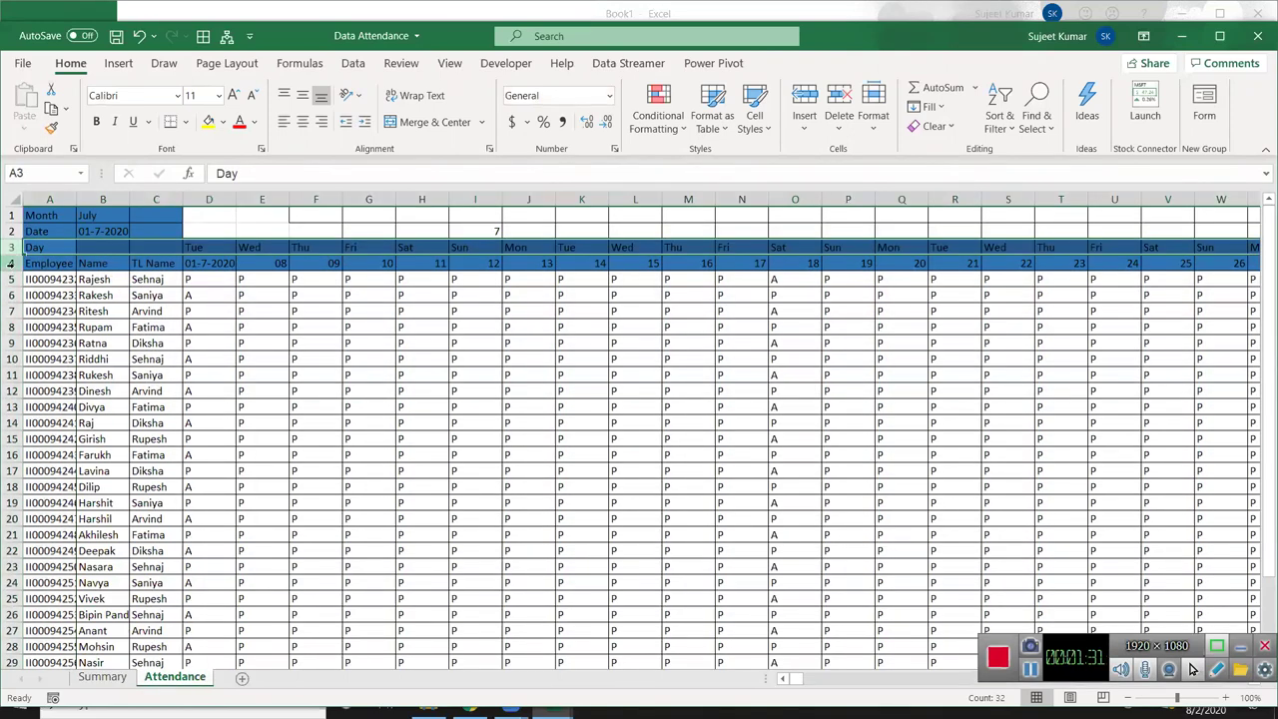
pyautogui.click(11, 263)
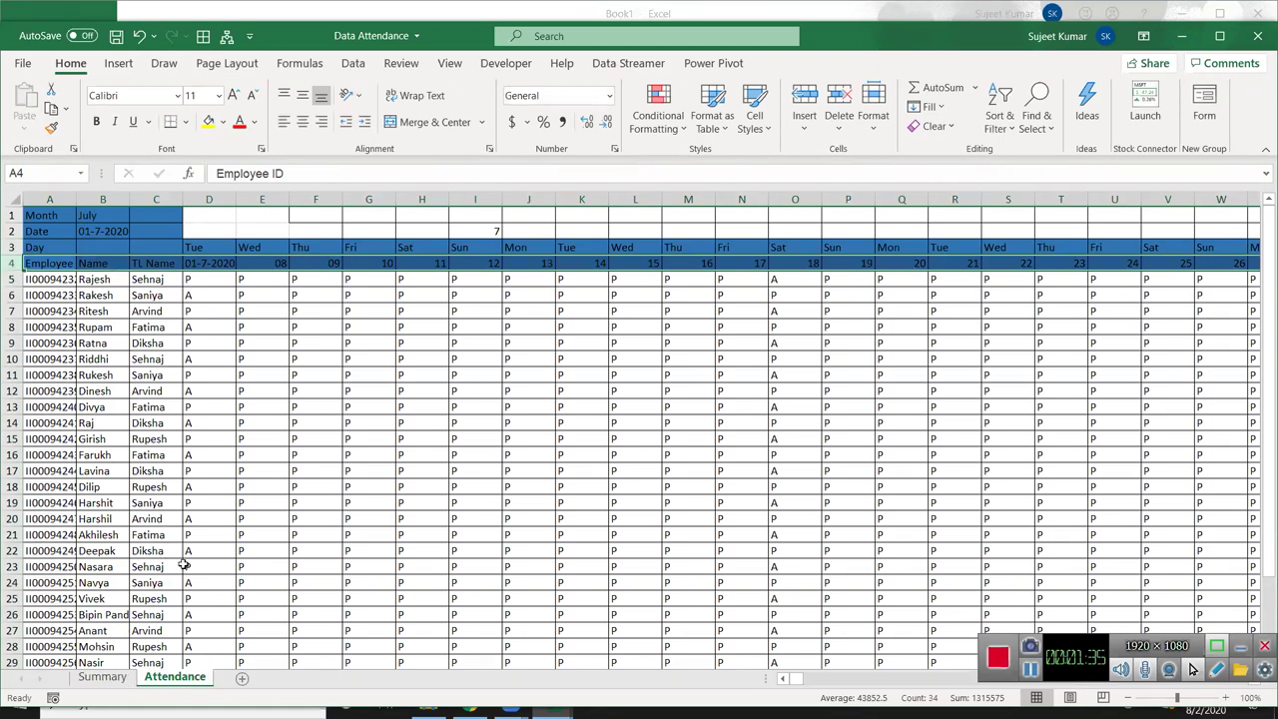
pyautogui.click(103, 676)
pyautogui.moveTo(169, 231); pyautogui.dragTo(169, 215)
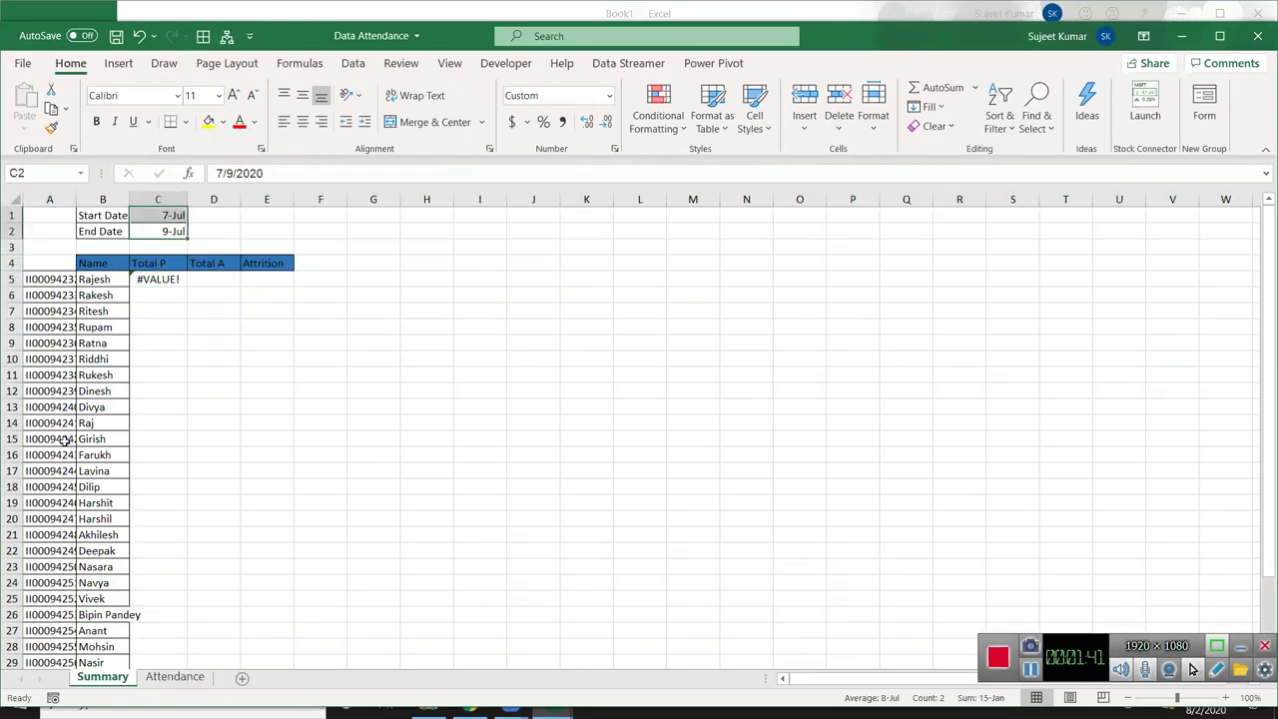
pyautogui.click(52, 280)
pyautogui.click(161, 279)
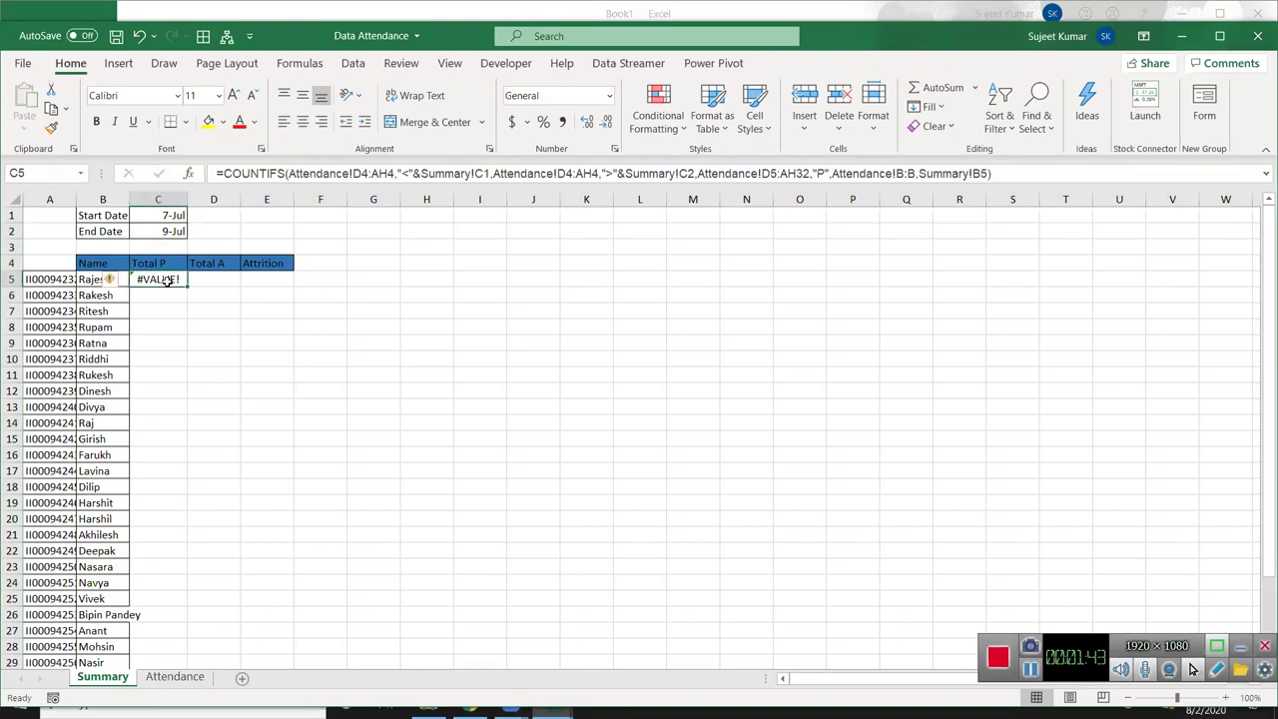
pyautogui.moveTo(167, 231); pyautogui.dragTo(166, 215)
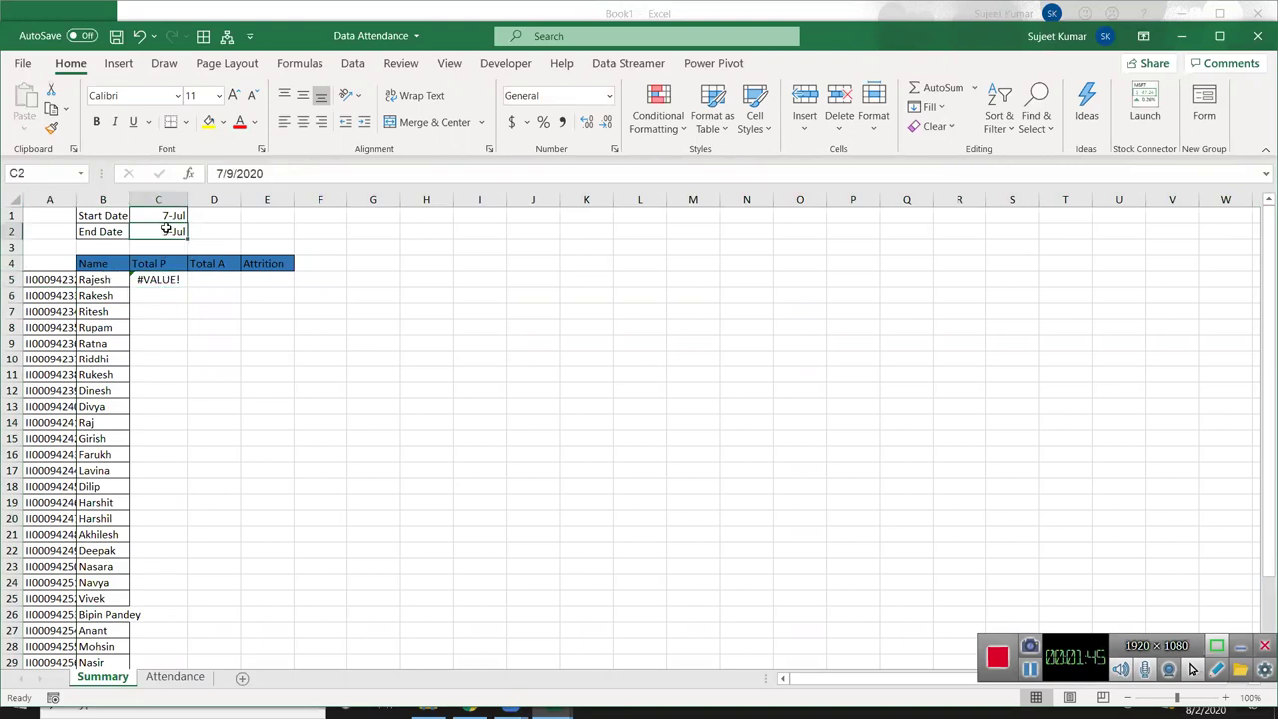
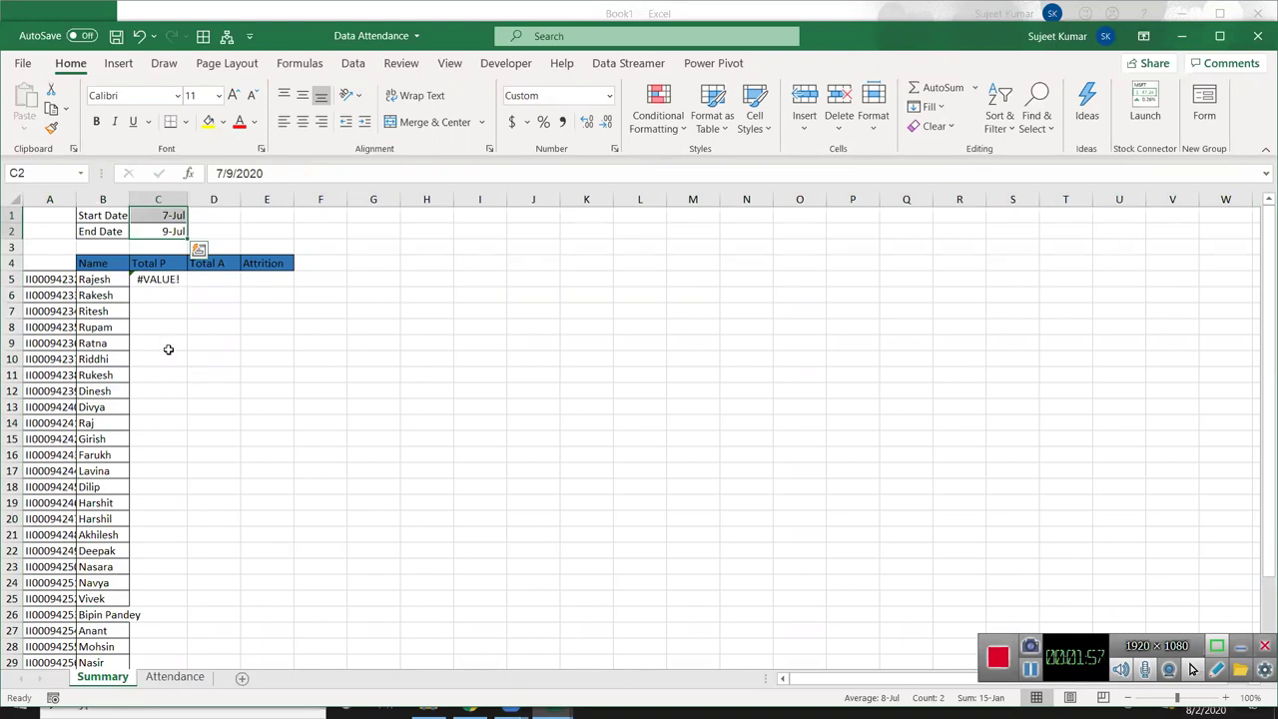
# Step: Format-paint E4's date format onto Attendance D4 so the first date header shows 07
pyautogui.click(87, 285)
pyautogui.click(162, 216)
pyautogui.click(164, 230)
pyautogui.click(174, 677)
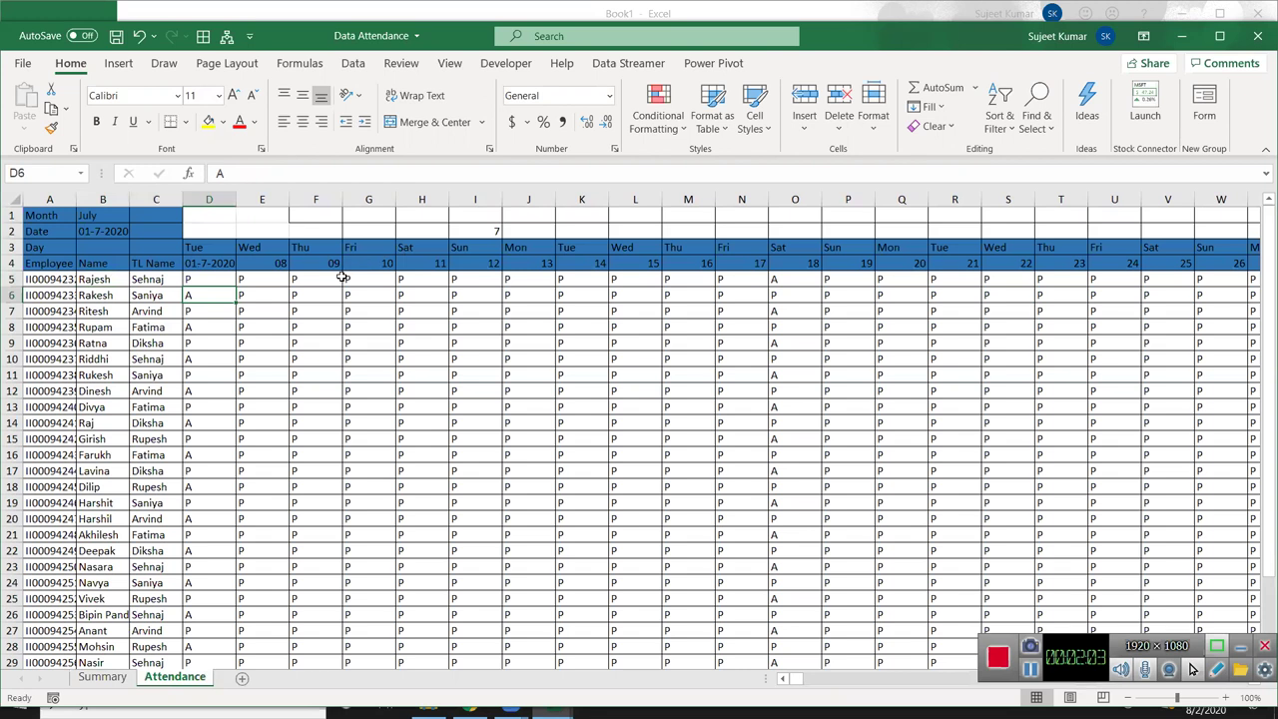
pyautogui.click(215, 264)
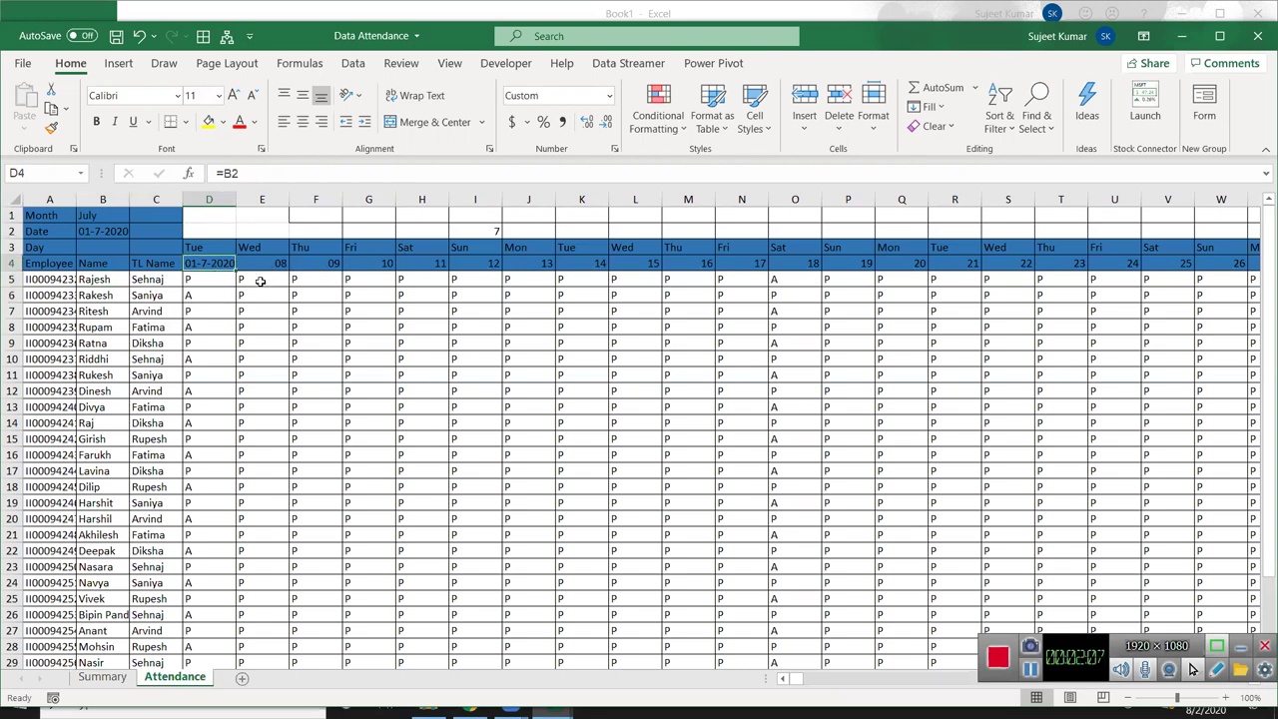
pyautogui.click(261, 263)
pyautogui.click(50, 128)
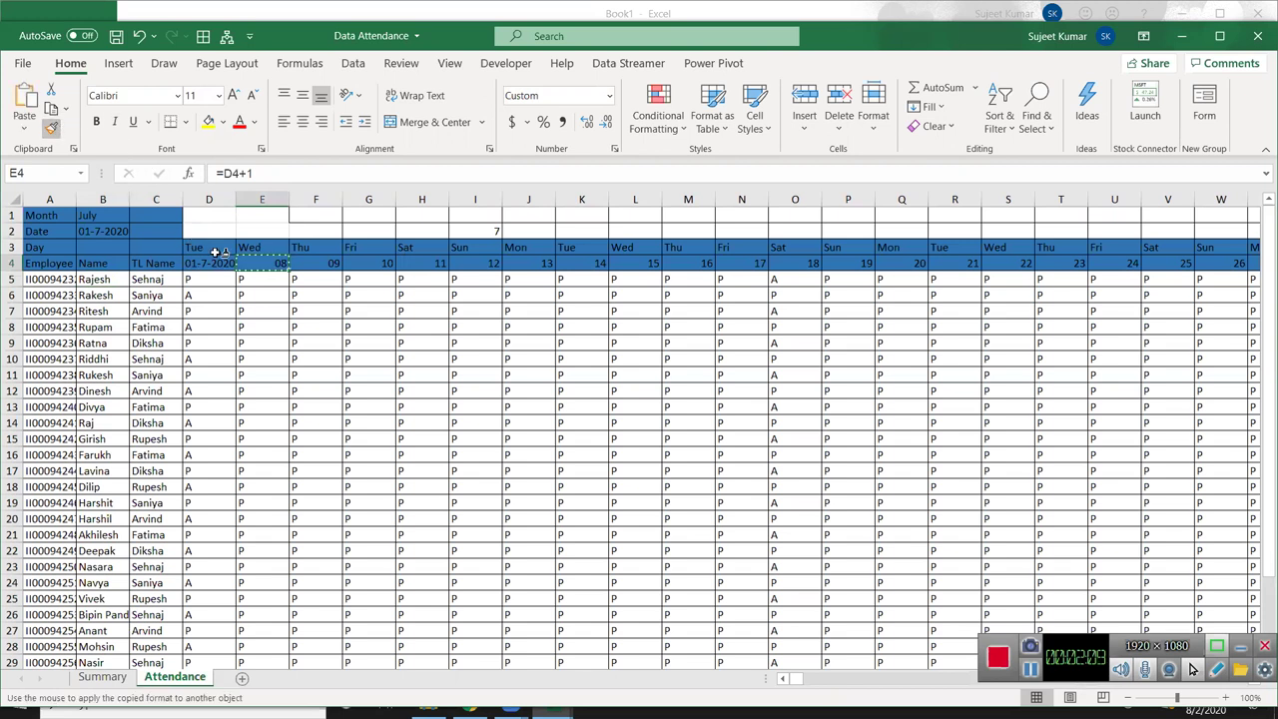
pyautogui.click(213, 263)
pyautogui.click(273, 268)
pyautogui.click(225, 265)
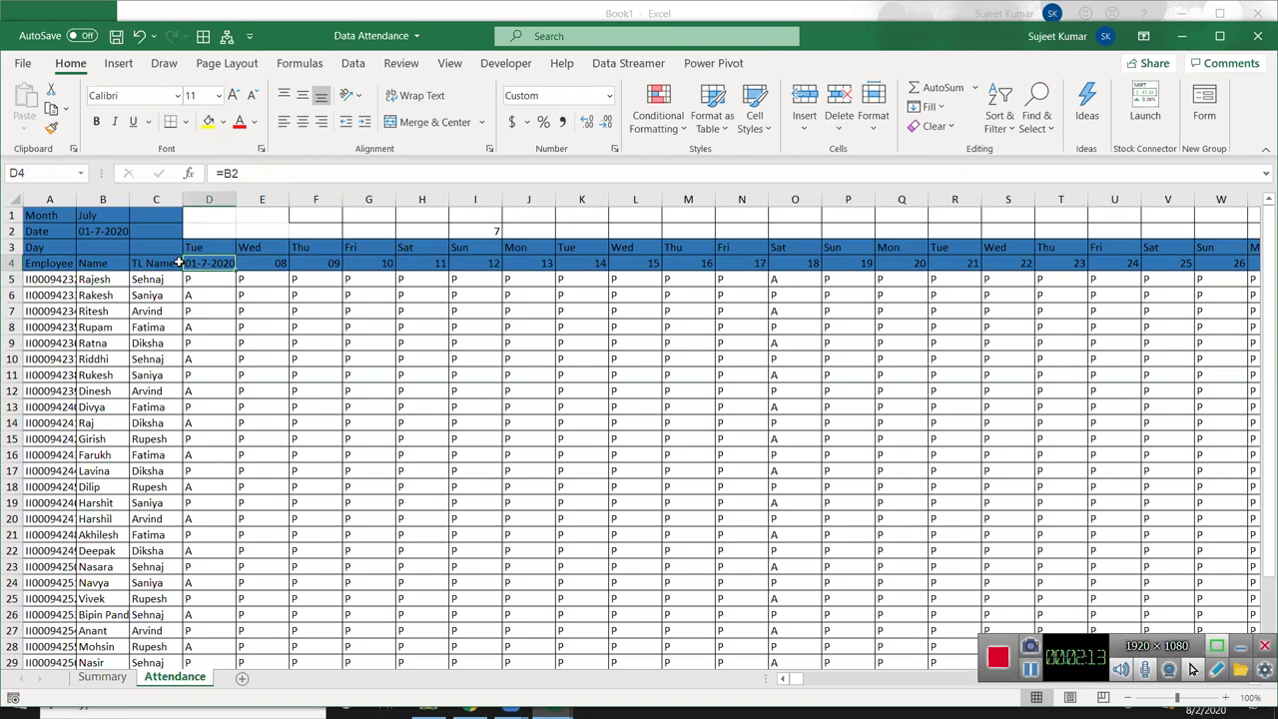
pyautogui.click(244, 174)
pyautogui.press('Return')
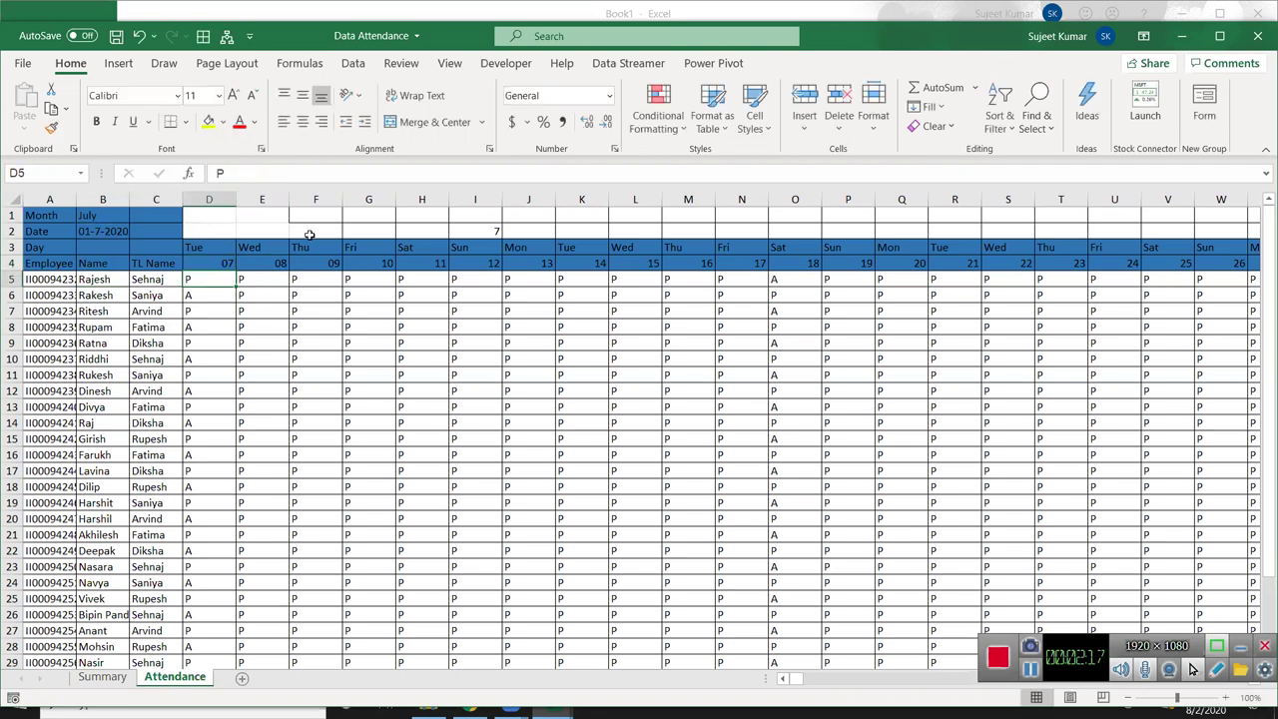
pyautogui.click(210, 263)
# Step: Recalculate Summary C5's Total P formula to show 3, then clear it
pyautogui.moveTo(205, 278); pyautogui.dragTo(309, 276)
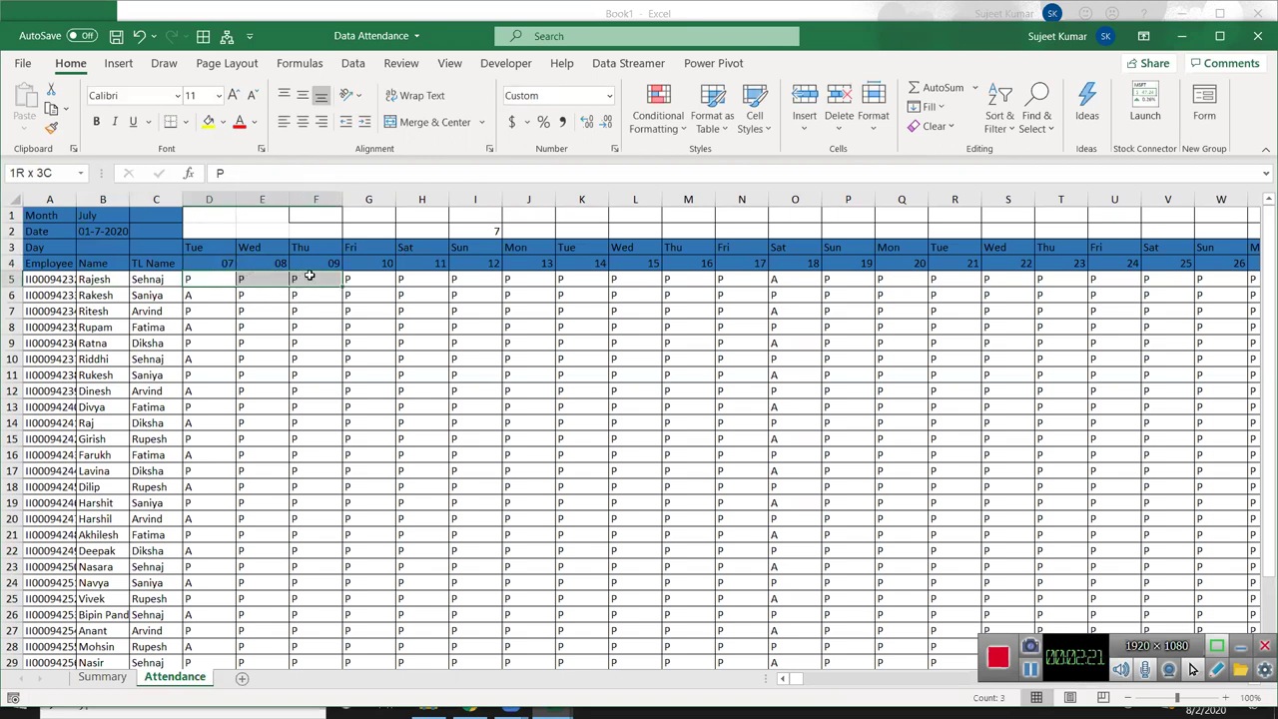
pyautogui.click(102, 677)
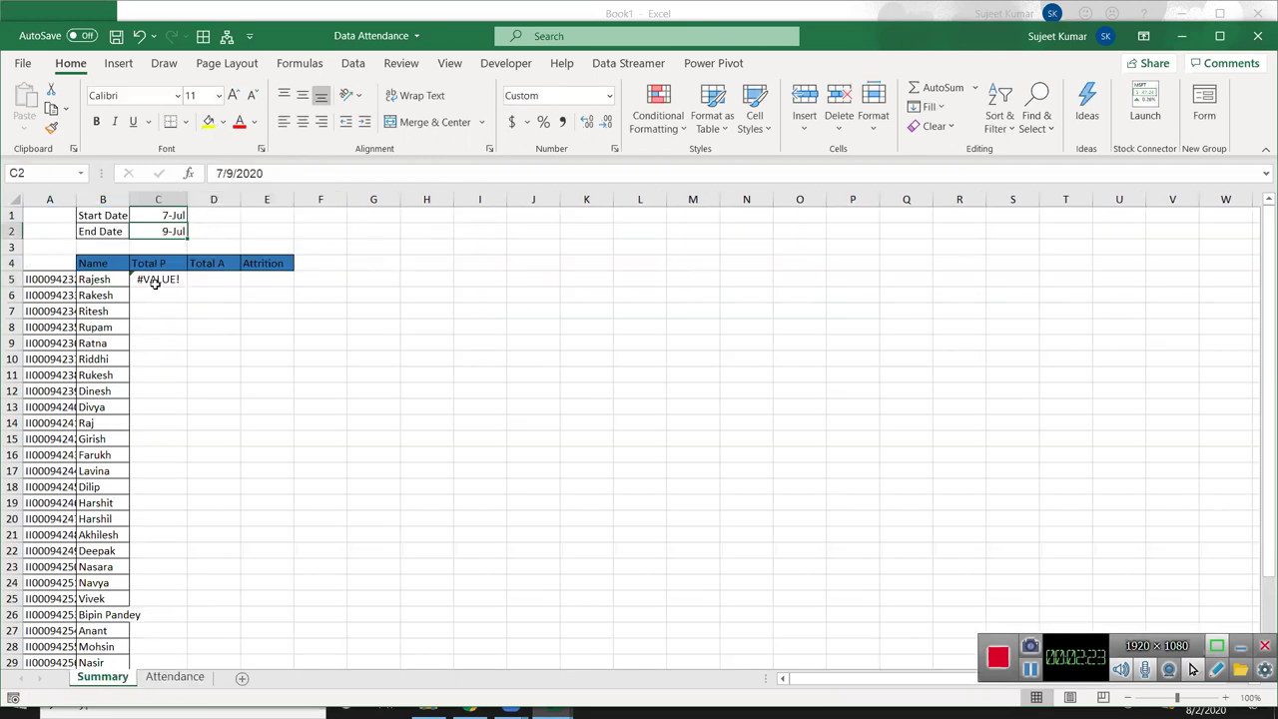
pyautogui.click(155, 279)
pyautogui.doubleClick(156, 279)
pyautogui.press('Return')
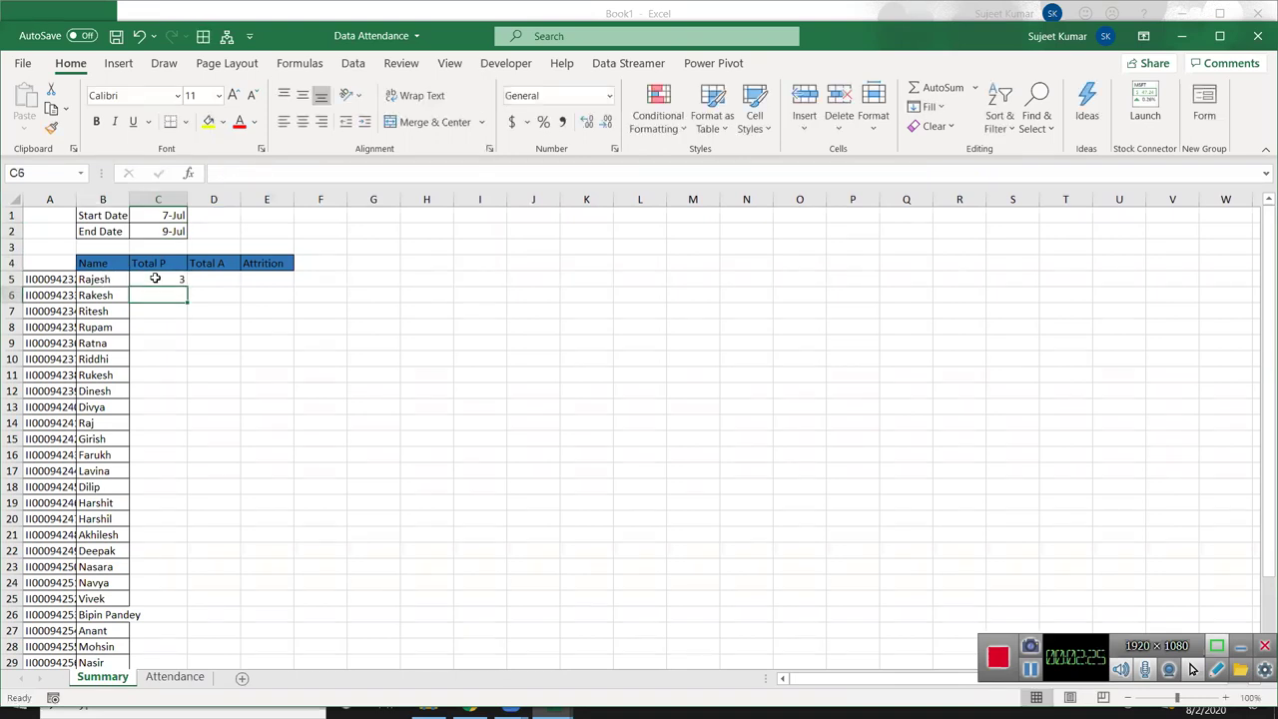
pyautogui.click(156, 279)
pyautogui.press('Delete')
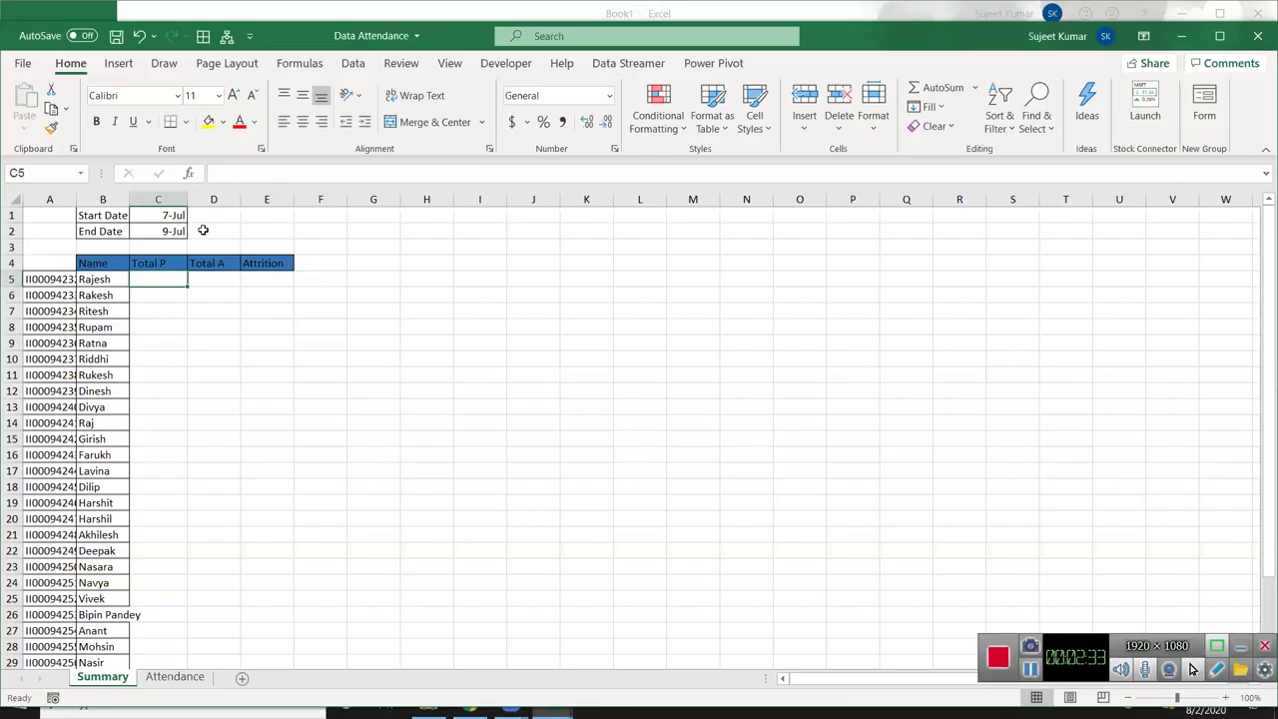
# Step: Select the whole date header row 4 on the Attendance sheet
pyautogui.click(182, 683)
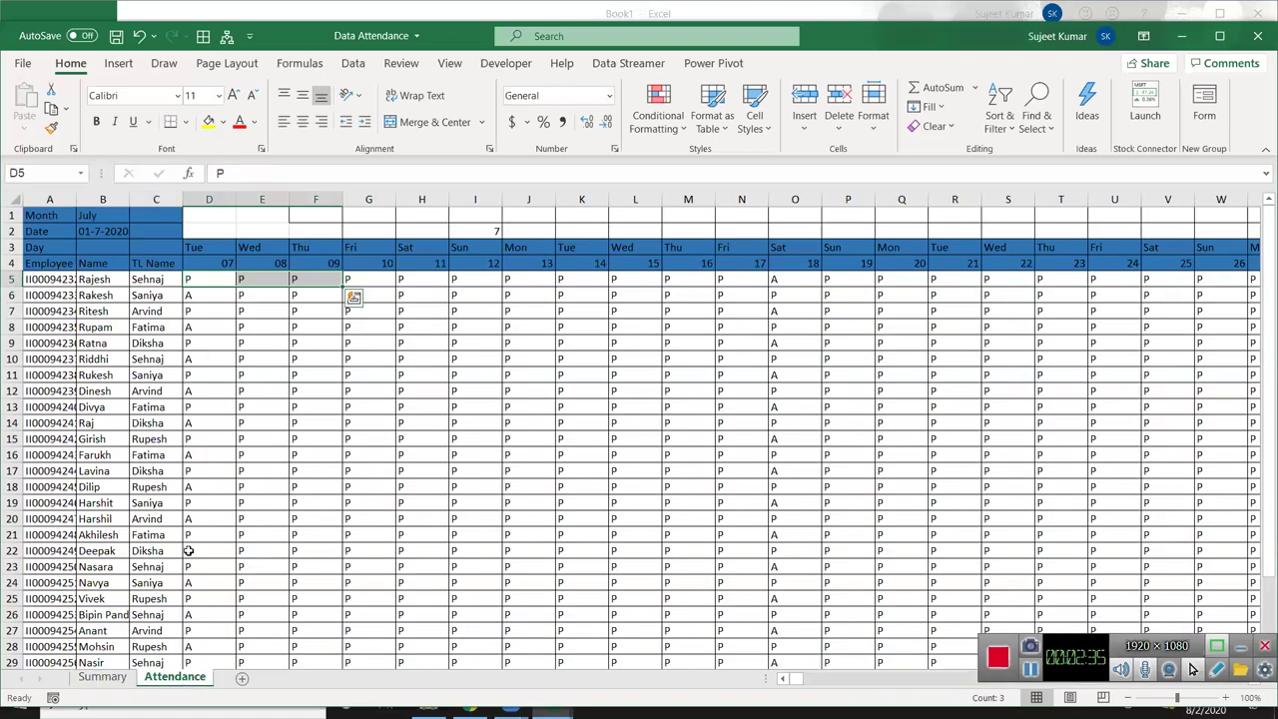
pyautogui.click(250, 261)
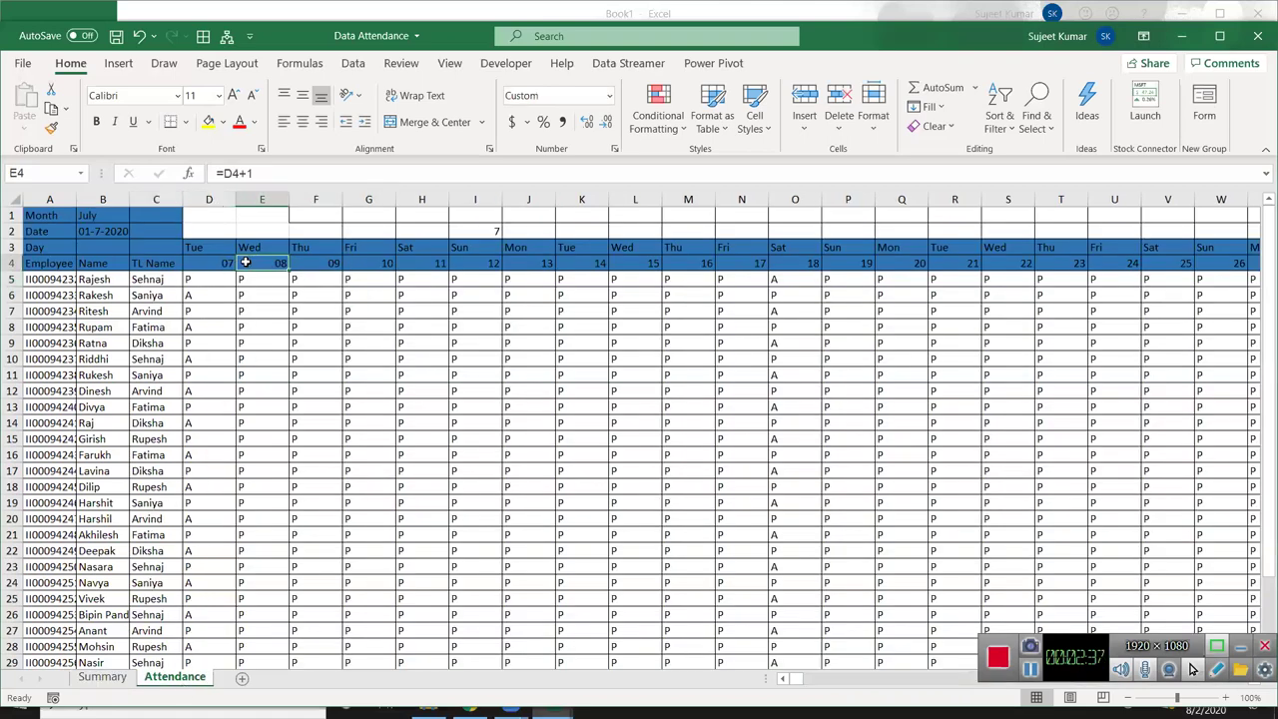
pyautogui.click(11, 262)
# Step: Paste Attendance's header row into Sheet1 row 1 as values only, removing #REF! errors
pyautogui.hotkey('ctrl', 'c')
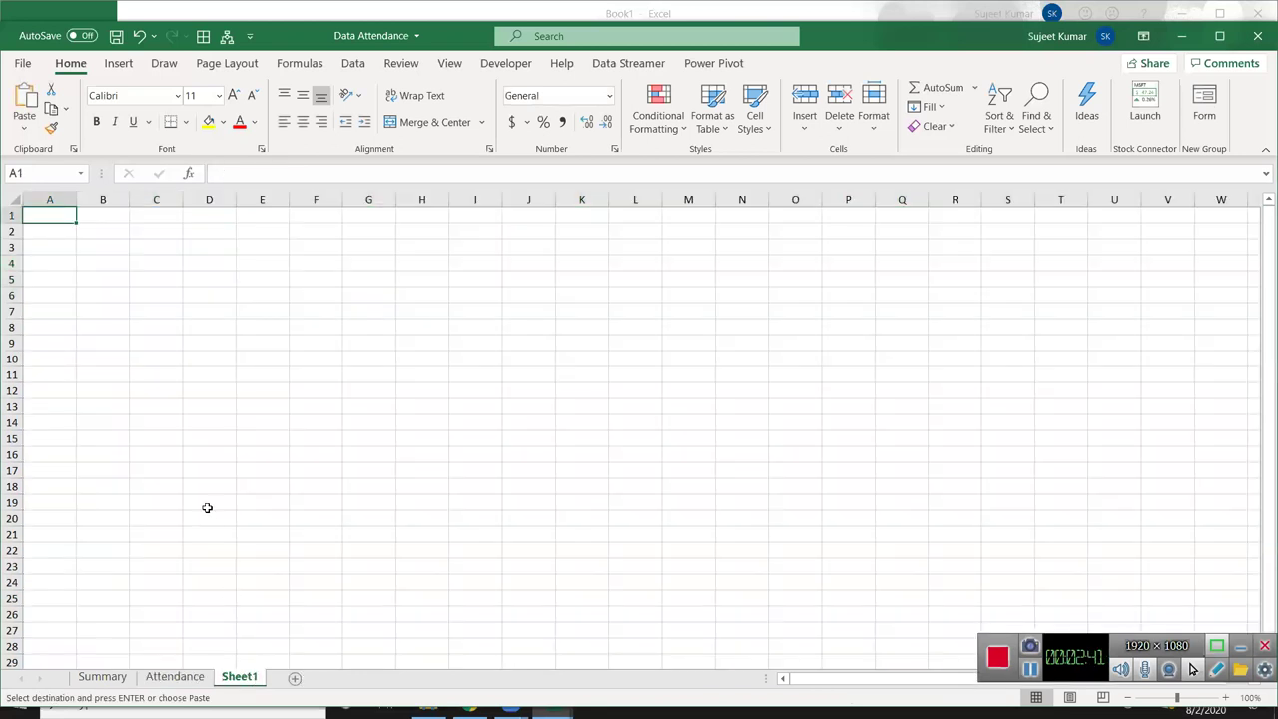
pyautogui.hotkey('ctrl', 'v')
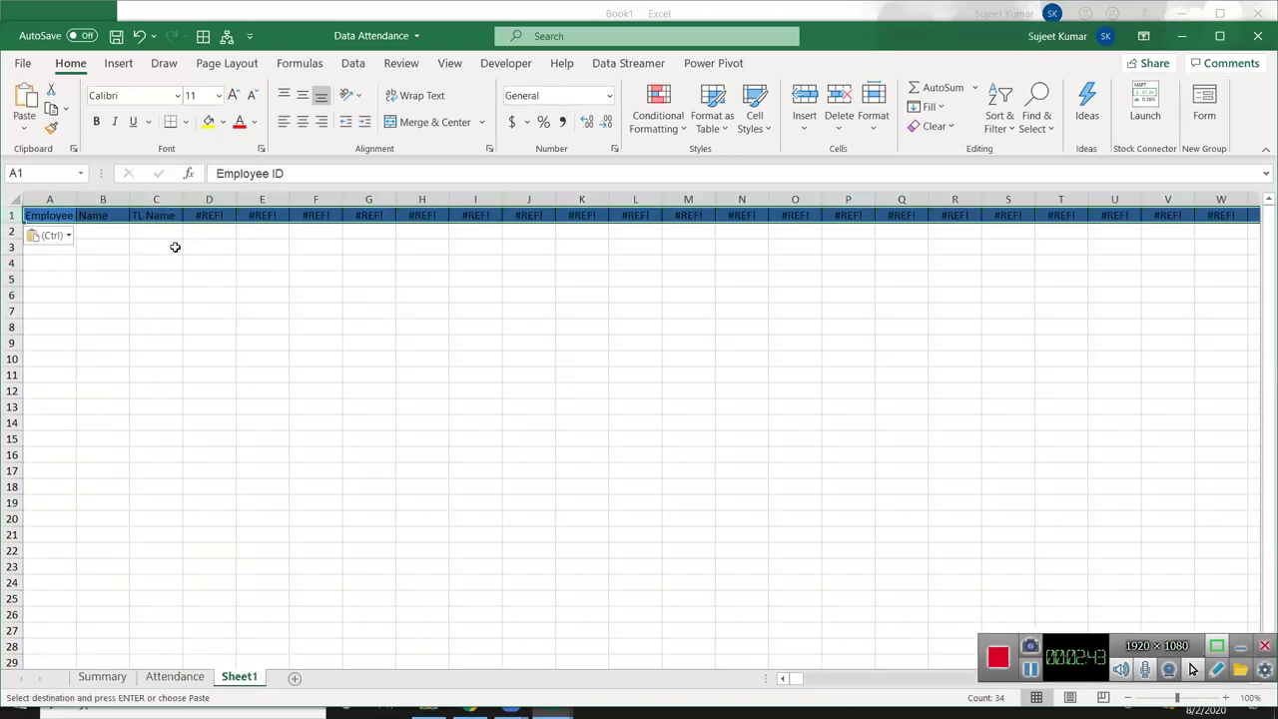
pyautogui.click(24, 129)
pyautogui.click(20, 257)
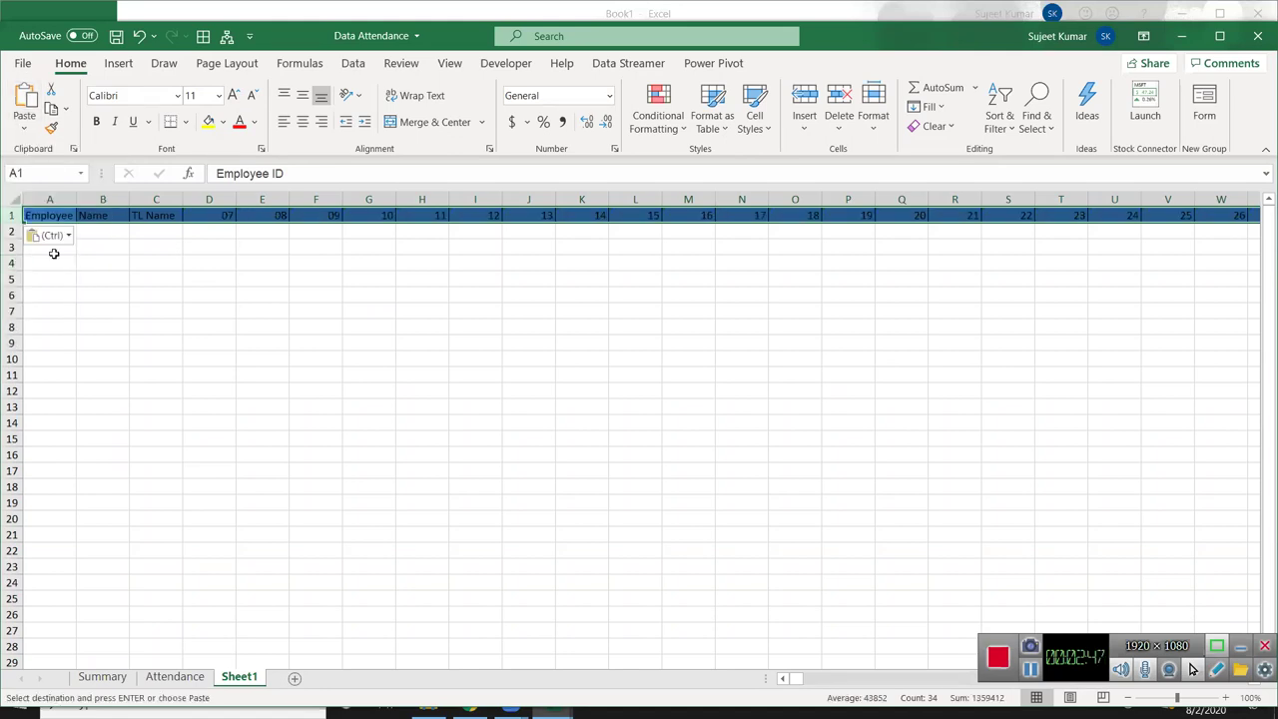
pyautogui.click(231, 250)
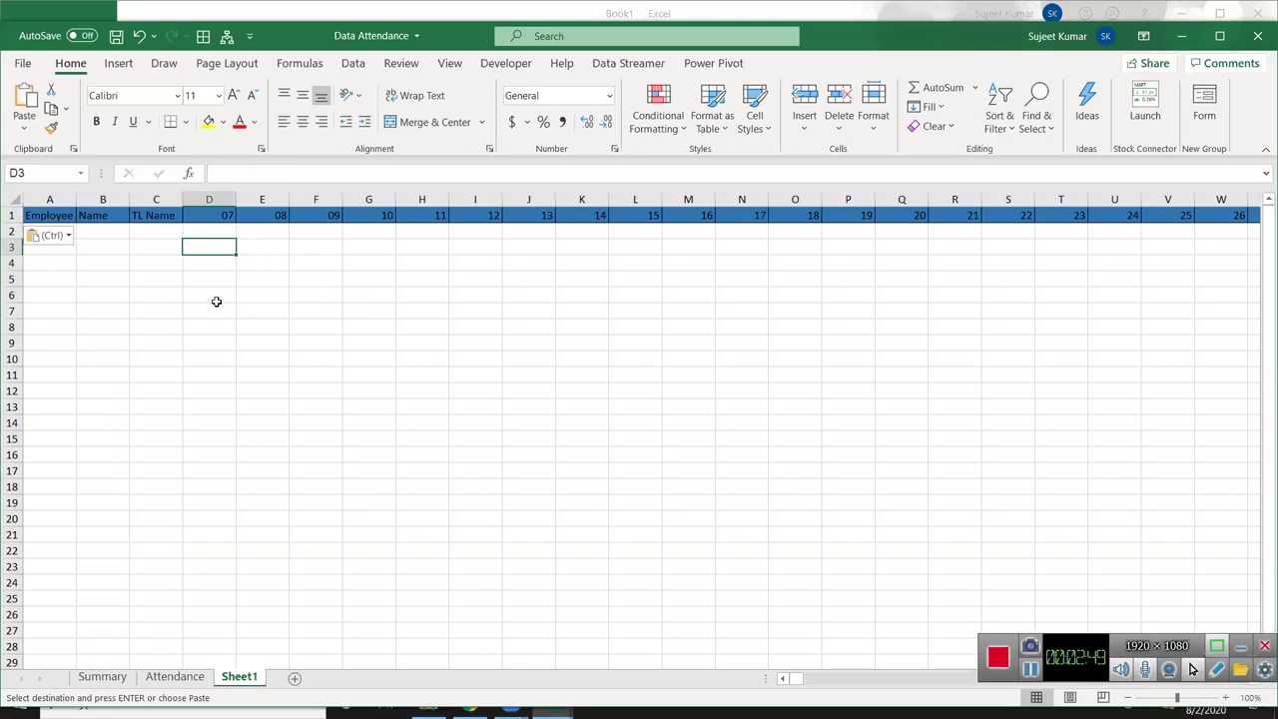
pyautogui.click(208, 212)
# Step: Enter the start date 1/7 (7-Jan) in Sheet1 D4
pyautogui.click(205, 265)
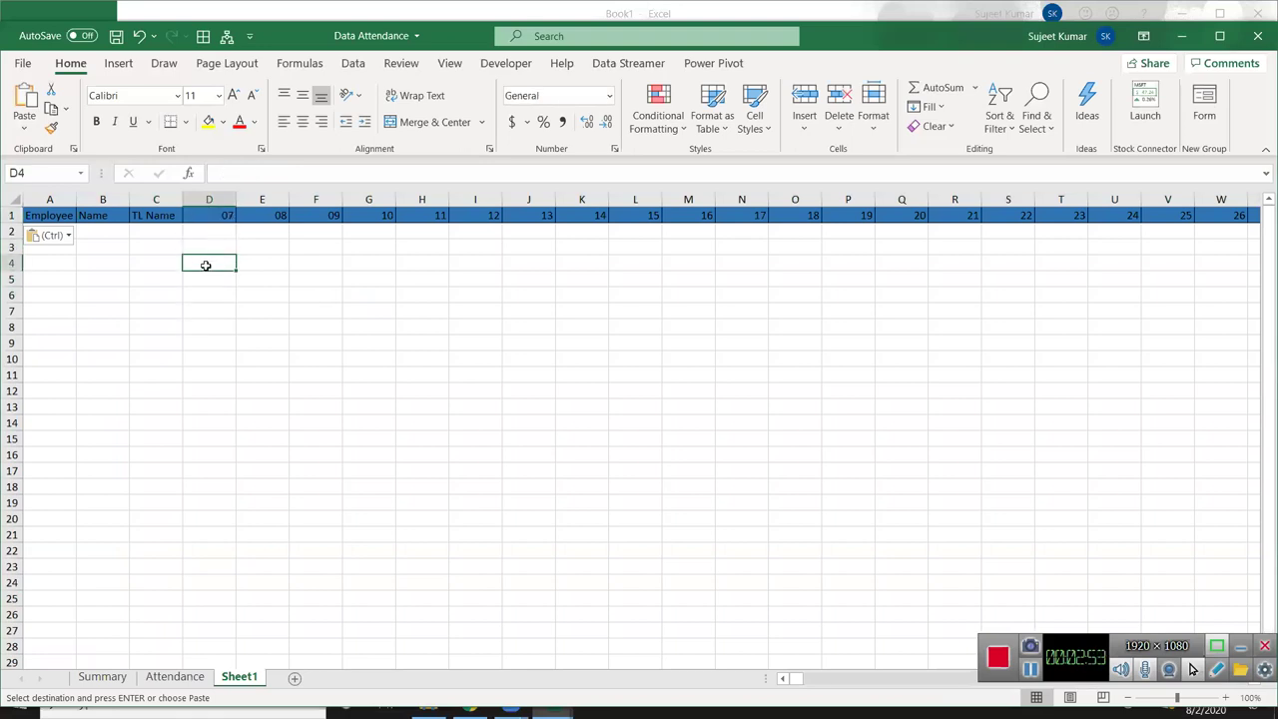
pyautogui.click(230, 215)
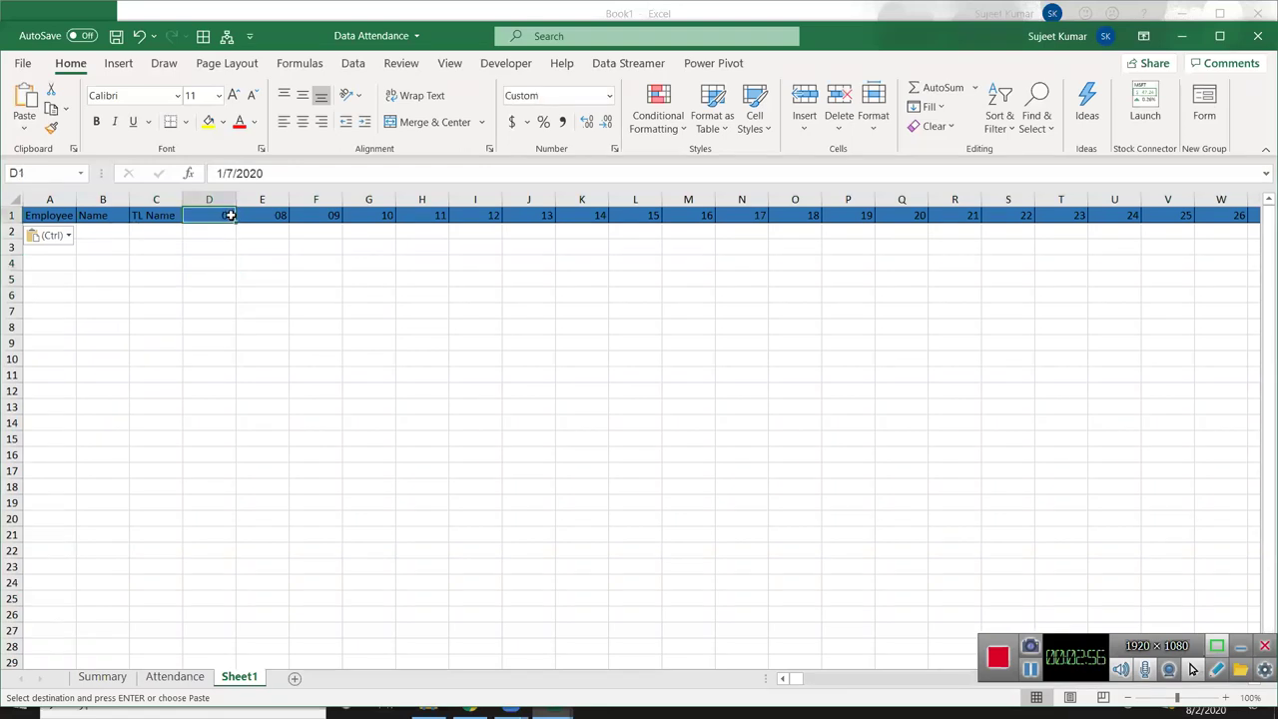
pyautogui.click(197, 257)
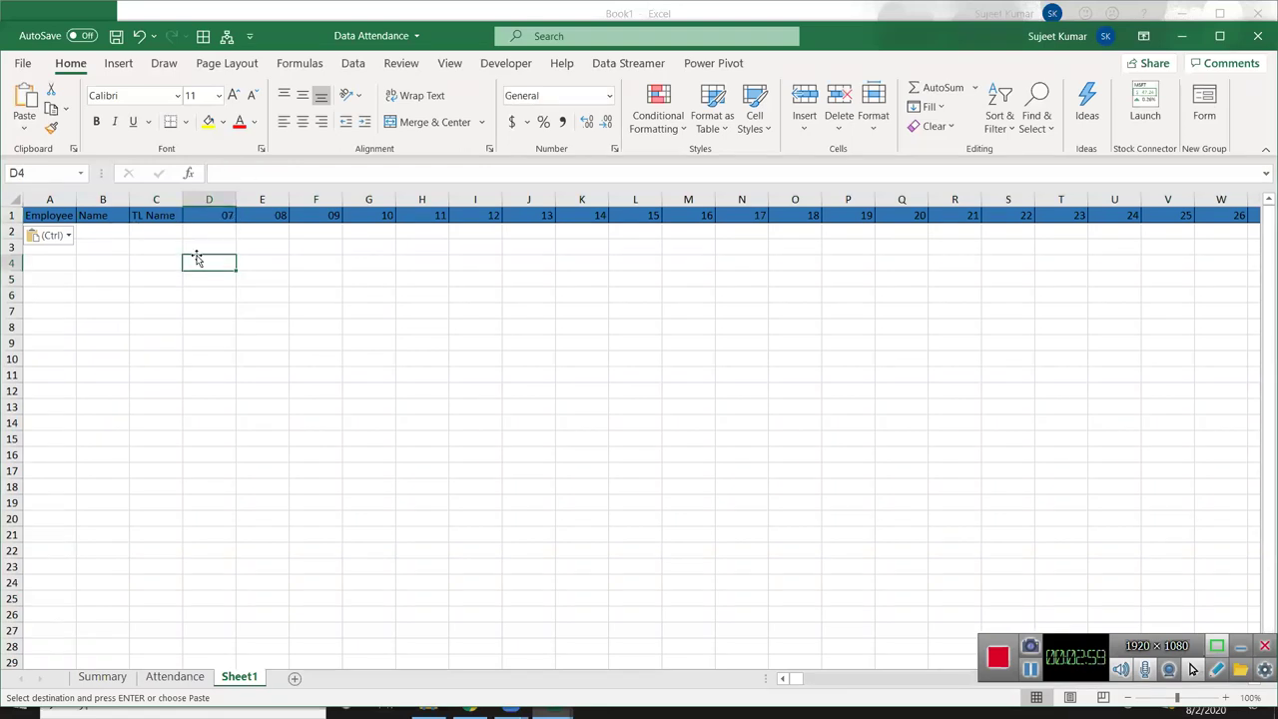
pyautogui.write('1/7')
pyautogui.press('Tab')
pyautogui.click(196, 257)
pyautogui.press('Right')
pyautogui.press('Right')
# Step: Enter the end date 1/9 (9-Jan) in E4
pyautogui.press('Left')
pyautogui.write('1/9')
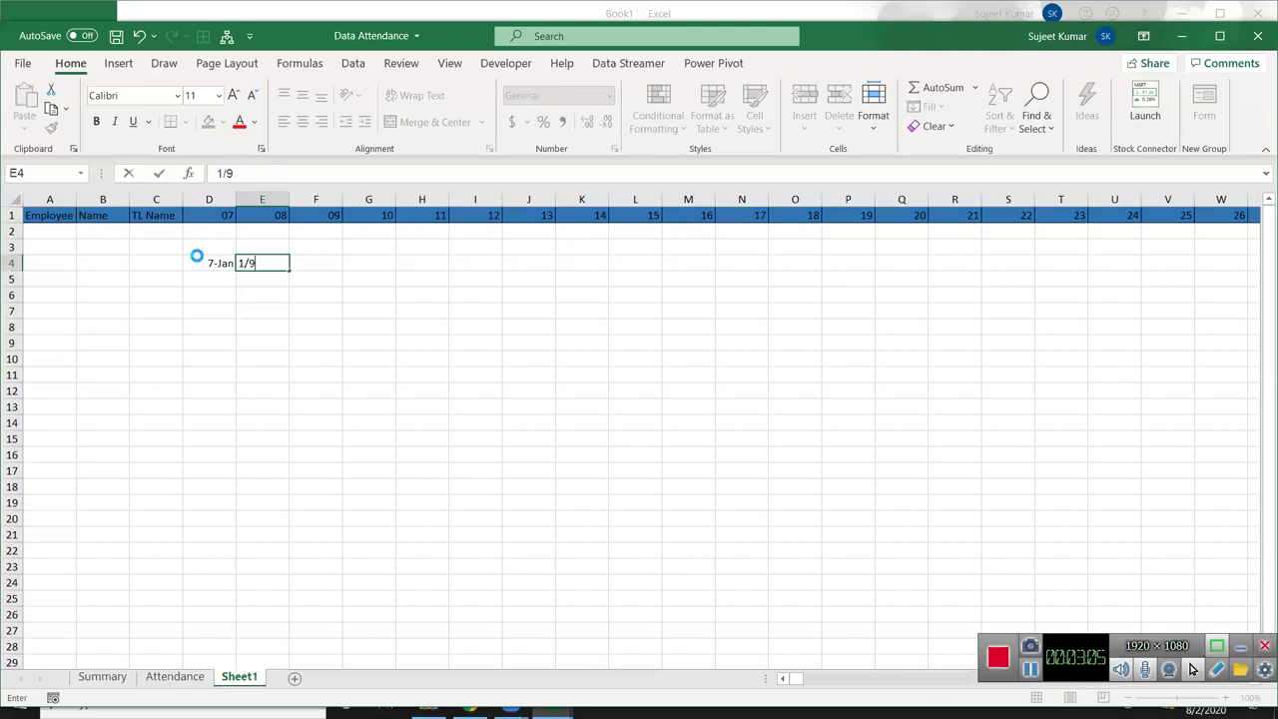
pyautogui.press('Return')
pyautogui.click(265, 216)
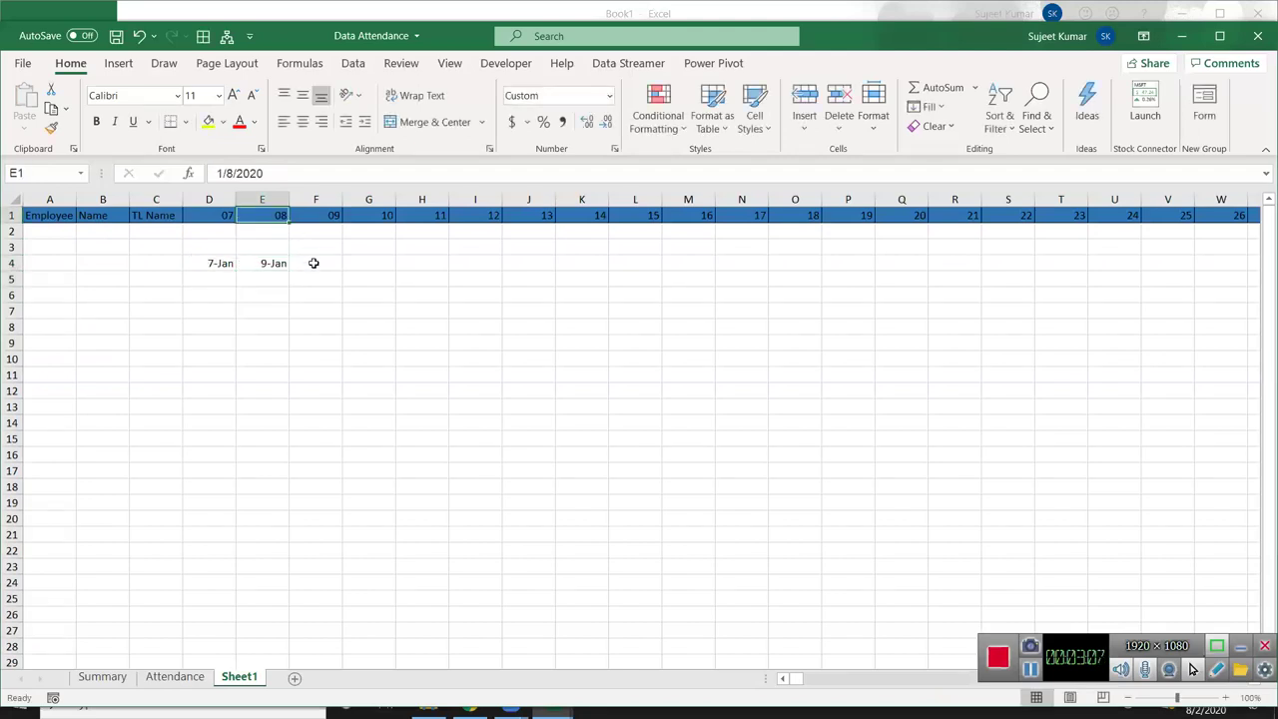
# Step: Start a COUNTIFS in F4 with row 1 dates ">=" the start date in D4
pyautogui.click(312, 263)
pyautogui.write('=cou')
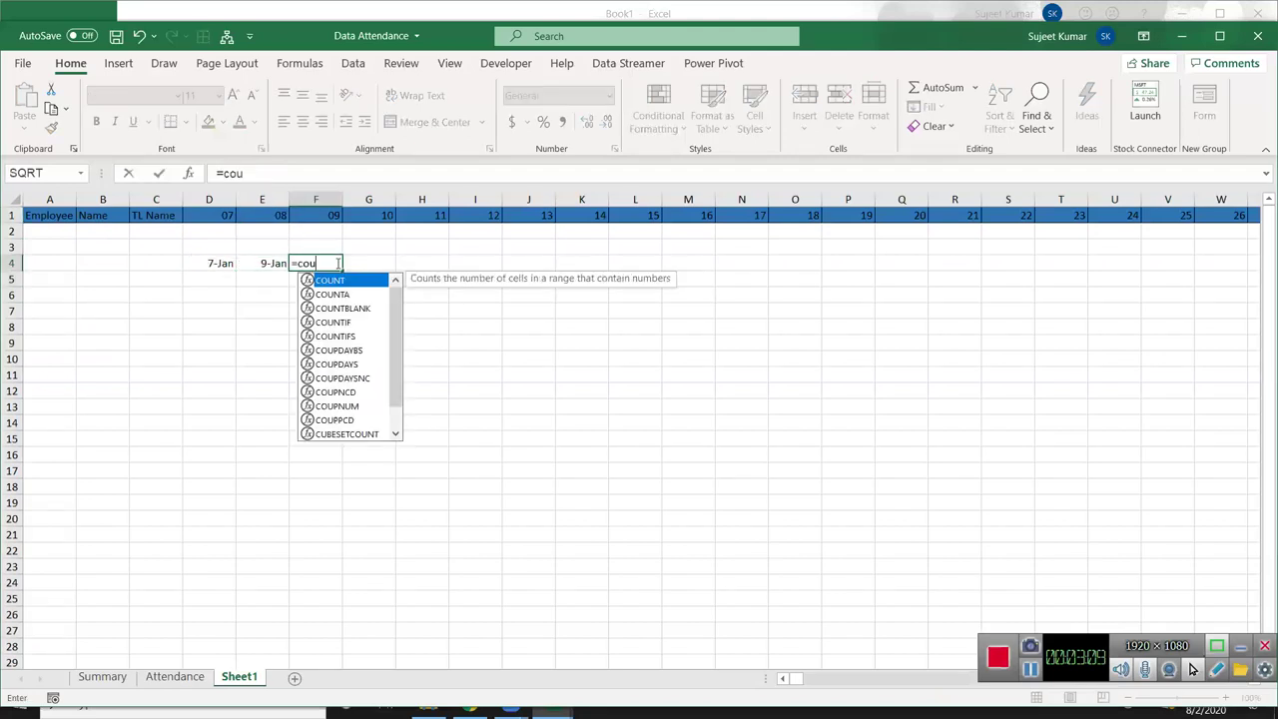
pyautogui.press('Down')
pyautogui.press('Down')
pyautogui.press('Down')
pyautogui.press('Down')
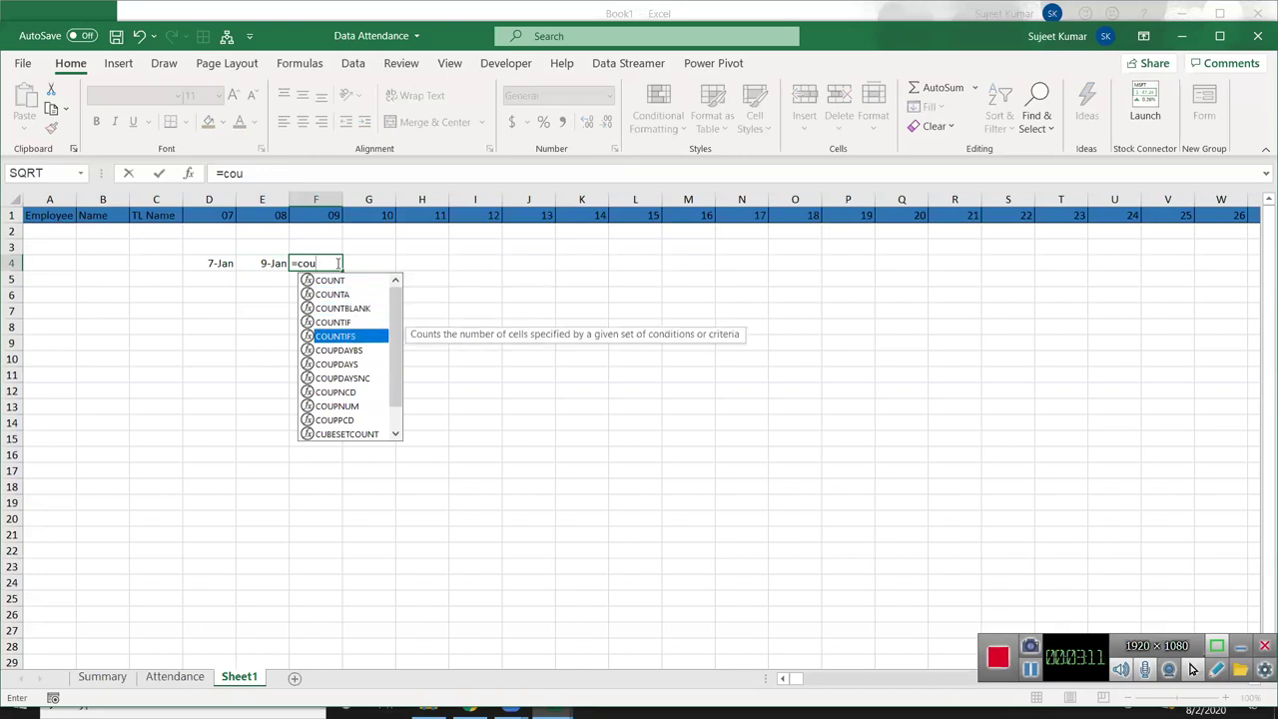
pyautogui.press('Tab')
pyautogui.click(11, 215)
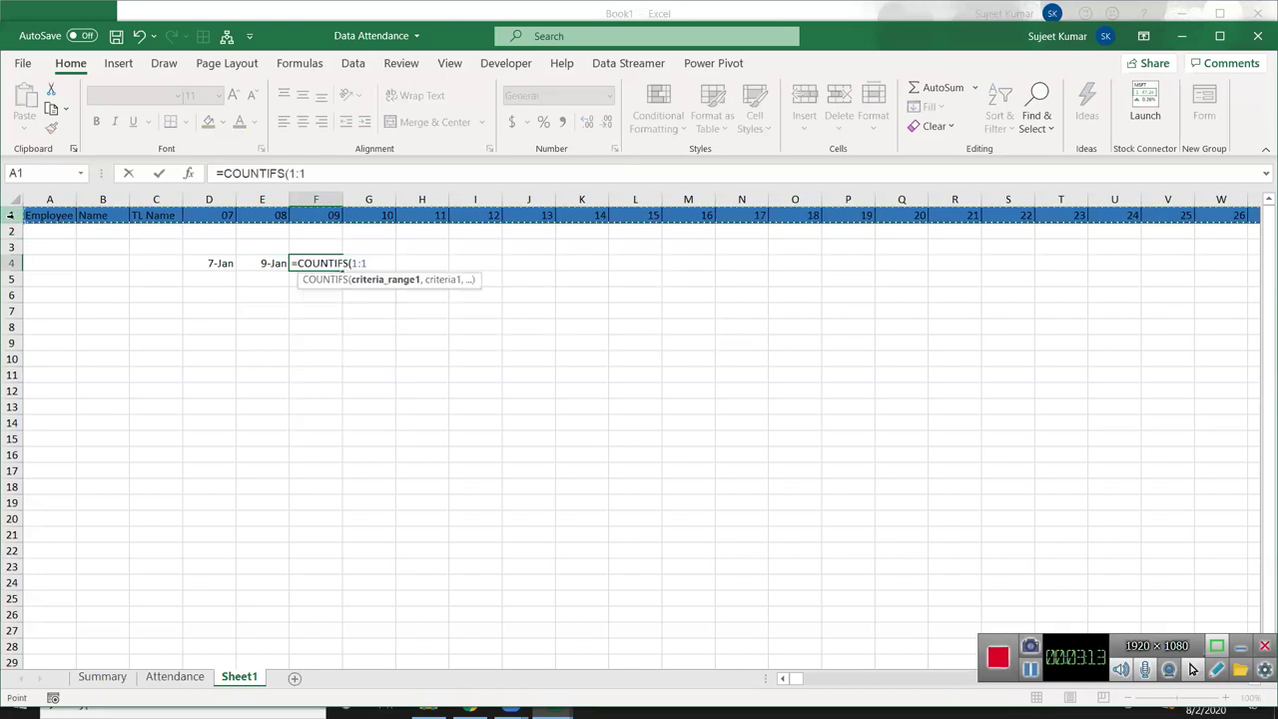
pyautogui.write(',')
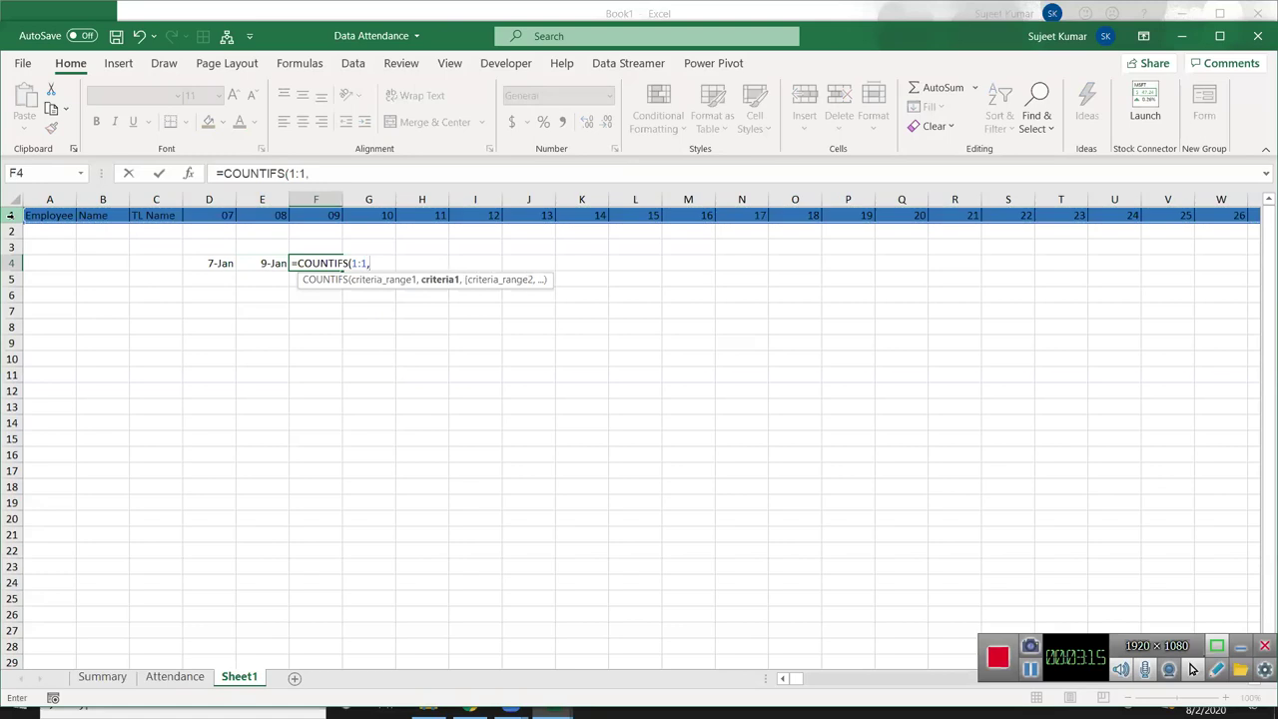
pyautogui.write('">="')
pyautogui.write('&')
pyautogui.click(212, 262)
# Step: Add the row 1 "<=" E4 criterion and enter the formula, returning 3
pyautogui.write(',')
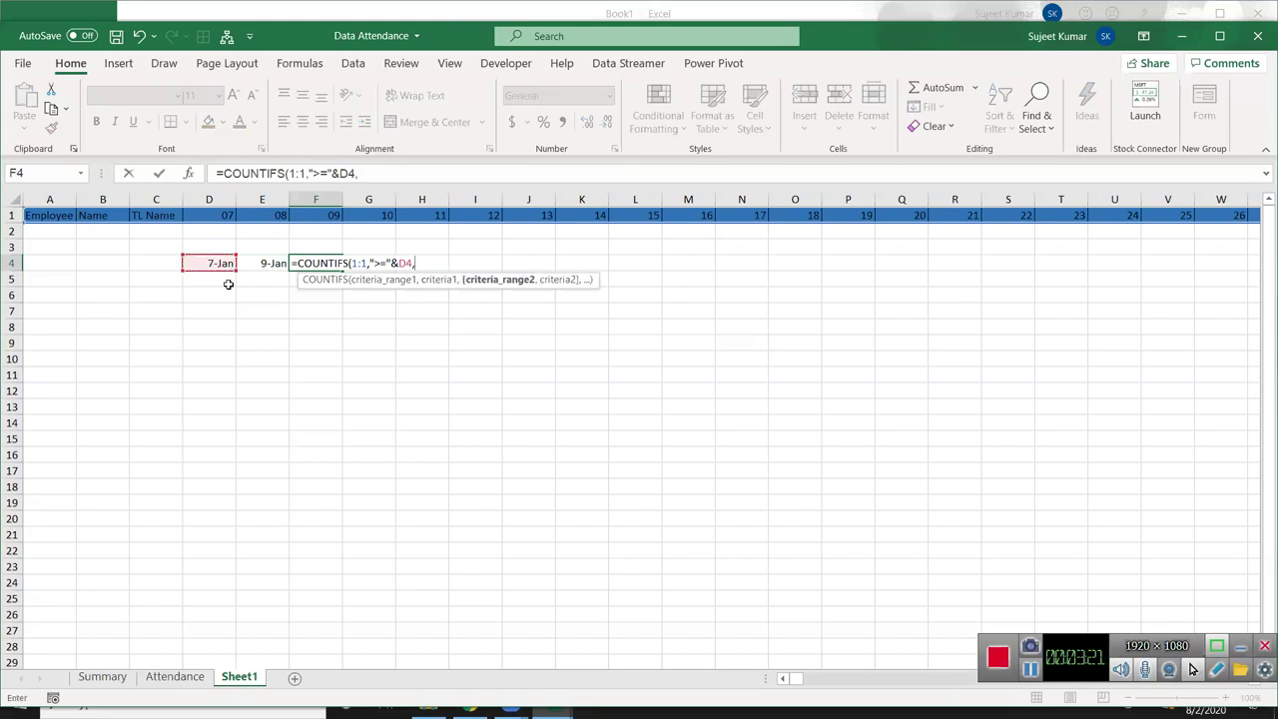
pyautogui.click(12, 215)
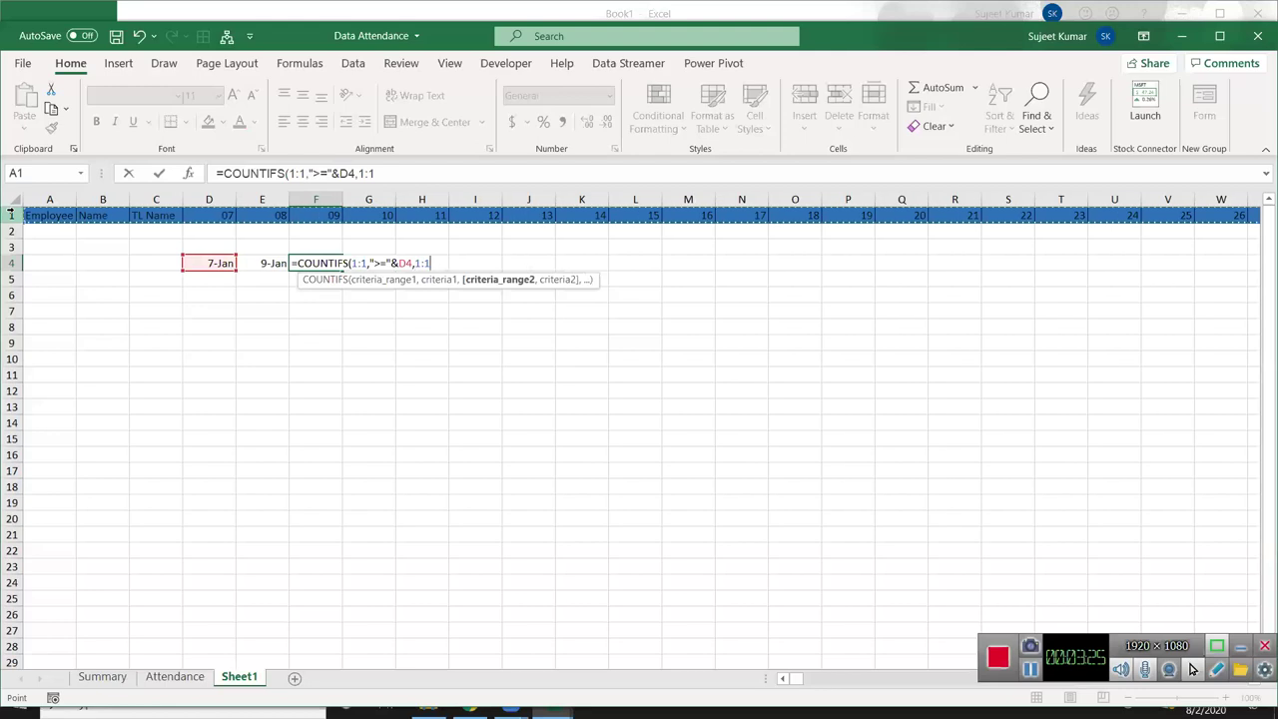
pyautogui.write(',"<="&')
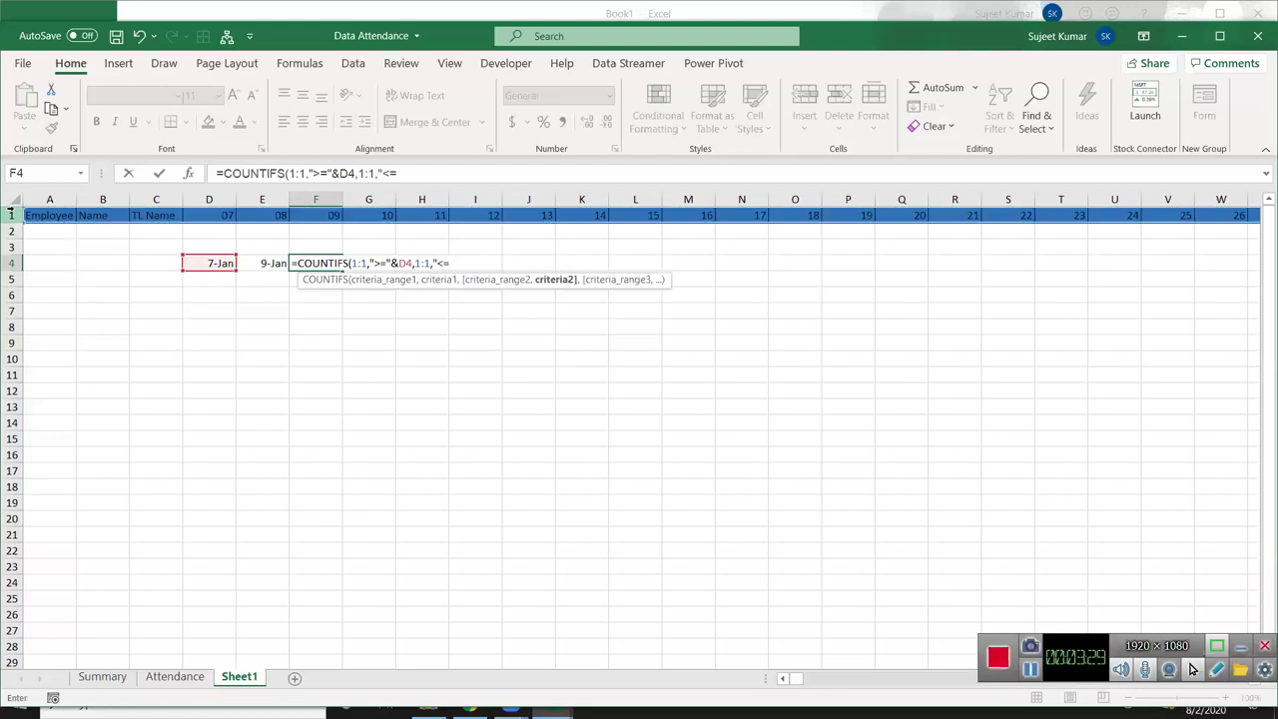
pyautogui.click(278, 260)
pyautogui.write(')')
pyautogui.hotkey('ctrl', 'Return')
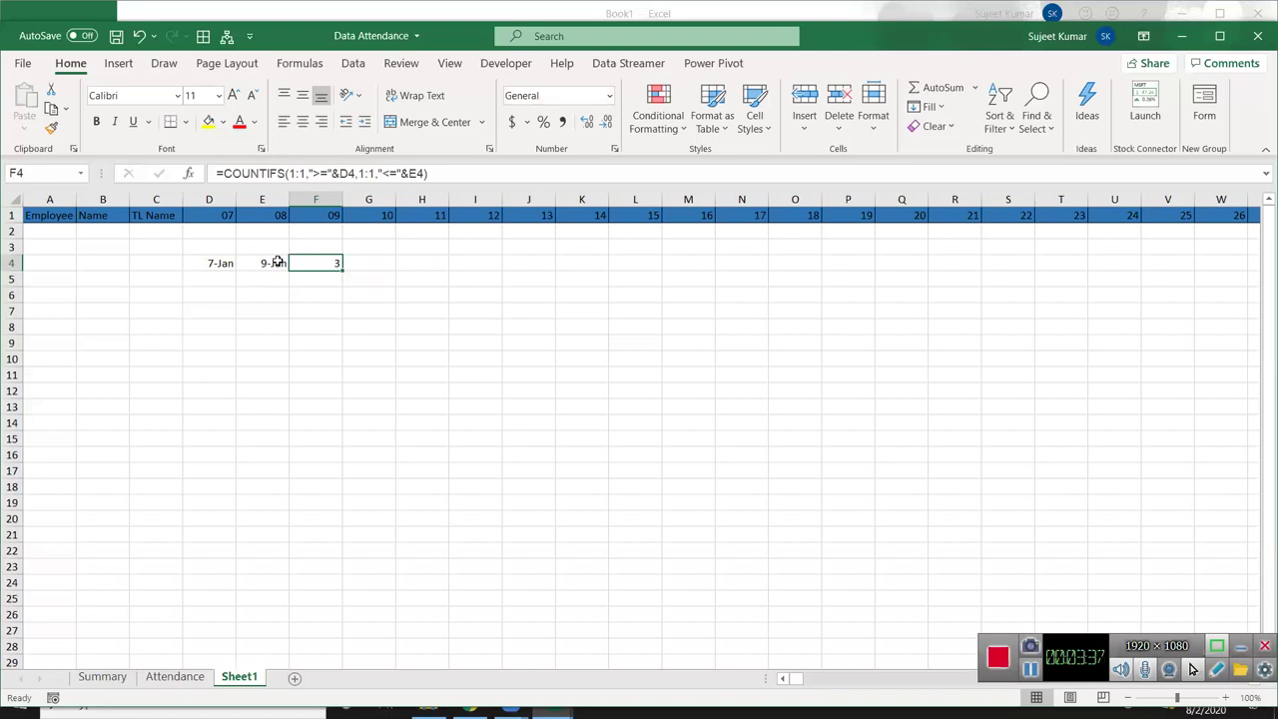
pyautogui.press('Up')
pyautogui.press('Up')
pyautogui.press('Up')
pyautogui.press('Left')
pyautogui.press('Left')
pyautogui.press('Down')
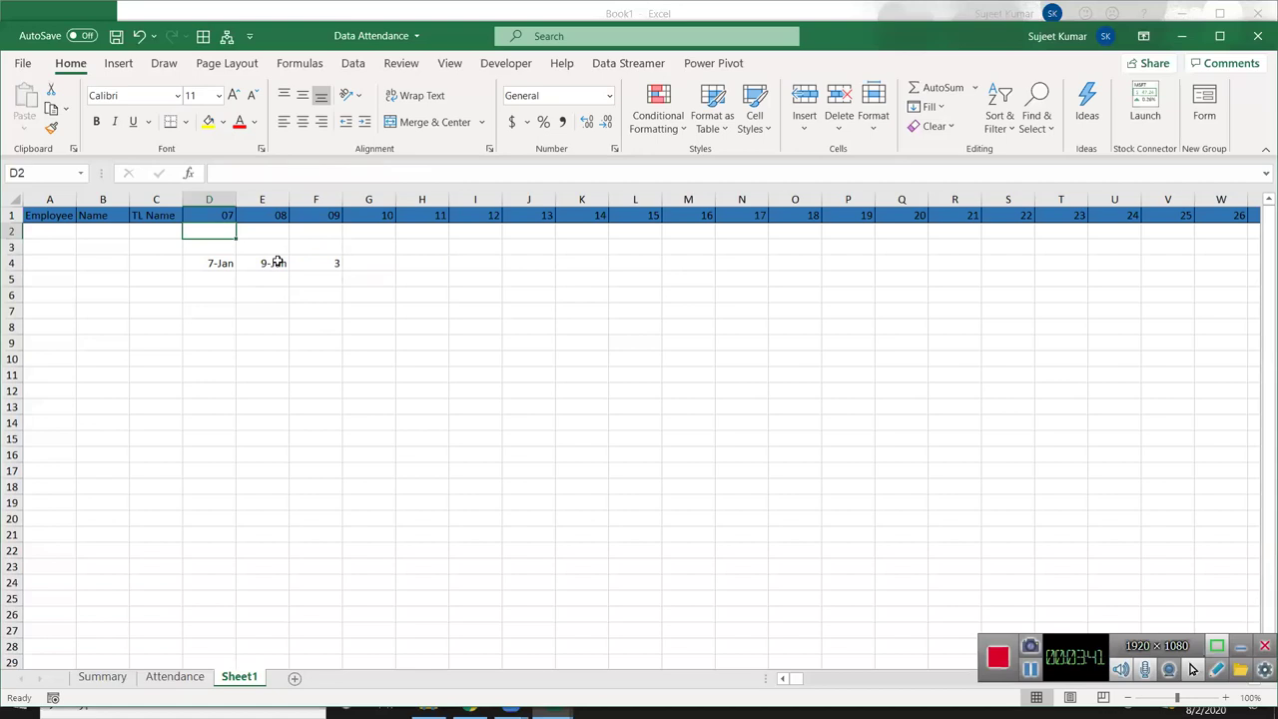
# Step: Auto-fit Summary column A to show full employee IDs, then begin =COUNTIFS in C5
pyautogui.click(172, 683)
pyautogui.moveTo(94, 289); pyautogui.dragTo(90, 402)
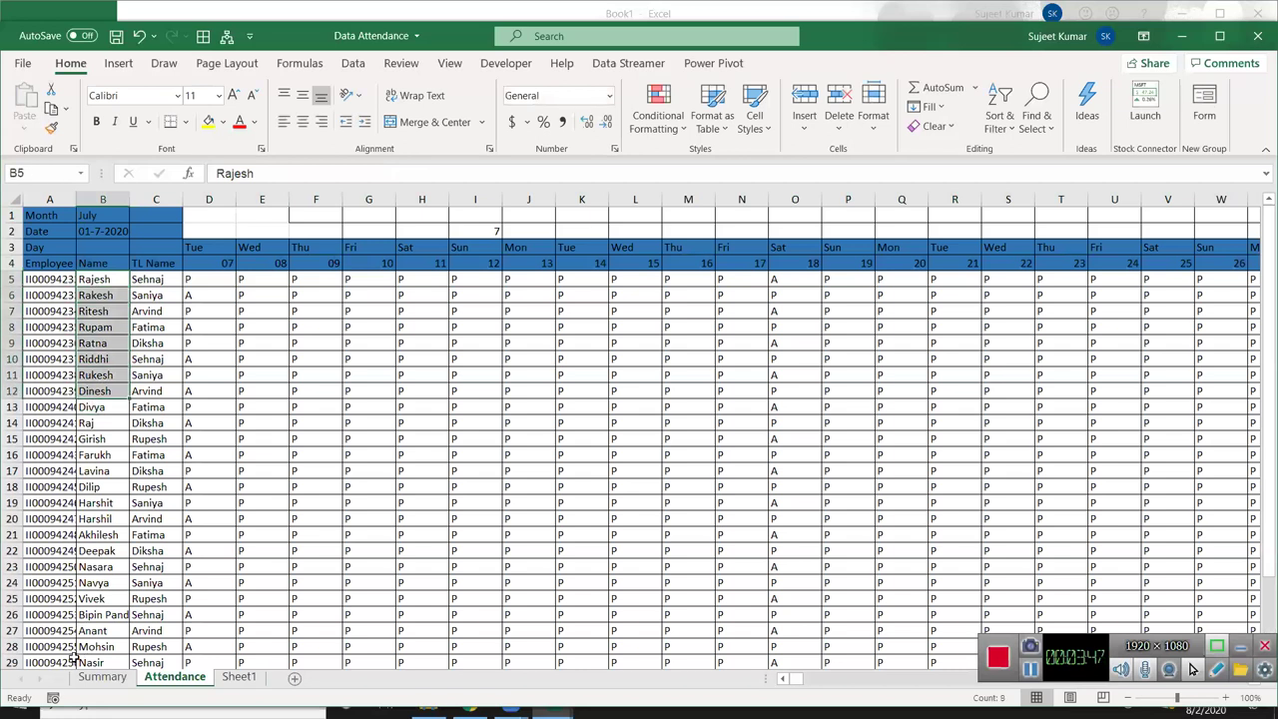
pyautogui.click(103, 677)
pyautogui.moveTo(58, 279); pyautogui.dragTo(62, 358)
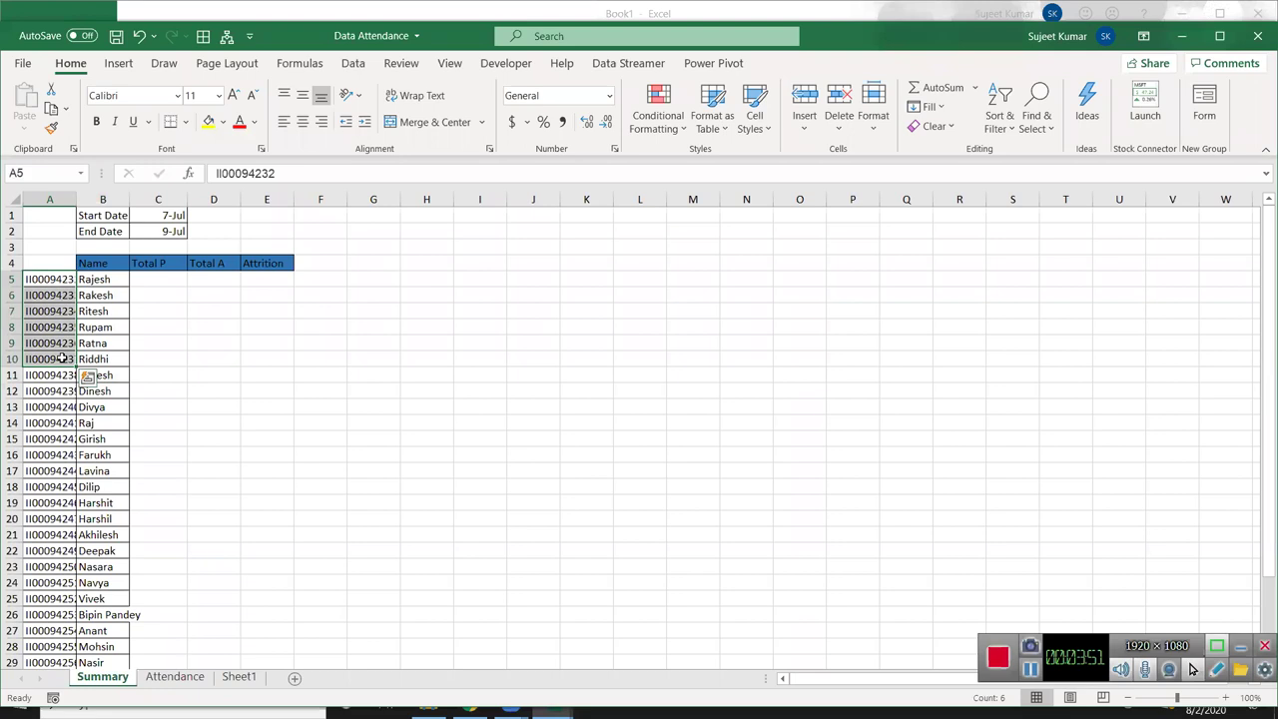
pyautogui.moveTo(76, 199); pyautogui.dragTo(78, 199)
pyautogui.doubleClick(76, 199)
pyautogui.click(160, 279)
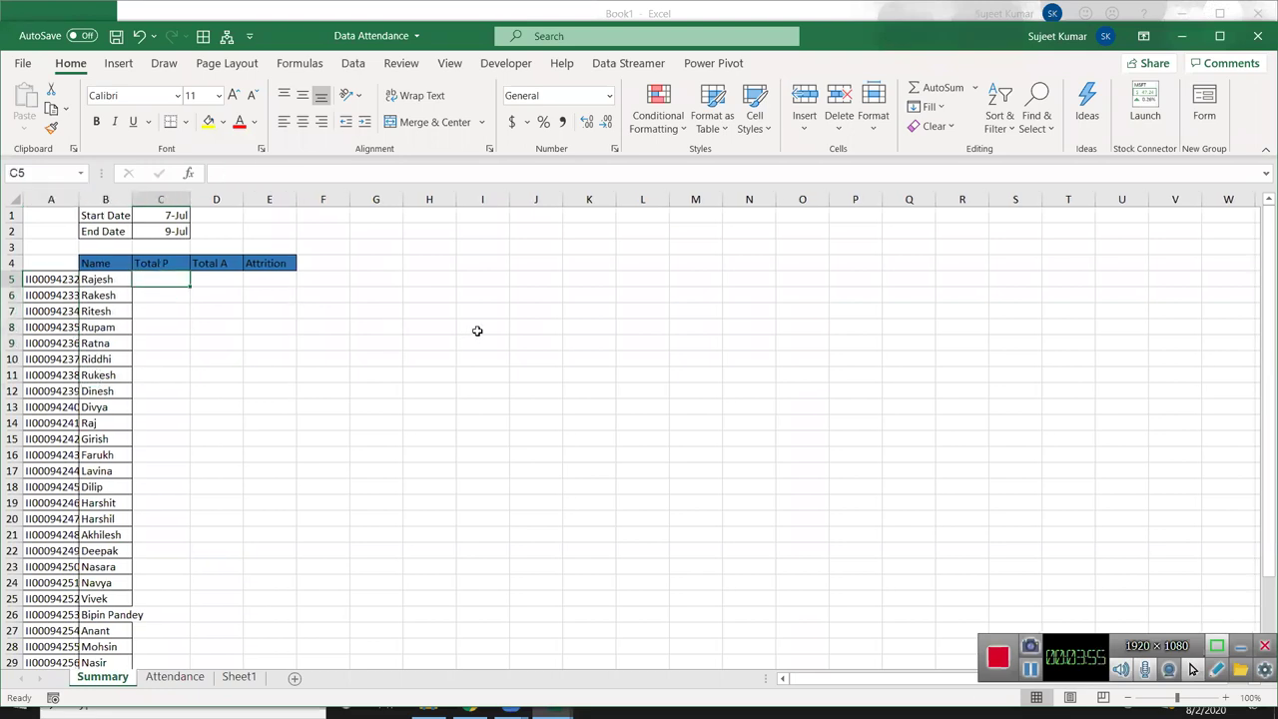
pyautogui.write('=cou')
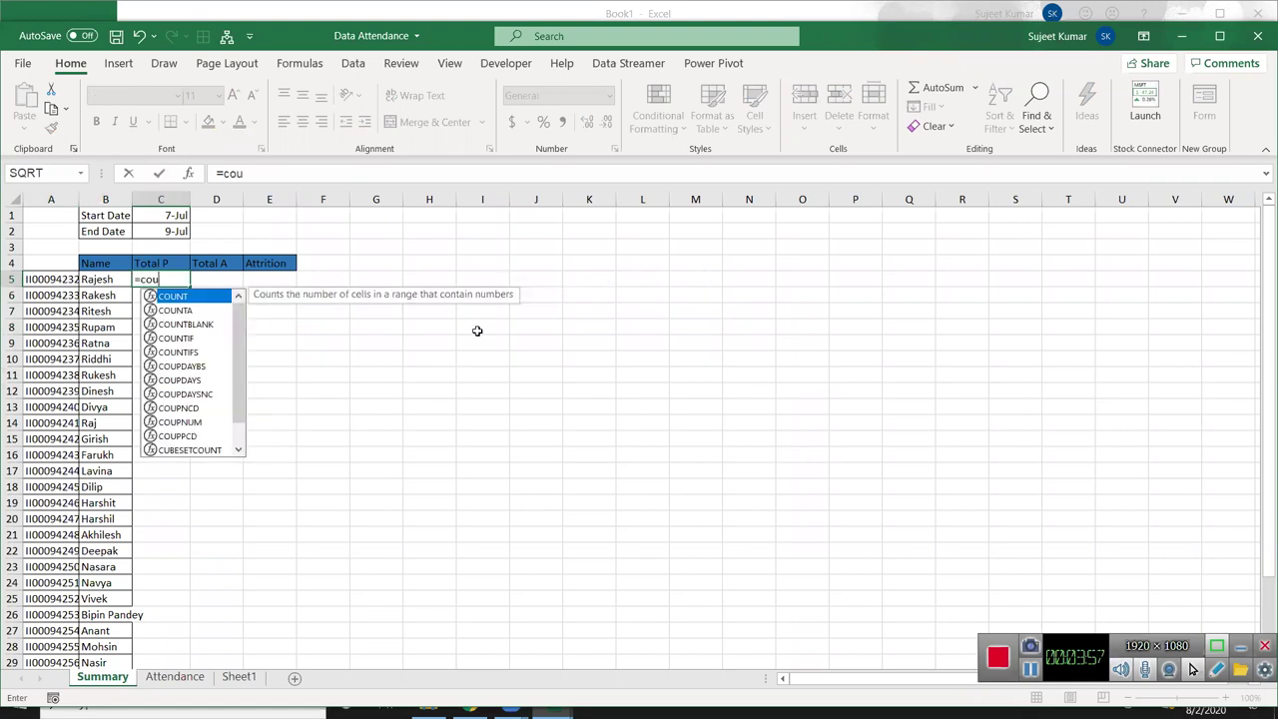
# Step: Insert COUNTIFS in C5 with Attendance row 4 as the range and Summary!C1 as the start criterion
pyautogui.press('Down')
pyautogui.press('Down')
pyautogui.press('Down')
pyautogui.press('Down')
pyautogui.press('Tab')
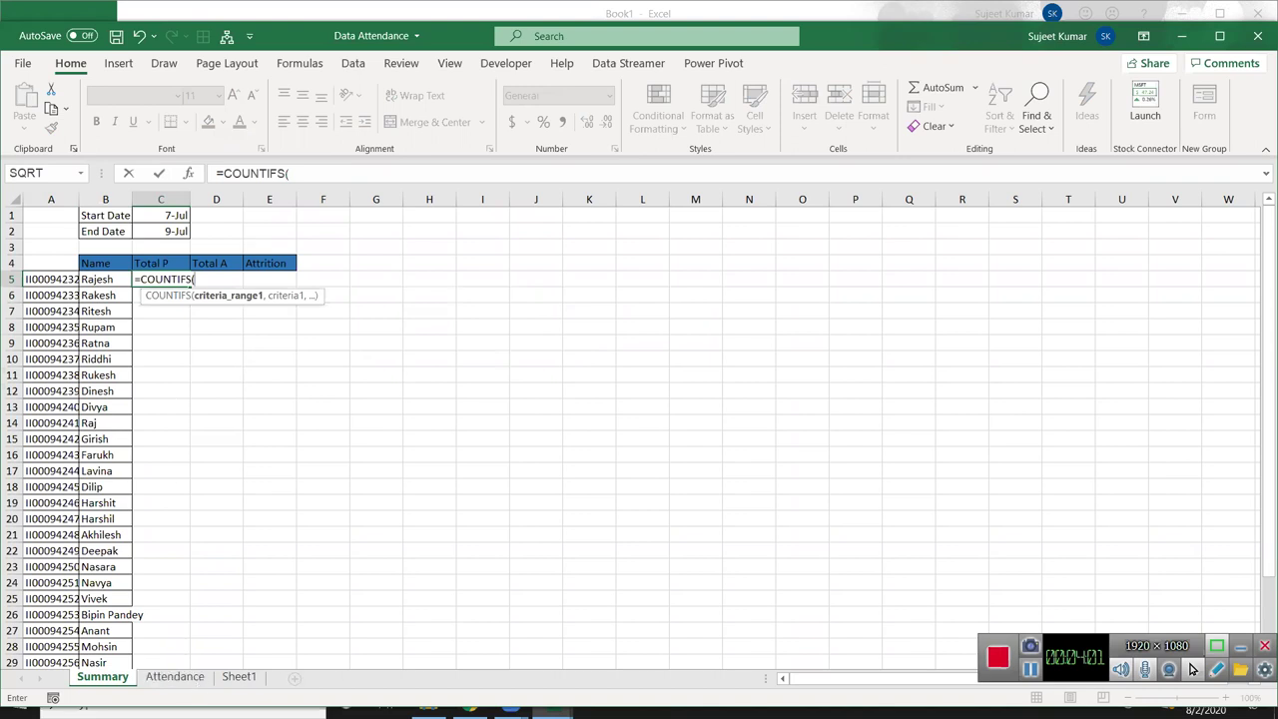
pyautogui.click(194, 681)
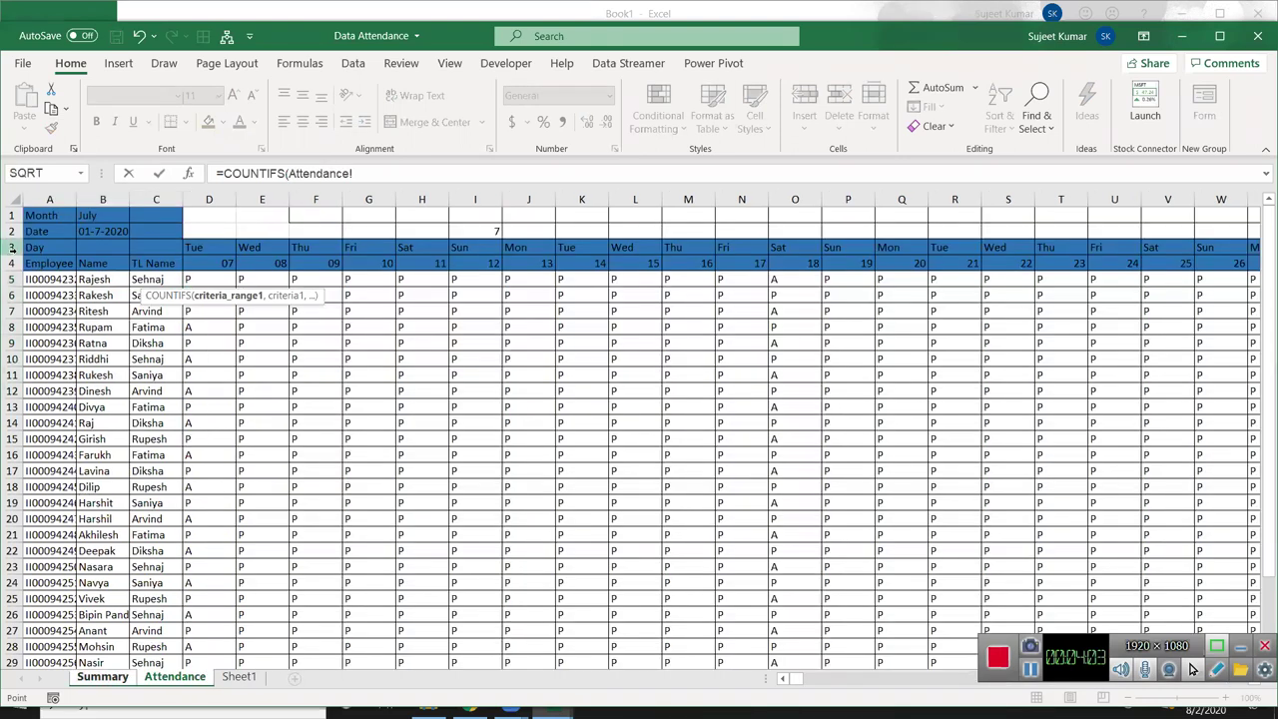
pyautogui.click(10, 263)
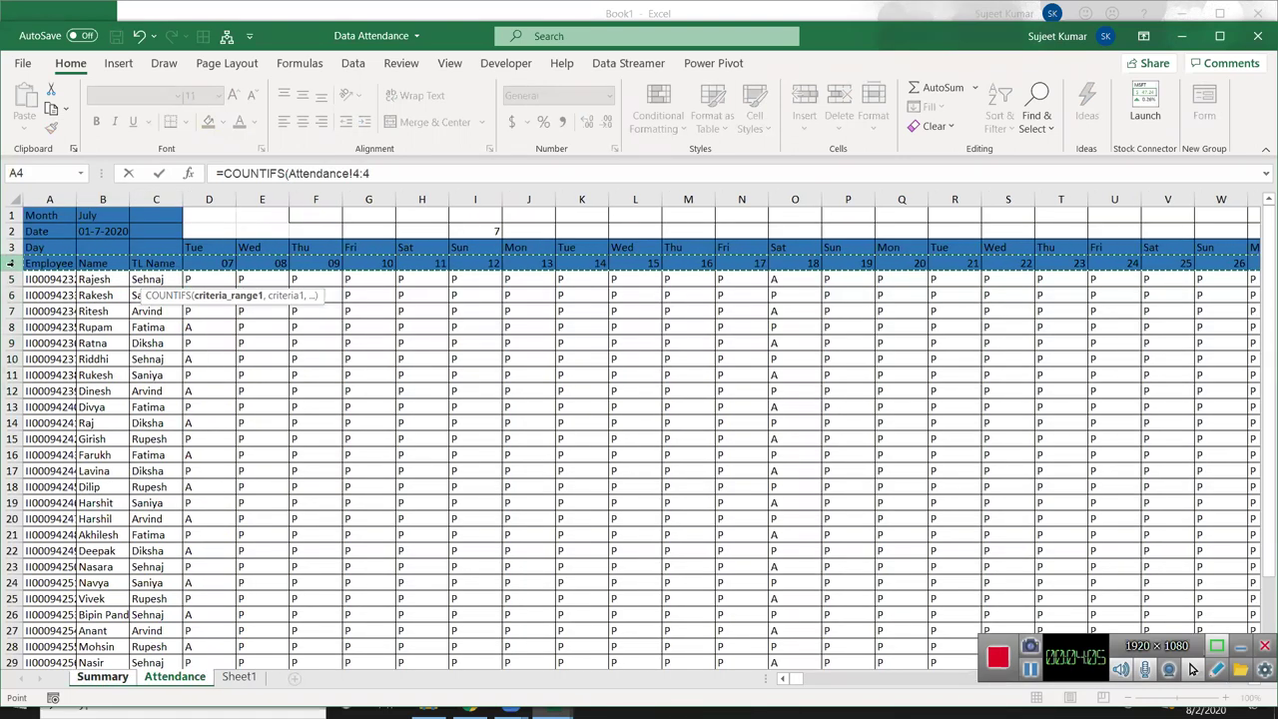
pyautogui.write(',">="&')
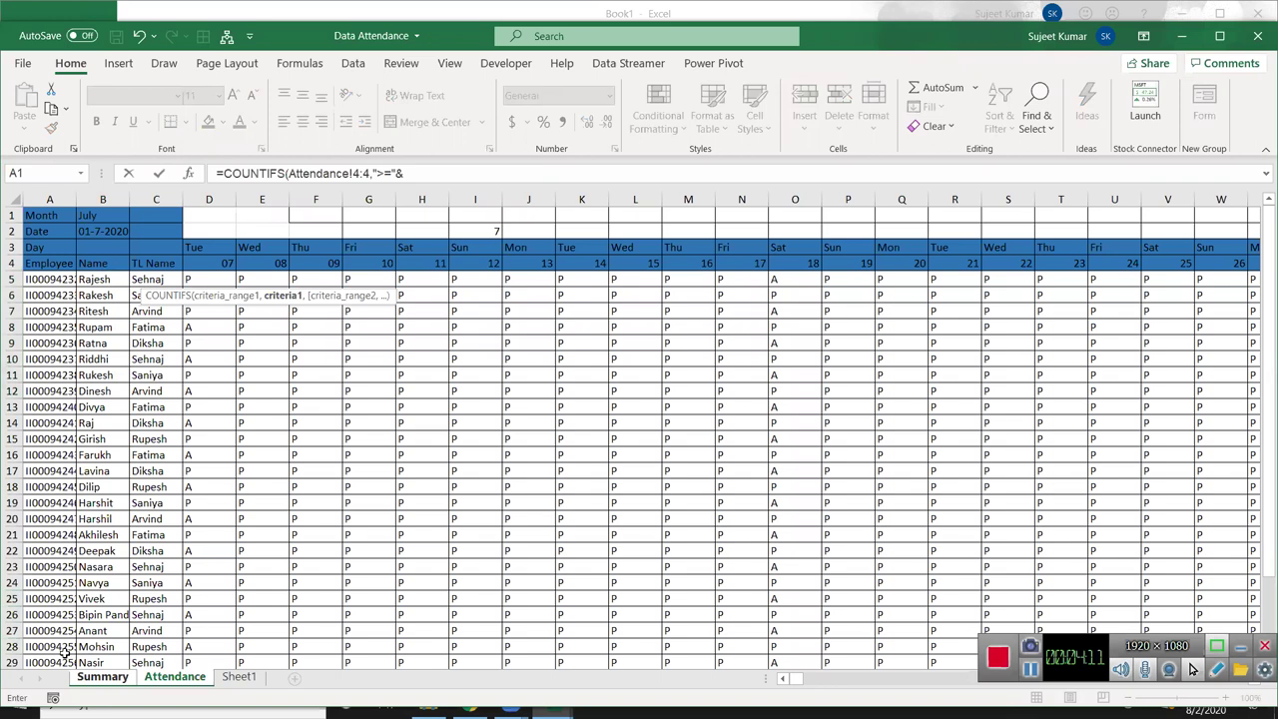
pyautogui.click(103, 676)
pyautogui.click(154, 212)
pyautogui.write(',')
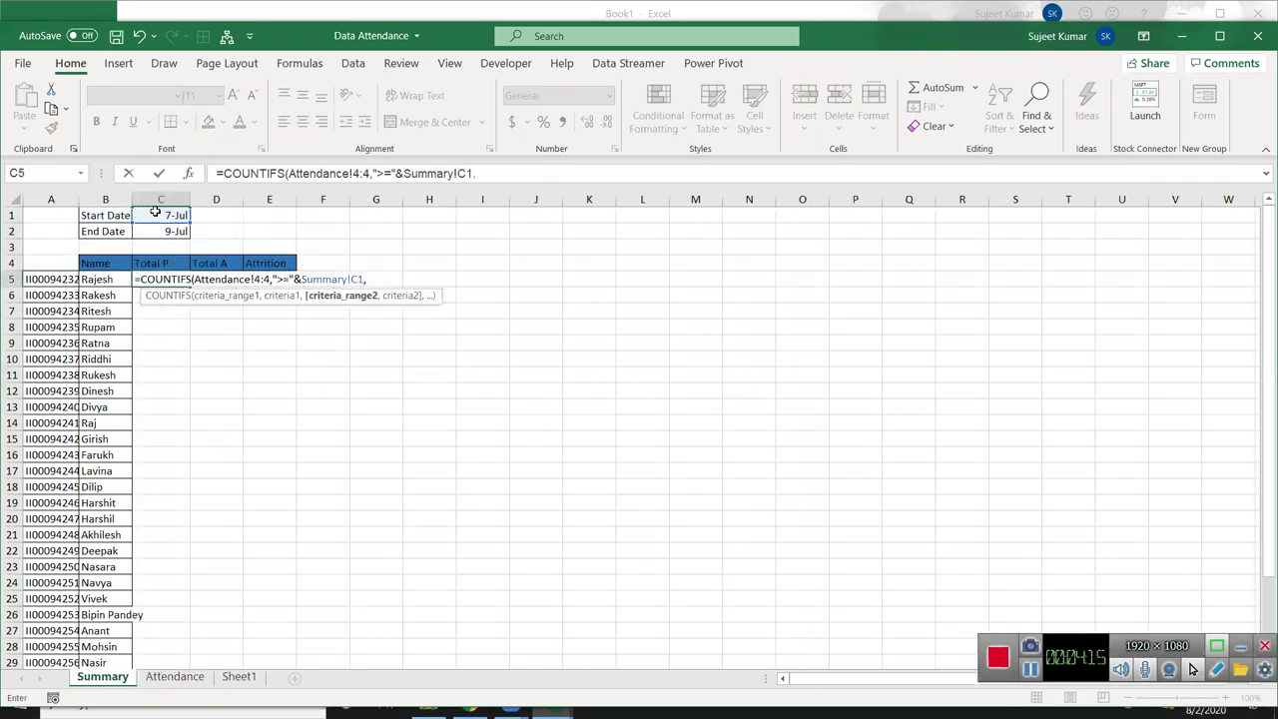
# Step: Add Attendance row 4 again as the second range with Summary!C2 as the end criterion
pyautogui.click(175, 677)
pyautogui.click(10, 247)
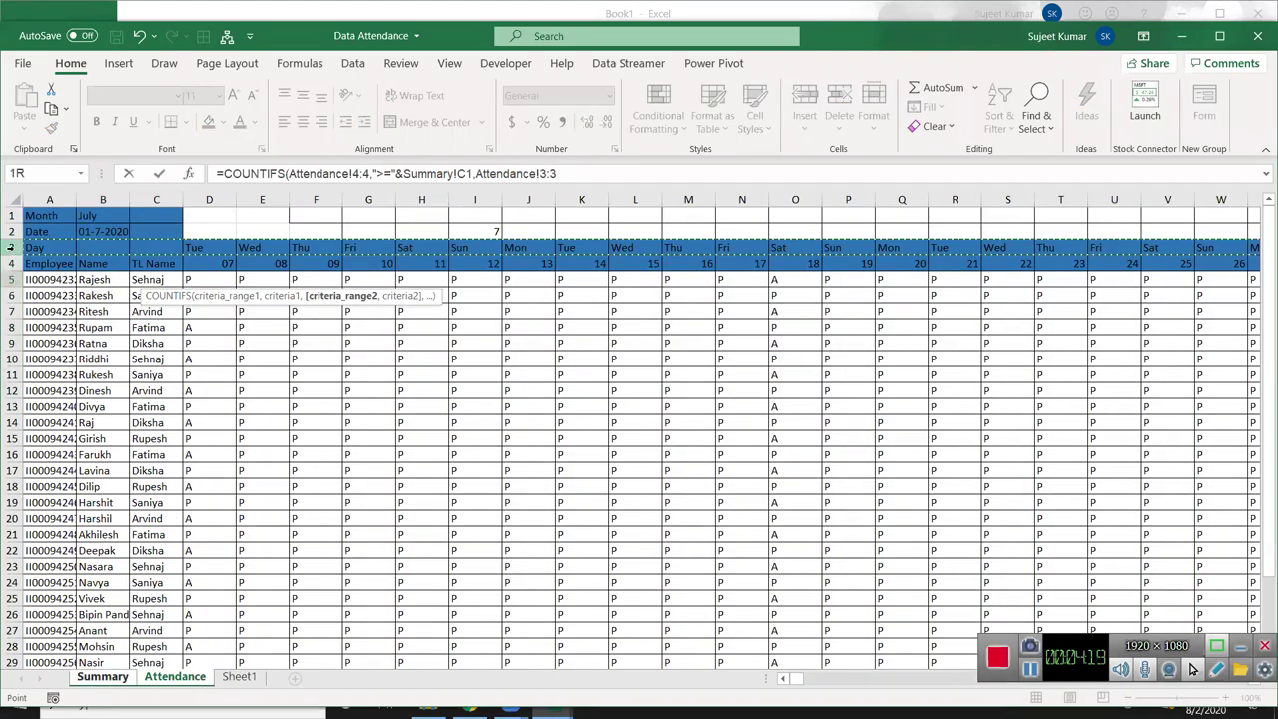
pyautogui.click(10, 263)
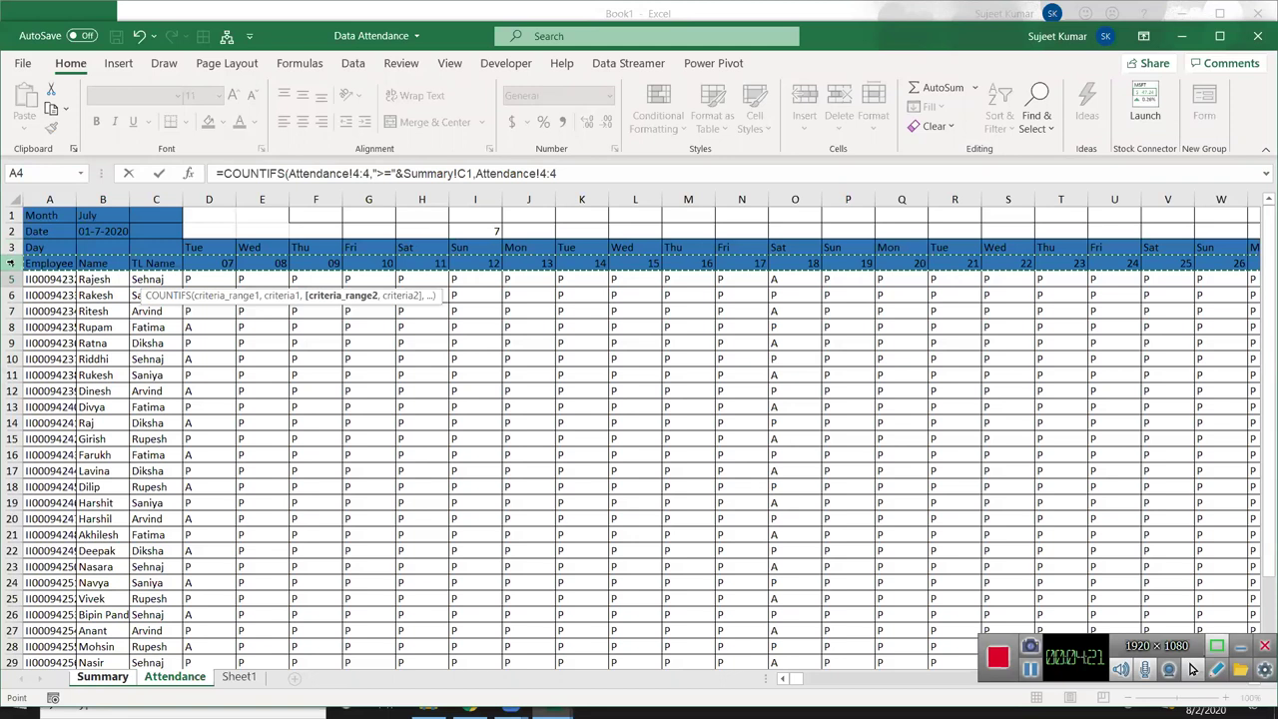
pyautogui.write(',"<="&')
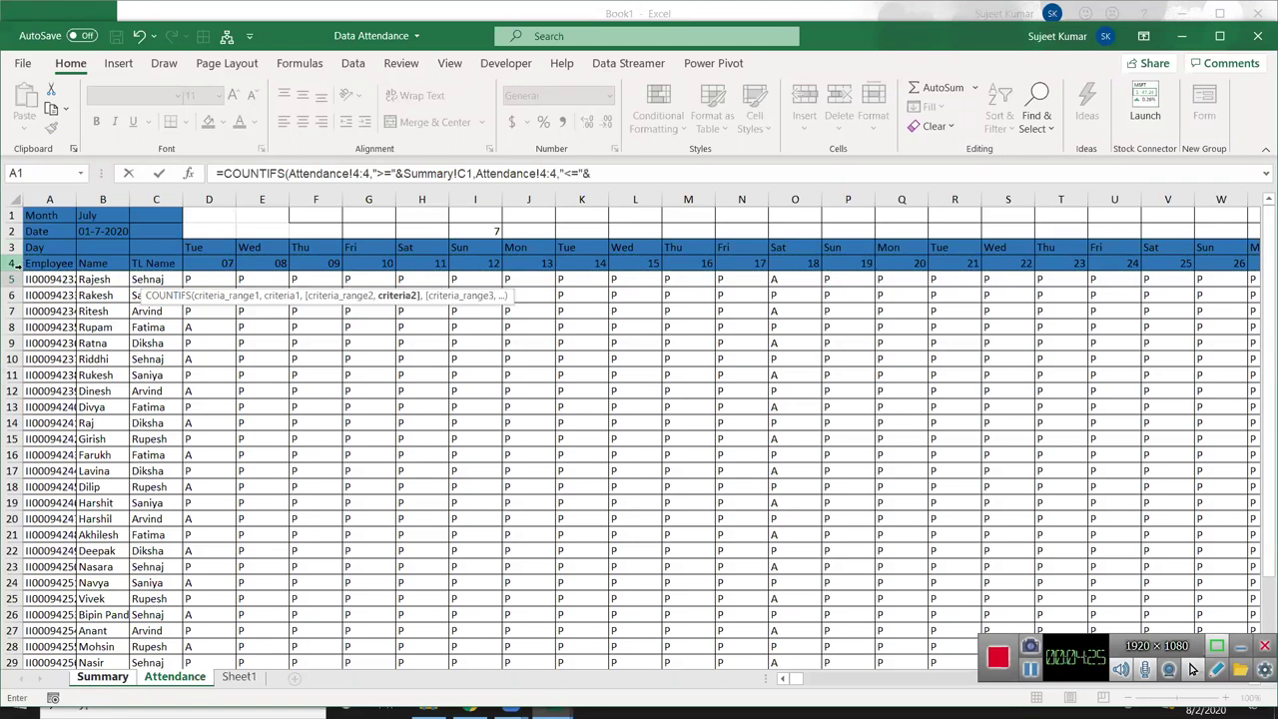
pyautogui.click(101, 678)
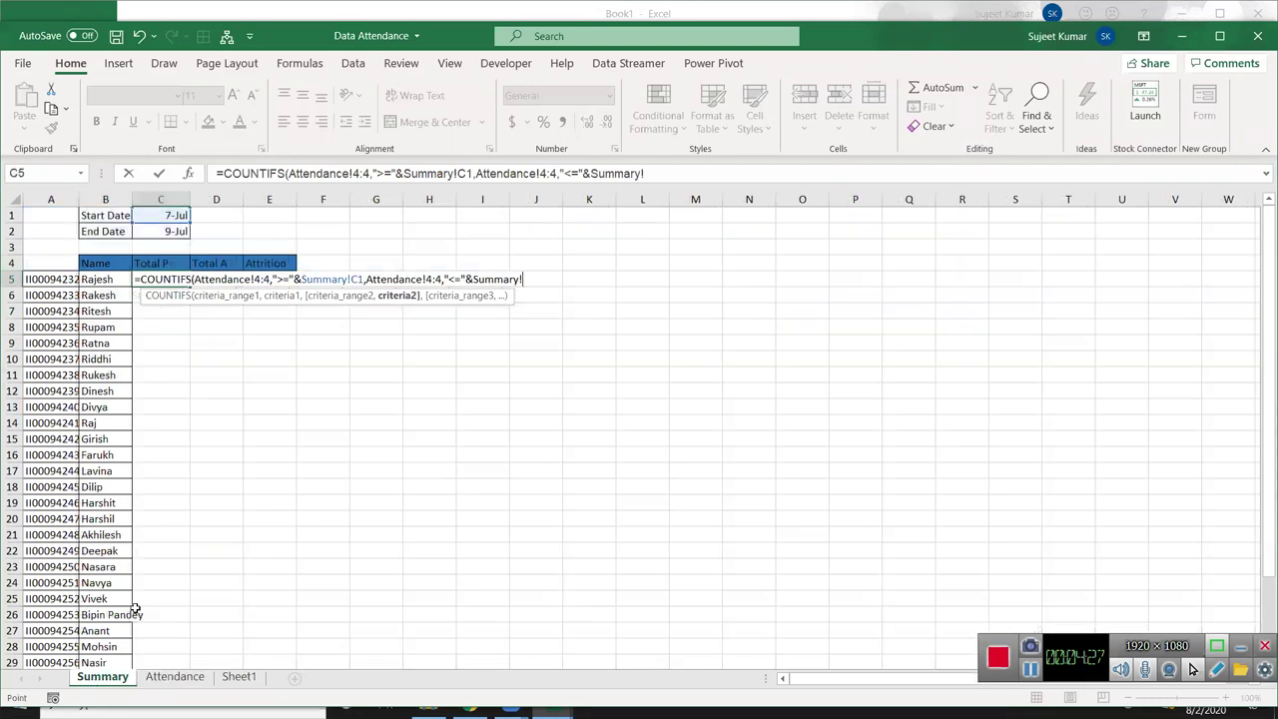
pyautogui.click(149, 230)
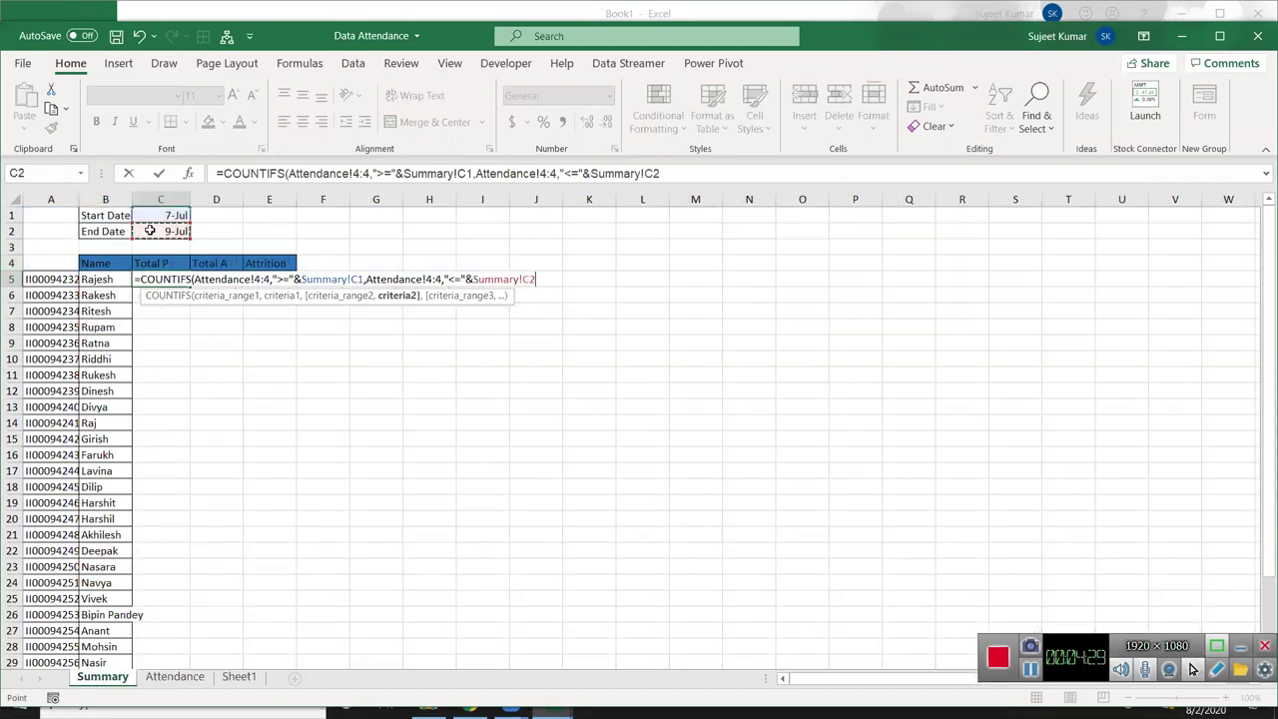
# Step: Commit the COUNTIFS formula in C5 and confirm it unchanged
pyautogui.press('Return')
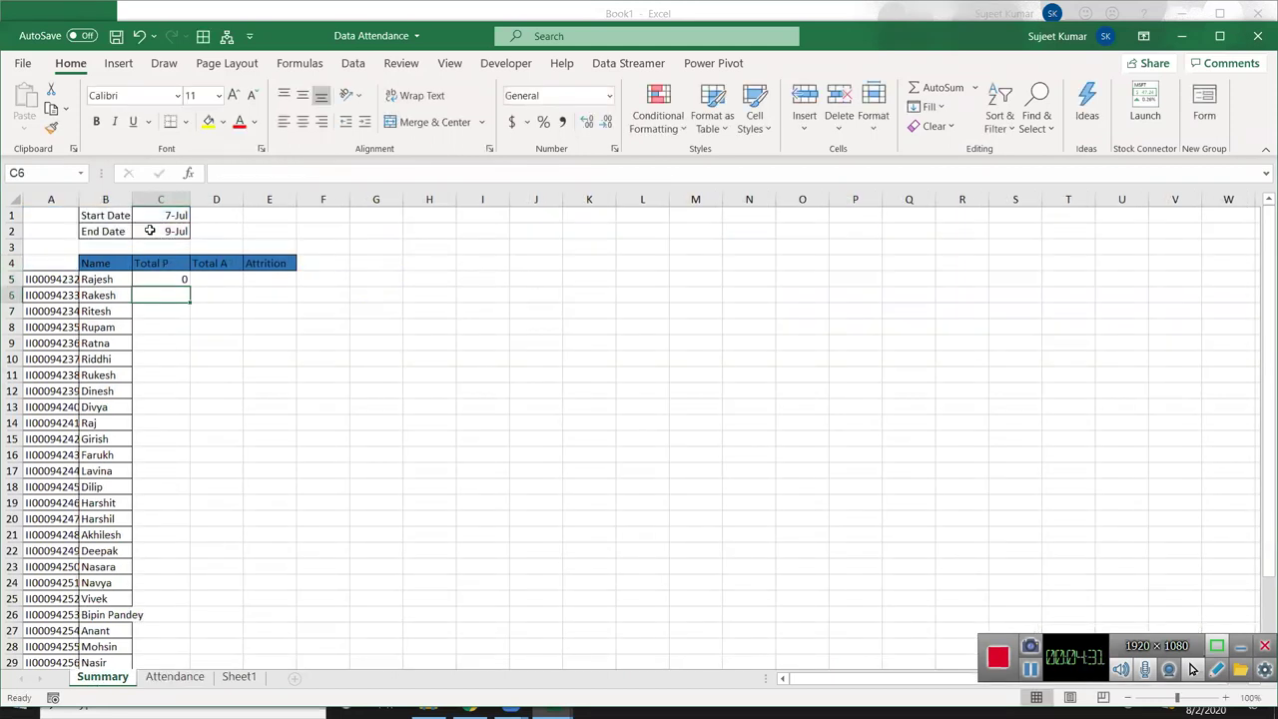
pyautogui.press('Up')
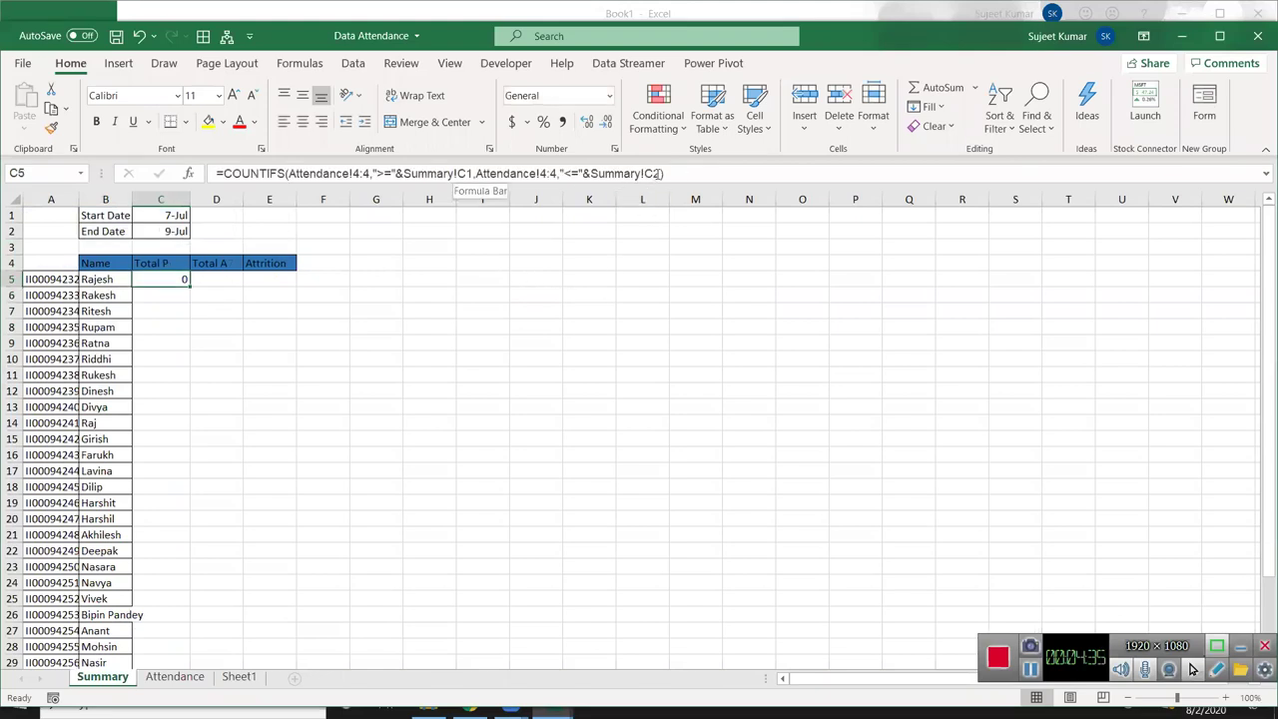
pyautogui.click(658, 173)
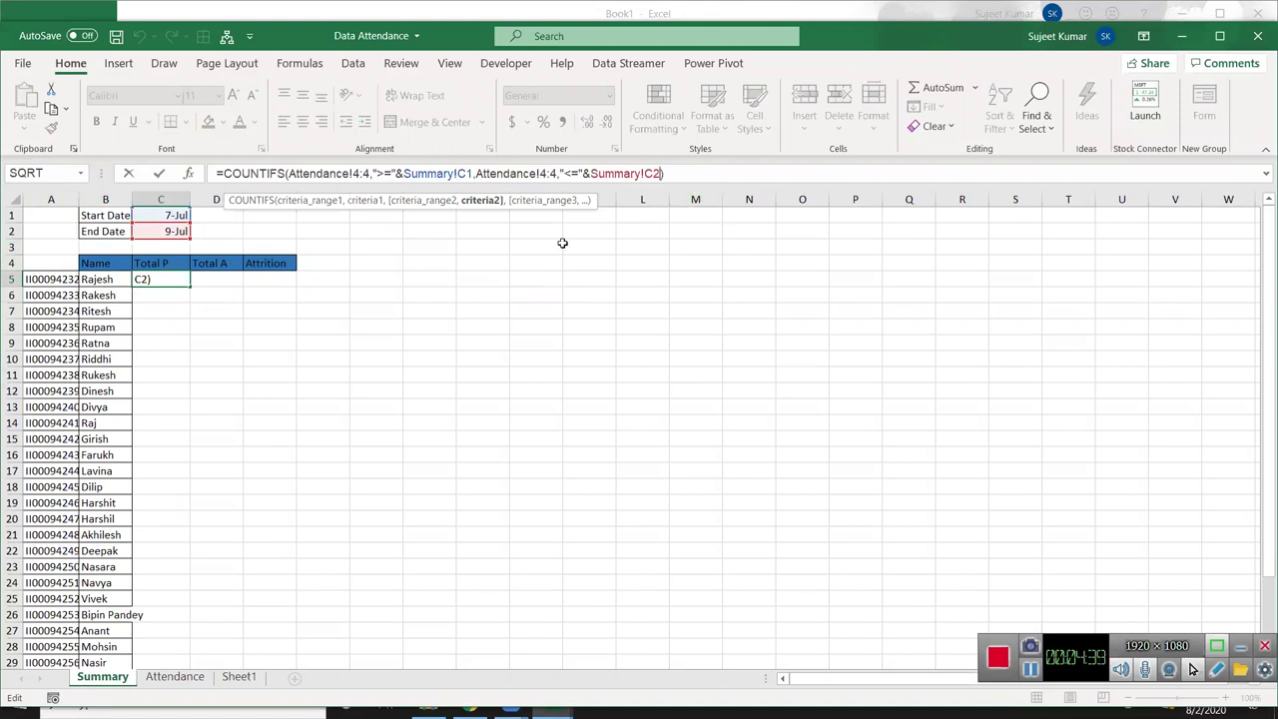
pyautogui.hotkey('ctrl', 'Return')
# Step: Set the Start Date in C1 to 7-Jan and the End Date in C2 to 9-Jan
pyautogui.click(164, 216)
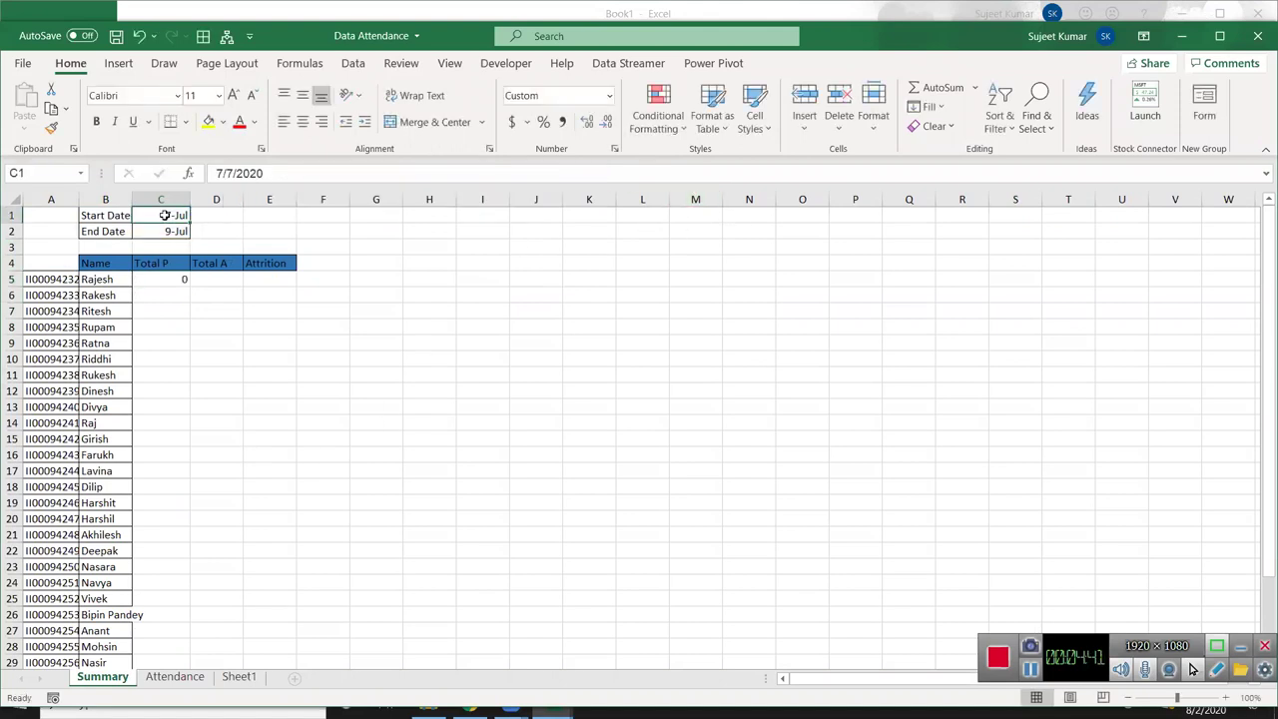
pyautogui.write('1/1')
pyautogui.press('Return')
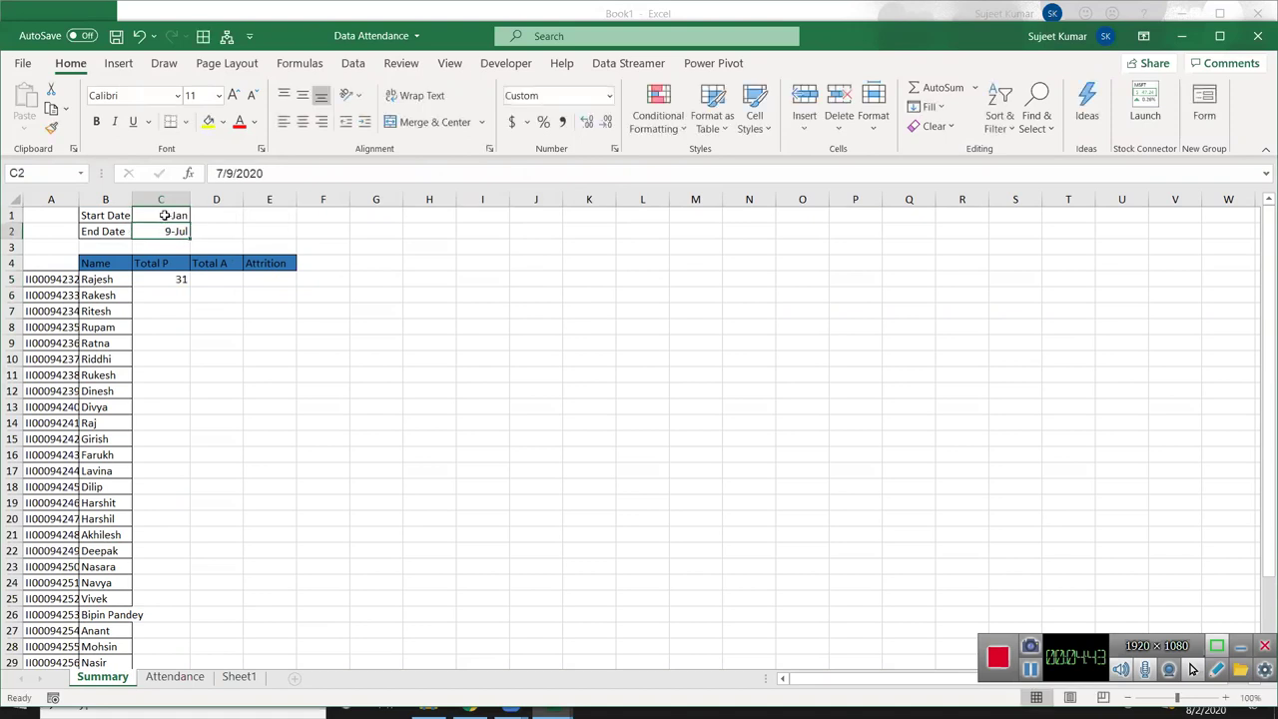
pyautogui.write('7/9')
pyautogui.press('Return')
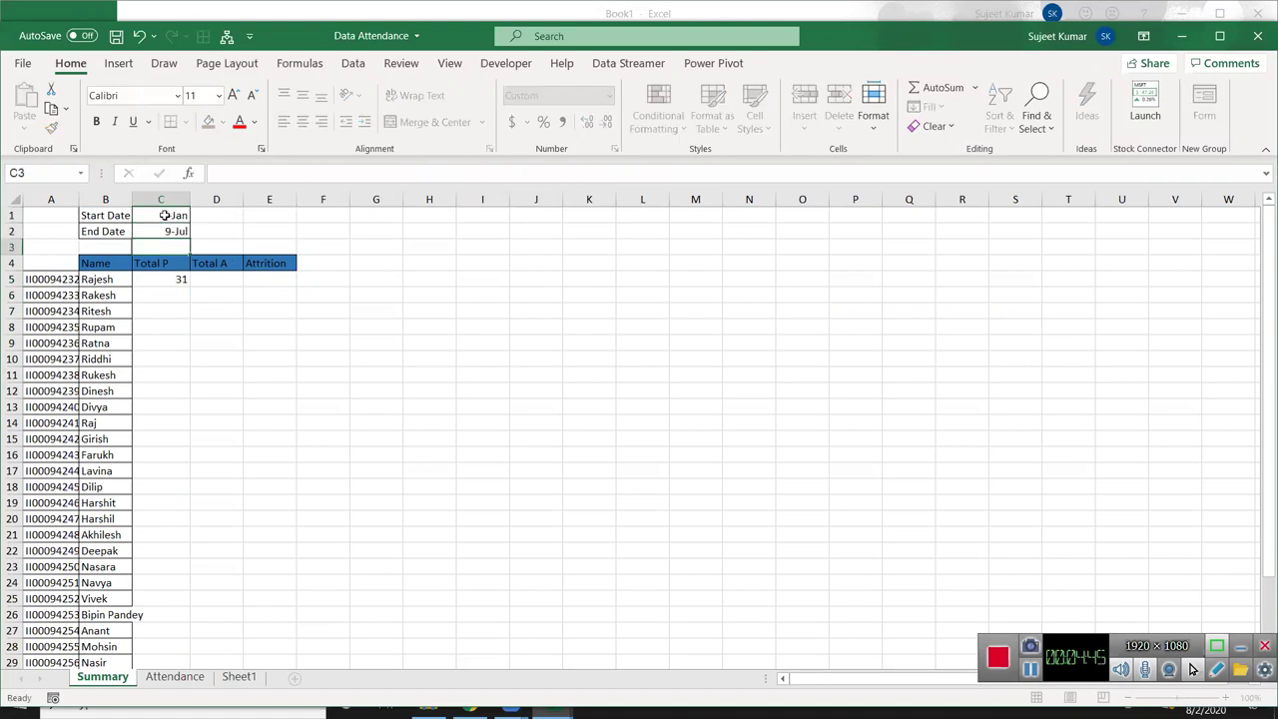
pyautogui.press('Up')
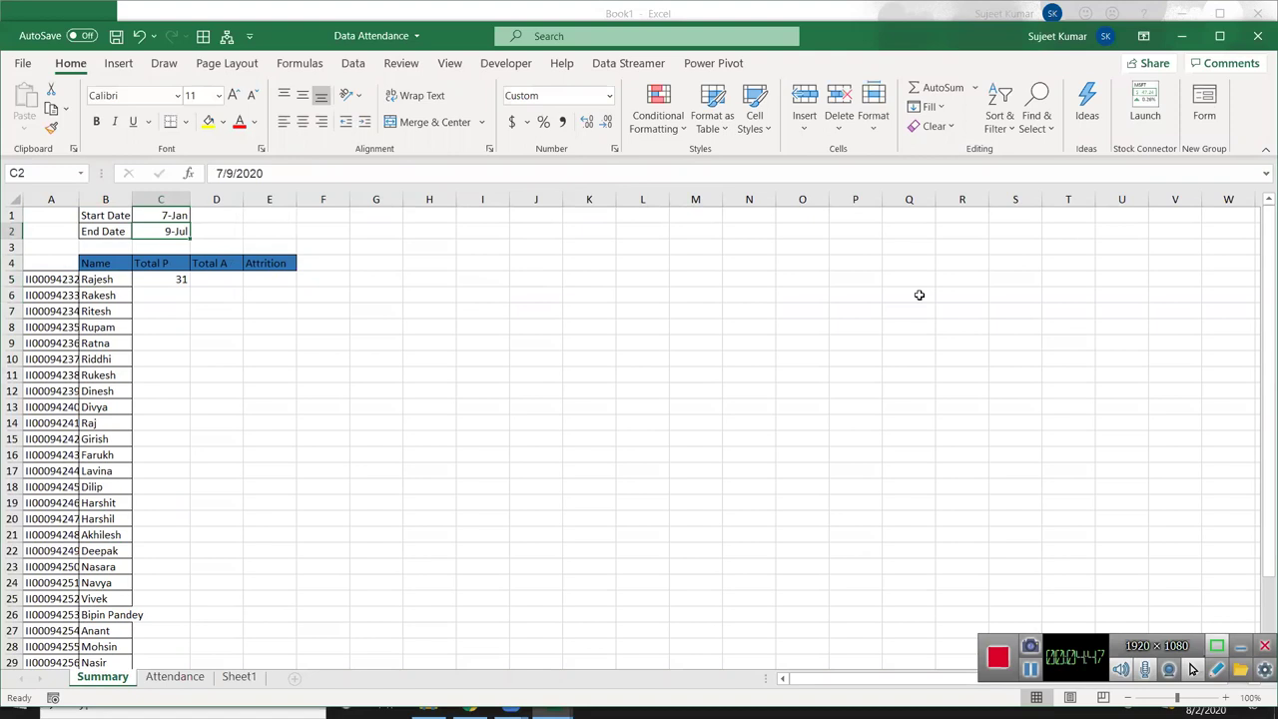
pyautogui.write('1/')
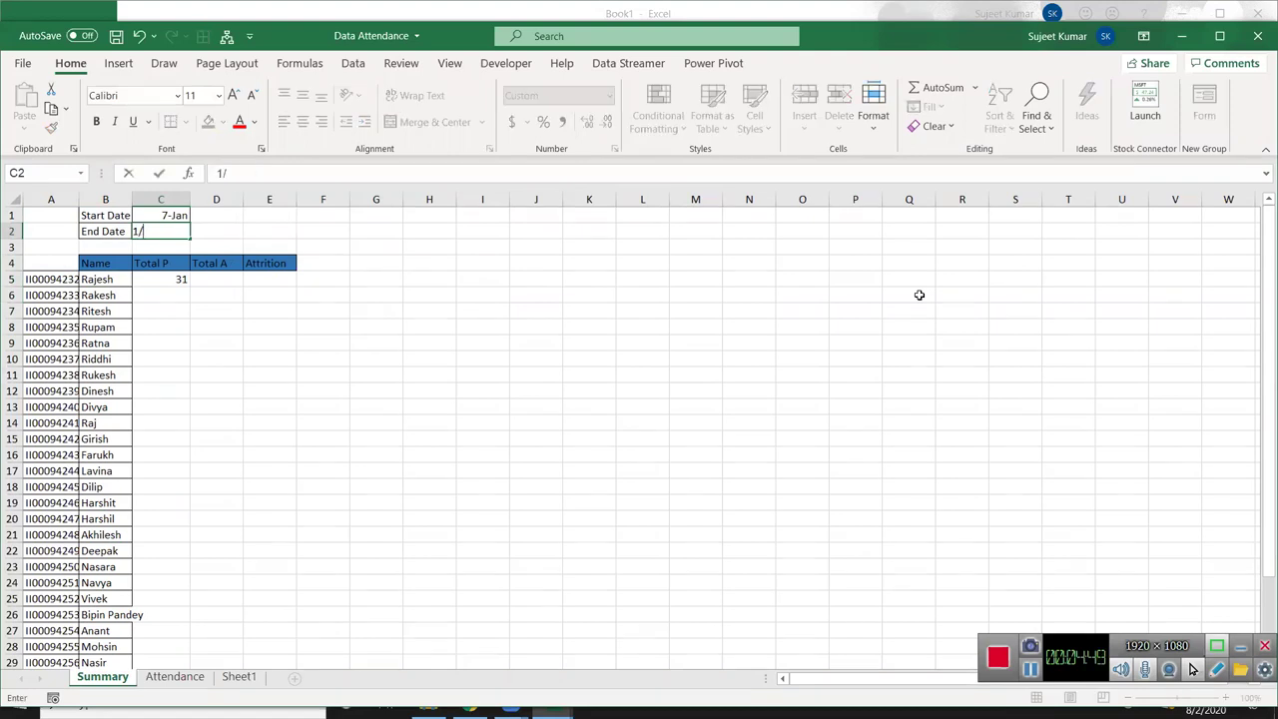
pyautogui.write('9')
pyautogui.press('Return')
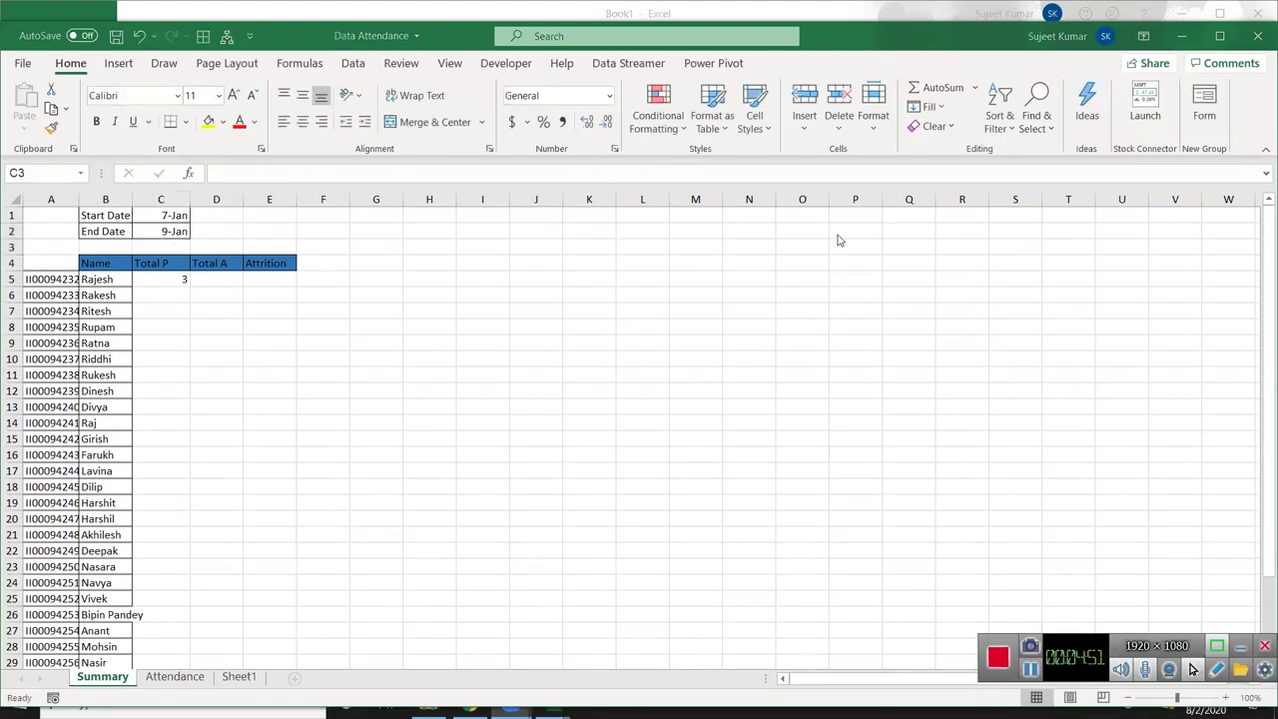
# Step: Add a third criterion to C5's COUNTIFS requiring "P" in Attendance row 5 (Attendance!5:5)
pyautogui.click(173, 279)
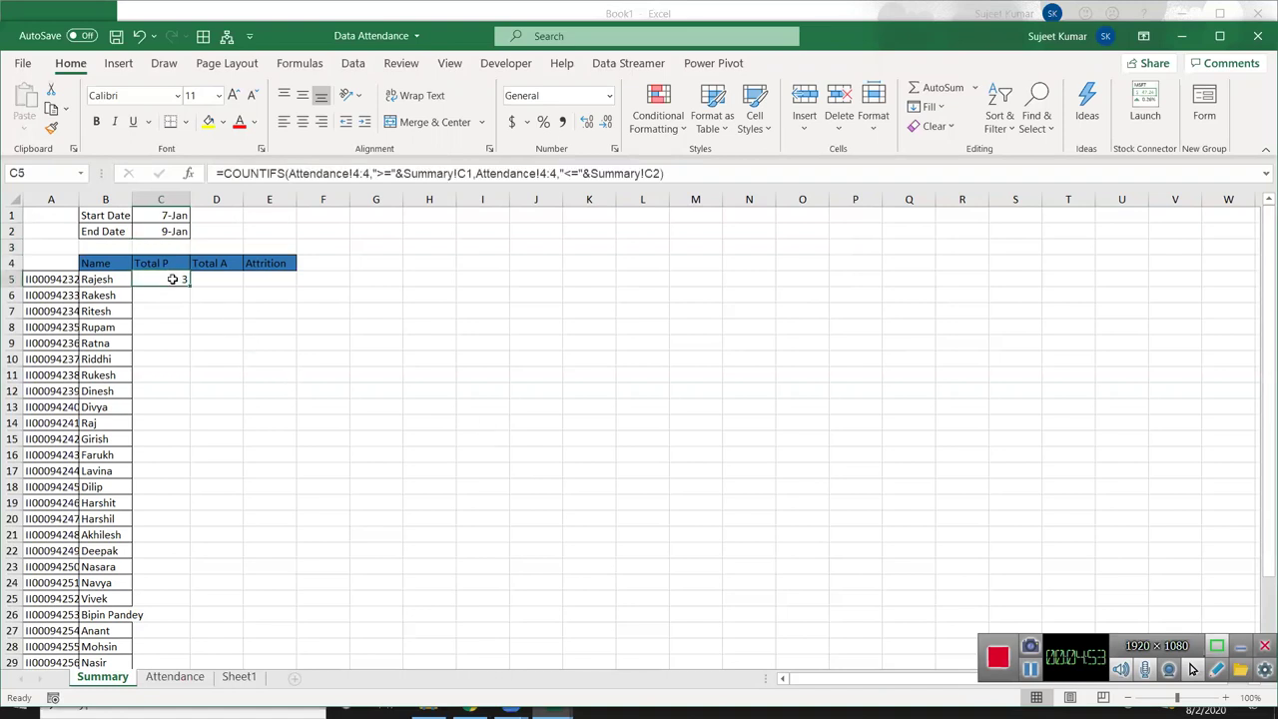
pyautogui.click(677, 177)
pyautogui.press('BackSpace')
pyautogui.write(',')
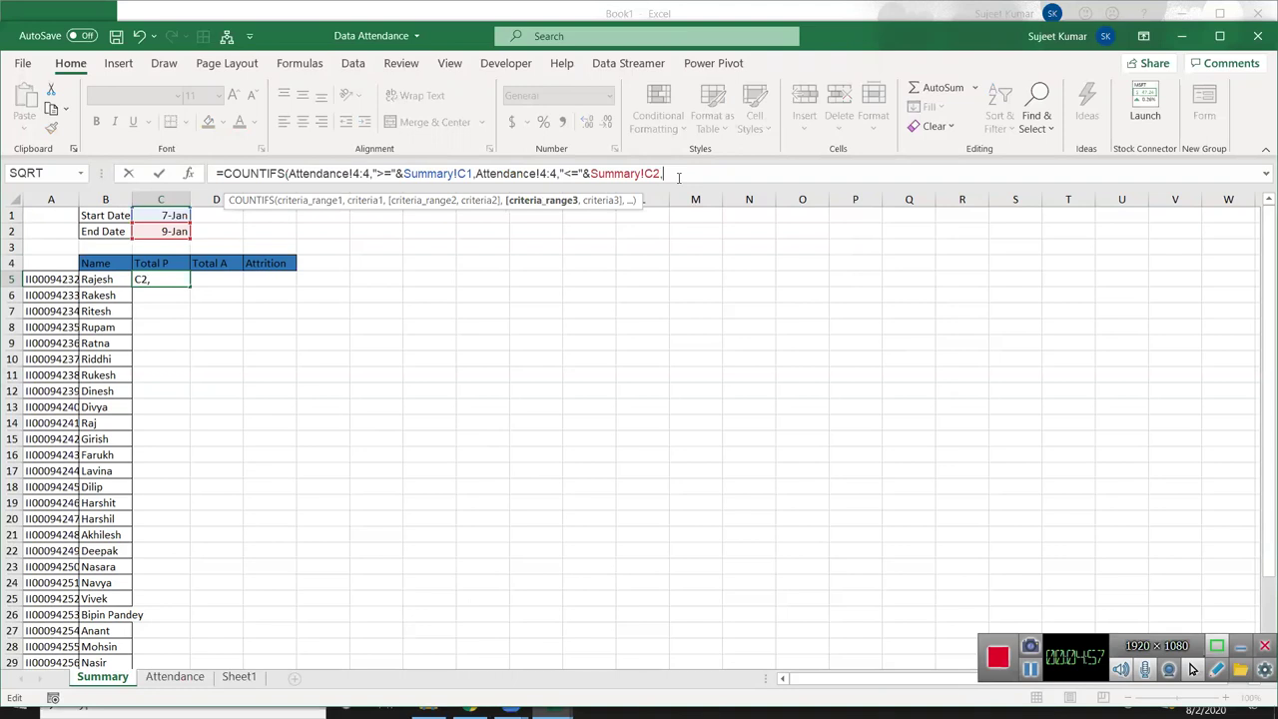
pyautogui.click(195, 678)
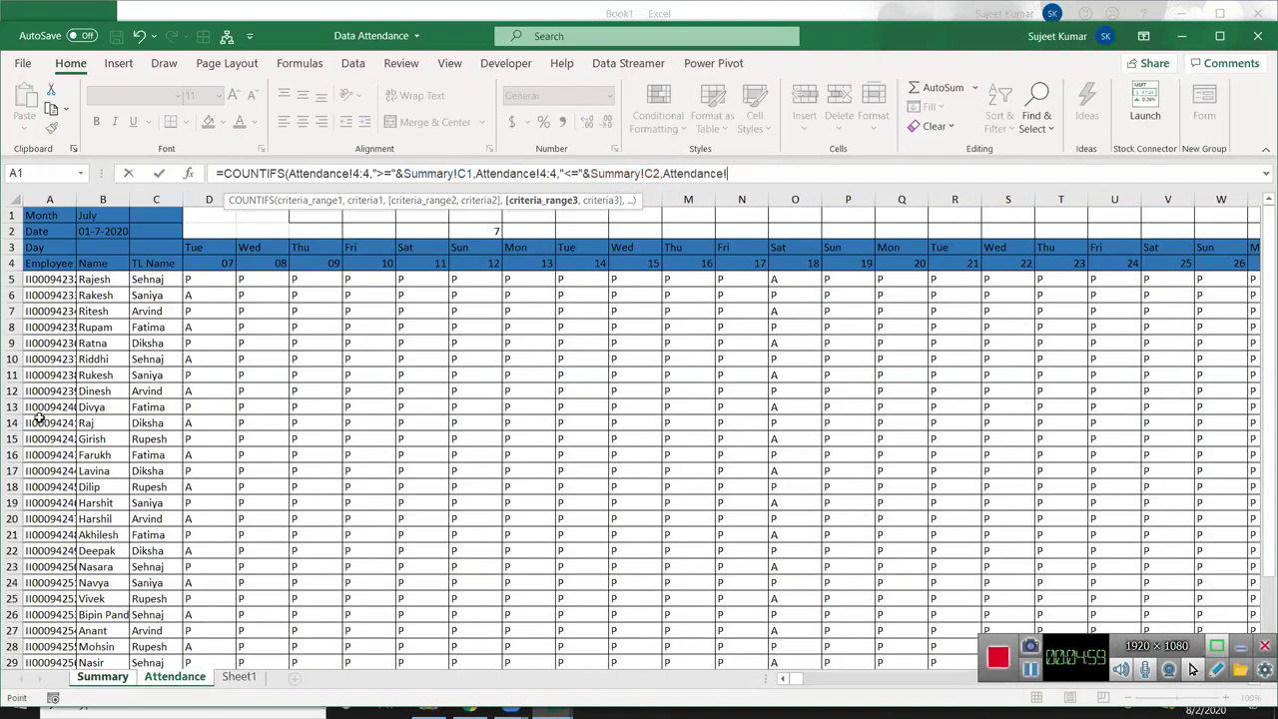
pyautogui.click(10, 278)
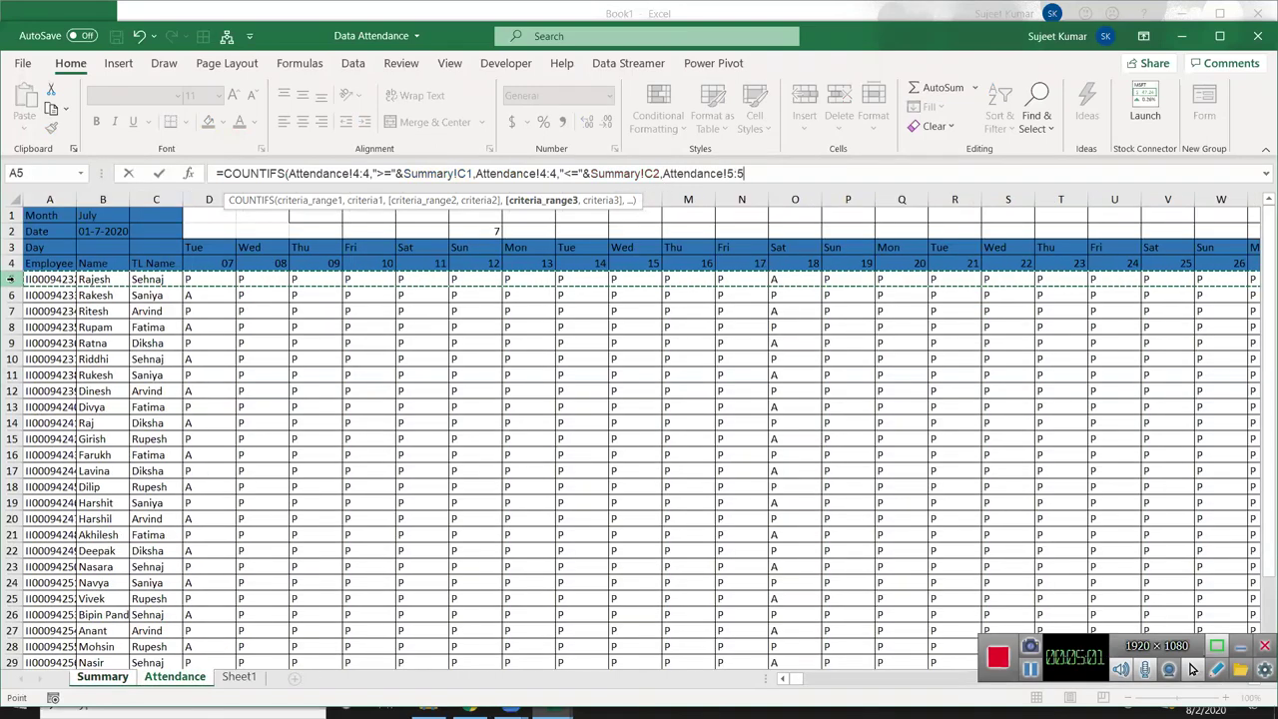
pyautogui.write(',"P"')
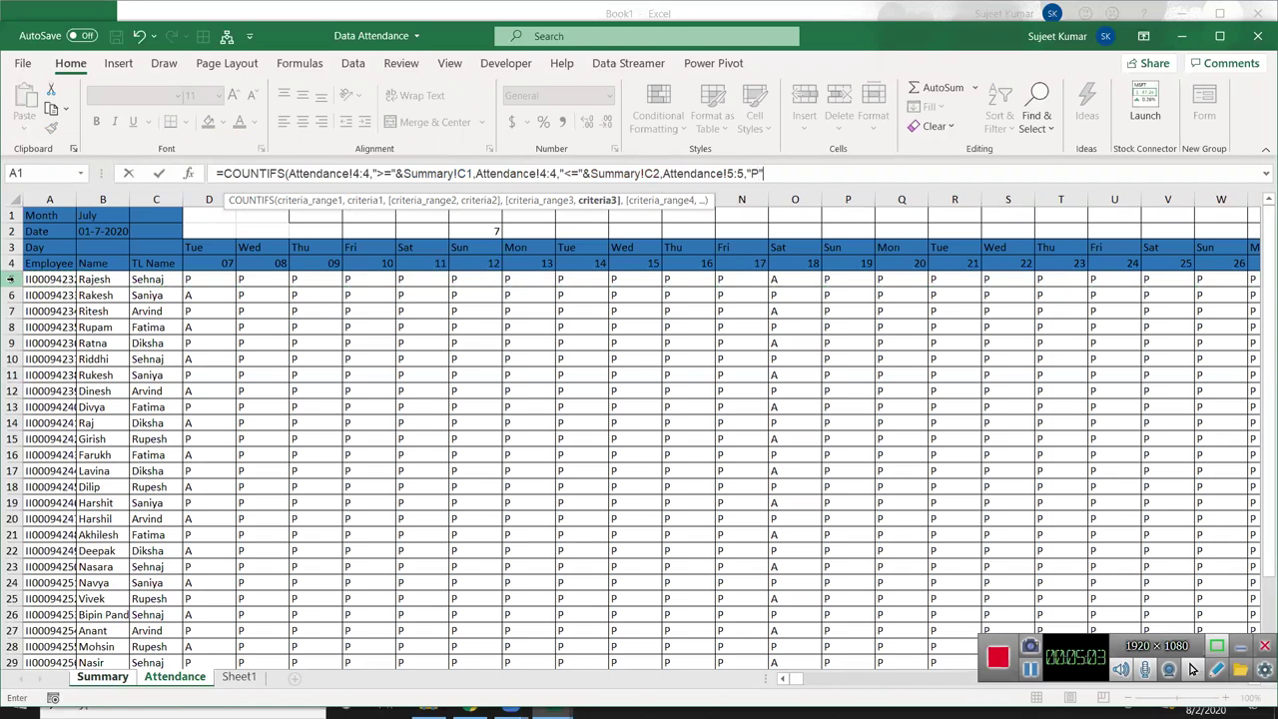
pyautogui.write(')')
pyautogui.press('Return')
pyautogui.press('Up')
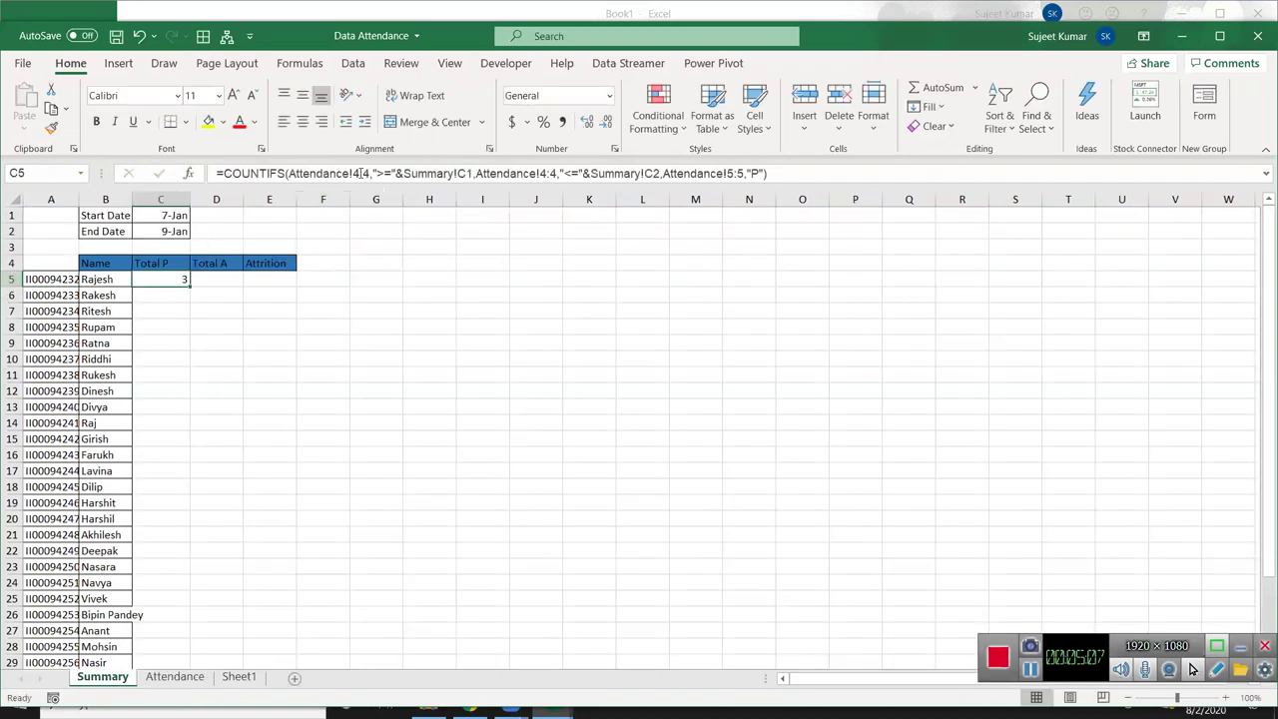
# Step: Make both Attendance!4:4 ranges and the Summary!C1 and C2 references absolute in C5's formula
pyautogui.click(361, 174)
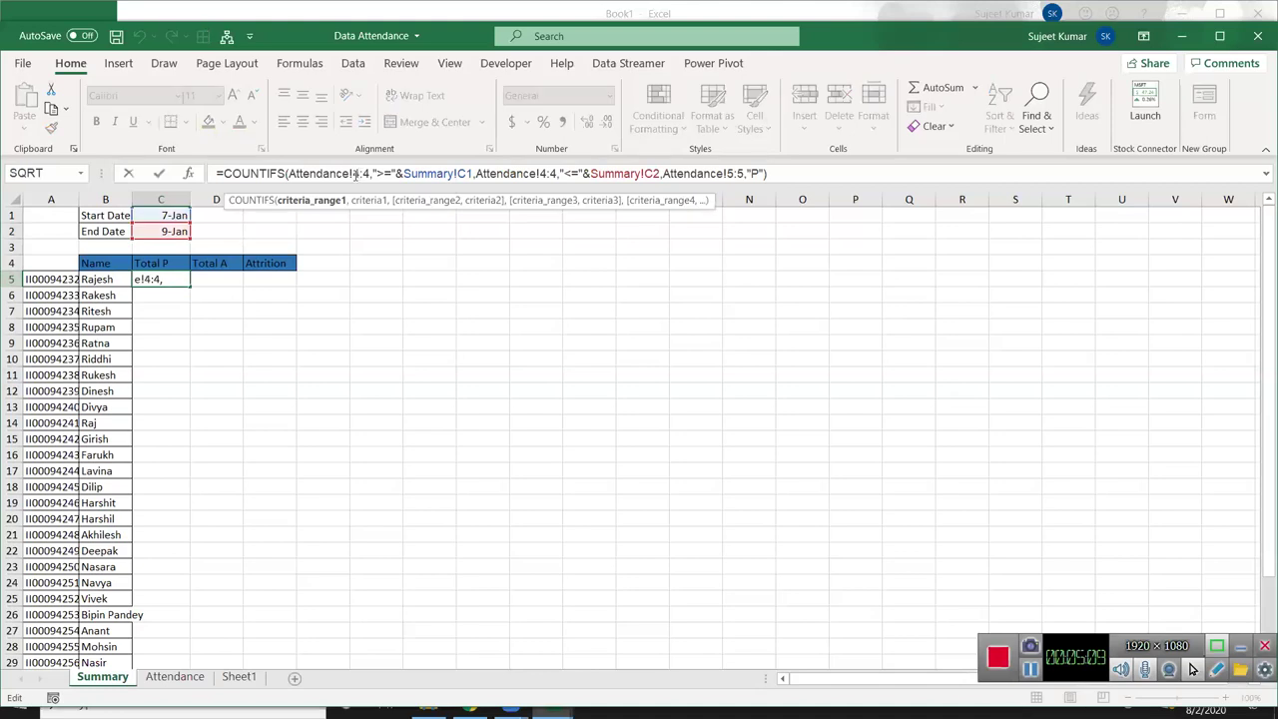
pyautogui.press('F4')
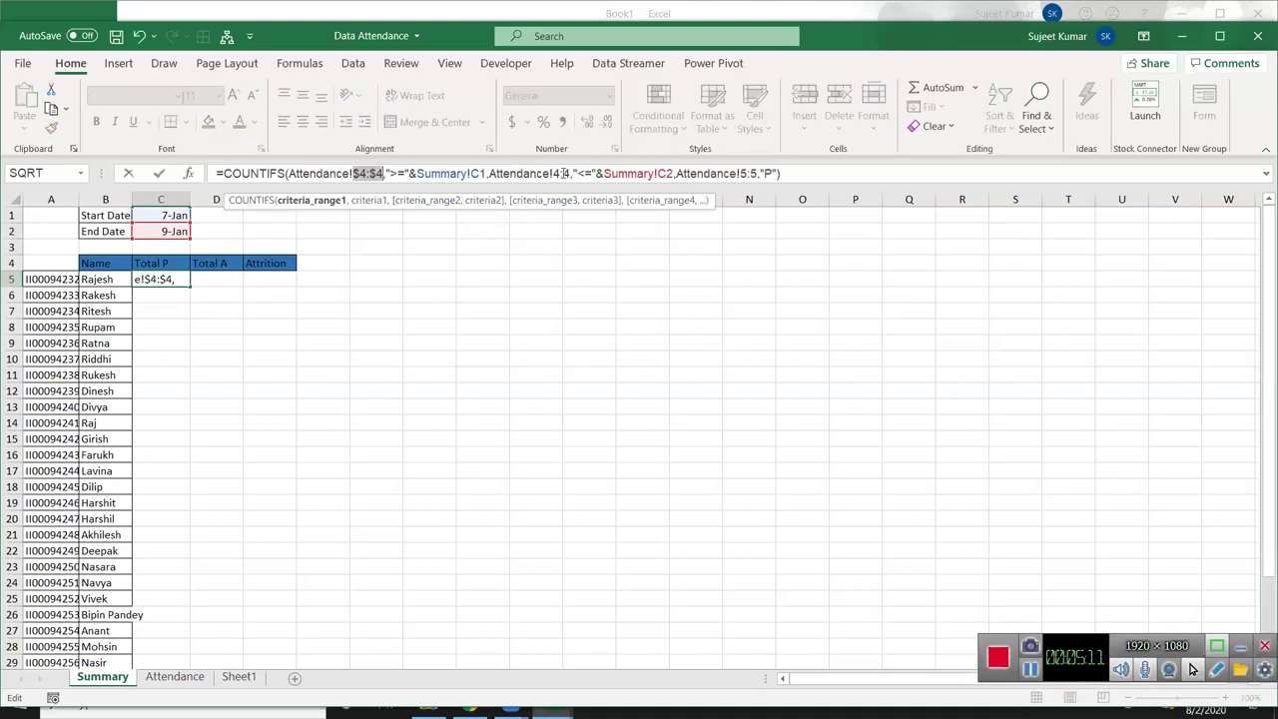
pyautogui.click(565, 173)
pyautogui.press('F4')
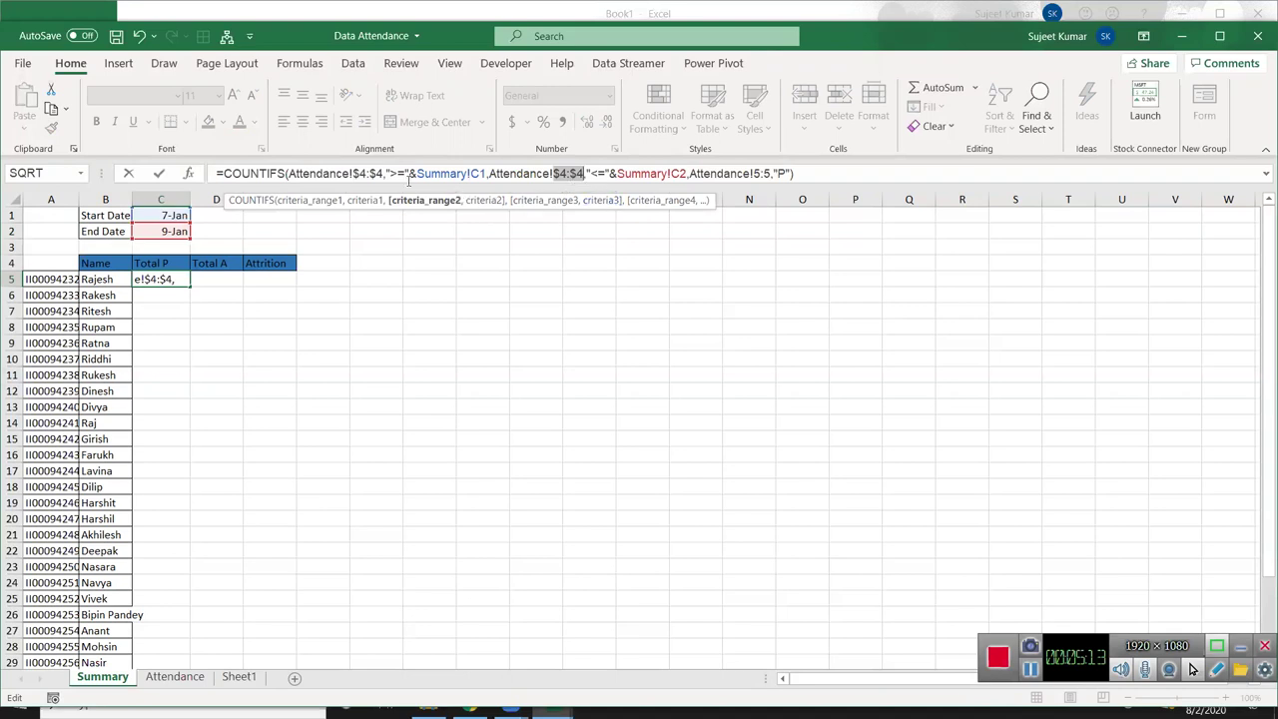
pyautogui.click(483, 174)
pyautogui.press('F4')
pyautogui.click(691, 173)
pyautogui.press('F4')
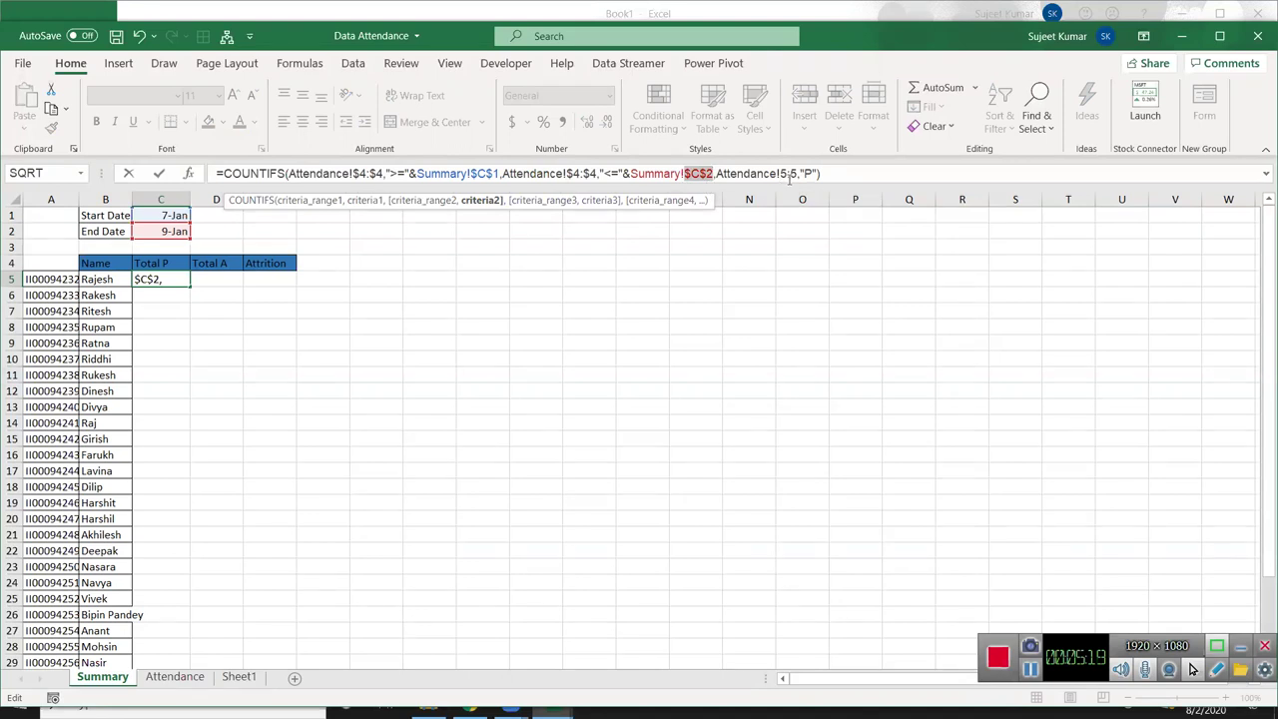
pyautogui.press('Return')
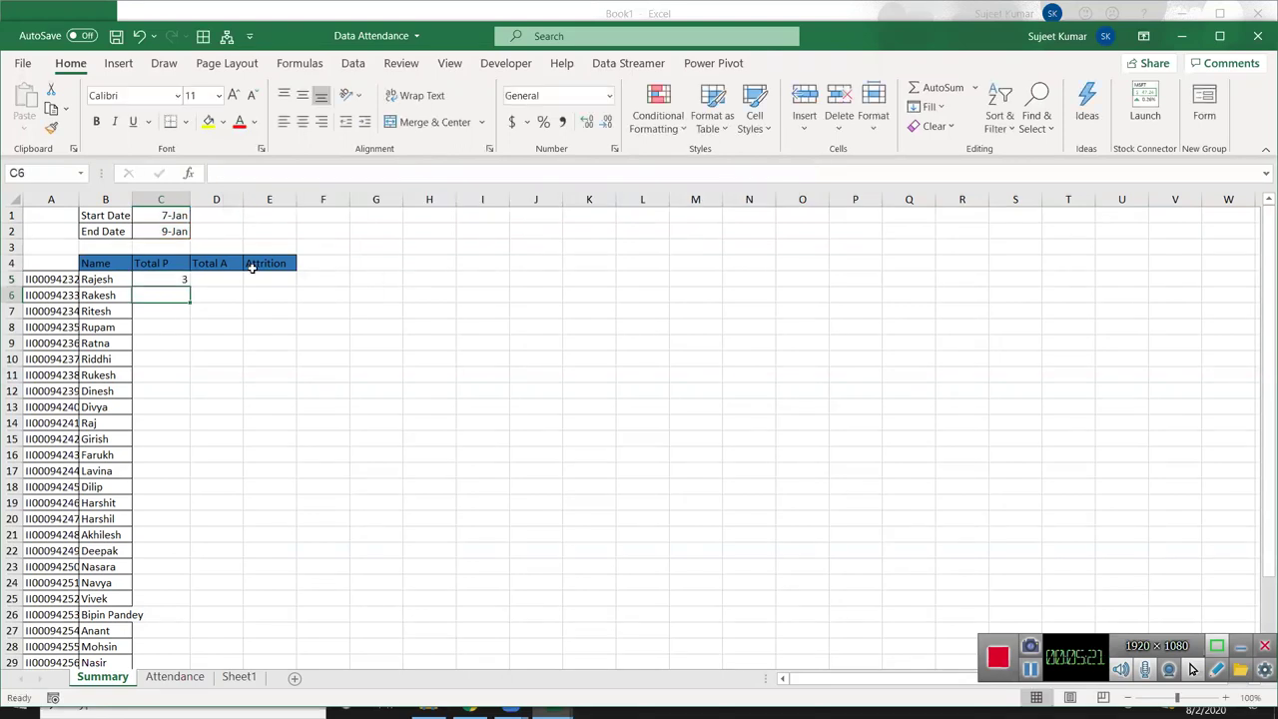
# Step: Fill the Total P formula from C5 down to C6 and inspect its references
pyautogui.click(182, 282)
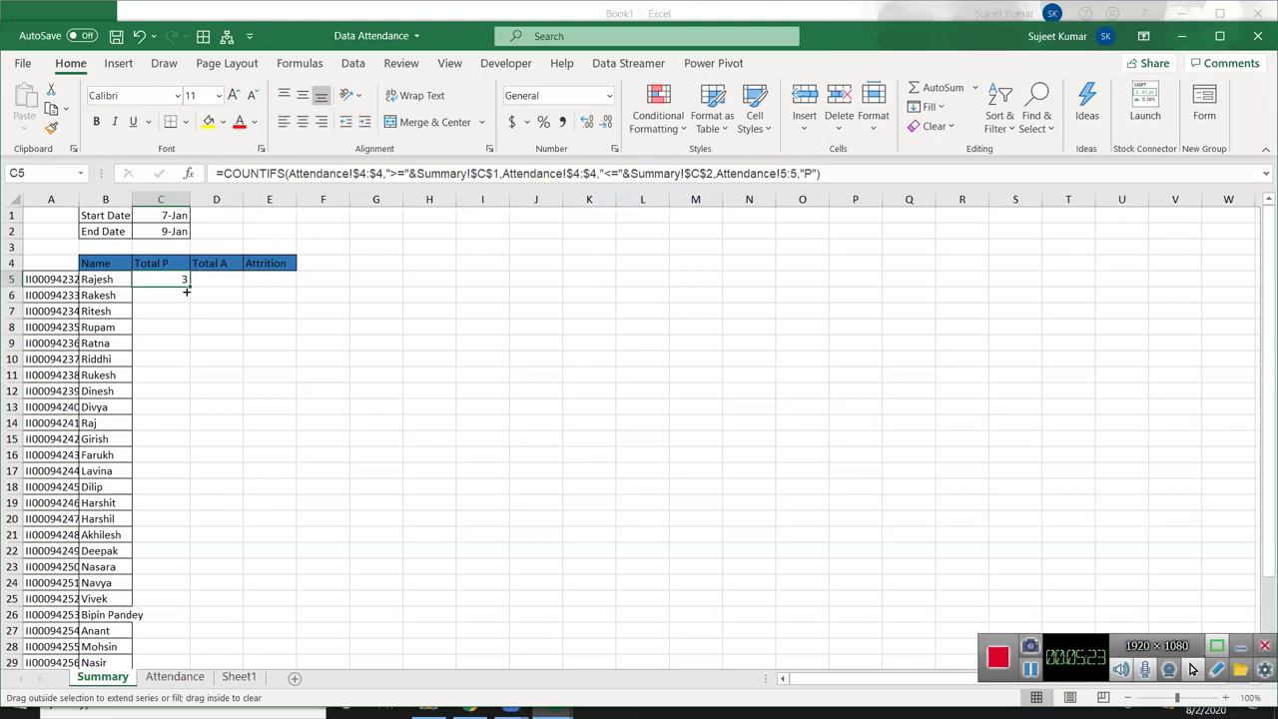
pyautogui.moveTo(187, 287); pyautogui.dragTo(187, 302)
pyautogui.click(173, 293)
pyautogui.doubleClick(173, 294)
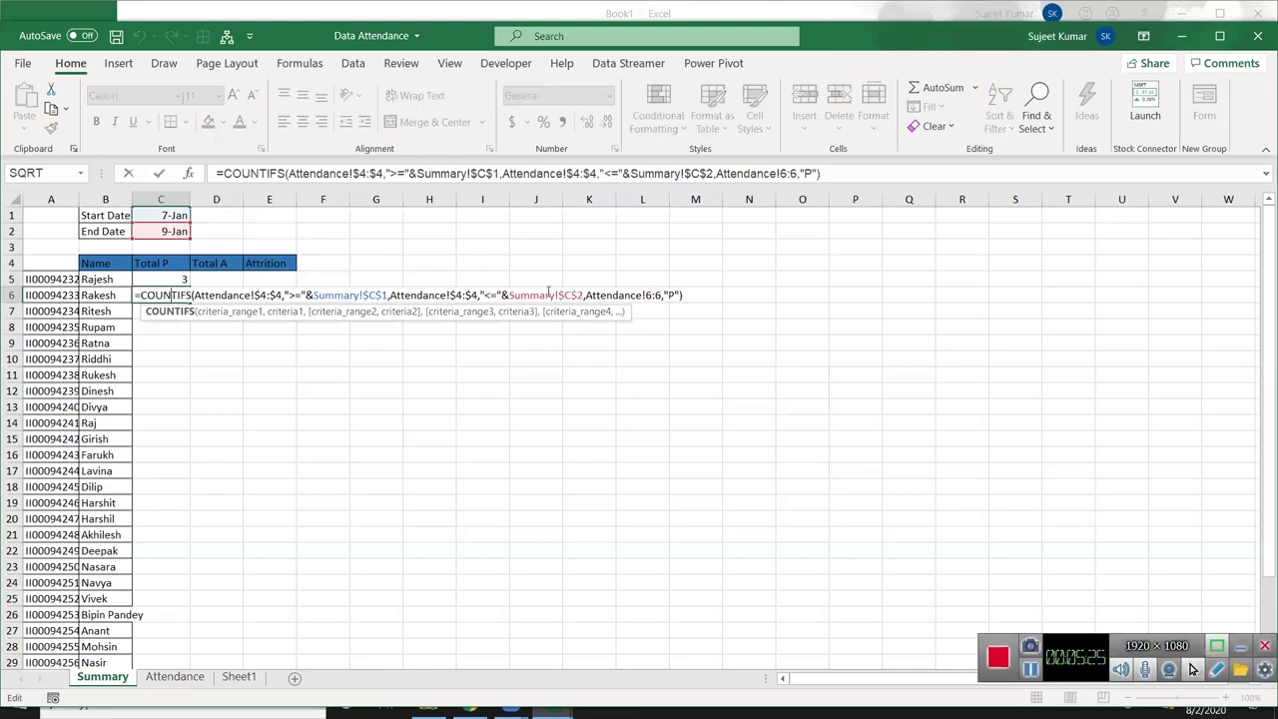
pyautogui.press('Escape')
# Step: Check C6's result of 2 against the second employee's Attendance marks for days 07–09
pyautogui.click(175, 677)
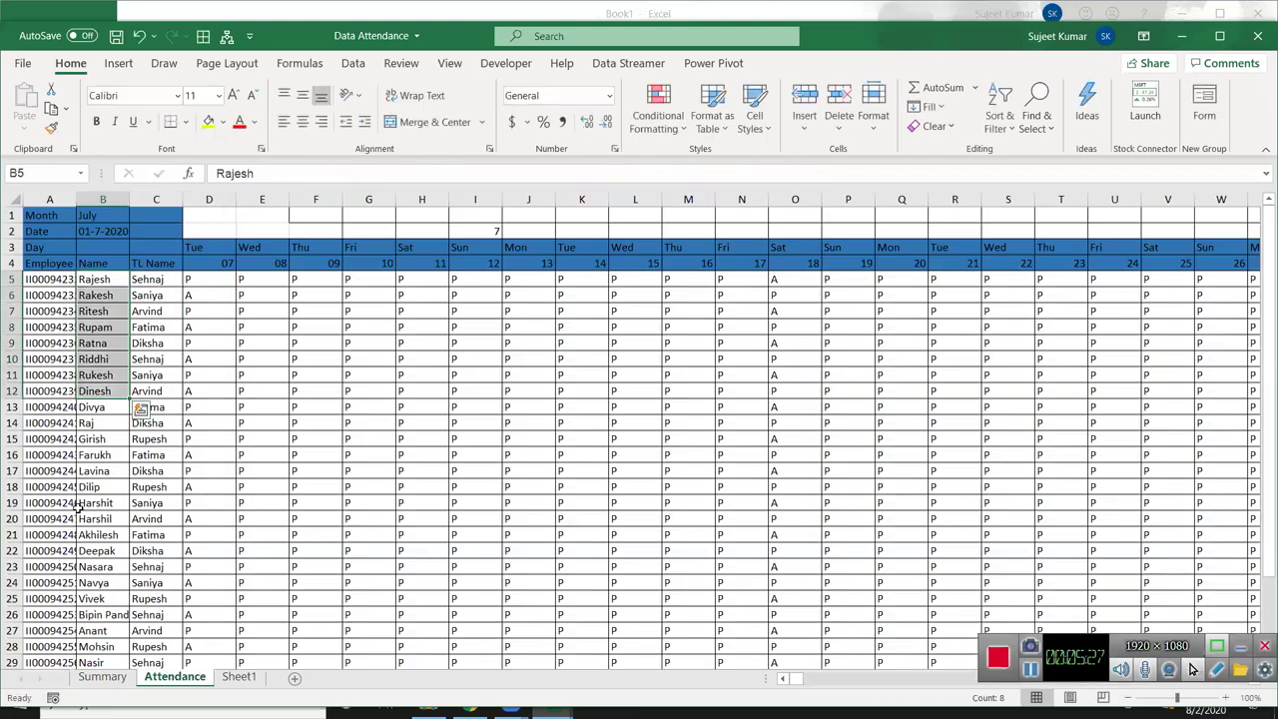
pyautogui.click(10, 280)
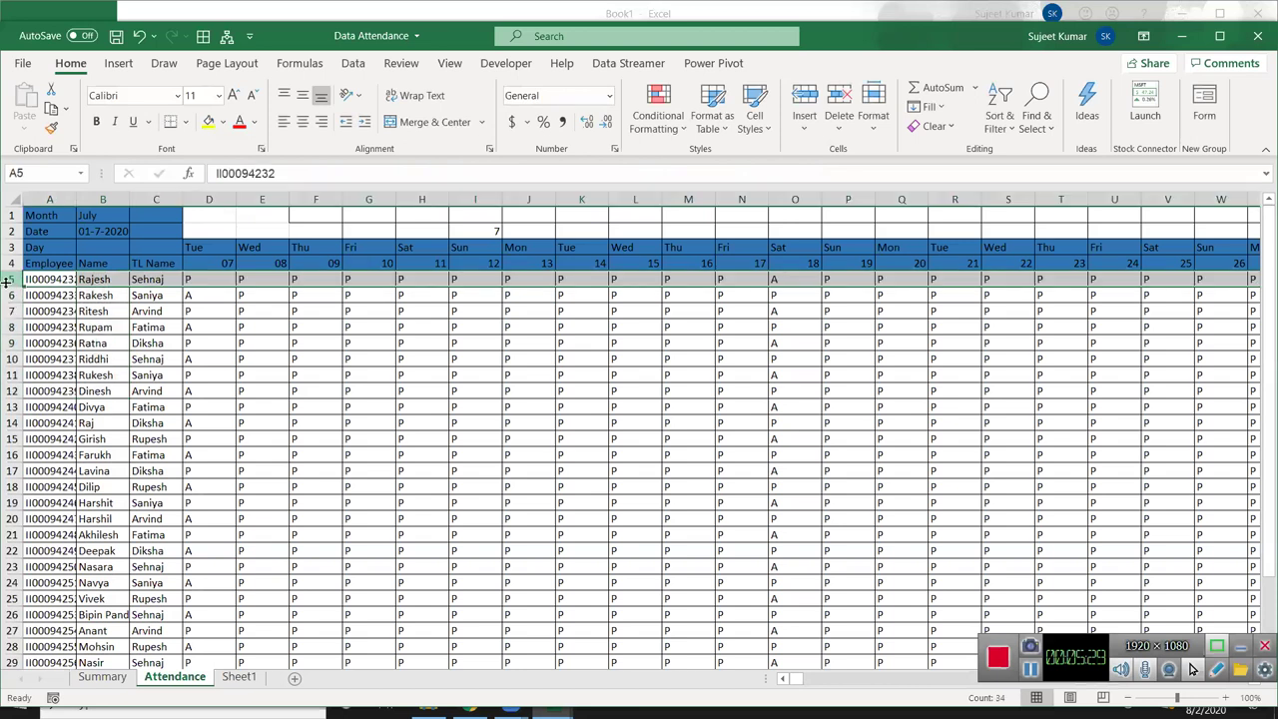
pyautogui.click(10, 296)
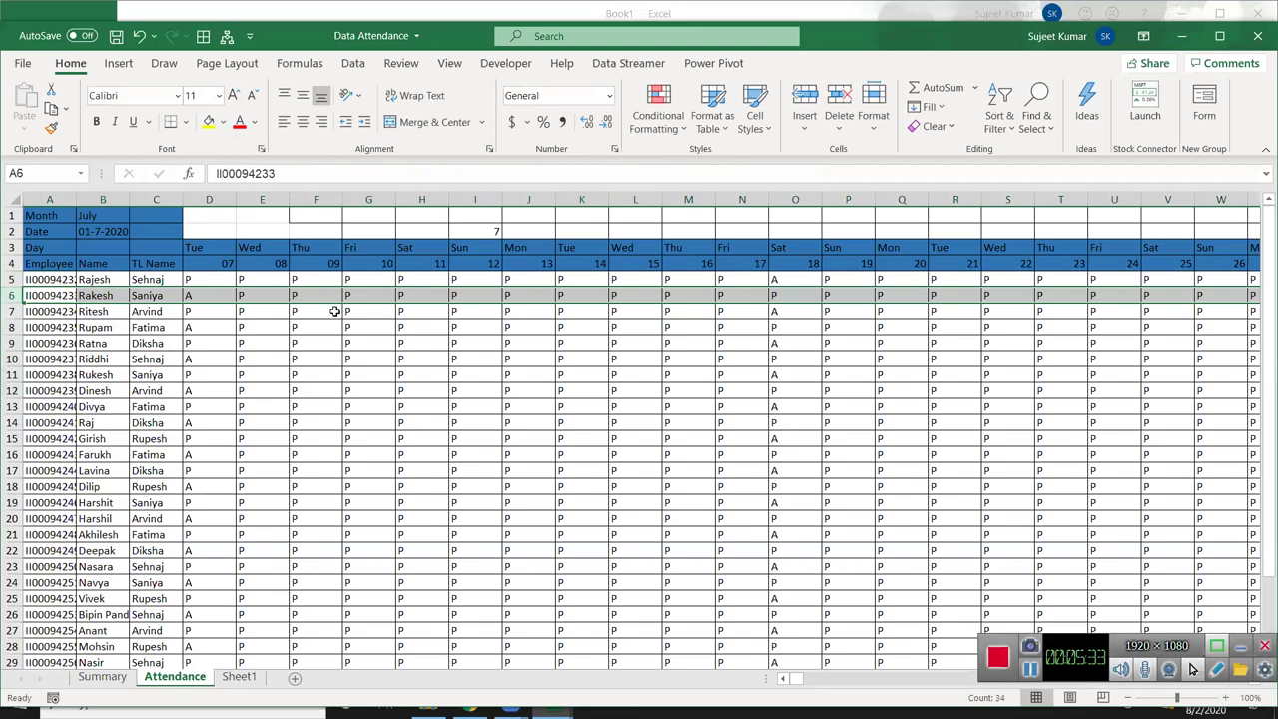
pyautogui.click(213, 293)
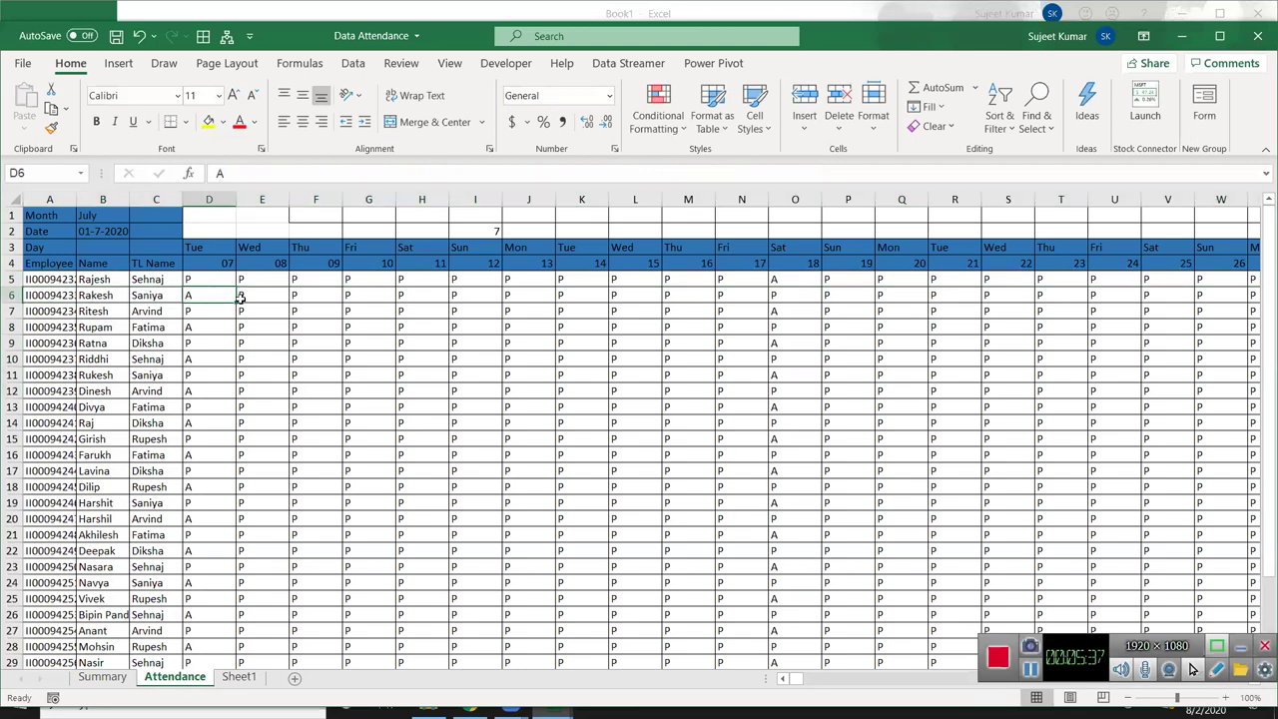
pyautogui.moveTo(213, 293); pyautogui.dragTo(309, 307)
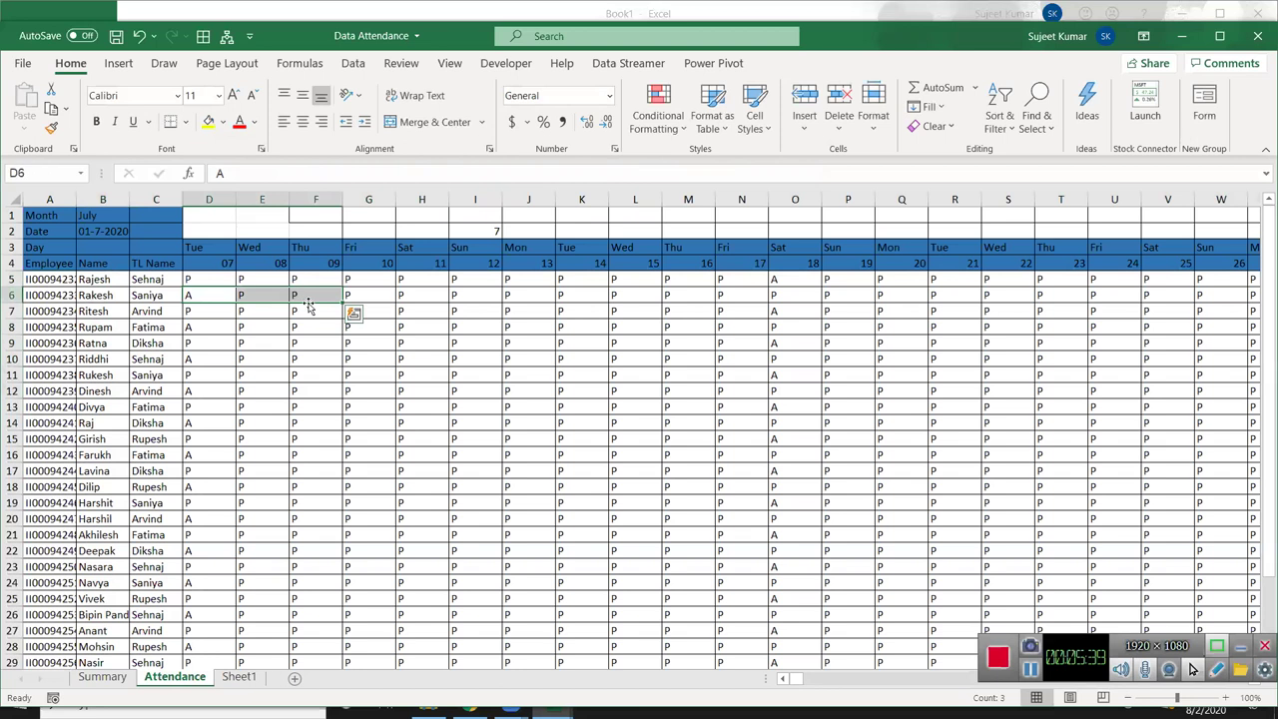
pyautogui.click(102, 677)
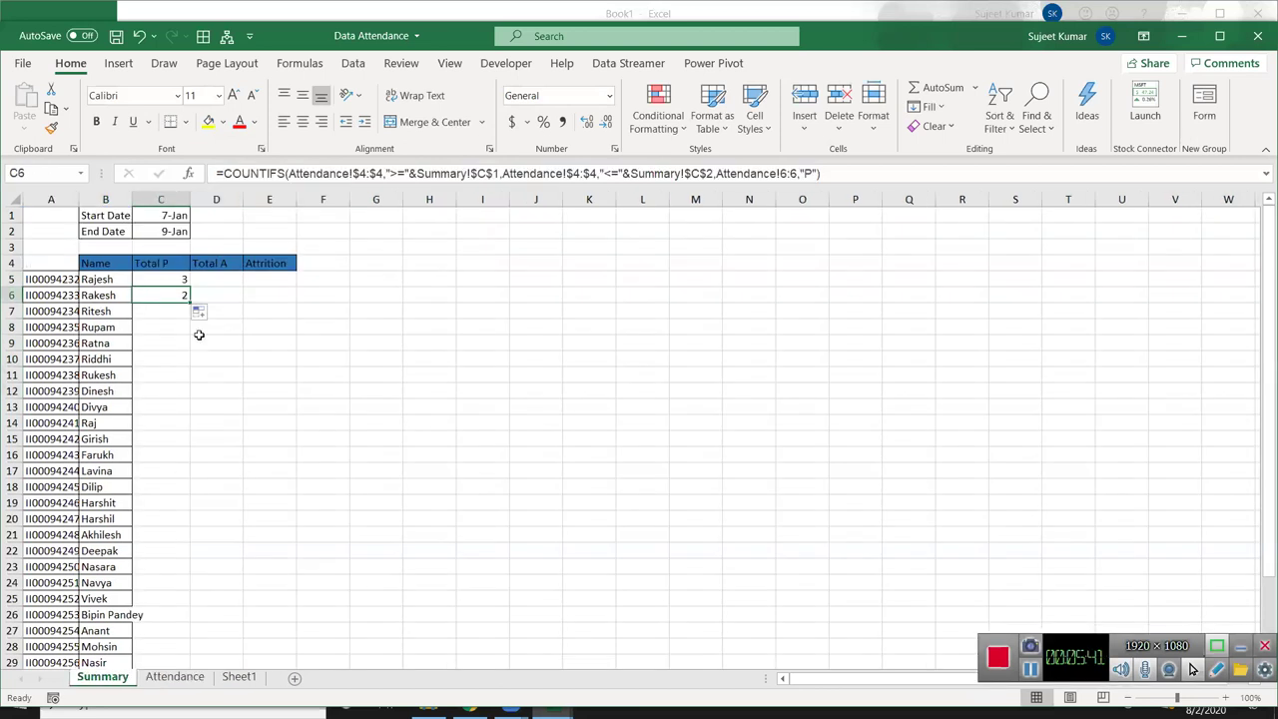
pyautogui.moveTo(108, 296); pyautogui.dragTo(55, 282)
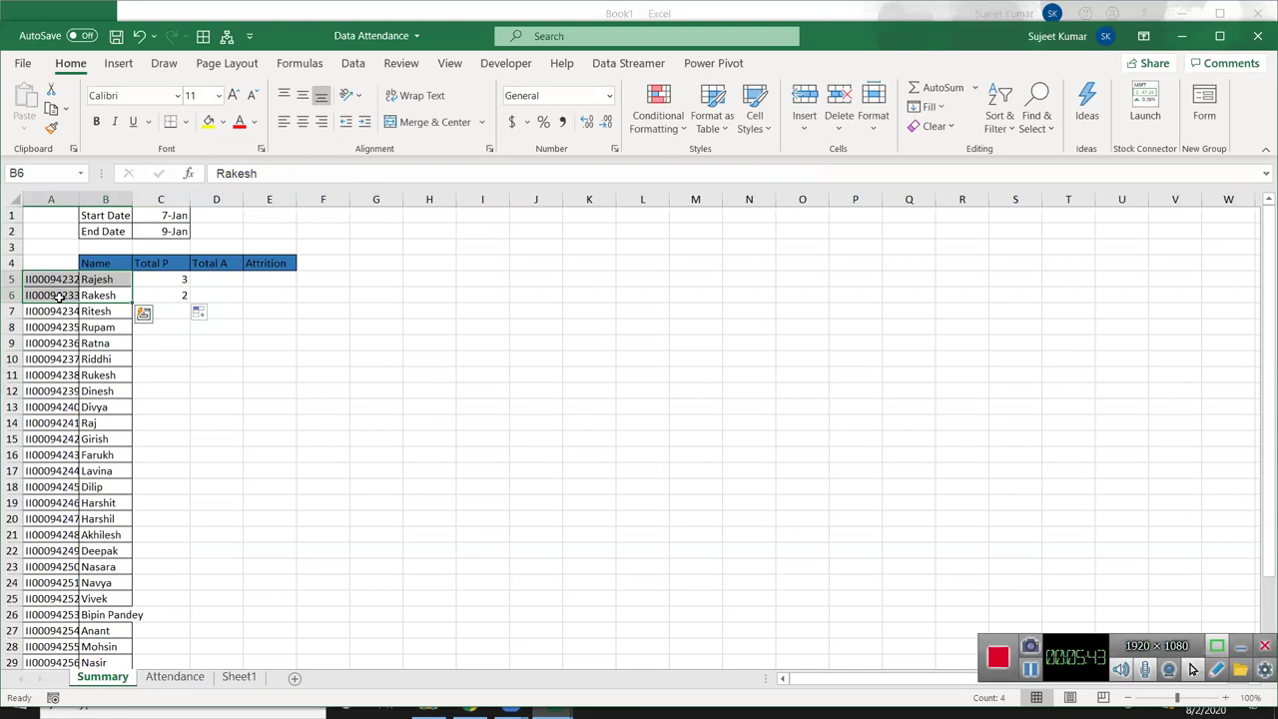
pyautogui.click(178, 293)
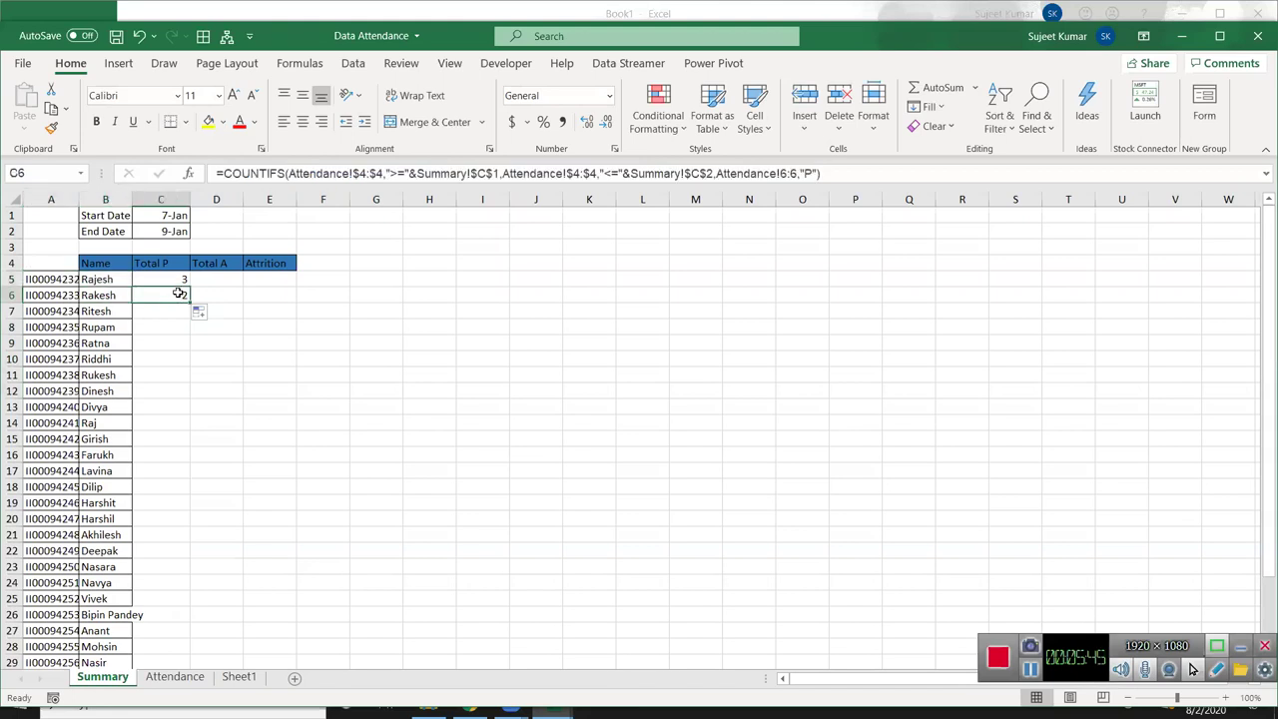
pyautogui.doubleClick(178, 293)
pyautogui.press('Escape')
# Step: Compare the employee name lists on the Attendance and Summary sheets
pyautogui.click(175, 676)
pyautogui.moveTo(95, 281); pyautogui.dragTo(120, 375)
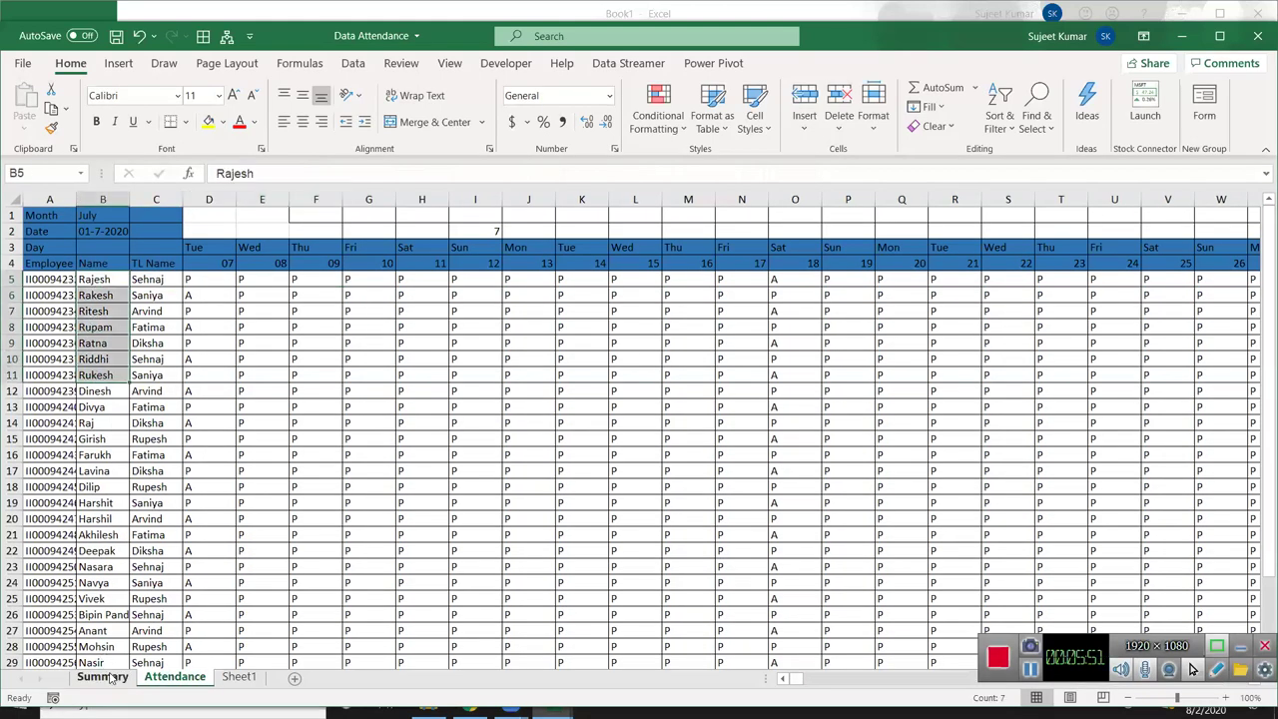
pyautogui.click(102, 677)
pyautogui.moveTo(112, 282); pyautogui.dragTo(109, 342)
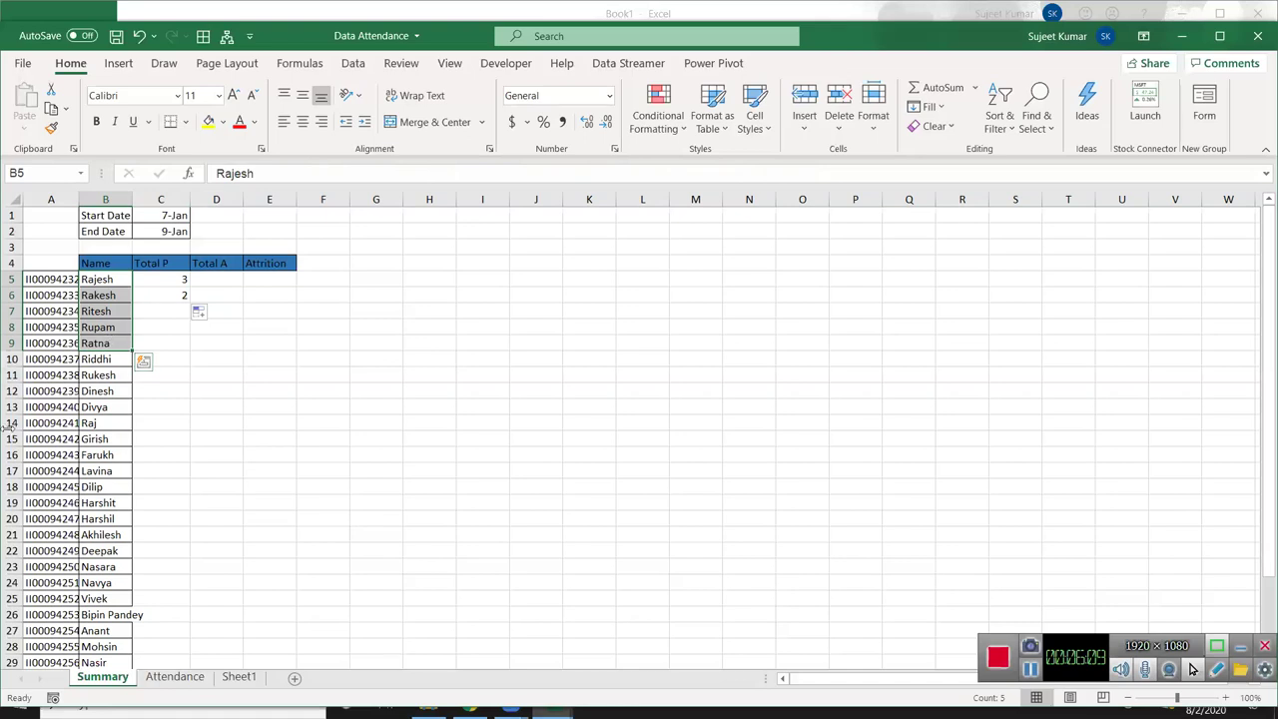
# Step: Review Sheet1's test COUNTIFS in F4, which returns 3
pyautogui.click(237, 678)
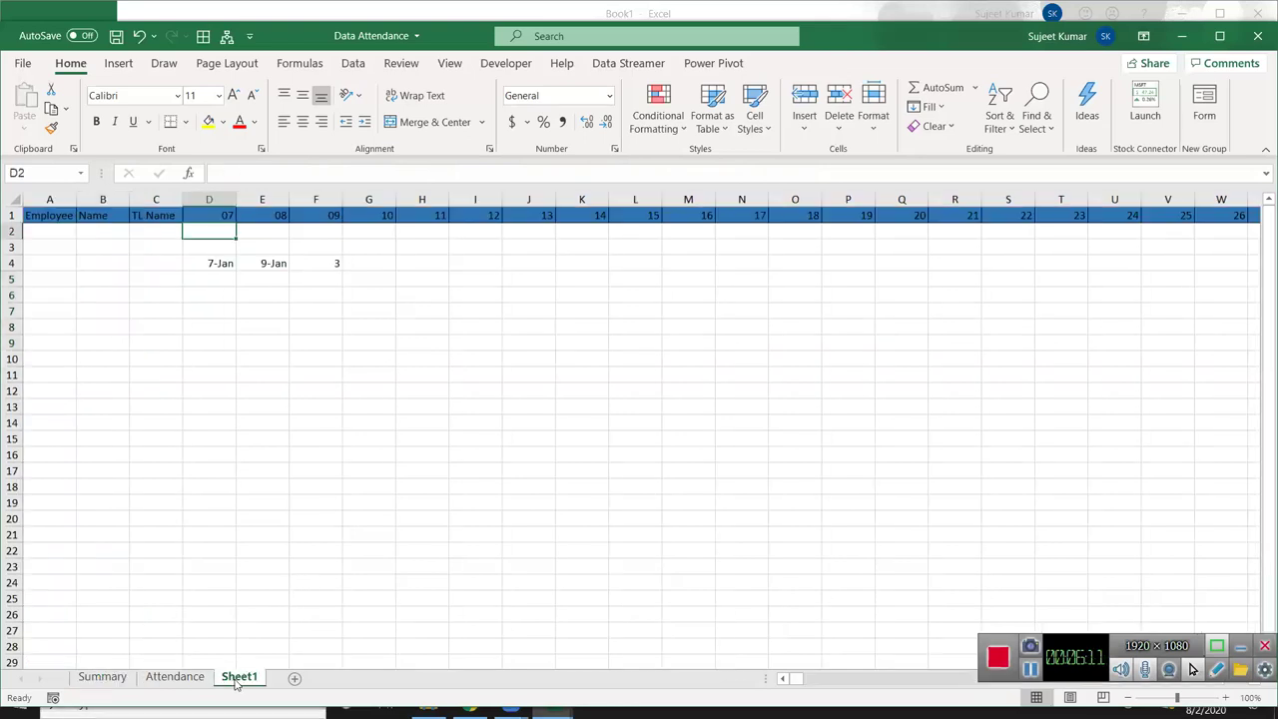
pyautogui.click(11, 215)
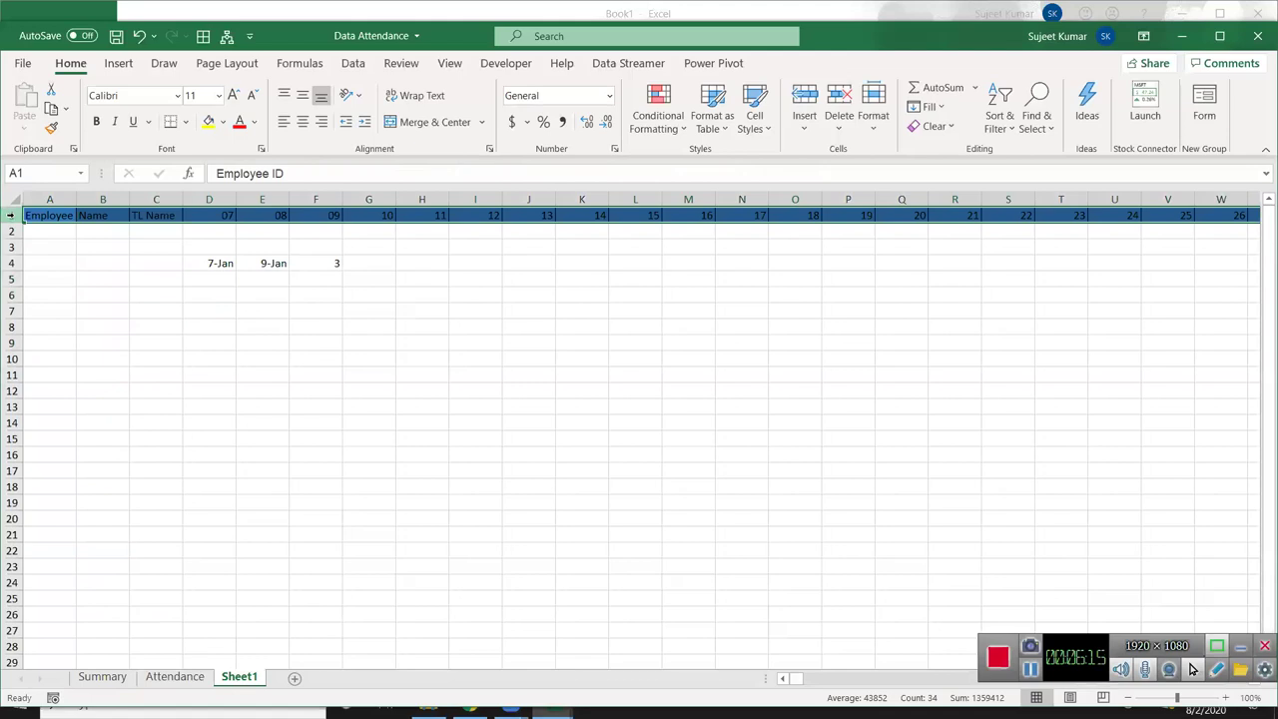
pyautogui.doubleClick(325, 264)
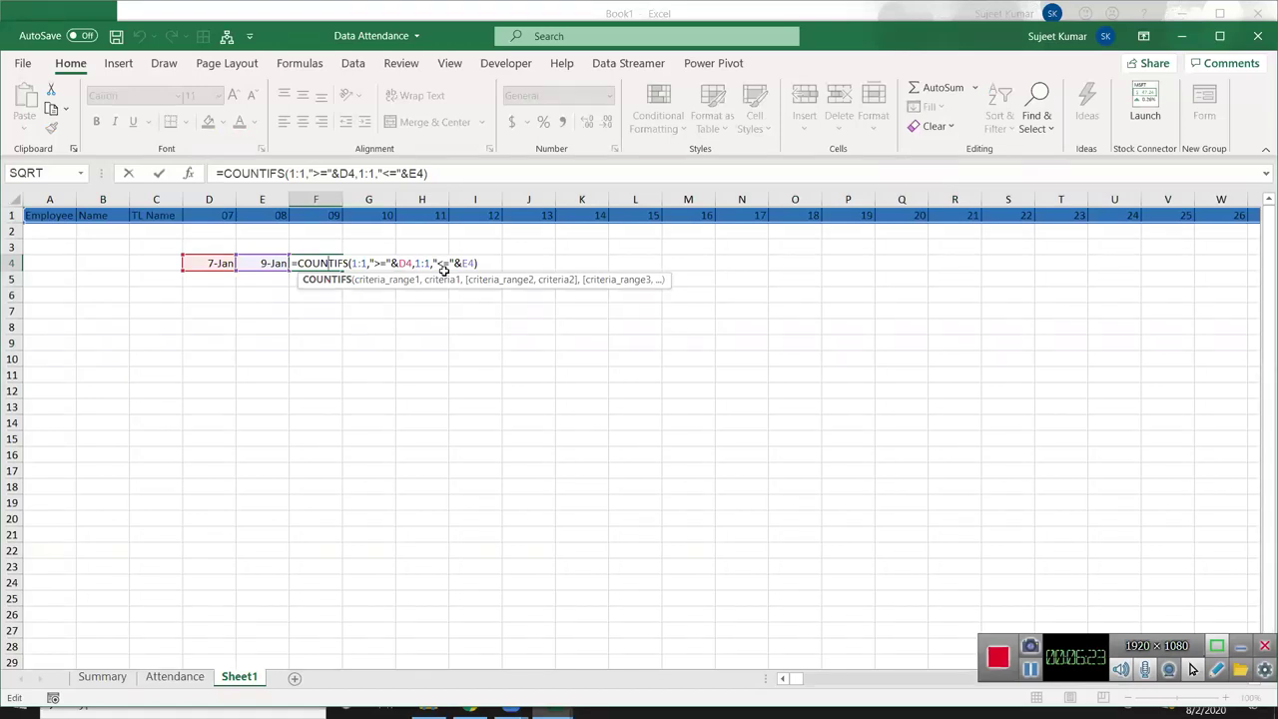
pyautogui.press('Return')
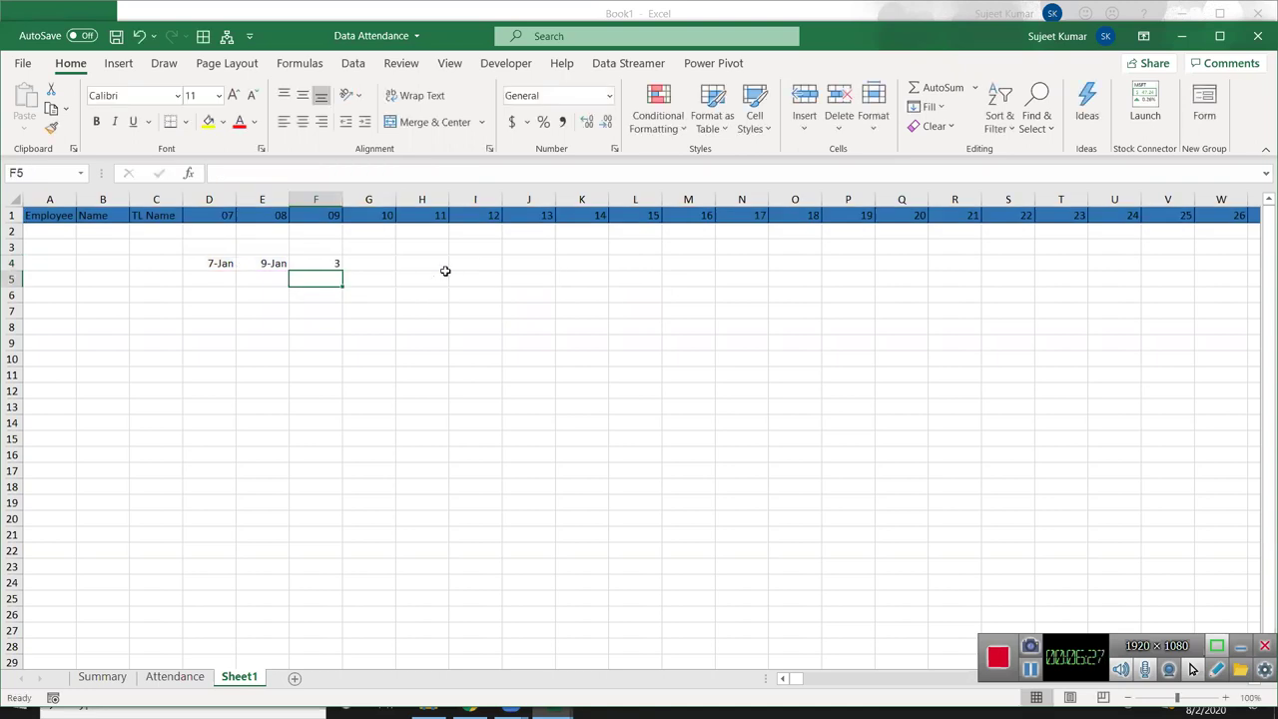
# Step: Verify C5's Attendance!5:5 reference against the first employee's row, leaving the formula unchanged
pyautogui.click(192, 677)
pyautogui.click(135, 282)
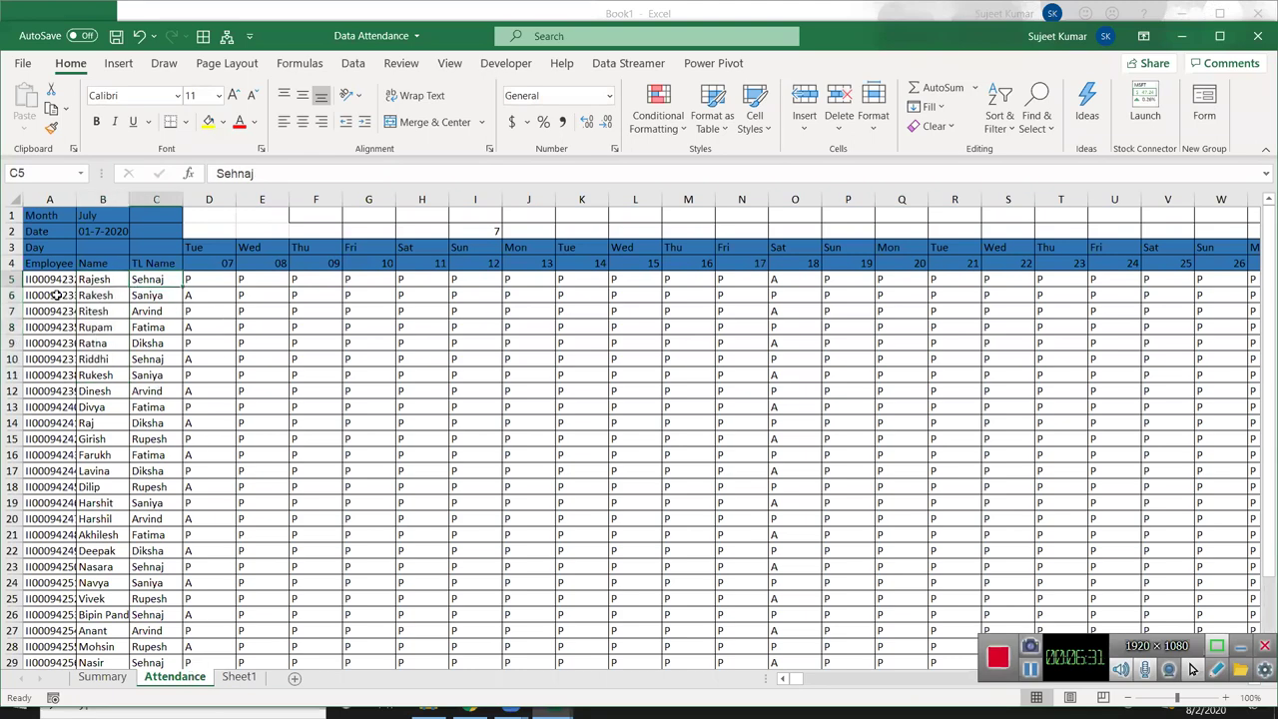
pyautogui.click(8, 279)
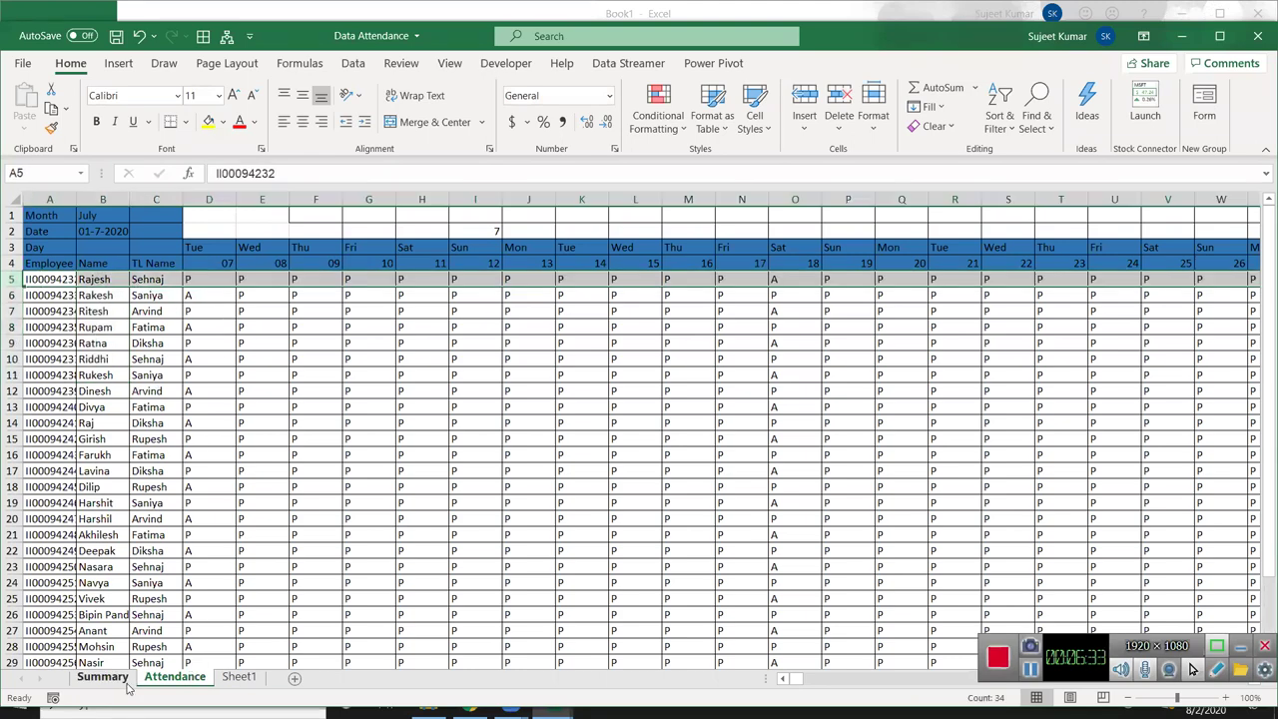
pyautogui.click(118, 679)
pyautogui.doubleClick(160, 280)
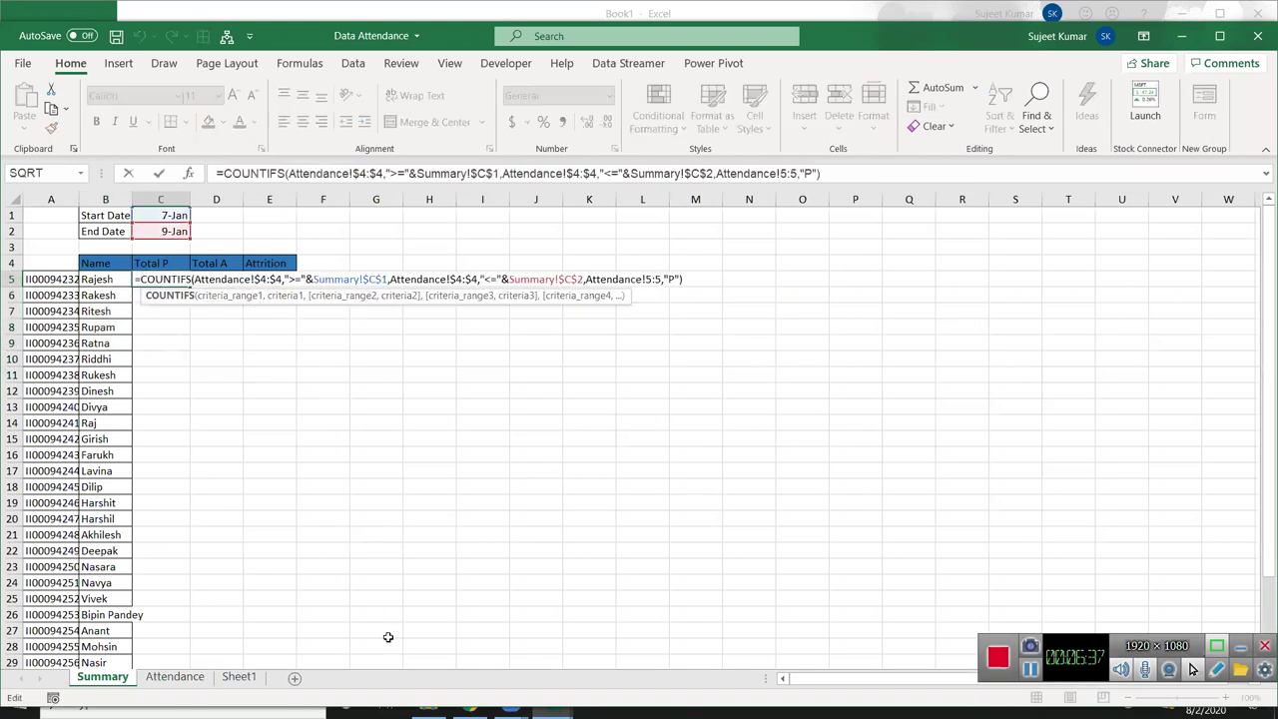
pyautogui.moveTo(659, 278); pyautogui.dragTo(589, 279)
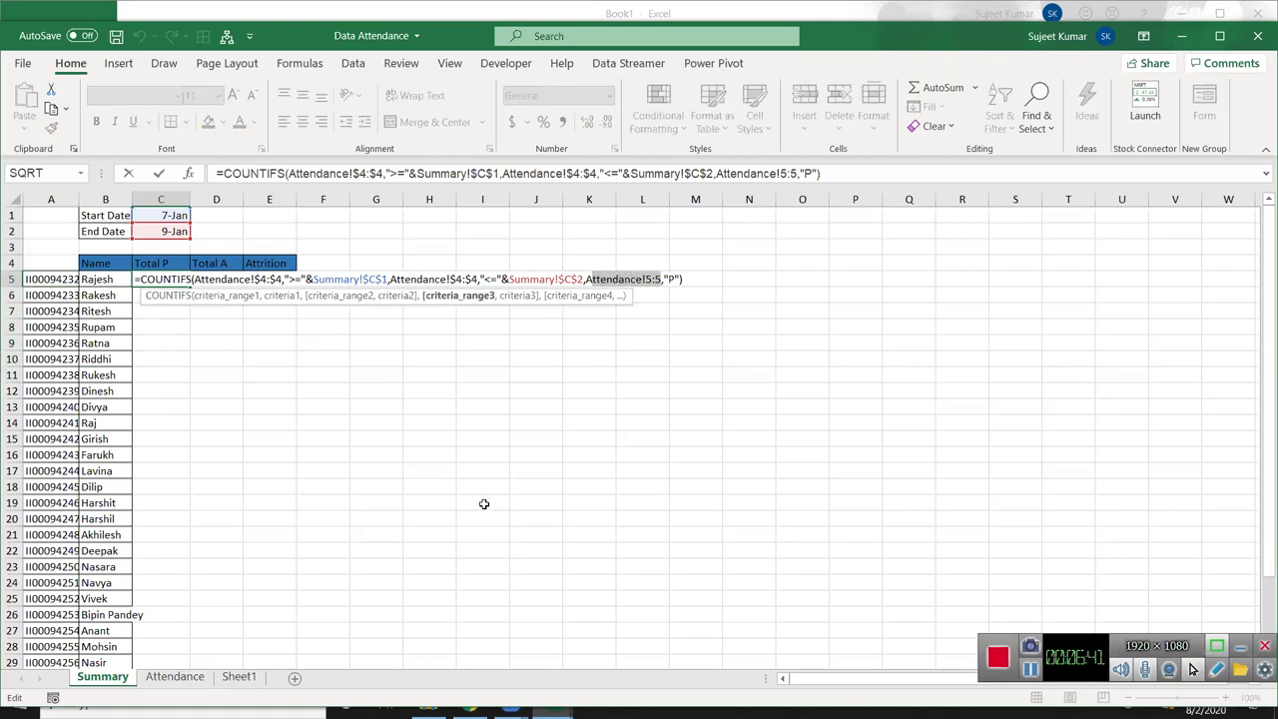
pyautogui.hotkey('ctrl', 'Return')
pyautogui.click(226, 285)
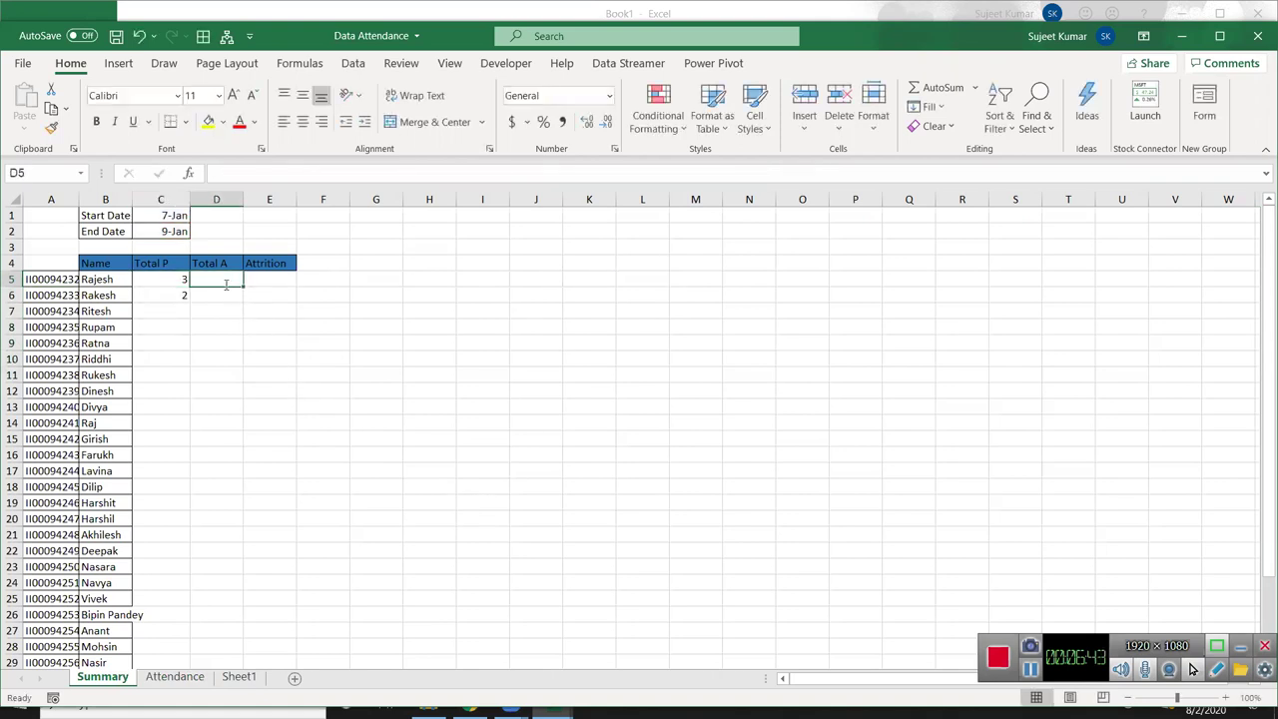
# Step: Enter =MATCH(A5,Attendance!A:A,0) in D5, returning the employee's row position 5
pyautogui.write('=m')
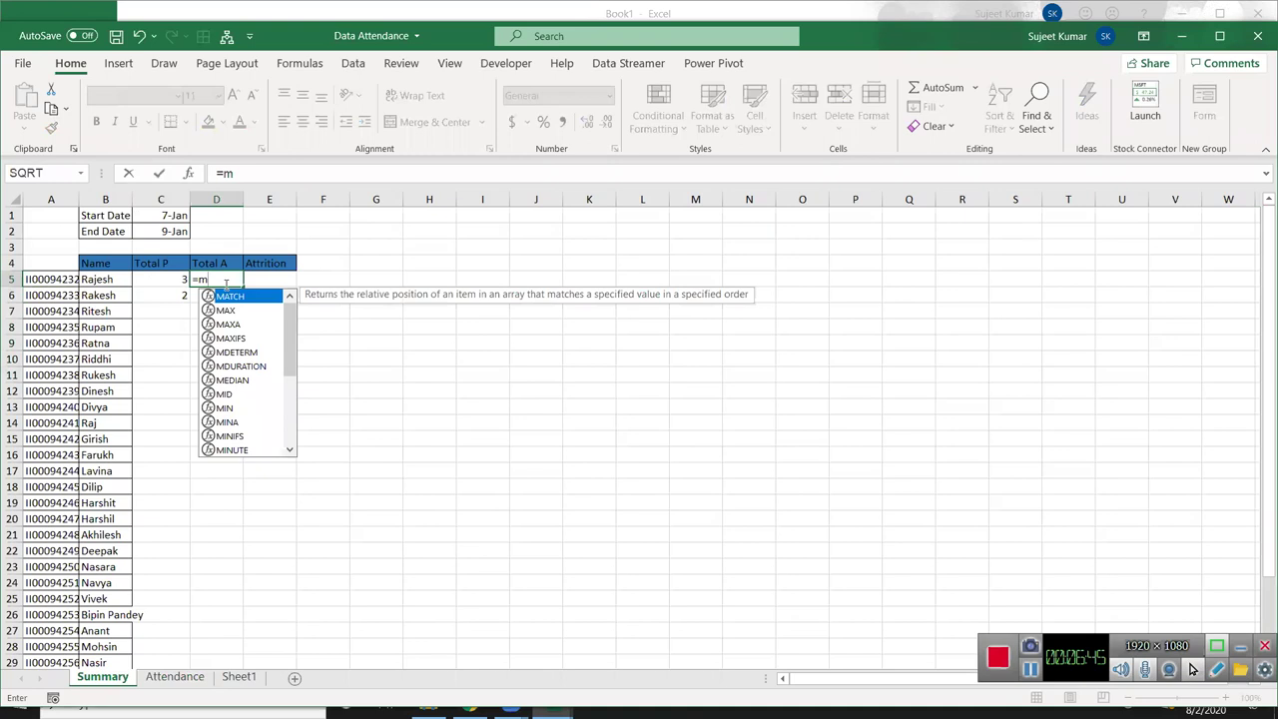
pyautogui.press('Tab')
pyautogui.press('Left')
pyautogui.press('Left')
pyautogui.press('Left')
pyautogui.write(',')
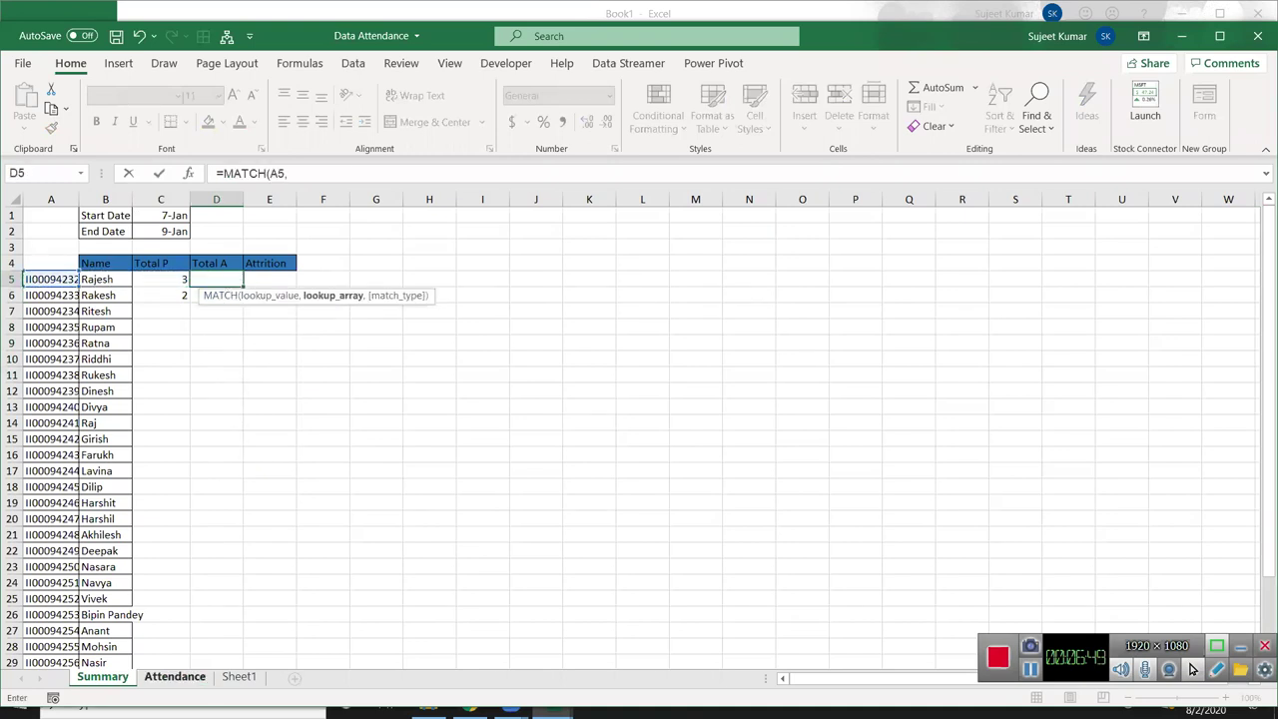
pyautogui.click(175, 676)
pyautogui.click(37, 199)
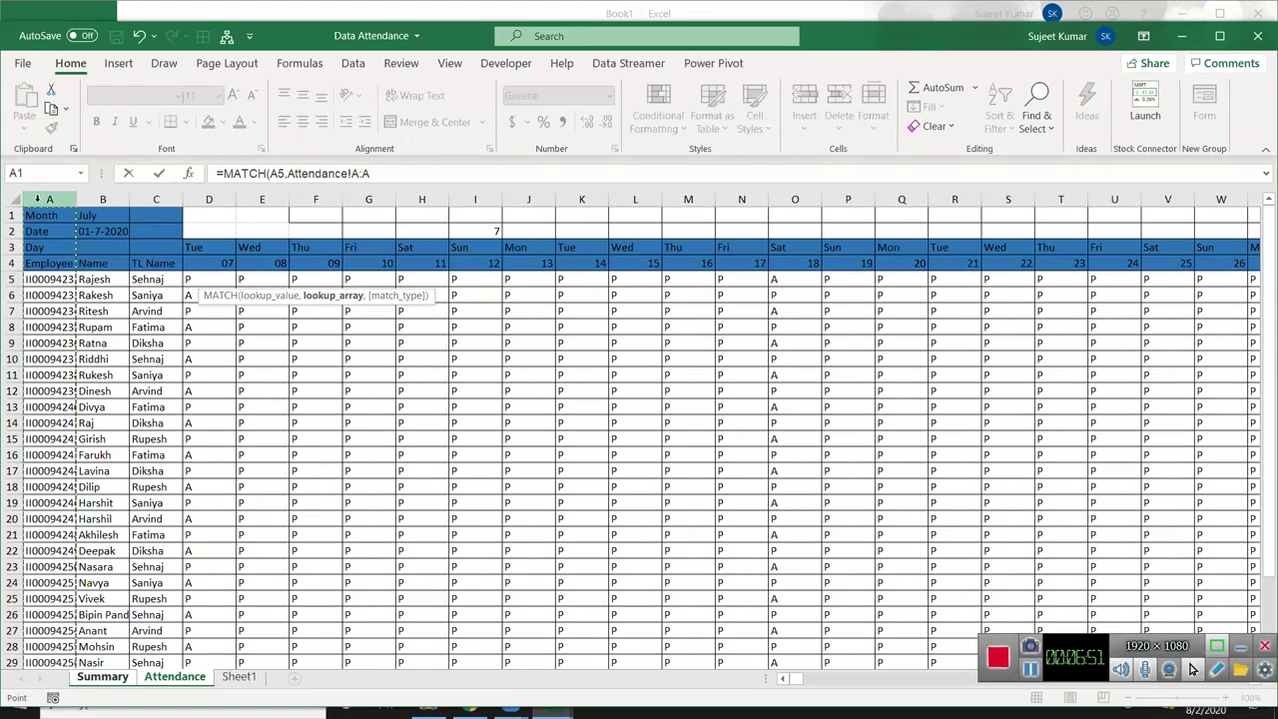
pyautogui.write(',0')
pyautogui.press('Return')
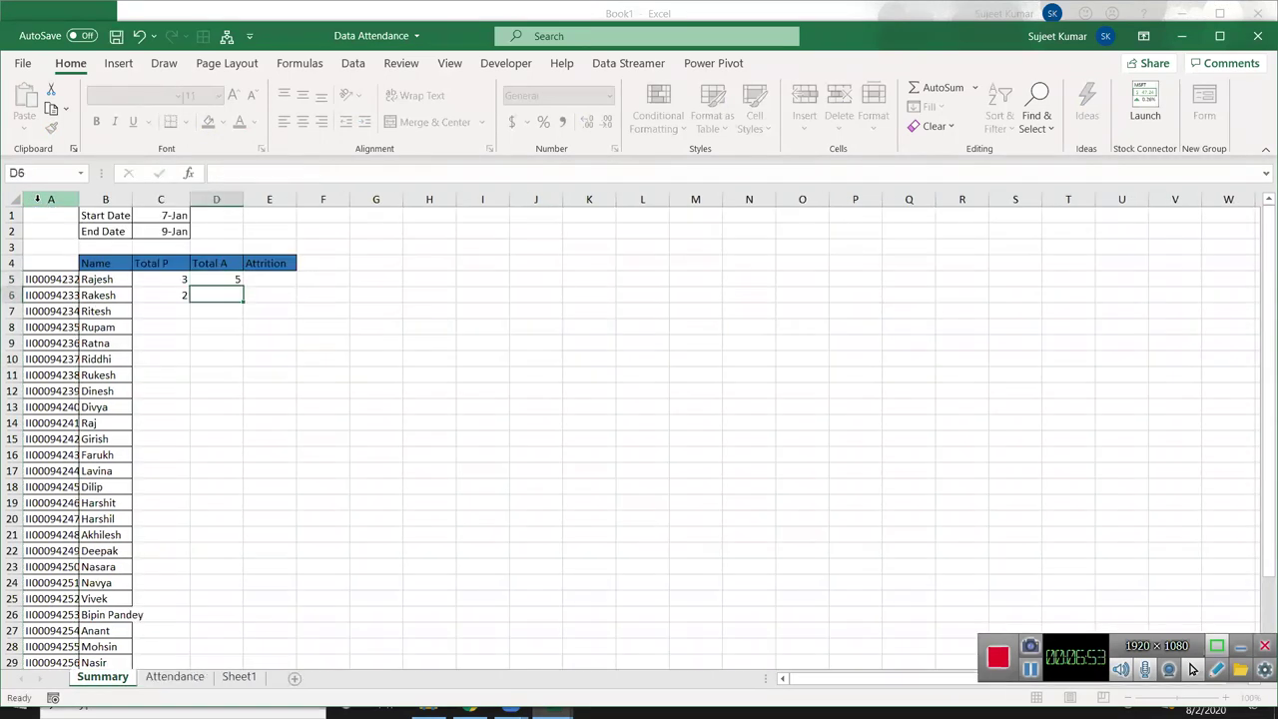
# Step: Check D5's MATCH result against the employee ID in A5 and the Attendance sheet
pyautogui.press('Up')
pyautogui.press('Left')
pyautogui.press('Left')
pyautogui.press('Left')
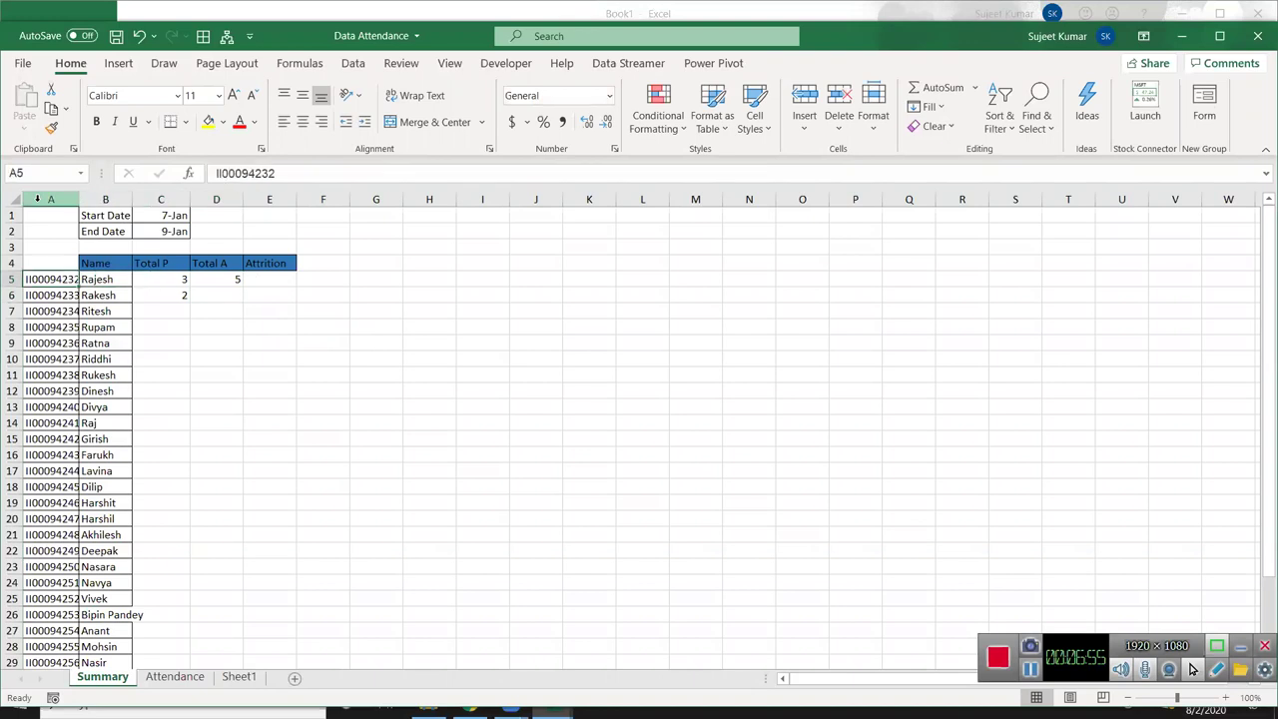
pyautogui.press('Right')
pyautogui.press('Right')
pyautogui.press('Right')
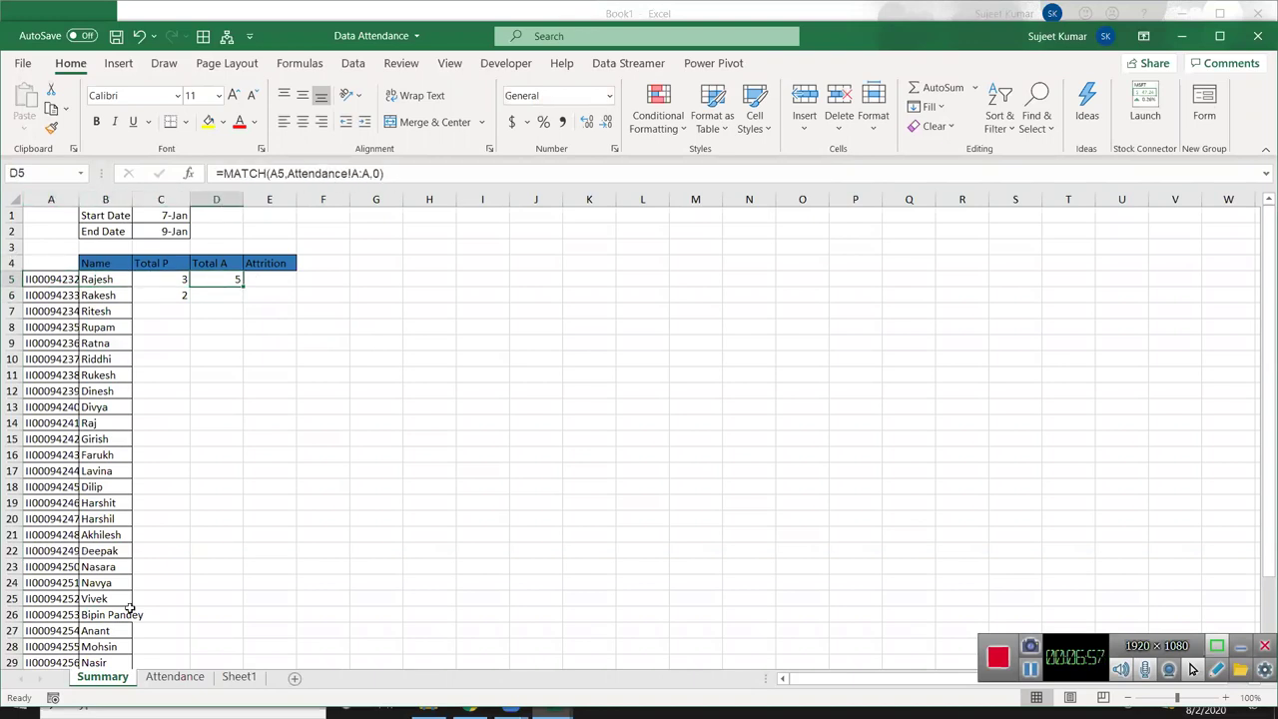
pyautogui.click(182, 677)
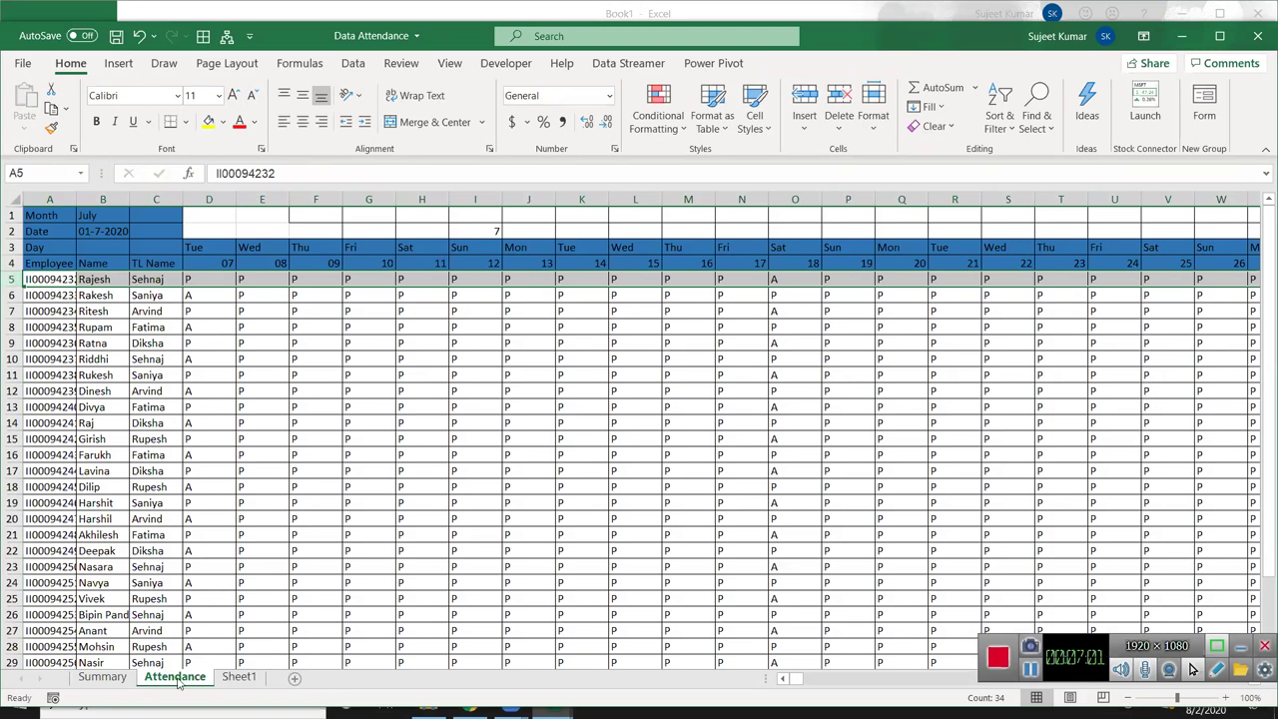
pyautogui.click(102, 677)
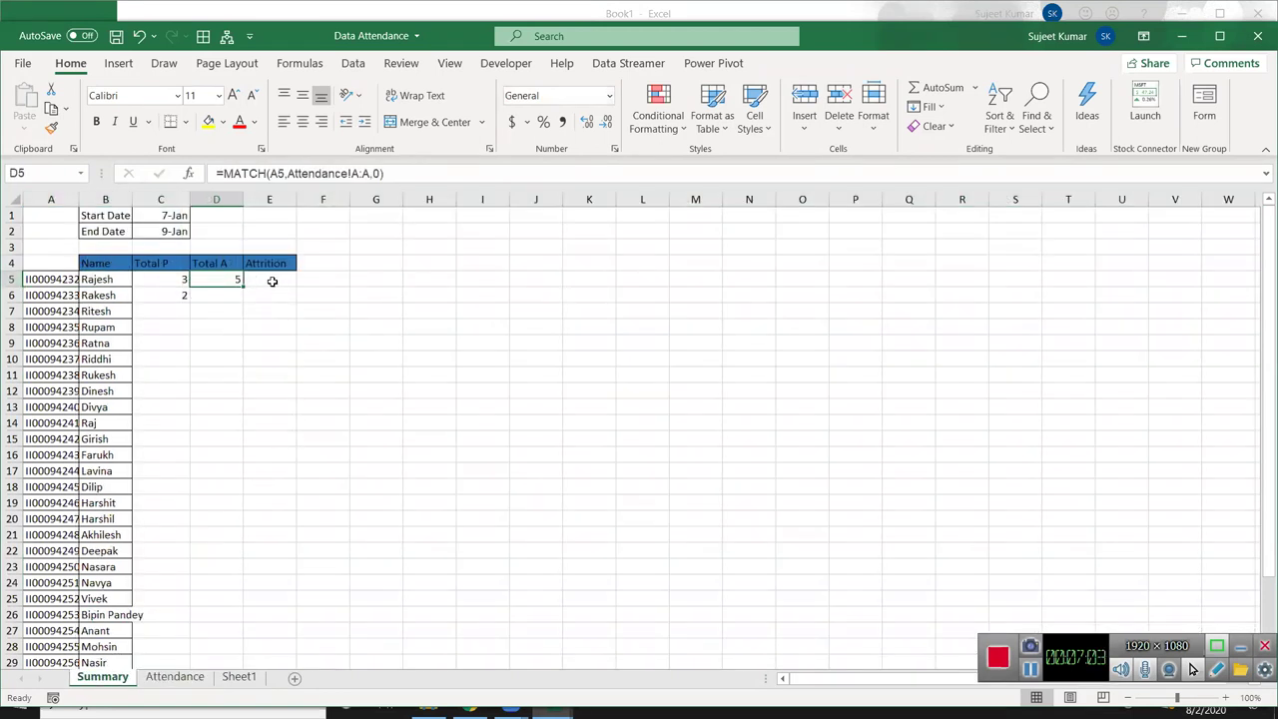
pyautogui.click(272, 281)
# Step: Build =D5&":"&D5 in the Attrition cell E5 so it displays 5:5
pyautogui.write('=')
pyautogui.press('Left')
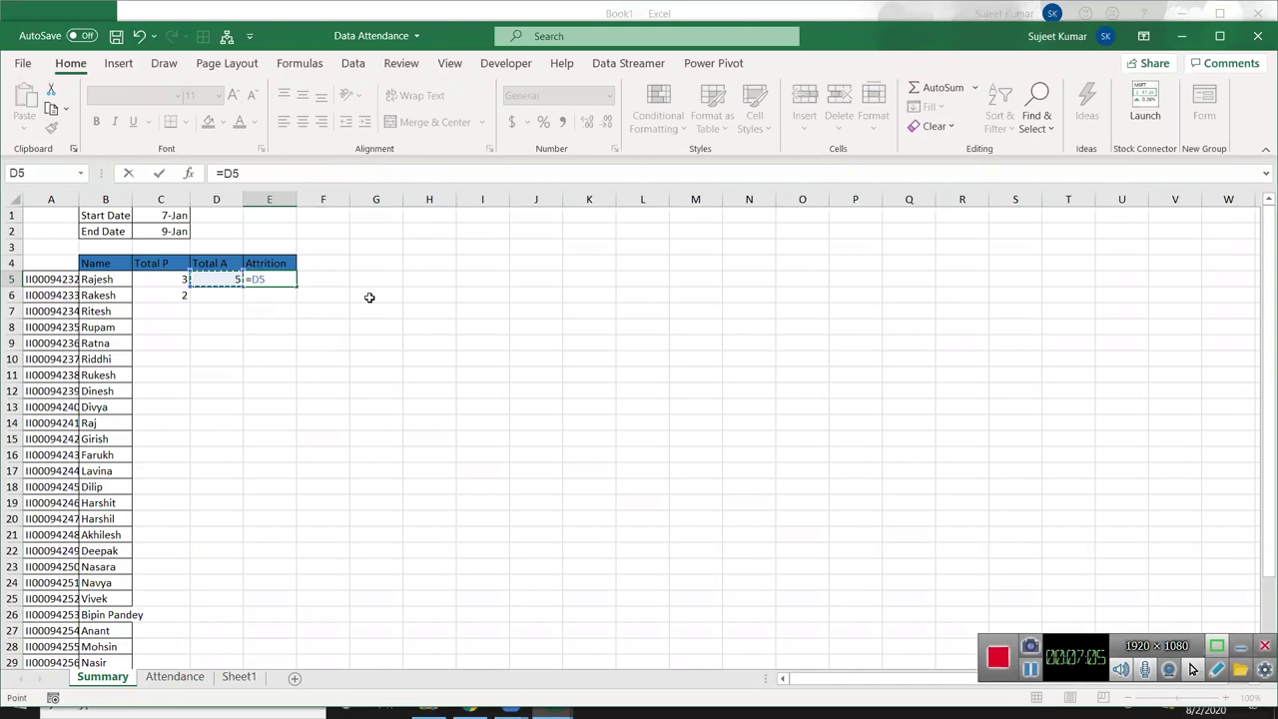
pyautogui.write('&')
pyautogui.write('"')
pyautogui.click(190, 275)
pyautogui.press('Return')
pyautogui.press('Return')
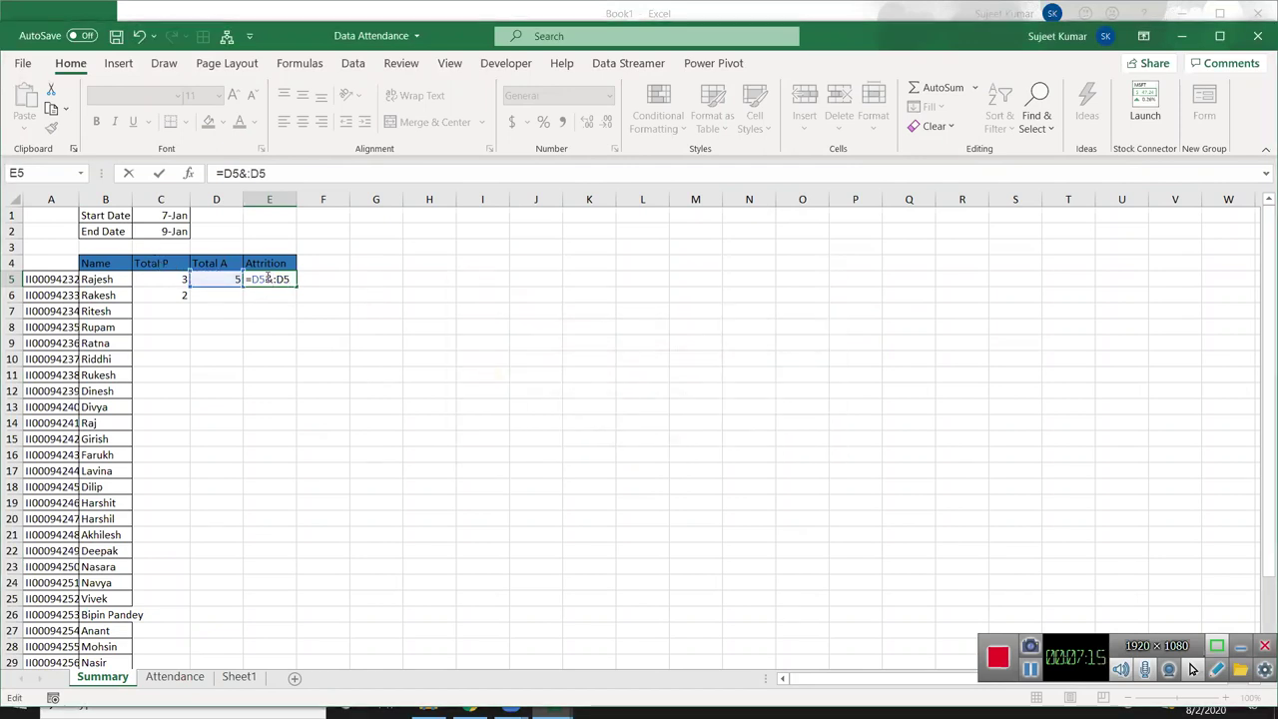
pyautogui.write('":"&')
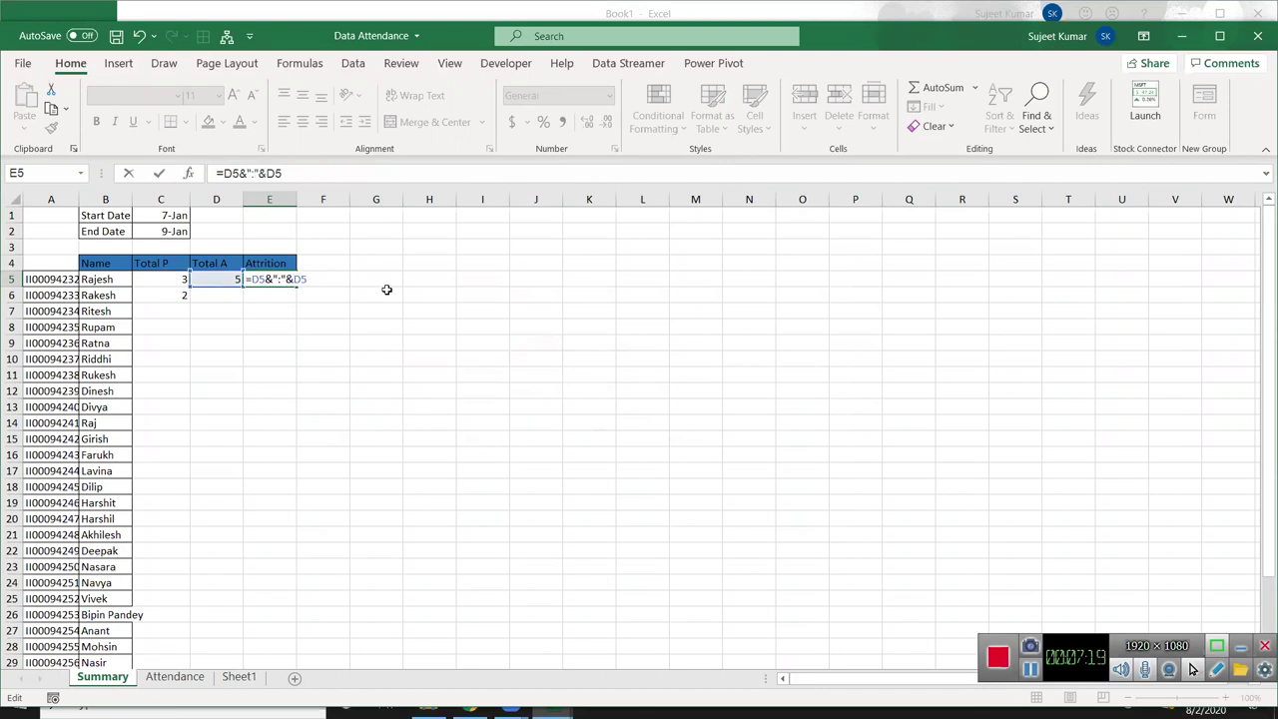
pyautogui.press('Return')
pyautogui.press('Up')
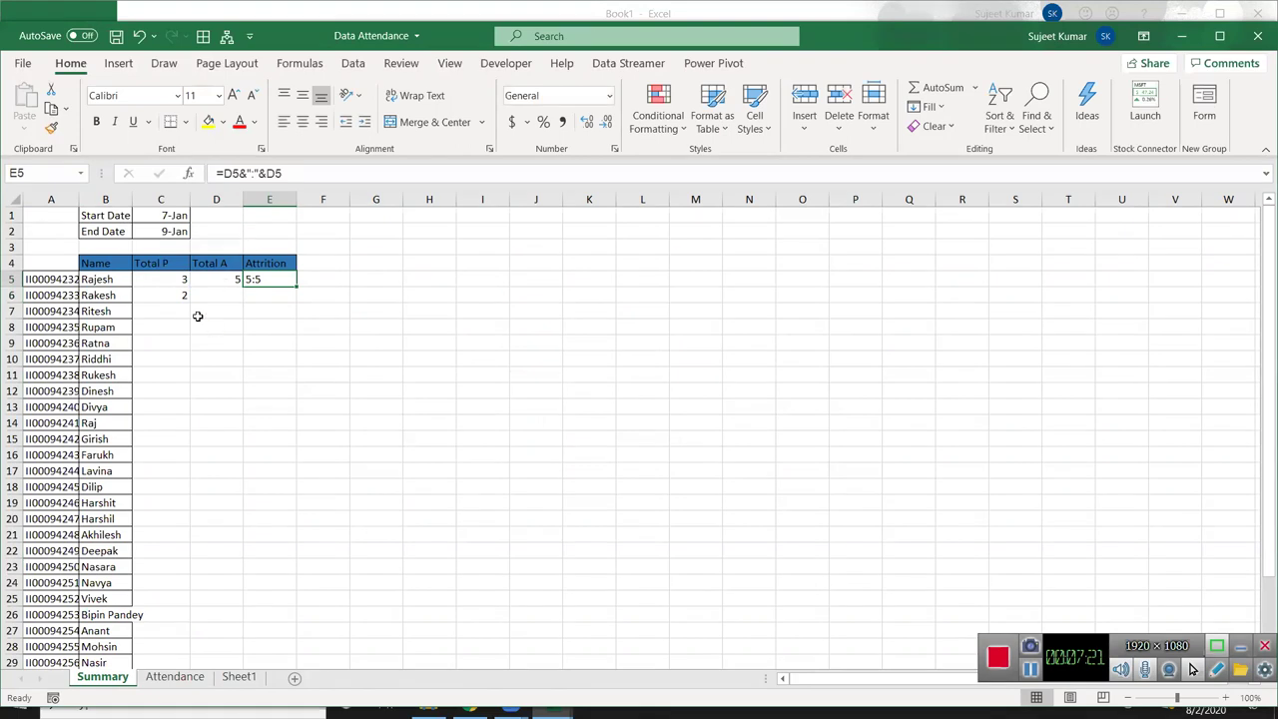
pyautogui.doubleClick(181, 297)
pyautogui.moveTo(644, 295); pyautogui.dragTo(662, 294)
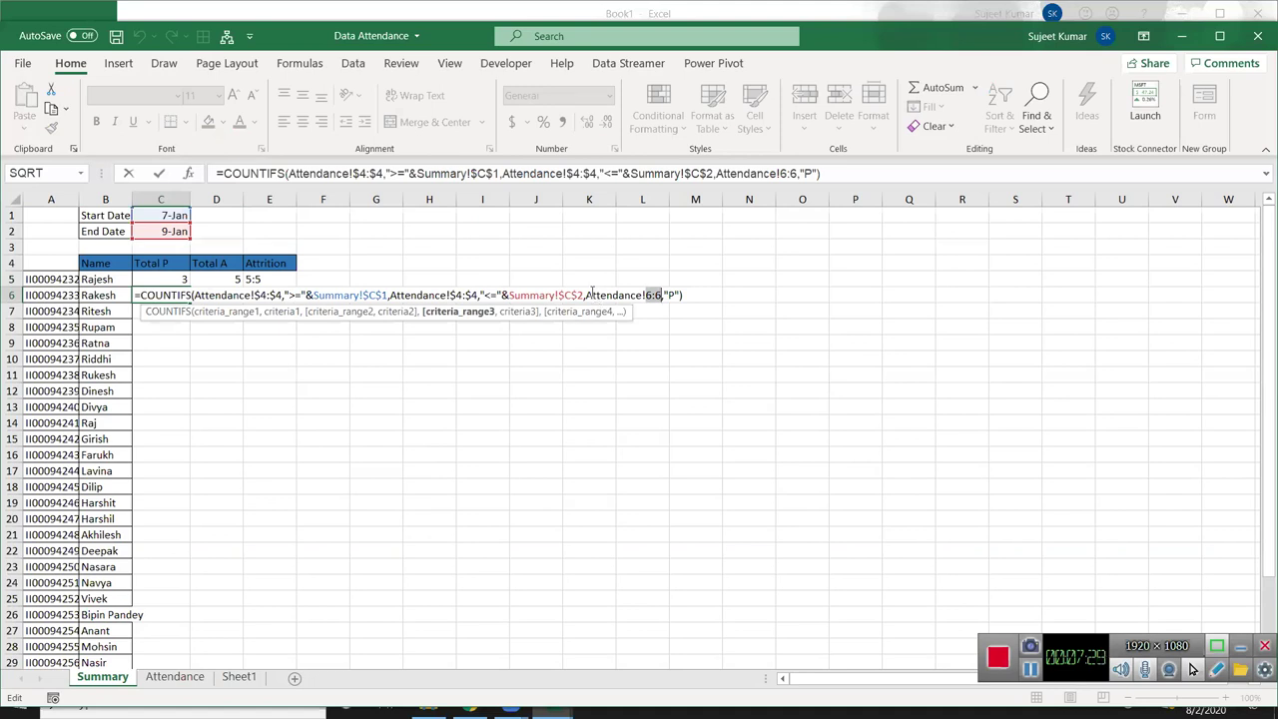
pyautogui.press('Return')
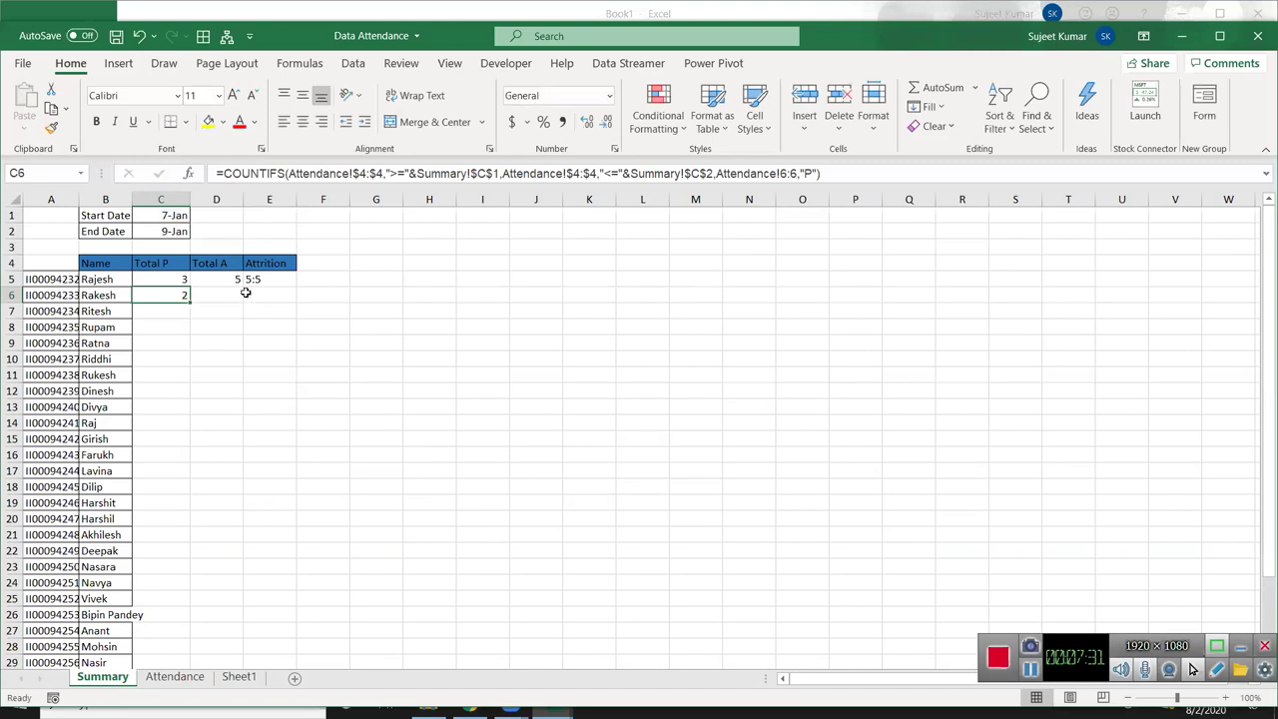
pyautogui.moveTo(182, 293); pyautogui.dragTo(178, 280)
pyautogui.doubleClick(177, 279)
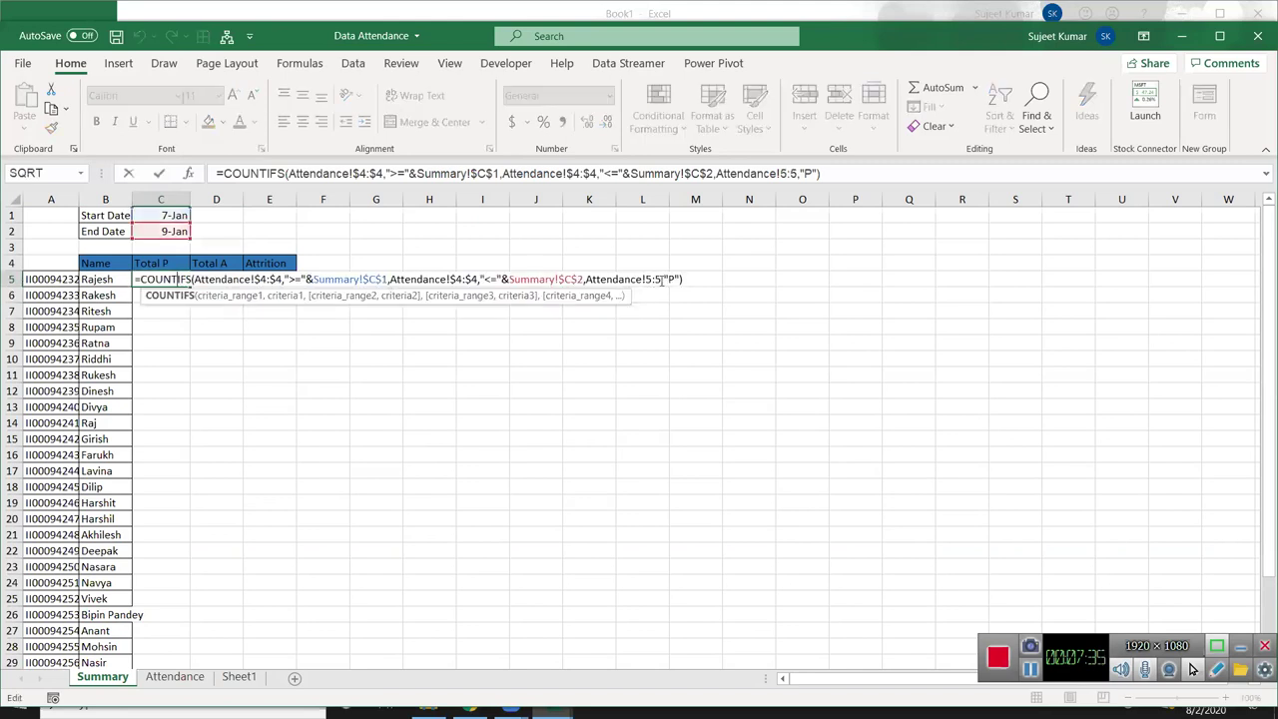
pyautogui.doubleClick(653, 279)
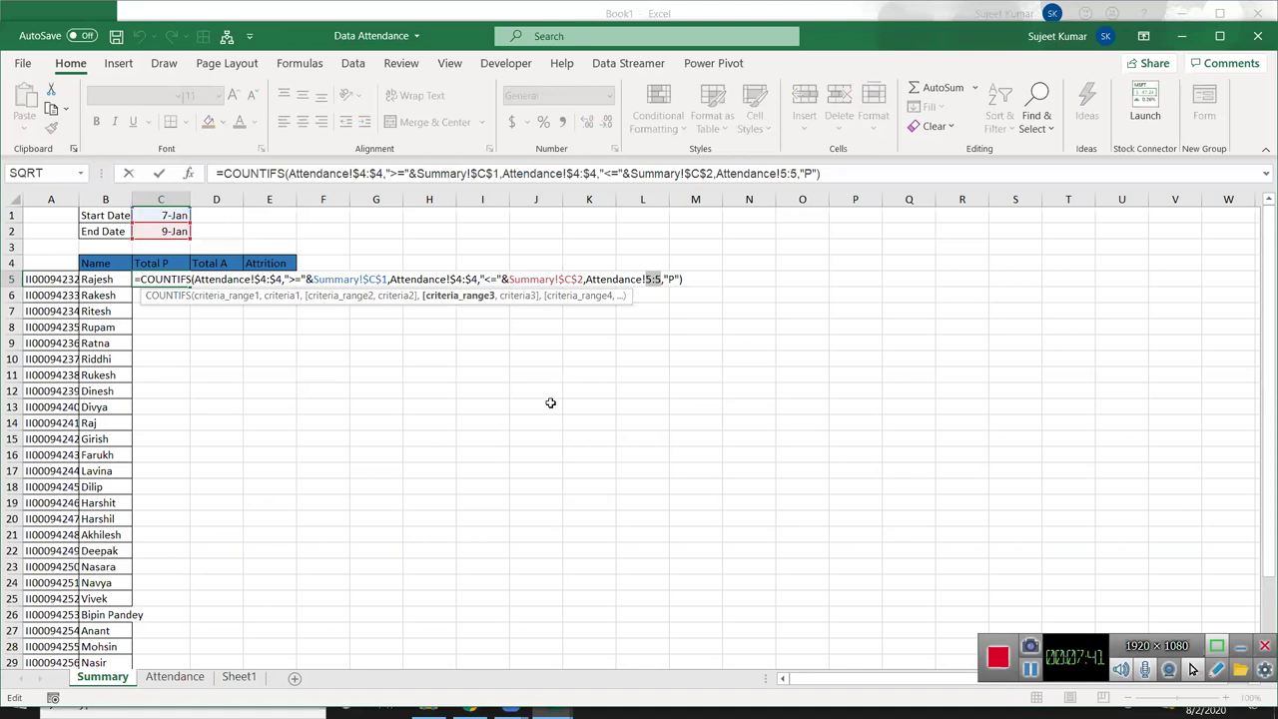
pyautogui.hotkey('ctrl', 'Return')
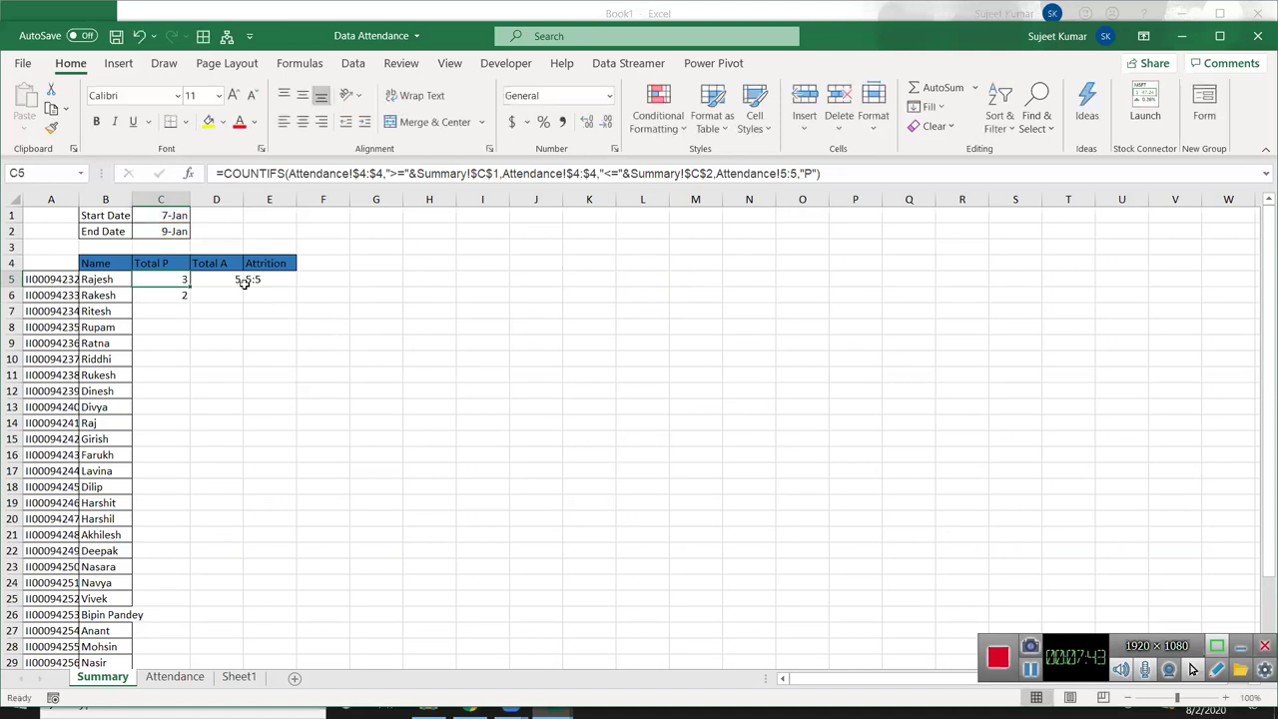
pyautogui.doubleClick(219, 278)
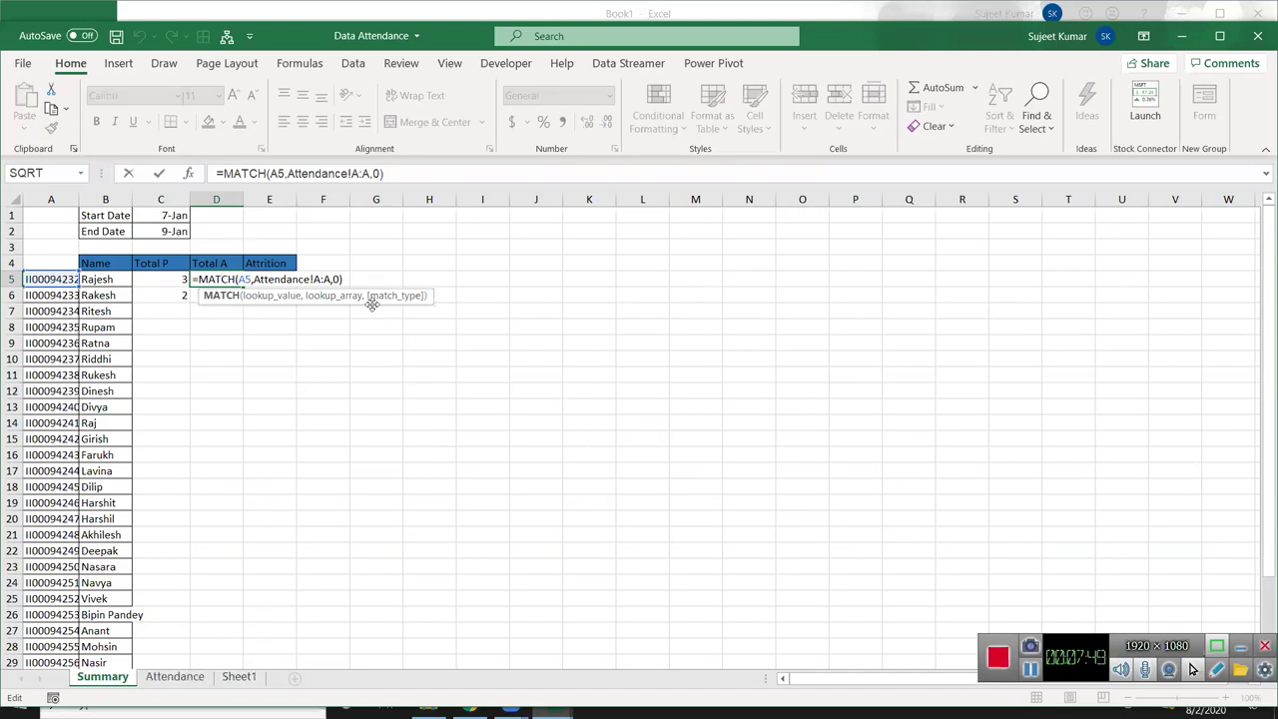
pyautogui.press('Return')
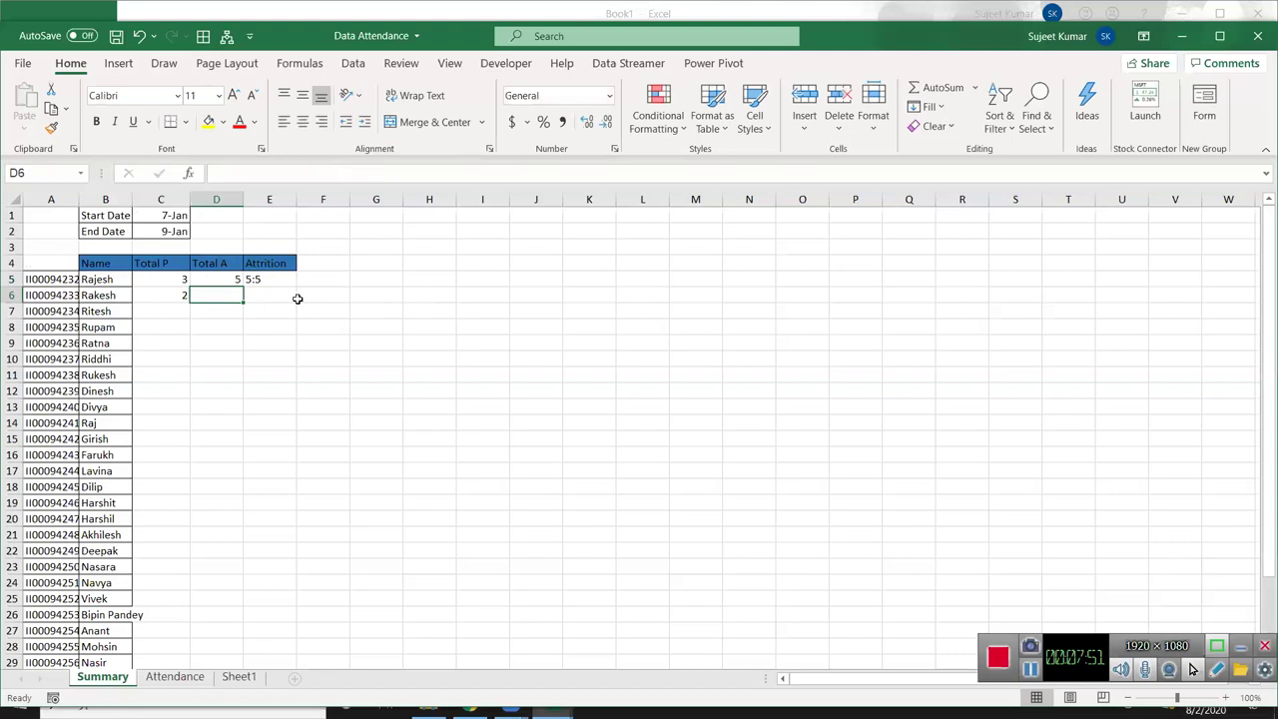
pyautogui.doubleClick(277, 281)
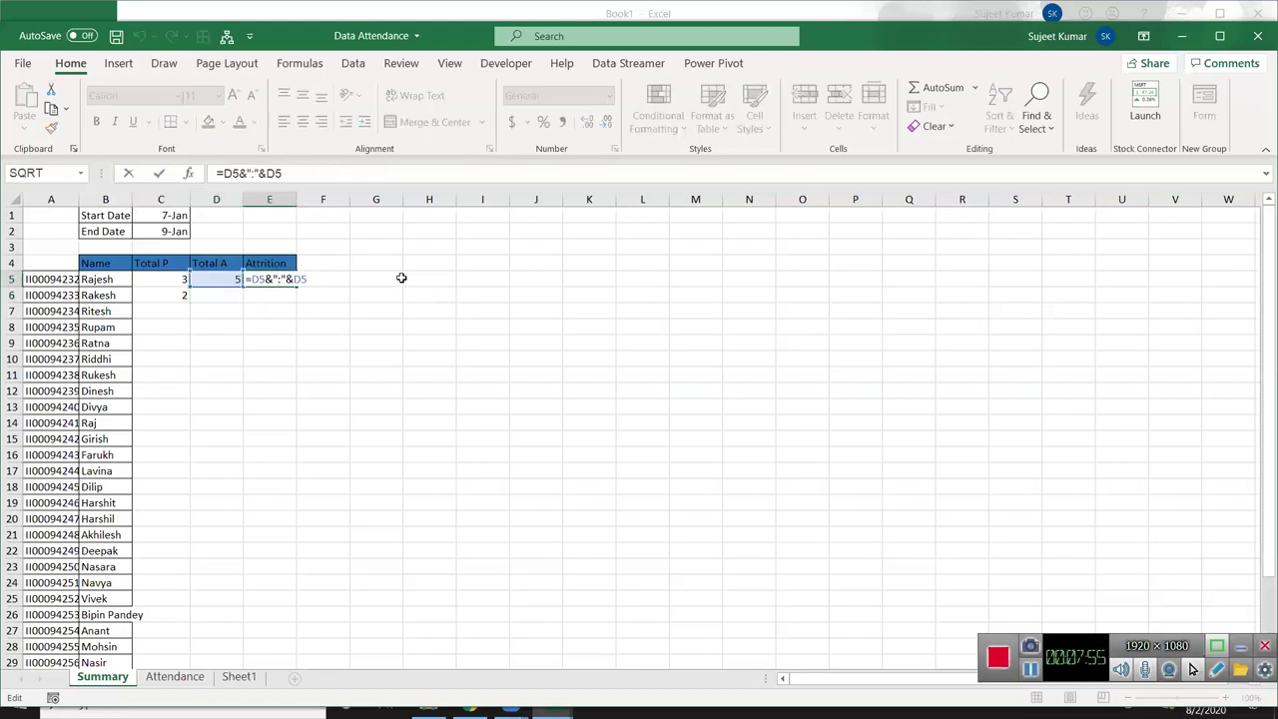
pyautogui.click(554, 277)
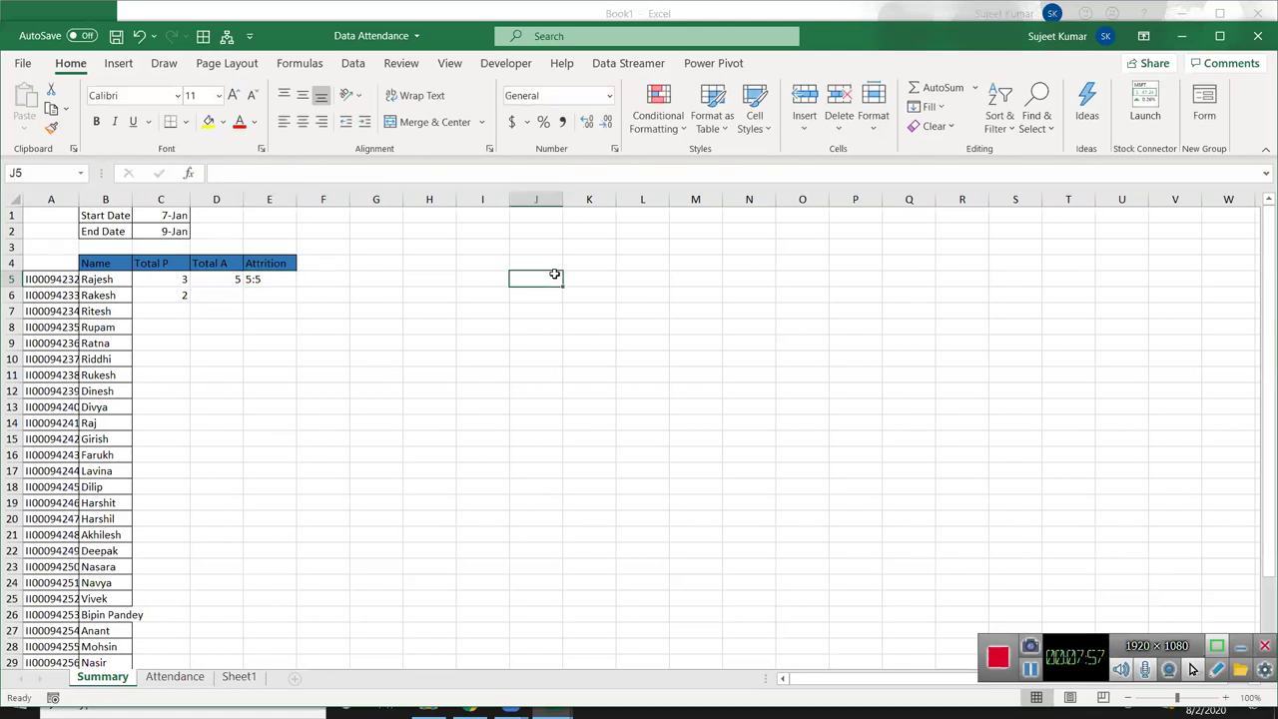
# Step: Enter an employee's first name in J5 and their surname in K5
pyautogui.write('Sujeet')
pyautogui.press('Tab')
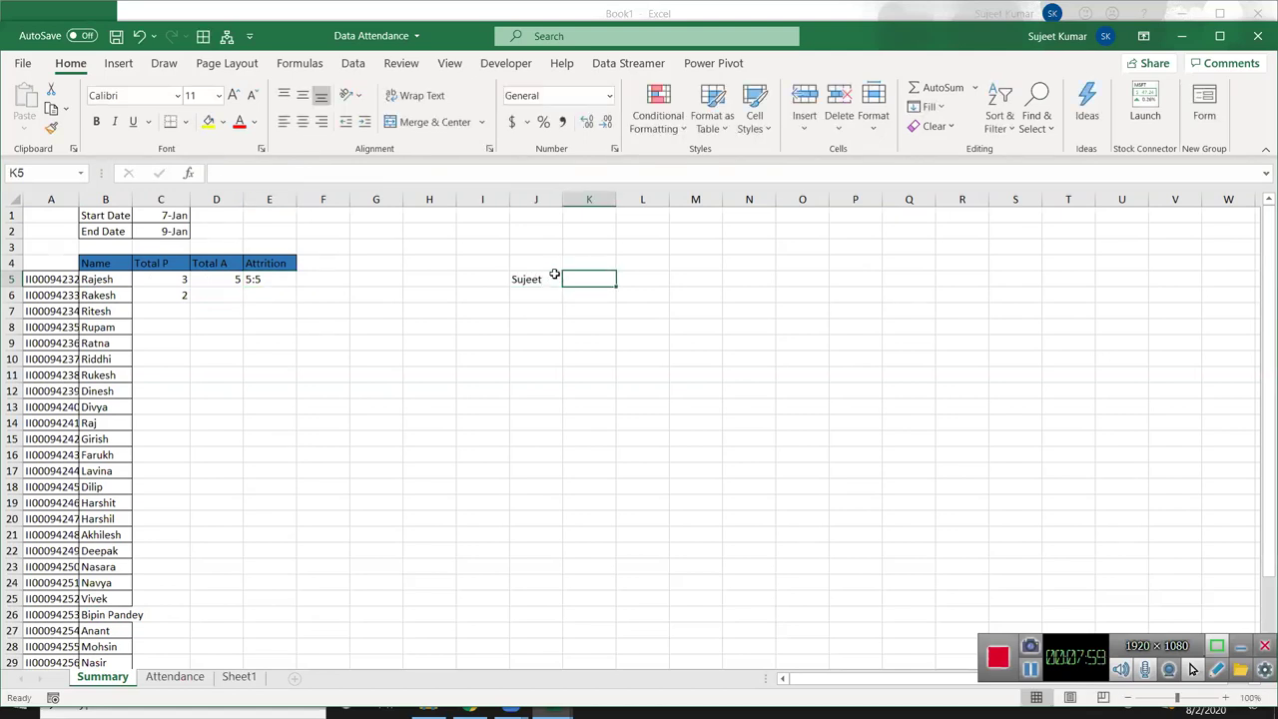
pyautogui.write('Kua')
pyautogui.press('BackSpace')
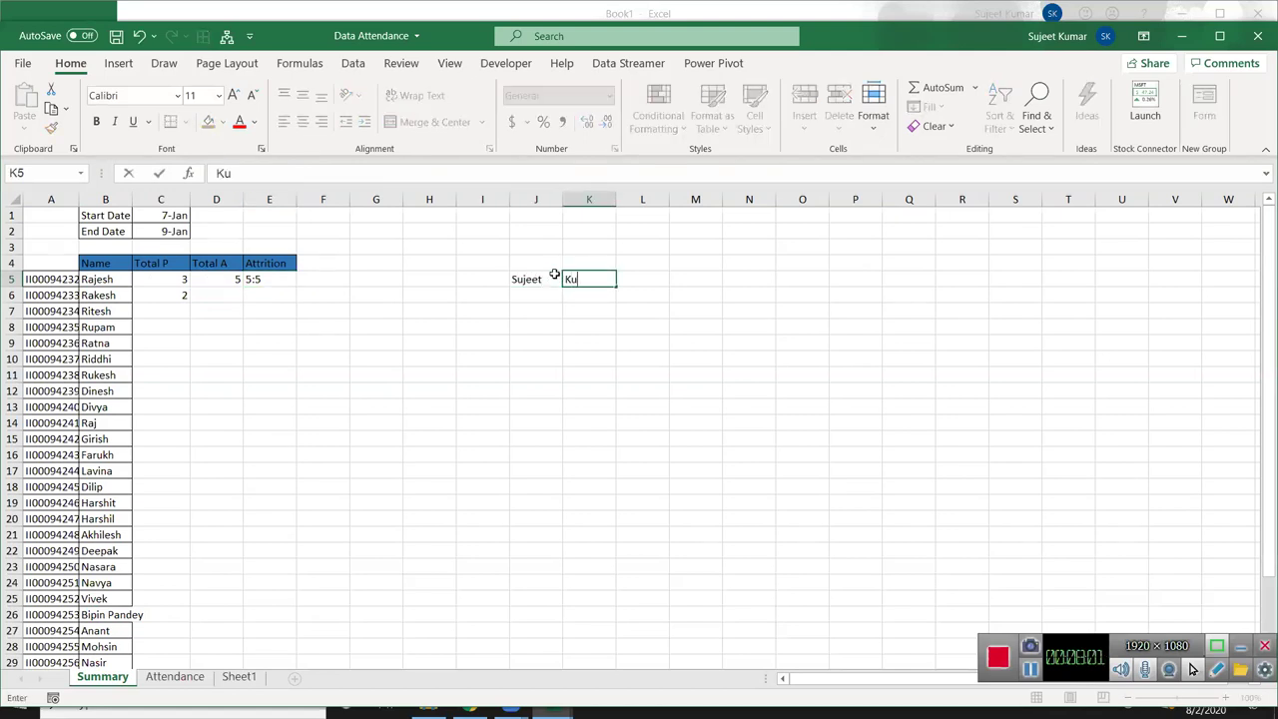
pyautogui.write('mar')
pyautogui.press('Tab')
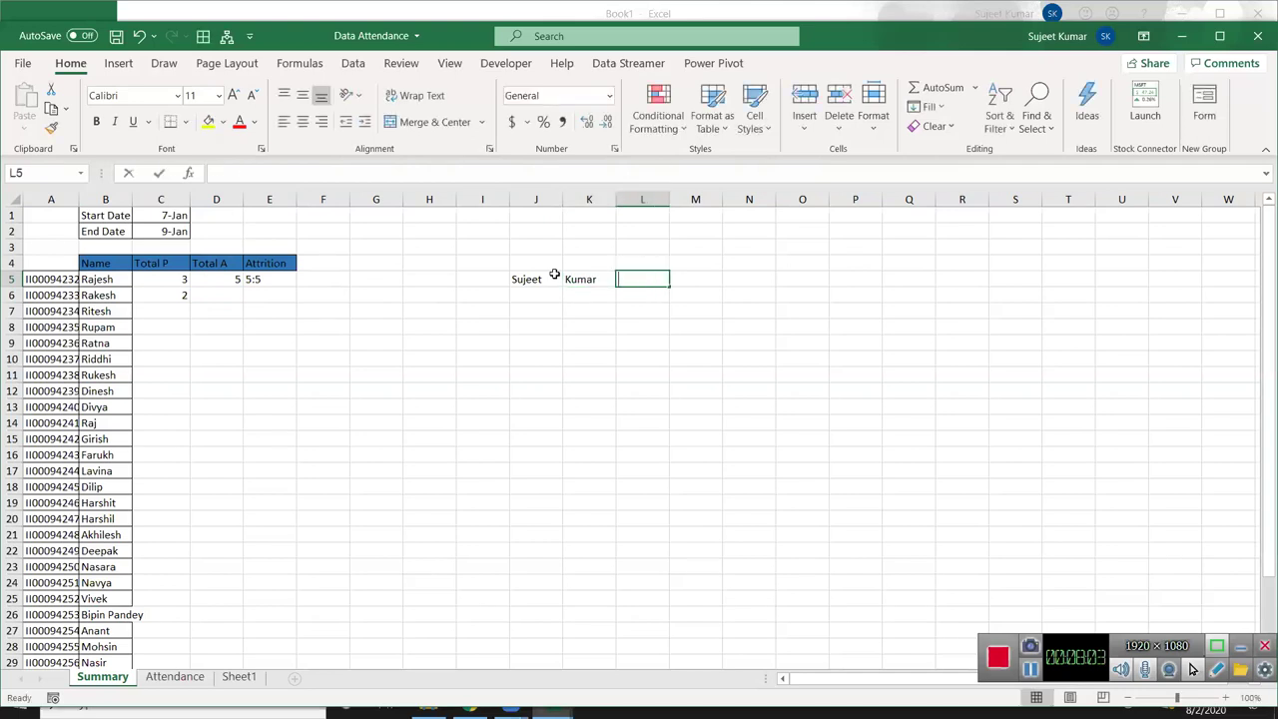
# Step: Join the two names in L5 with the formula =J5&K5
pyautogui.write('=')
pyautogui.click(554, 274)
pyautogui.write('&')
pyautogui.press('Left')
pyautogui.press('Return')
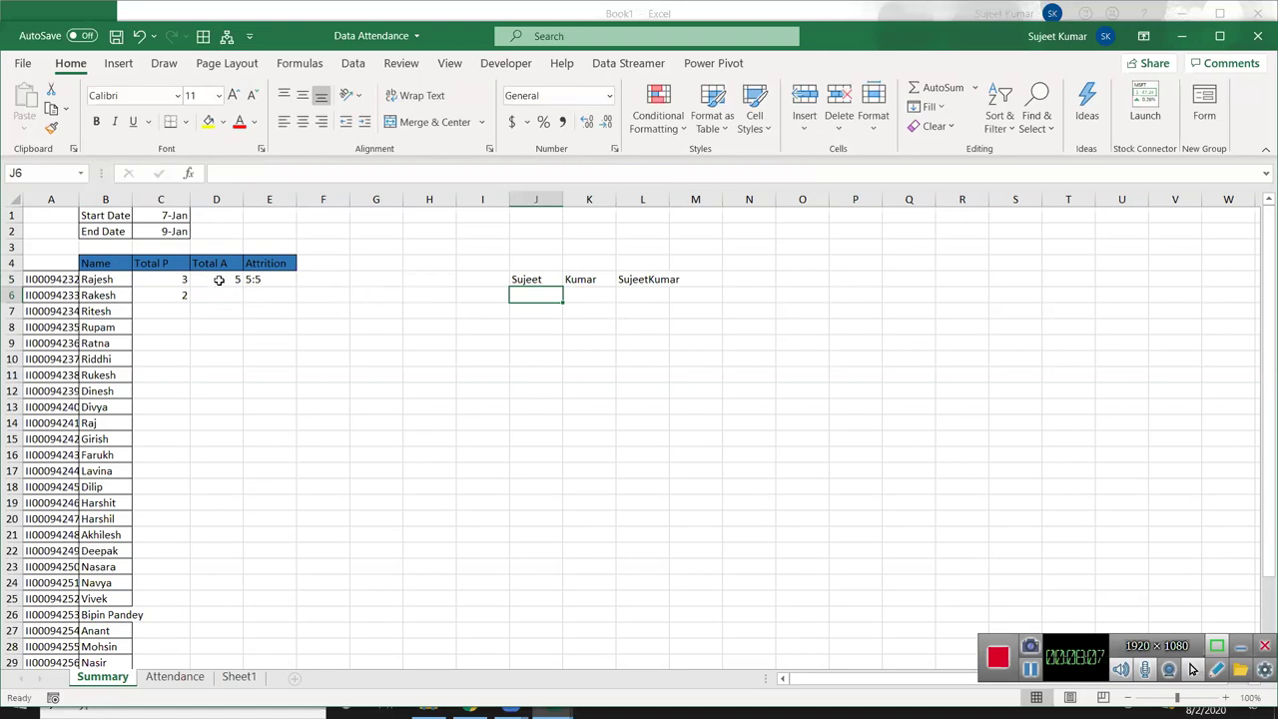
pyautogui.doubleClick(270, 280)
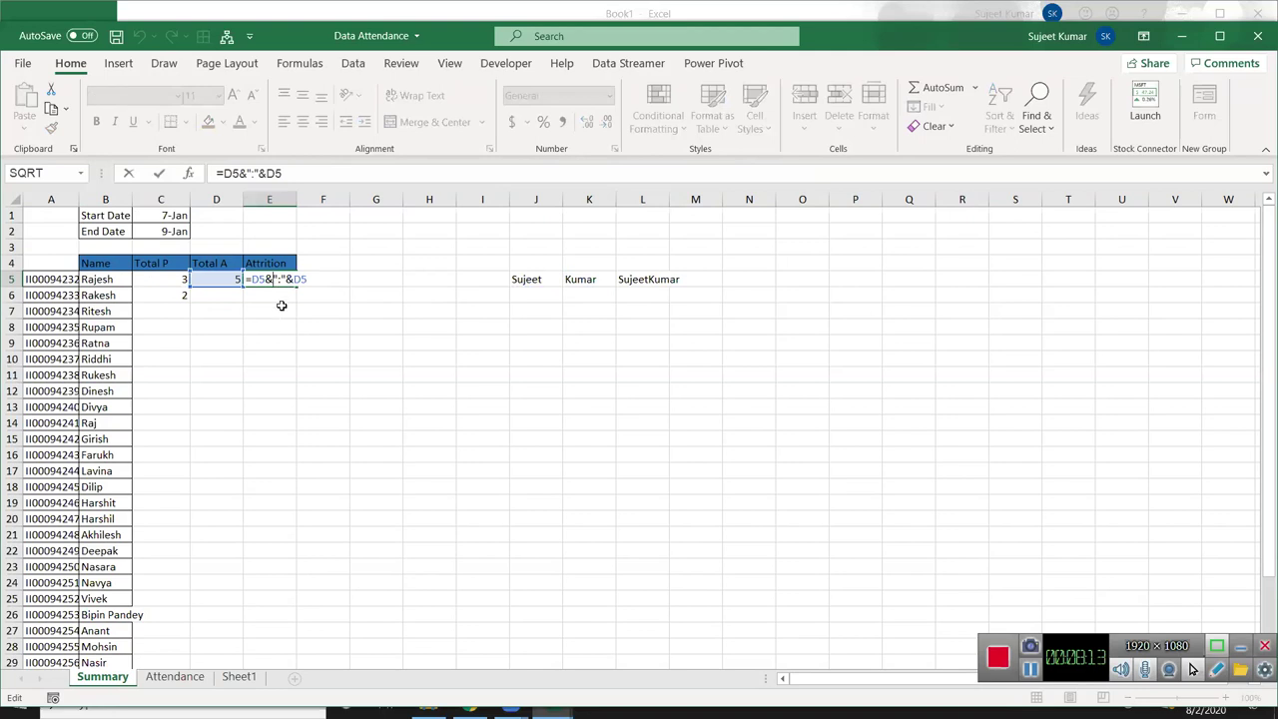
# Step: Inspect C5's Total P COUNTIFS formula and its 5:5 row reference, leaving it at 3
pyautogui.press('Return')
pyautogui.click(284, 281)
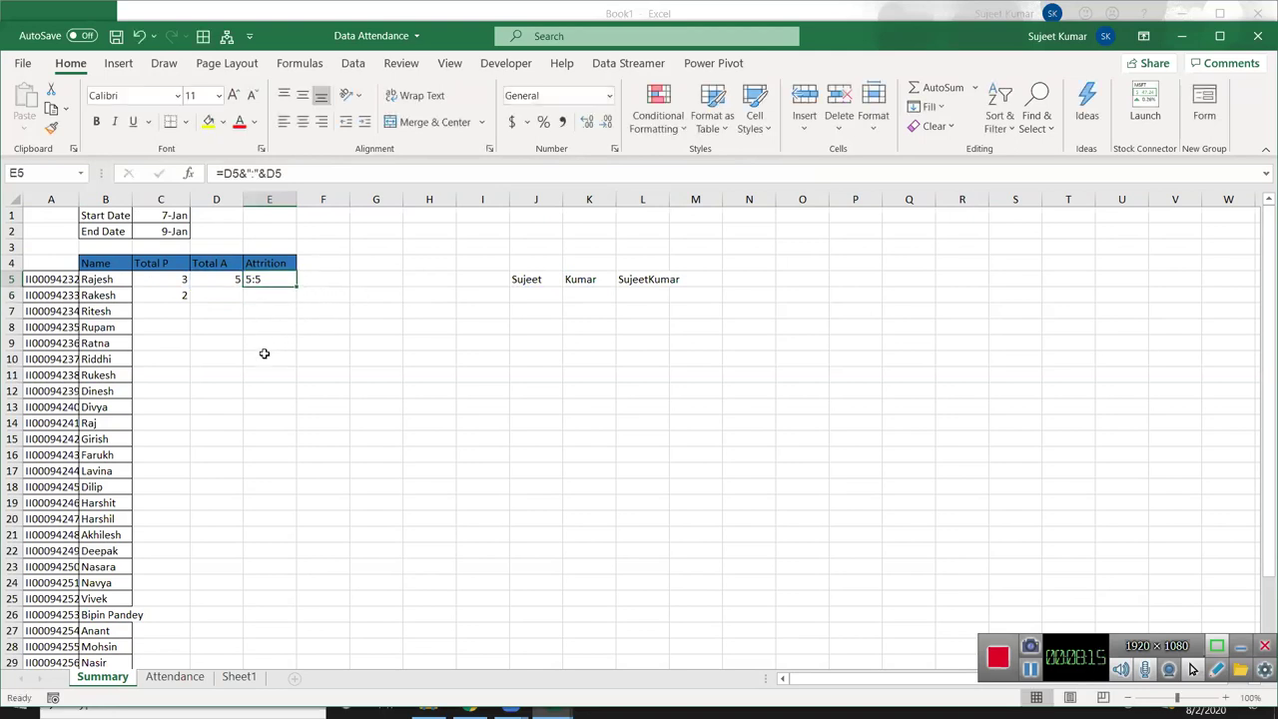
pyautogui.press('Left')
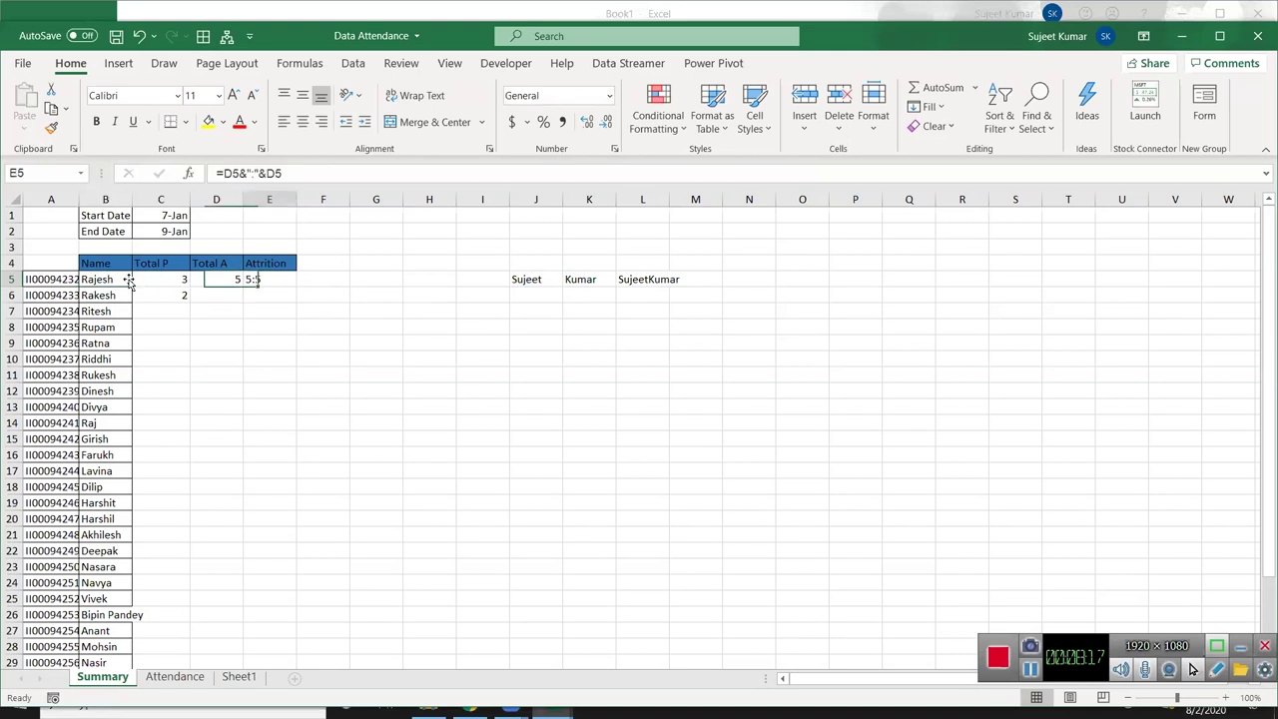
pyautogui.doubleClick(103, 280)
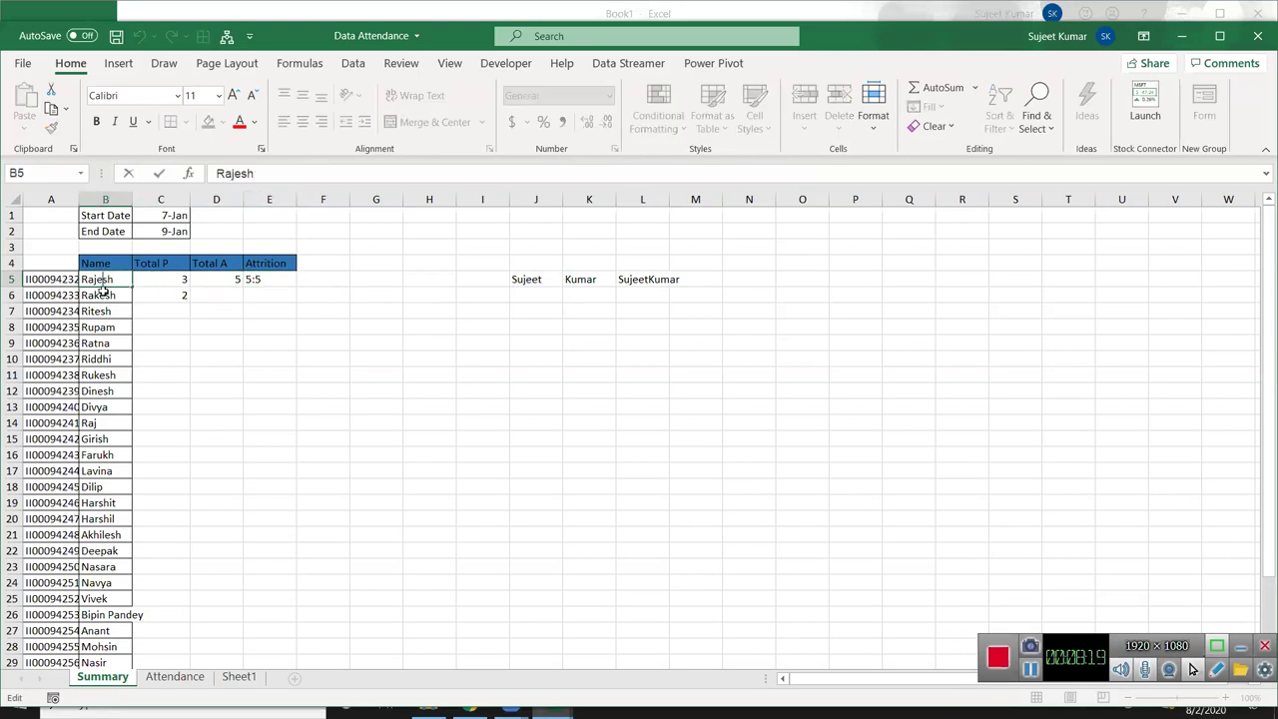
pyautogui.click(162, 281)
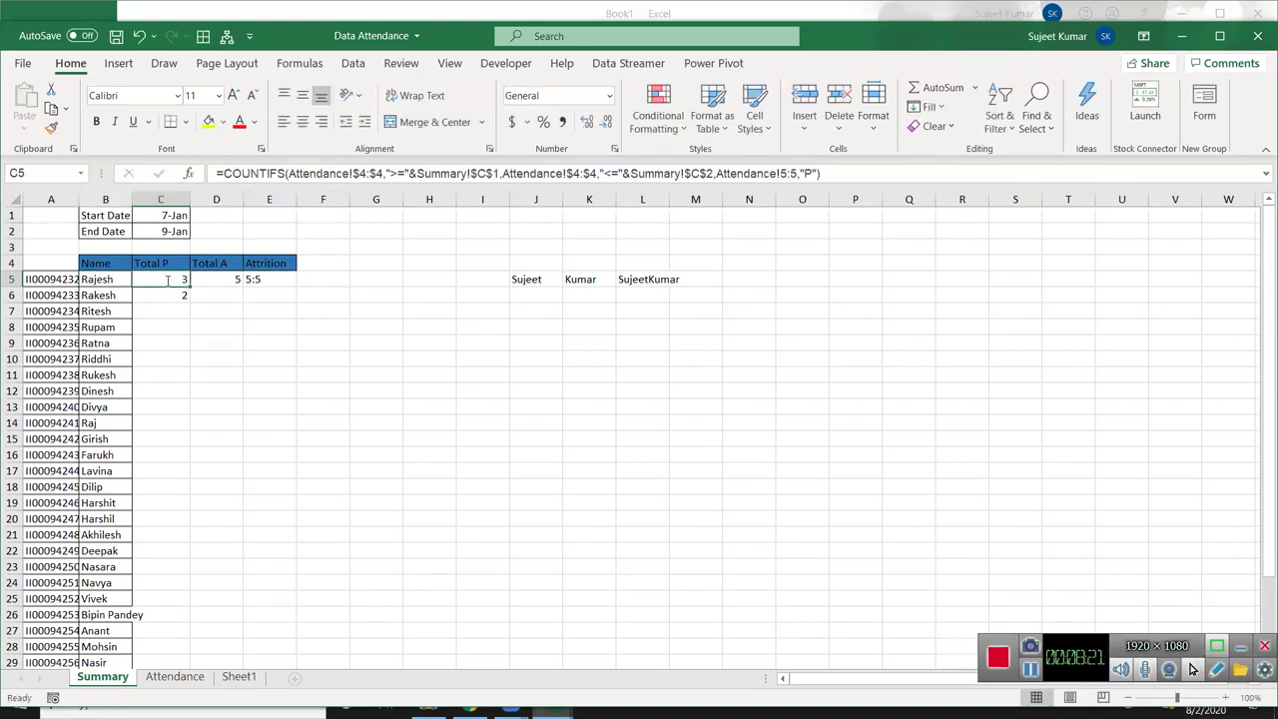
pyautogui.doubleClick(167, 281)
pyautogui.moveTo(663, 280); pyautogui.dragTo(644, 280)
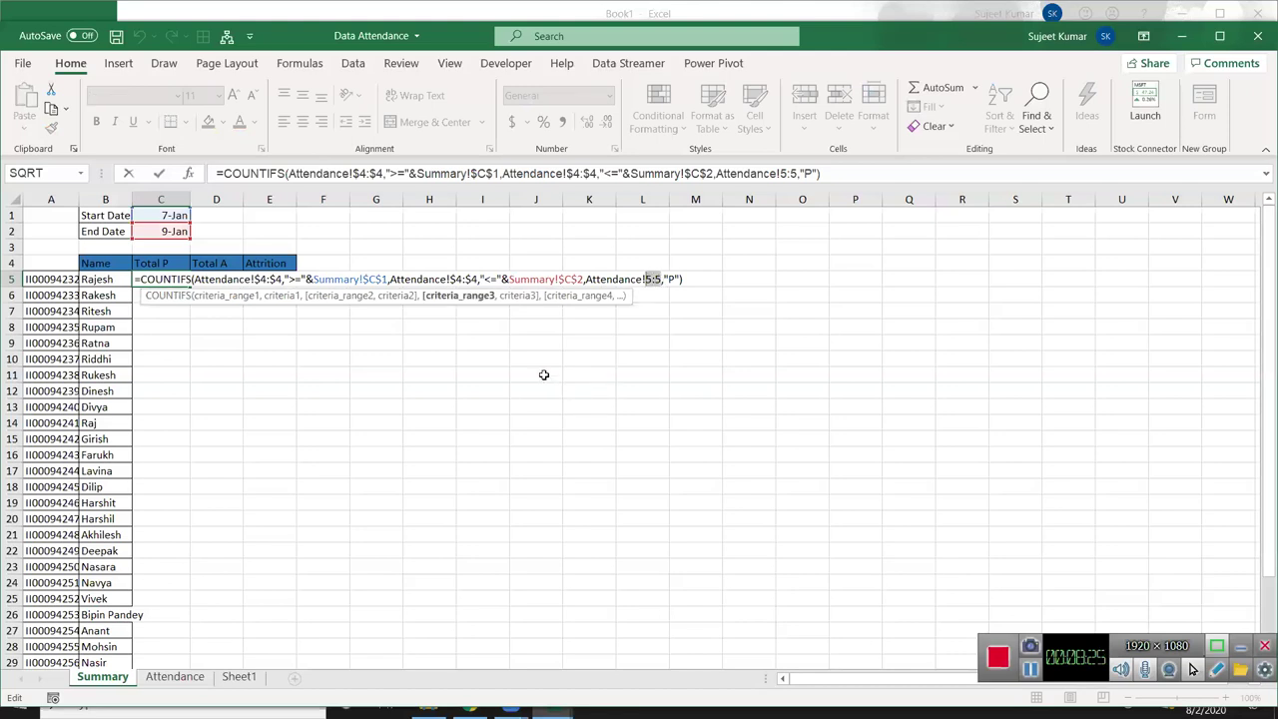
pyautogui.press('Return')
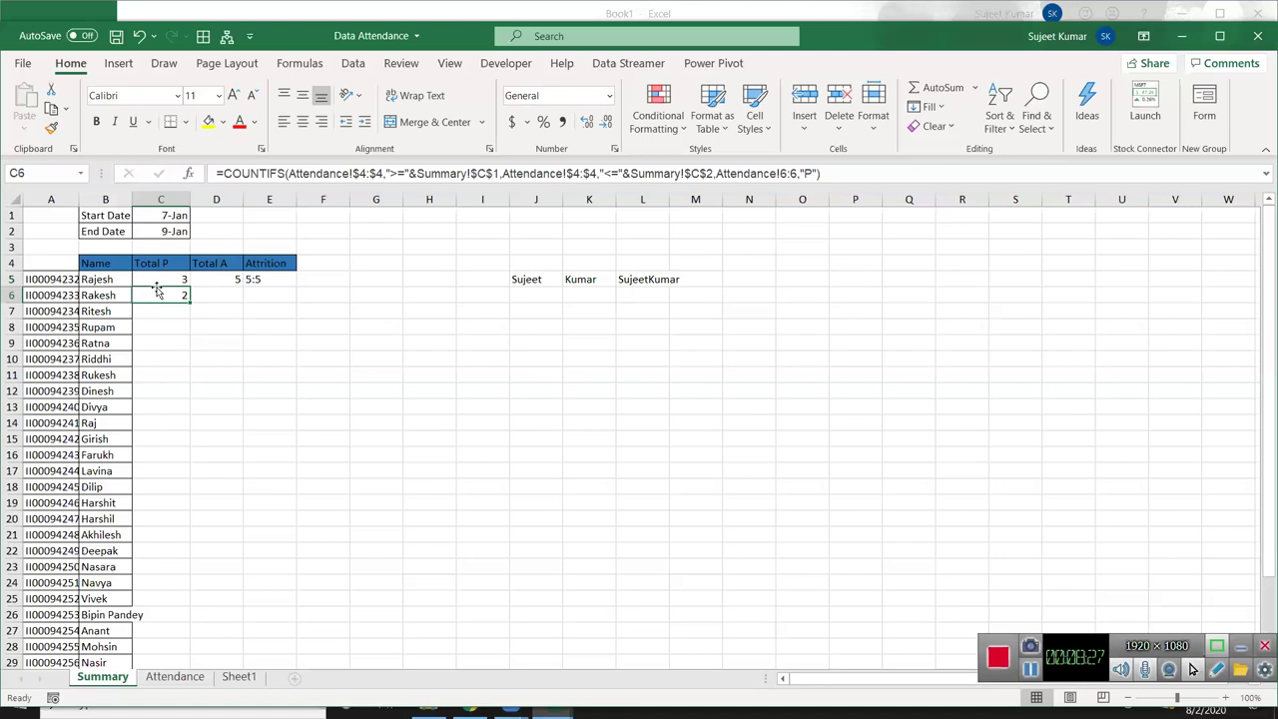
# Step: Copy the 'Attendance!' sheet prefix from C5's formula without changing the cell
pyautogui.doubleClick(172, 281)
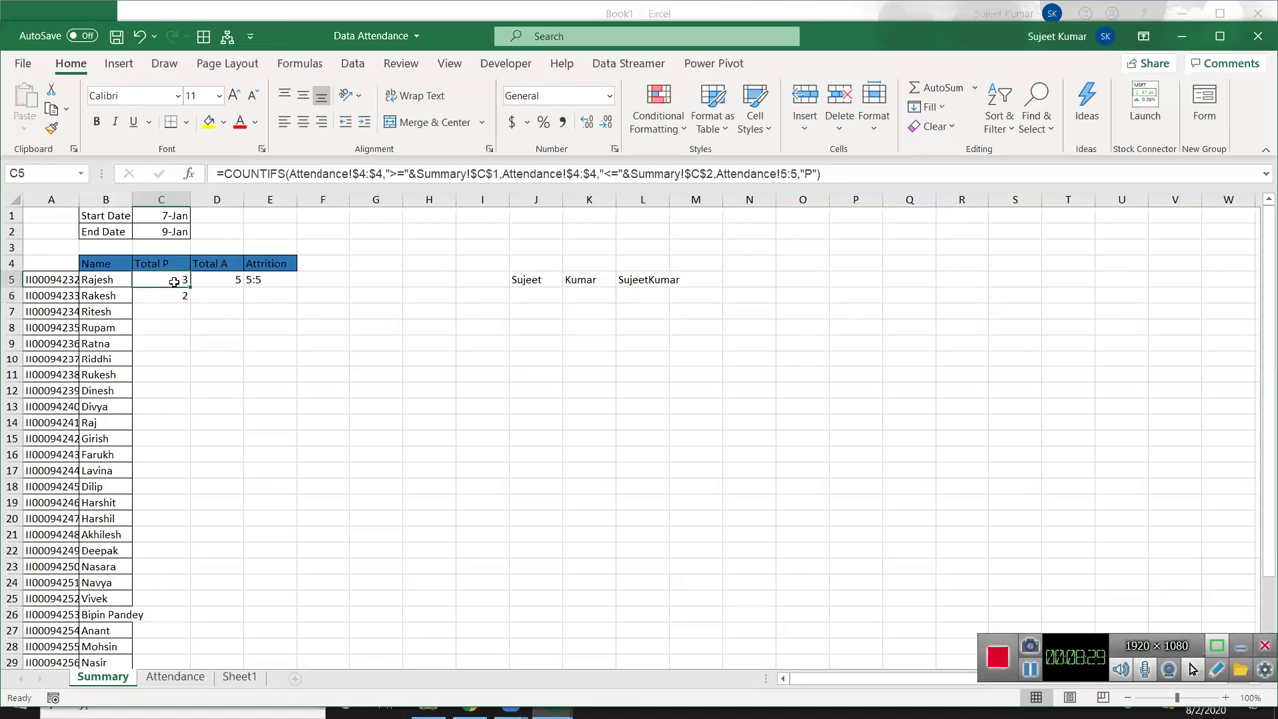
pyautogui.moveTo(588, 280); pyautogui.dragTo(647, 279)
pyautogui.hotkey('ctrl', 'c')
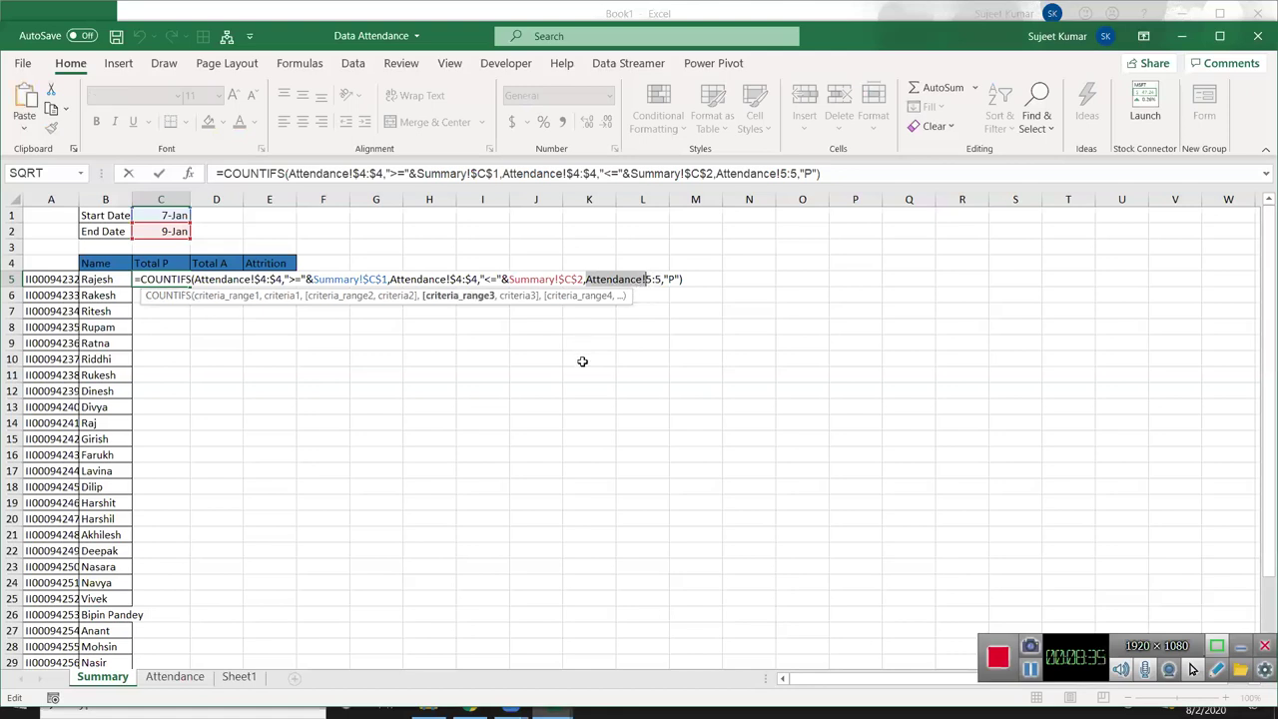
pyautogui.press('Escape')
pyautogui.click(266, 284)
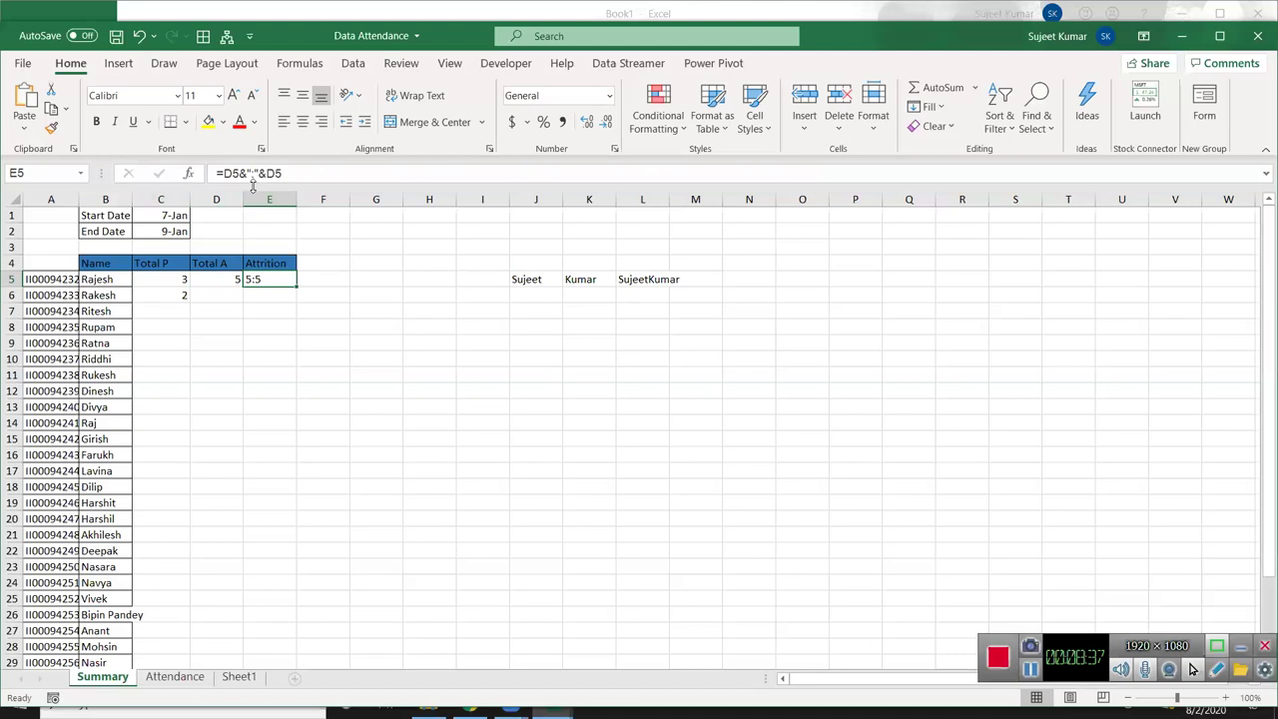
# Step: Prefix E5's formula with "Attendance!"& so it shows Attendance!5:5
pyautogui.click(223, 173)
pyautogui.write('"')
pyautogui.hotkey('ctrl', 'v')
pyautogui.write('"')
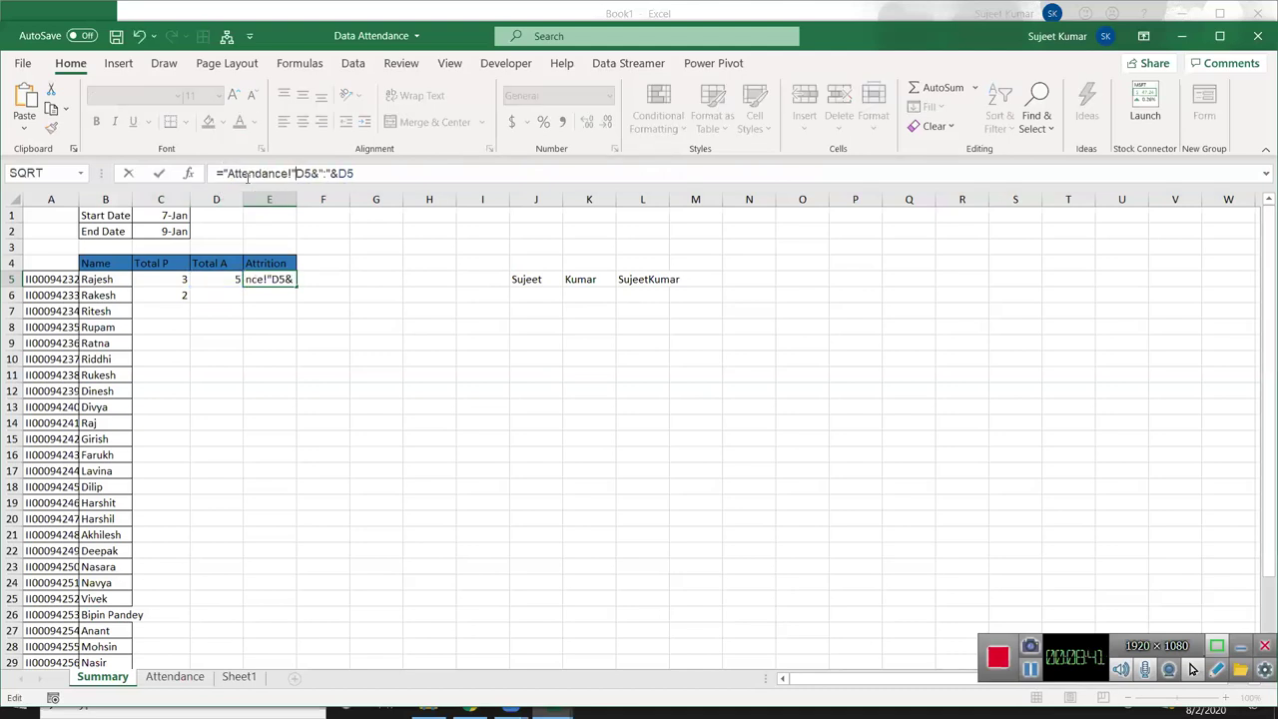
pyautogui.write('&')
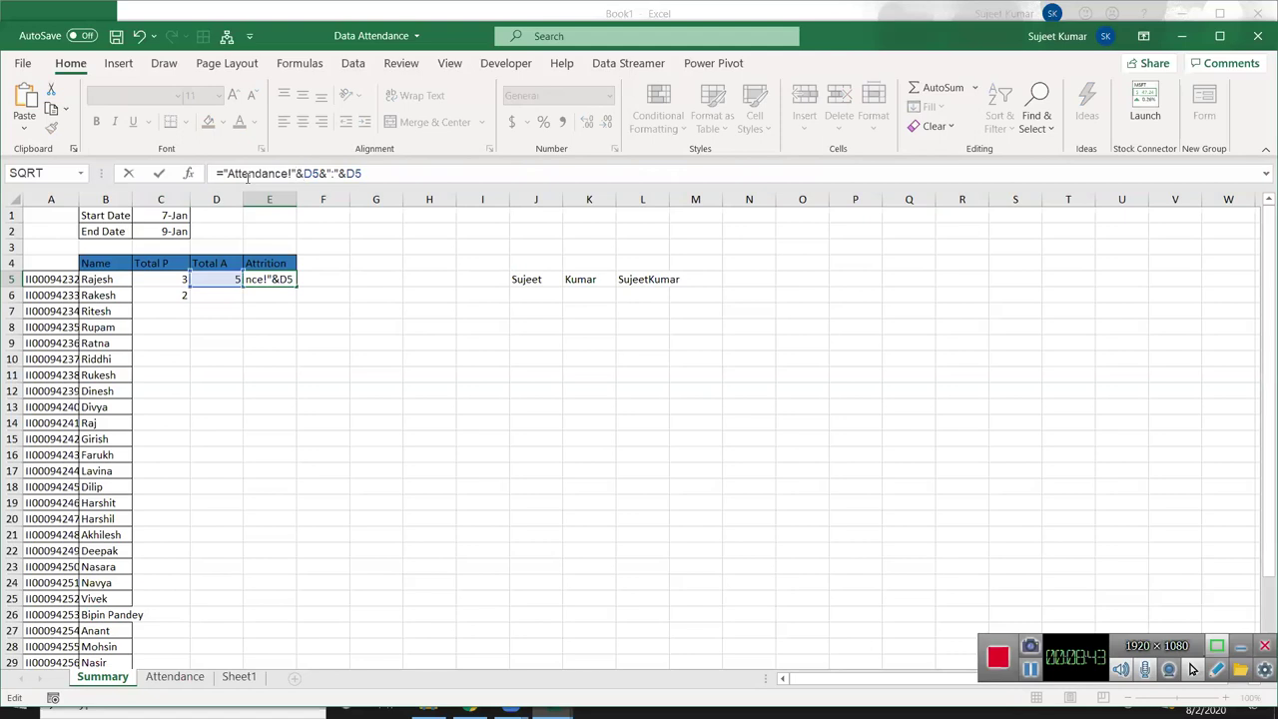
pyautogui.press('Return')
pyautogui.press('Up')
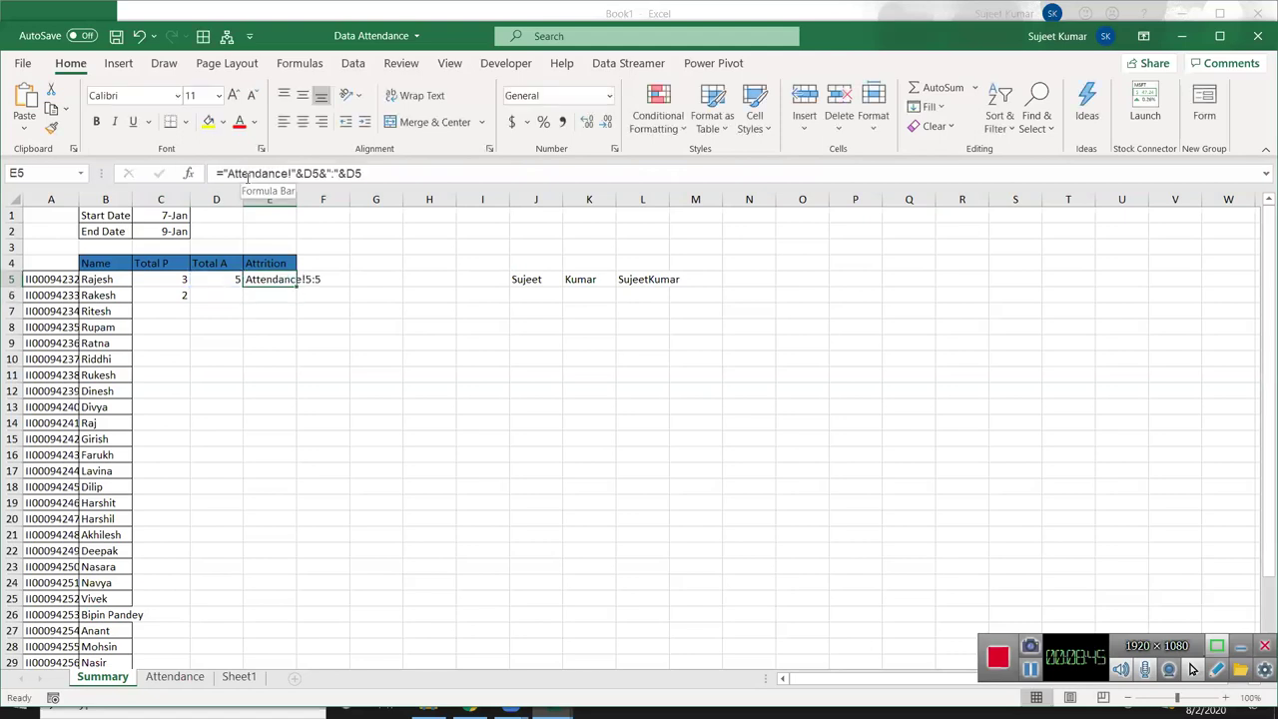
# Step: Test the lookups by copying the next employee ID into A5, then undo it
pyautogui.press('Left')
pyautogui.press('Left')
pyautogui.click(248, 175)
pyautogui.press('Escape')
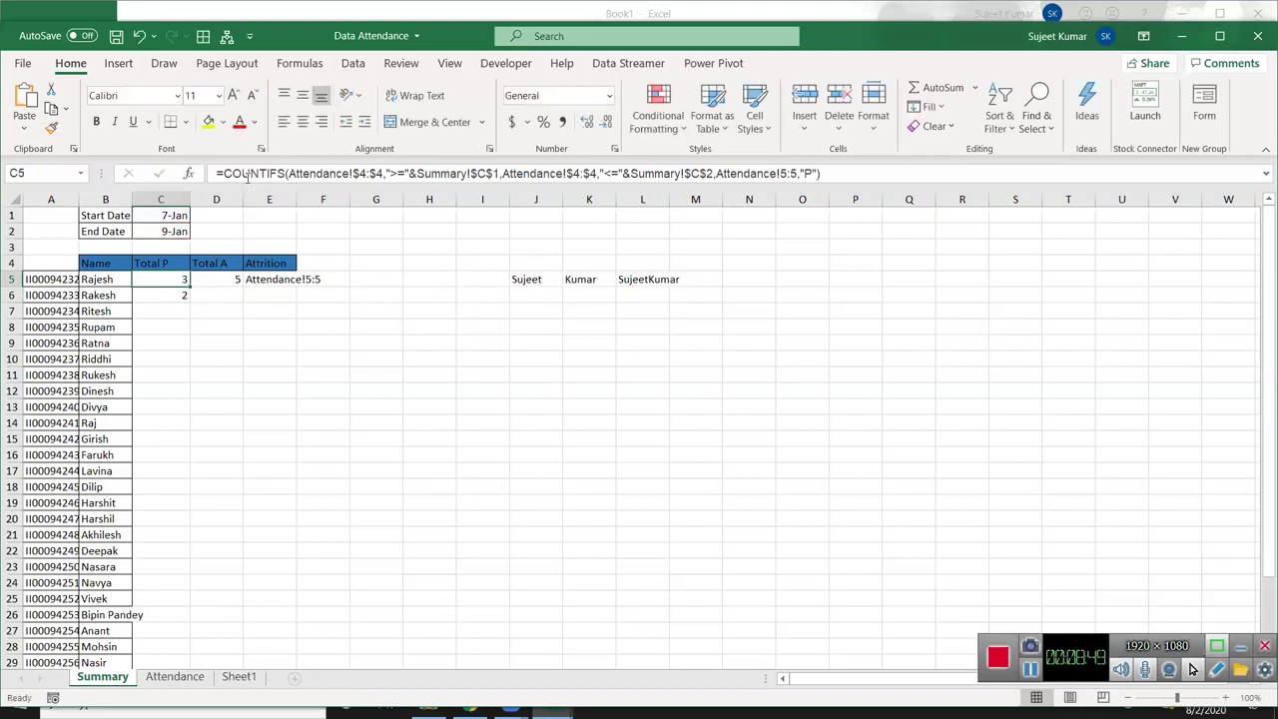
pyautogui.press('Left')
pyautogui.press('Down')
pyautogui.press('Left')
pyautogui.hotkey('ctrl', 'c')
pyautogui.press('Up')
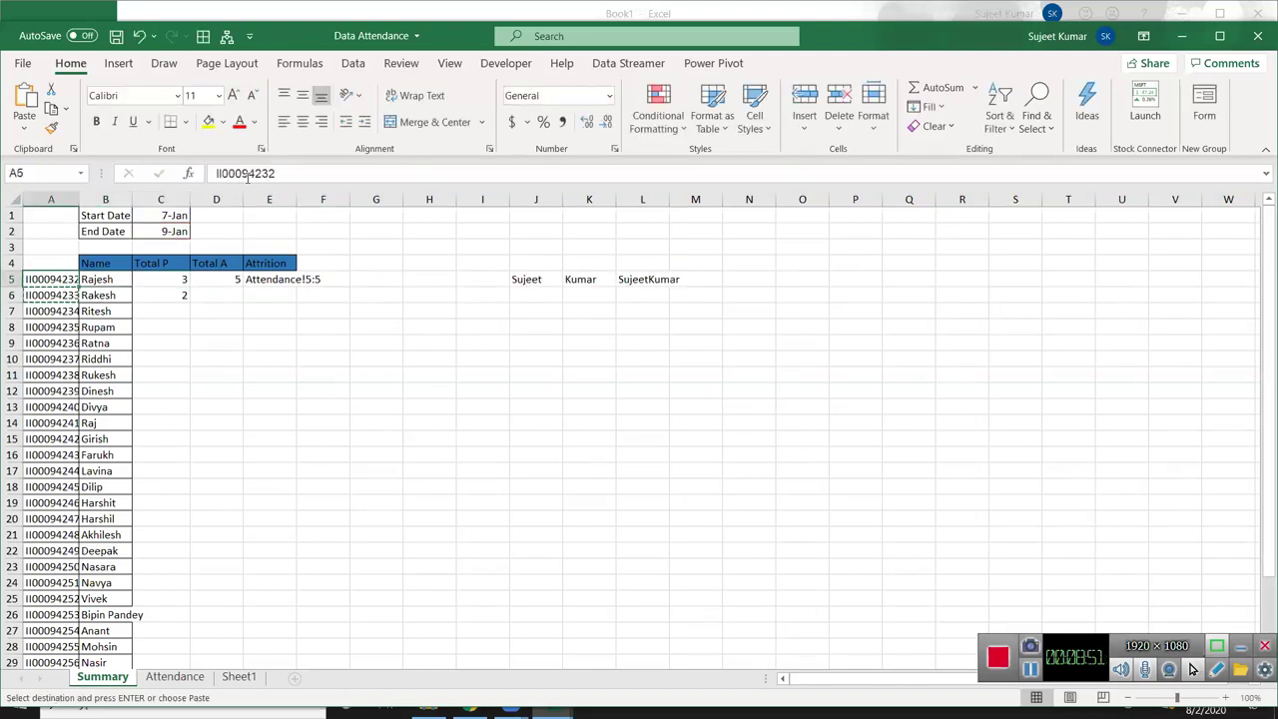
pyautogui.press('Return')
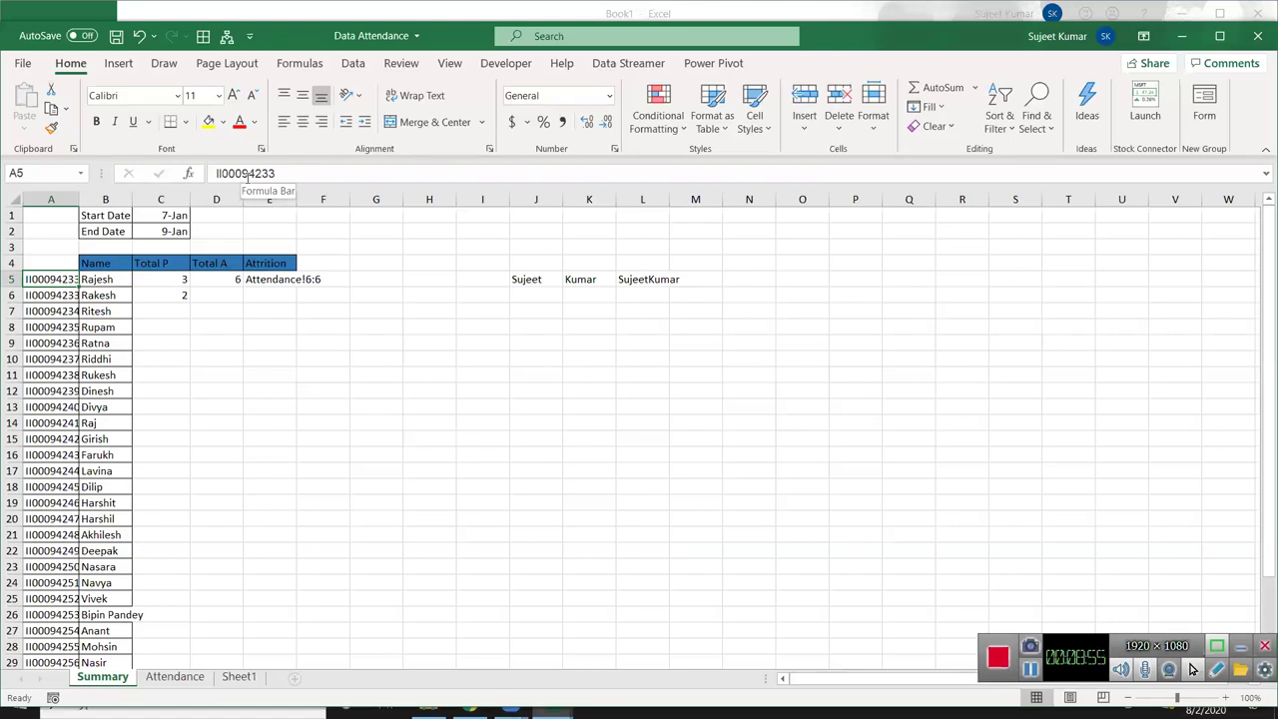
pyautogui.hotkey('ctrl', 'z')
# Step: Copy the MATCH expression from D5's formula without changing D5
pyautogui.press('Right')
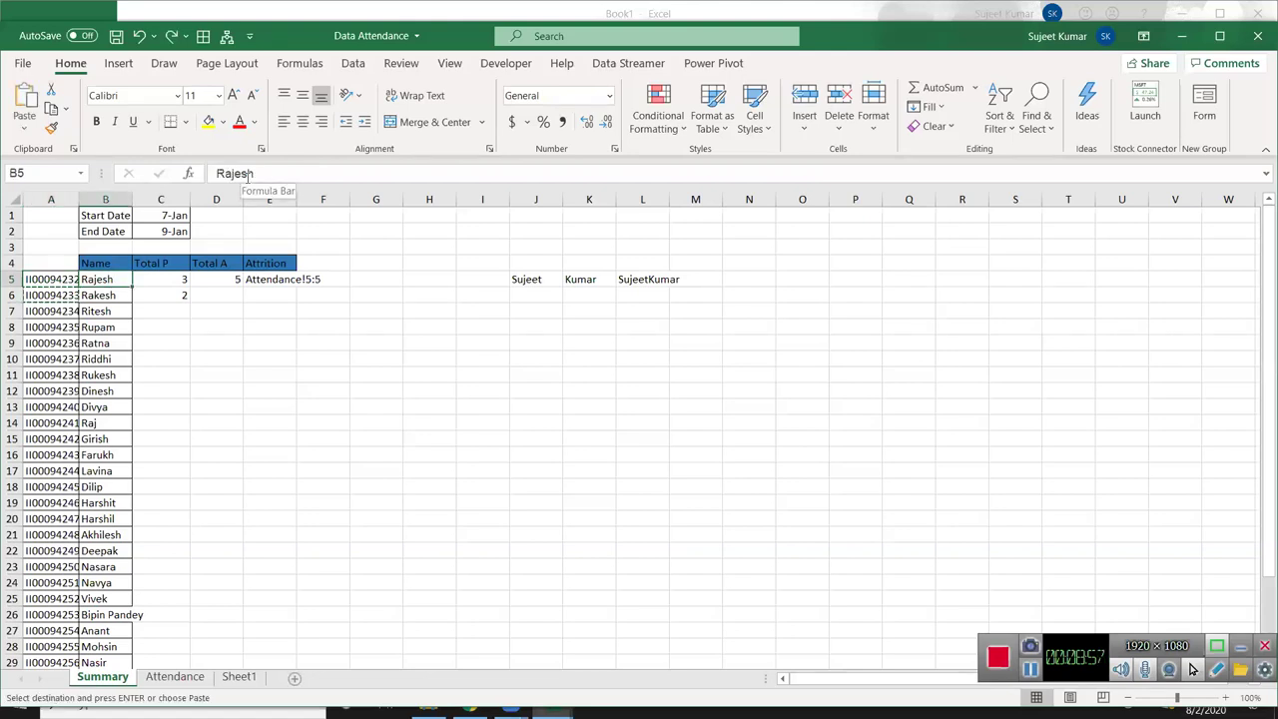
pyautogui.press('Right')
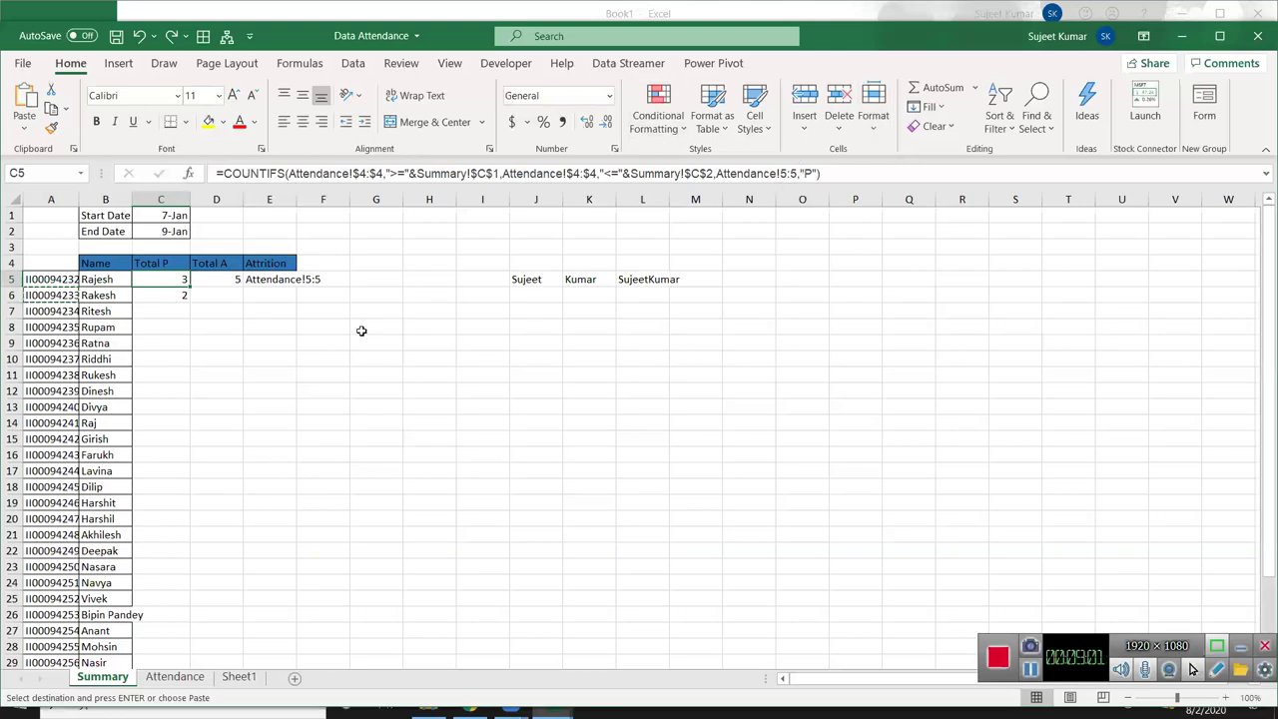
pyautogui.click(290, 312)
pyautogui.click(224, 285)
pyautogui.press('Right')
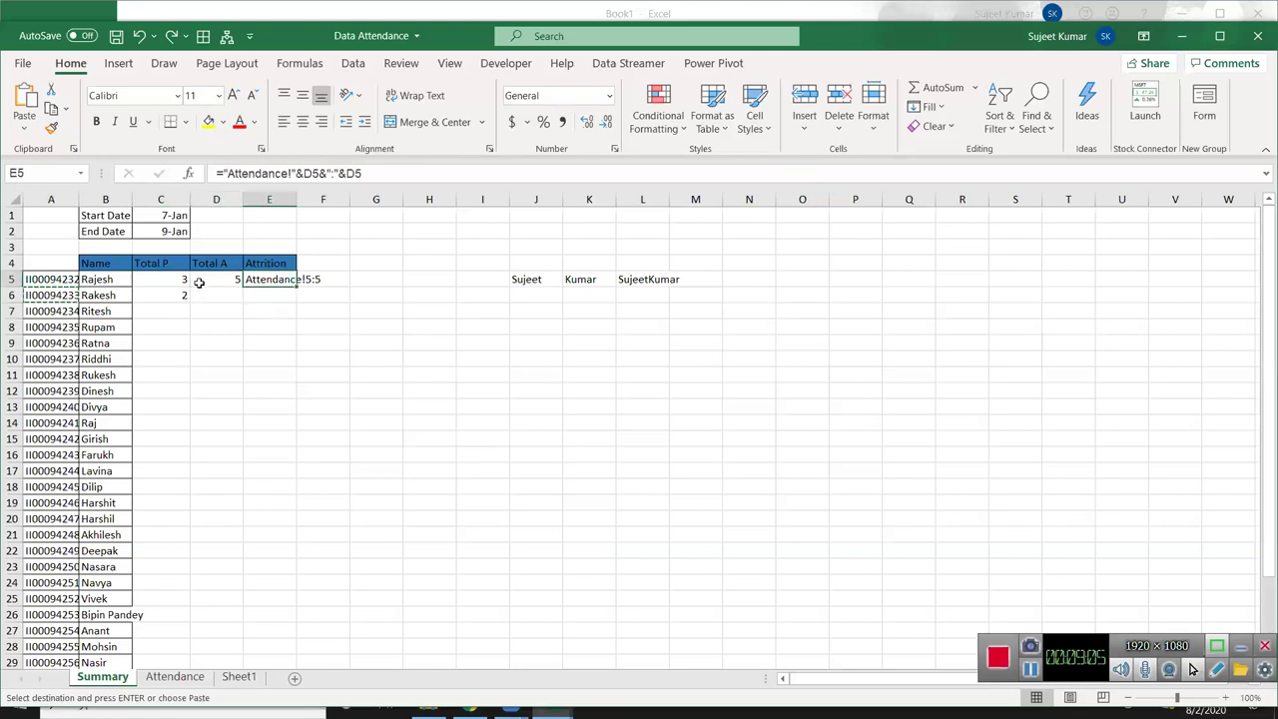
pyautogui.click(200, 283)
pyautogui.moveTo(221, 174); pyautogui.dragTo(389, 183)
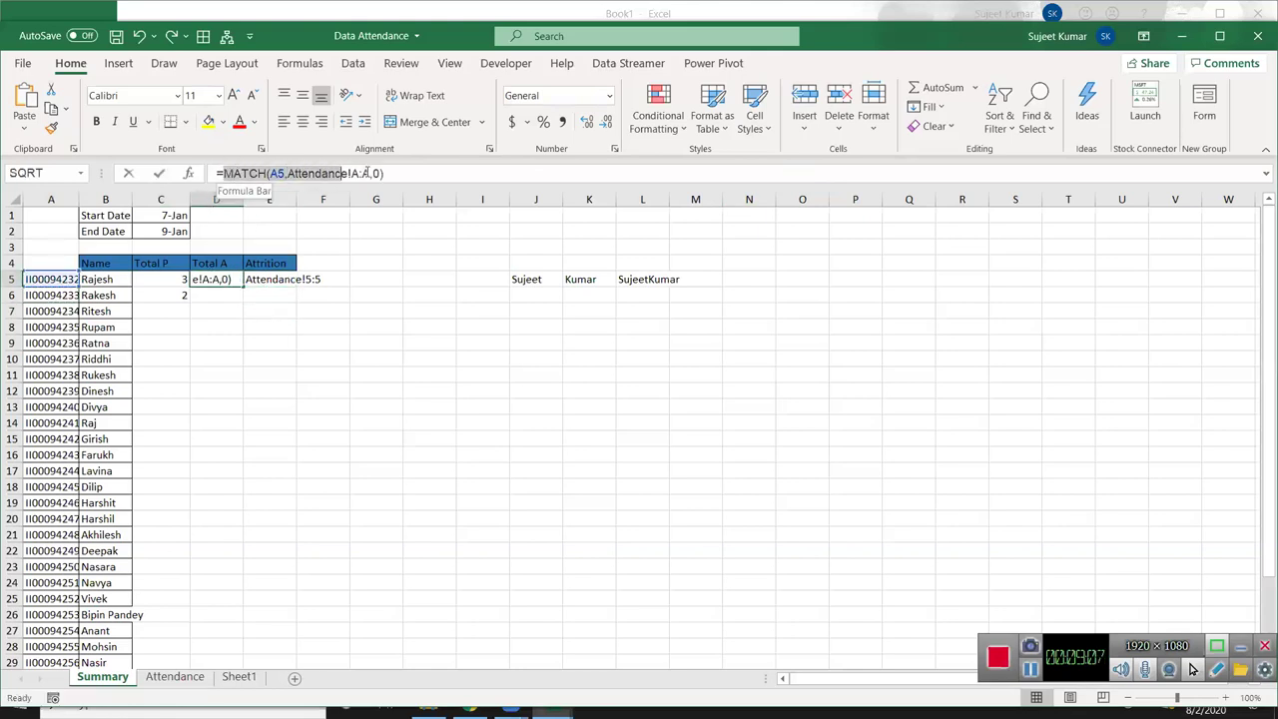
pyautogui.hotkey('ctrl', 'c')
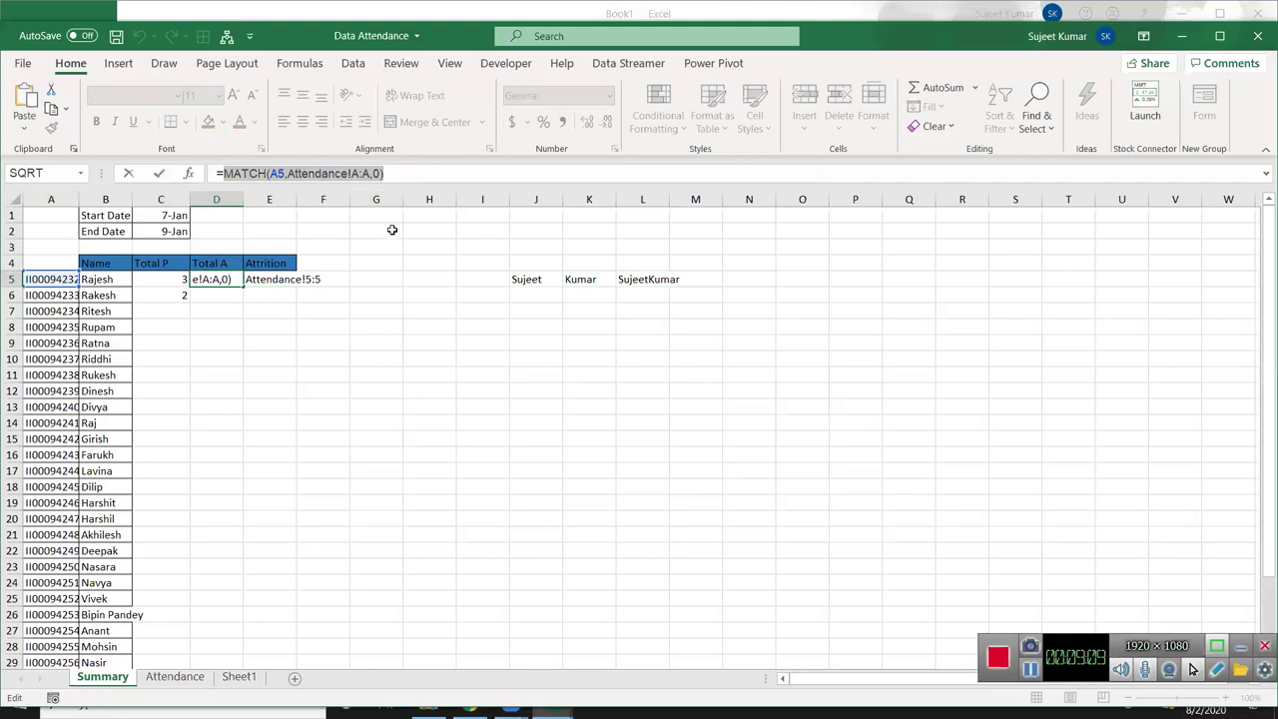
pyautogui.press('Escape')
# Step: Replace the first D5 reference in E5's formula with the MATCH expression in parentheses
pyautogui.doubleClick(271, 278)
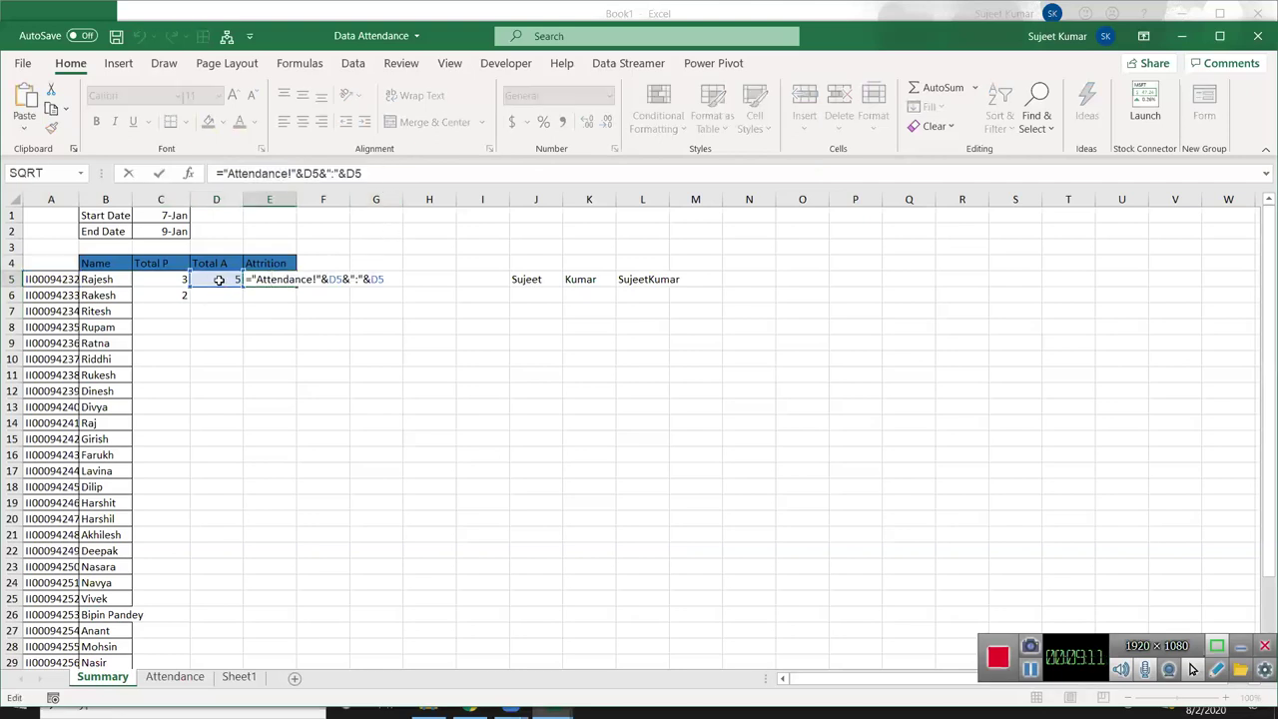
pyautogui.doubleClick(332, 279)
pyautogui.click(387, 280)
pyautogui.click(218, 279)
pyautogui.press('F2')
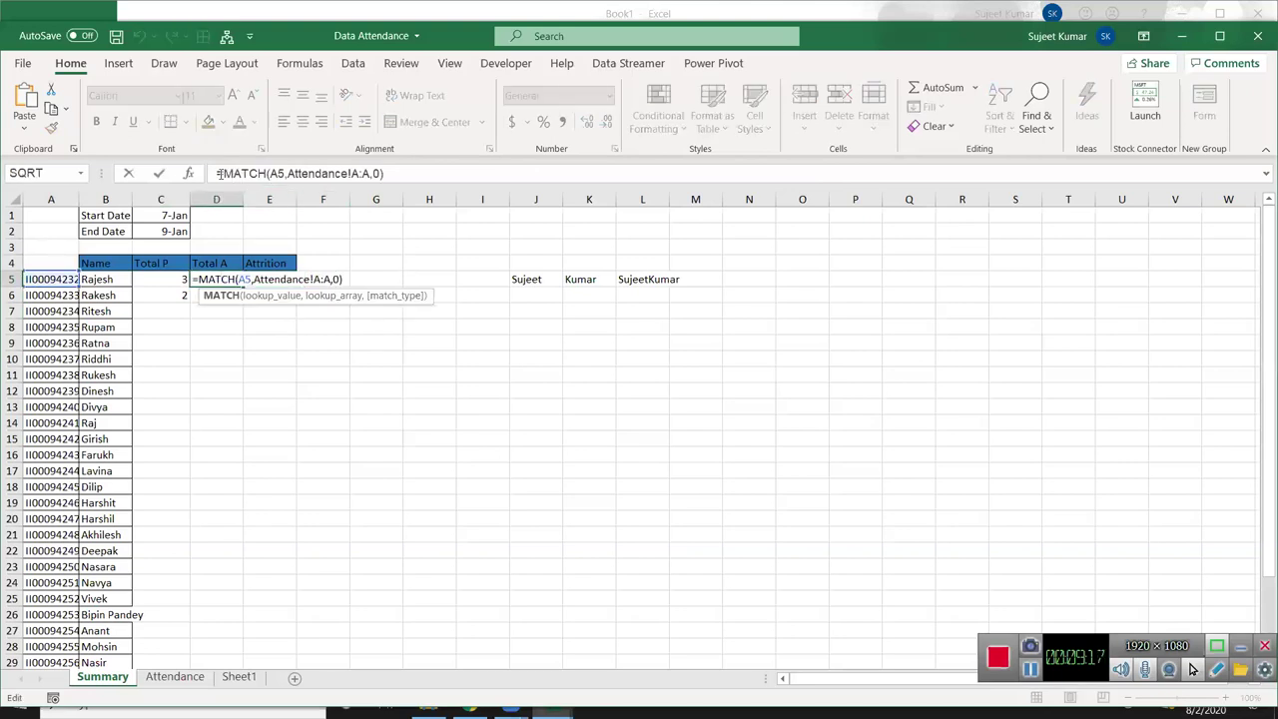
pyautogui.moveTo(218, 173); pyautogui.dragTo(423, 175)
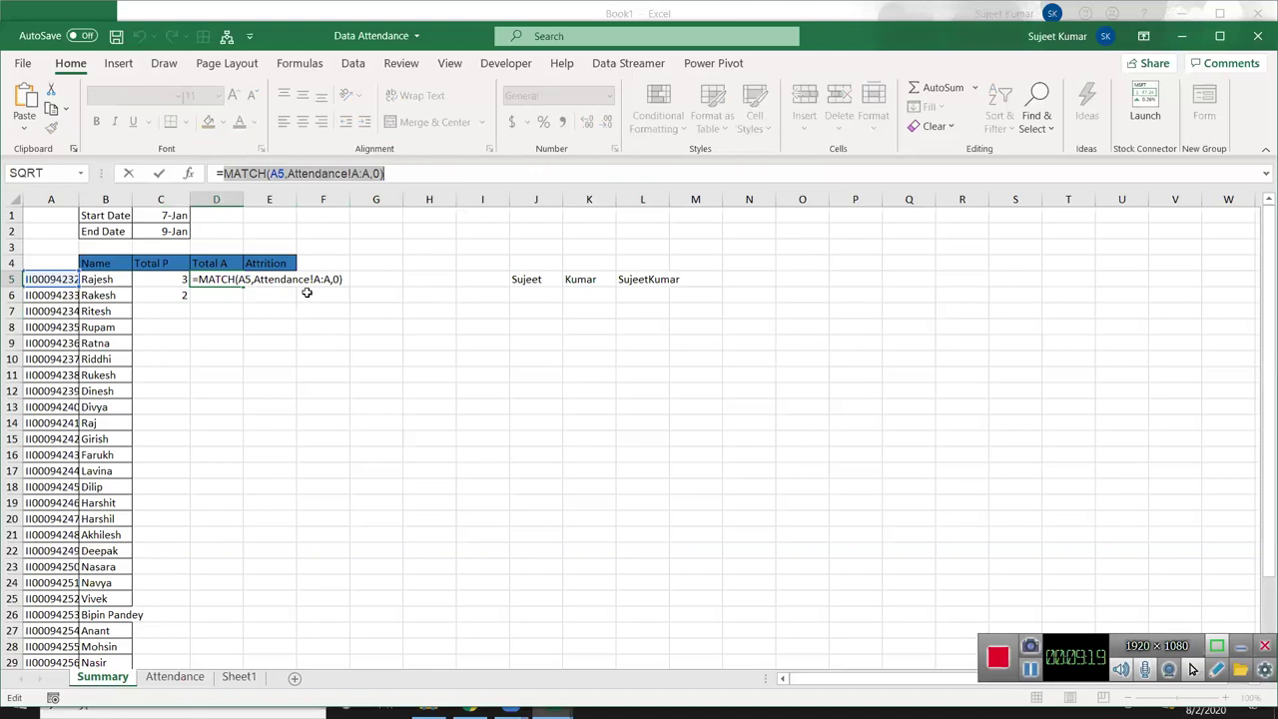
pyautogui.press('Escape')
pyautogui.click(285, 282)
pyautogui.doubleClick(335, 279)
pyautogui.write('()')
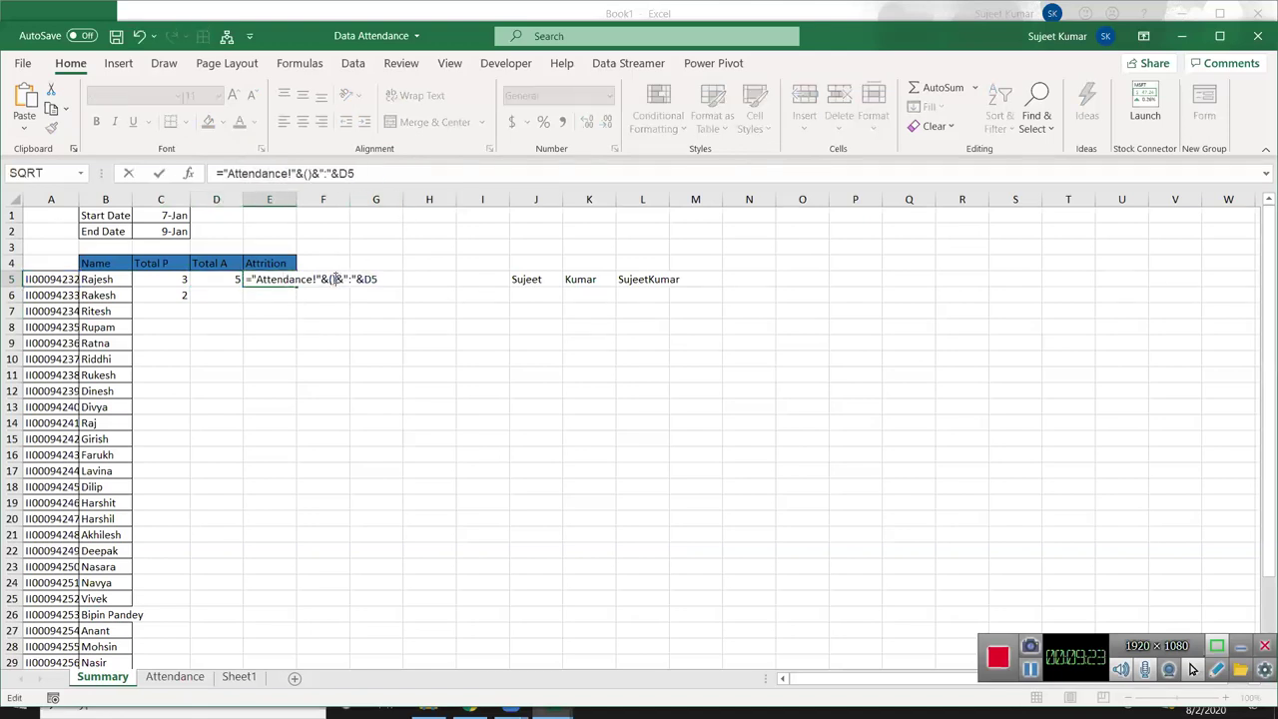
pyautogui.hotkey('ctrl', 'v')
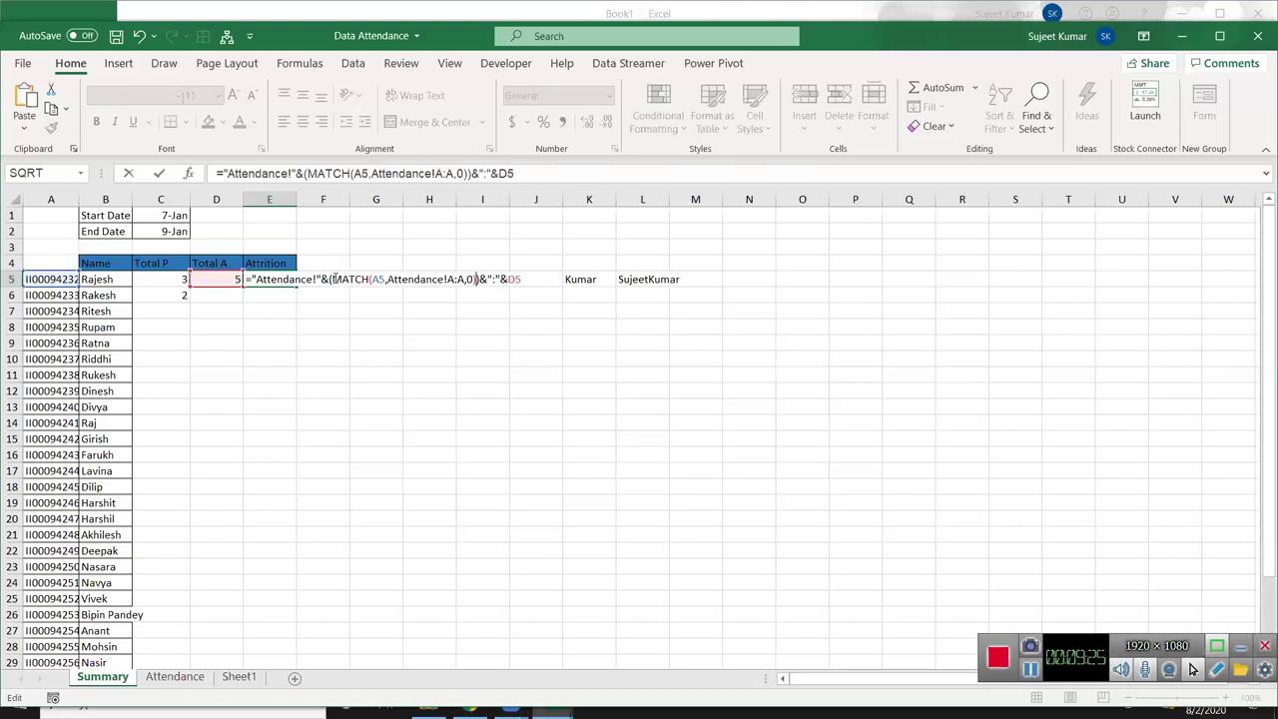
pyautogui.press('Return')
# Step: Replace the second D5 reference with the MATCH expression, then clear D5
pyautogui.press('Up')
pyautogui.press('Left')
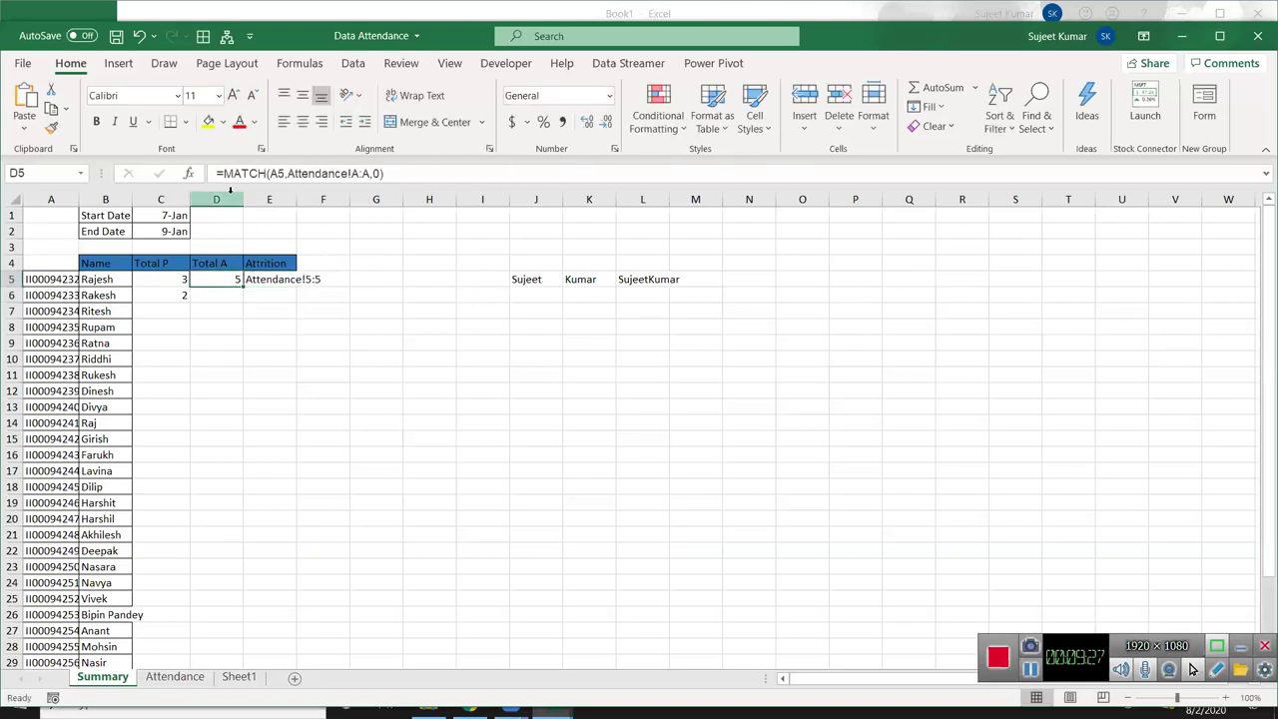
pyautogui.moveTo(224, 174); pyautogui.dragTo(460, 176)
pyautogui.press('Escape')
pyautogui.doubleClick(284, 280)
pyautogui.doubleClick(520, 278)
pyautogui.write('(MATCH(A5,Attendance!A')
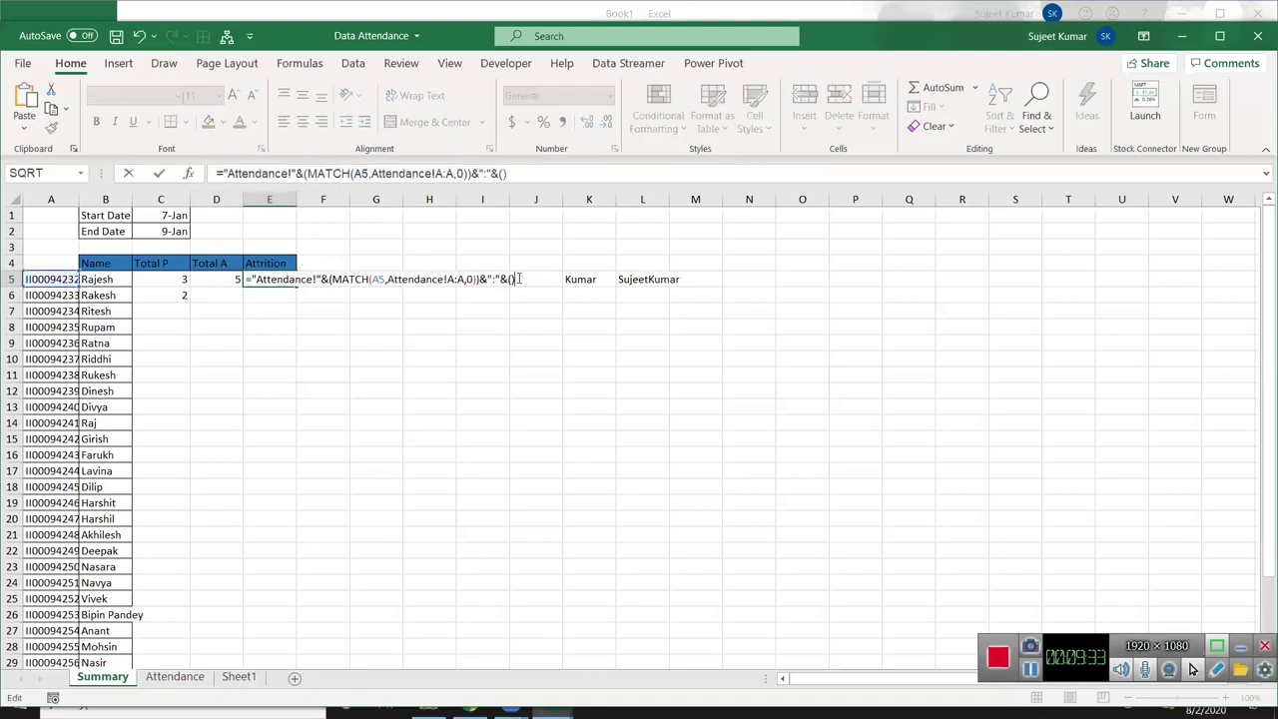
pyautogui.hotkey('ctrl', 'v')
pyautogui.hotkey('ctrl', 'Return')
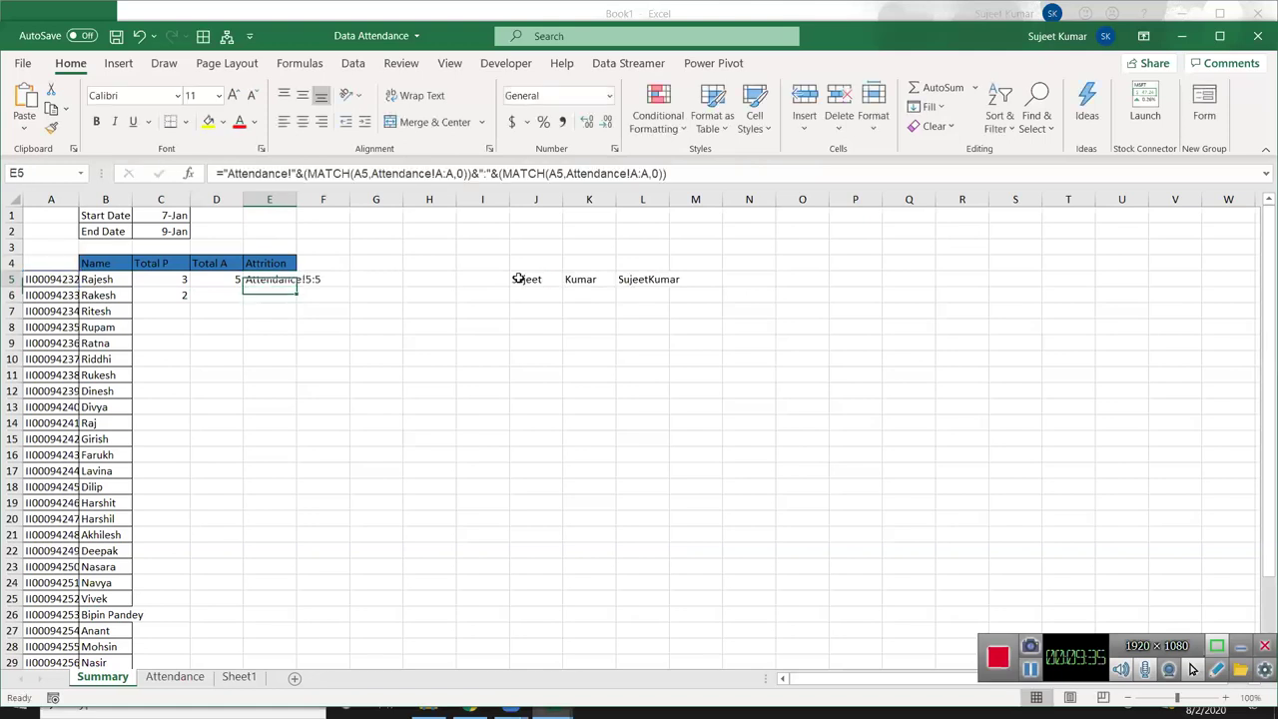
pyautogui.press('Left')
pyautogui.press('Delete')
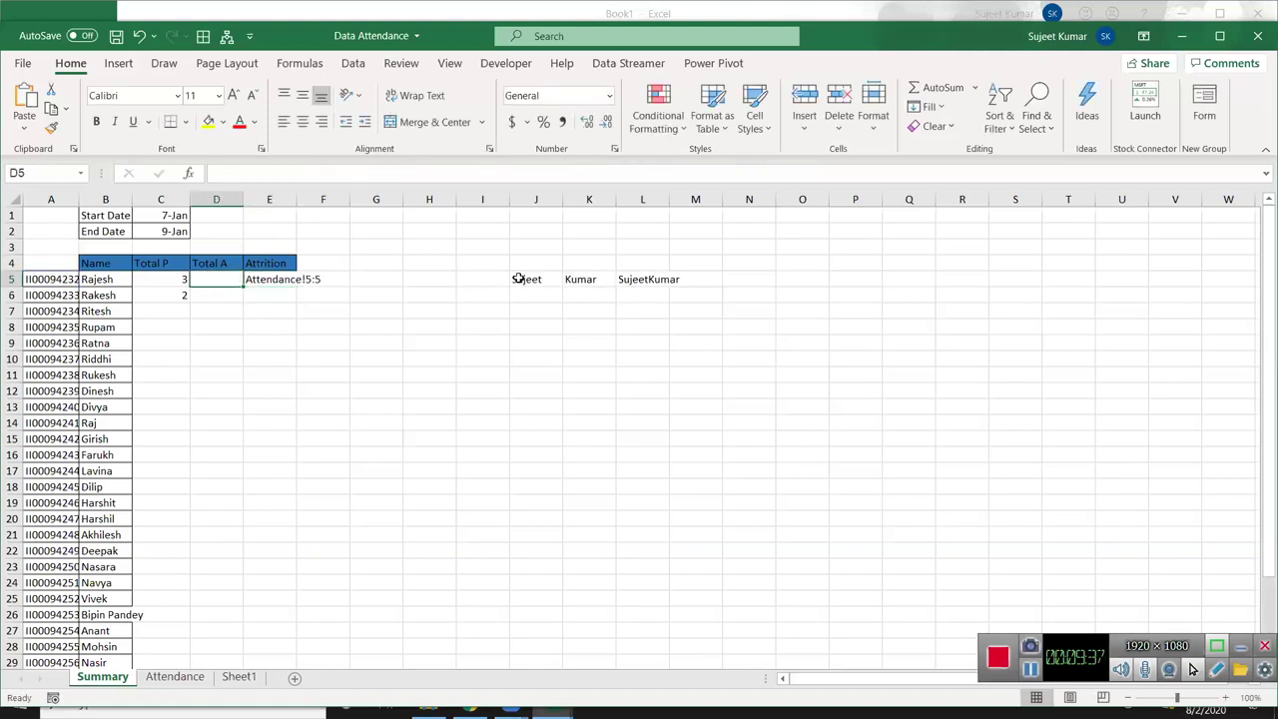
pyautogui.press('Right')
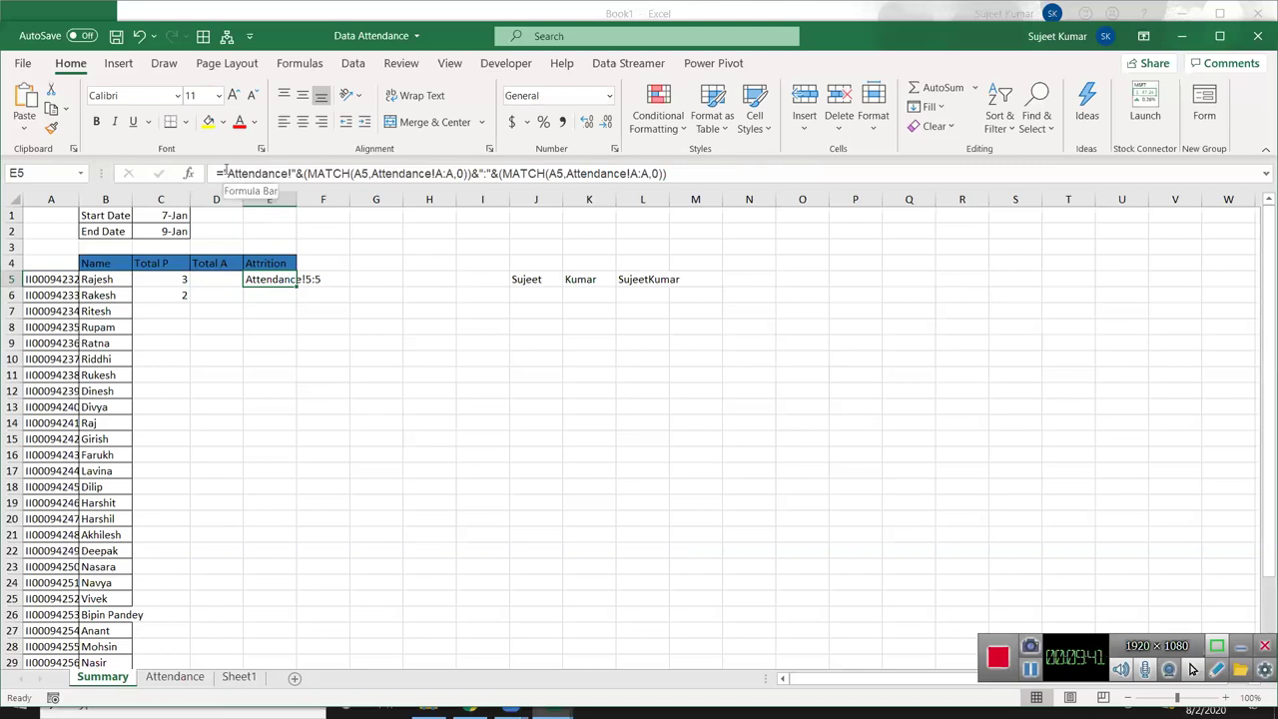
# Step: Copy E5's row-building expression and delete the fixed Attendance!5:5 range from C5's COUNTIFS
pyautogui.moveTo(225, 173); pyautogui.dragTo(751, 182)
pyautogui.hotkey('ctrl', 'c')
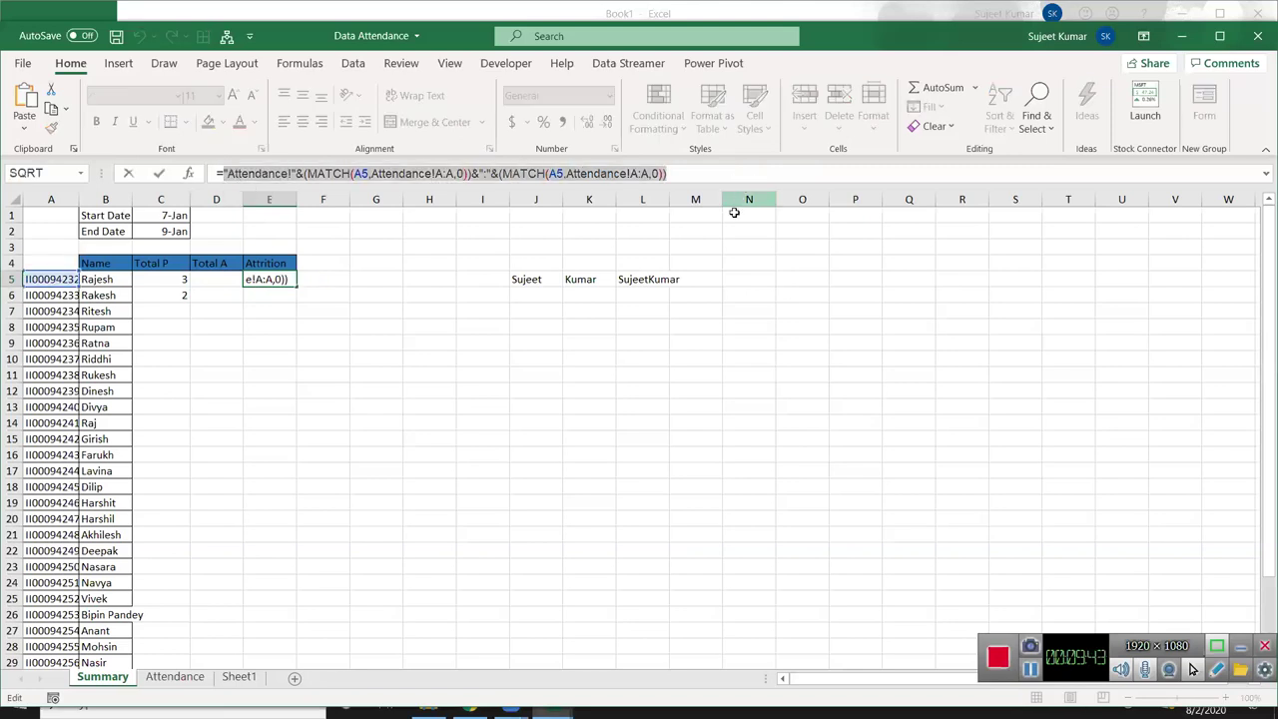
pyautogui.press('Escape')
pyautogui.doubleClick(154, 273)
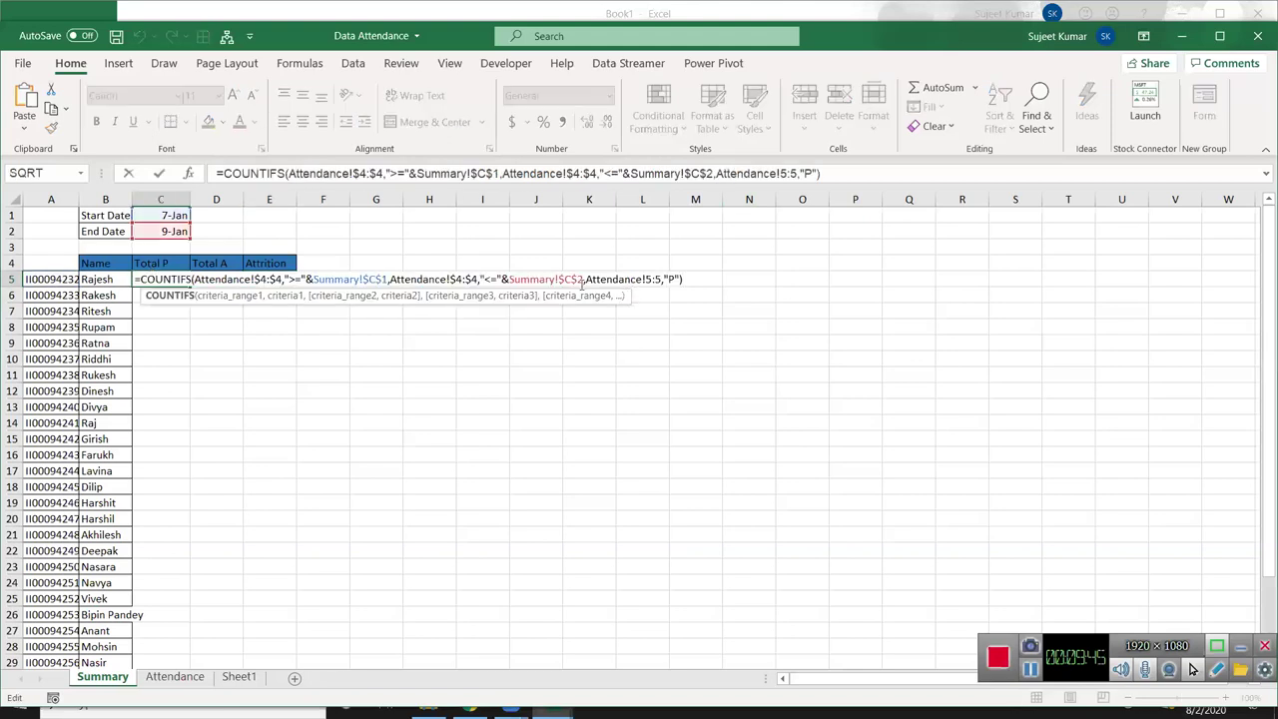
pyautogui.moveTo(660, 279); pyautogui.dragTo(586, 278)
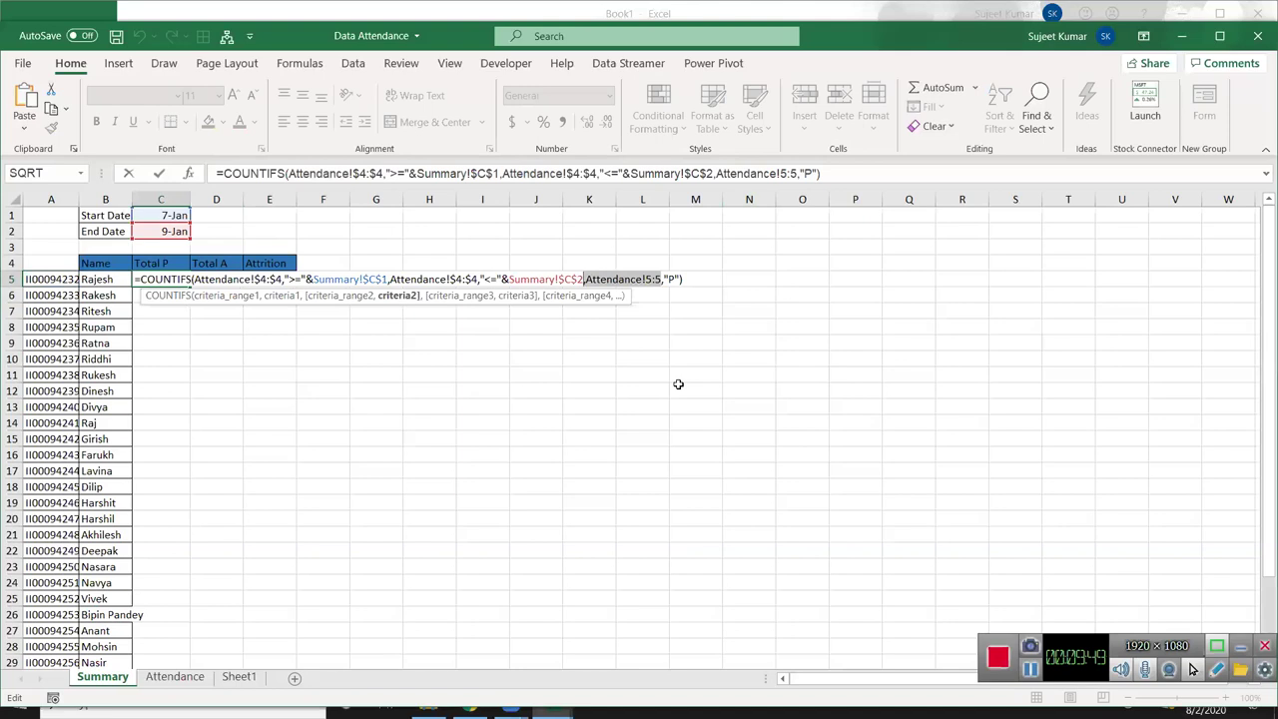
pyautogui.hotkey('shift', 'Right')
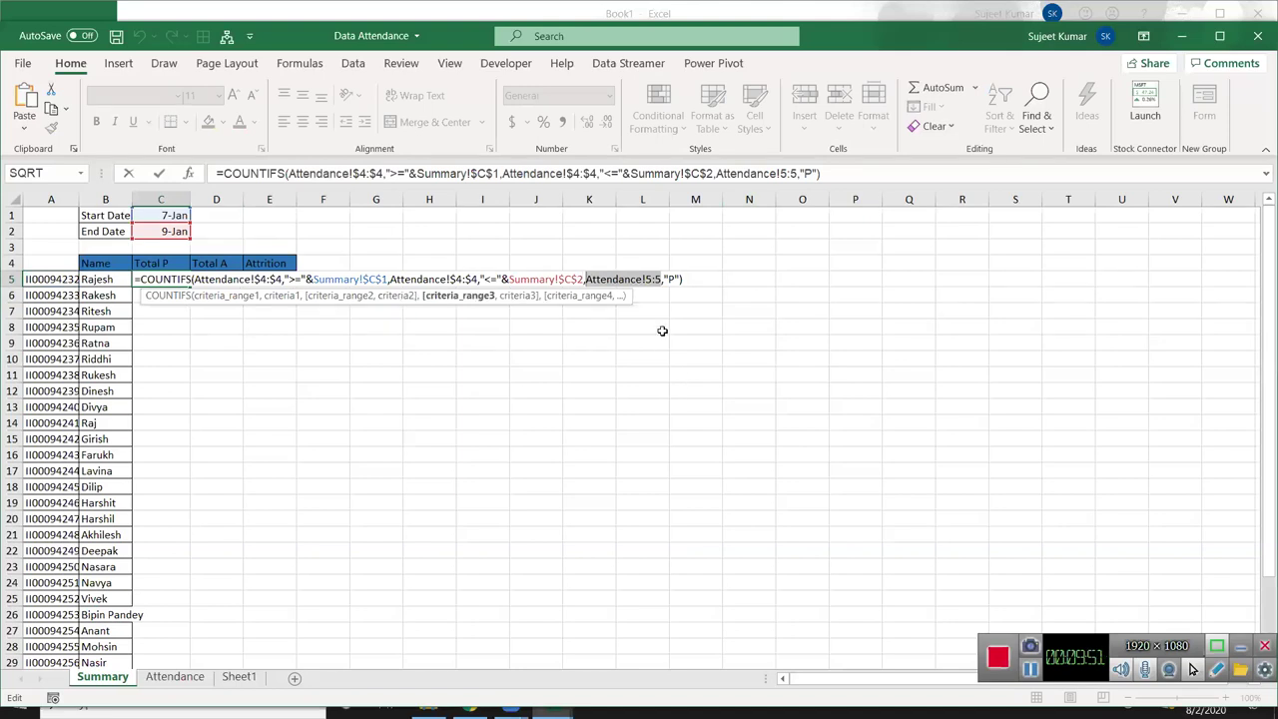
pyautogui.press('Delete')
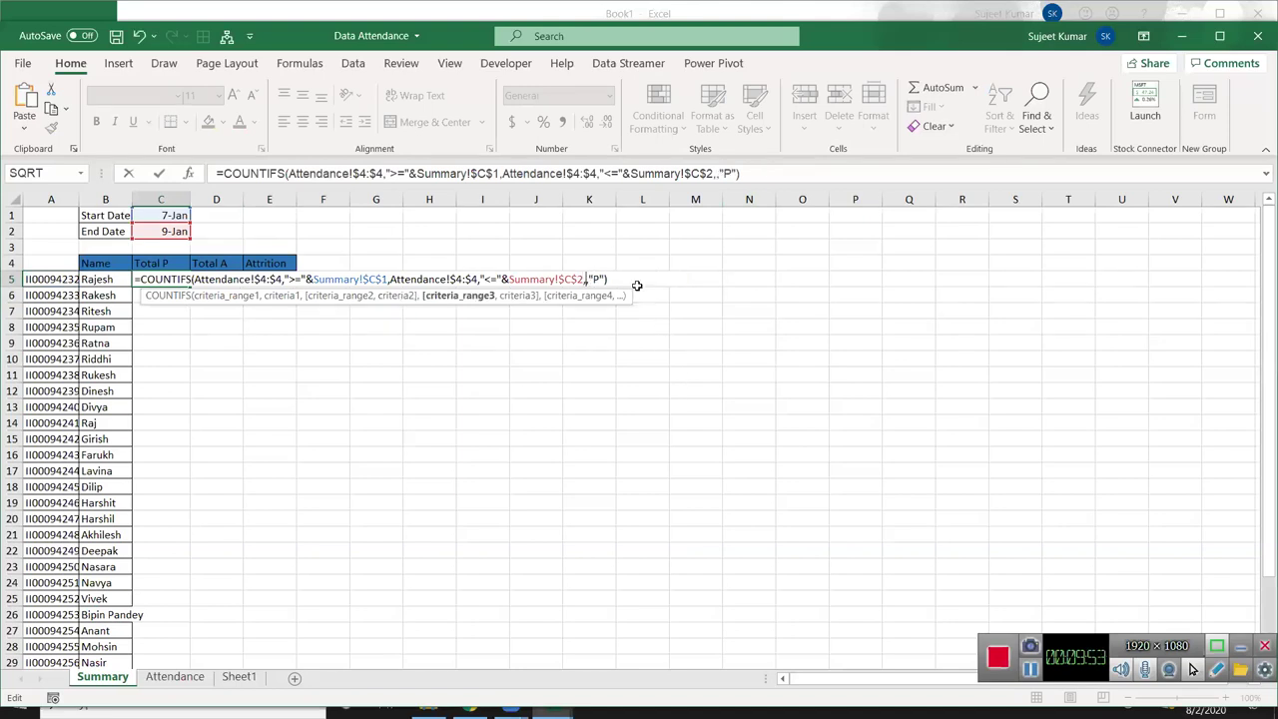
pyautogui.hotkey('ctrl', 'v')
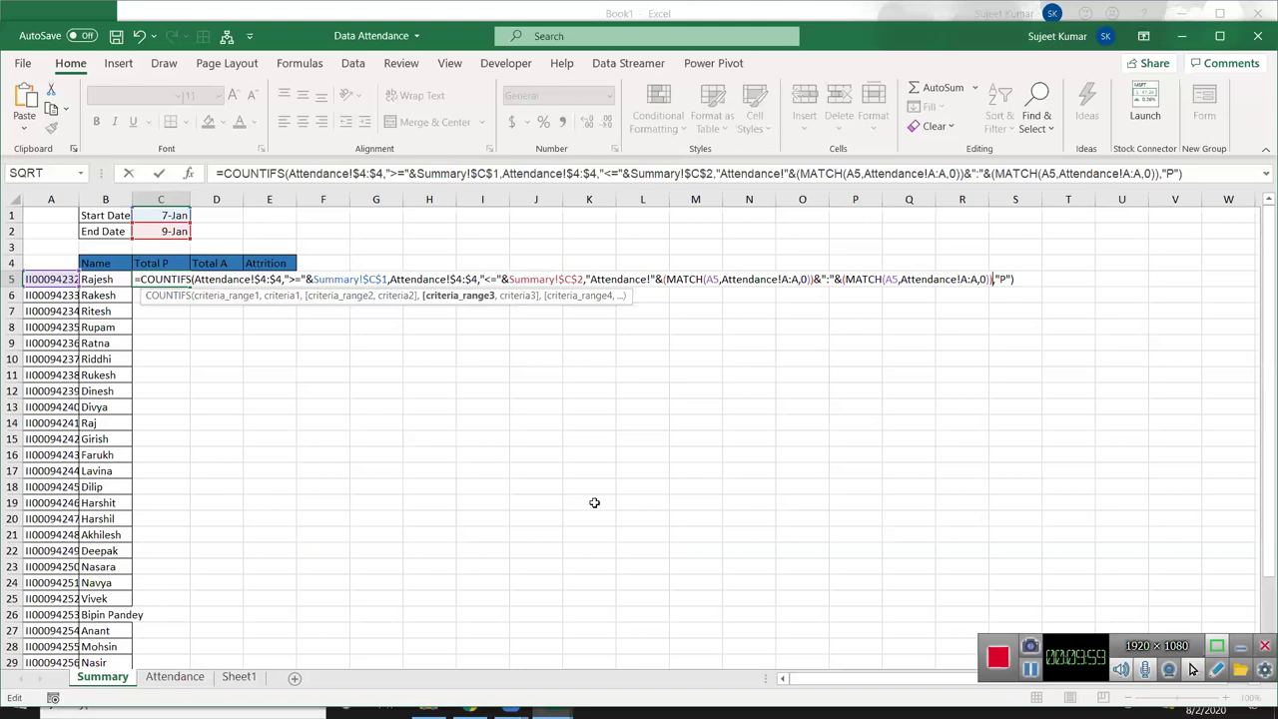
pyautogui.hotkey('ctrl', 'z')
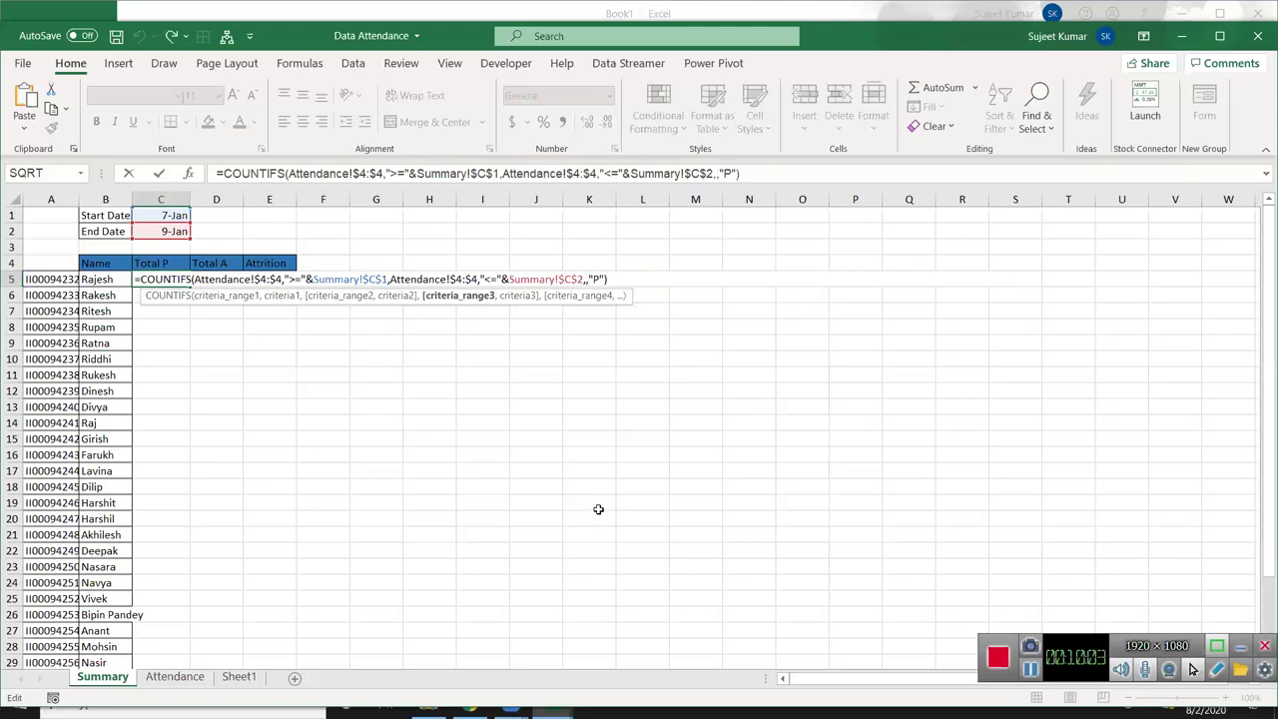
# Step: Use INDIRECT() around the pasted expression as C5's COUNTIFS range, still returning 3
pyautogui.write('ind')
pyautogui.press('Down')
pyautogui.press('Tab')
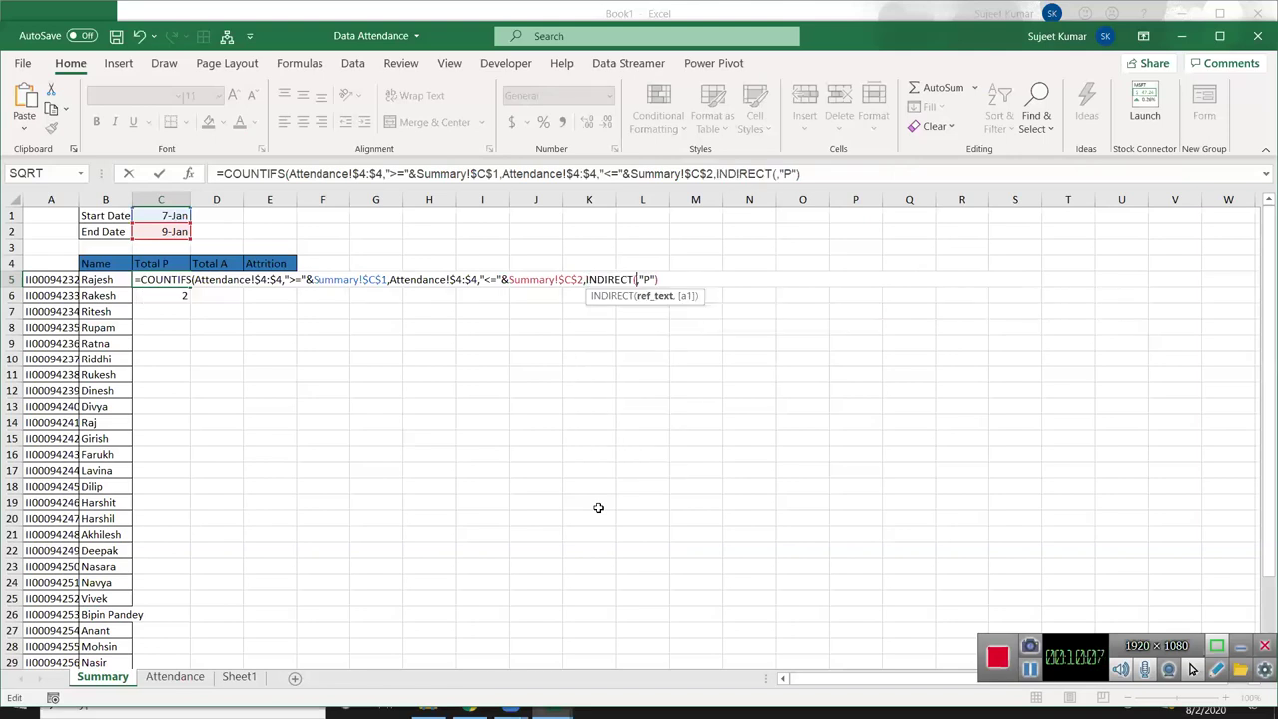
pyautogui.hotkey('ctrl', 'v')
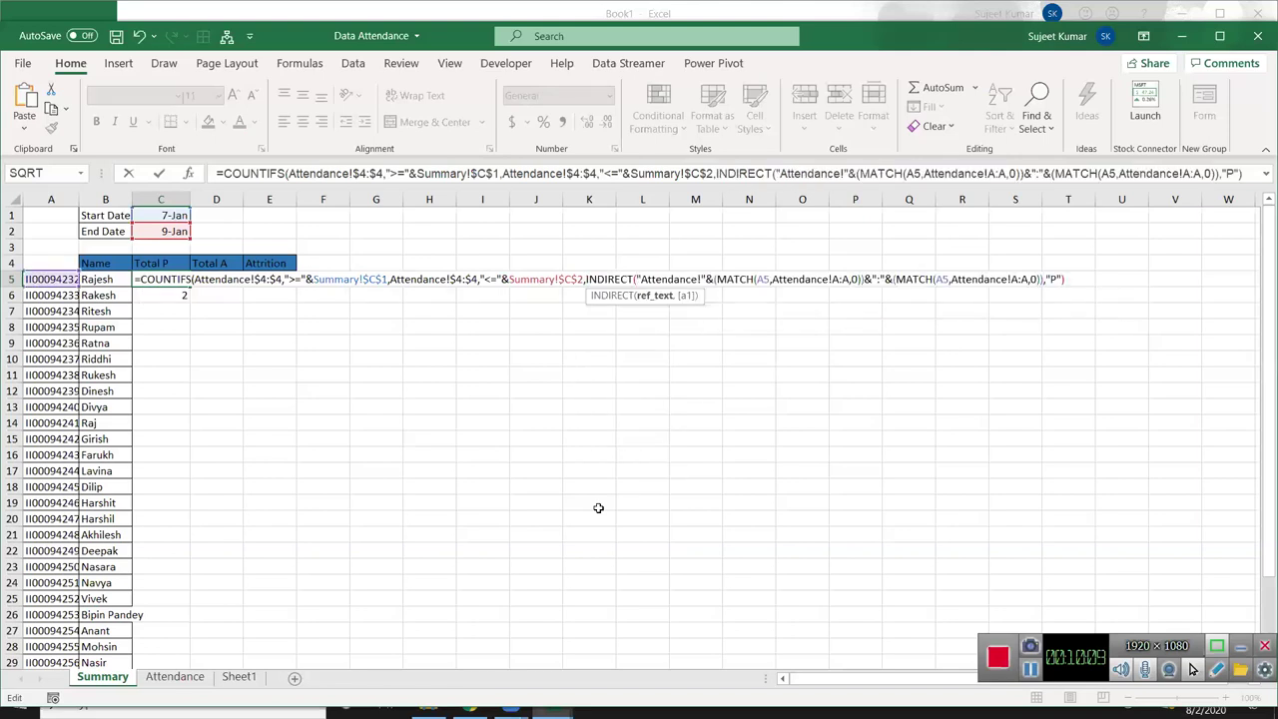
pyautogui.write(')')
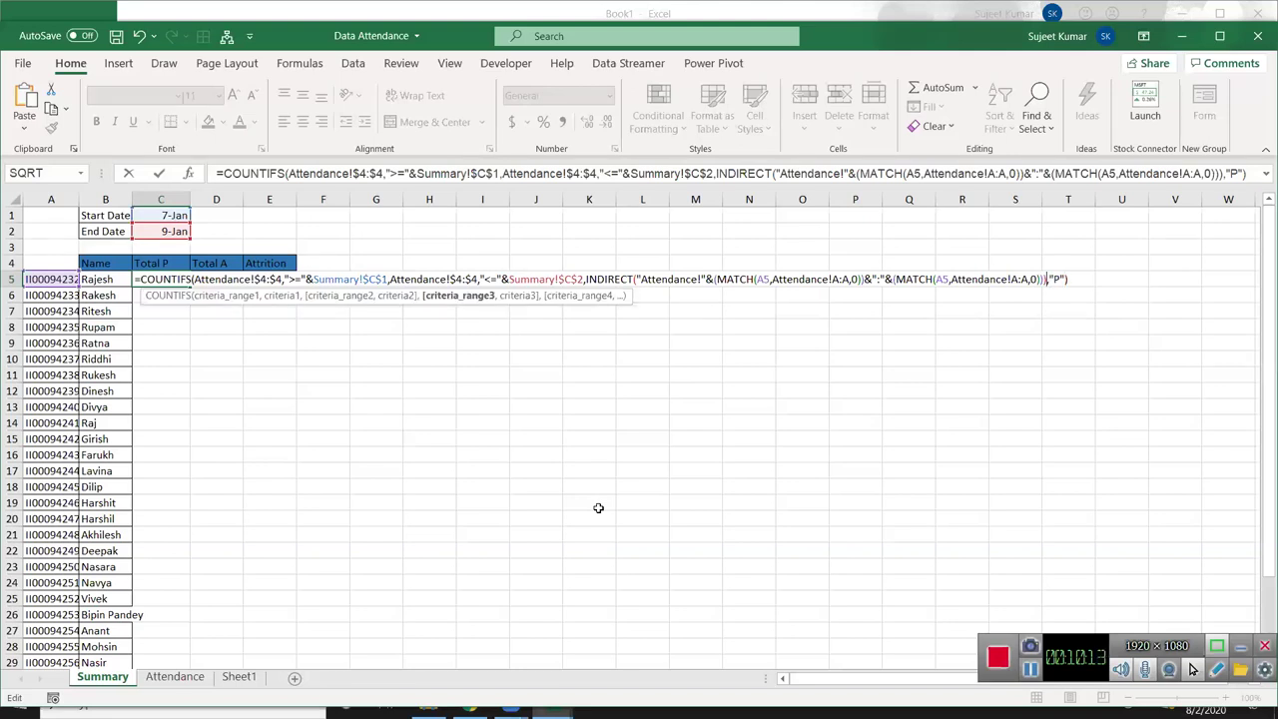
pyautogui.press('Return')
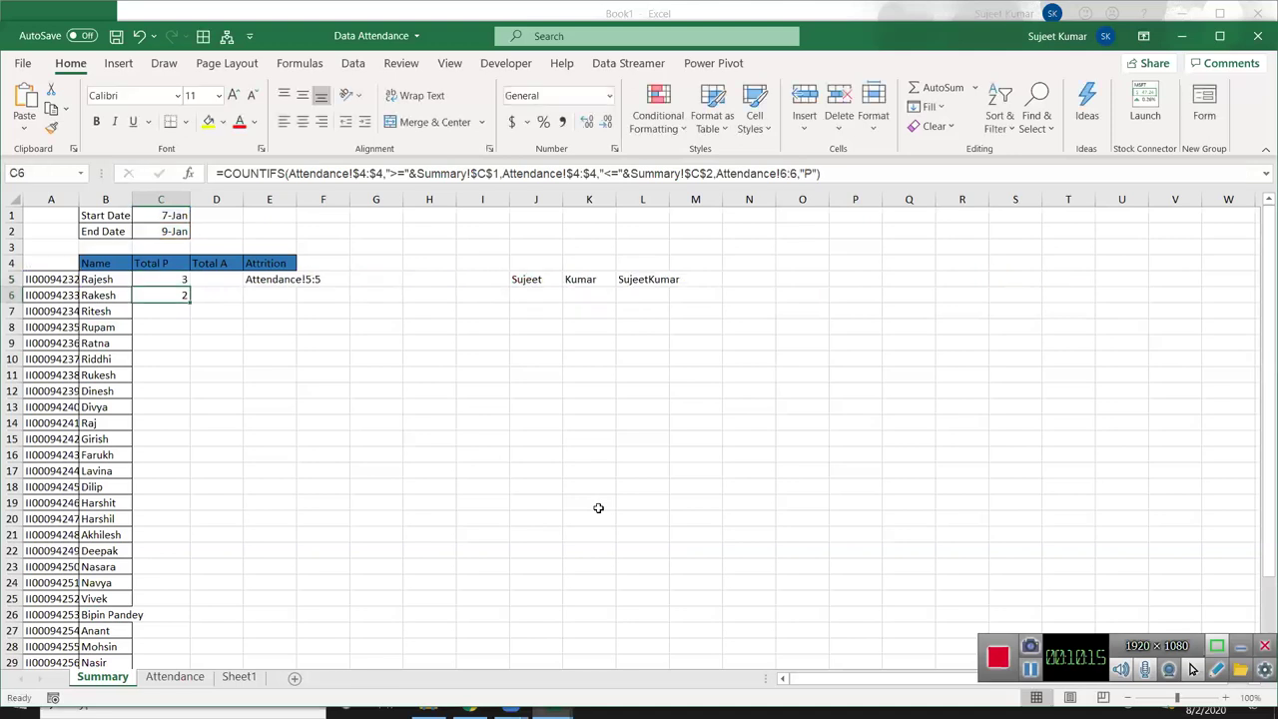
pyautogui.press('Up')
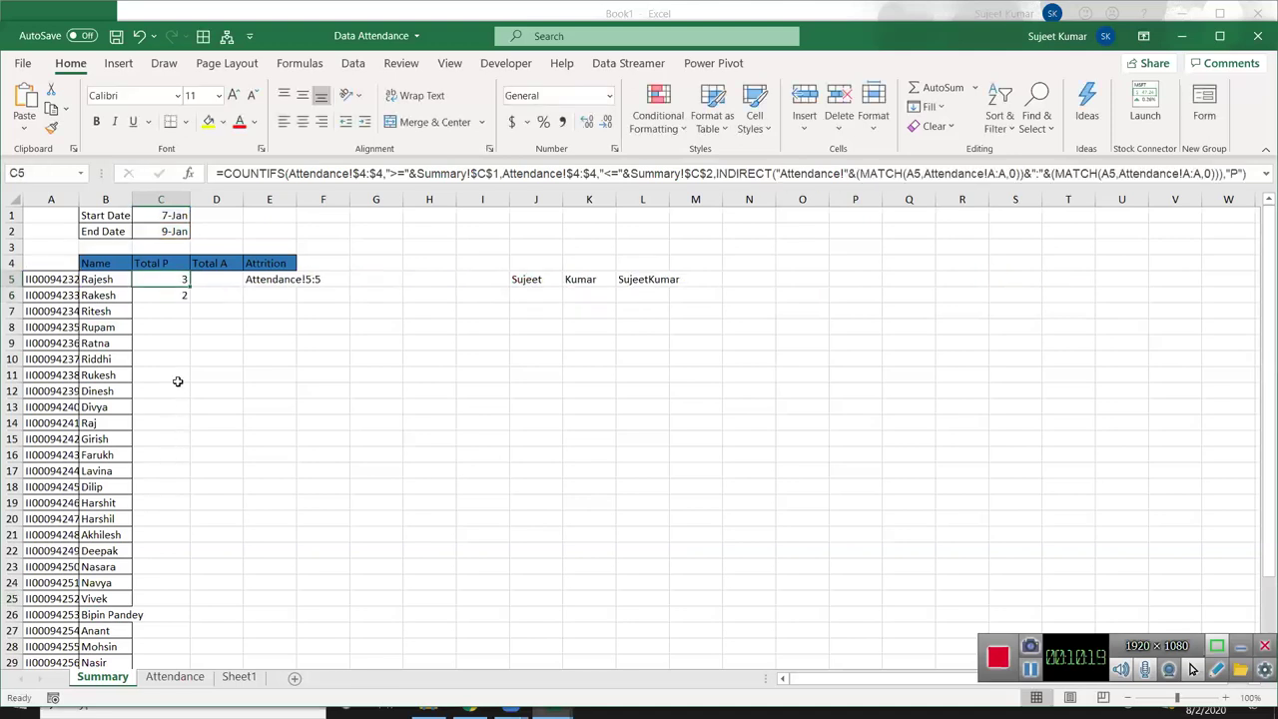
# Step: Review the MATCH lookups inside C5's INDIRECT-based Total P formula and commit it
pyautogui.doubleClick(163, 278)
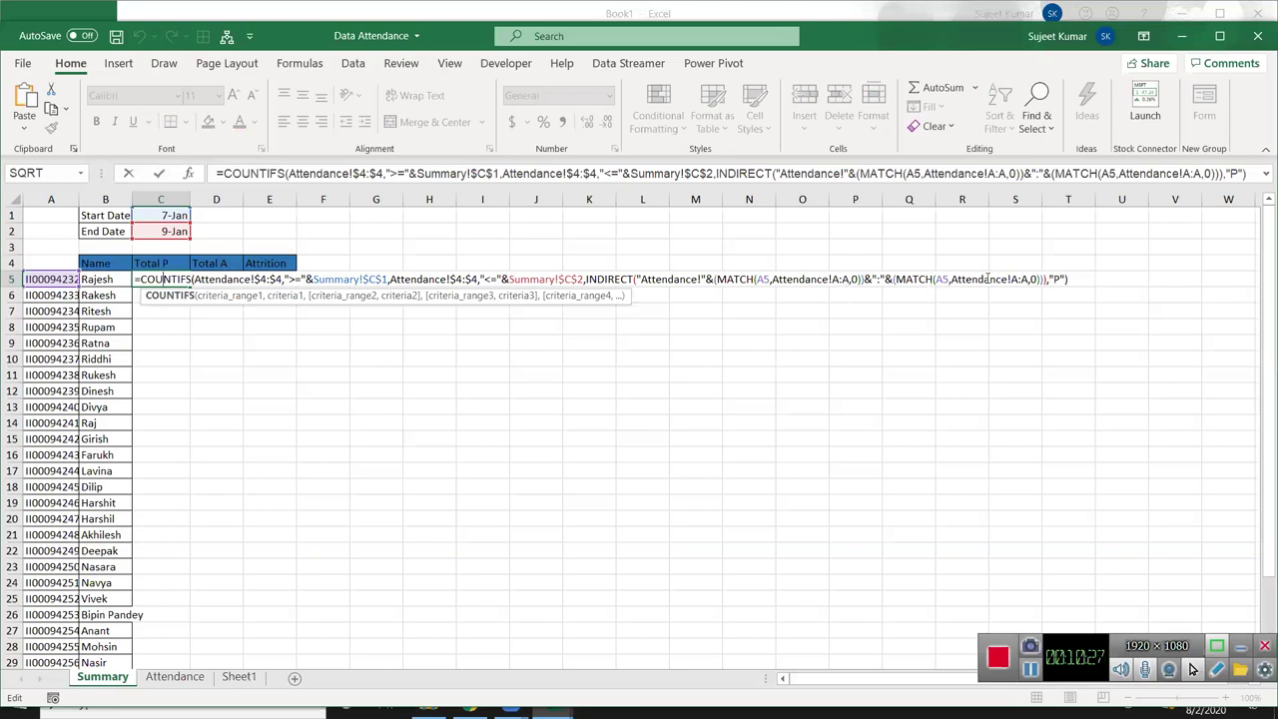
pyautogui.click(936, 279)
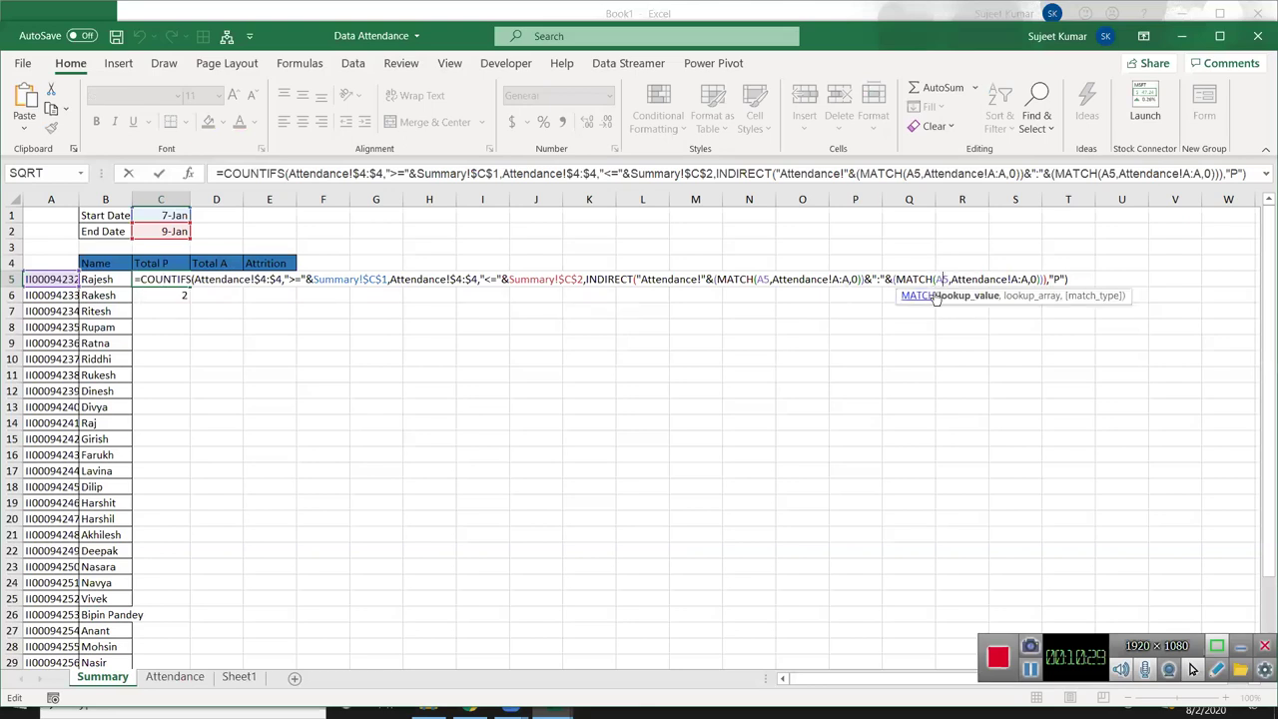
pyautogui.press('Return')
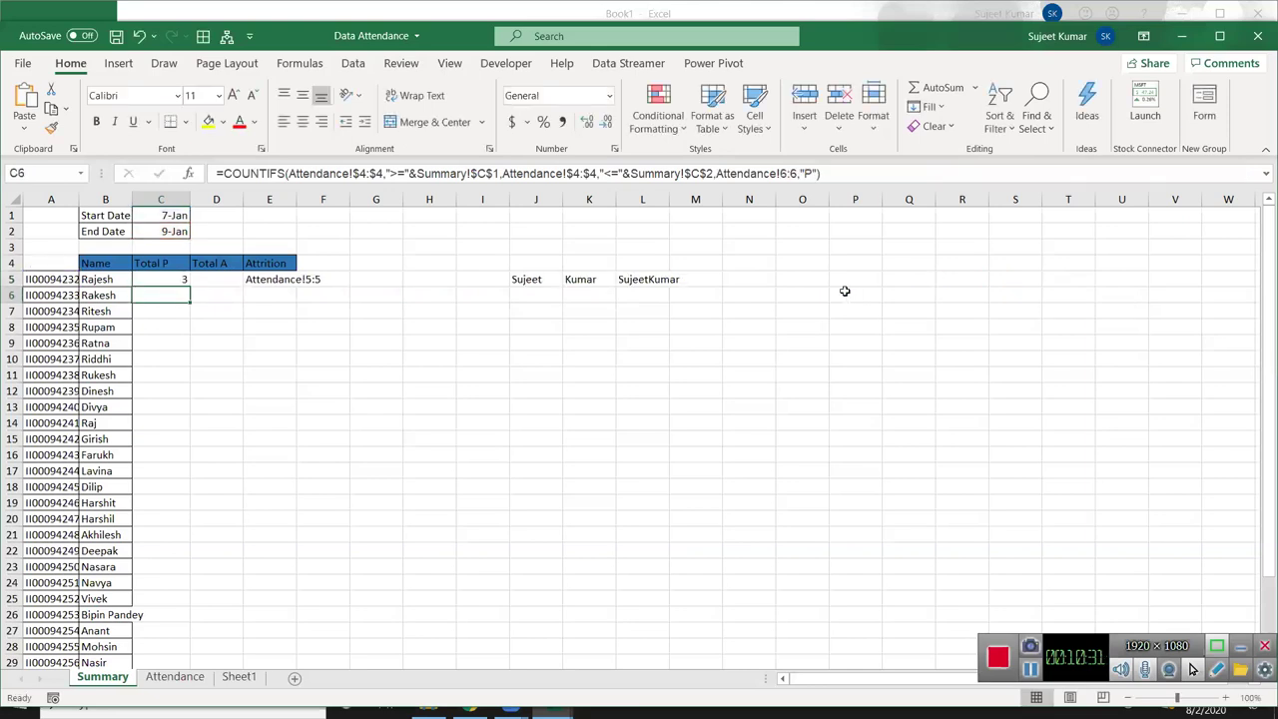
pyautogui.press('Up')
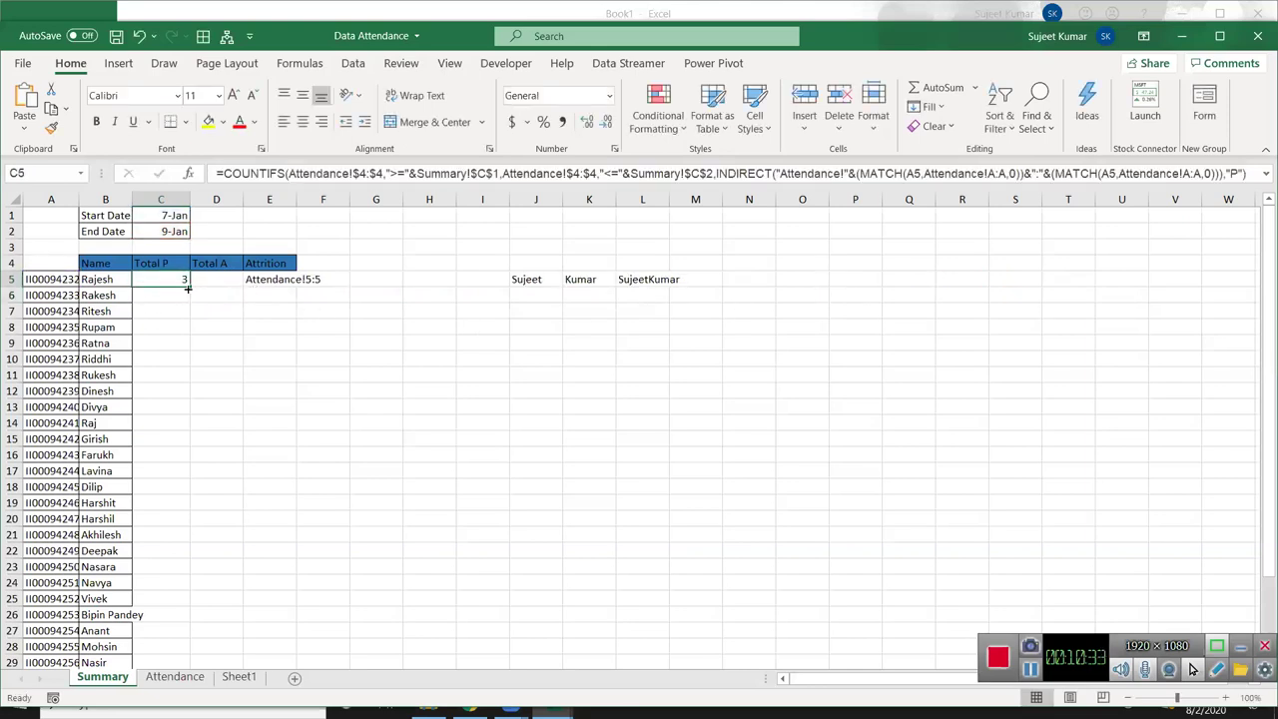
# Step: Fill the Total P formula down column C and check that rows show 2 or 3
pyautogui.doubleClick(188, 287)
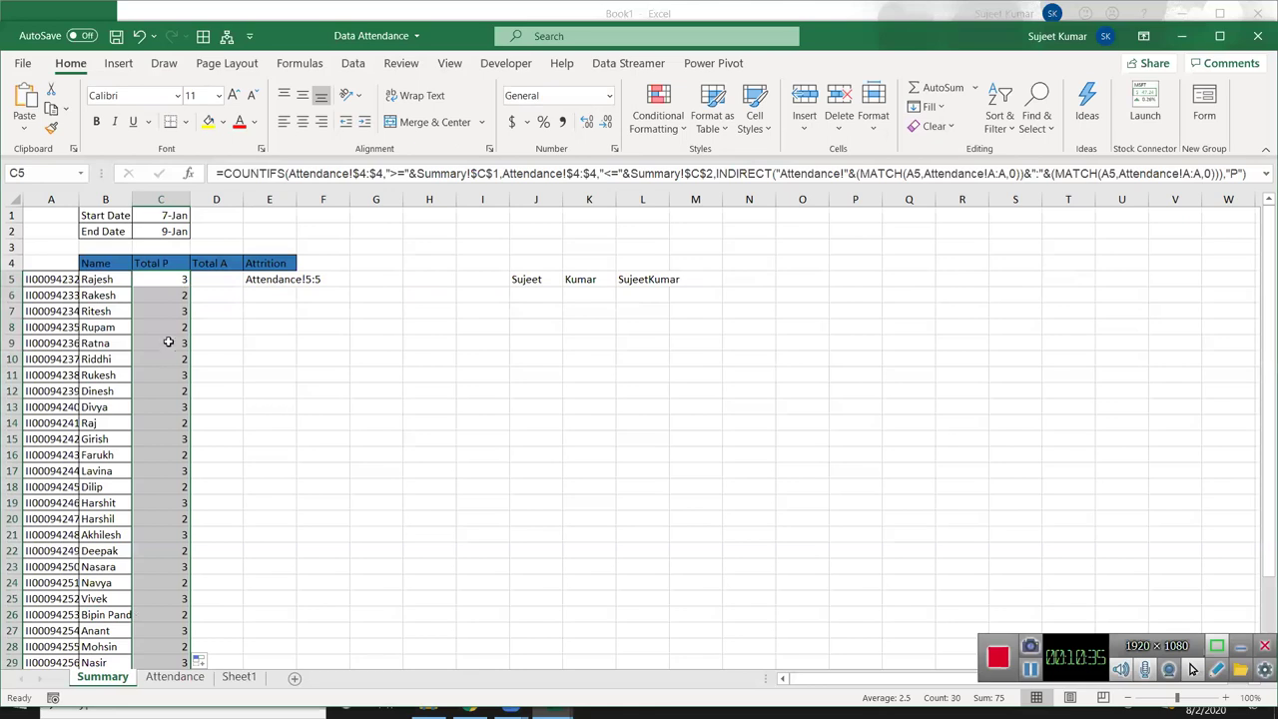
pyautogui.click(165, 330)
pyautogui.scroll(-1, 175, 360)
pyautogui.scroll(-5, 172, 399)
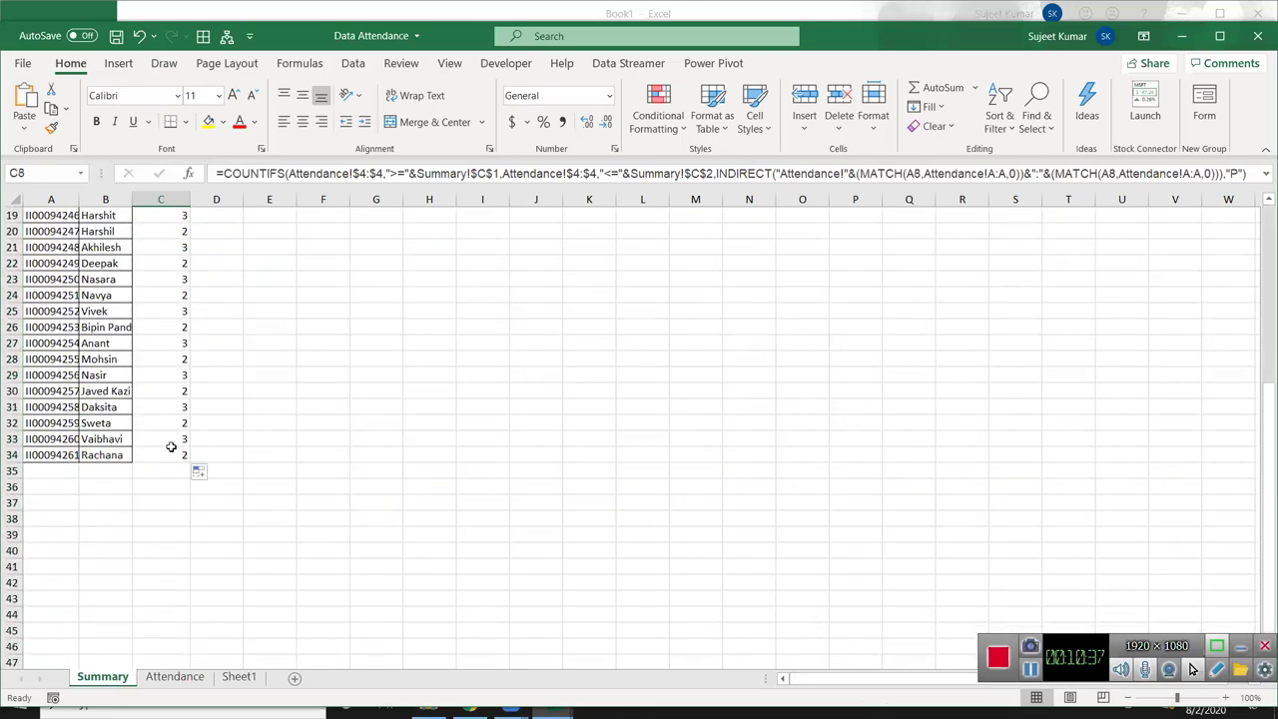
pyautogui.scroll(6, 171, 450)
pyautogui.click(162, 282)
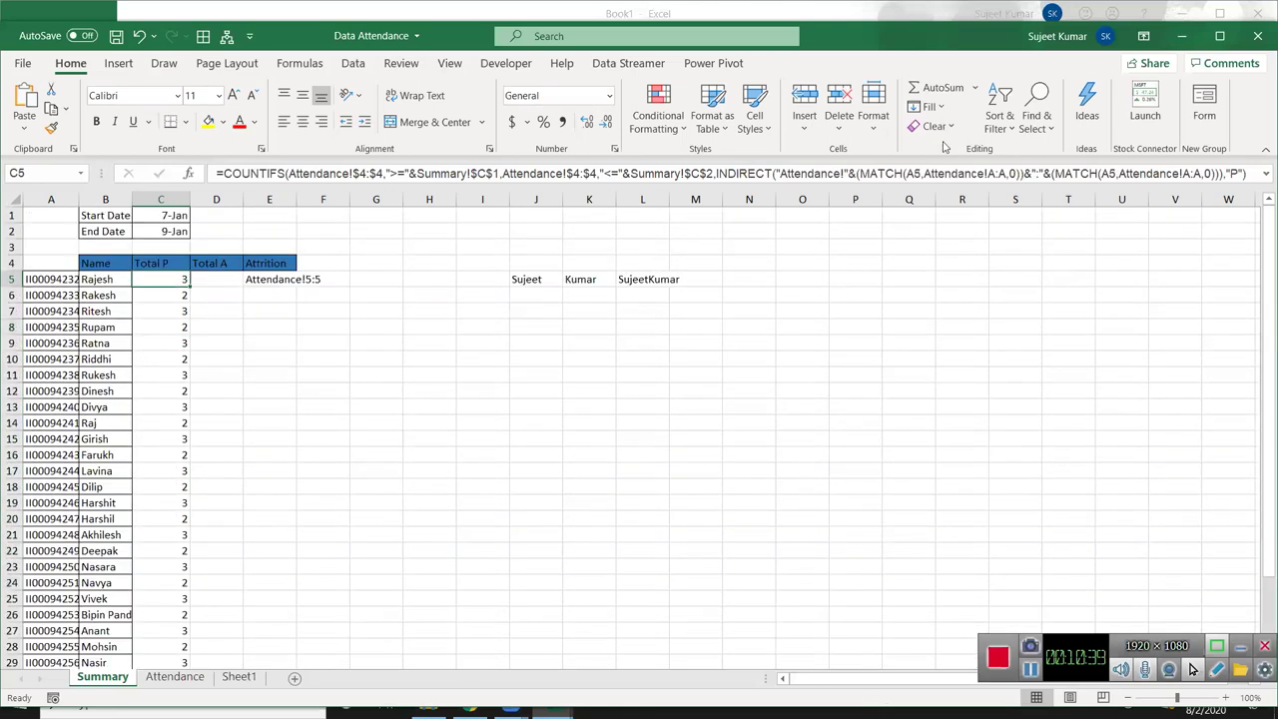
pyautogui.click(939, 174)
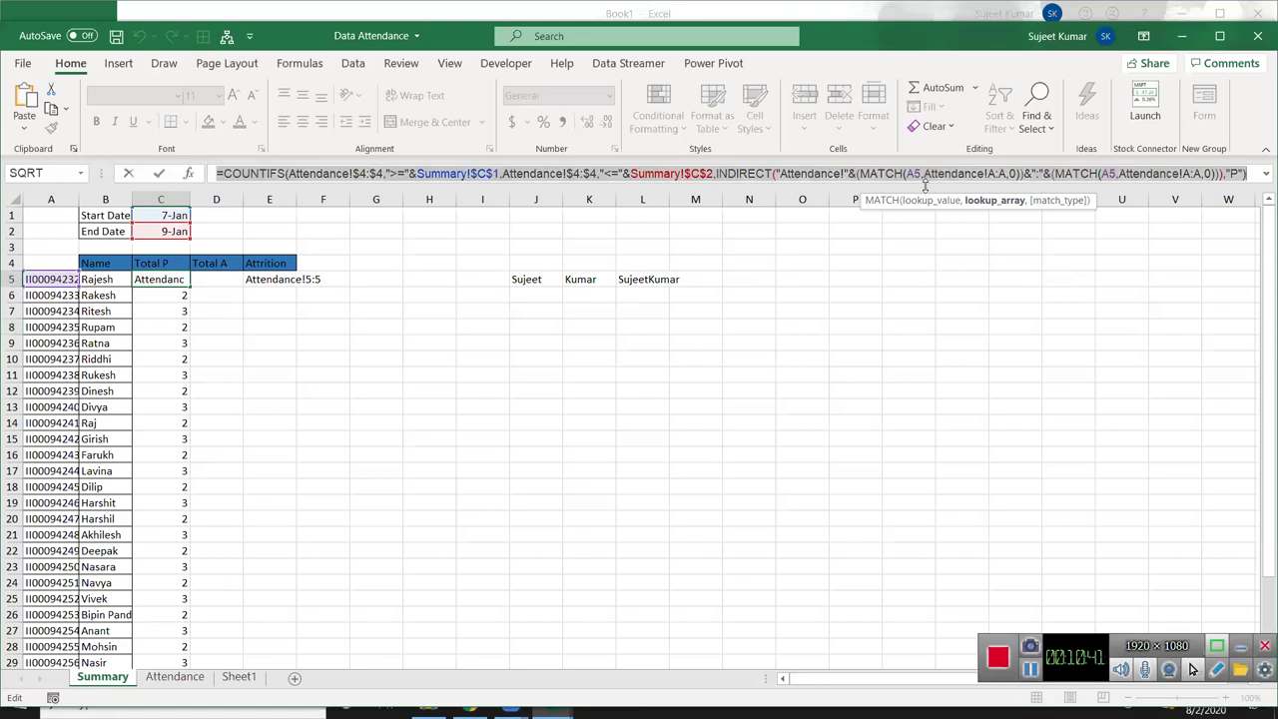
# Step: Paste the copied Total P formula into D5 under Total A
pyautogui.hotkey('ctrl', 'Return')
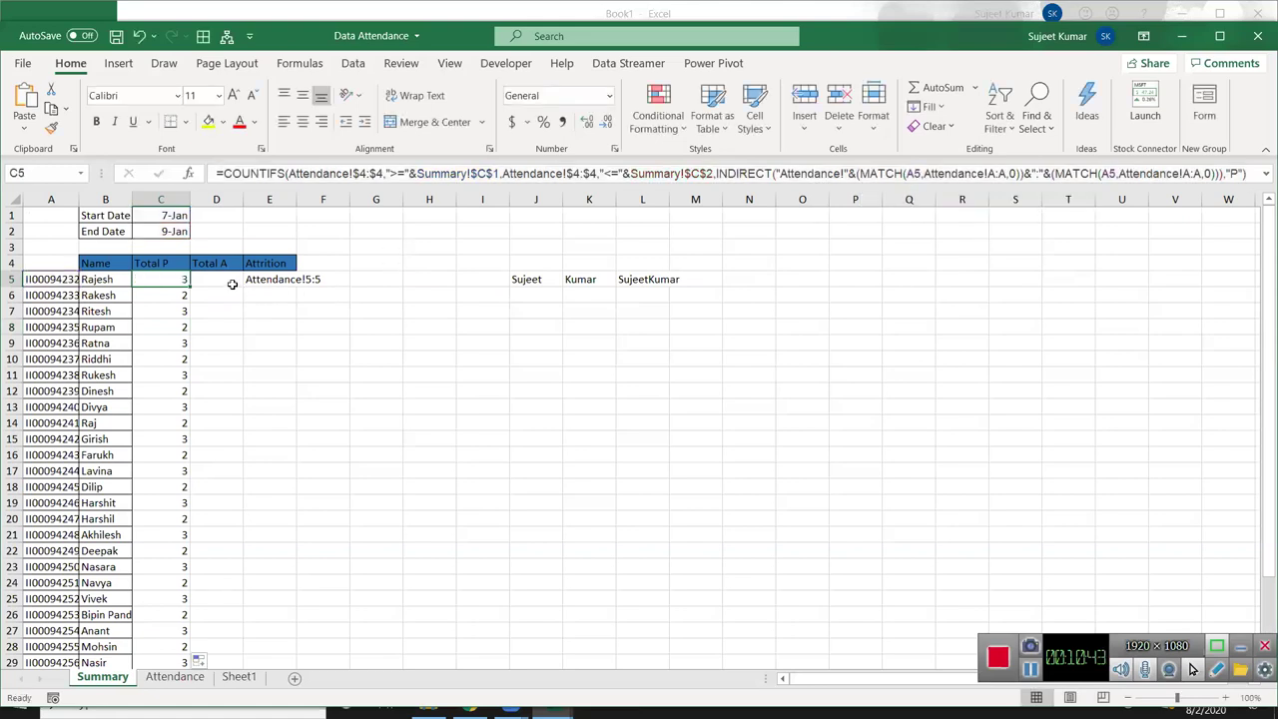
pyautogui.click(223, 279)
pyautogui.doubleClick(222, 279)
pyautogui.write('=COUNTIFS(Attendance!$4:$4,">="&Summary!$C$1,Attendance!$4:$4,"<="&Summary!$C$2,INDIRECT("Attendance!"&(MATCH(A5,Attendance!A:A,0))&":"&(MATCH(A5,Attendance!A:A,0))),"P")')
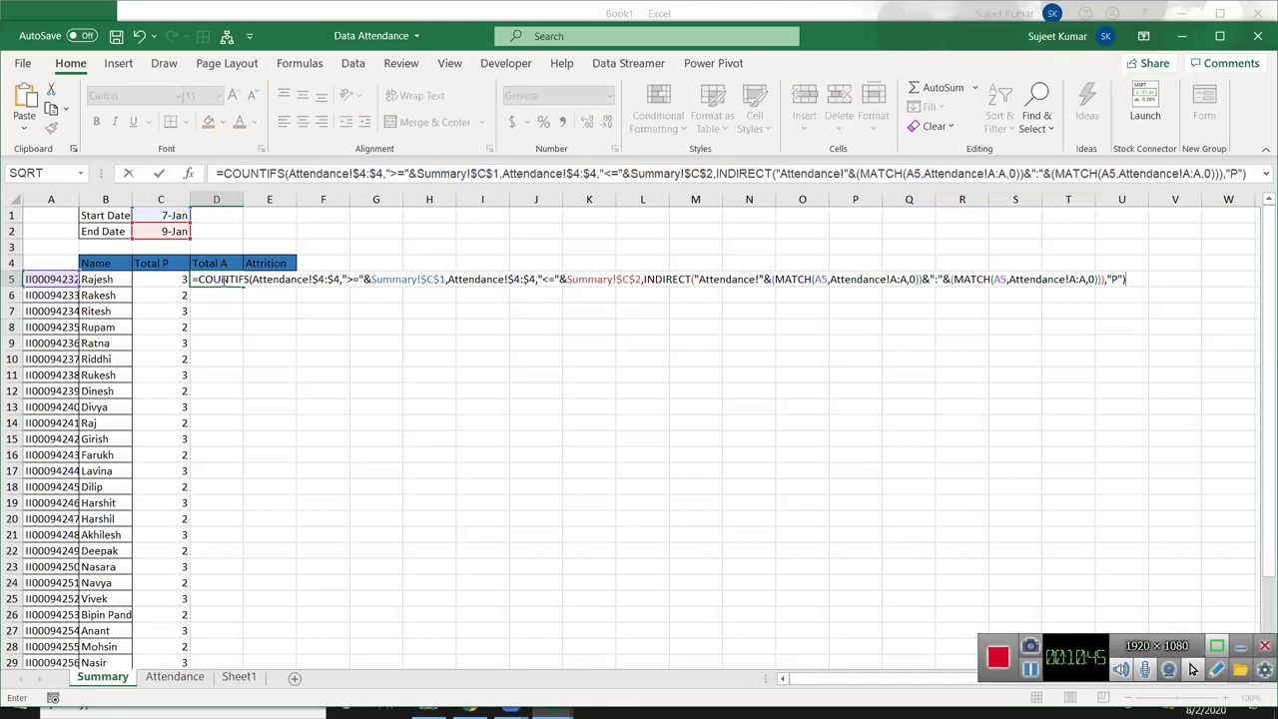
pyautogui.press('Return')
# Step: Change D5's last criterion from "P" to "A" and fill it down column D
pyautogui.click(225, 278)
pyautogui.doubleClick(223, 279)
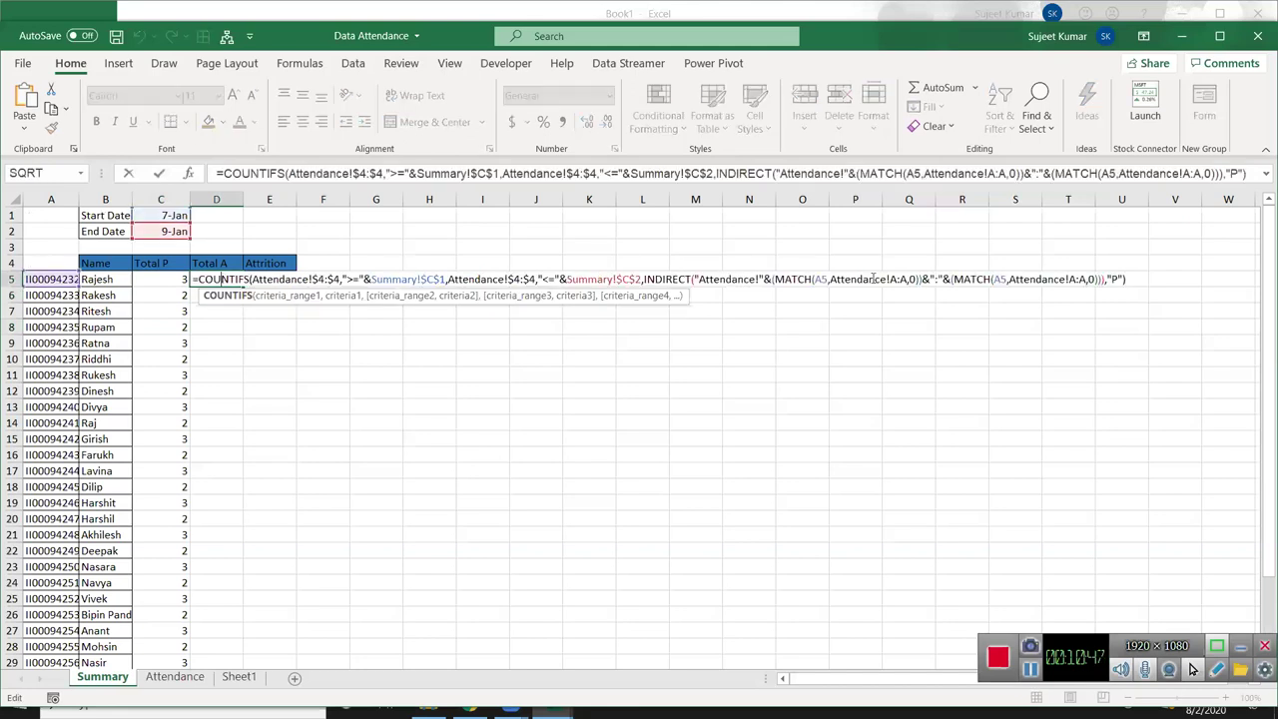
pyautogui.click(1115, 279)
pyautogui.press('BackSpace')
pyautogui.write('A')
pyautogui.press('Return')
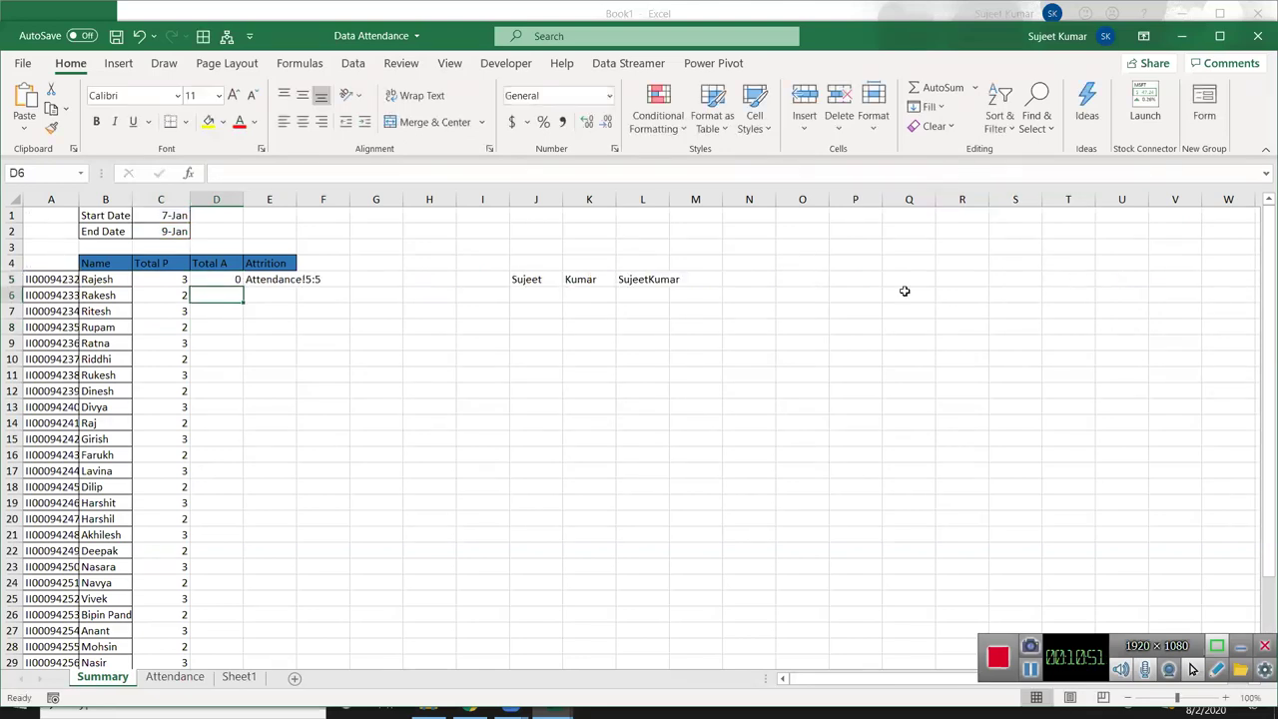
pyautogui.click(231, 278)
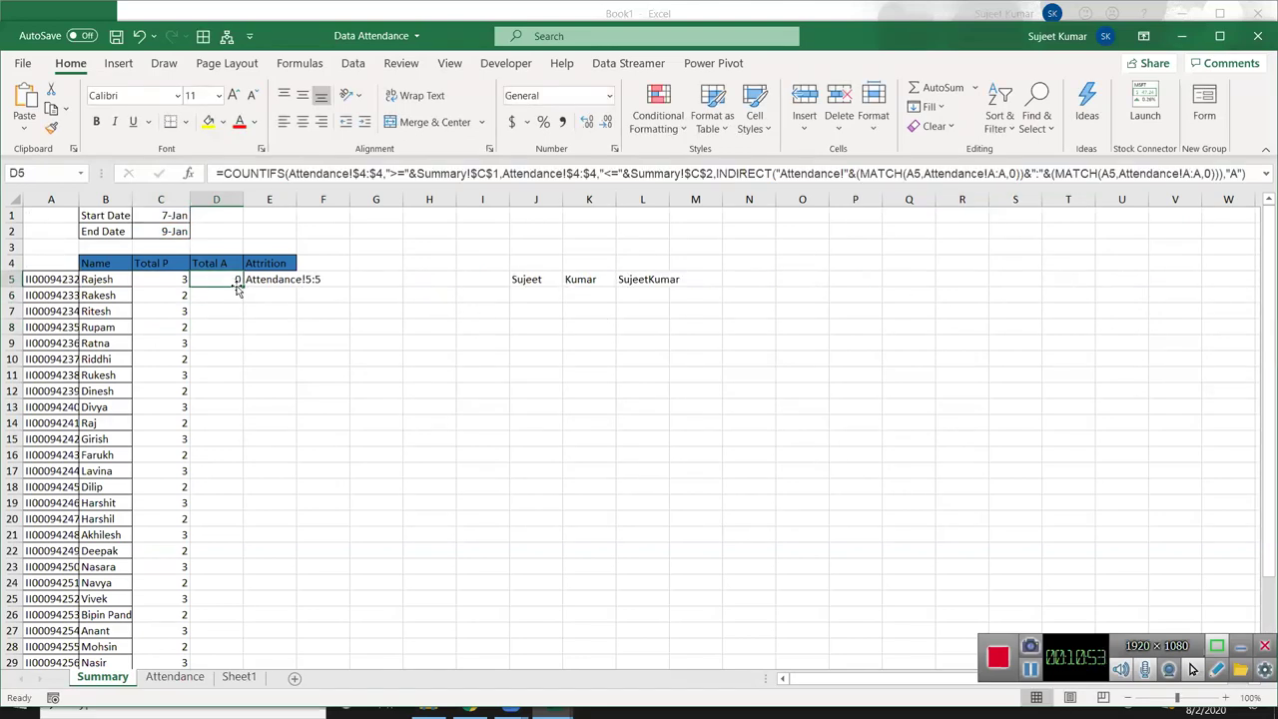
pyautogui.doubleClick(243, 286)
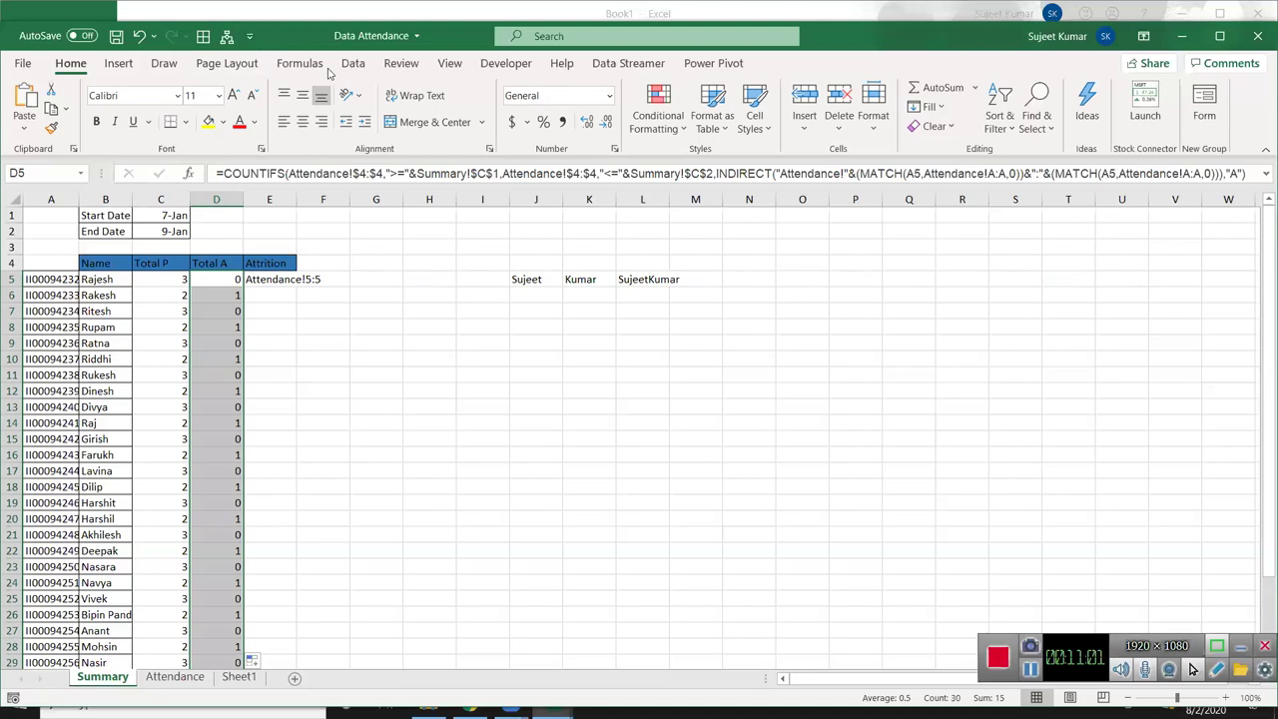
pyautogui.hotkey('ctrl', 's')
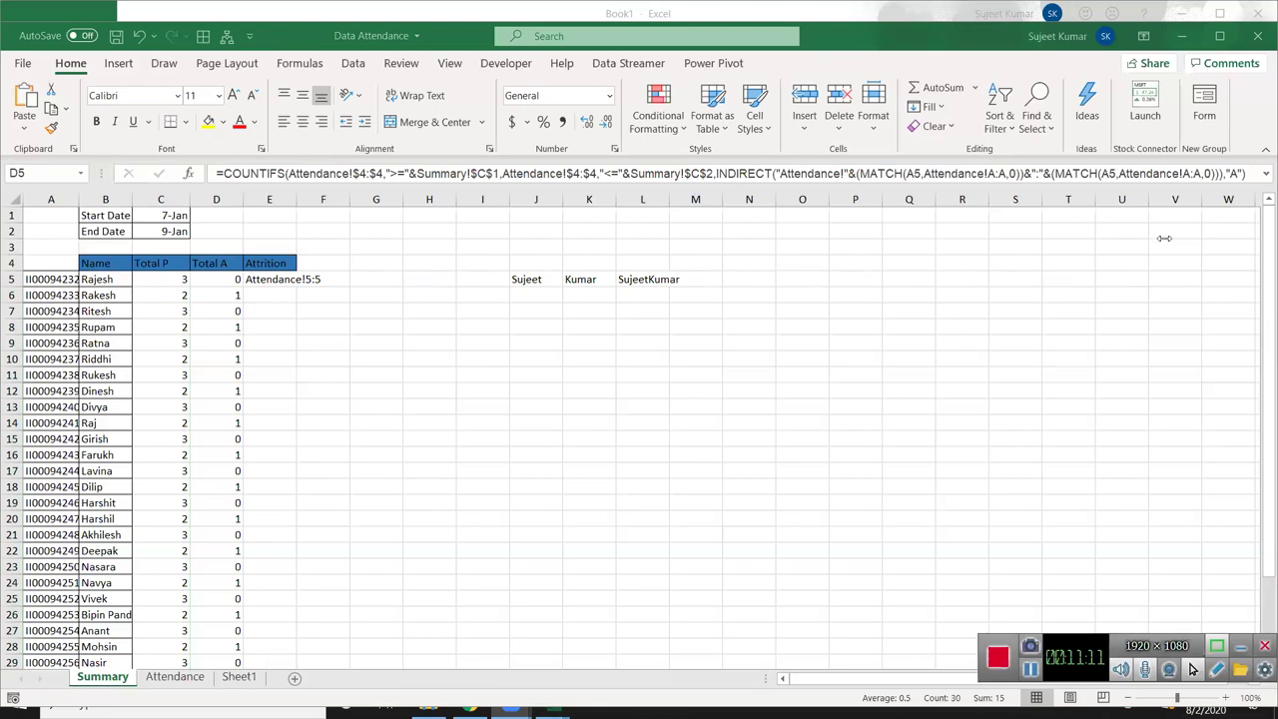
# Step: Select the Total P cell C5 and bring up the Formulas ribbon for auditing
pyautogui.click(225, 280)
pyautogui.click(167, 279)
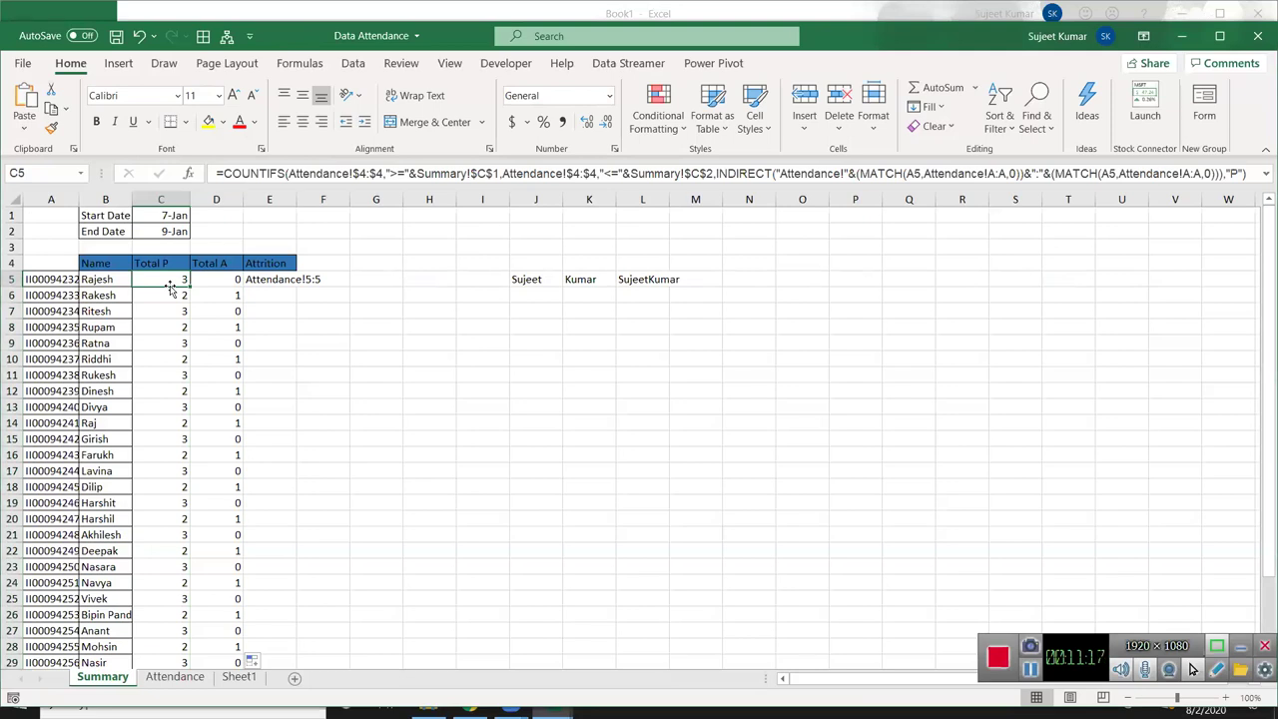
pyautogui.click(230, 63)
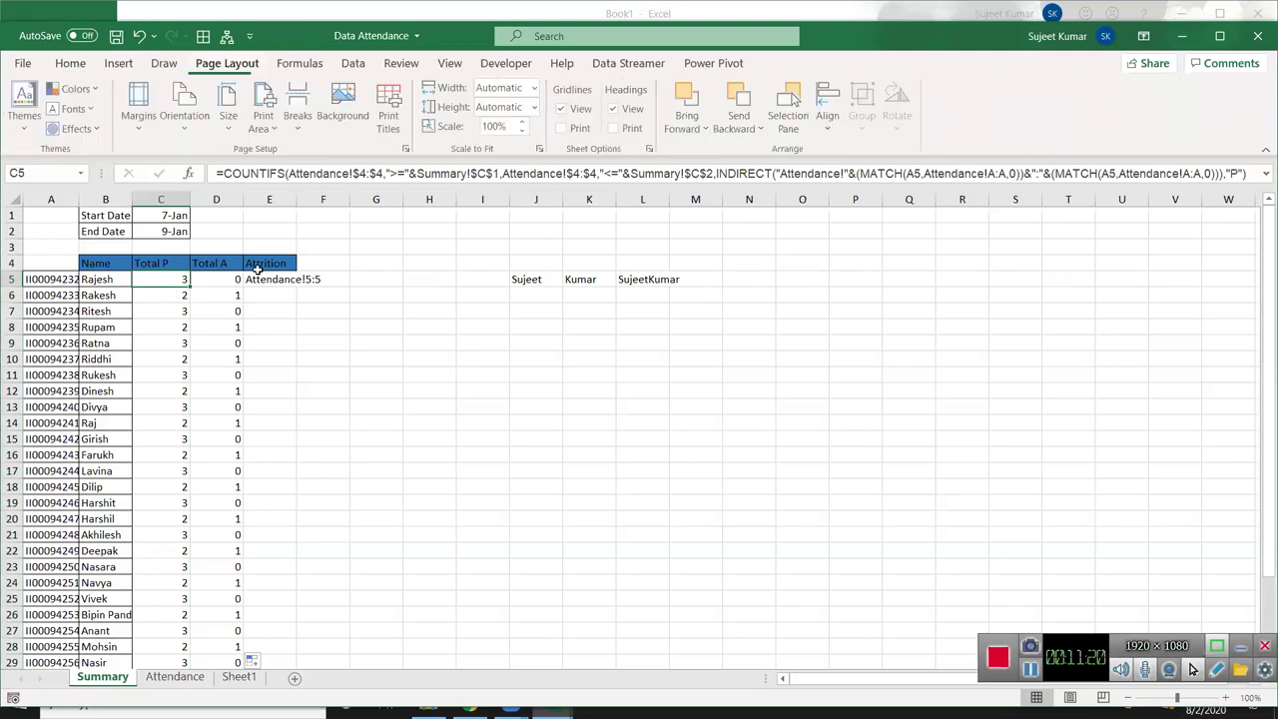
pyautogui.click(299, 63)
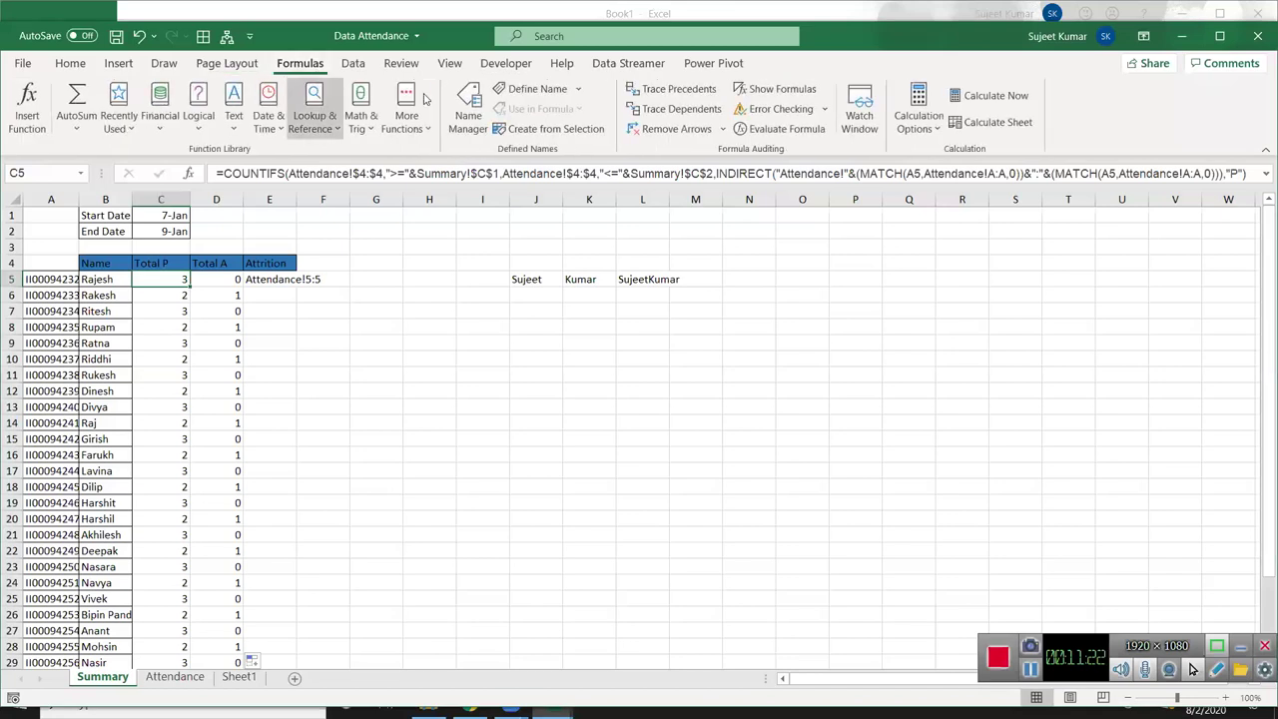
pyautogui.click(787, 128)
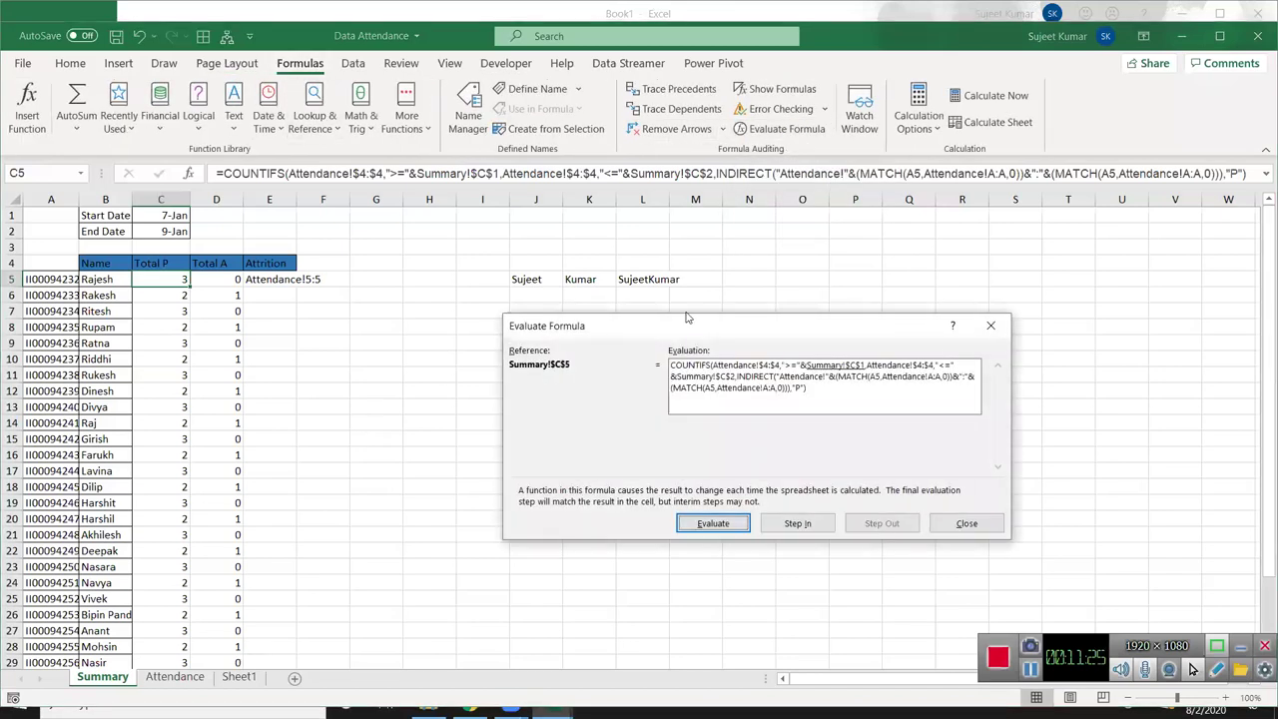
pyautogui.moveTo(665, 338); pyautogui.dragTo(400, 337)
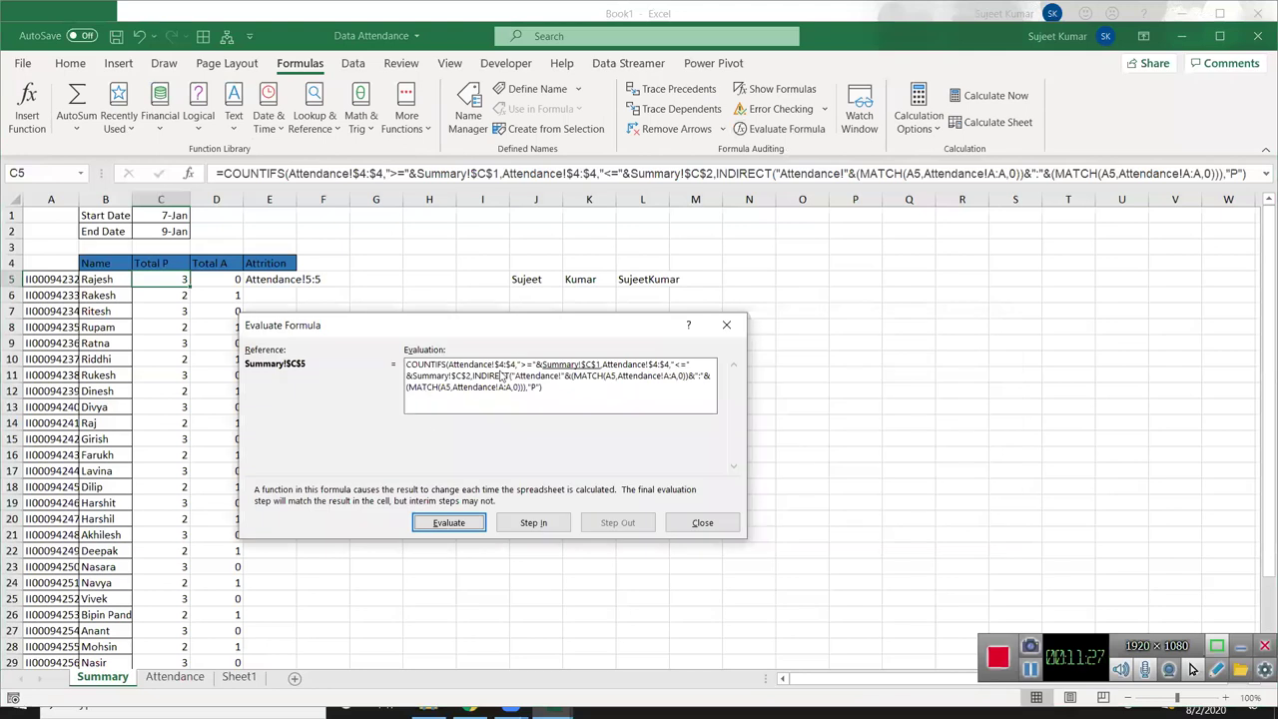
pyautogui.click(469, 523)
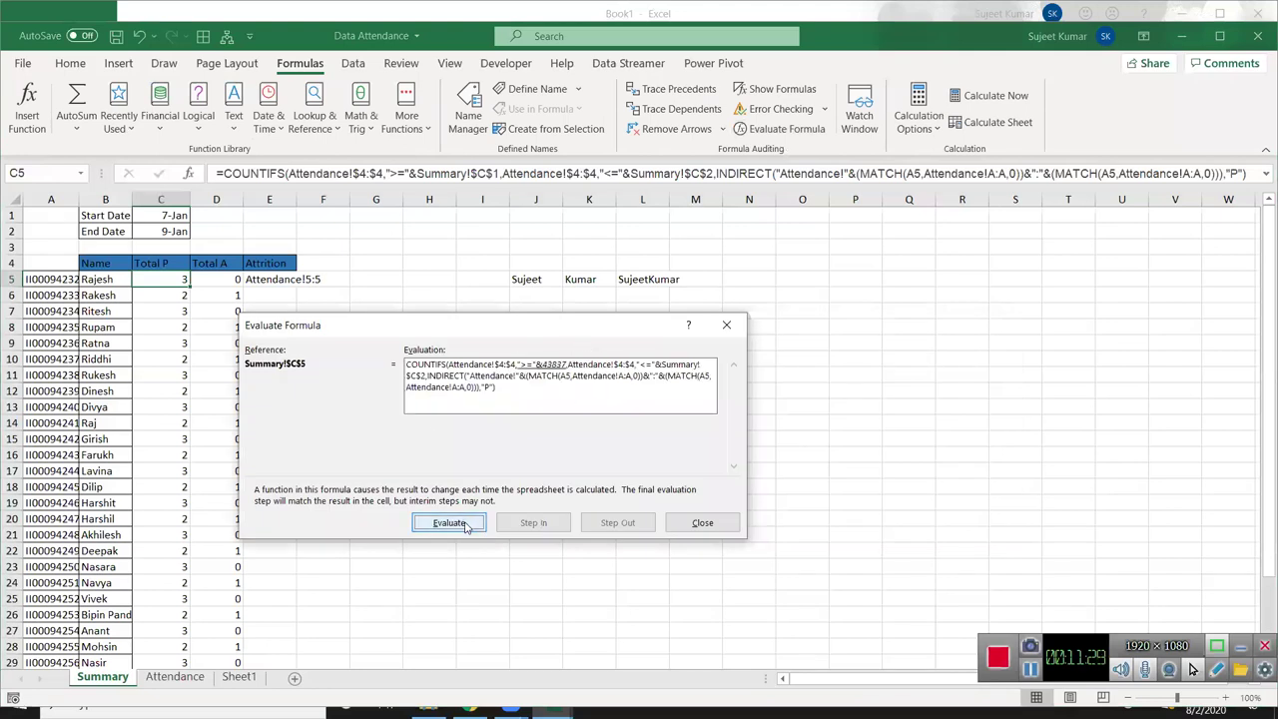
pyautogui.press('Return')
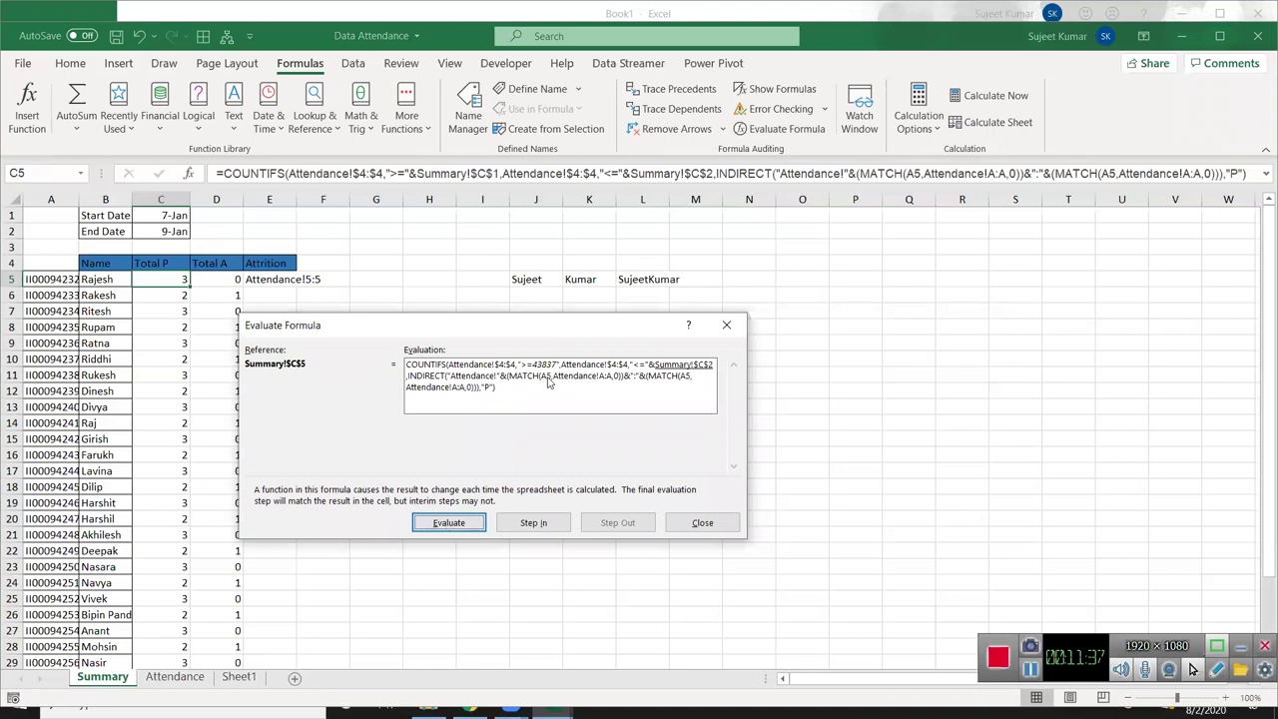
pyautogui.click(458, 525)
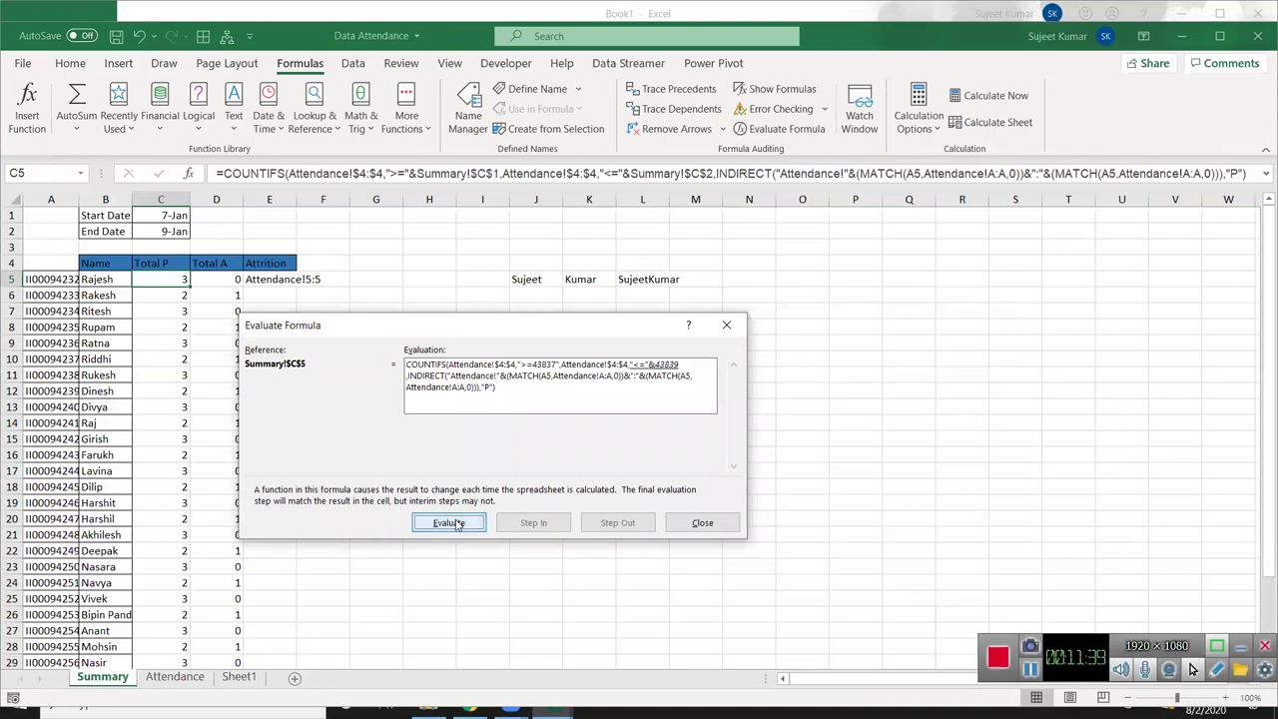
pyautogui.click(458, 524)
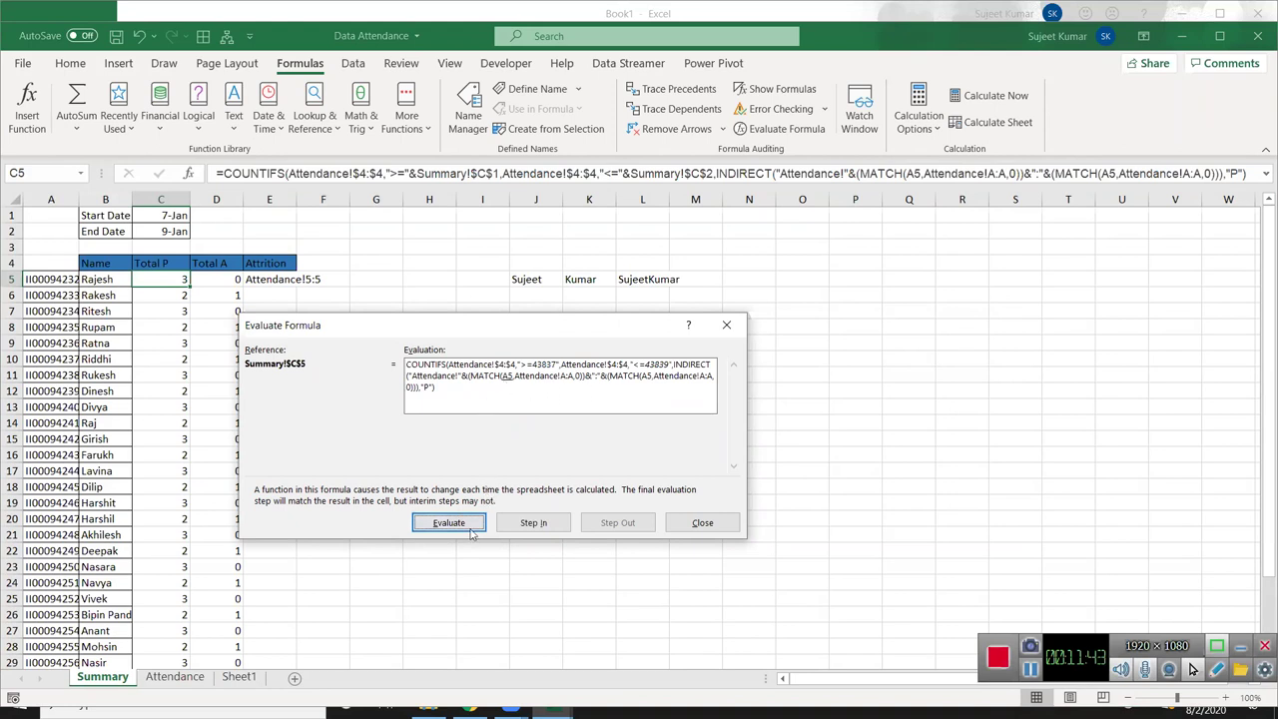
pyautogui.click(460, 528)
pyautogui.click(460, 528)
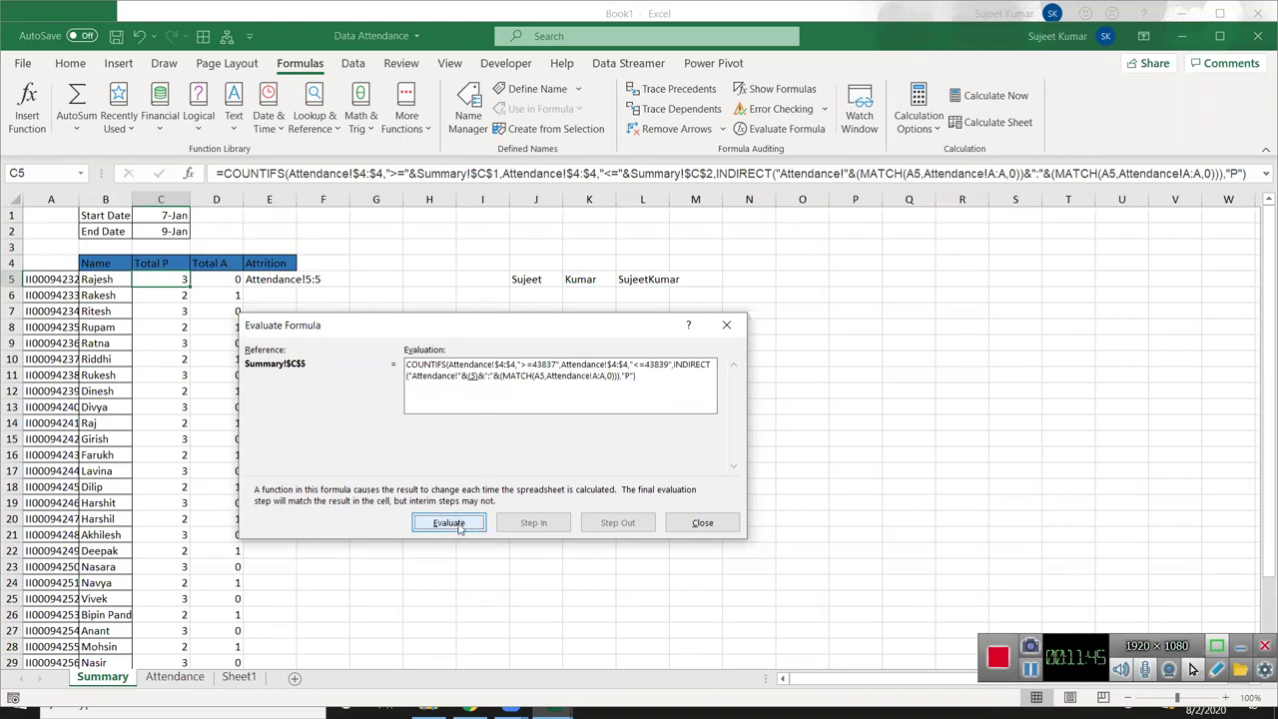
pyautogui.click(460, 528)
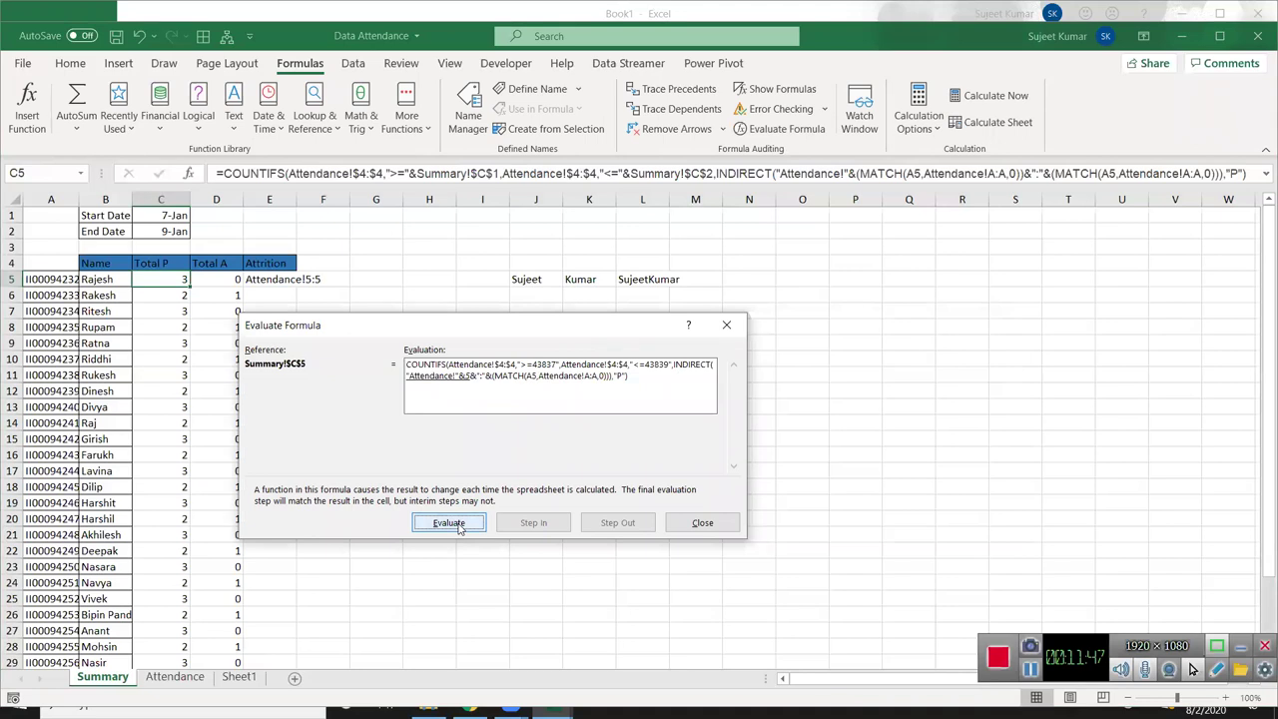
pyautogui.click(459, 528)
pyautogui.click(459, 528)
pyautogui.click(460, 528)
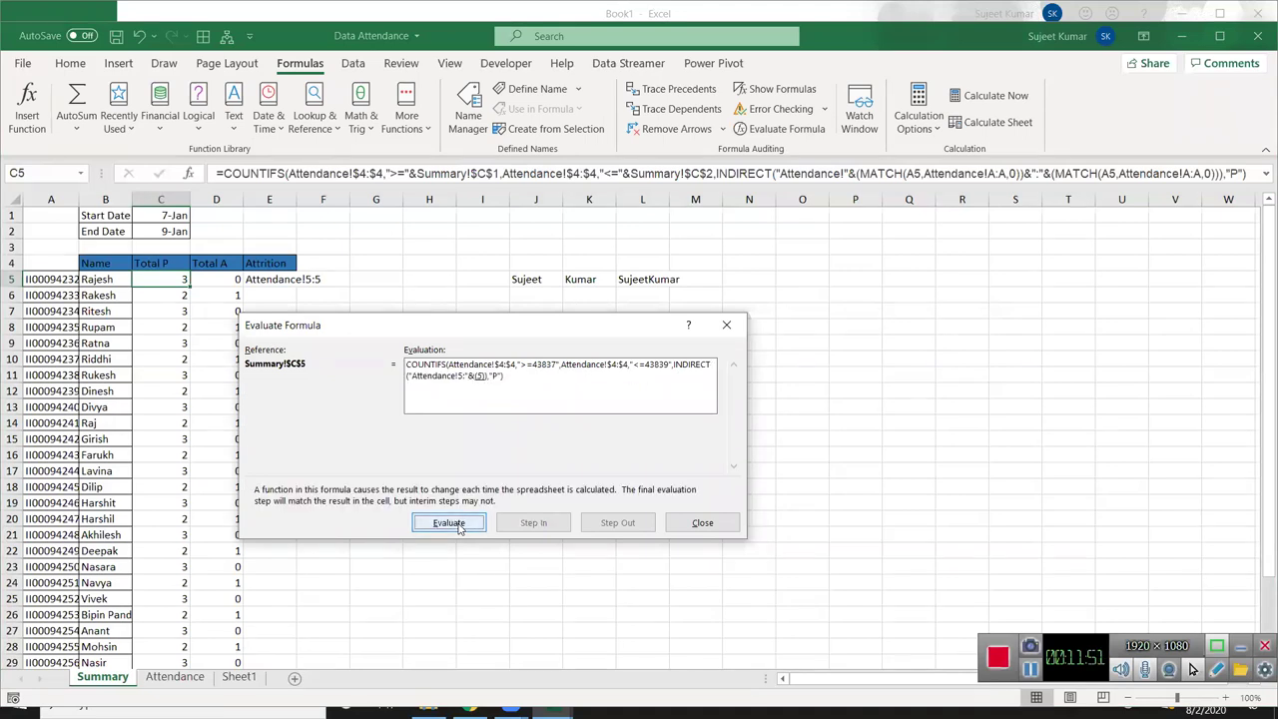
pyautogui.click(454, 526)
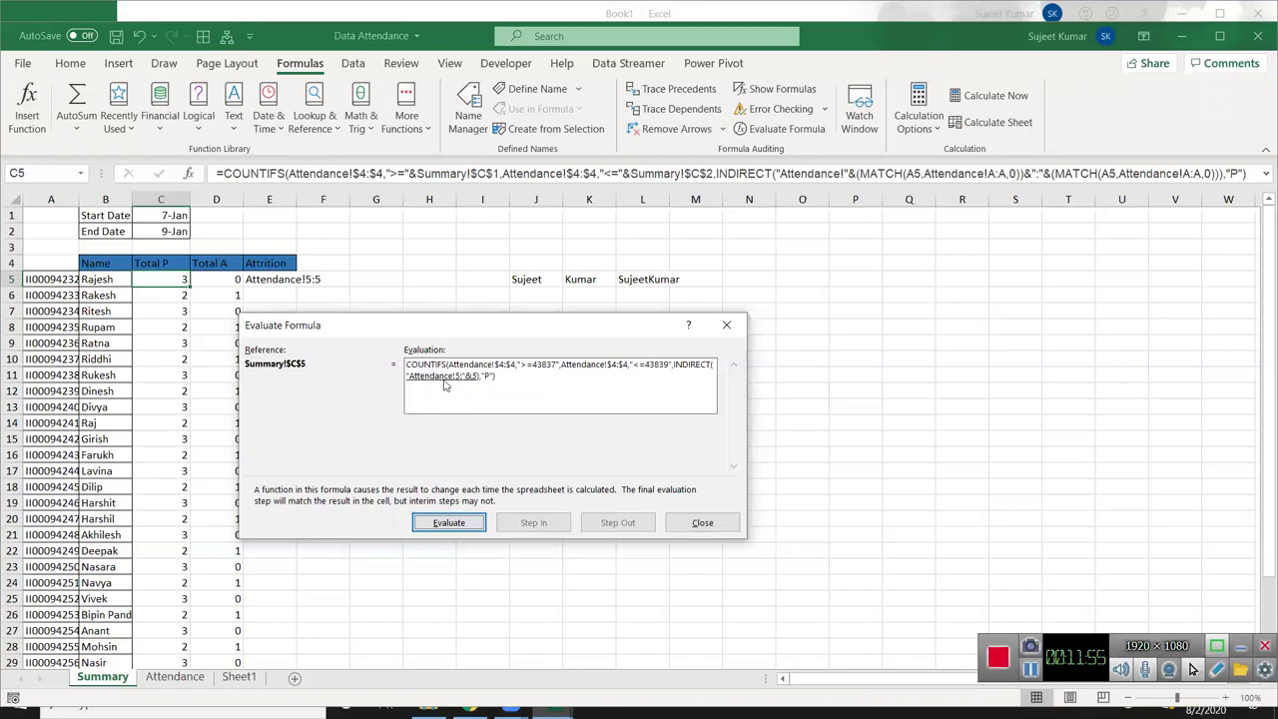
pyautogui.click(444, 527)
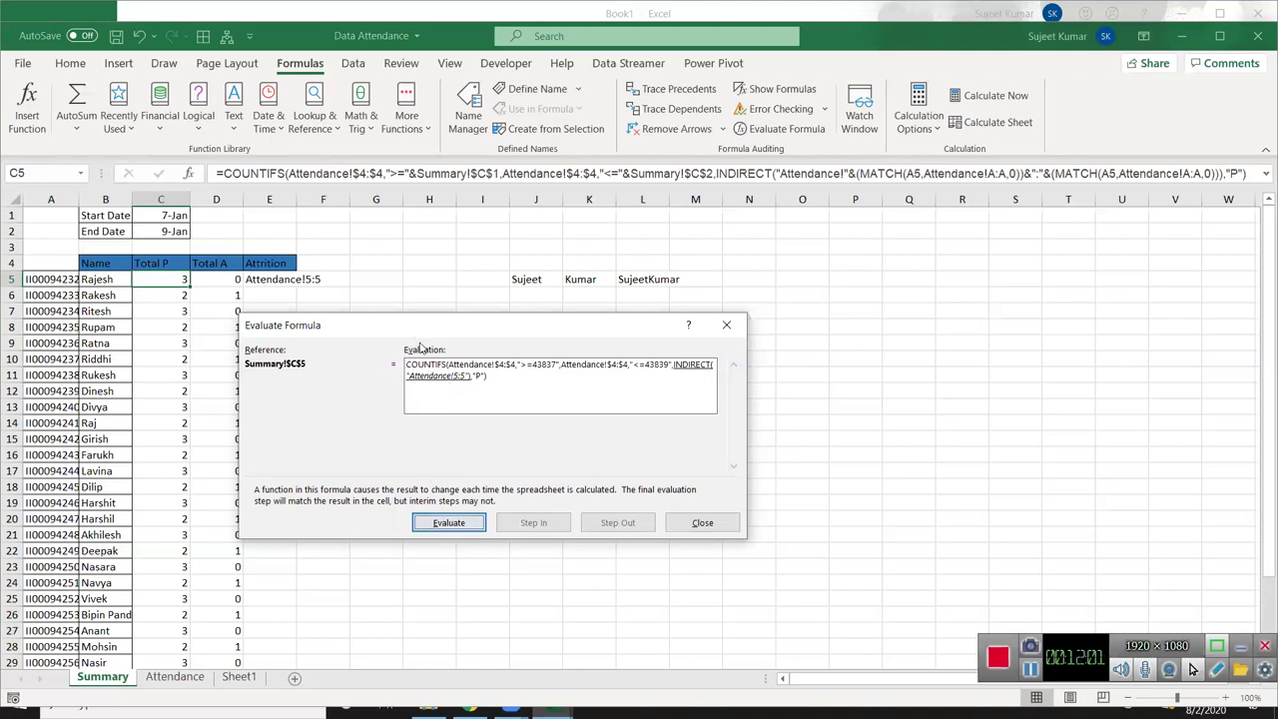
pyautogui.moveTo(417, 331); pyautogui.dragTo(444, 388)
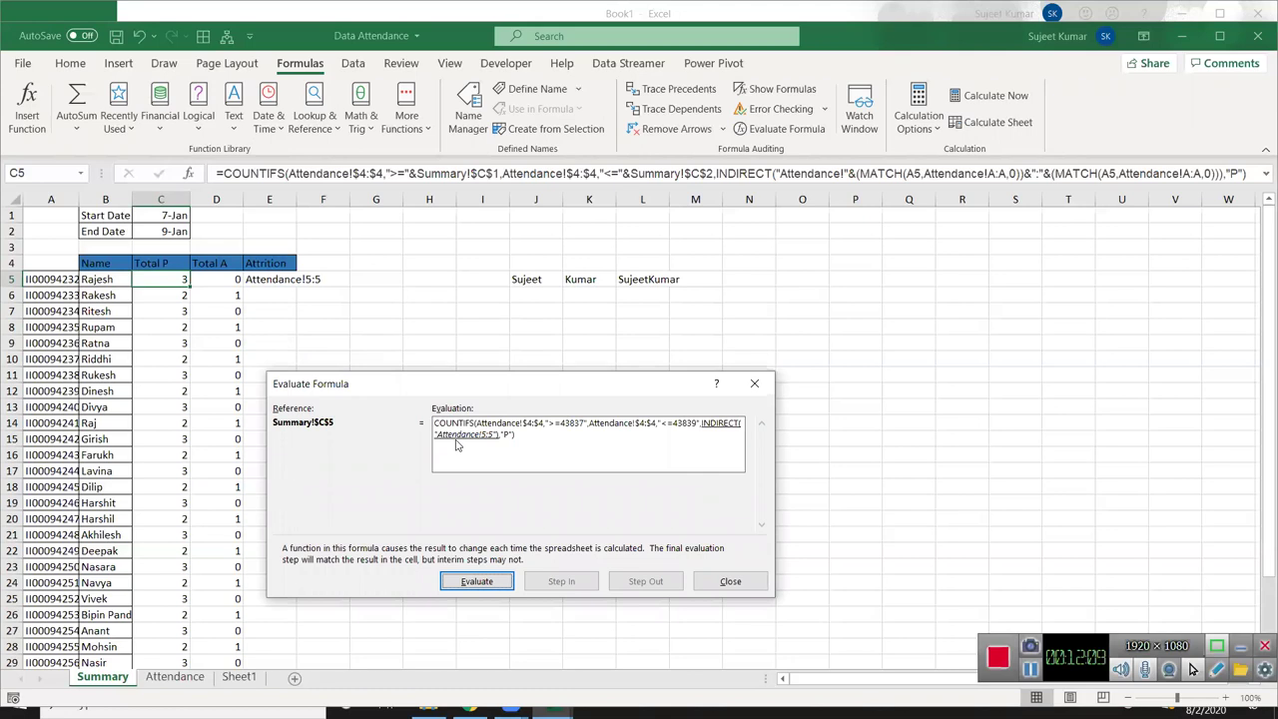
pyautogui.click(476, 583)
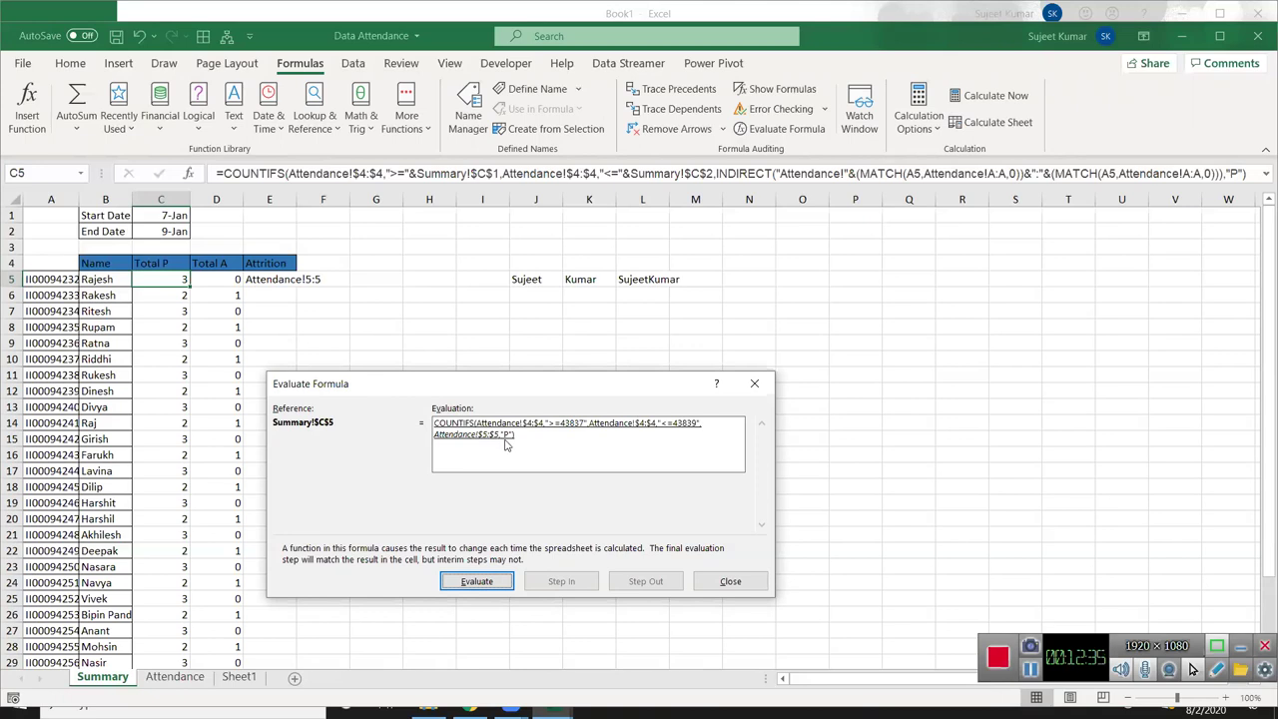
pyautogui.click(497, 585)
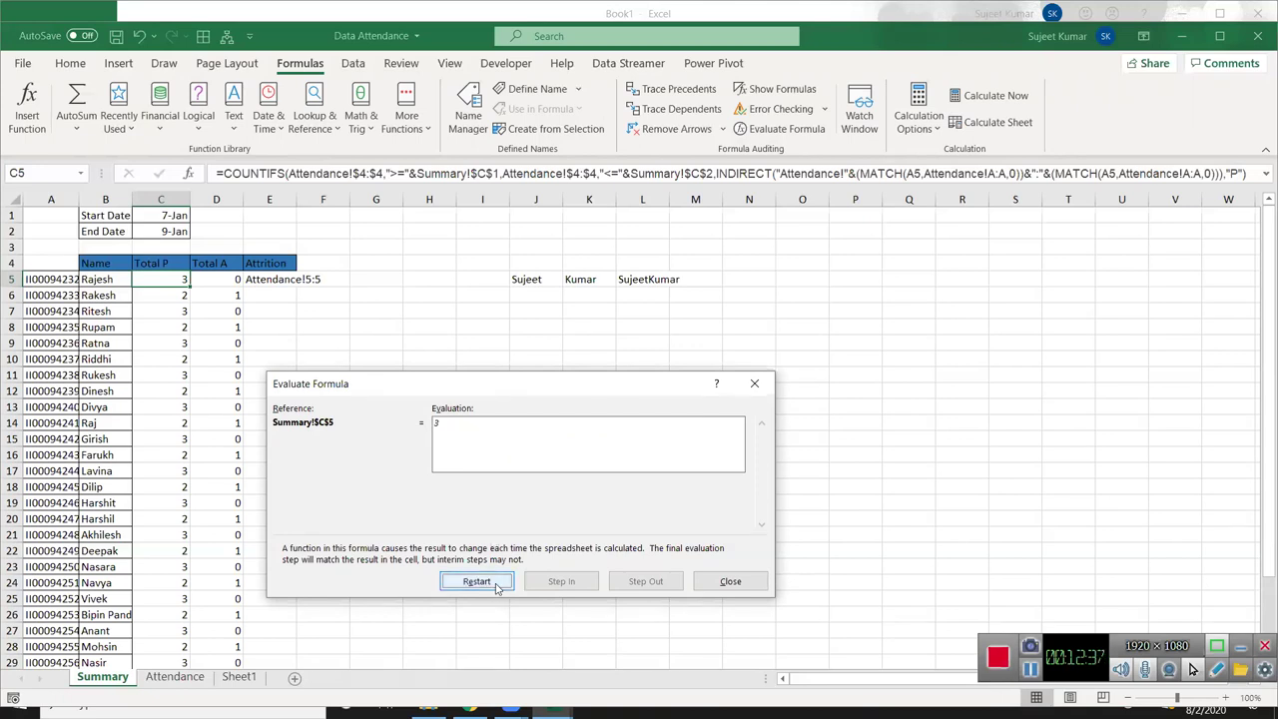
pyautogui.click(730, 582)
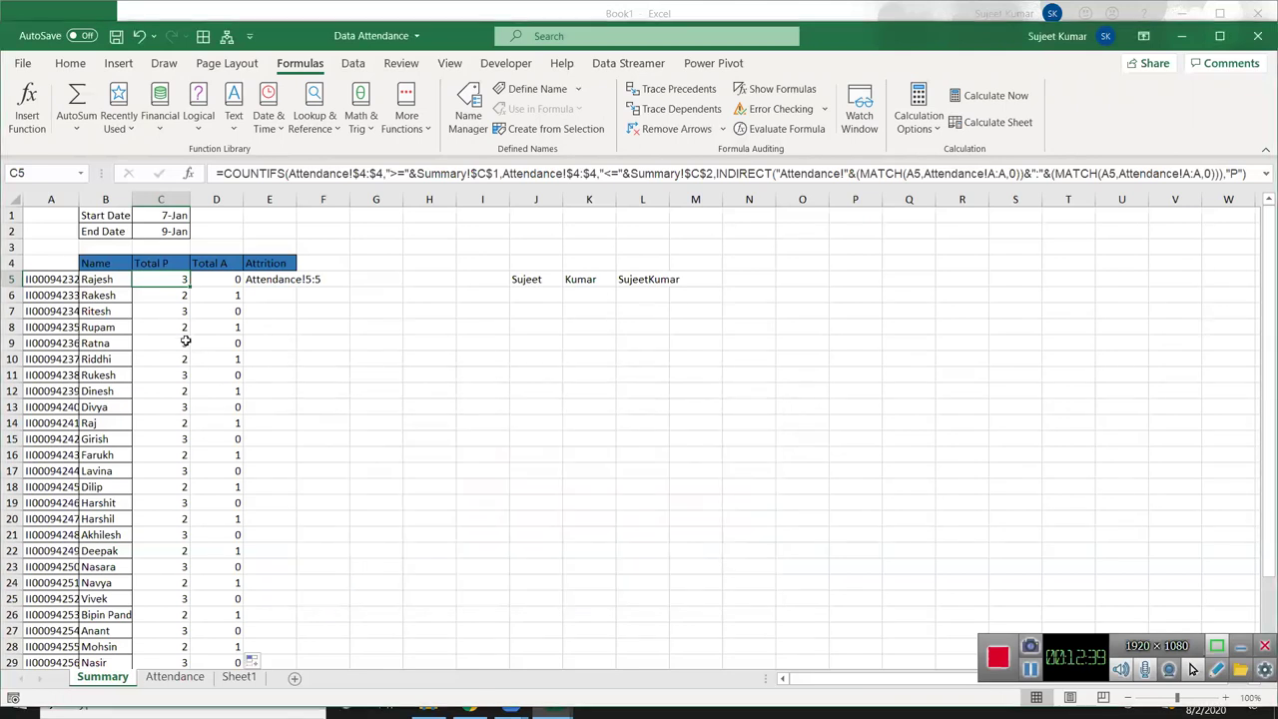
# Step: Copy the C5 formula and start evaluating the Total P formula in C8
pyautogui.hotkey('ctrl', 'c')
pyautogui.click(175, 334)
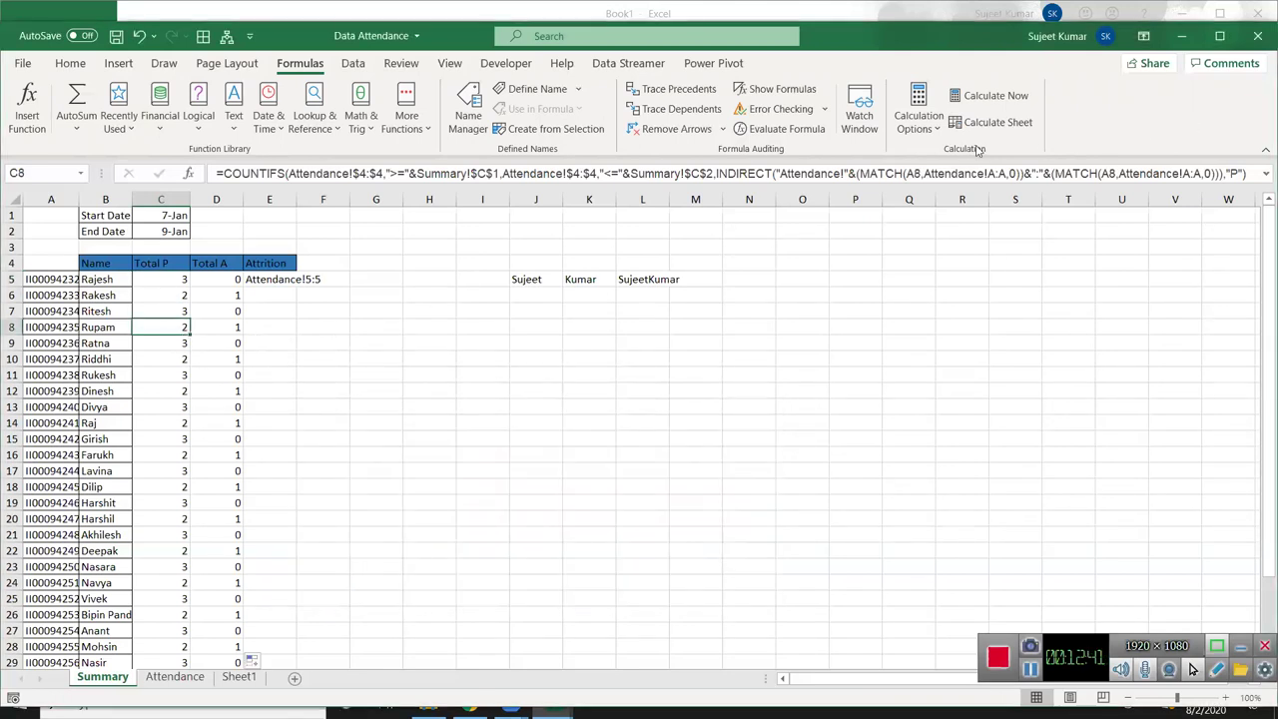
pyautogui.click(784, 132)
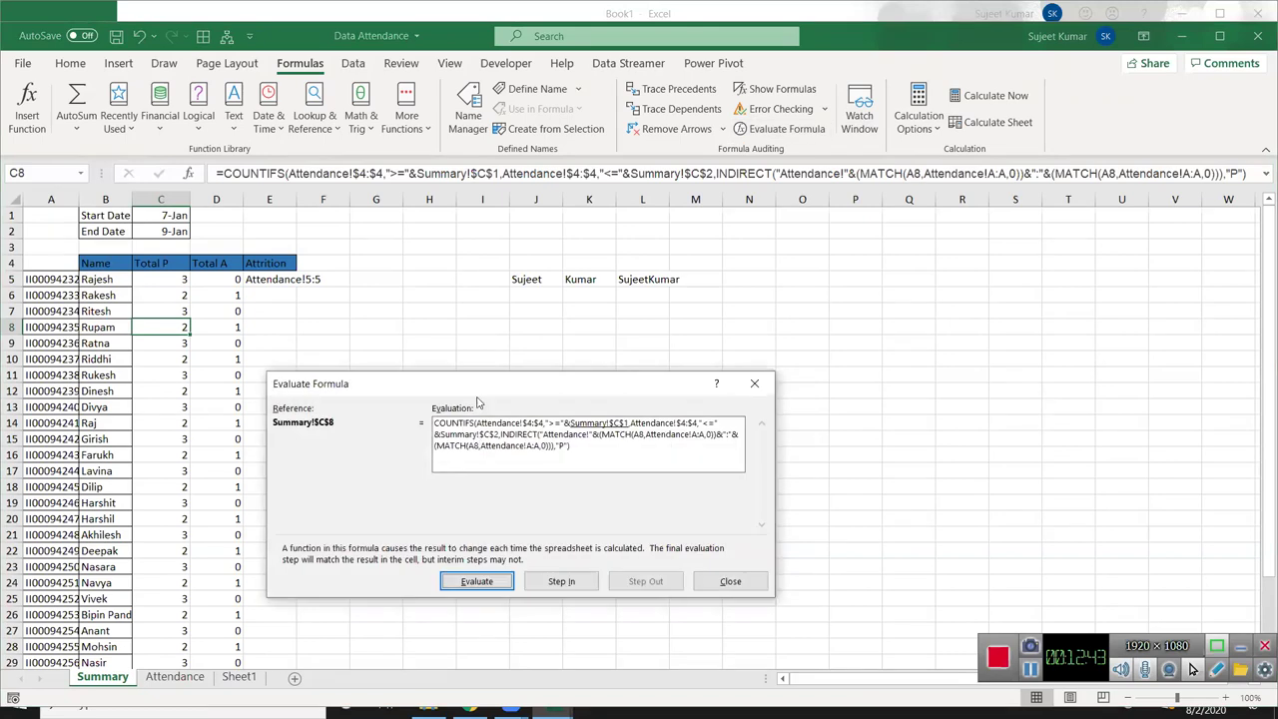
# Step: Resolve the date criteria to 43837 and <=43839, the A8 ID, and the first MATCH result of 8
pyautogui.click(478, 581)
pyautogui.click(486, 581)
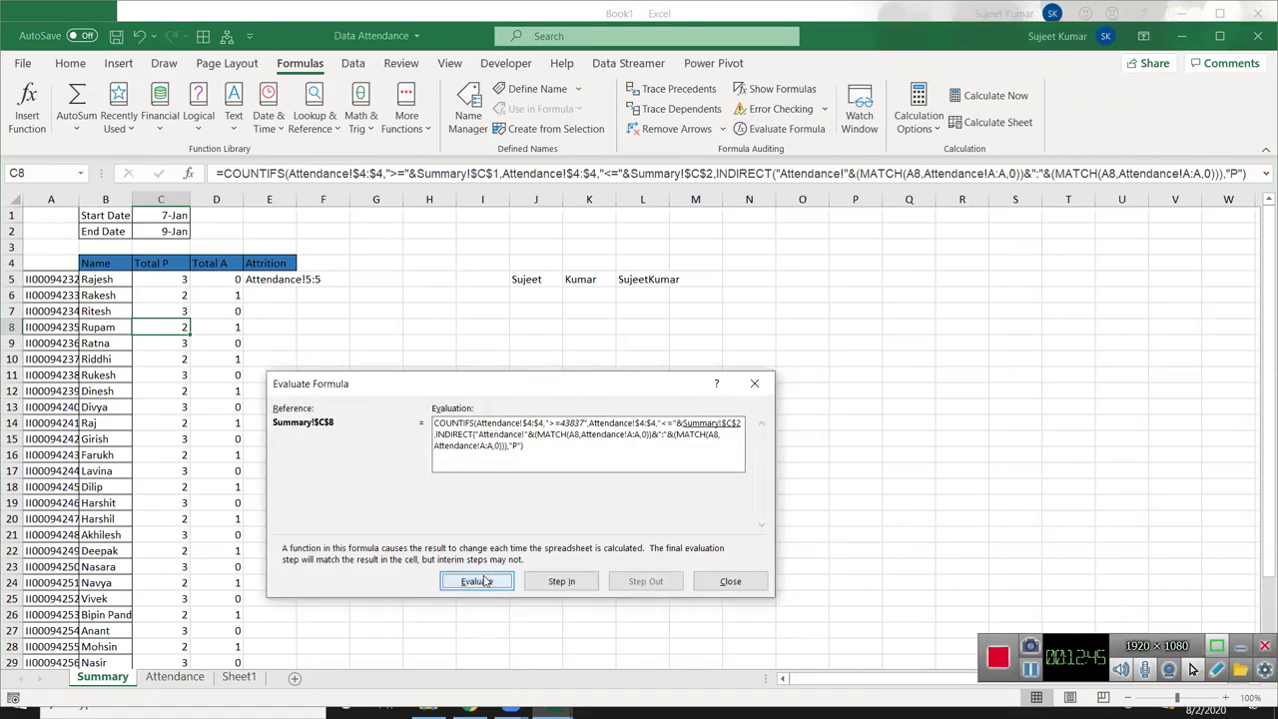
pyautogui.click(486, 581)
pyautogui.click(479, 583)
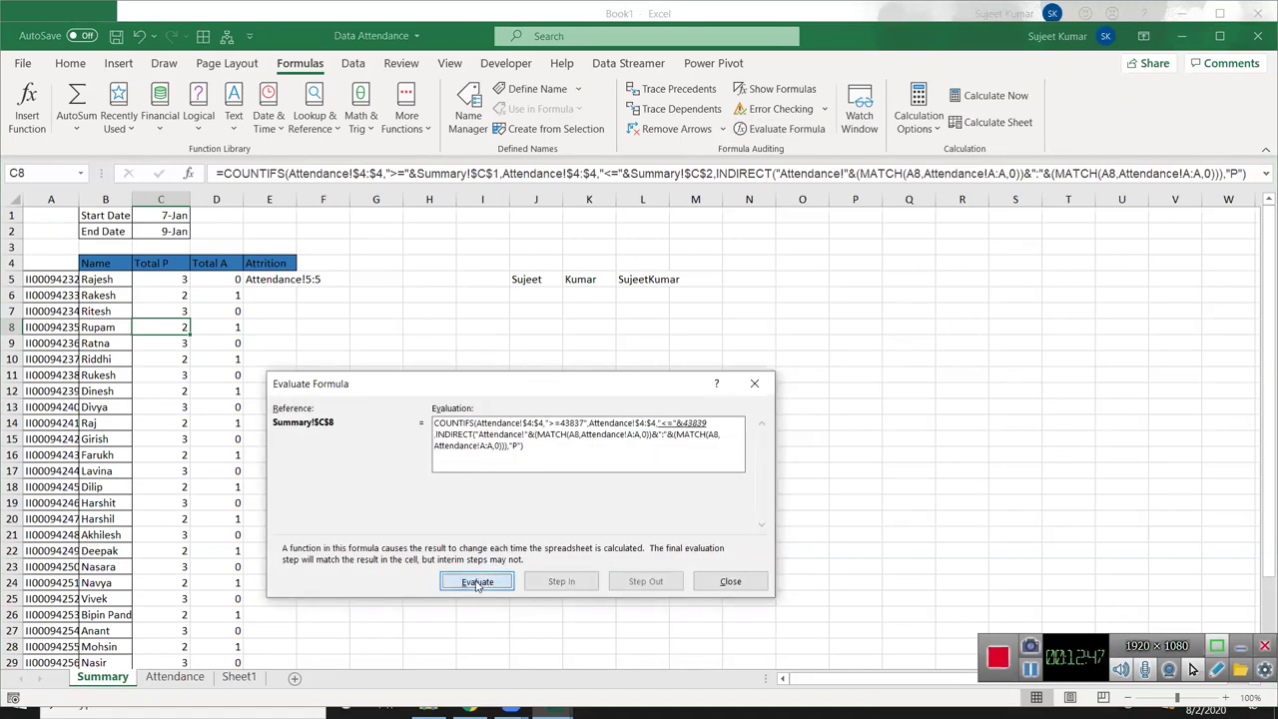
pyautogui.click(477, 584)
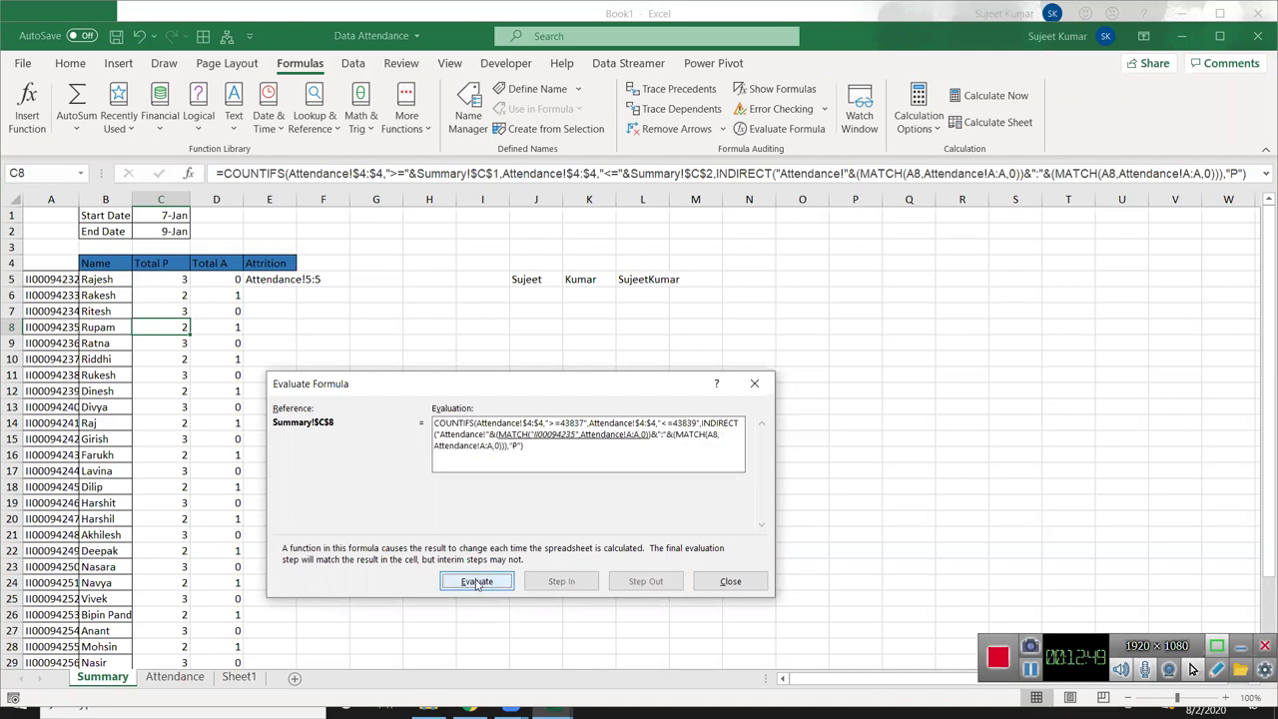
pyautogui.click(479, 582)
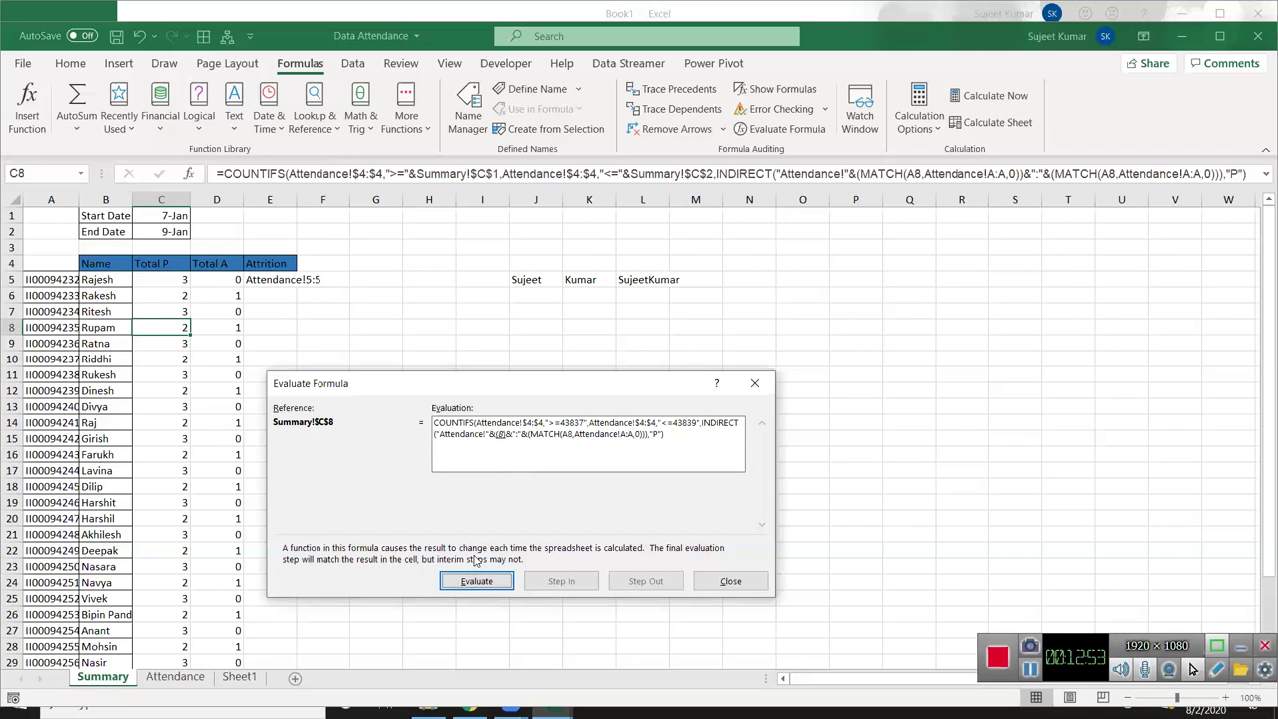
pyautogui.click(476, 583)
pyautogui.click(475, 584)
# Step: Resolve the second MATCH to Attendance!8:8 and the COUNTIFS to 2, then close the evaluation
pyautogui.click(476, 584)
pyautogui.click(475, 584)
pyautogui.click(475, 584)
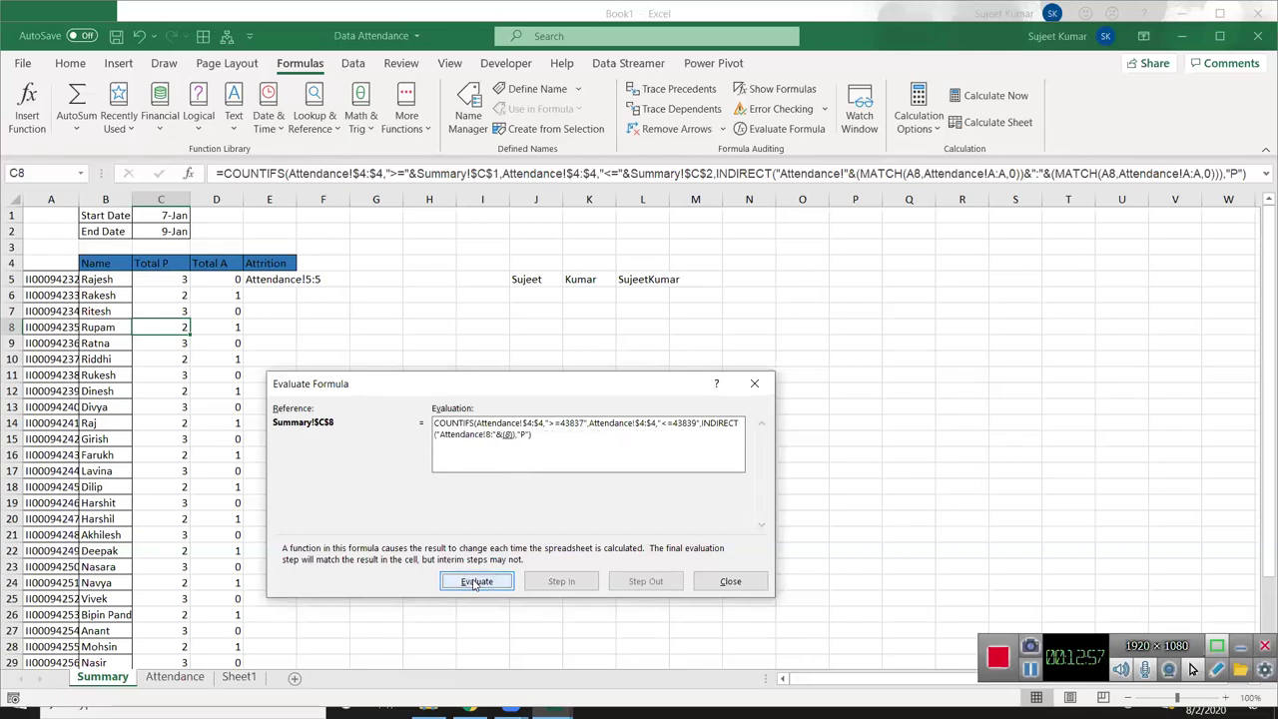
pyautogui.click(475, 584)
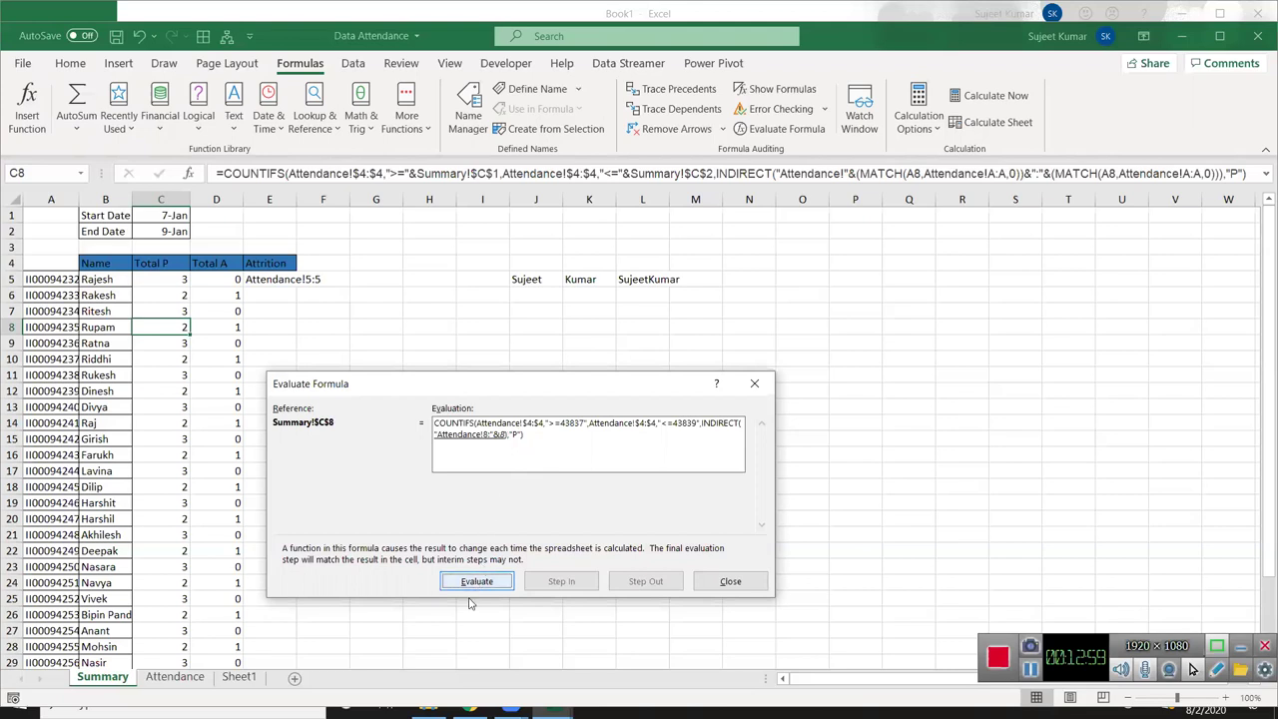
pyautogui.click(475, 584)
pyautogui.click(486, 582)
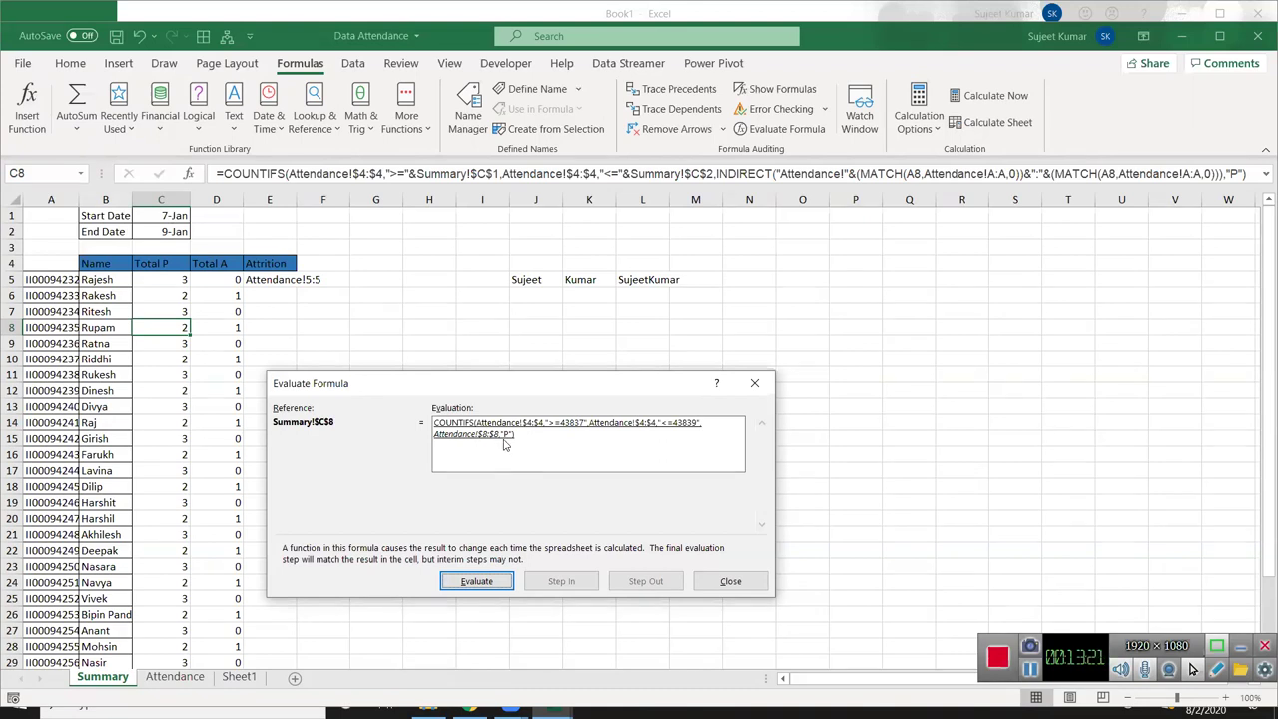
pyautogui.click(469, 588)
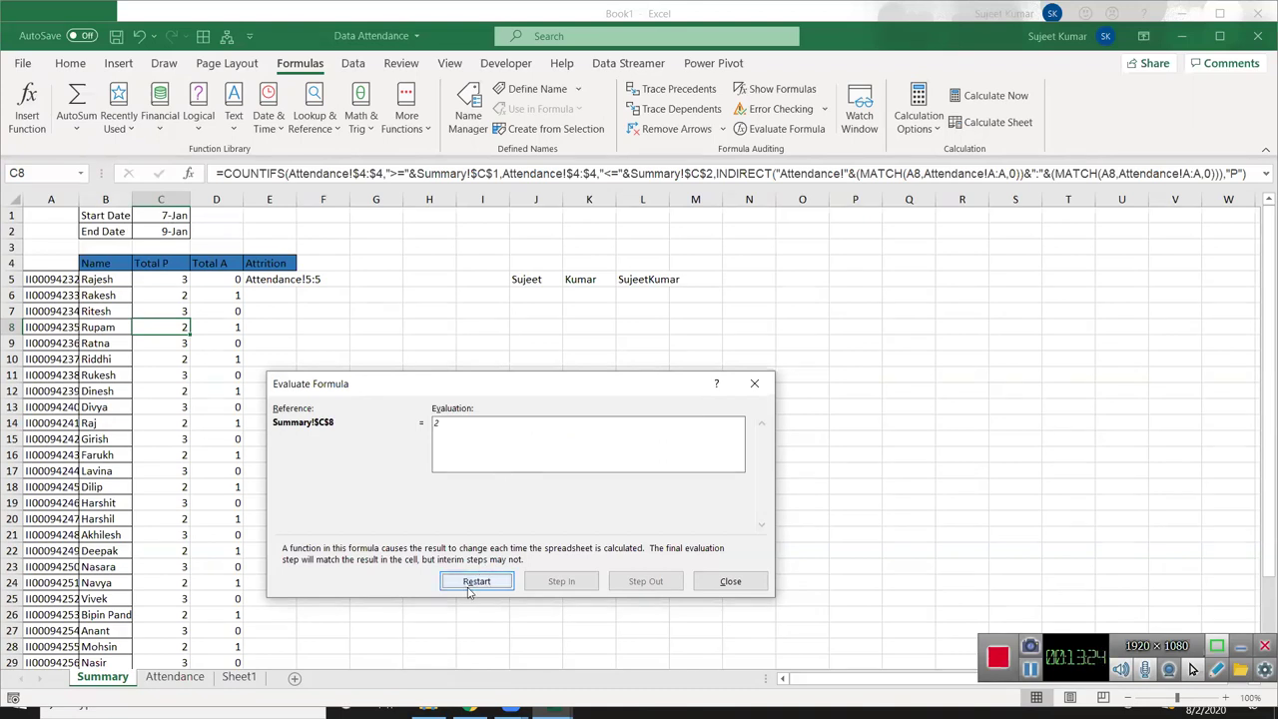
pyautogui.click(732, 582)
pyautogui.click(186, 280)
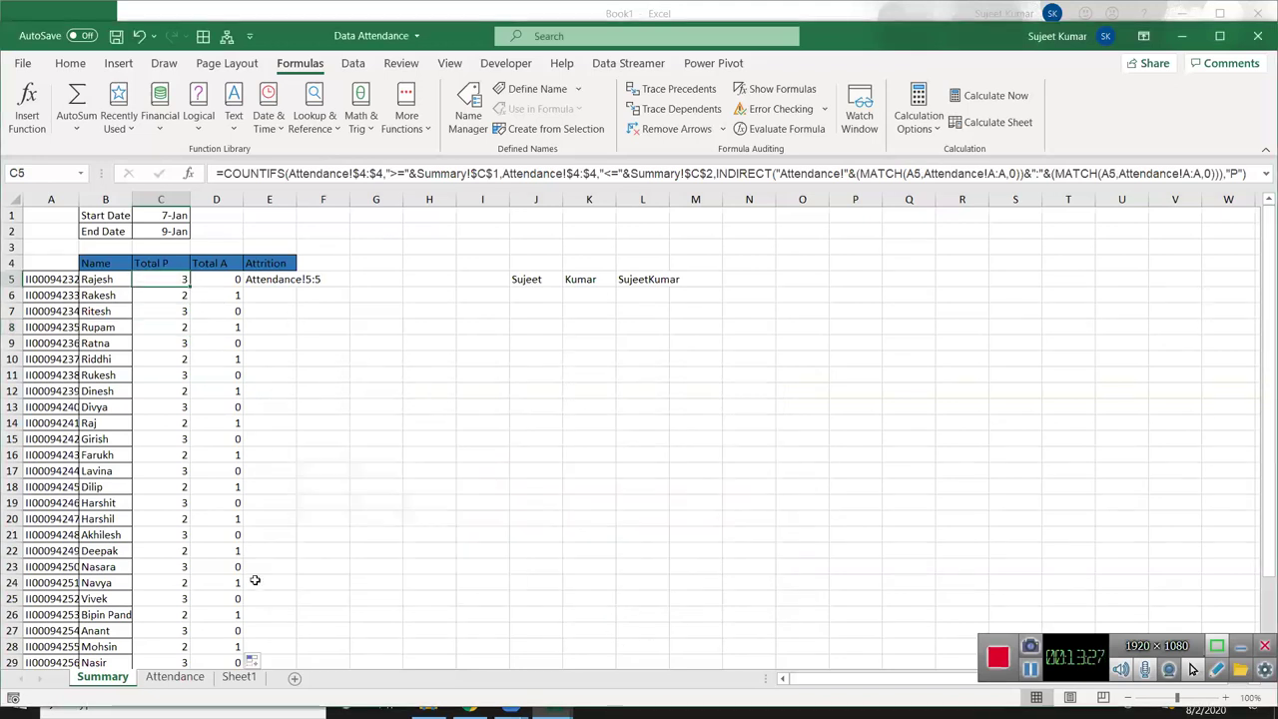
# Step: Review the Attendance sheet's header row 4, column A employee IDs, and employee row 8
pyautogui.click(174, 677)
pyautogui.click(122, 454)
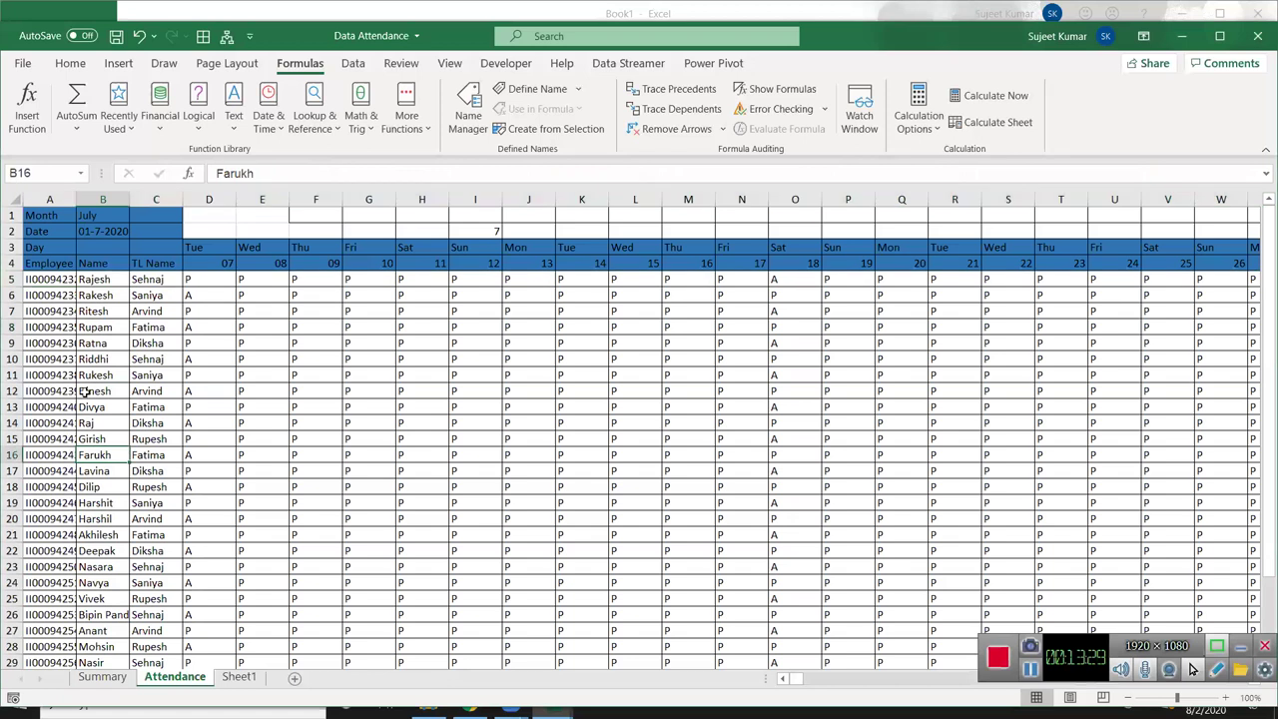
pyautogui.click(8, 263)
pyautogui.click(46, 200)
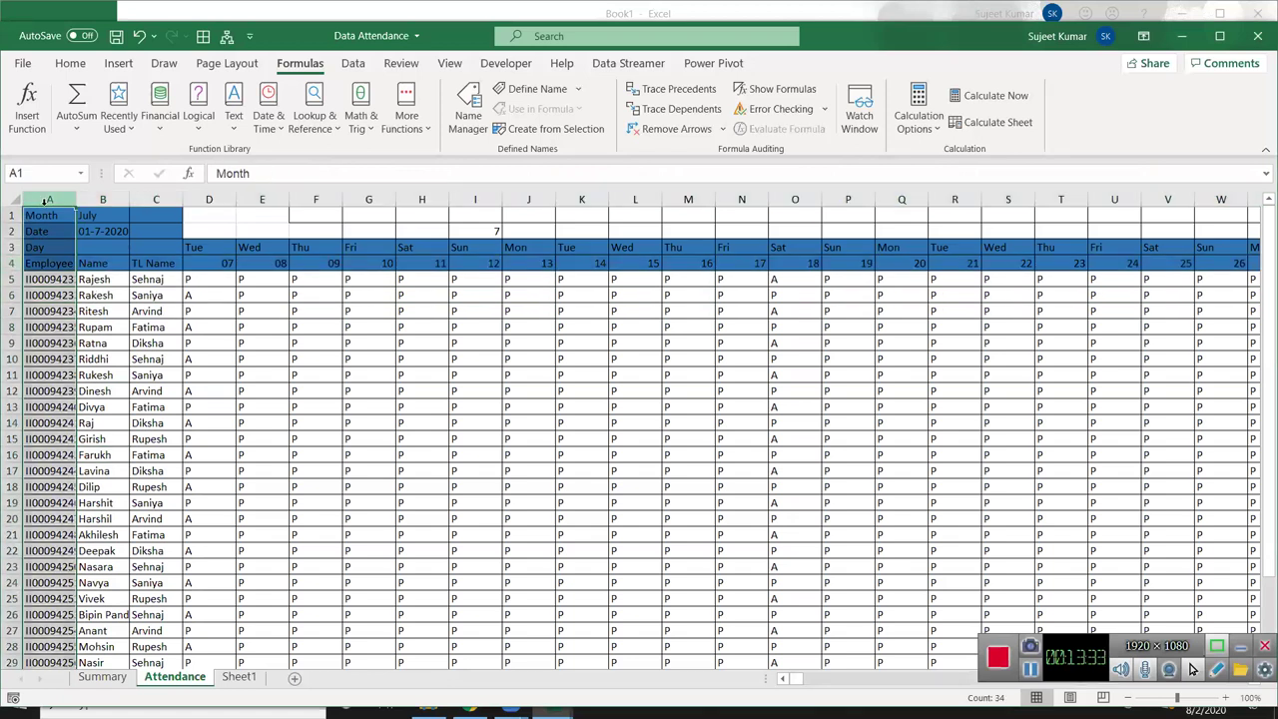
pyautogui.click(10, 263)
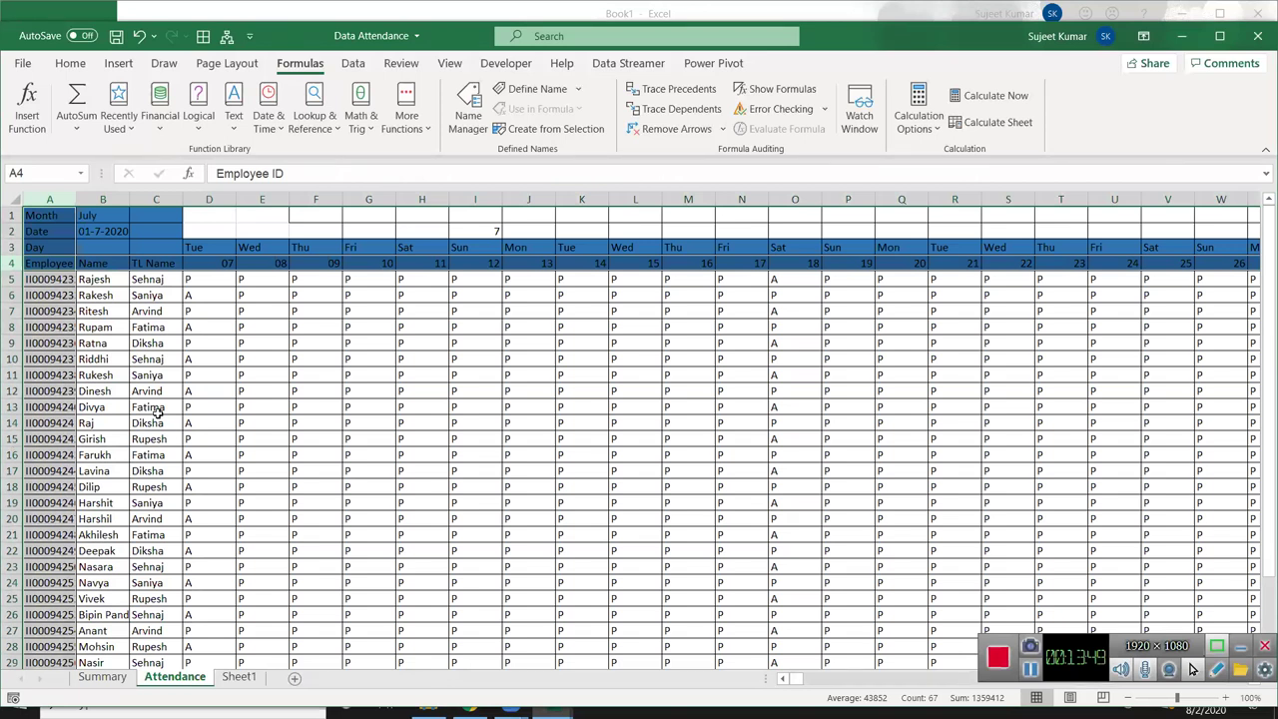
pyautogui.click(148, 391)
pyautogui.moveTo(12, 280); pyautogui.dragTo(8, 296)
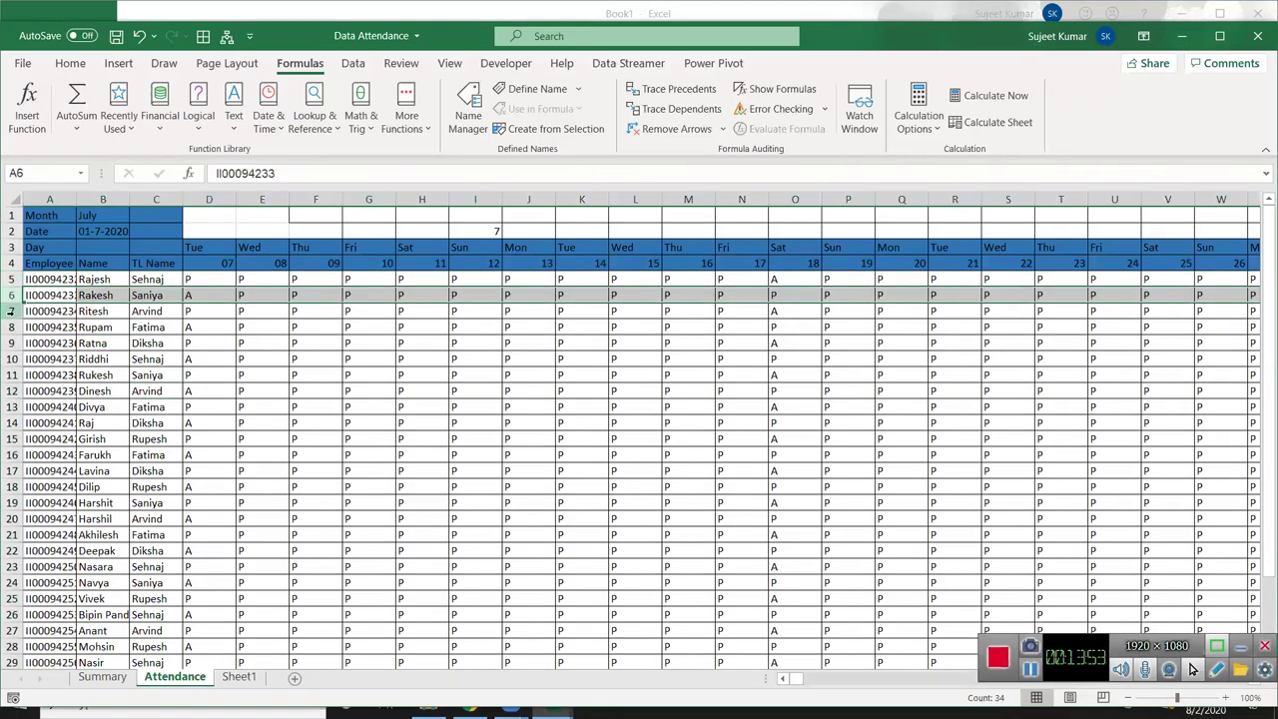
pyautogui.click(12, 326)
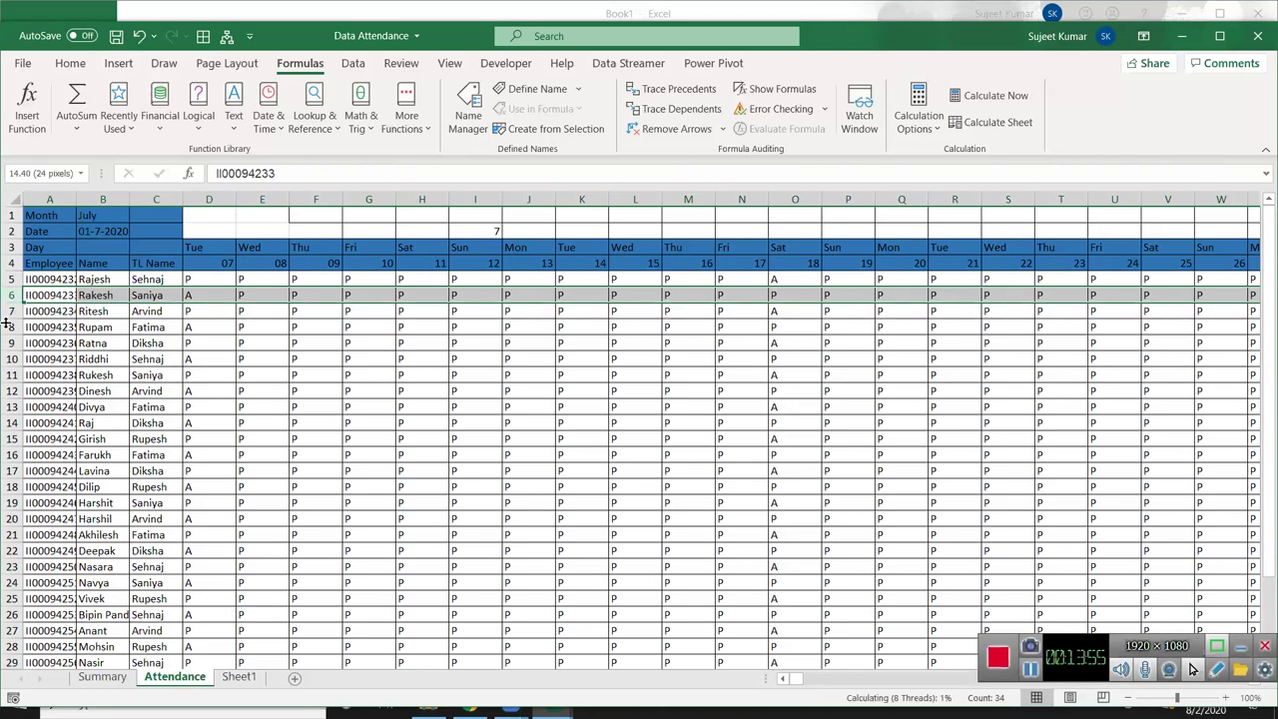
pyautogui.click(24, 328)
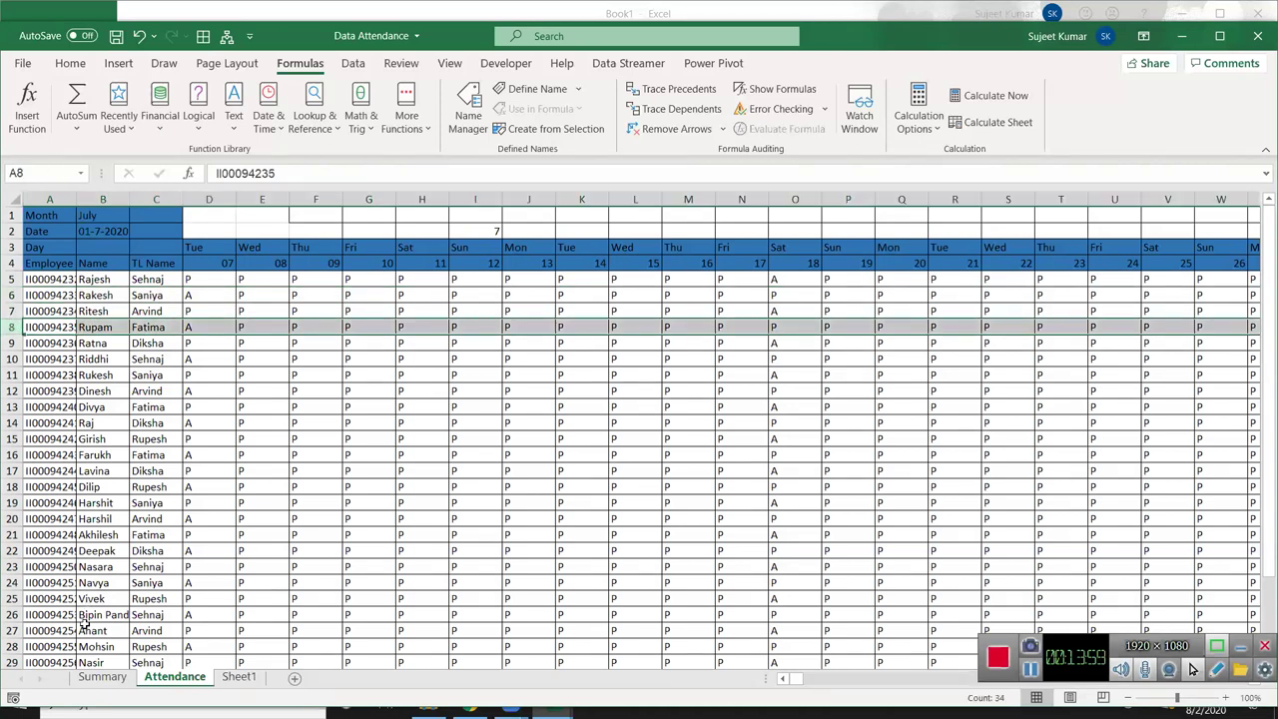
# Step: Cross-check employee IDs on the Summary sheet, return to Attendance, and save the workbook
pyautogui.click(104, 678)
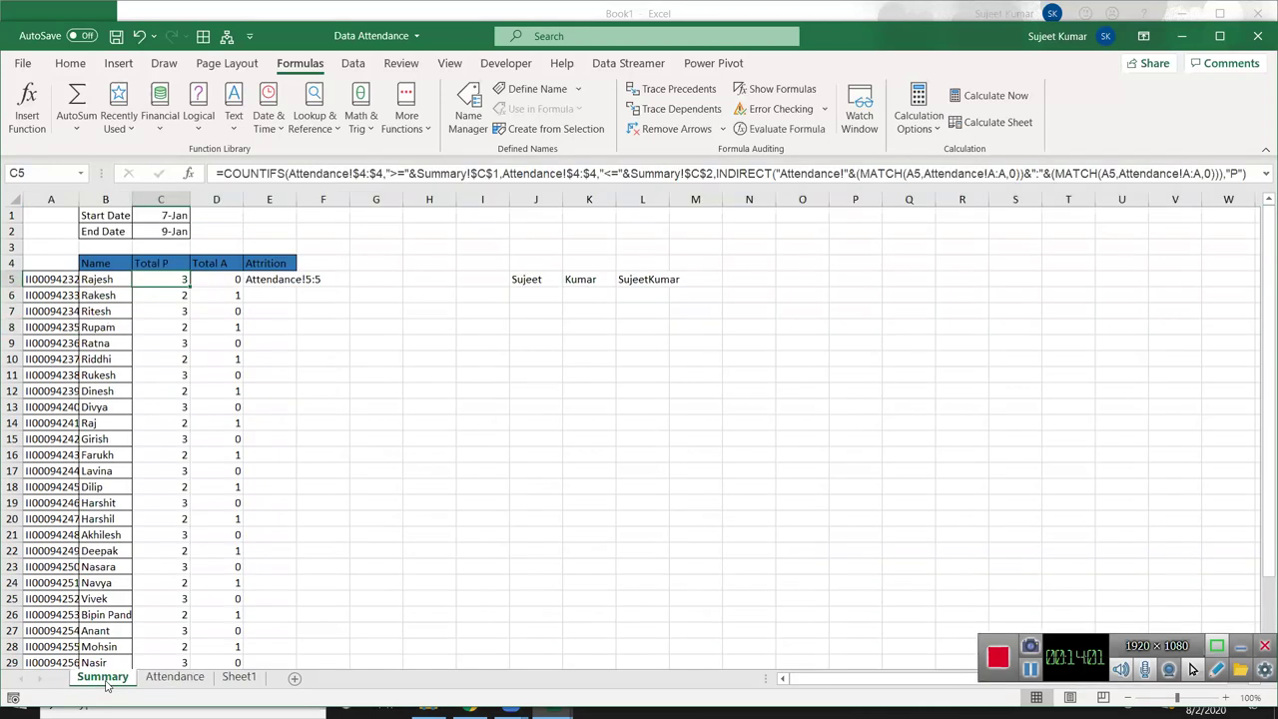
pyautogui.click(58, 358)
pyautogui.click(160, 662)
pyautogui.click(175, 676)
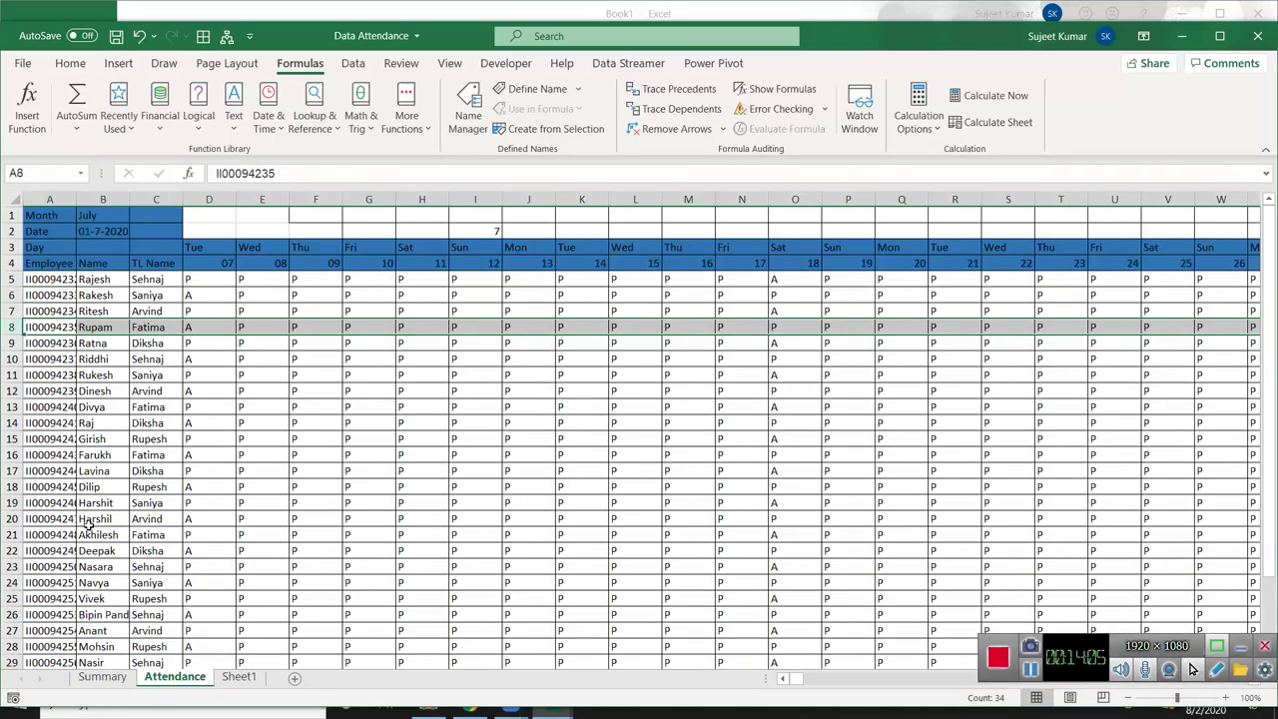
pyautogui.click(45, 455)
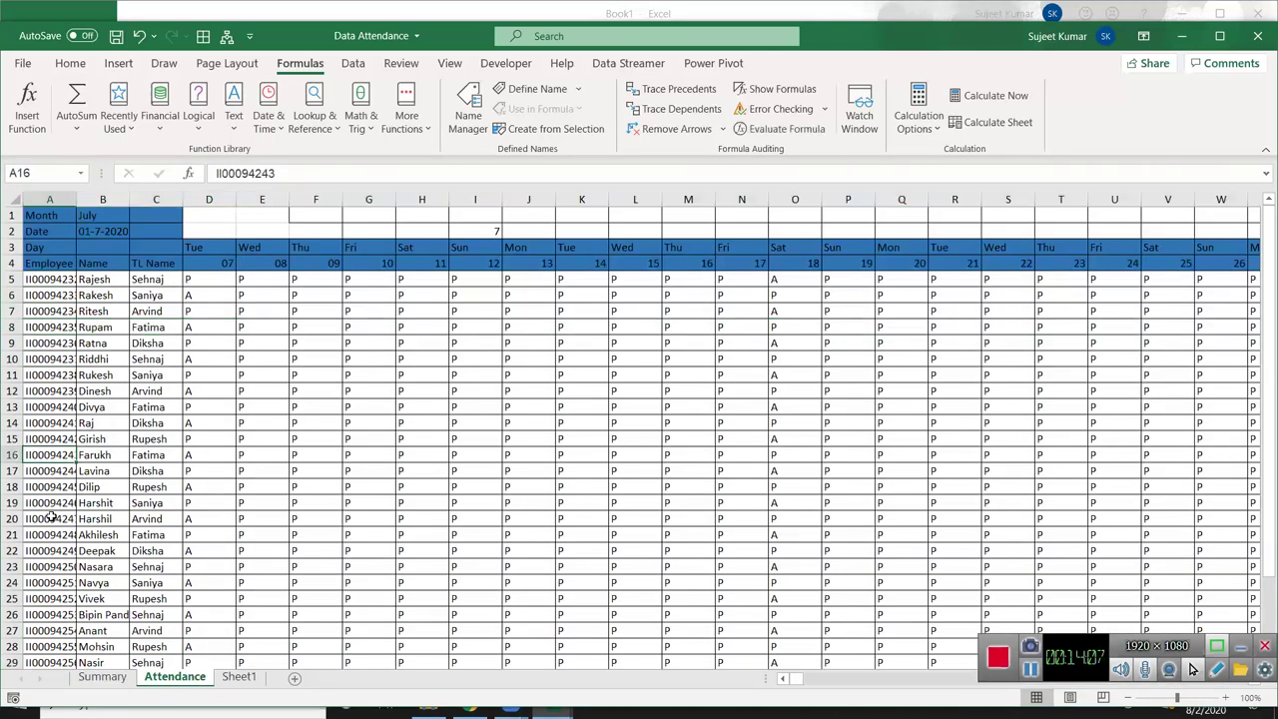
pyautogui.click(115, 37)
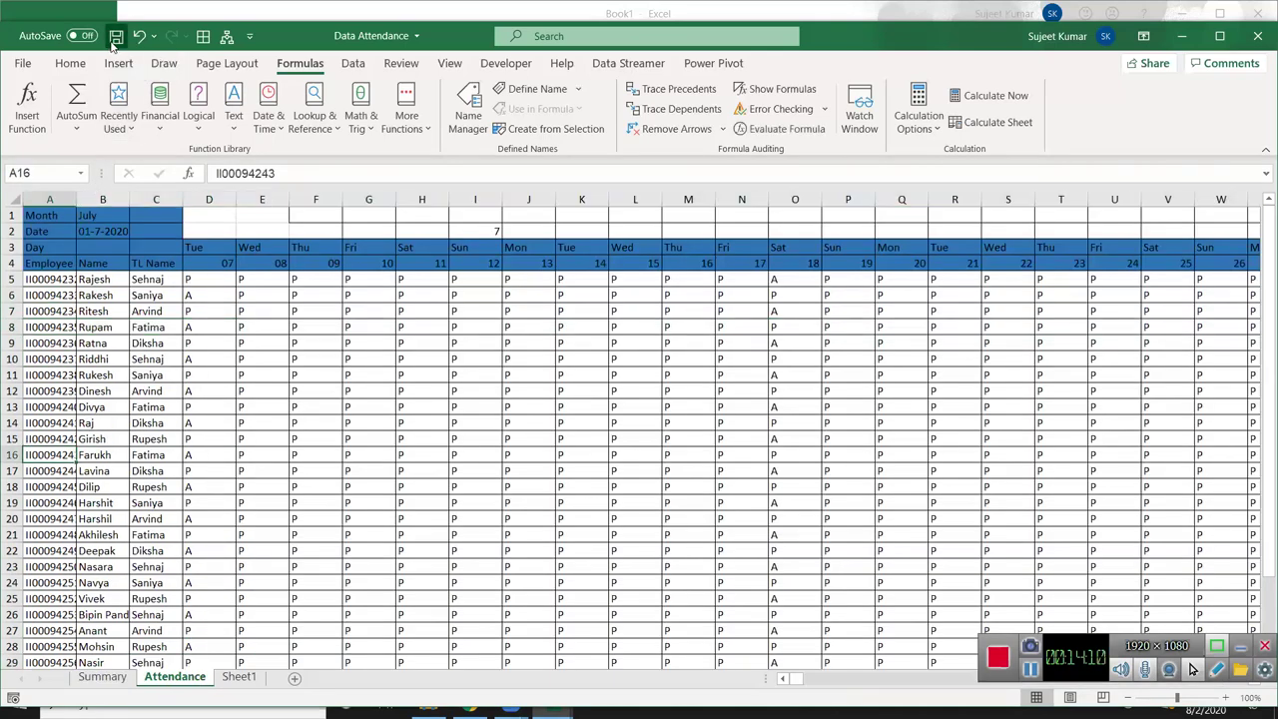
# Step: Close the Data Attendance workbook and create a new blank workbook from the Home screen
pyautogui.click(1258, 36)
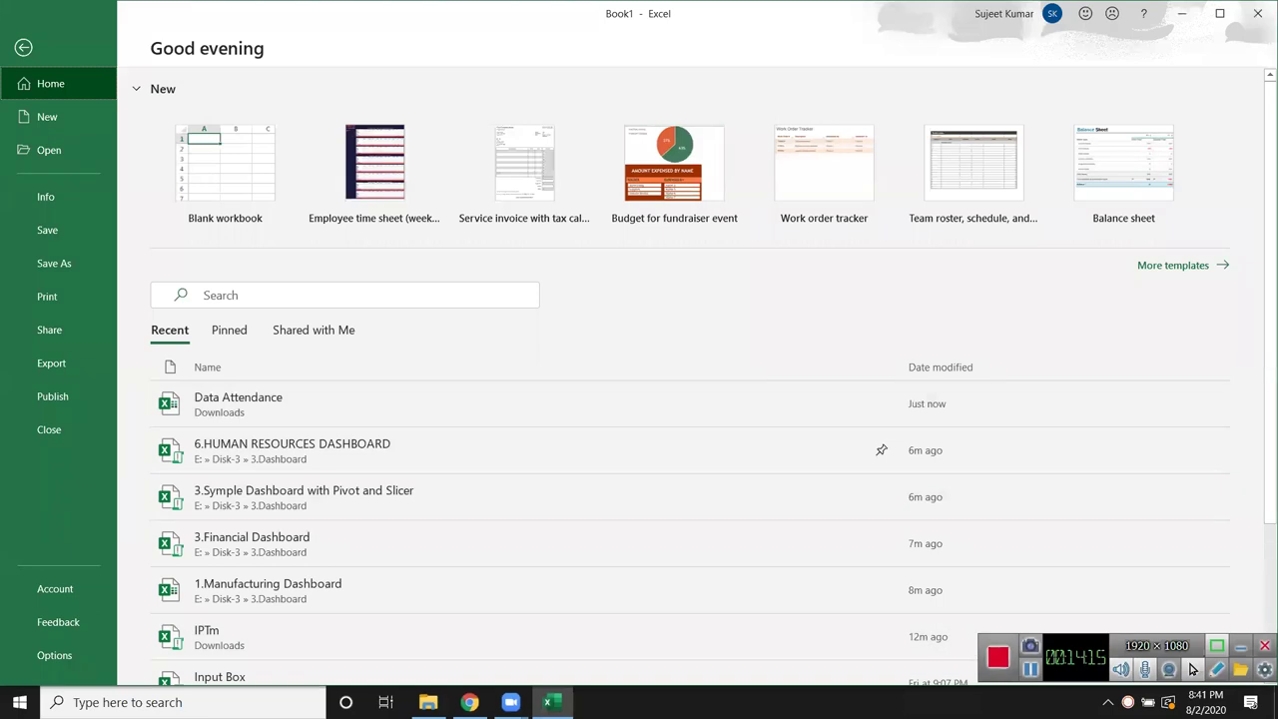
pyautogui.click(1010, 657)
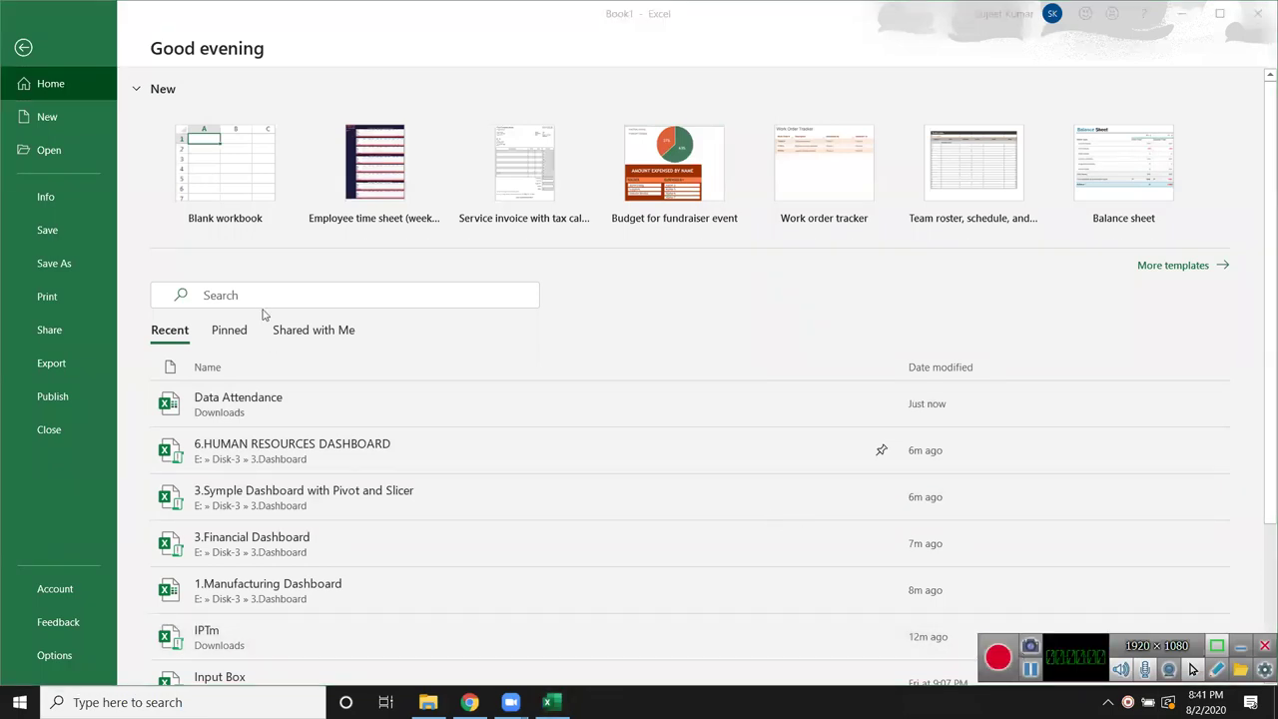
pyautogui.click(26, 64)
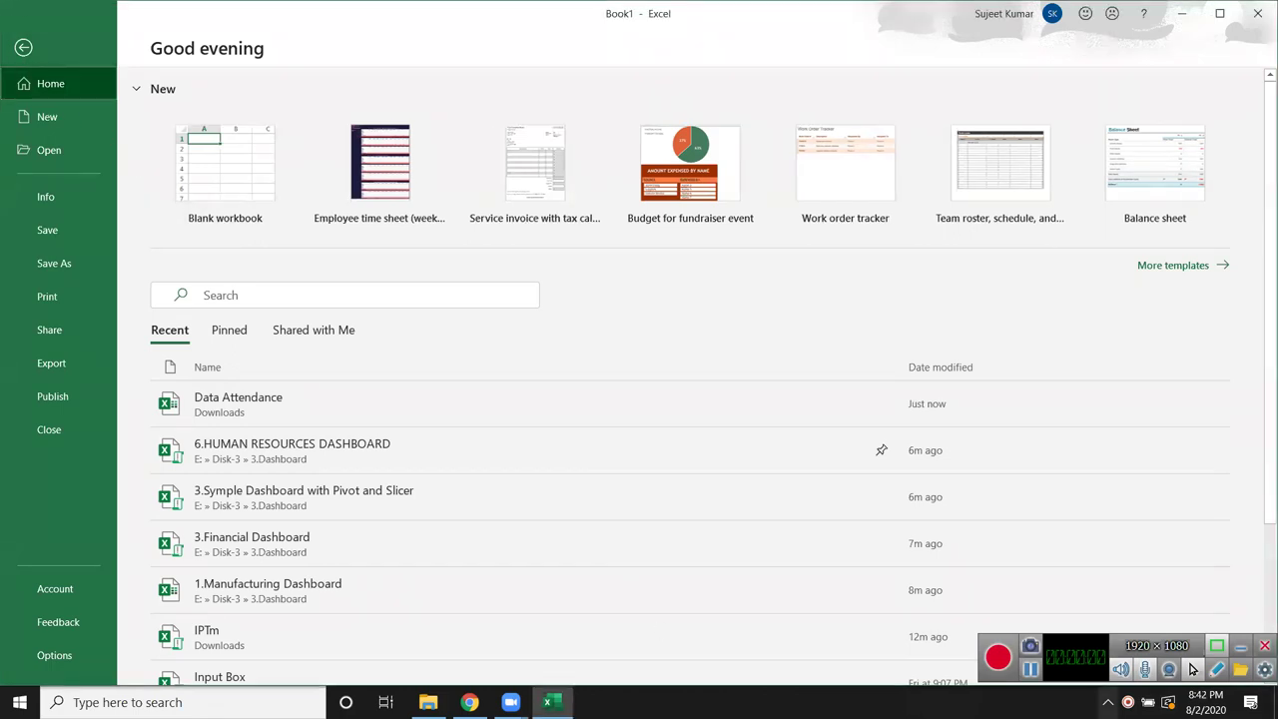
pyautogui.click(247, 188)
# Step: Enter Mon and 7 in E6:F6, and Morning and 9 in E7:F7
pyautogui.click(303, 299)
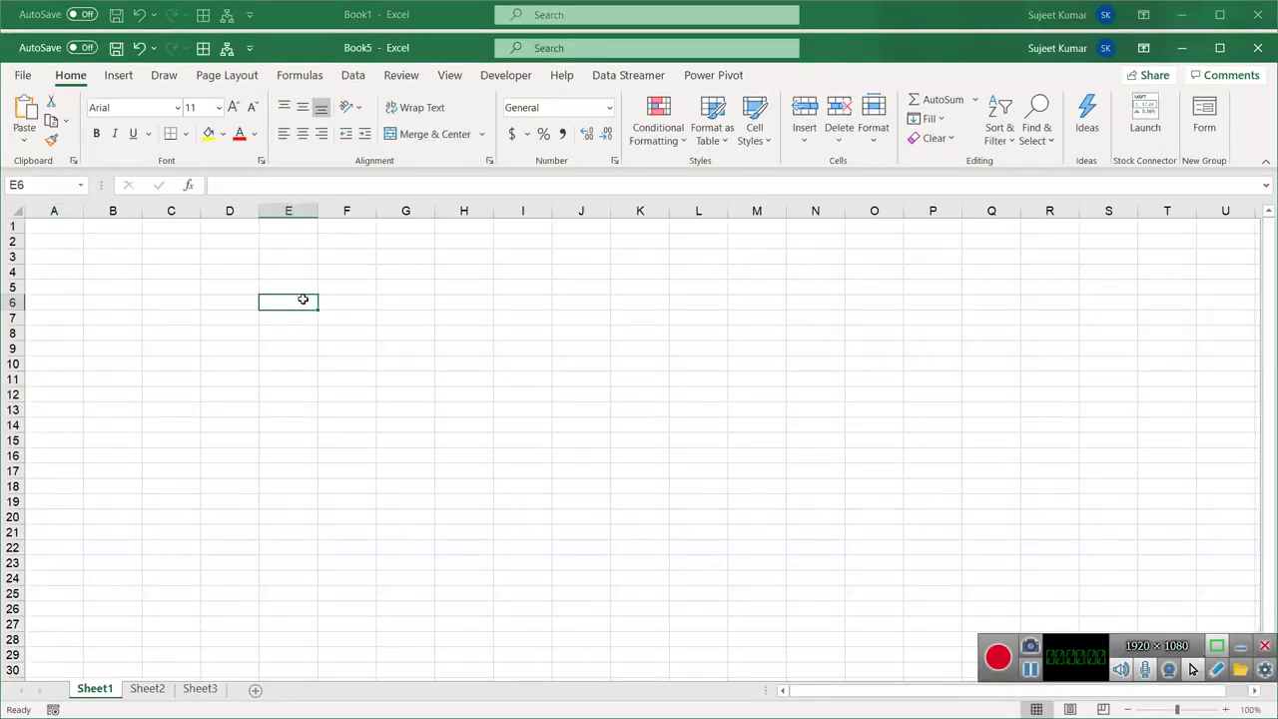
pyautogui.write('Mon')
pyautogui.press('Tab')
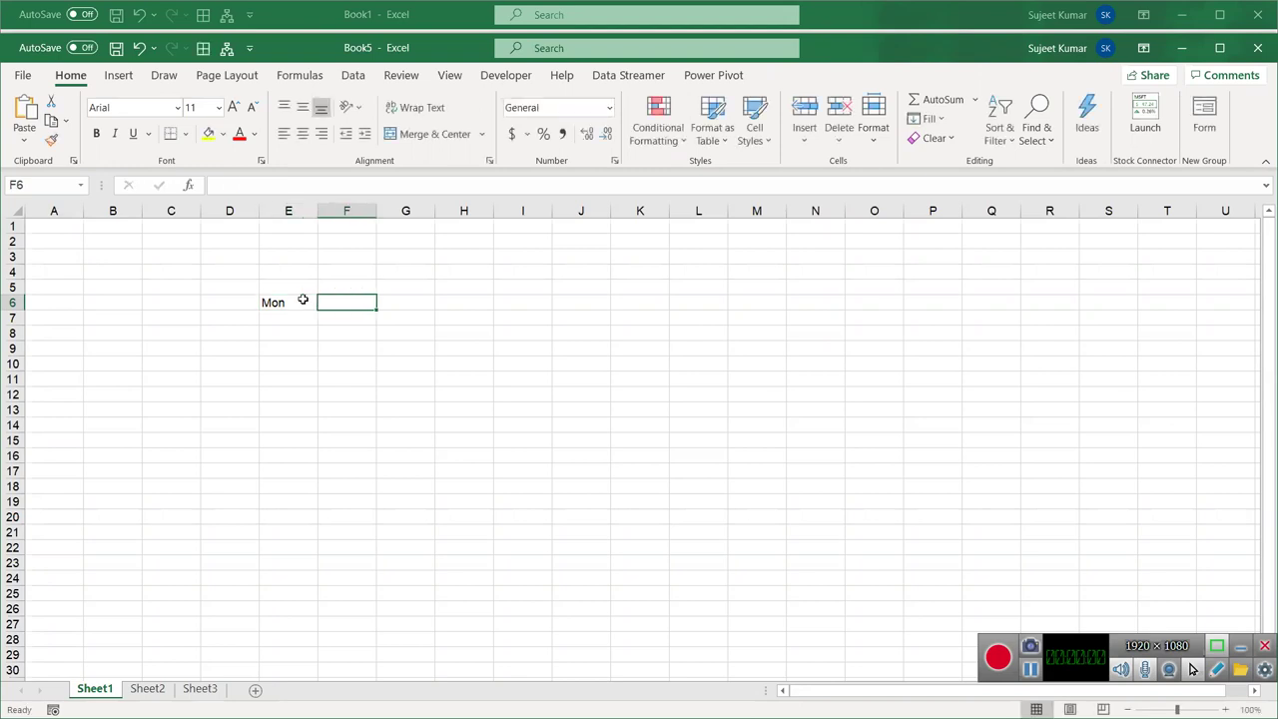
pyautogui.write('7')
pyautogui.press('Return')
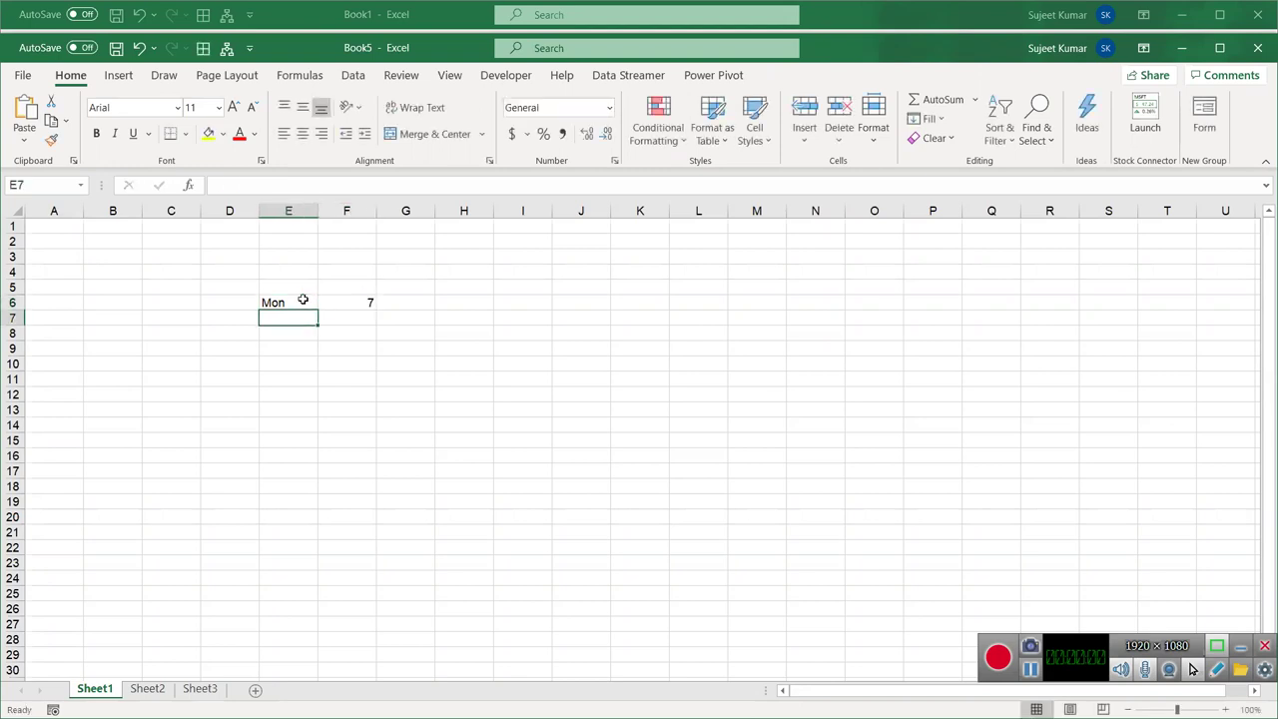
pyautogui.write('Morning')
pyautogui.press('Tab')
pyautogui.write('9')
pyautogui.press('Return')
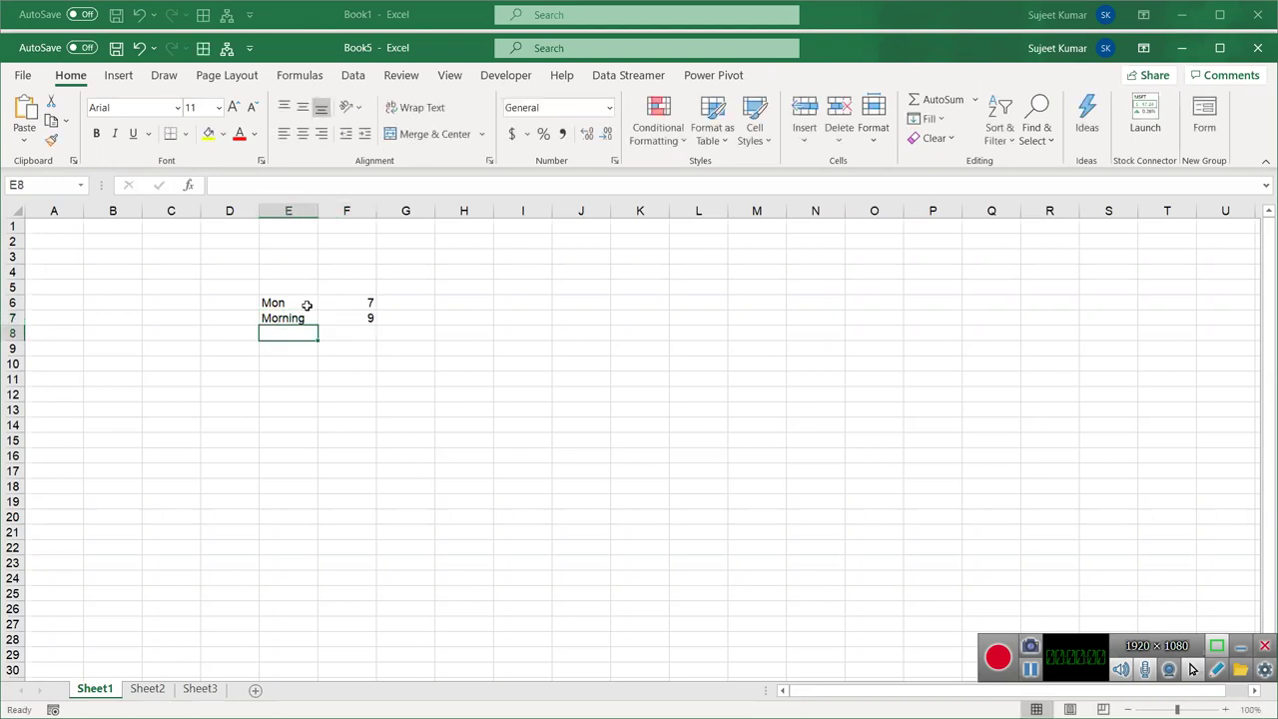
# Step: Enter PM in G6 and AM in G7
pyautogui.click(300, 302)
pyautogui.click(407, 300)
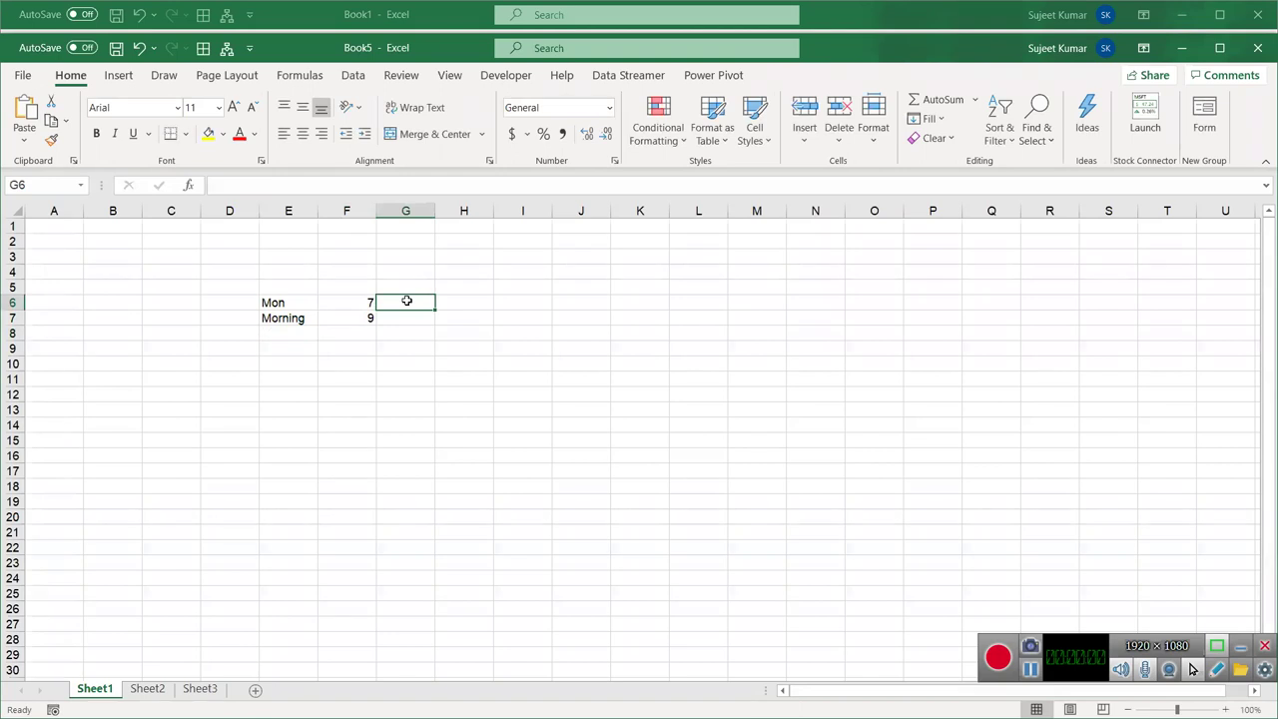
pyautogui.write('PM')
pyautogui.press('Return')
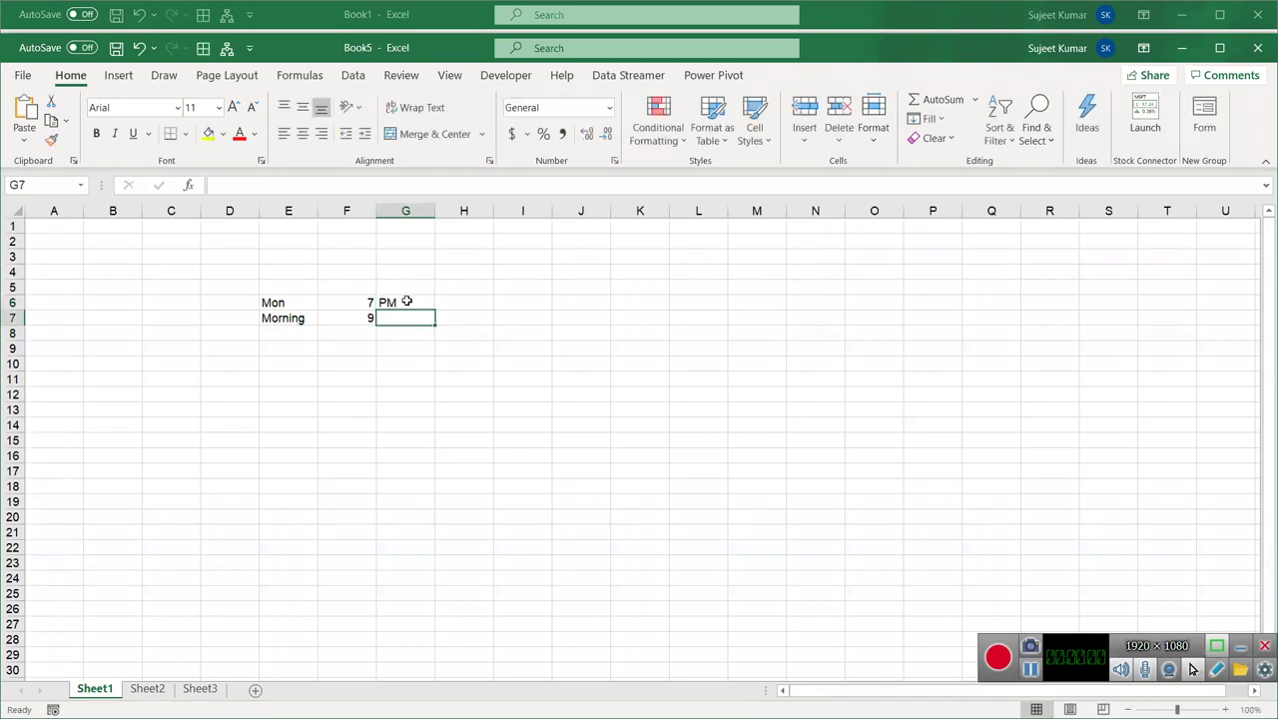
pyautogui.write('AM')
pyautogui.press('Return')
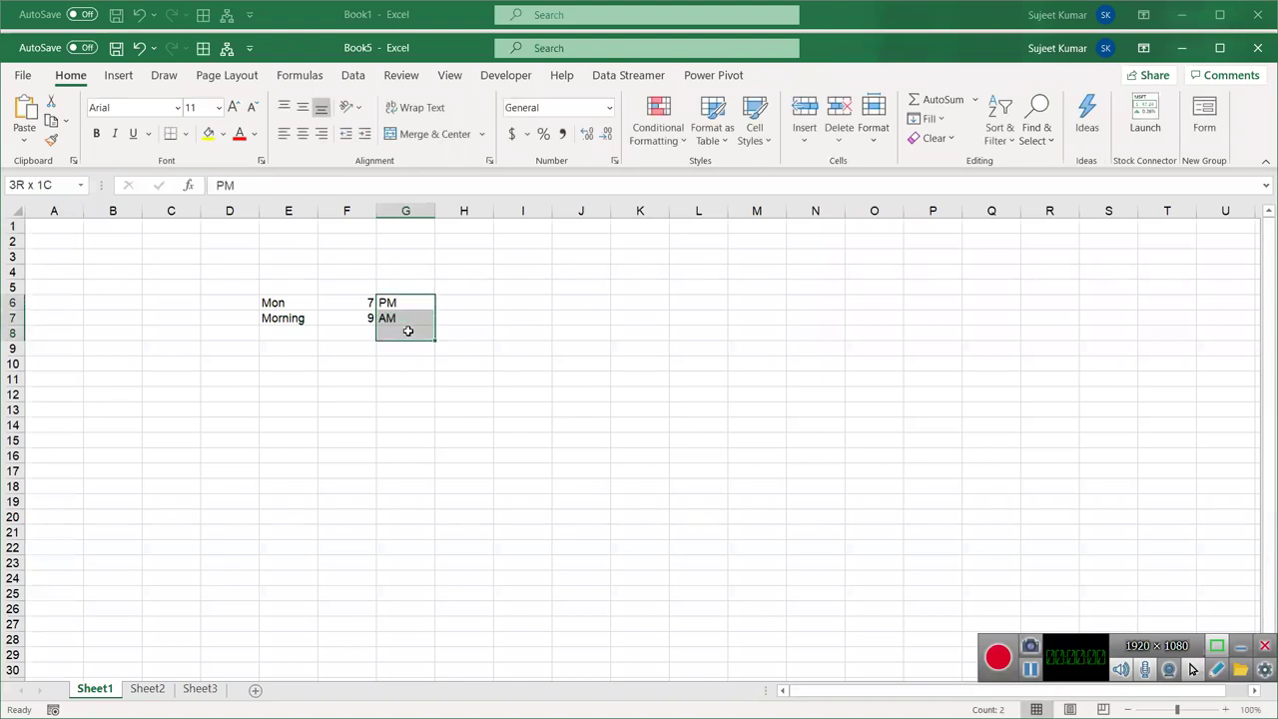